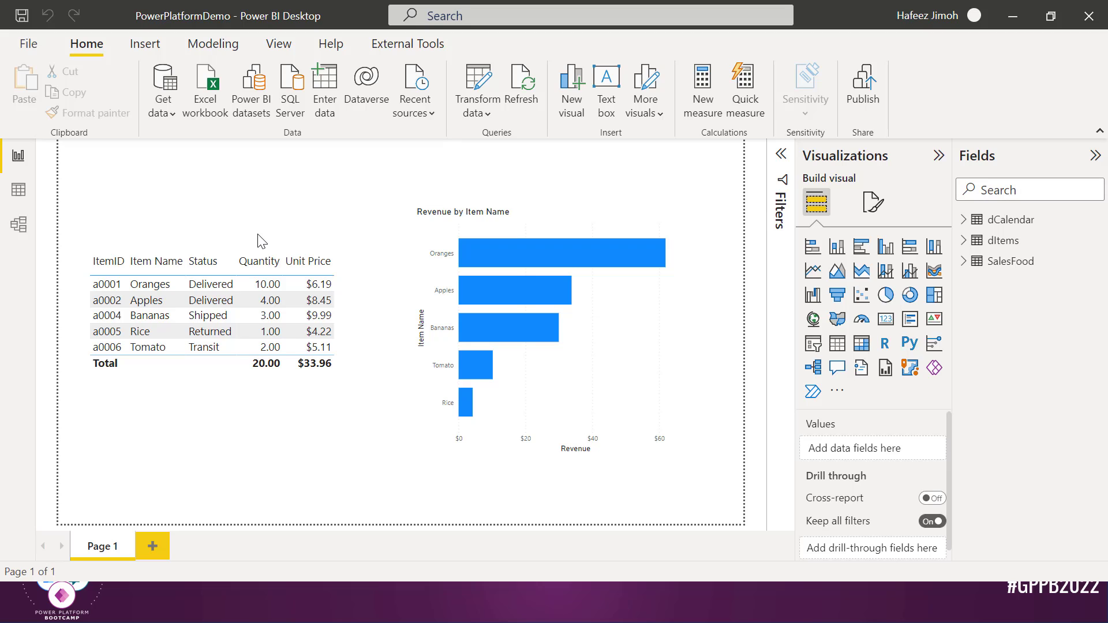
# Switch to Data view to list the dCalendar, dItems and SalesFood tables
pyautogui.moveTo(480, 245)
# Browse the rows of the SalesFood, dItems and dCalendar tables in Data view
pyautogui.click(20, 190)
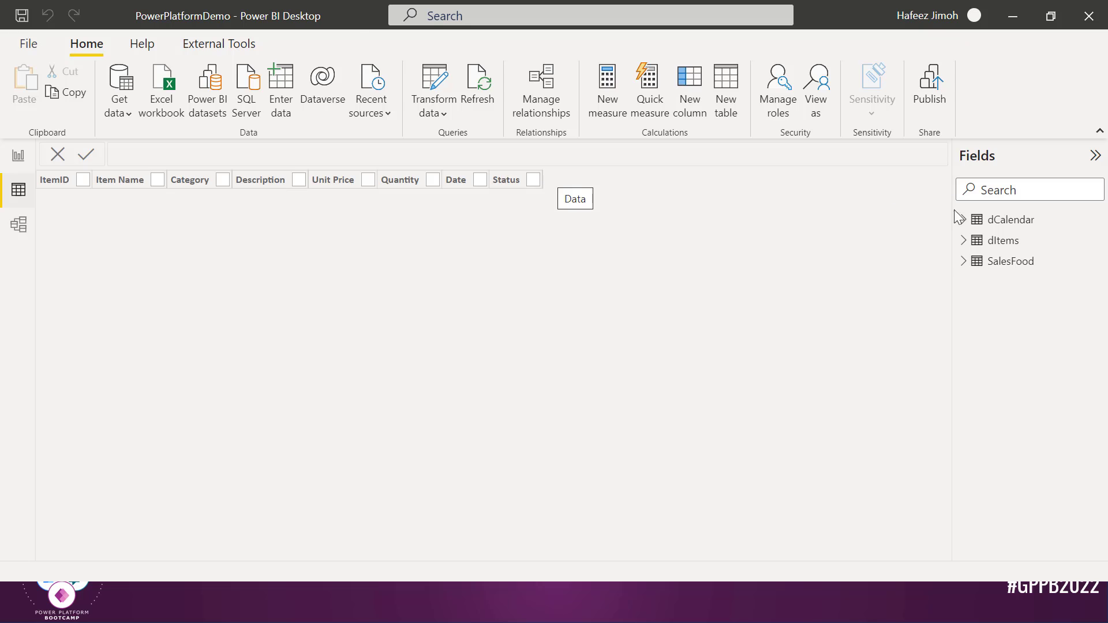
pyautogui.click(1007, 261)
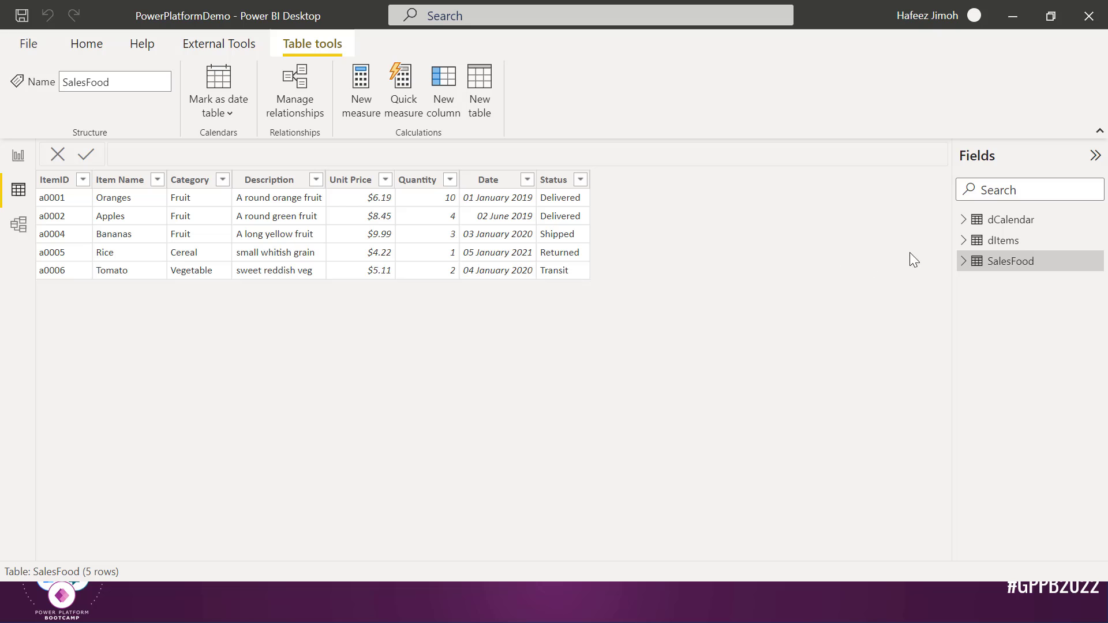
pyautogui.click(1009, 246)
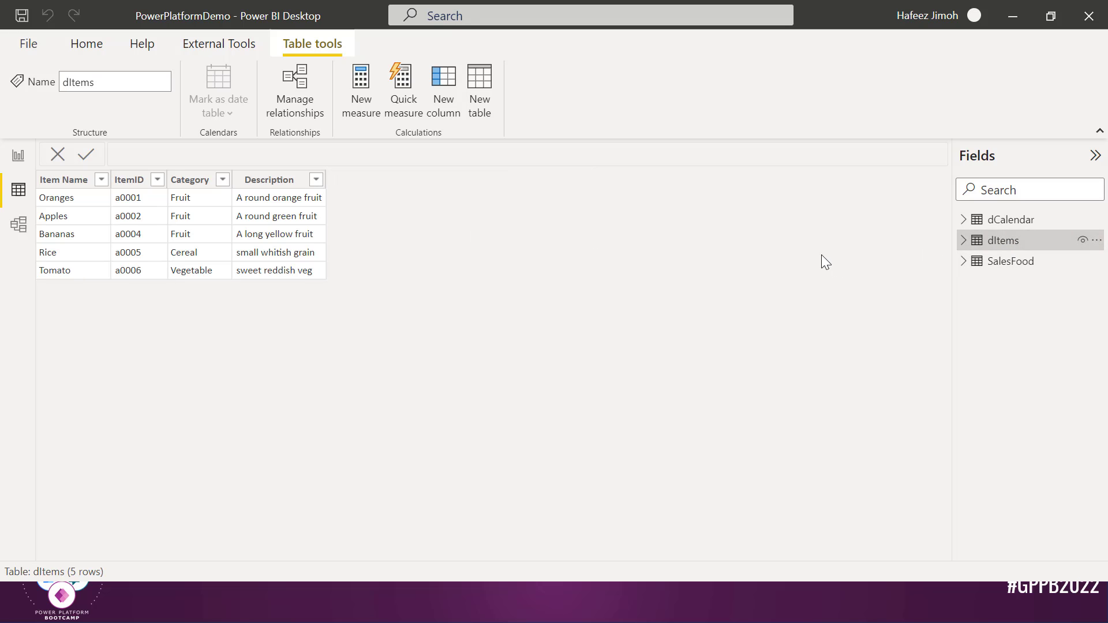
pyautogui.click(1011, 219)
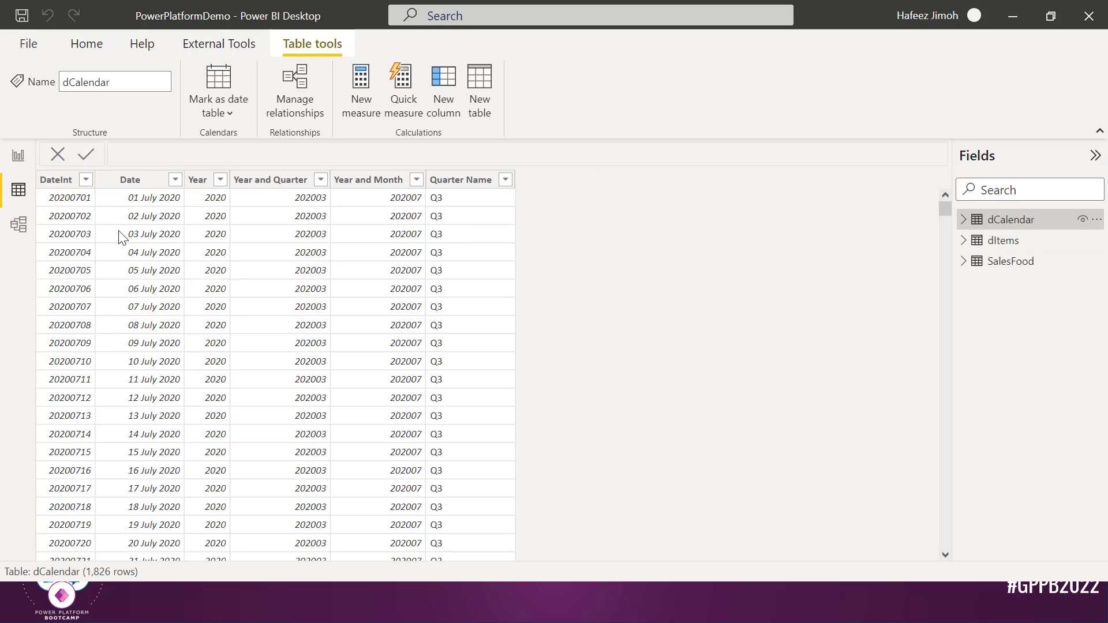
# Inspect the table relationships in Model view with Properties collapsed, then return to the report
pyautogui.click(13, 224)
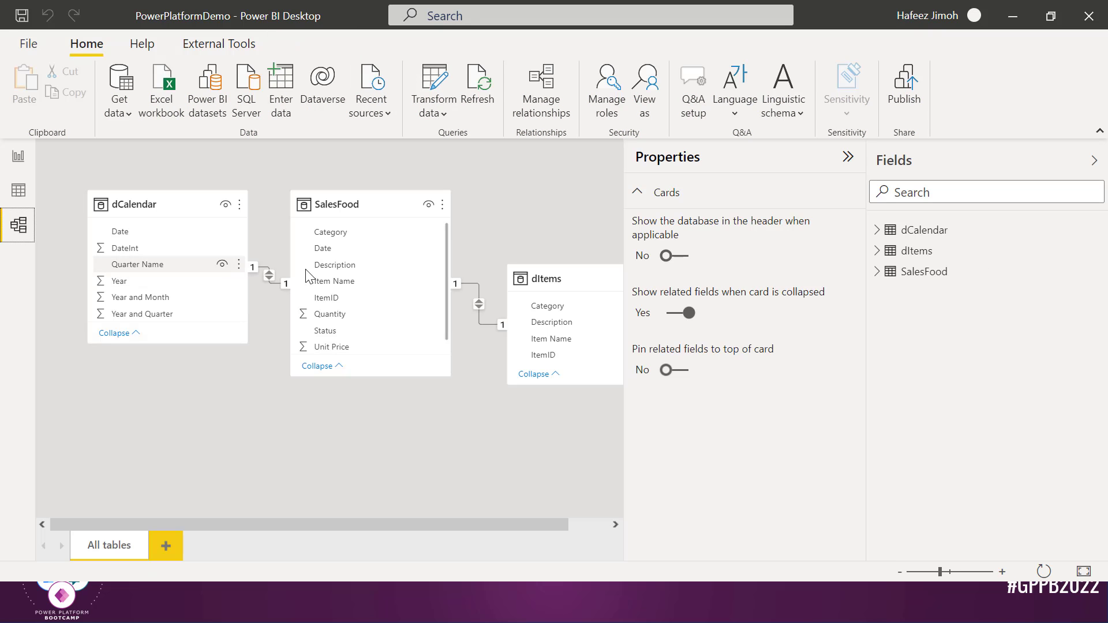
pyautogui.click(847, 157)
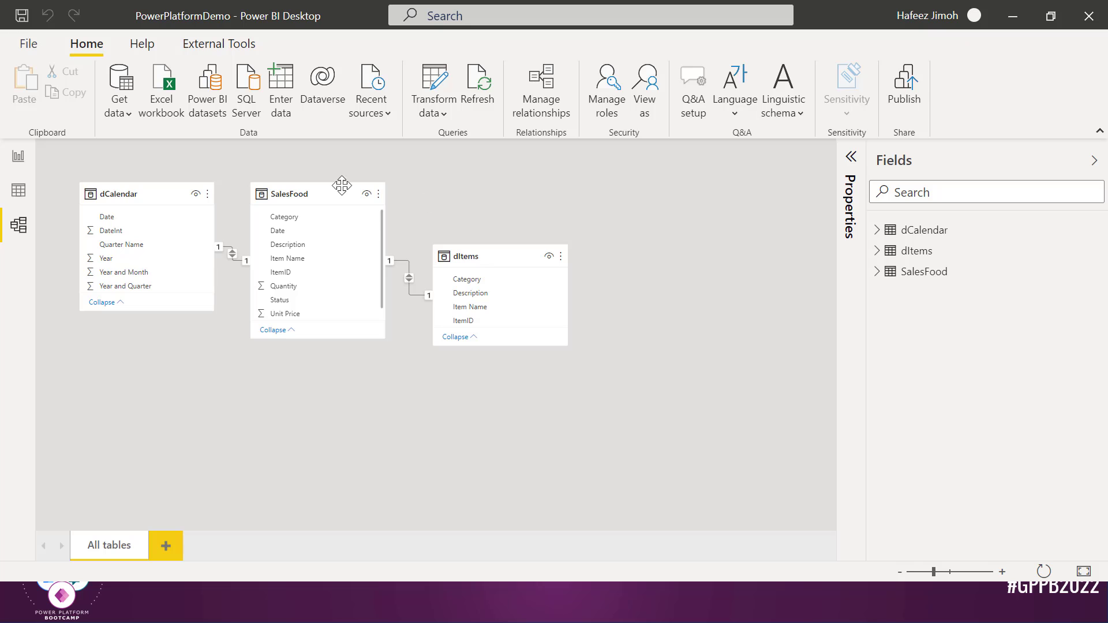
pyautogui.click(19, 157)
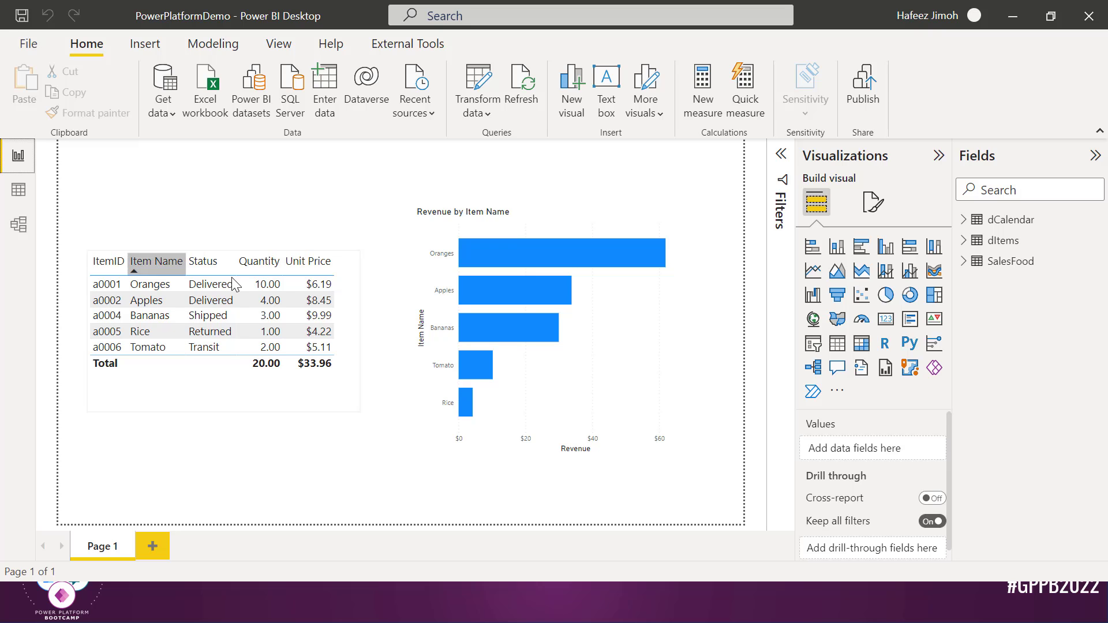
# Move the sales table visual slightly higher and test cross-highlighting on the Bananas row
pyautogui.click(237, 369)
pyautogui.moveTo(233, 362); pyautogui.dragTo(237, 359)
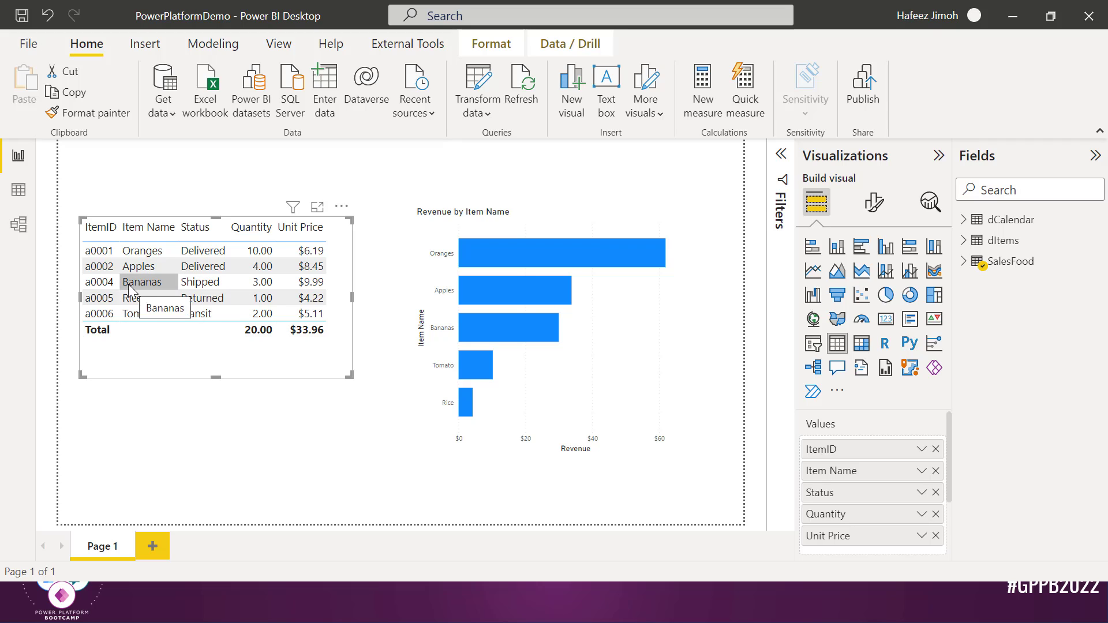
pyautogui.click(111, 287)
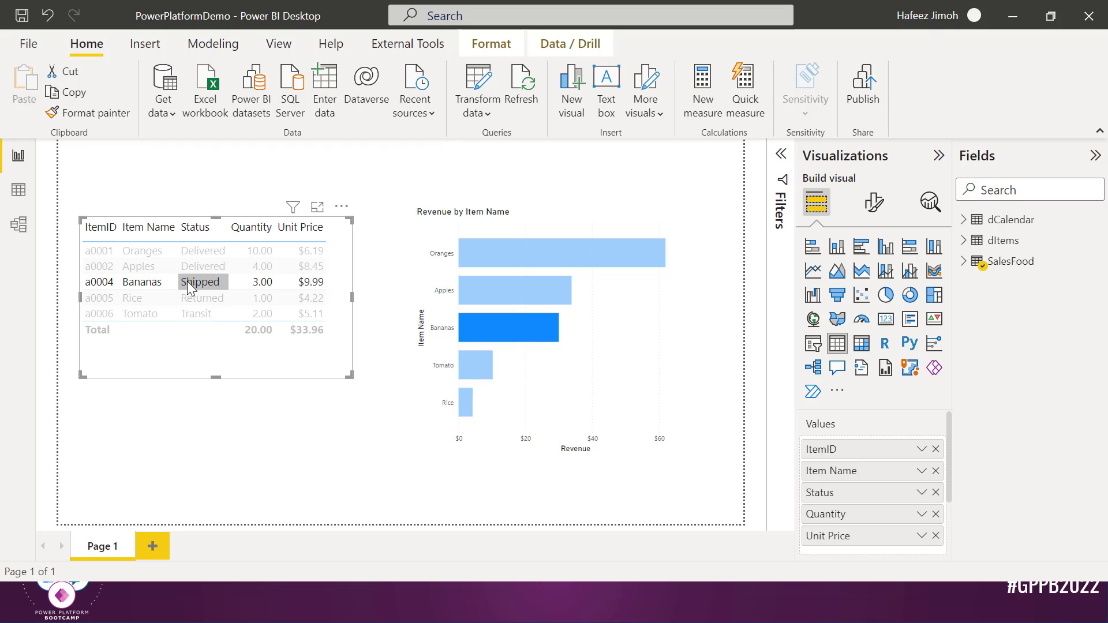
pyautogui.click(224, 362)
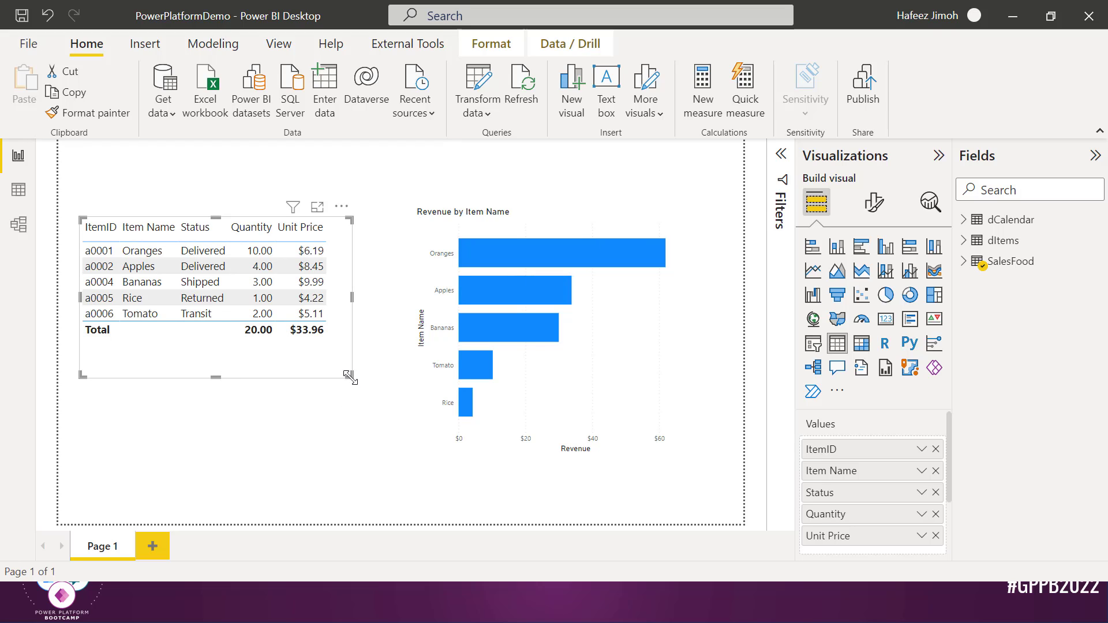
# Shorten the table visual and confirm the Bananas row highlights its bar in the revenue chart
pyautogui.moveTo(349, 377); pyautogui.dragTo(353, 375)
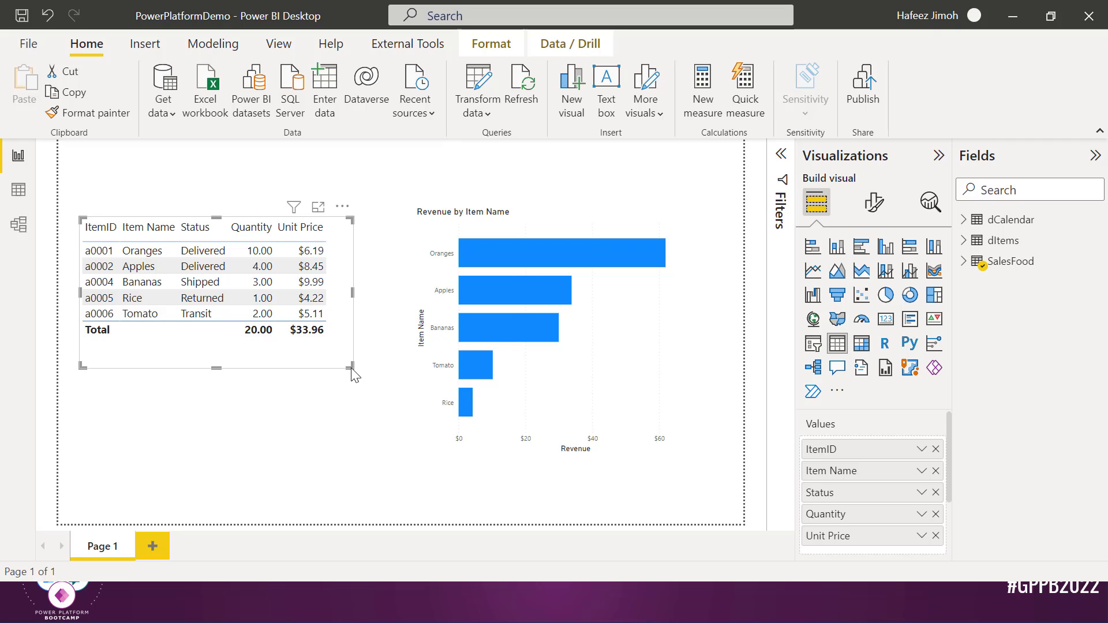
pyautogui.click(297, 359)
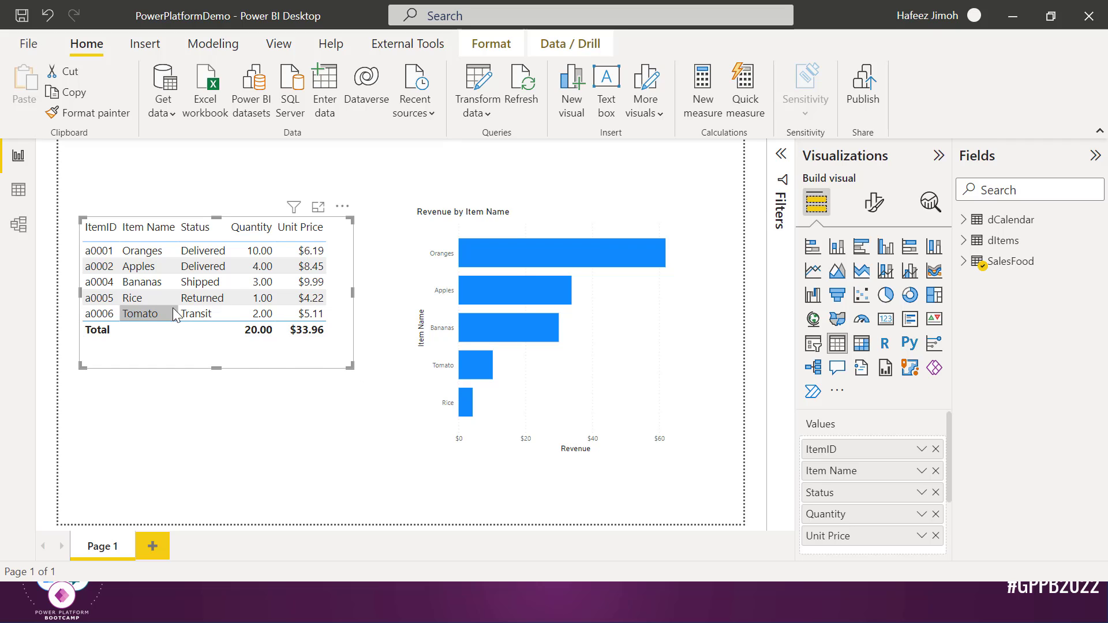
pyautogui.click(145, 283)
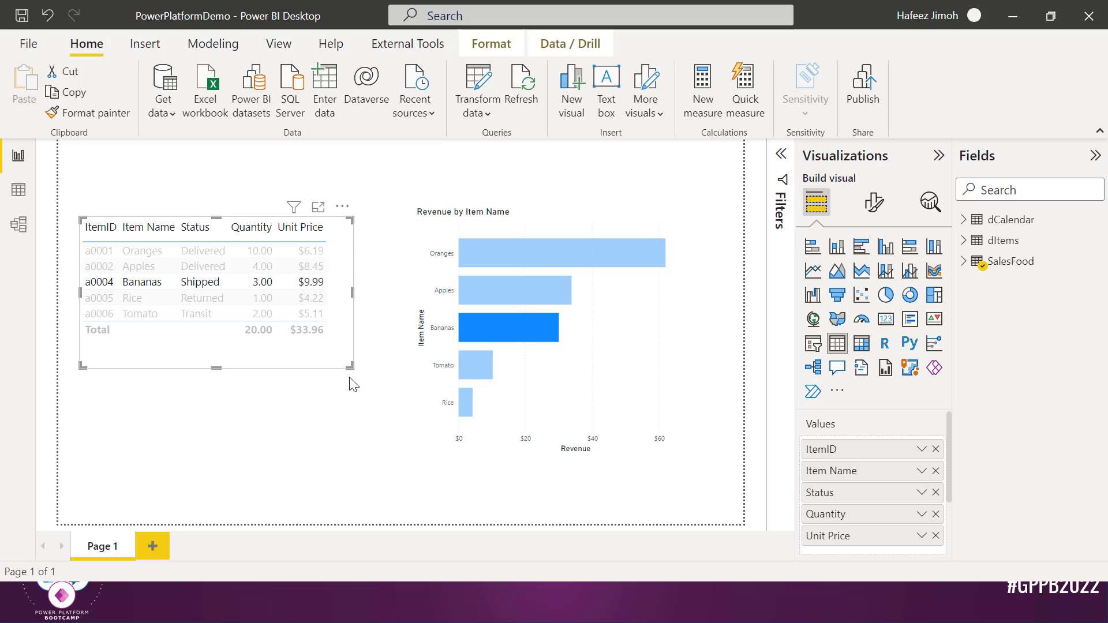
pyautogui.click(372, 406)
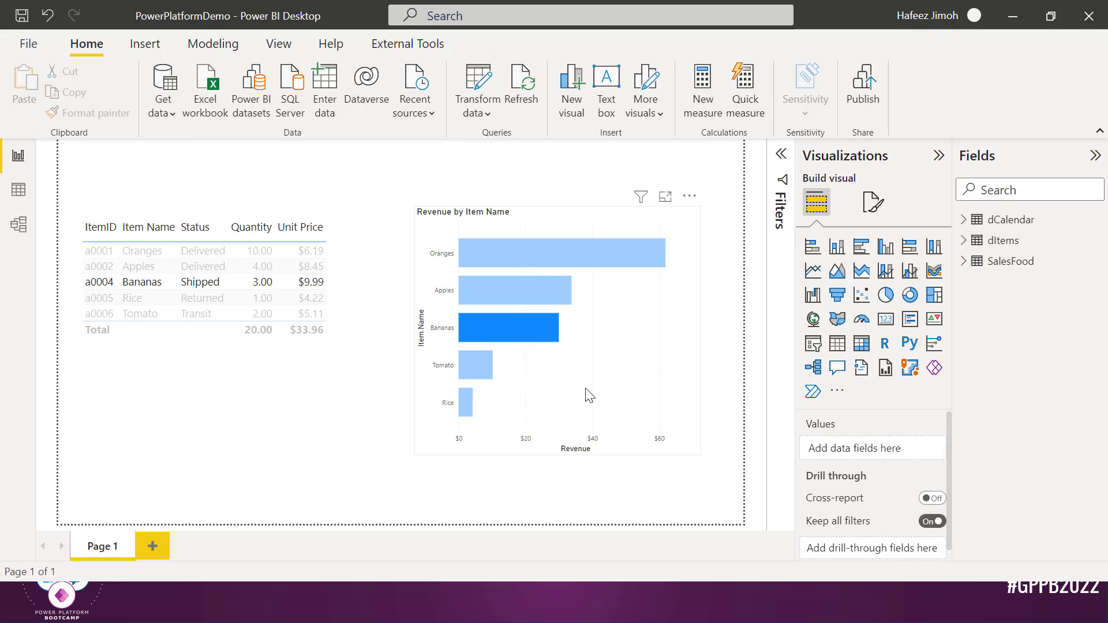
pyautogui.click(603, 388)
# Clear the Bananas chart highlight and raise the sales table so its top aligns with the revenue chart
pyautogui.click(603, 387)
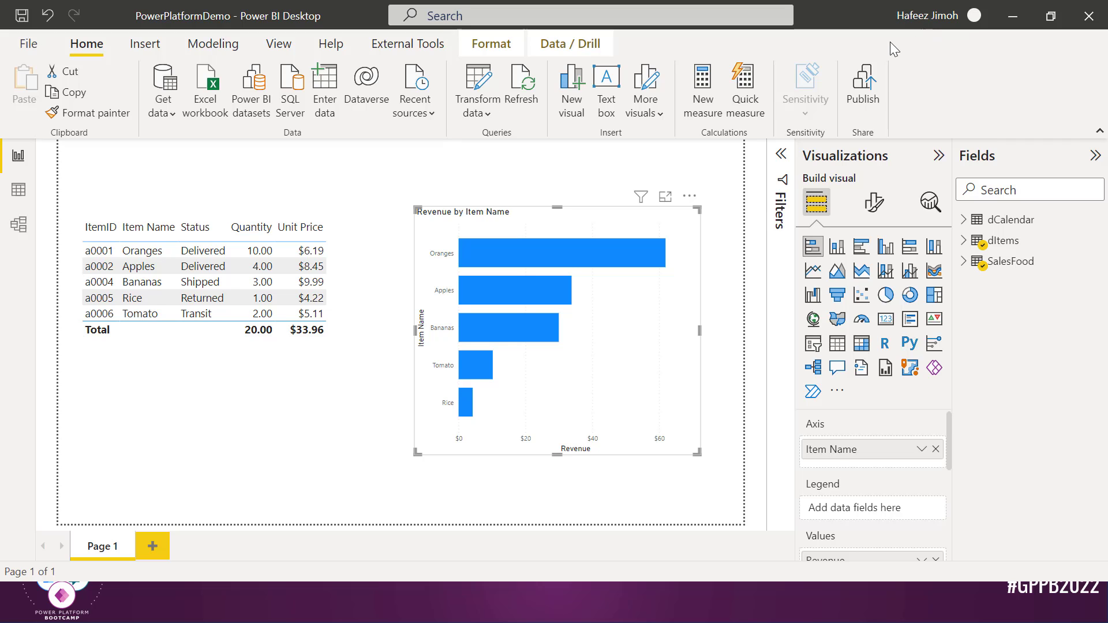
pyautogui.click(965, 23)
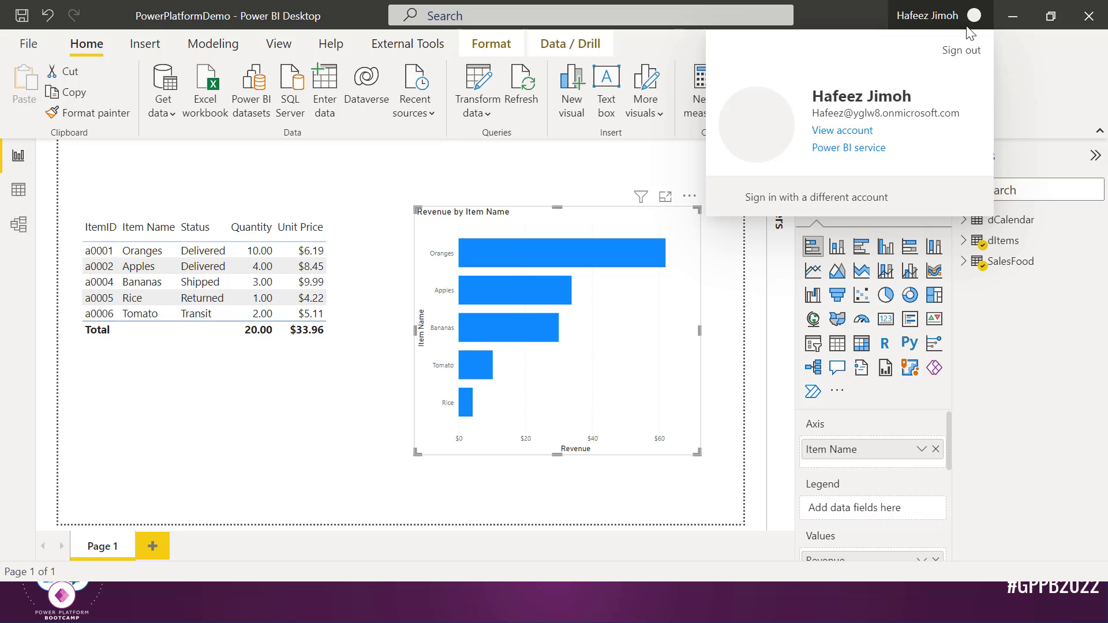
pyautogui.click(603, 219)
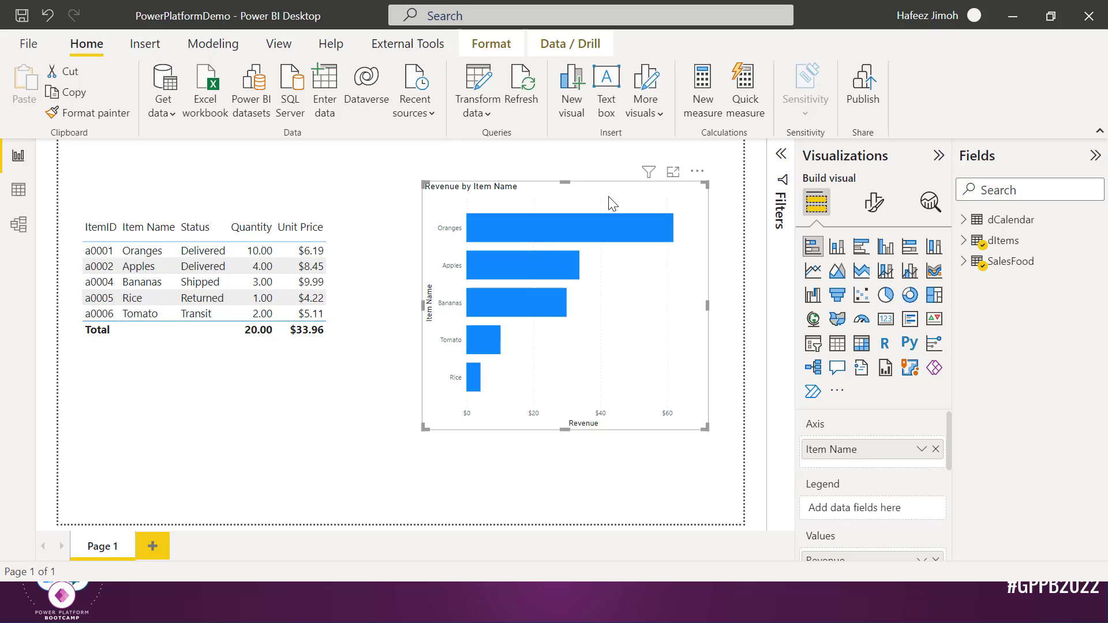
pyautogui.click(347, 258)
pyautogui.moveTo(349, 258); pyautogui.dragTo(354, 248)
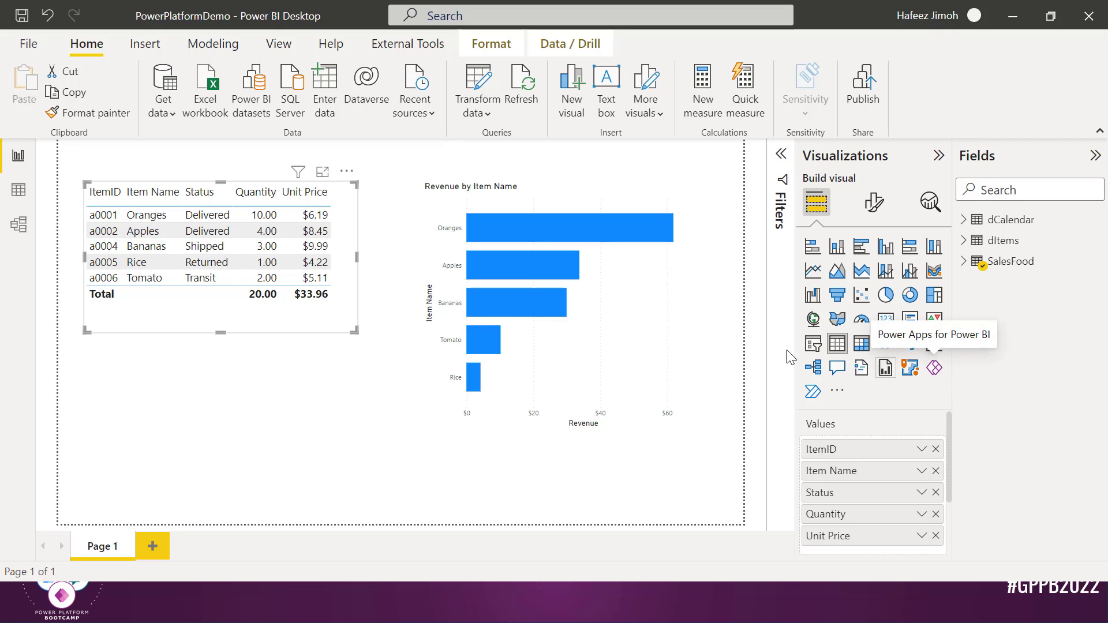
# Copy the sales table onto a new Page 2 and add a Power Apps for Power BI visual below it
pyautogui.click(321, 384)
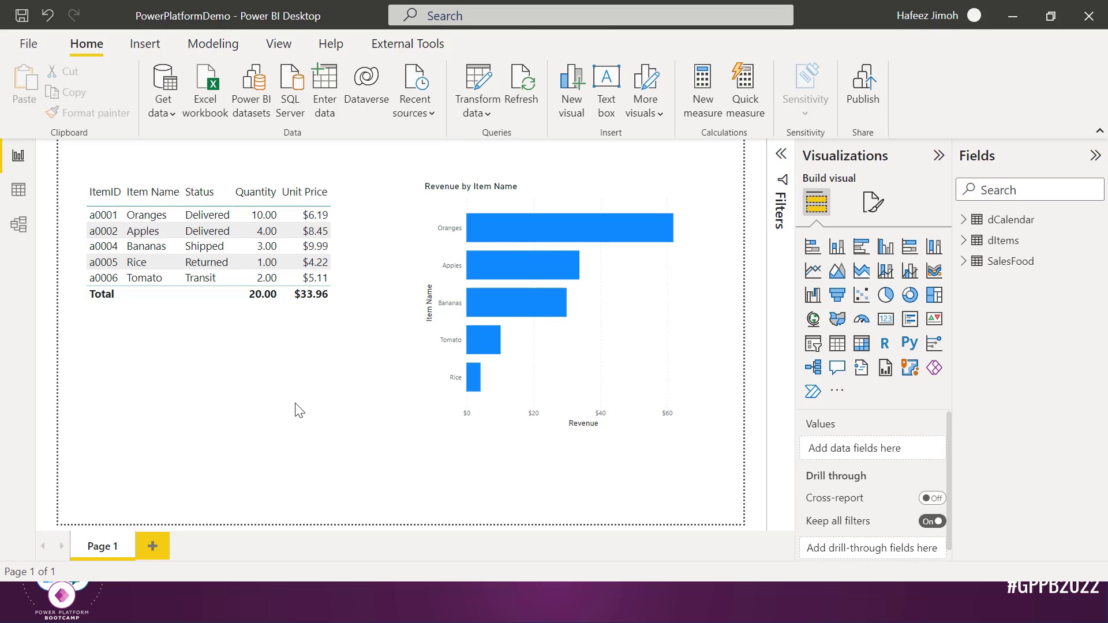
pyautogui.click(235, 310)
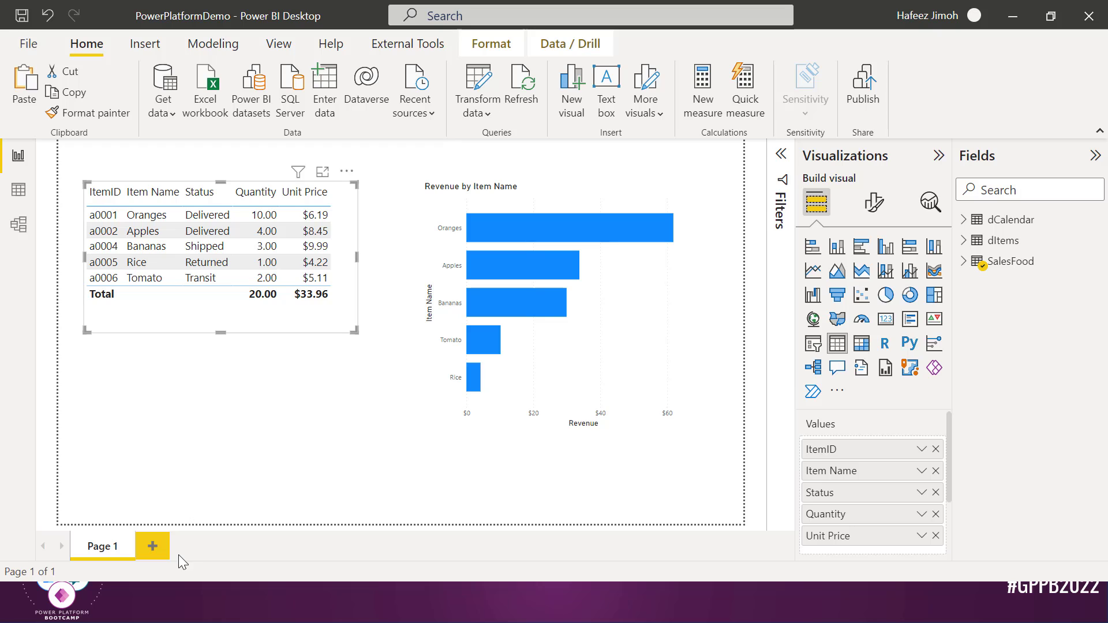
pyautogui.click(153, 547)
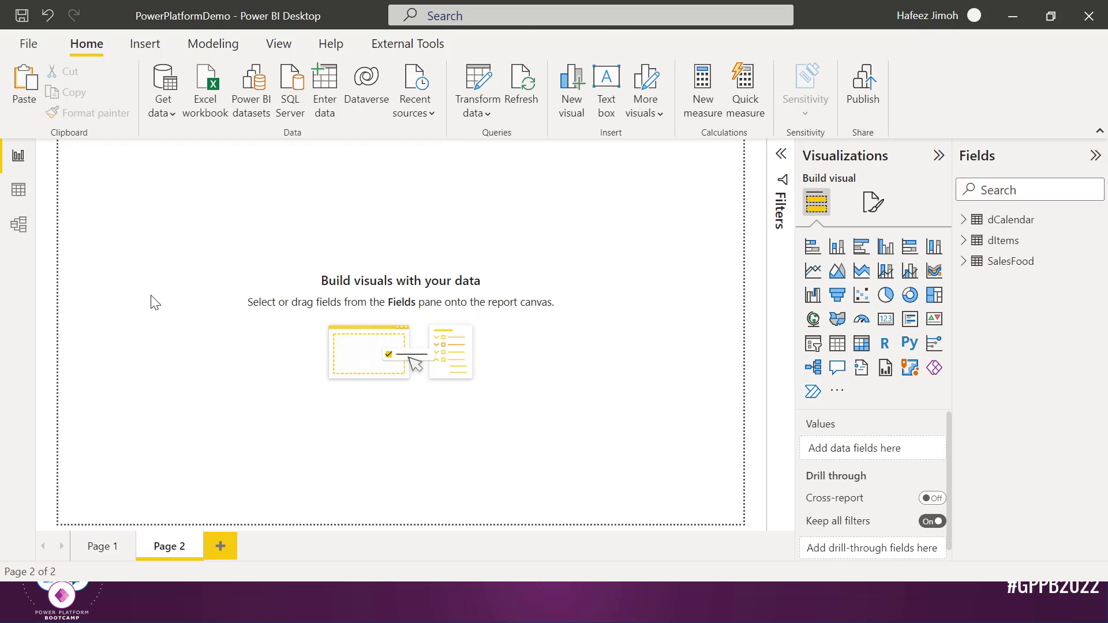
pyautogui.hotkey('ctrl', 'v')
pyautogui.click(700, 341)
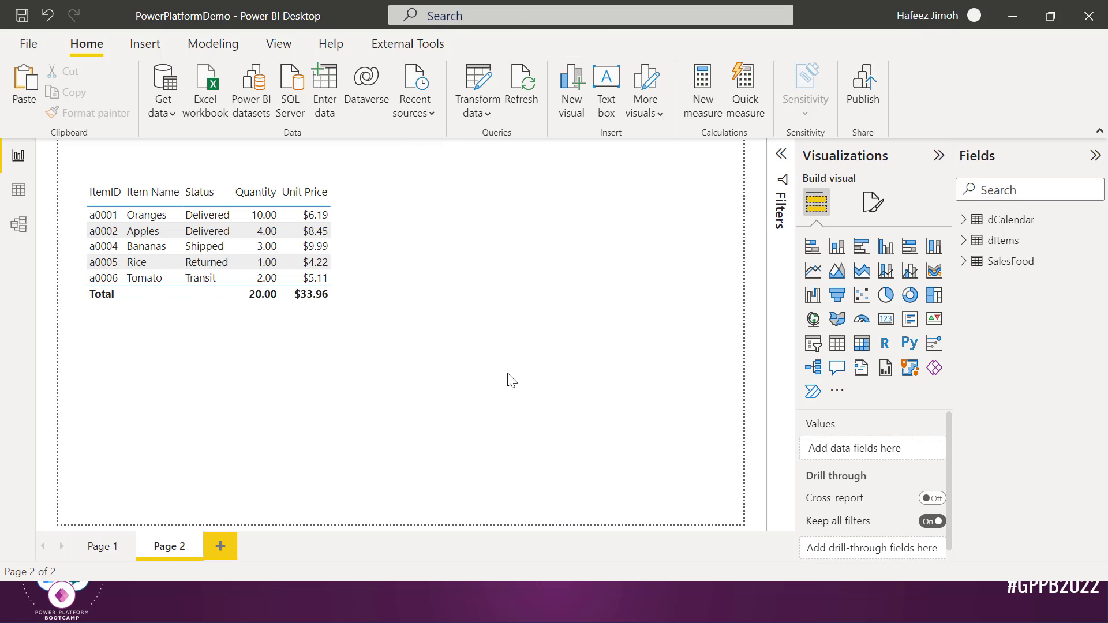
pyautogui.click(934, 370)
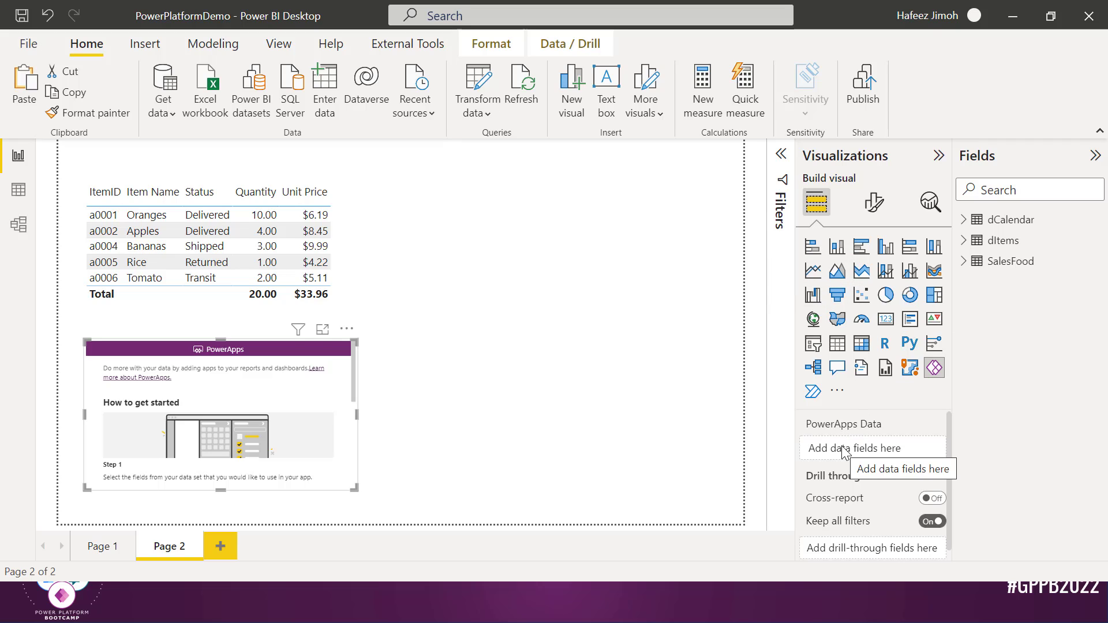
# Add SalesFood's ItemID, Item Name, Status, Unit Price and Quantity to the Power Apps visual's data
pyautogui.click(969, 267)
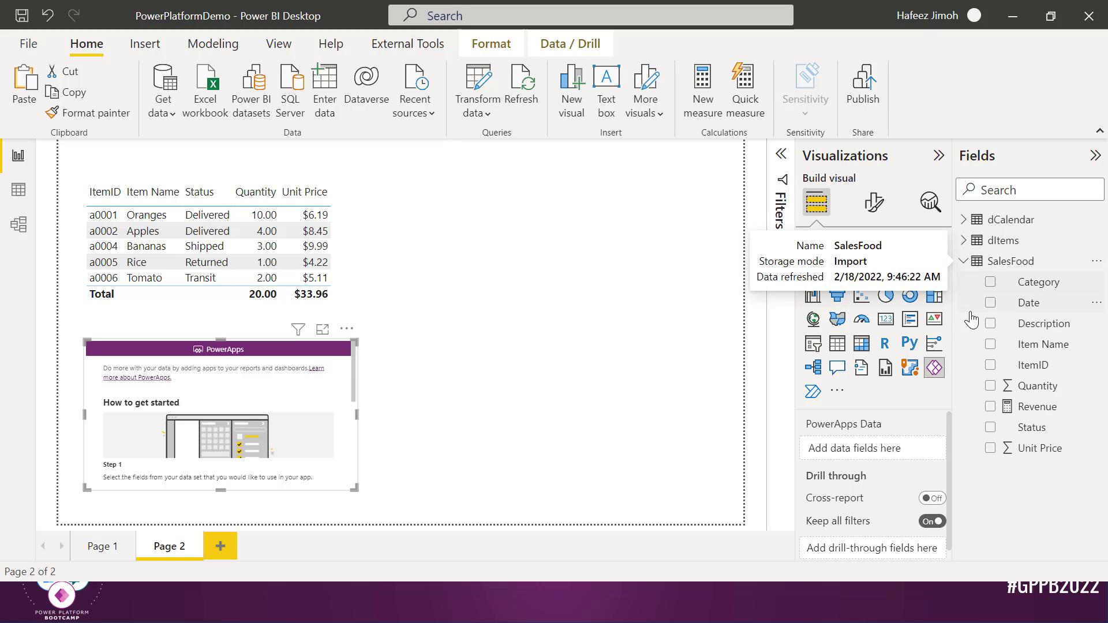
pyautogui.click(990, 365)
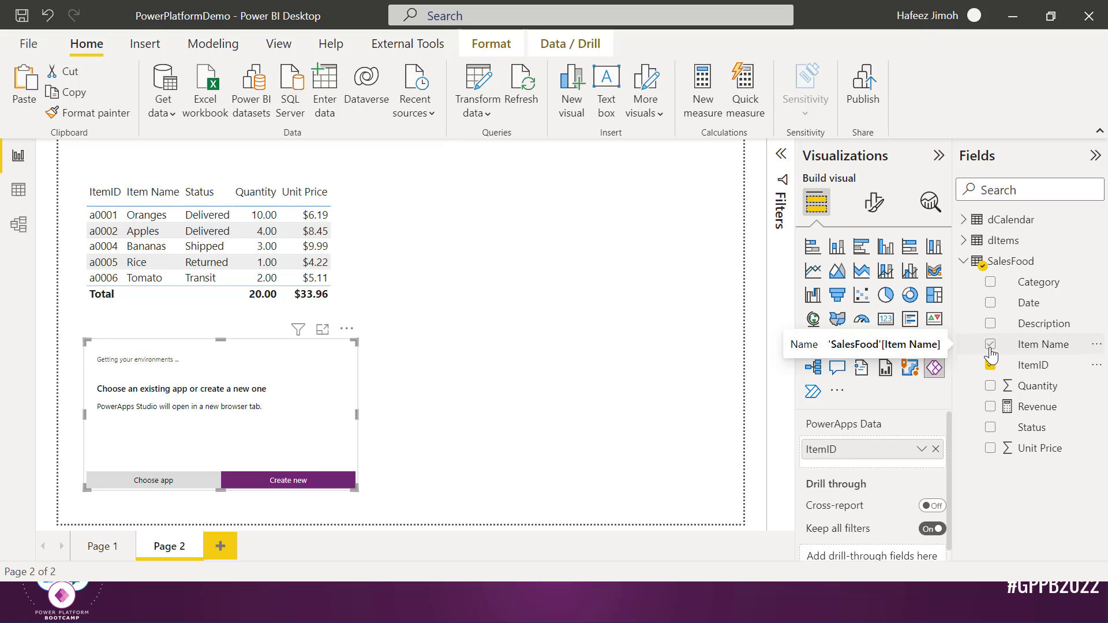
pyautogui.click(990, 346)
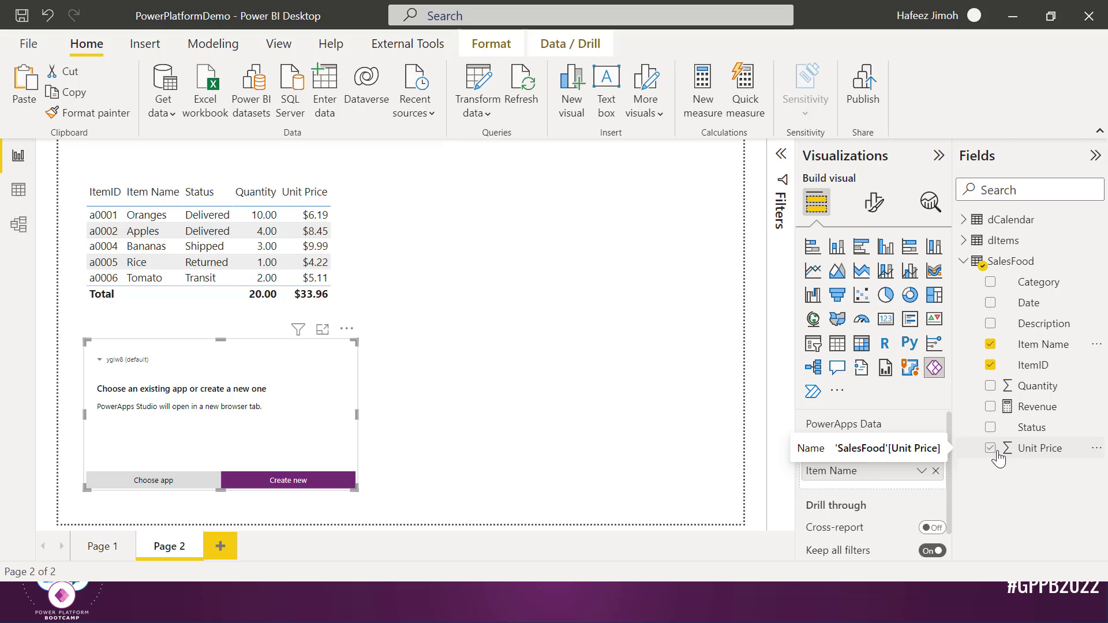
pyautogui.click(990, 428)
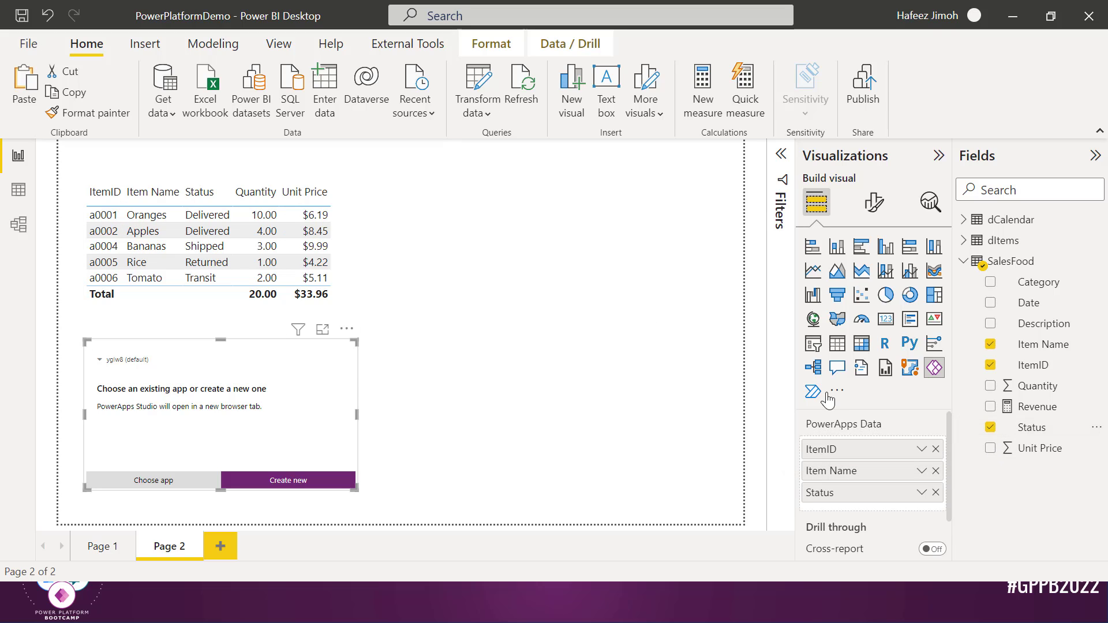
pyautogui.click(990, 448)
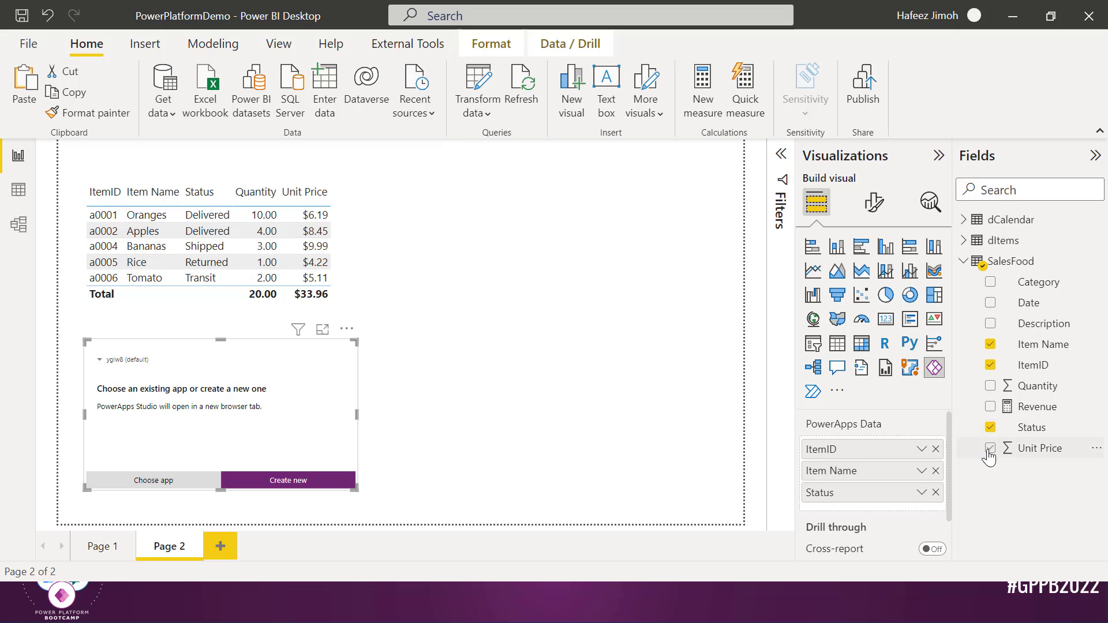
pyautogui.click(990, 386)
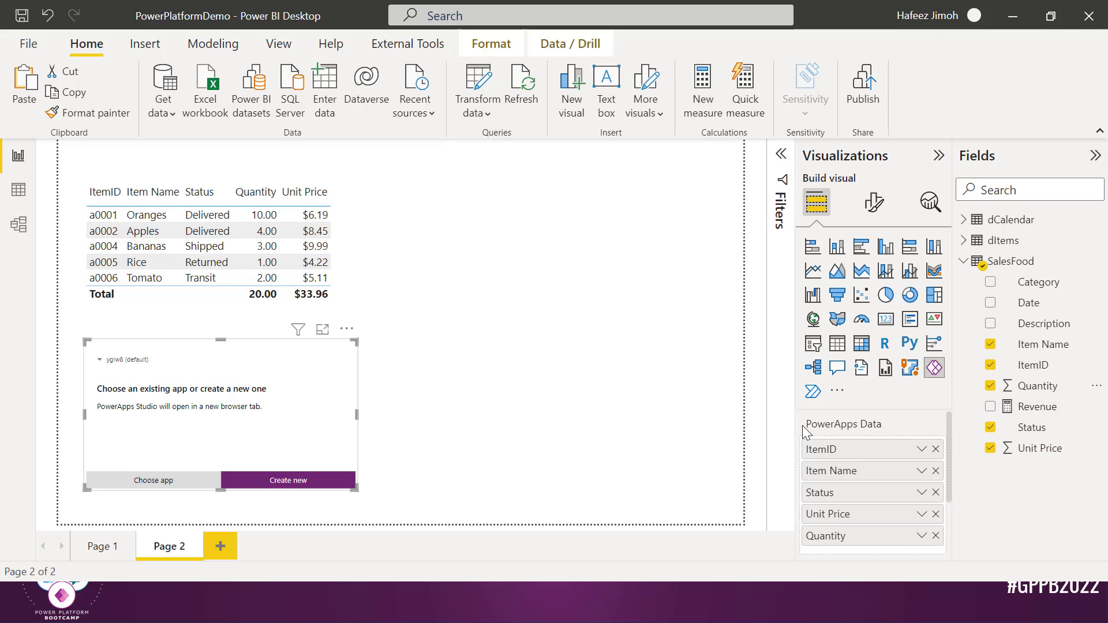
pyautogui.scroll(-1, 902, 511)
pyautogui.scroll(-2, 899, 503)
pyautogui.scroll(2, 899, 496)
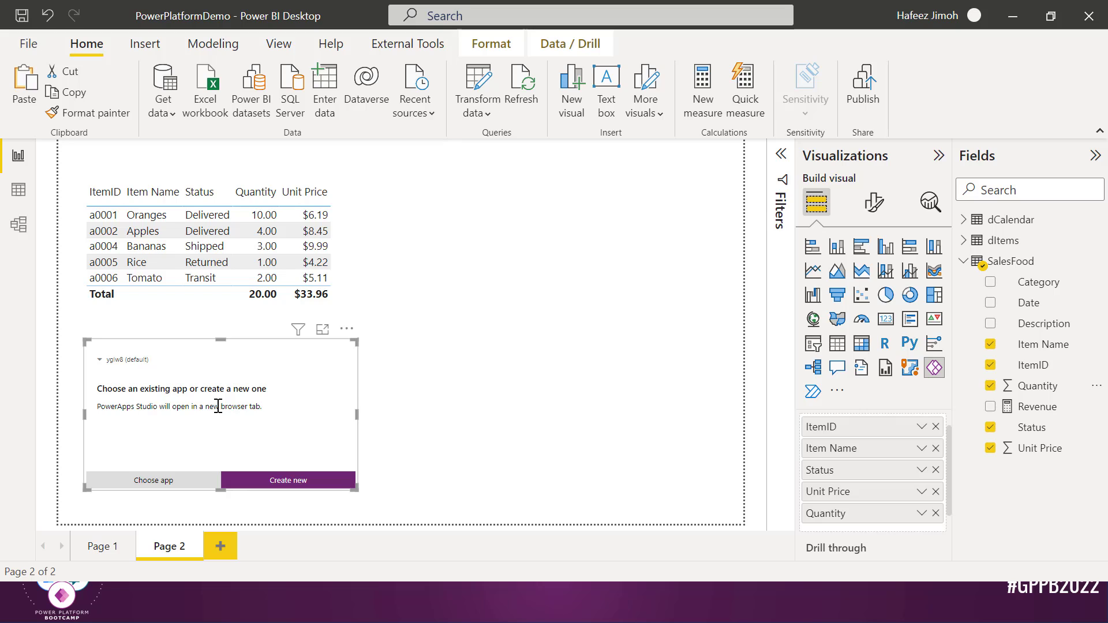
# Create a new app from the Power Apps visual and open it in Power Apps Studio in the browser
pyautogui.click(310, 480)
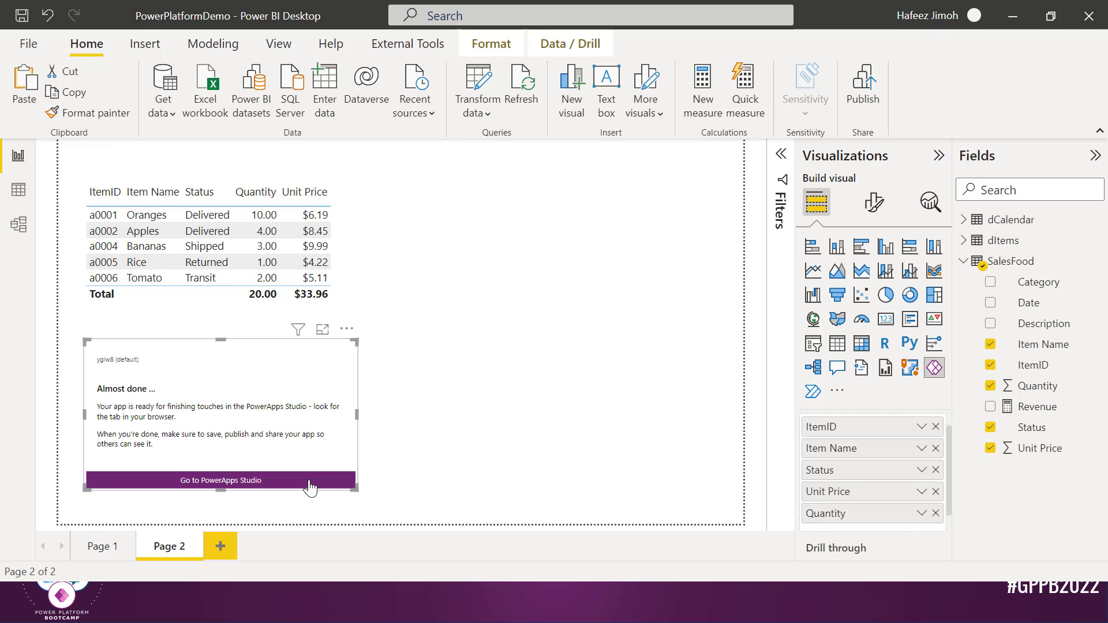
pyautogui.click(250, 482)
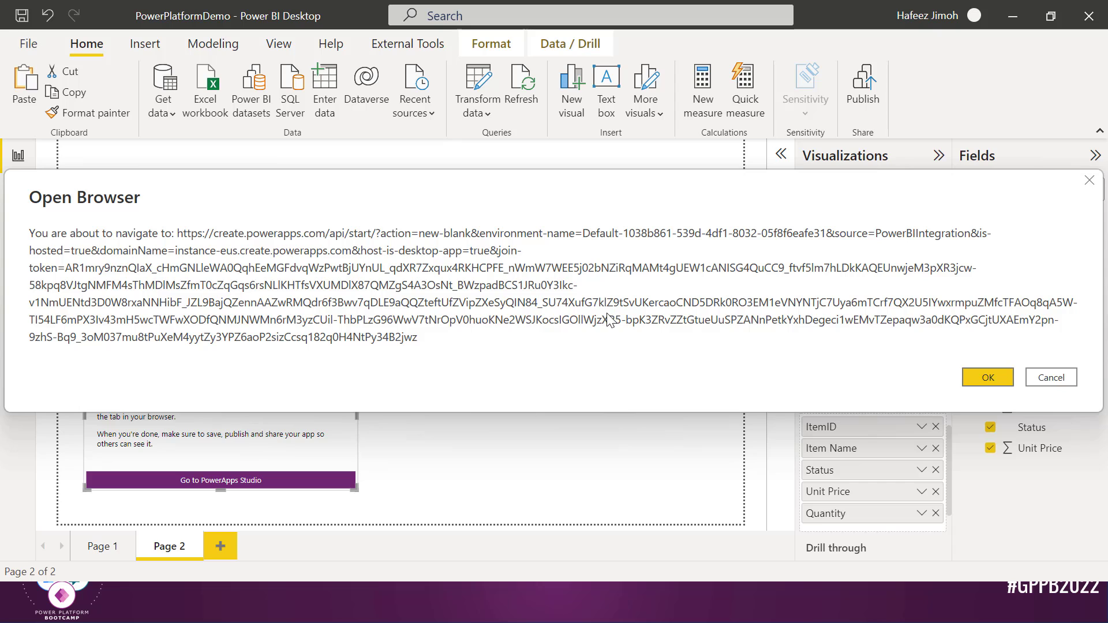
pyautogui.click(988, 378)
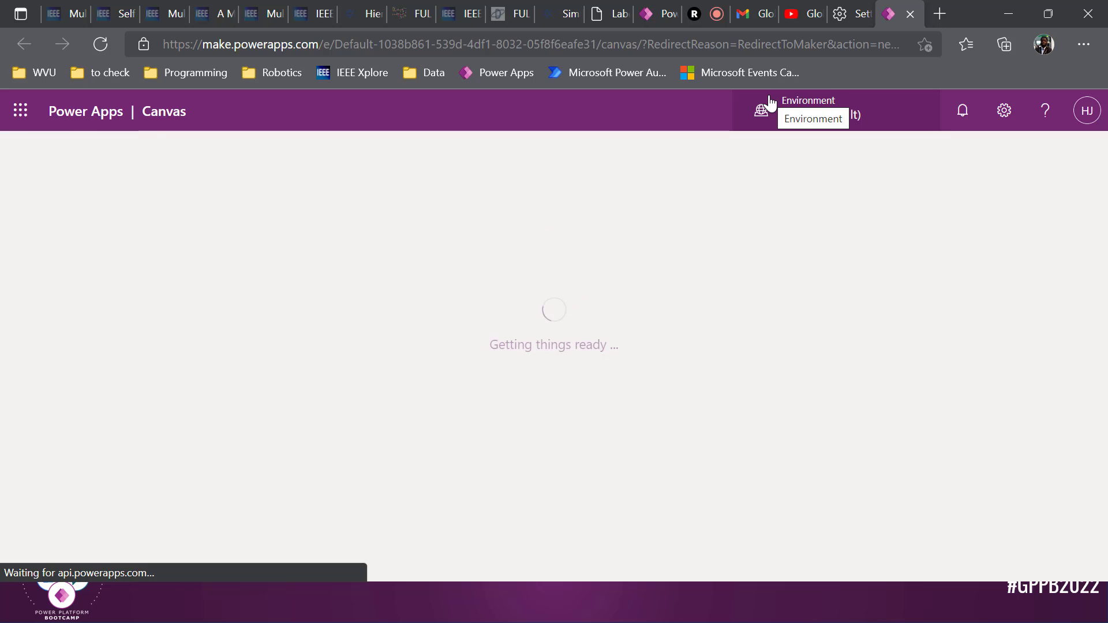
pyautogui.click(713, 17)
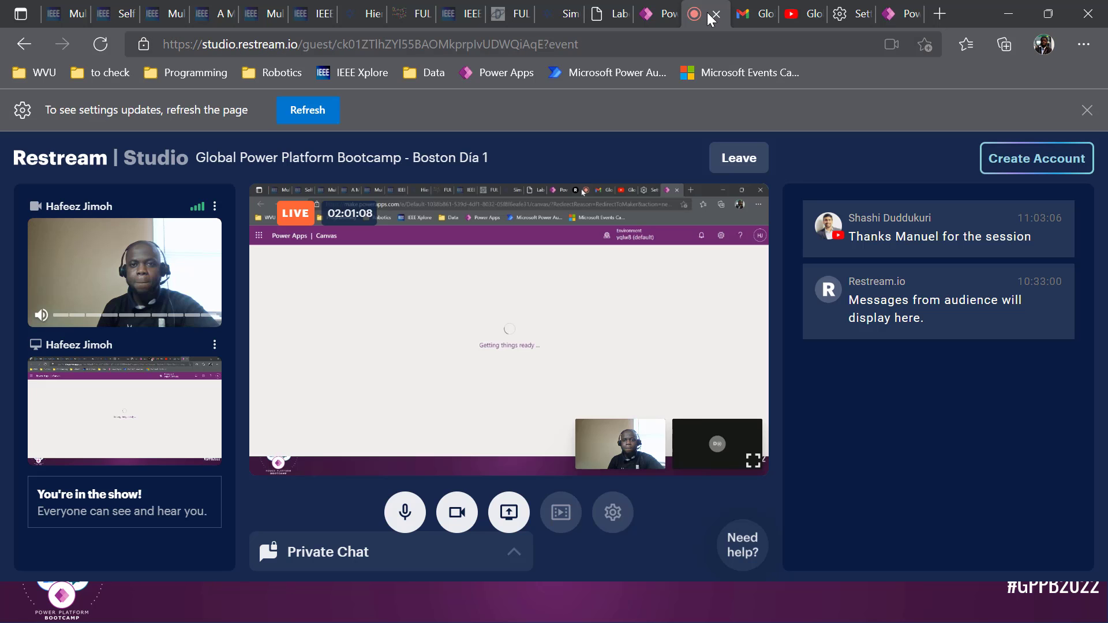
pyautogui.click(741, 17)
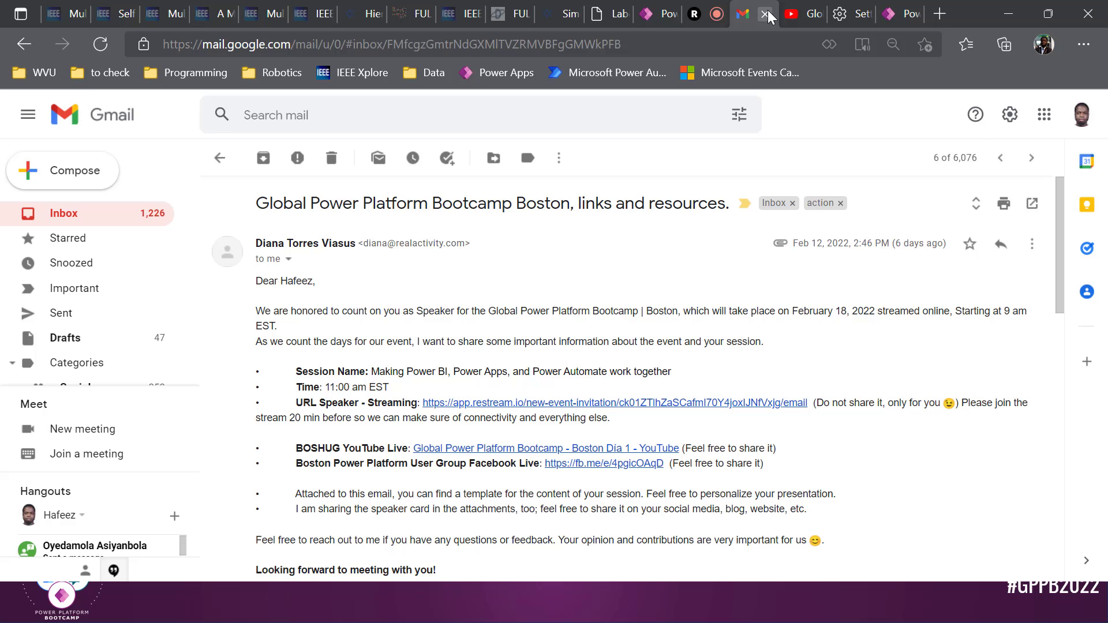
pyautogui.click(801, 14)
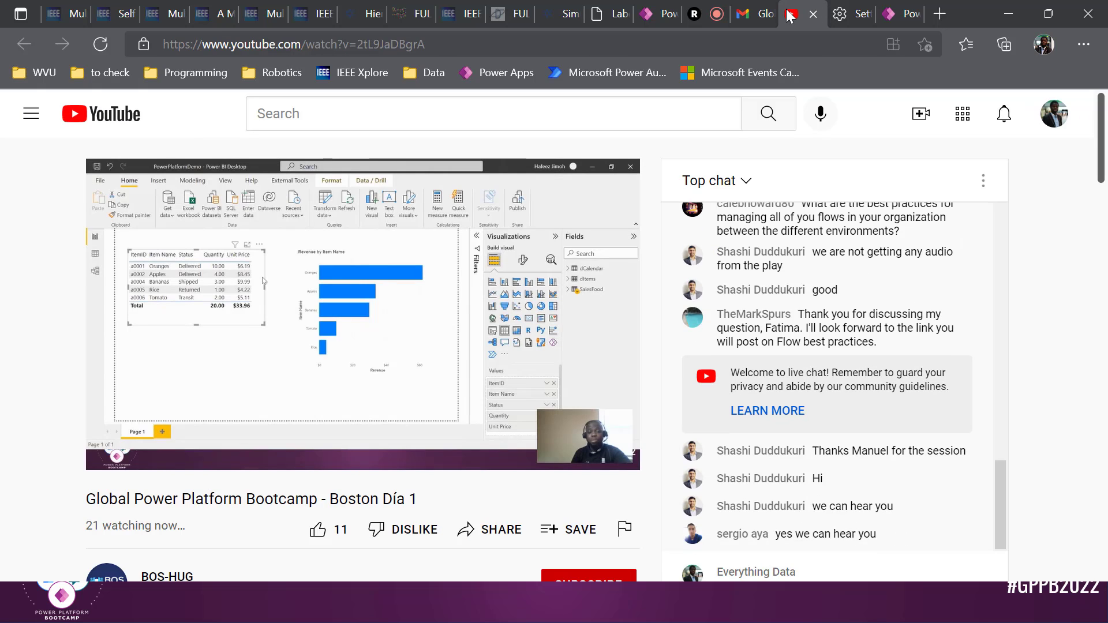
pyautogui.click(897, 15)
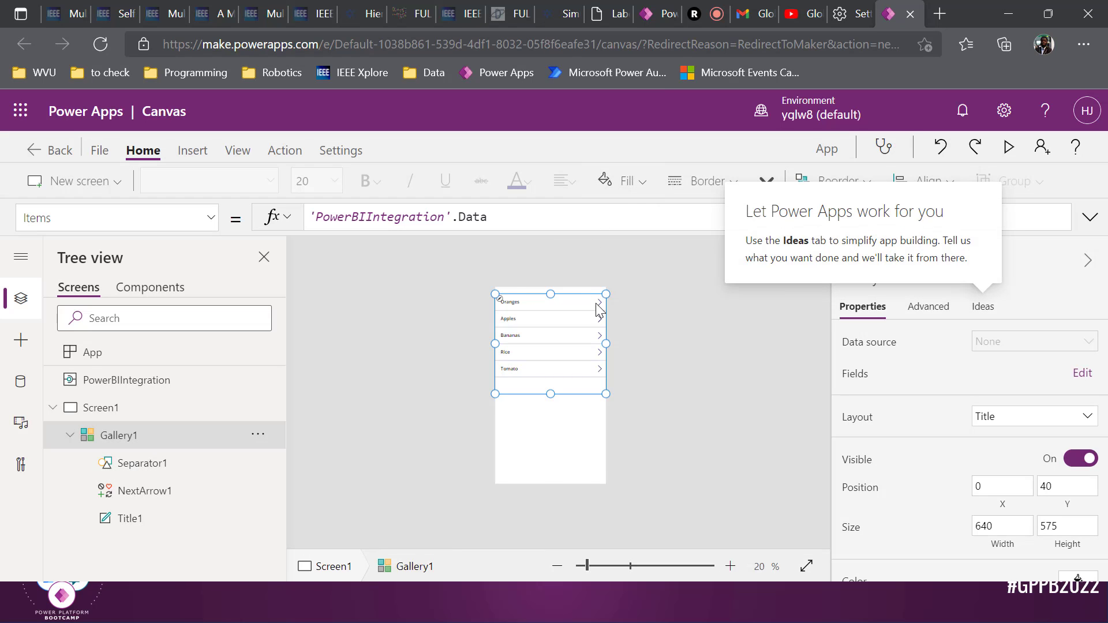
# Delete Gallery1 from Screen1 through its Tree view options menu
pyautogui.scroll(2, 619, 384)
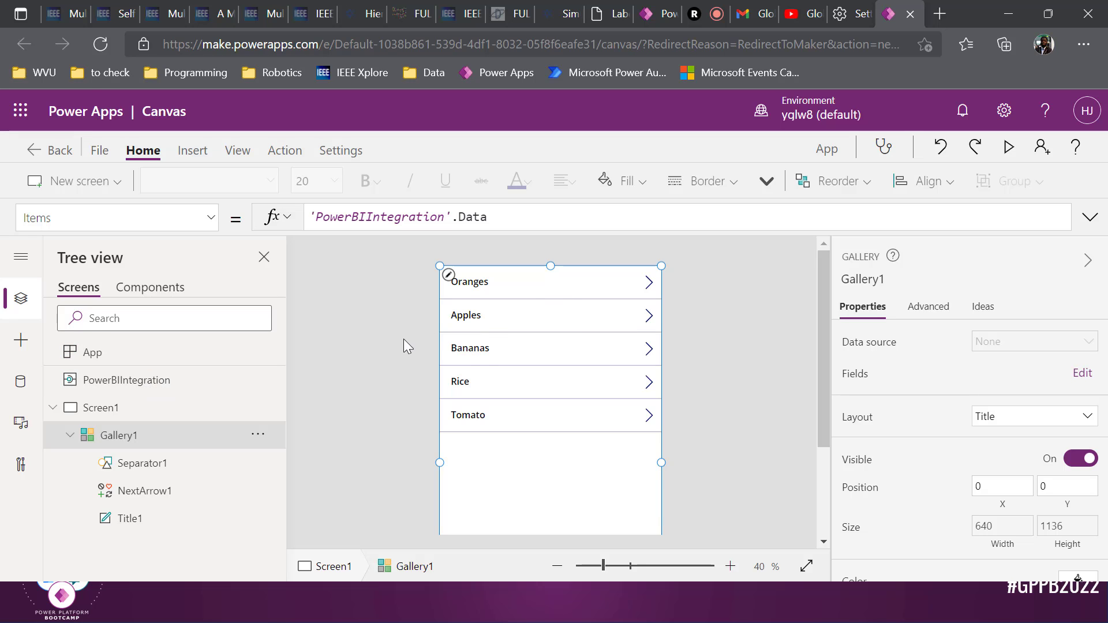
pyautogui.click(257, 436)
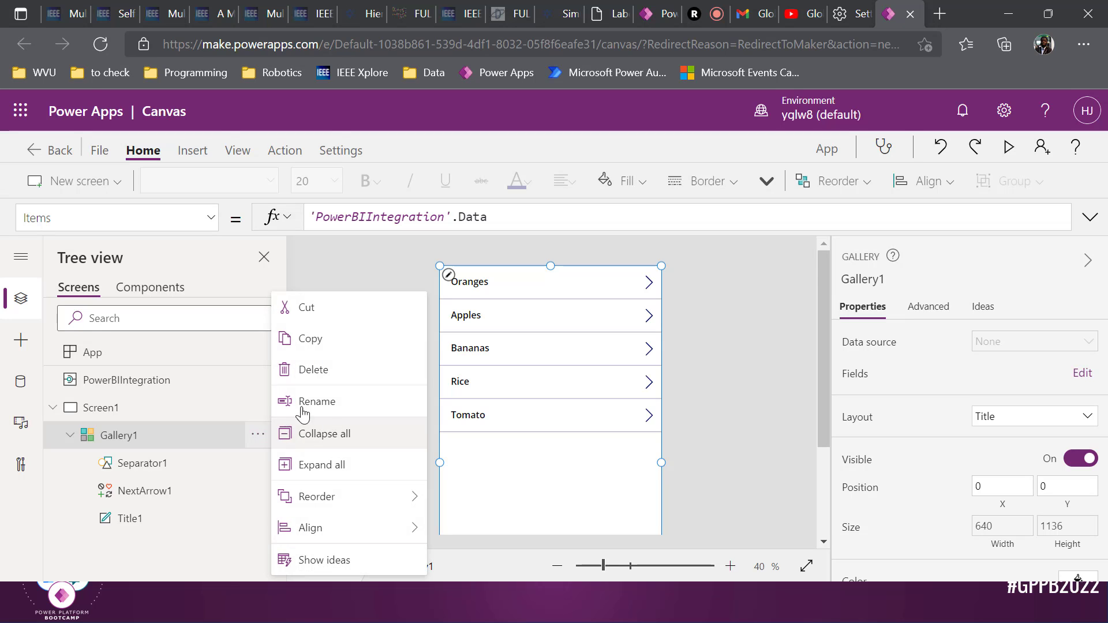
pyautogui.click(314, 370)
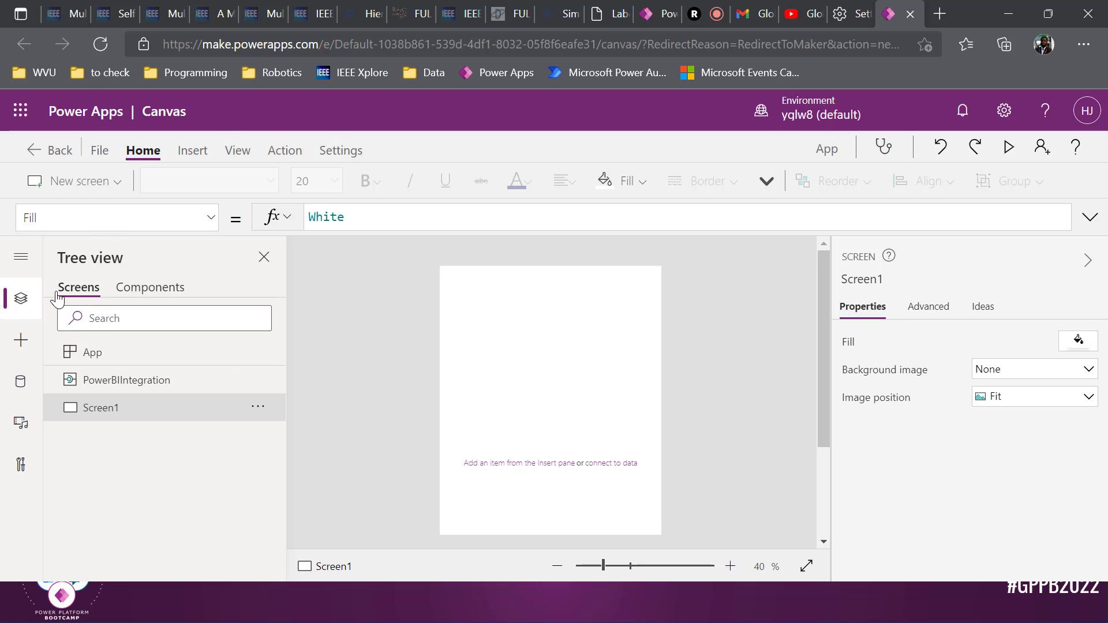
# Insert an Edit form control, Form1, onto Screen1
pyautogui.click(23, 341)
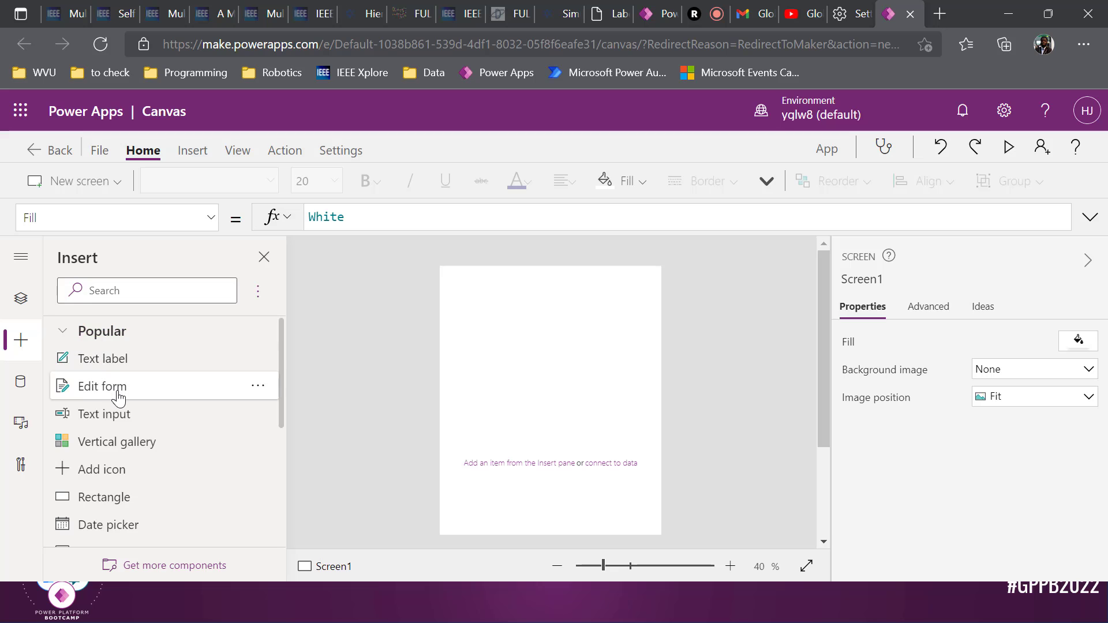
pyautogui.click(118, 397)
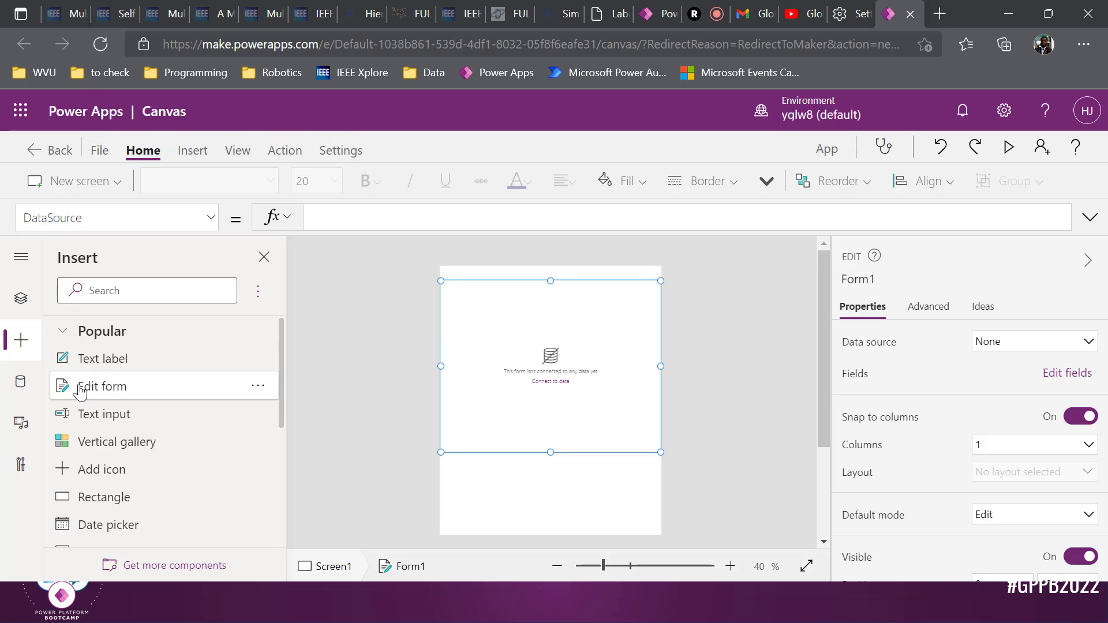
pyautogui.click(30, 385)
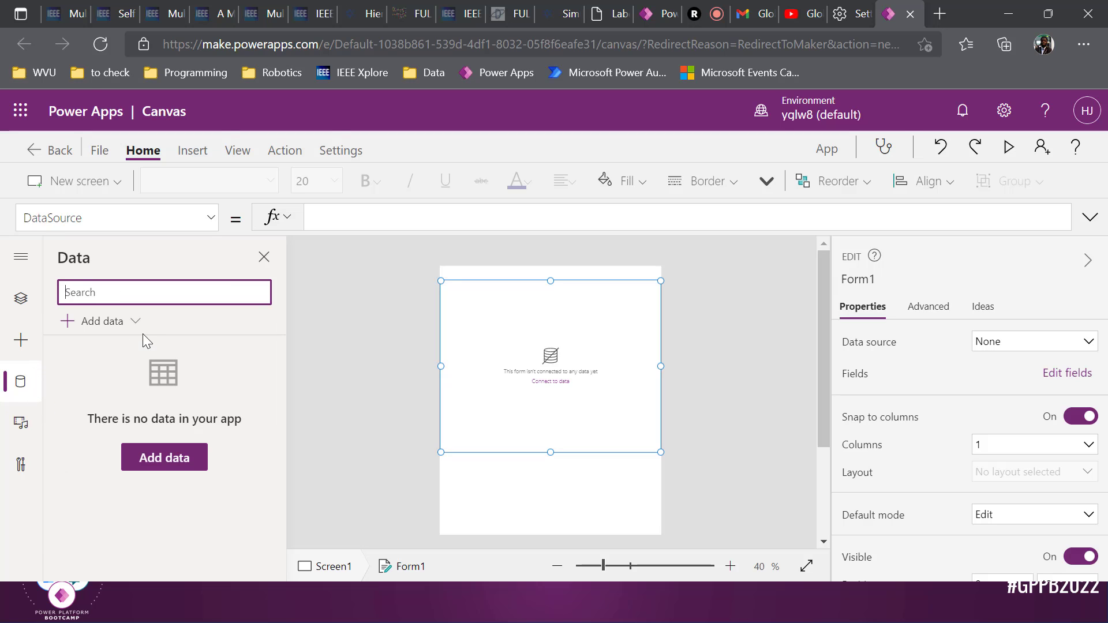
# Add a SQL Server data source using the existing master database connection
pyautogui.click(182, 460)
pyautogui.write('sql')
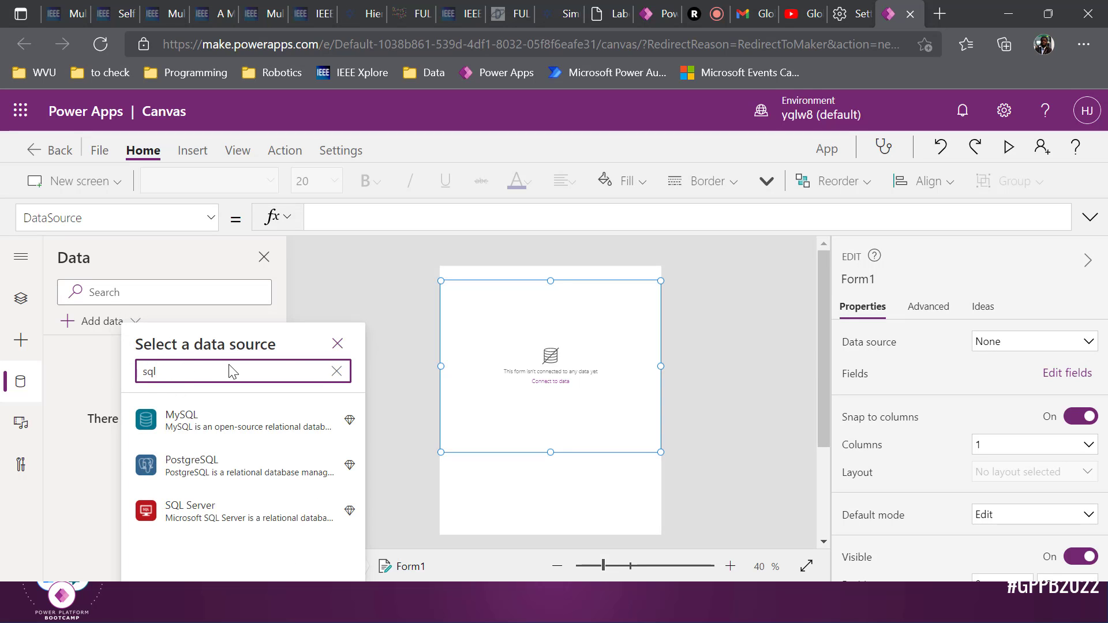
pyautogui.click(231, 512)
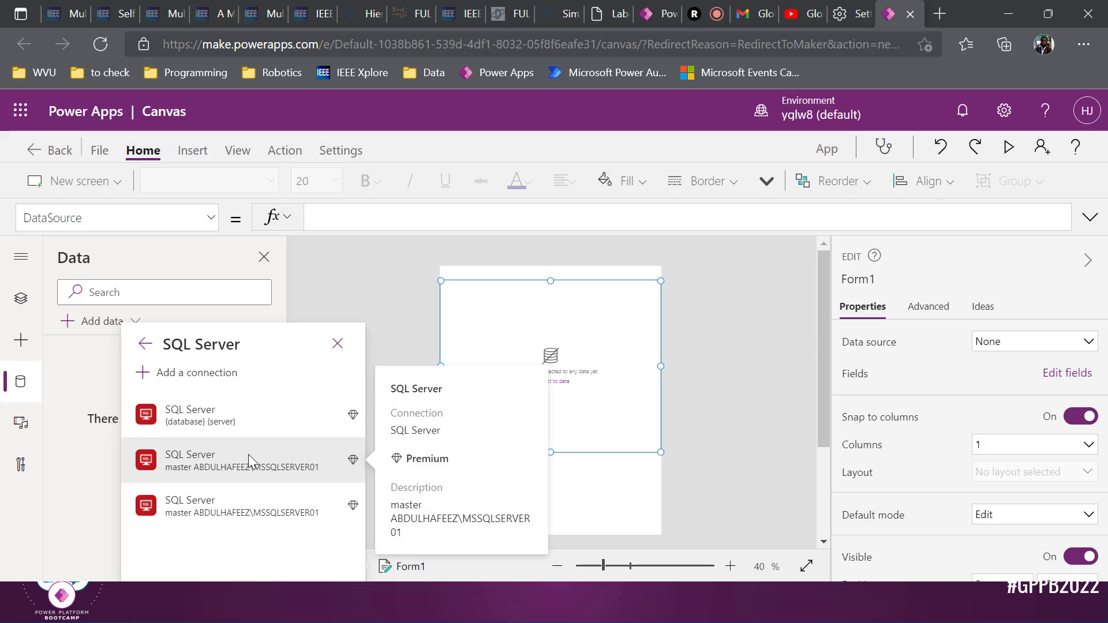
pyautogui.click(248, 454)
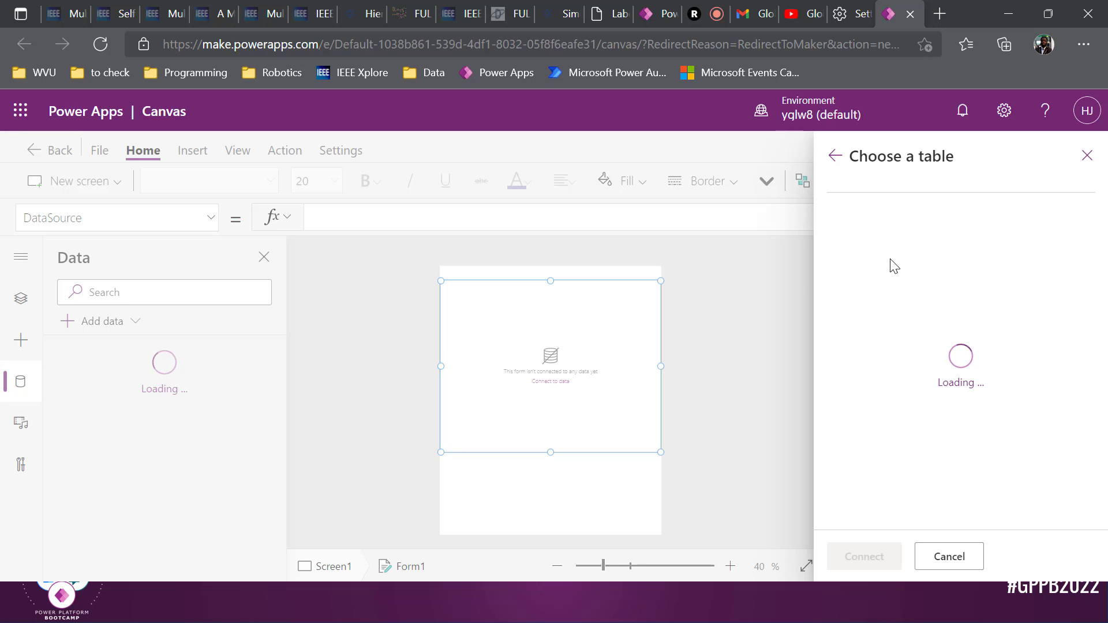
pyautogui.hotkey('alt', 'Tab')
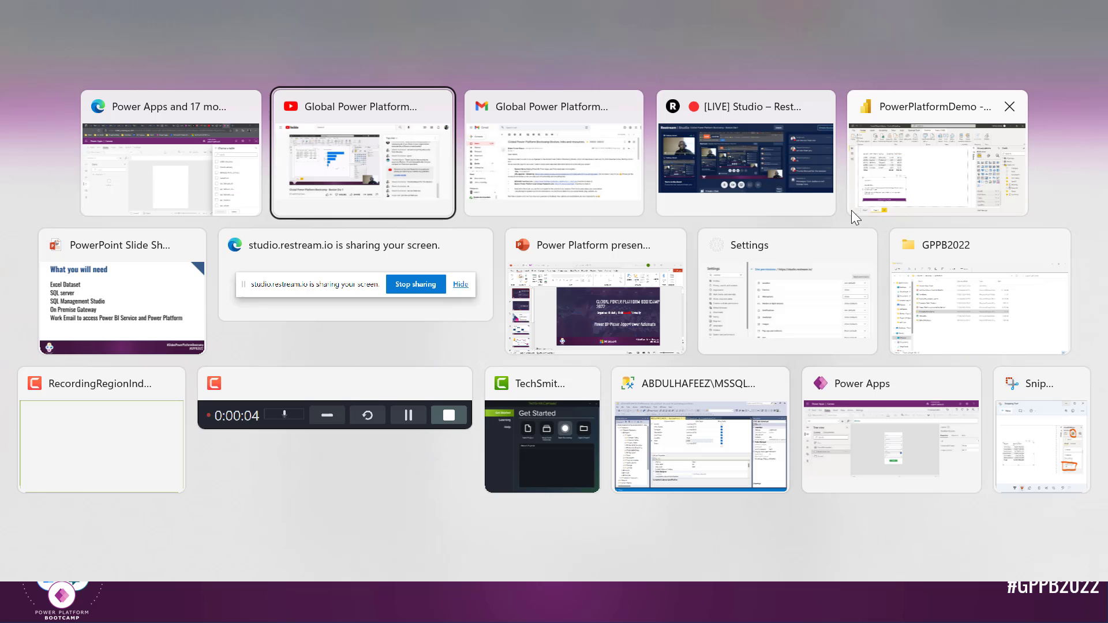
pyautogui.click(715, 455)
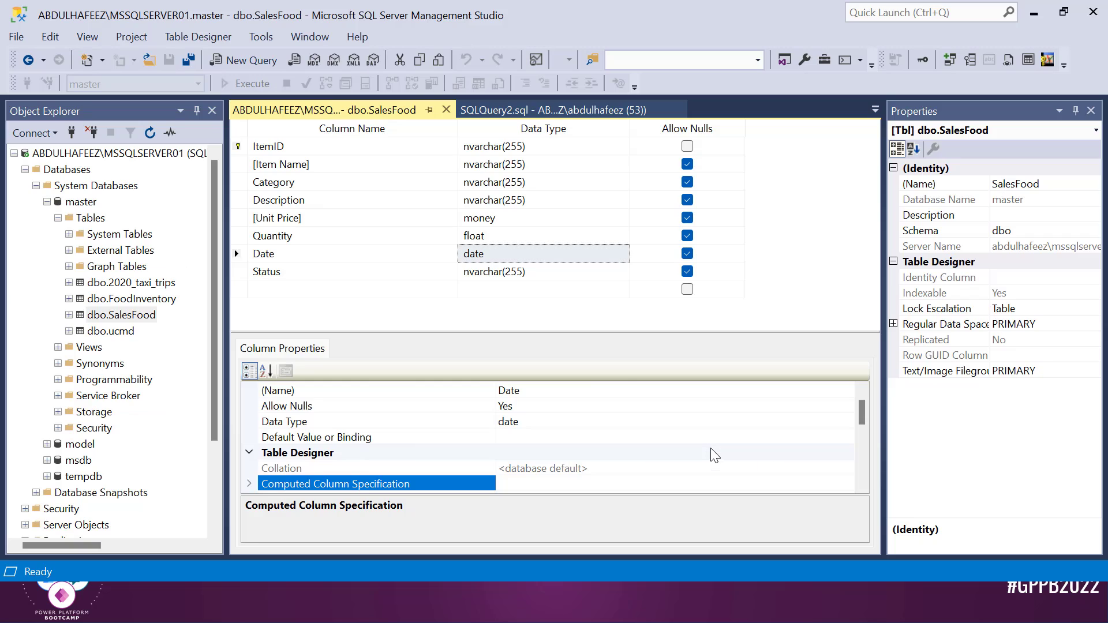
pyautogui.click(131, 316)
pyautogui.hotkey('alt', 'Tab')
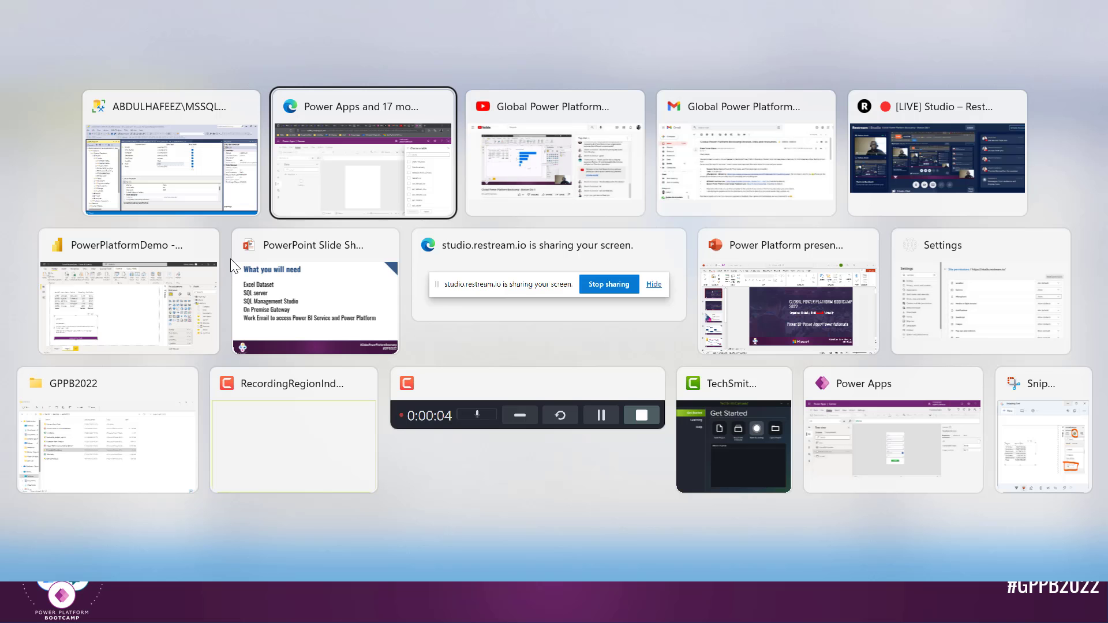
pyautogui.hotkey('alt', 'Tab')
pyautogui.hotkey('alt', 'Tab')
pyautogui.hotkey('alt', 'Tab')
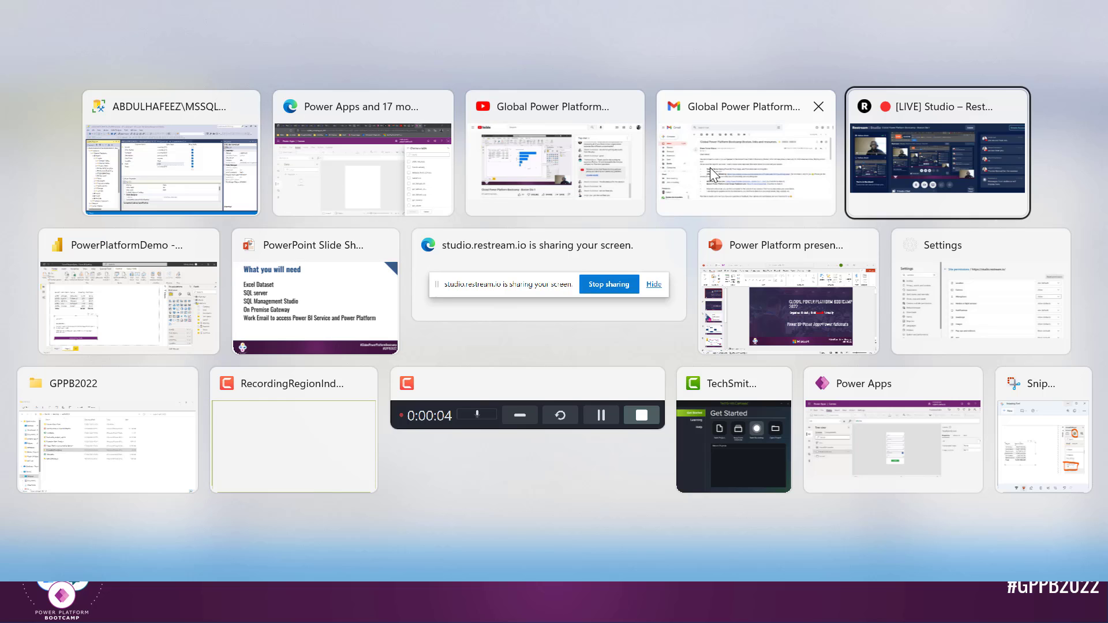
# Back in the Power Apps editor, add the SalesFood SQL Server table as a data source
pyautogui.click(900, 14)
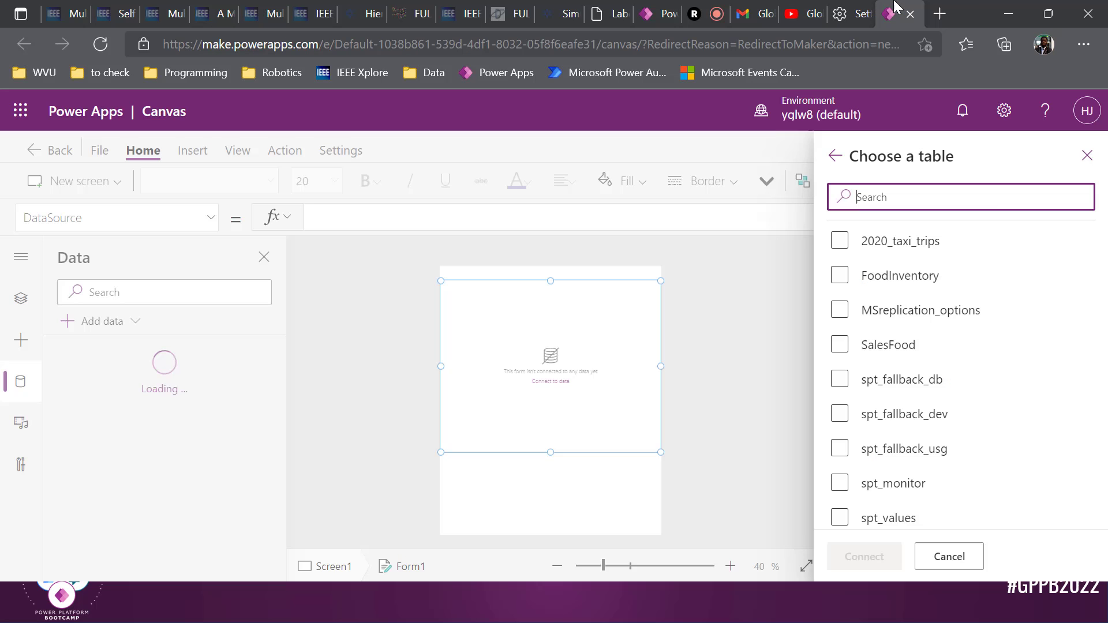
pyautogui.scroll(-2, 870, 329)
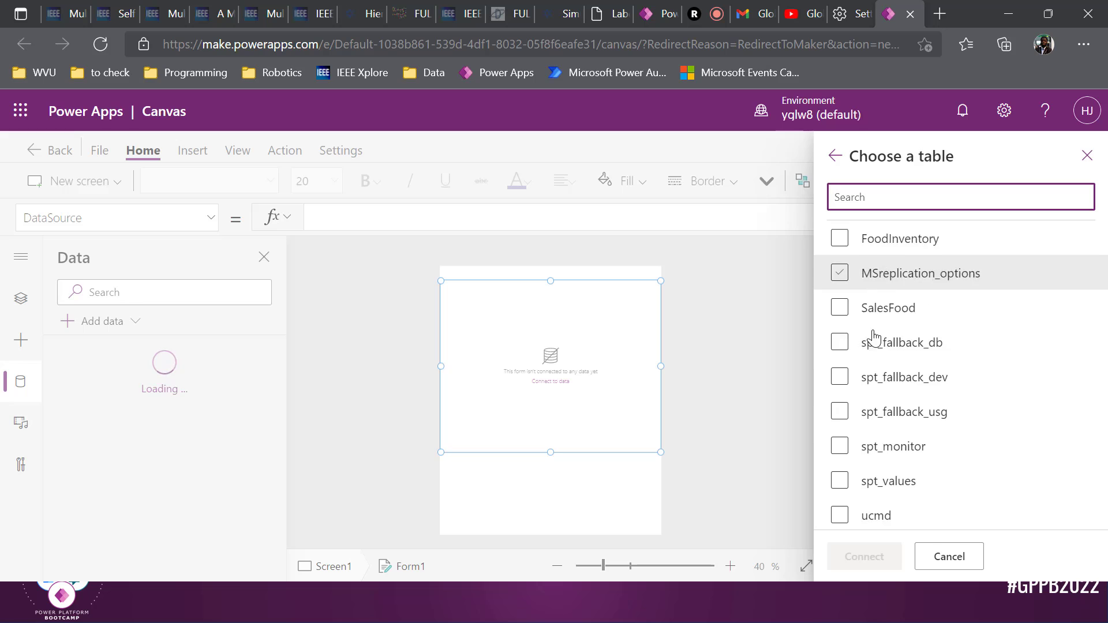
pyautogui.scroll(2, 863, 392)
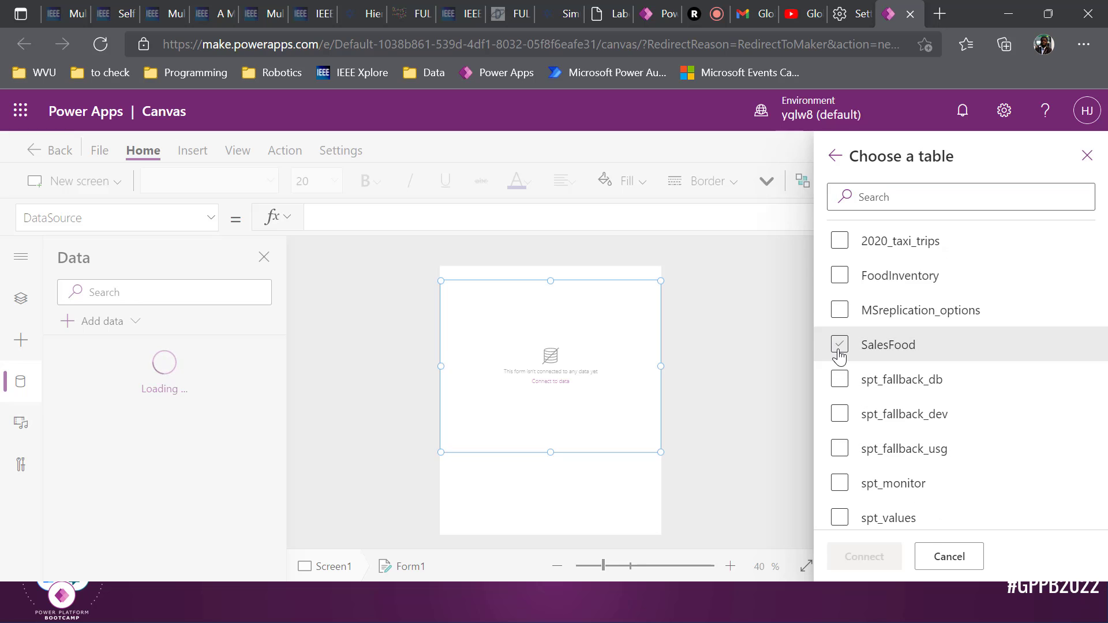
pyautogui.click(839, 346)
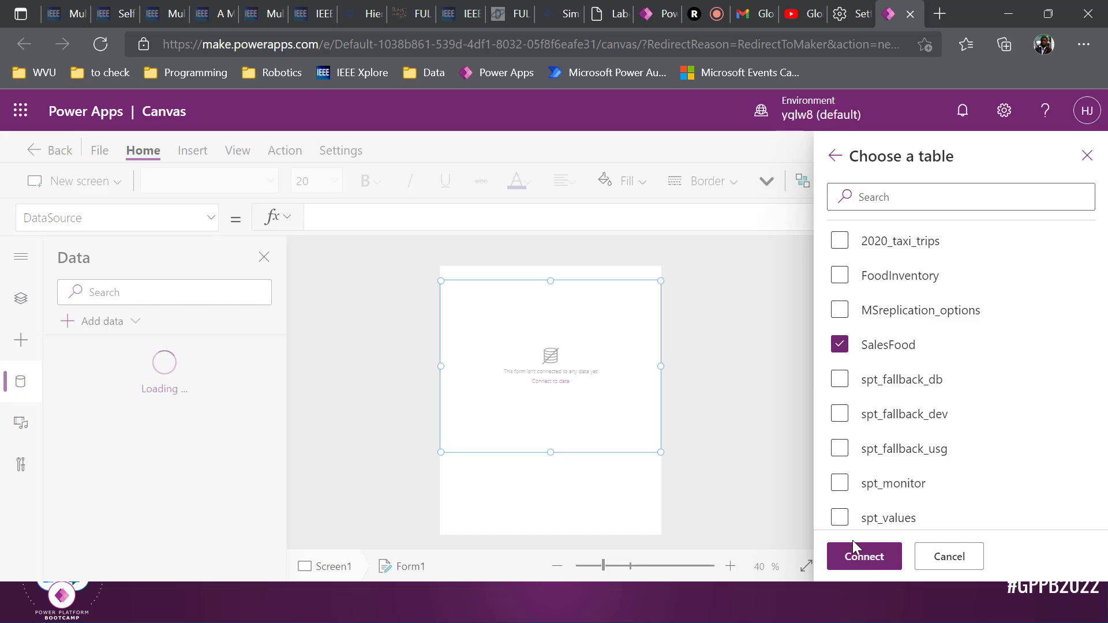
pyautogui.click(860, 554)
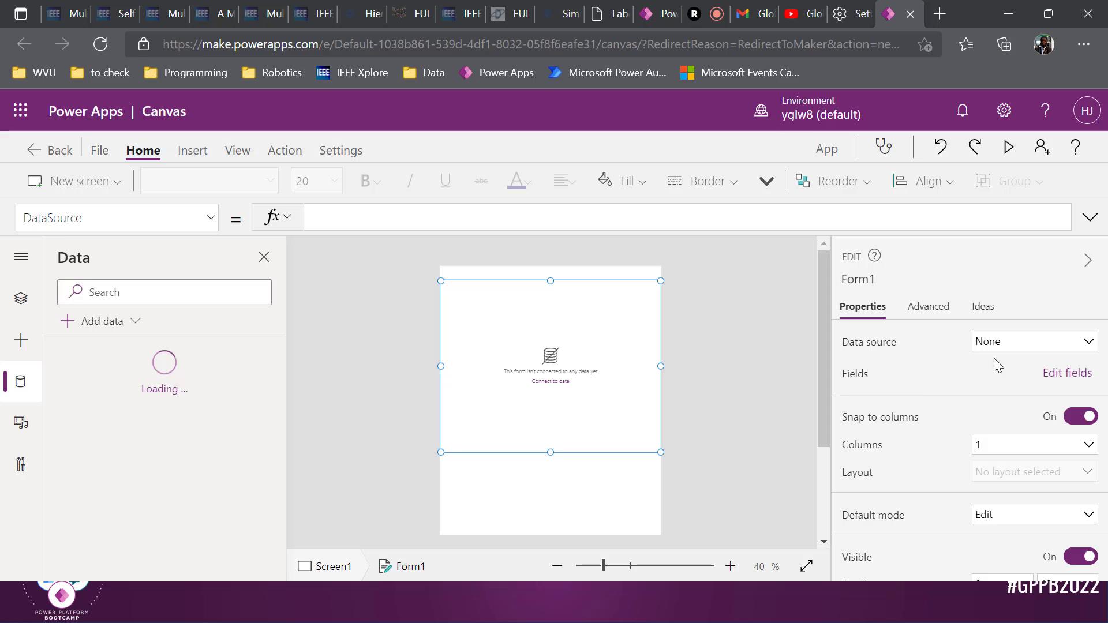
# Set Form1's data source to SalesFood from the Properties pane
pyautogui.click(1037, 350)
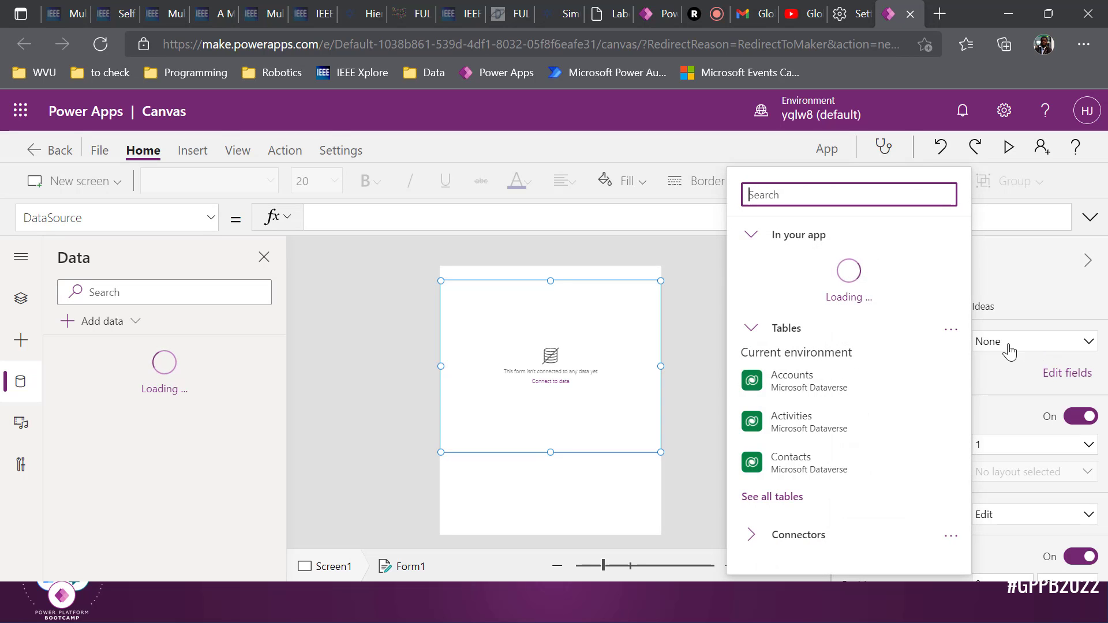
pyautogui.click(155, 382)
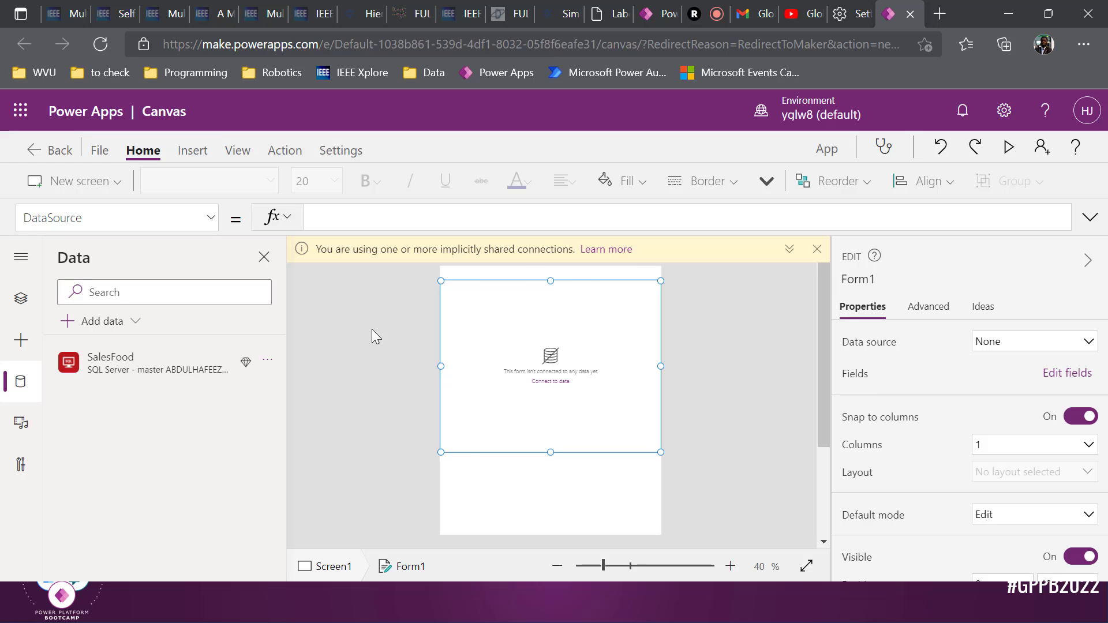
pyautogui.moveTo(136, 366)
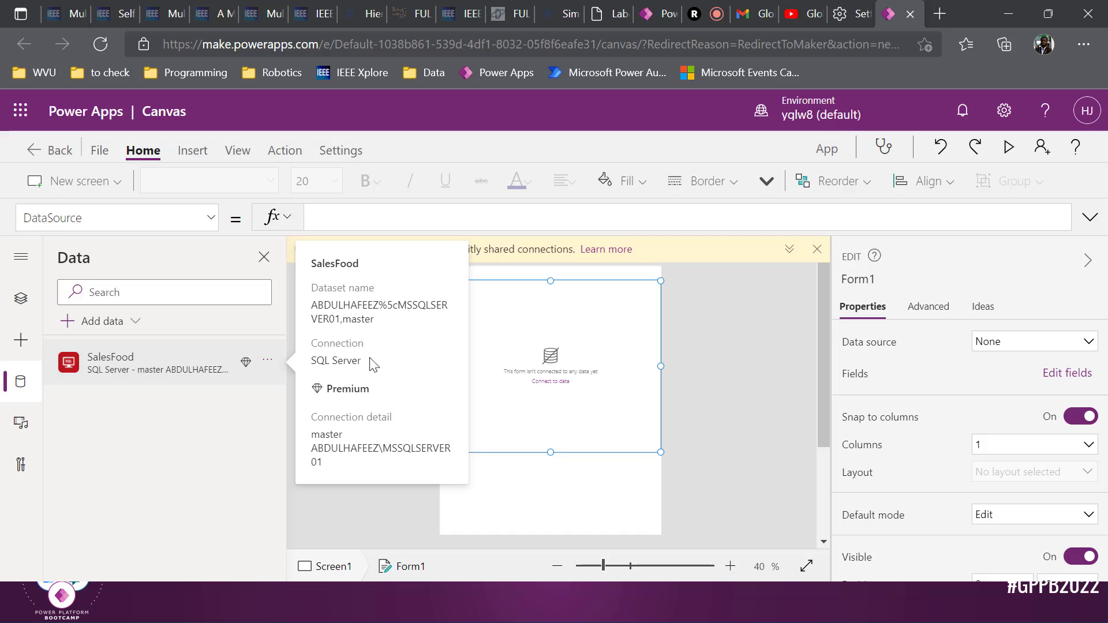
pyautogui.click(1025, 348)
pyautogui.moveTo(884, 417)
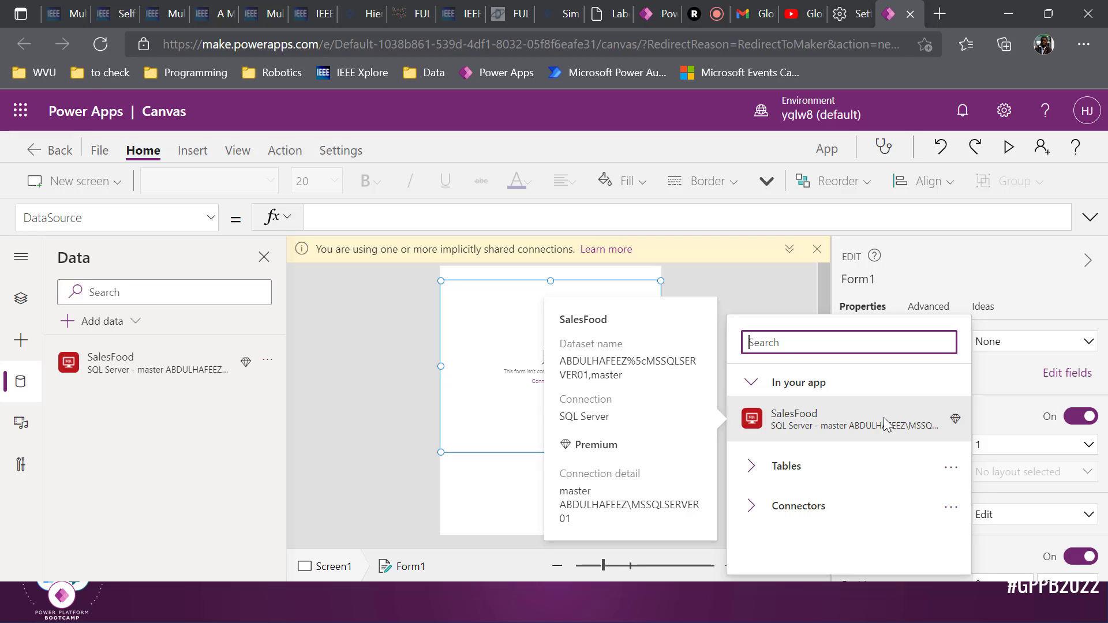
pyautogui.click(886, 425)
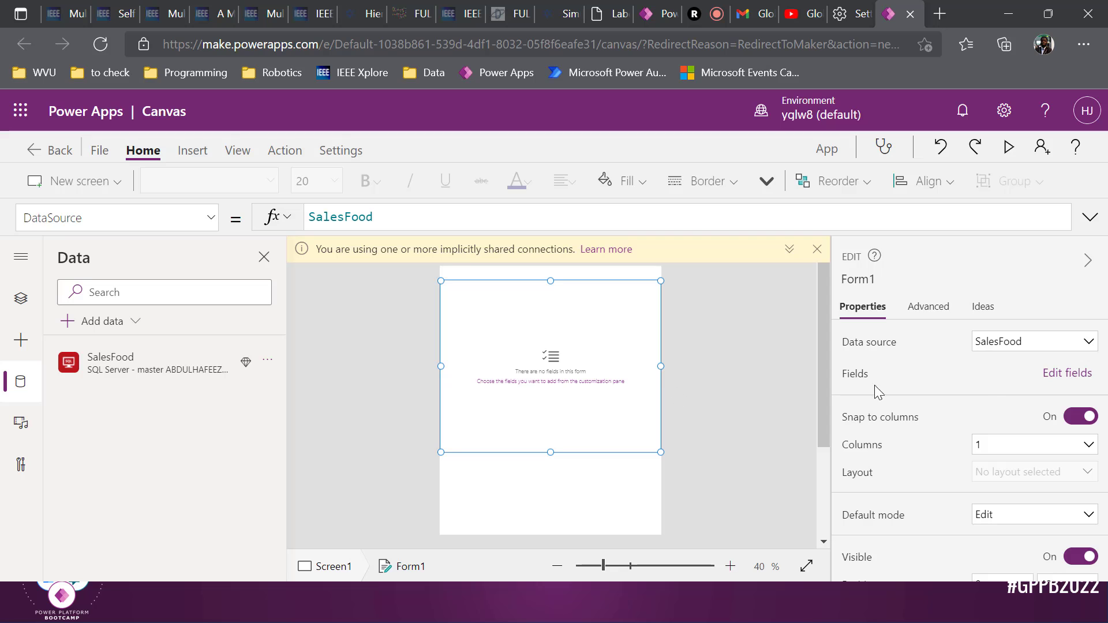
# Add the ItemID, Unit Price, Status, Quantity and Item Name fields to Form1
pyautogui.click(1074, 375)
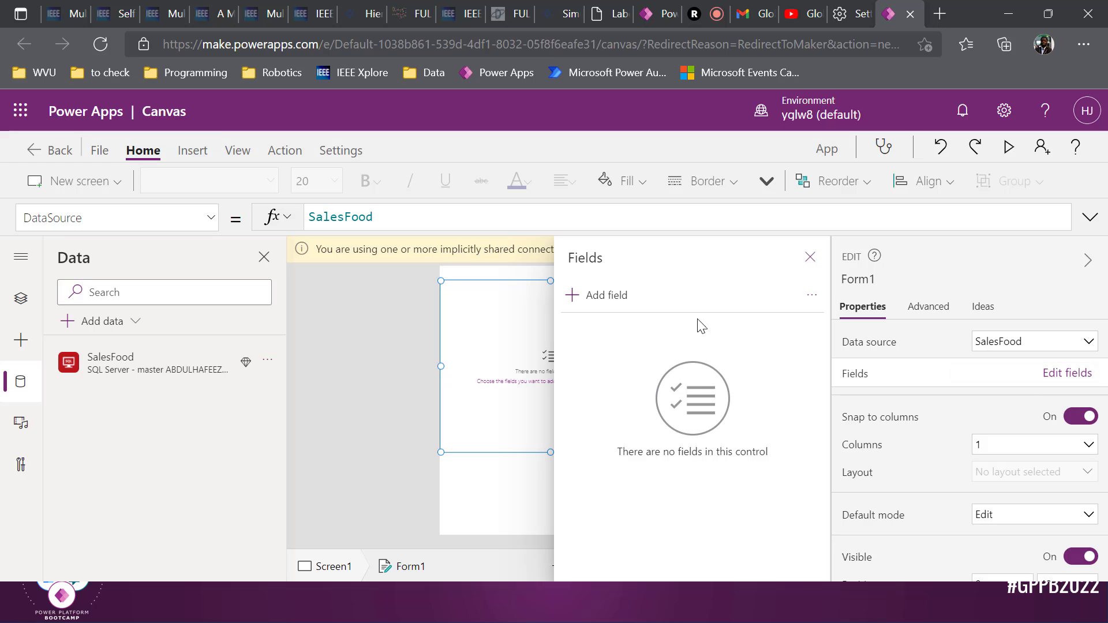
pyautogui.click(606, 303)
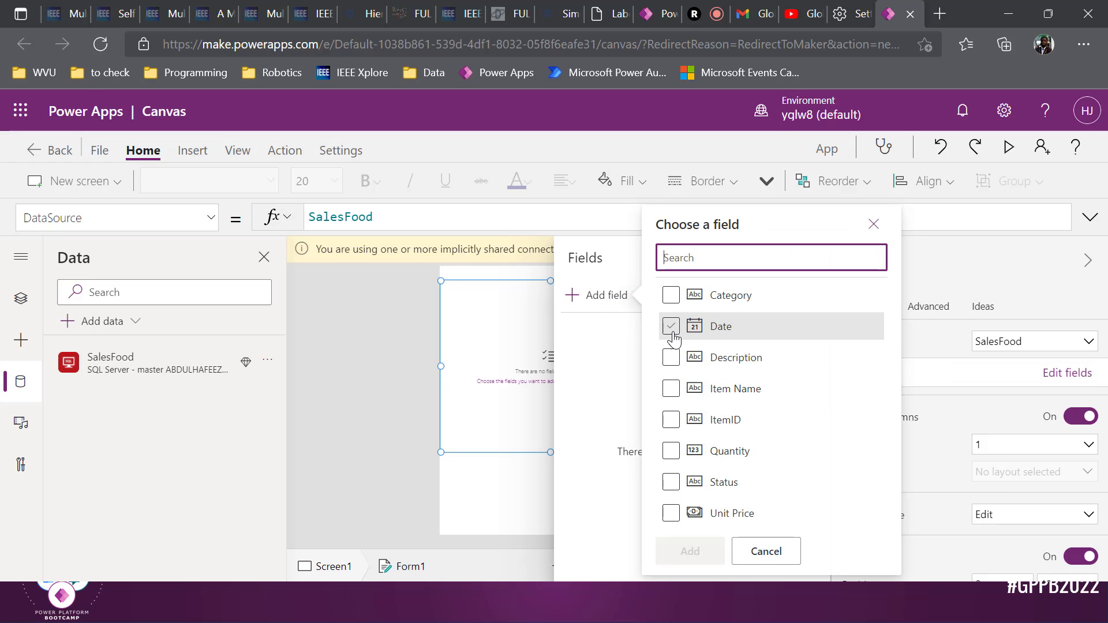
pyautogui.click(670, 430)
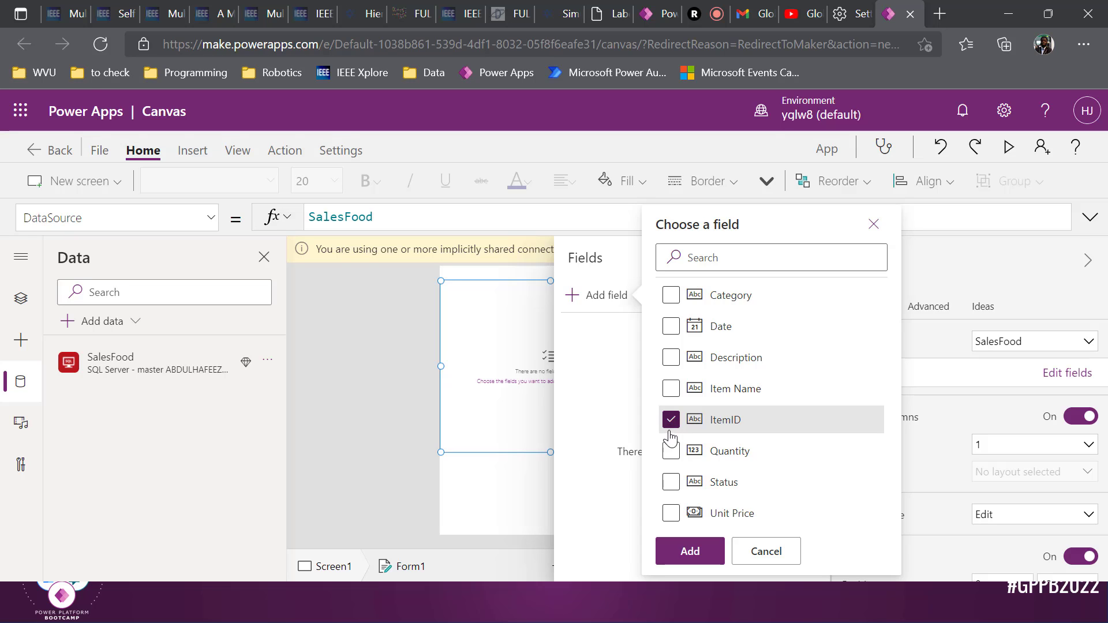
pyautogui.click(670, 513)
pyautogui.click(670, 483)
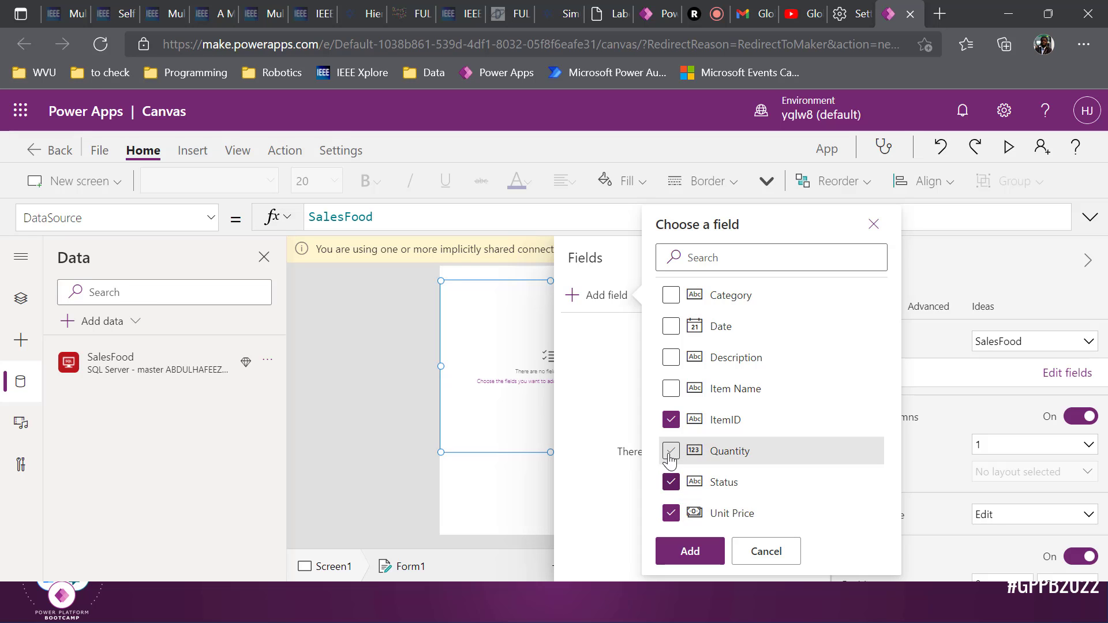
pyautogui.click(670, 451)
pyautogui.click(671, 389)
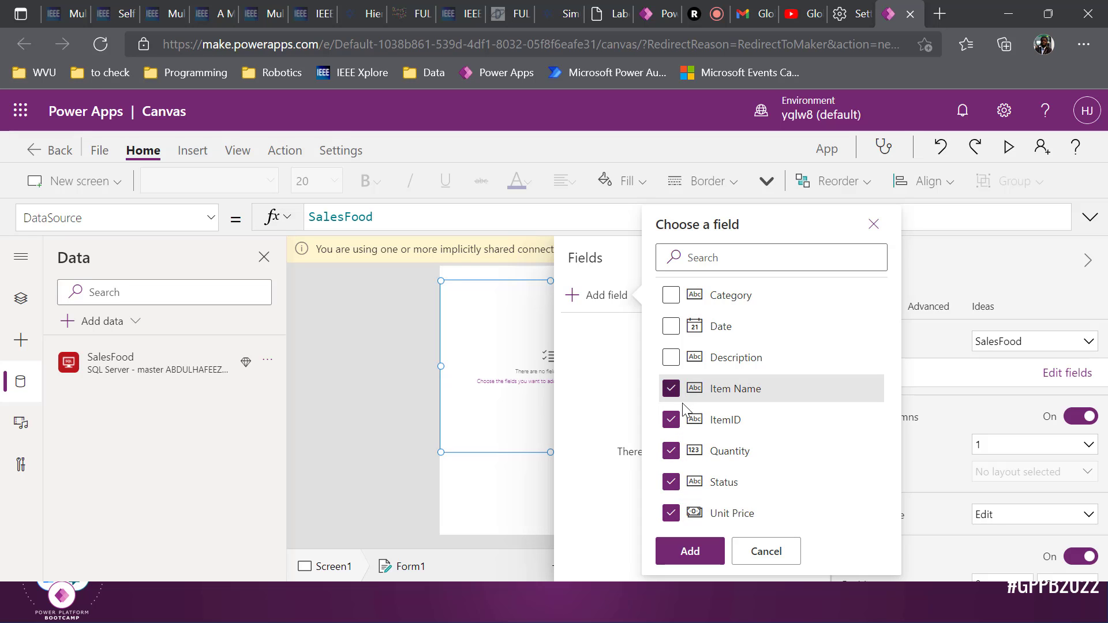
pyautogui.click(707, 560)
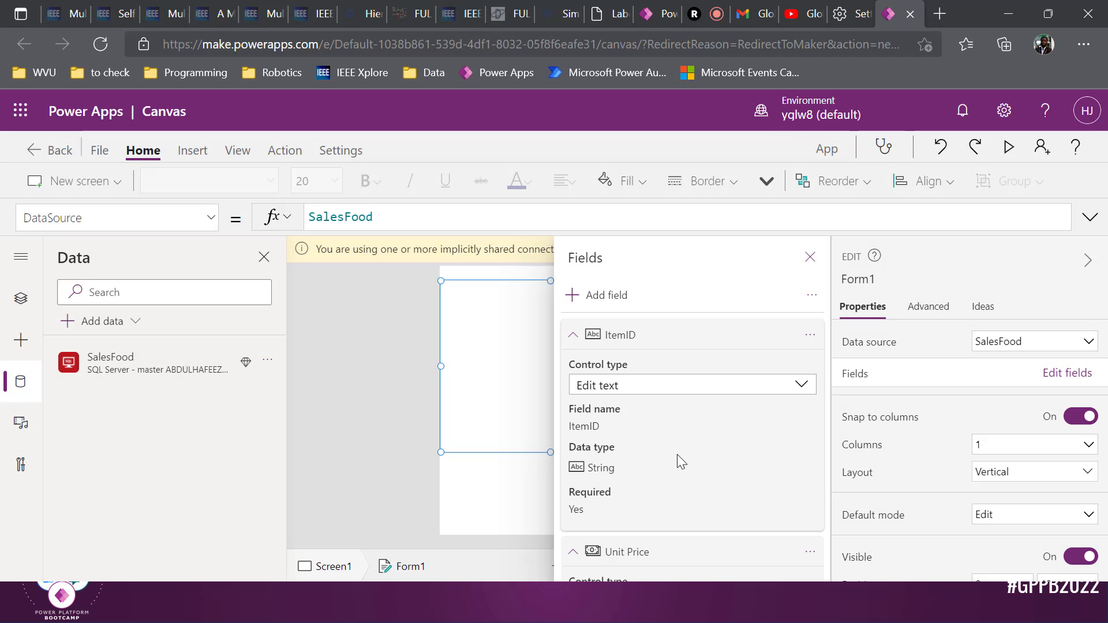
# Stretch the form taller to reveal Item Name and dismiss the shared-connections warning
pyautogui.click(810, 256)
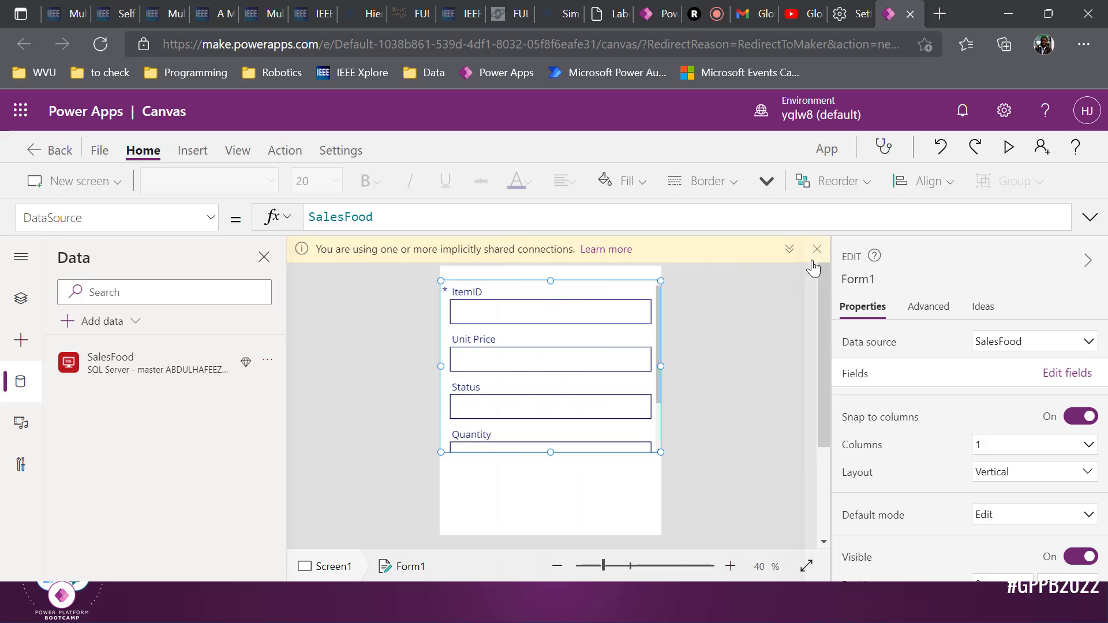
pyautogui.scroll(-1, 616, 429)
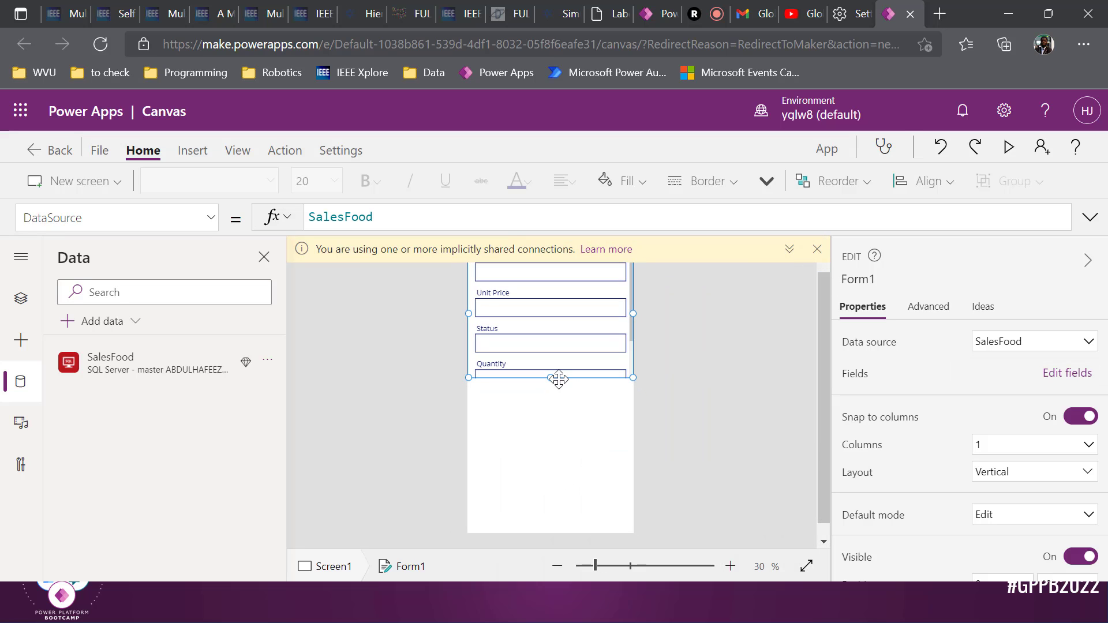
pyautogui.moveTo(550, 388); pyautogui.dragTo(561, 448)
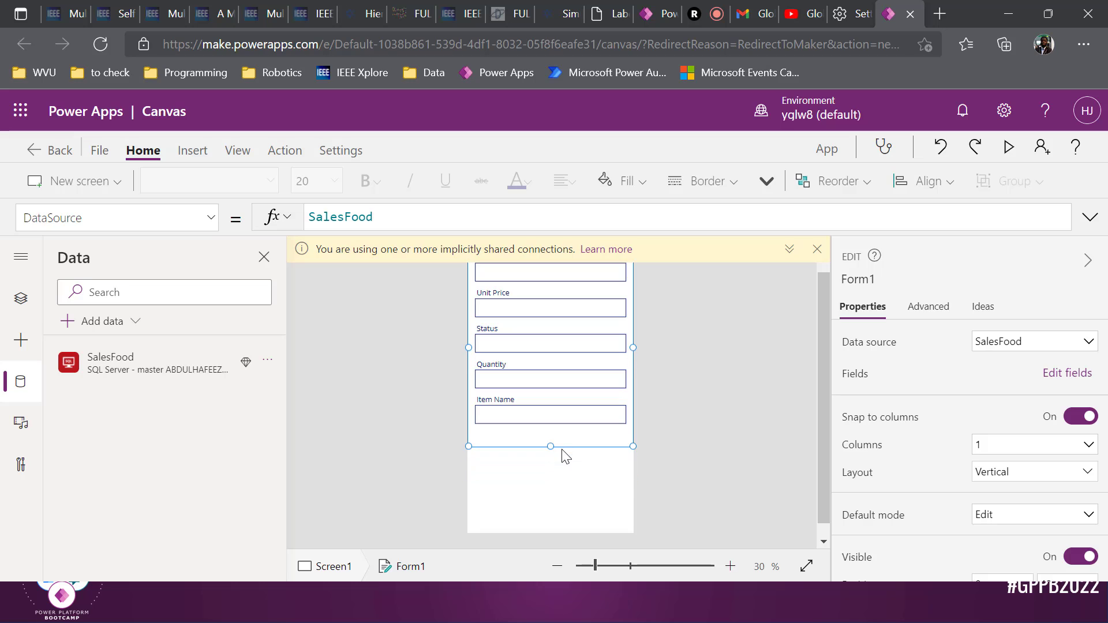
pyautogui.click(816, 248)
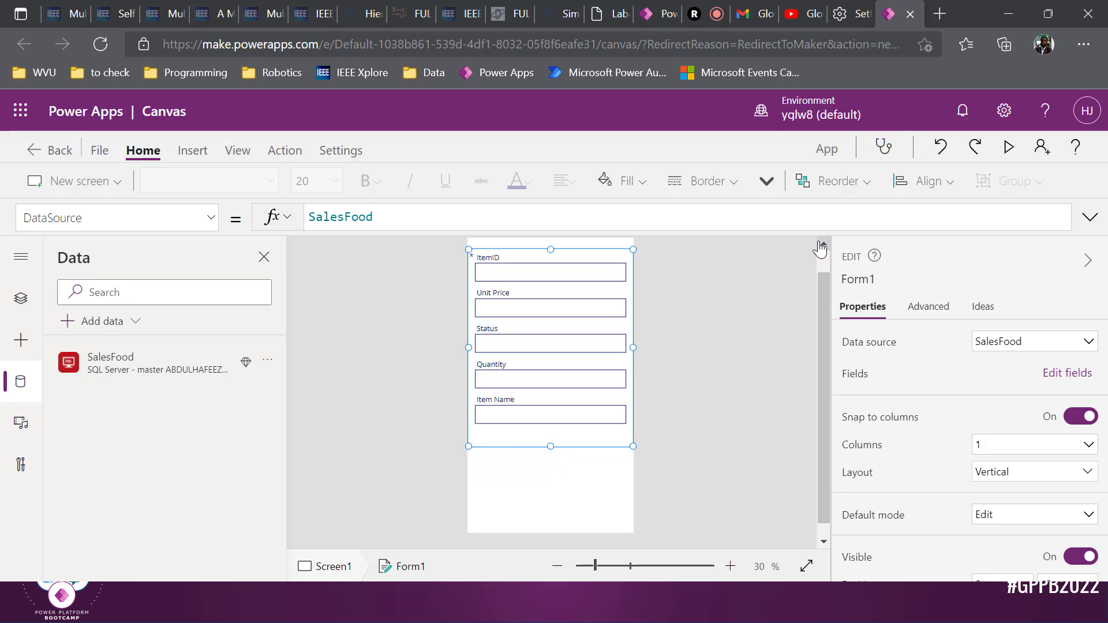
pyautogui.click(568, 257)
# In Tree view, select Form1 and move it slightly lower on Screen1
pyautogui.click(22, 339)
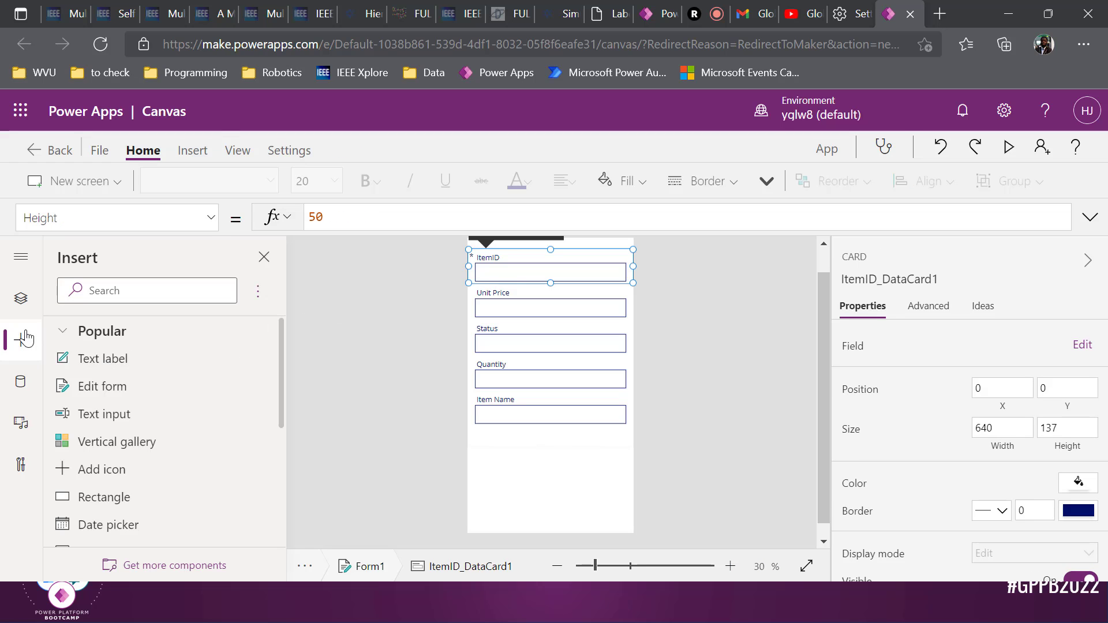
pyautogui.click(20, 298)
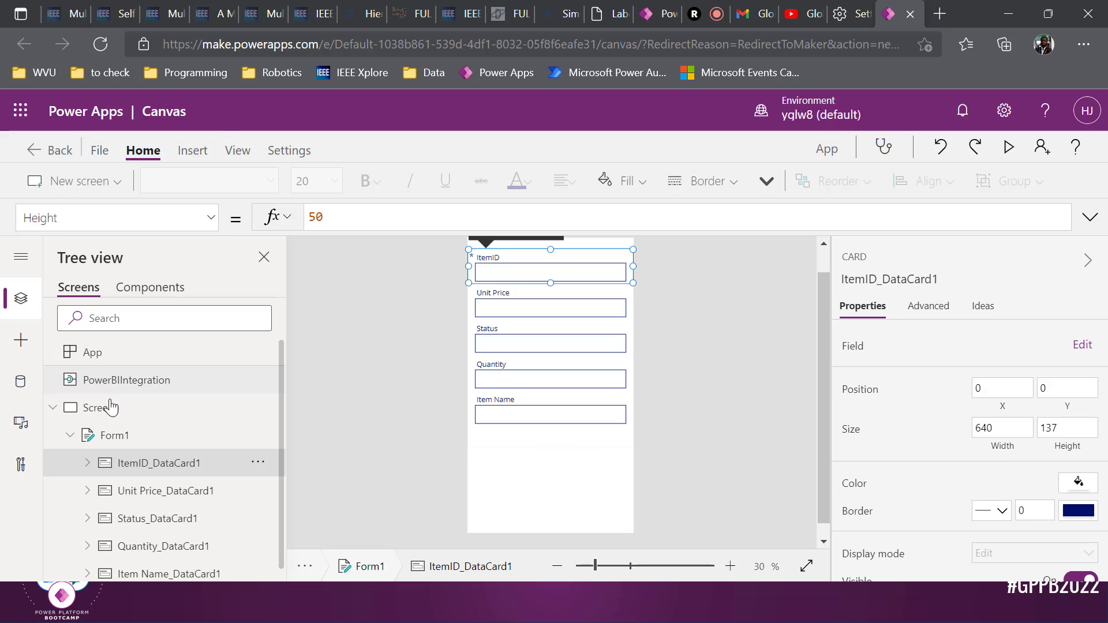
pyautogui.click(122, 437)
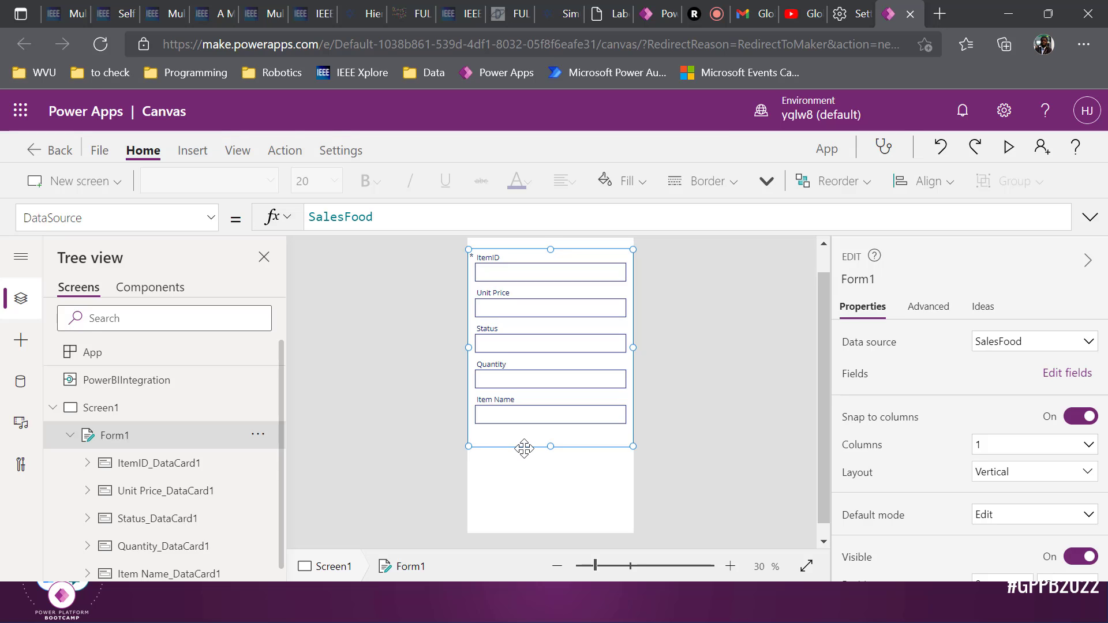
pyautogui.moveTo(522, 448); pyautogui.dragTo(521, 463)
pyautogui.click(548, 500)
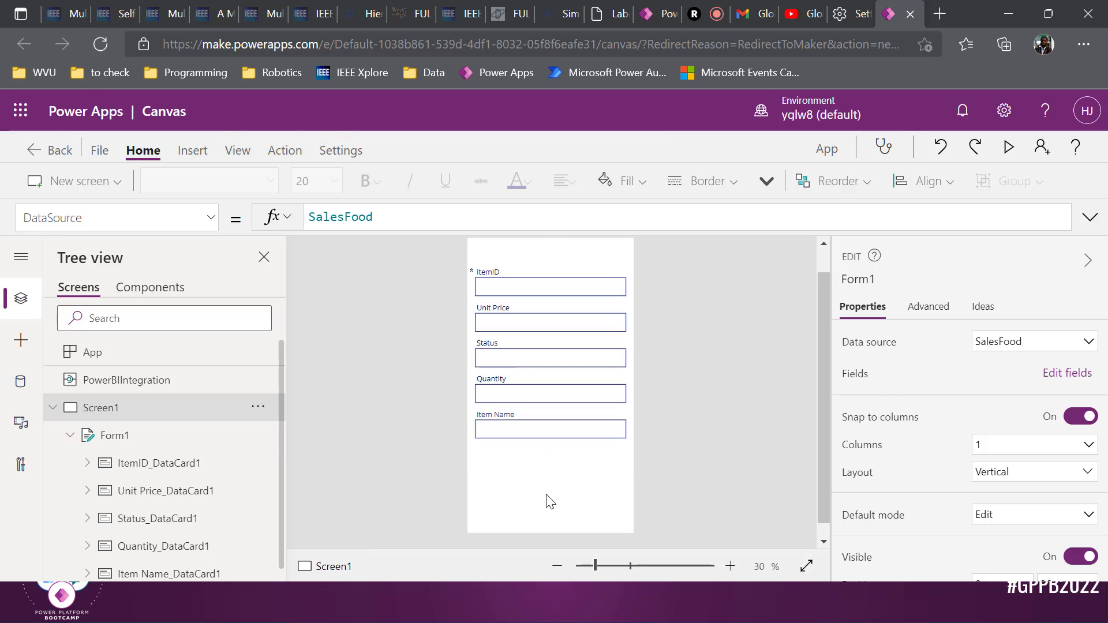
pyautogui.click(536, 449)
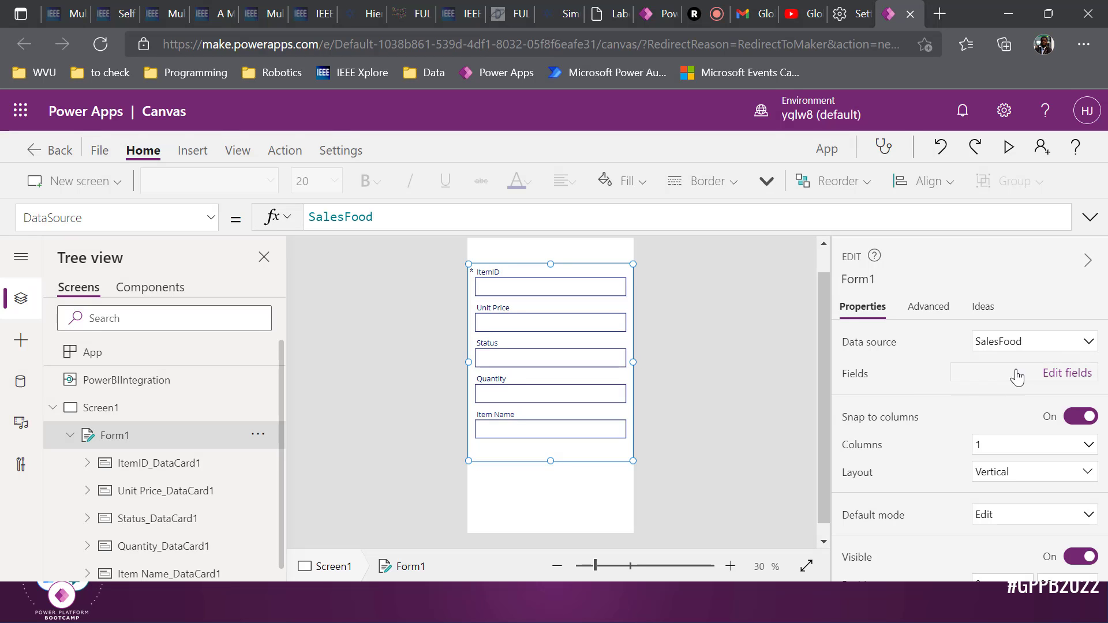
# Check the form's data source list and glance at the SQL Server window before returning
pyautogui.click(1077, 343)
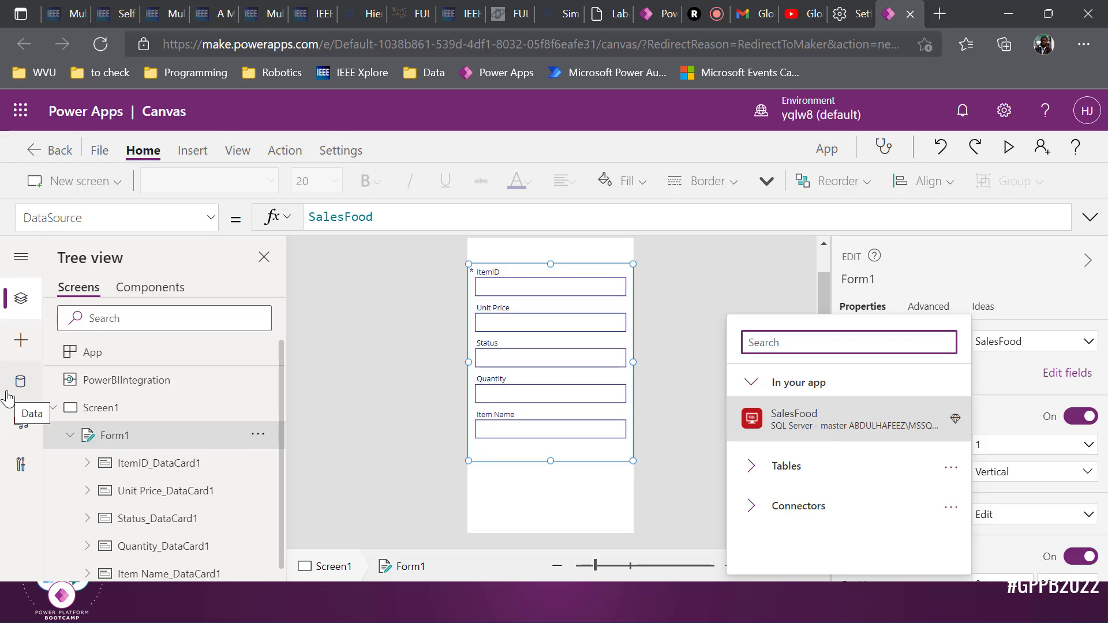
pyautogui.hotkey('alt', 'Tab')
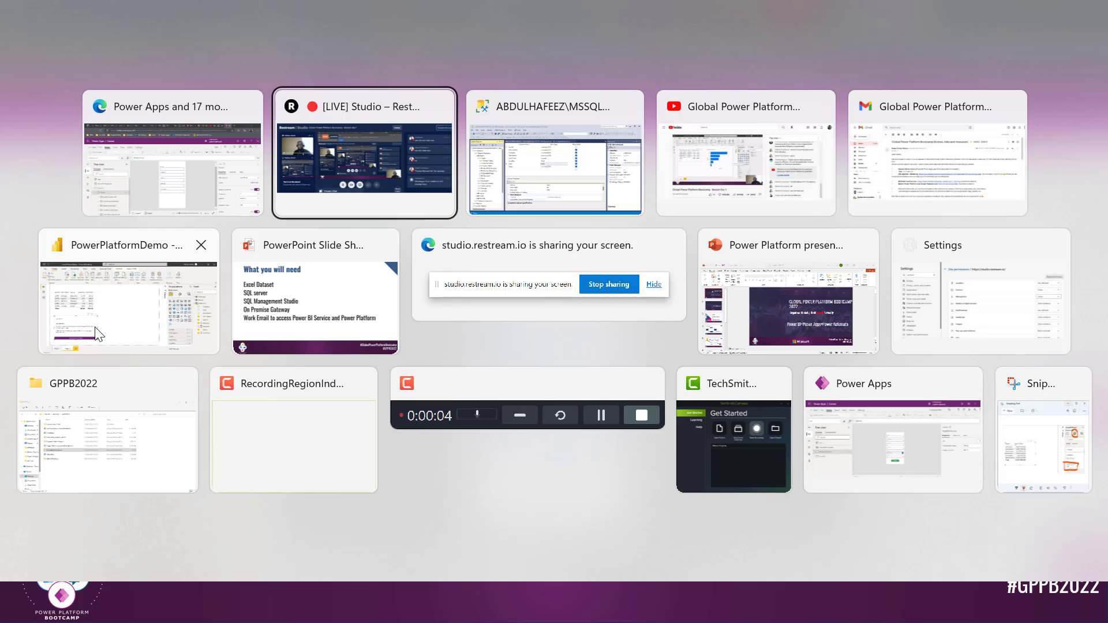
pyautogui.hotkey('alt', 'Tab')
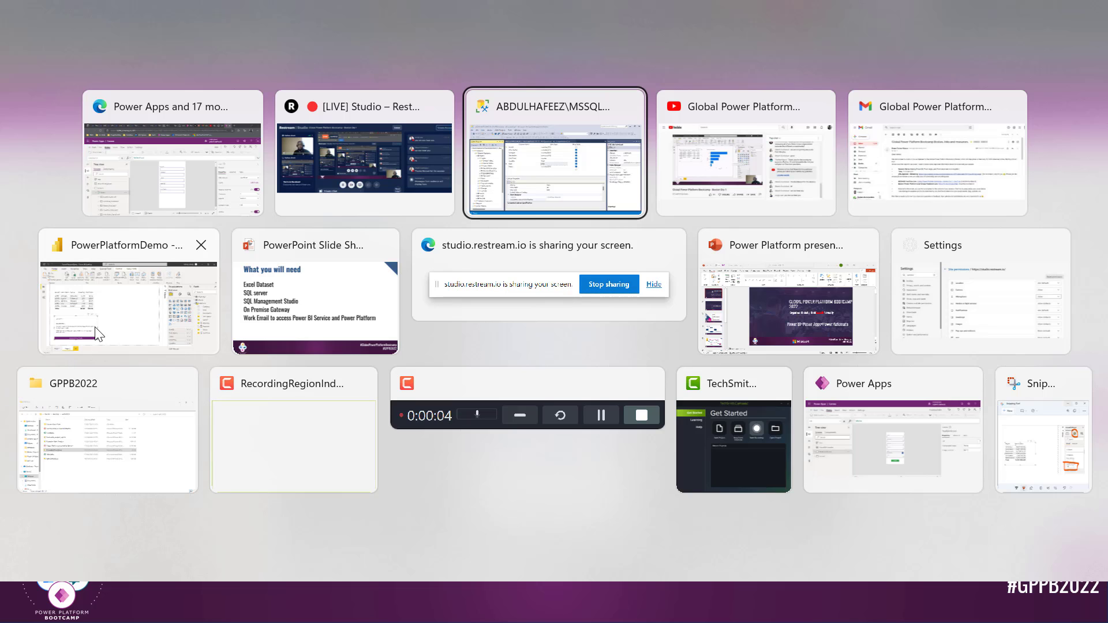
pyautogui.click(145, 173)
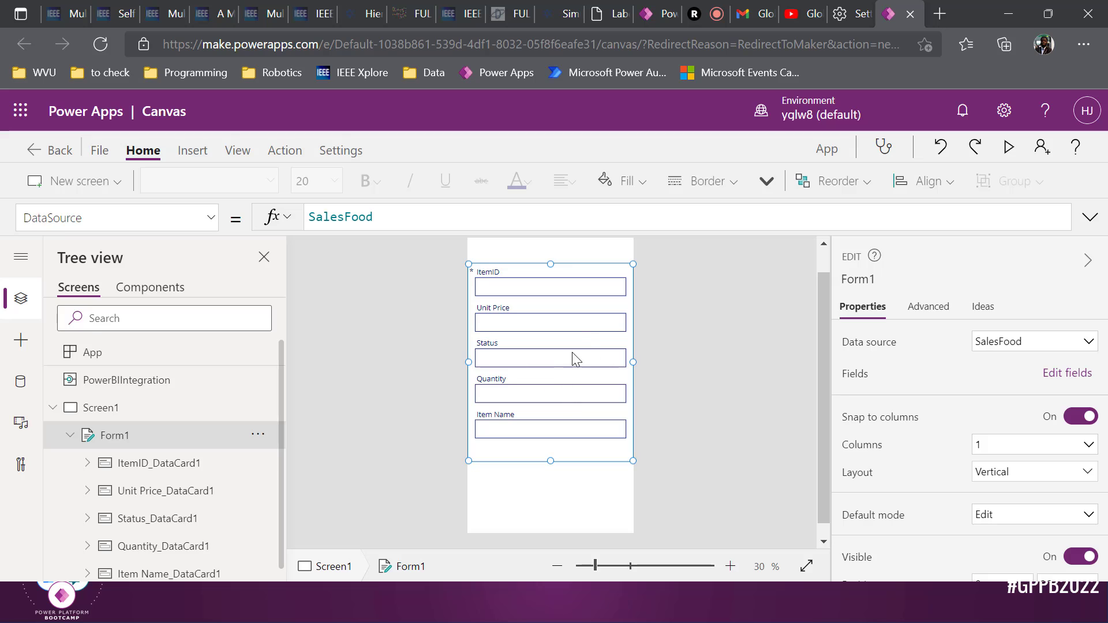
# Review Form1's fields and SalesFood data source, then switch to SQL Server Management Studio
pyautogui.click(1072, 374)
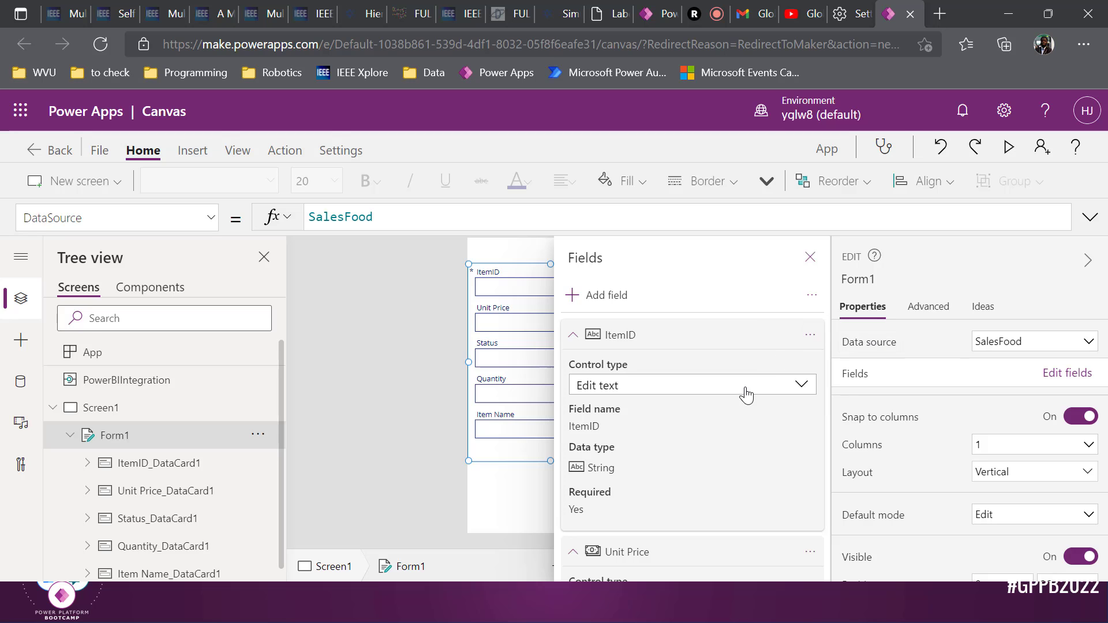
pyautogui.click(810, 257)
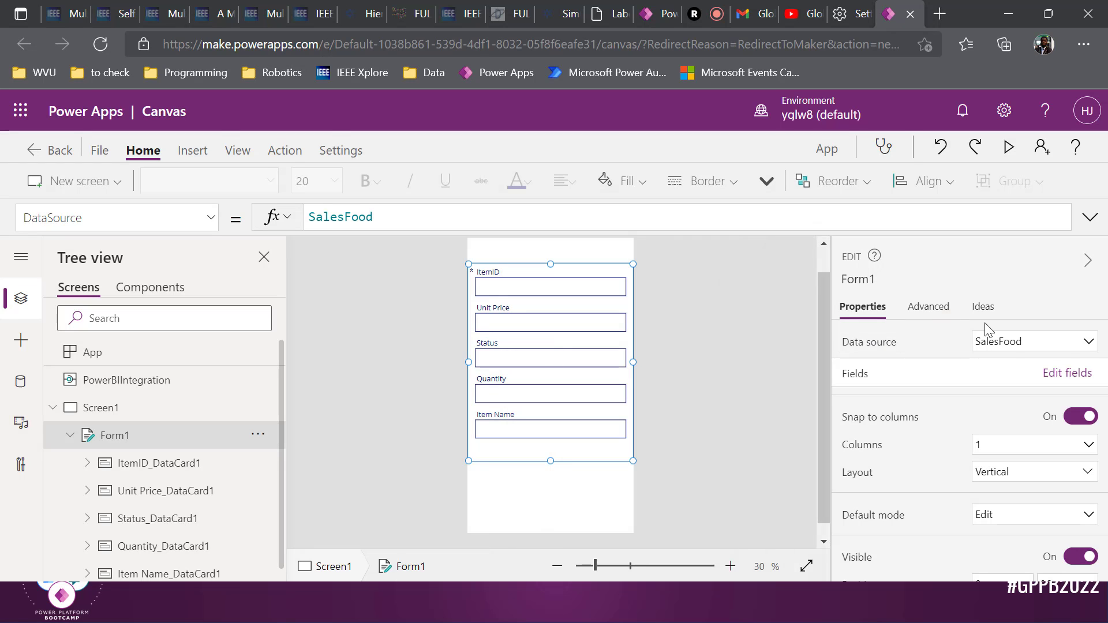
pyautogui.click(1068, 346)
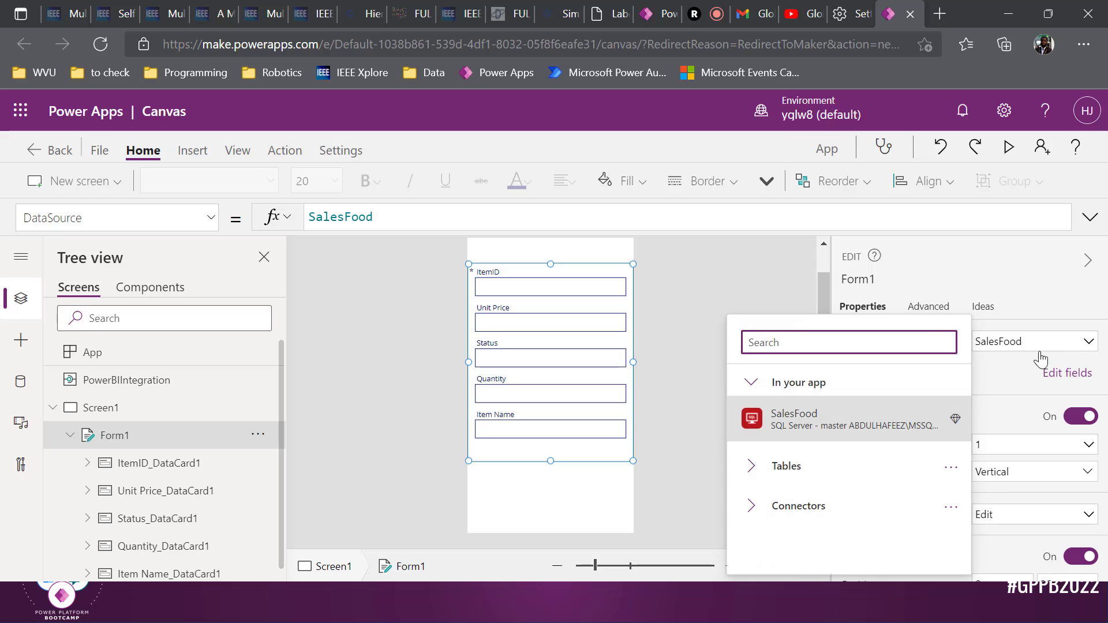
pyautogui.click(988, 350)
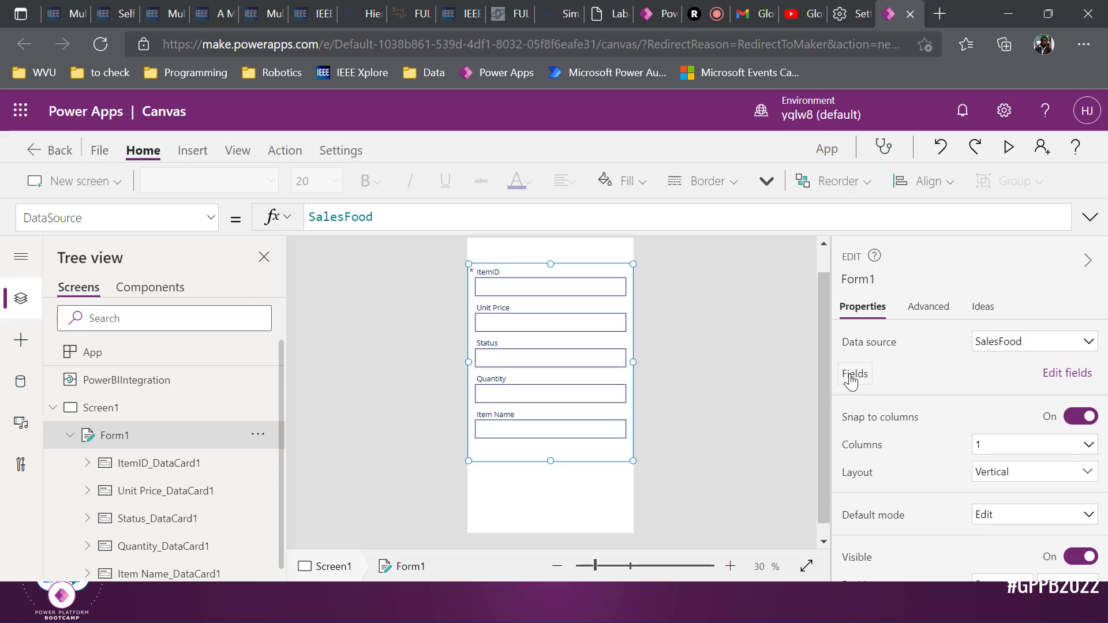
pyautogui.hotkey('alt', 'Tab')
pyautogui.hotkey('alt', 'Tab')
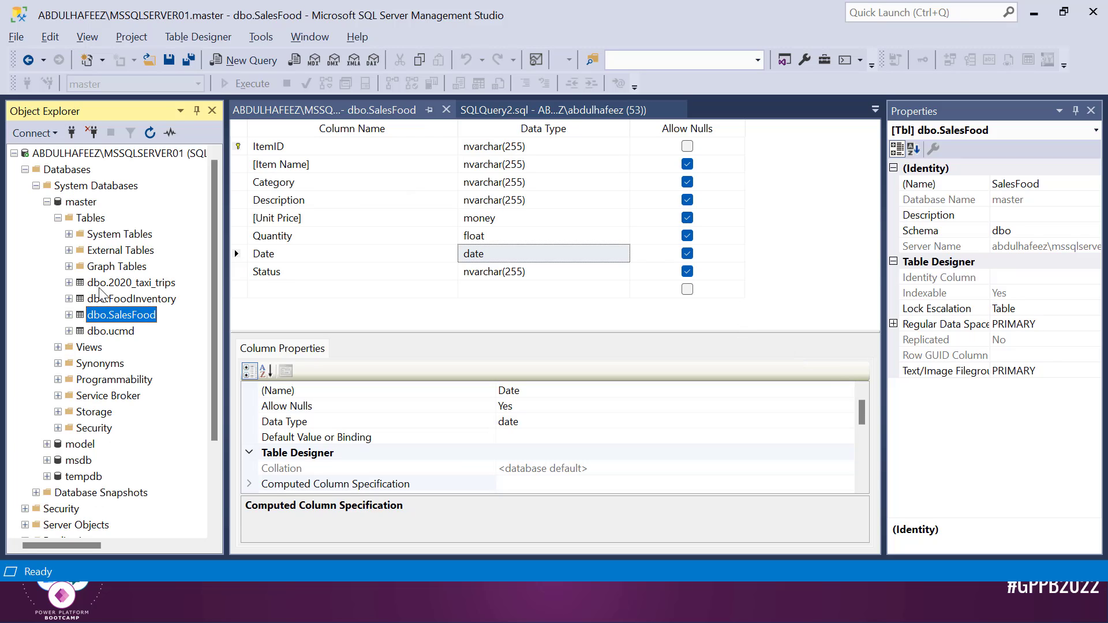
# Select dbo.SalesFood and inspect the ItemID column's data type and options
pyautogui.click(97, 319)
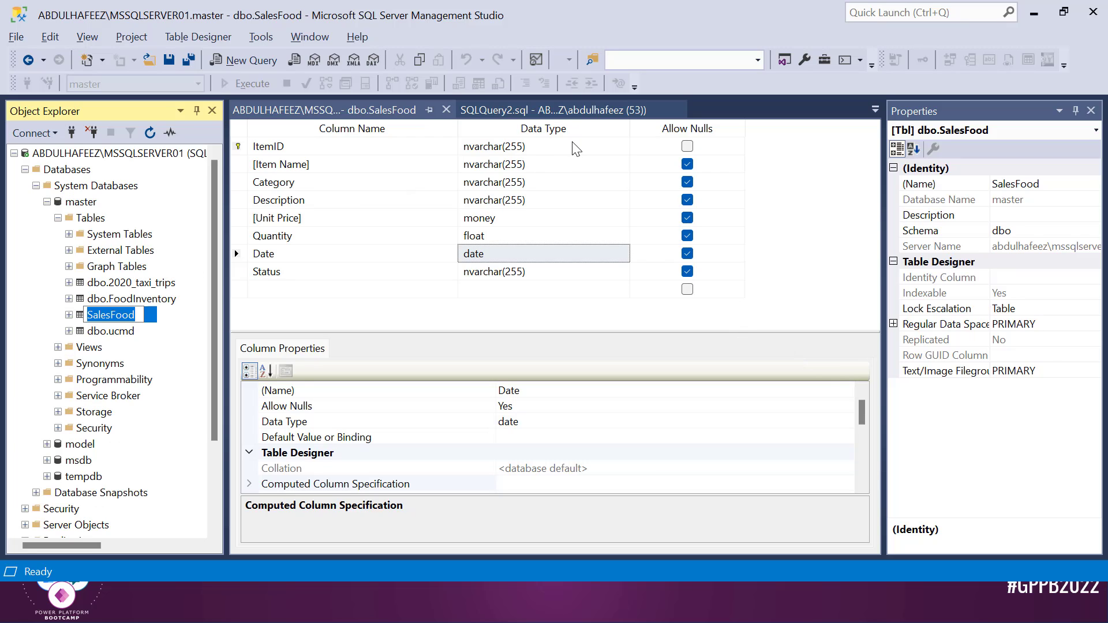
pyautogui.click(573, 146)
pyautogui.rightClick(572, 144)
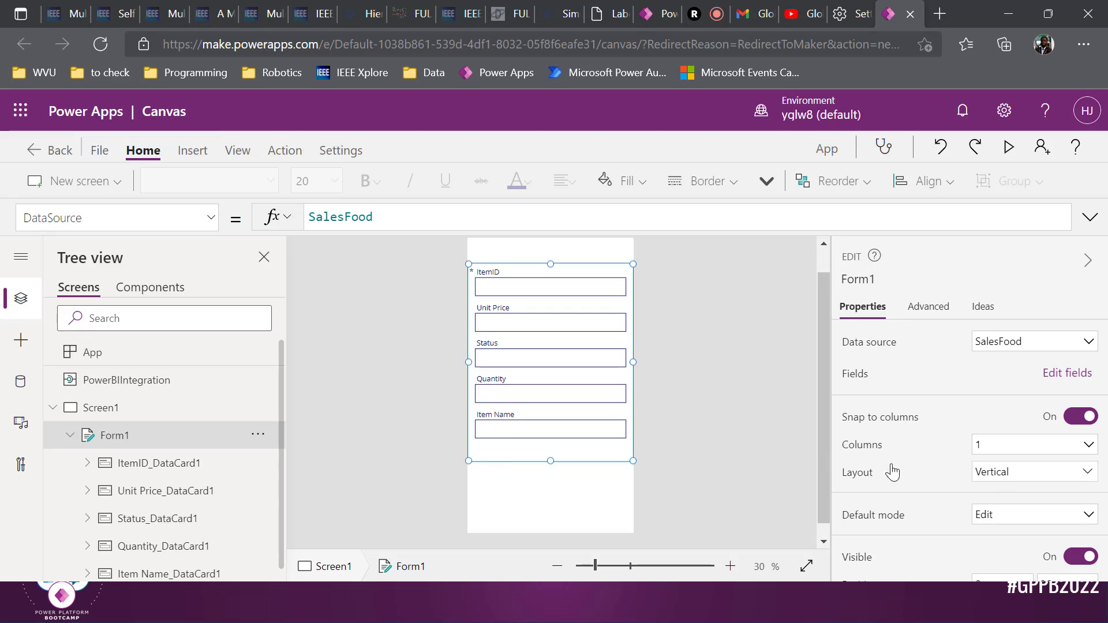
# Set Form1's Default mode to New and shorten it to end just below Item Name
pyautogui.scroll(-1, 1006, 489)
pyautogui.click(1011, 490)
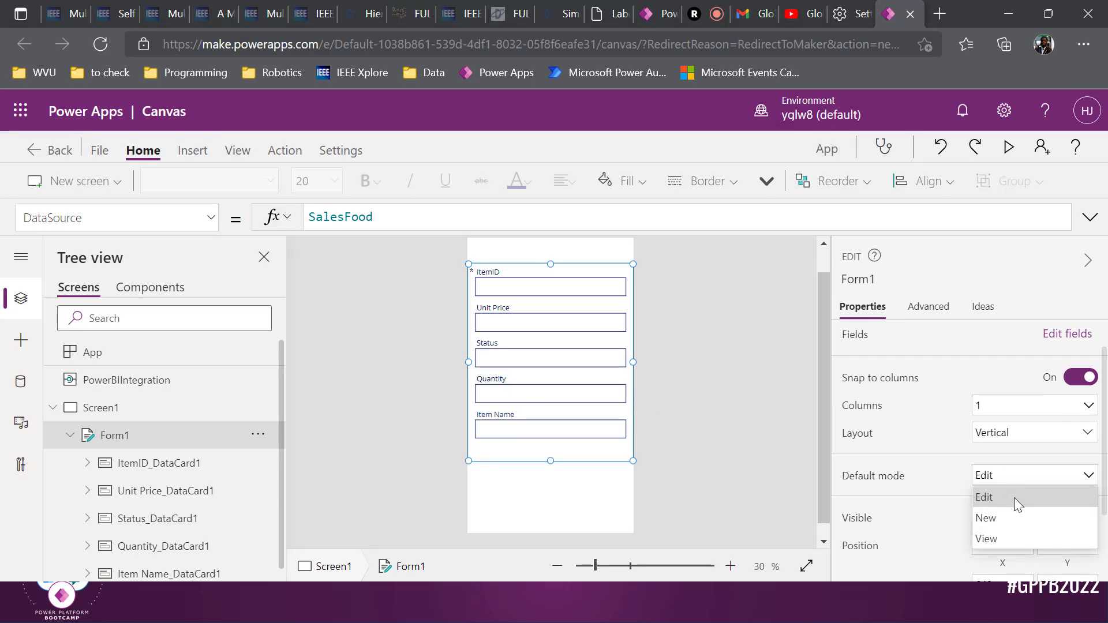
pyautogui.click(1014, 516)
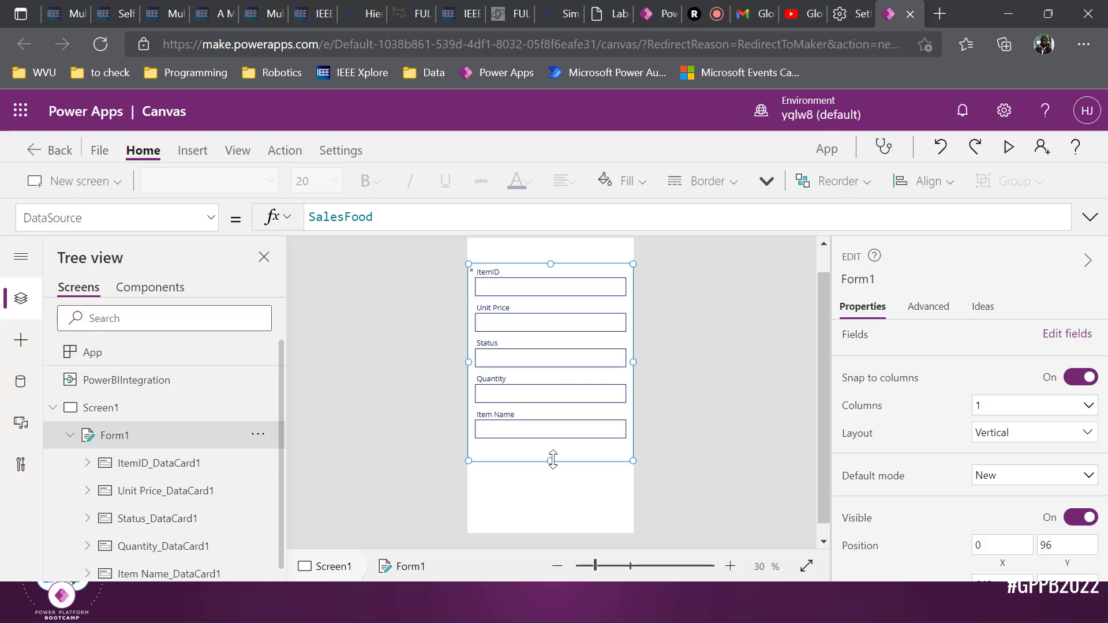
pyautogui.moveTo(553, 460); pyautogui.dragTo(553, 450)
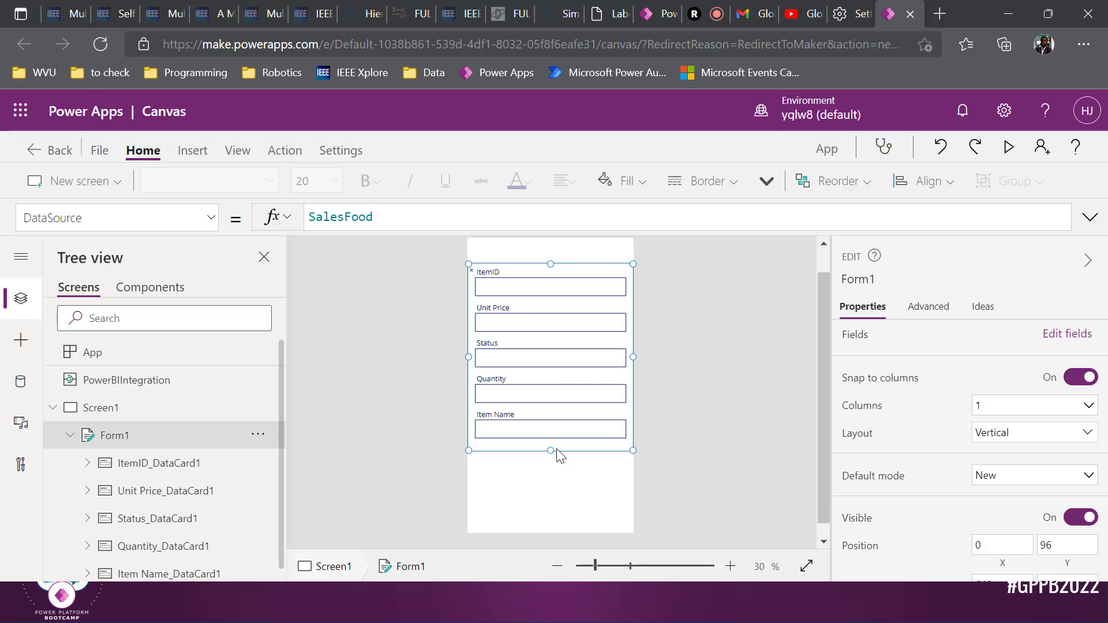
pyautogui.click(562, 483)
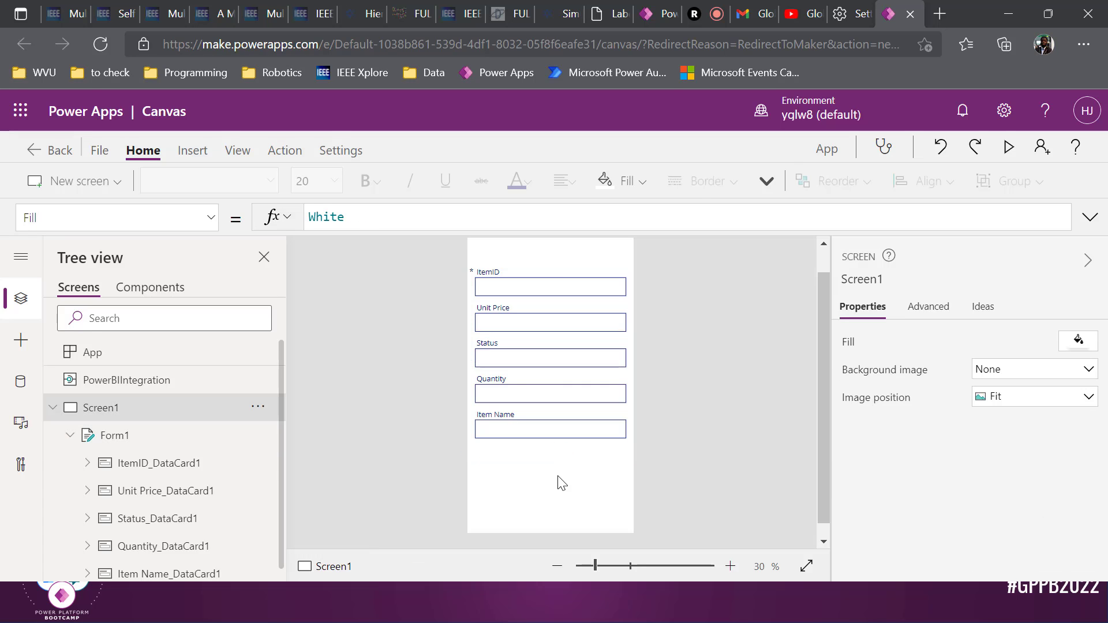
pyautogui.click(544, 445)
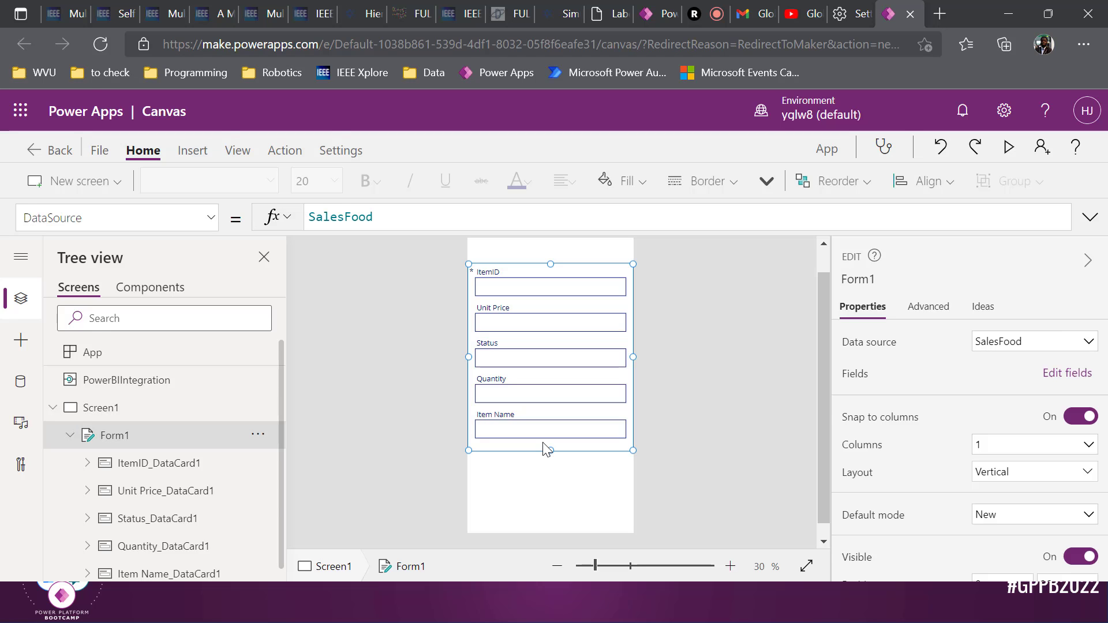
# Rename Form1 to NewForm in Tree view
pyautogui.doubleClick(132, 437)
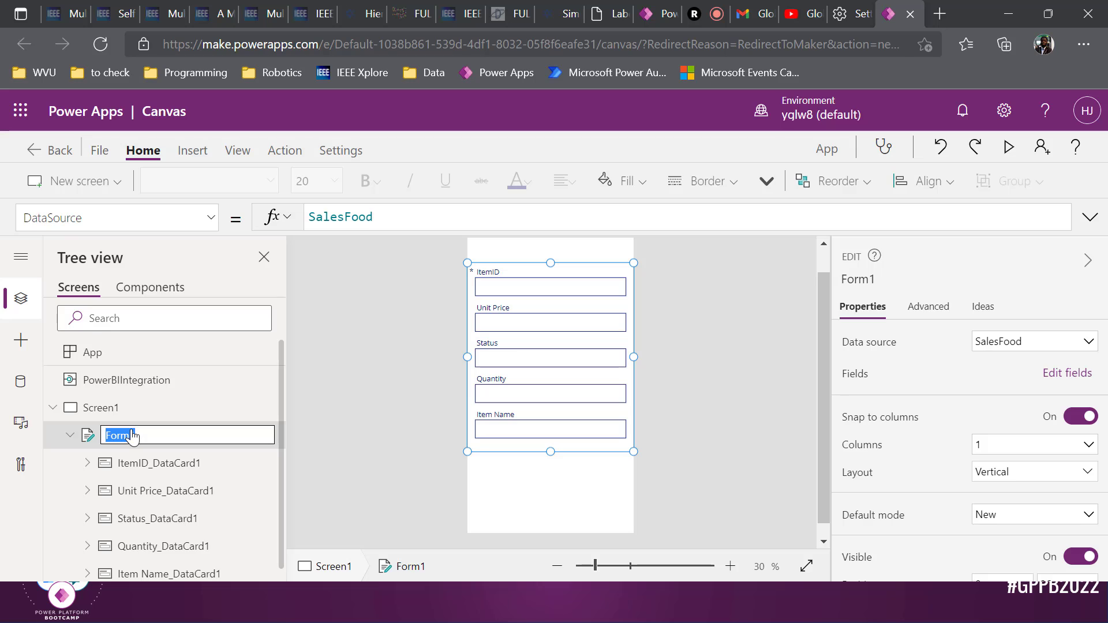
pyautogui.write('New')
pyautogui.press('Return')
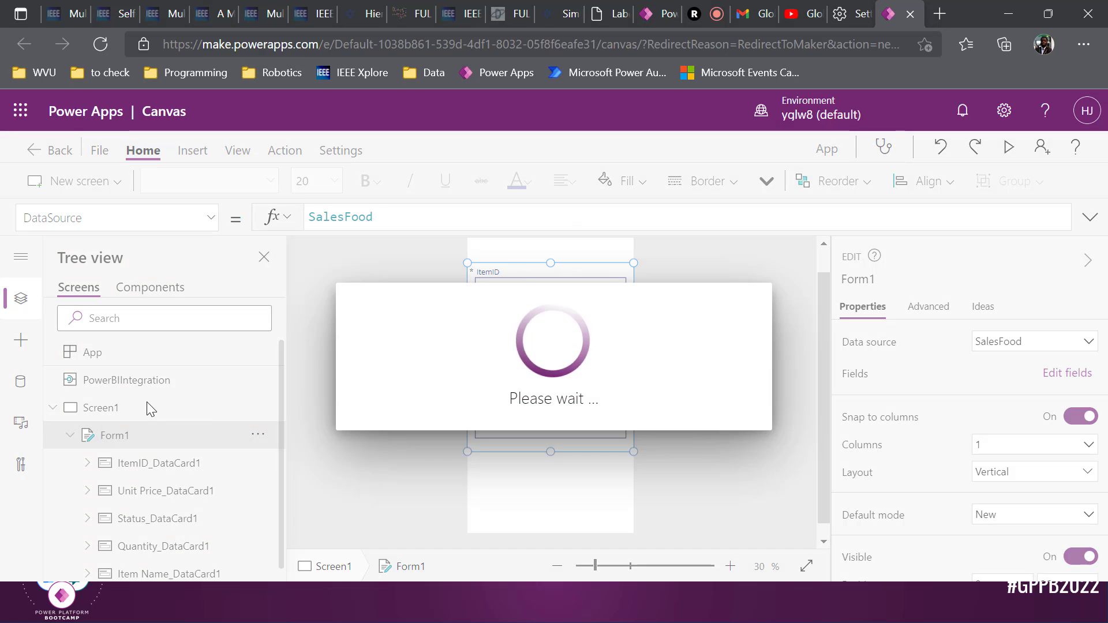
# Rename Screen1 to NewScreen
pyautogui.click(136, 415)
pyautogui.doubleClick(136, 413)
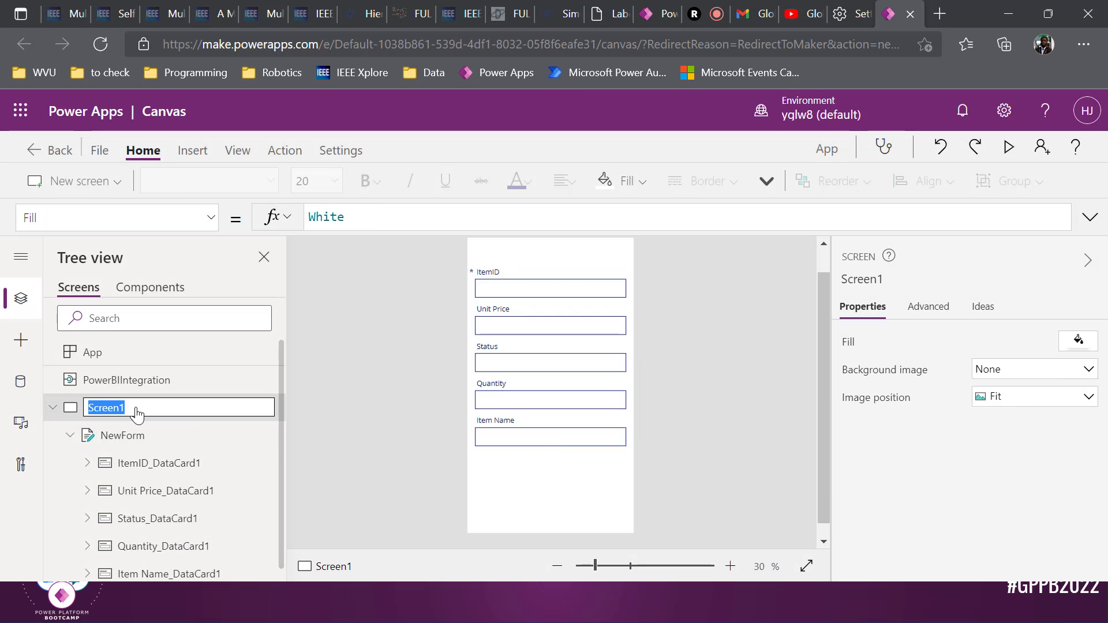
pyautogui.write('NewScreen')
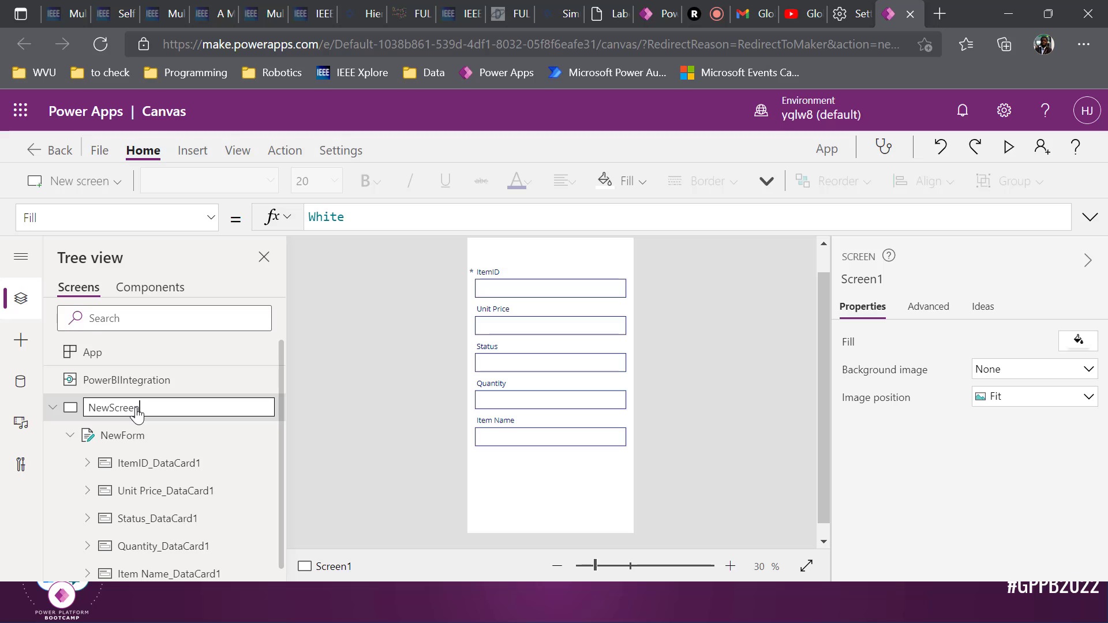
pyautogui.press('Return')
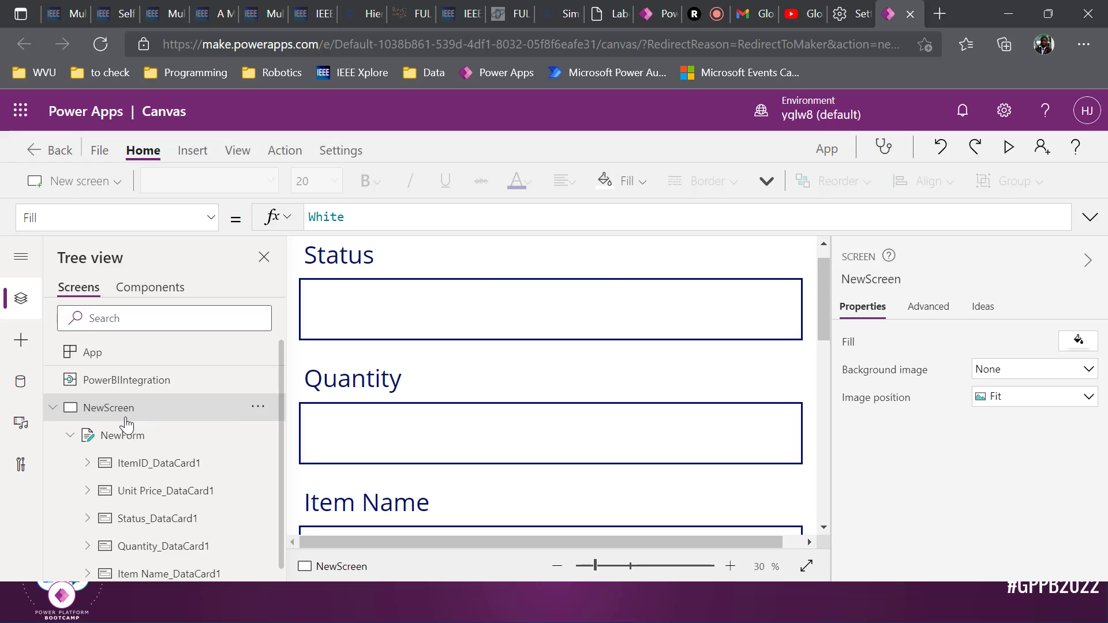
# Collapse NewForm's list of data cards in the Tree view
pyautogui.click(113, 437)
pyautogui.scroll(-5, 554, 398)
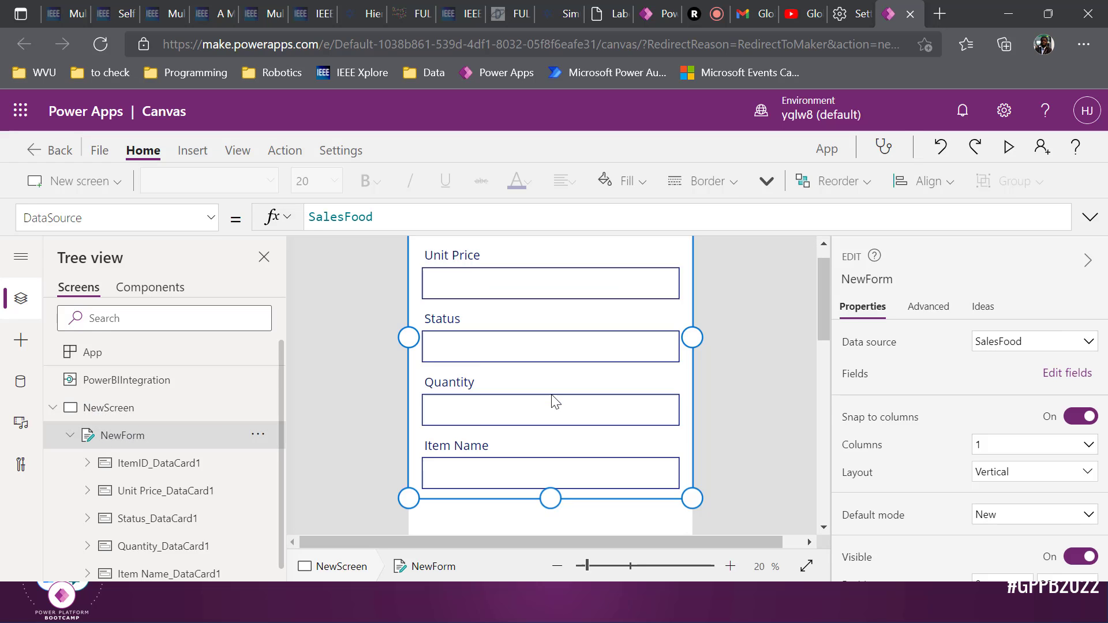
pyautogui.click(553, 455)
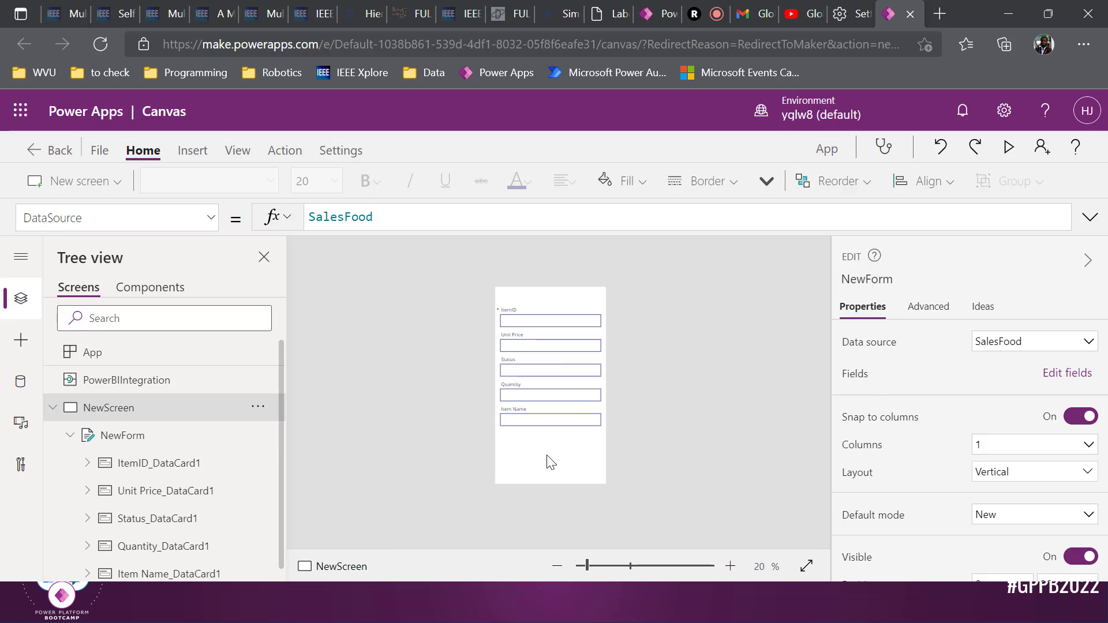
pyautogui.scroll(2, 551, 455)
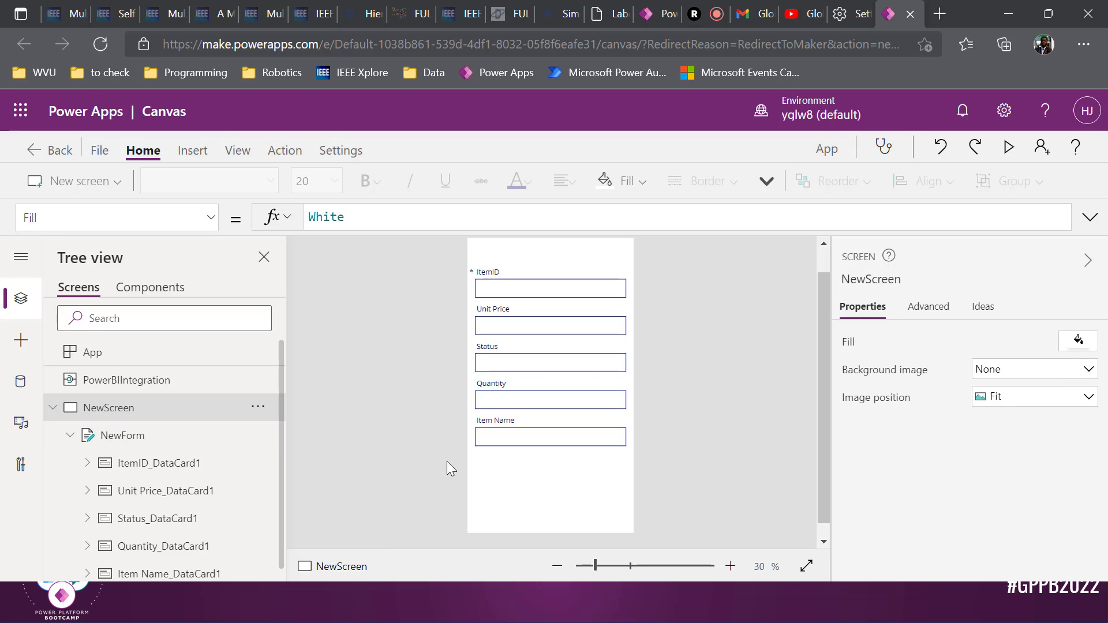
pyautogui.click(70, 435)
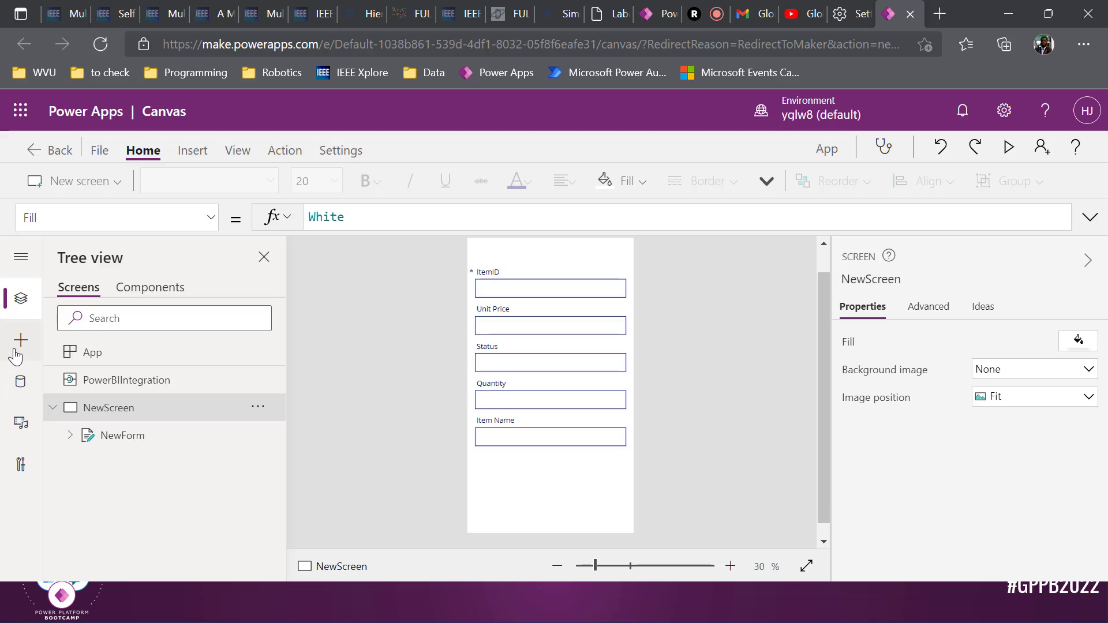
# Insert a button and place it below the Item Name field
pyautogui.click(15, 354)
pyautogui.scroll(-1, 148, 429)
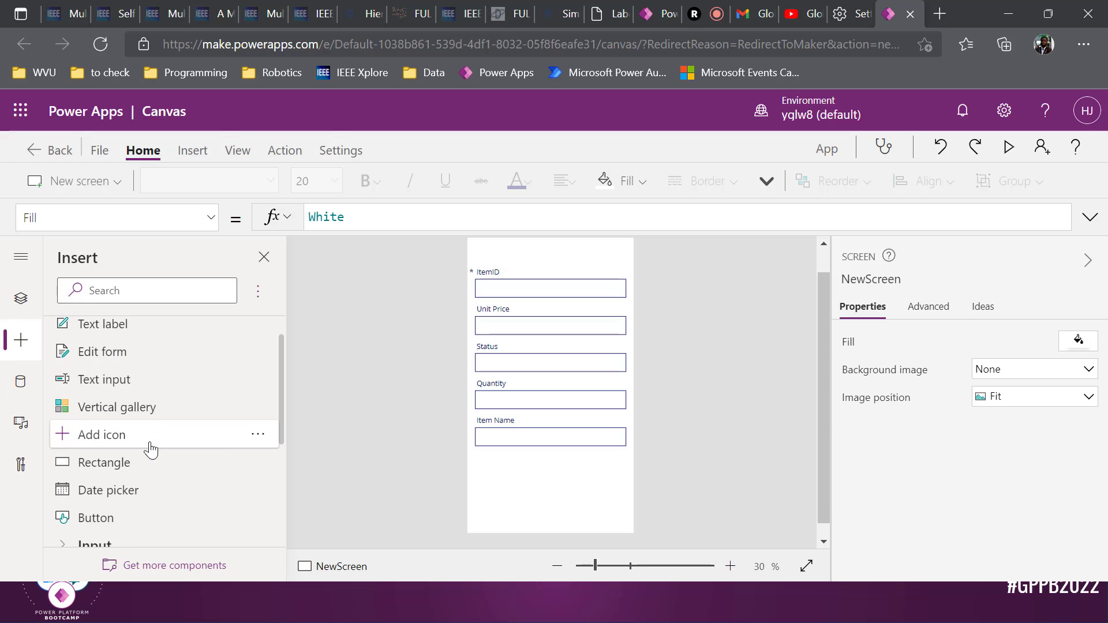
pyautogui.click(147, 517)
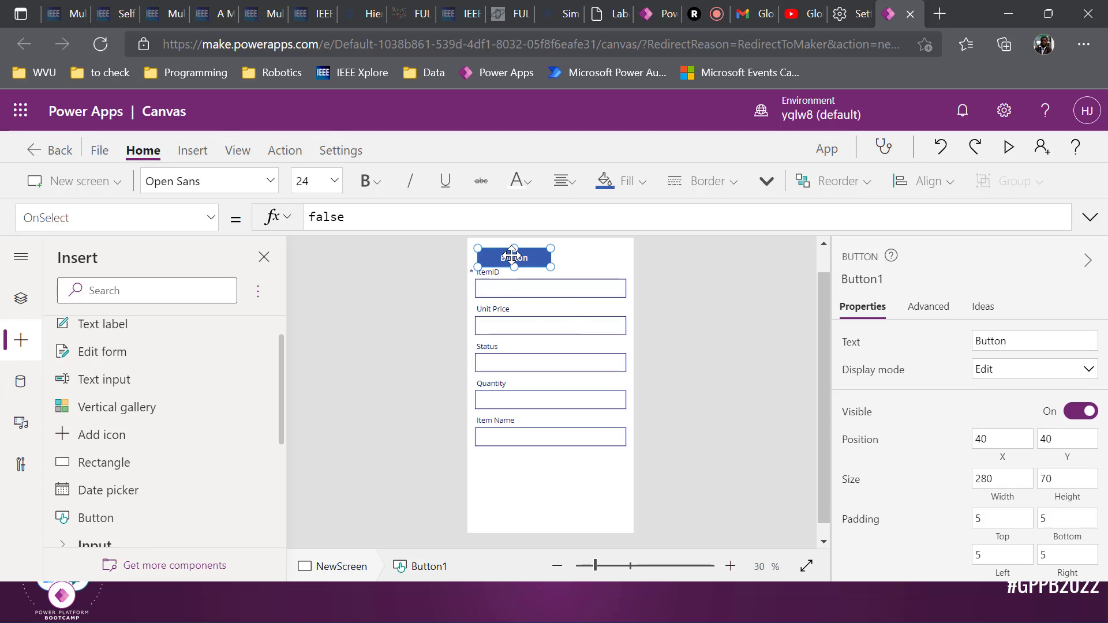
pyautogui.moveTo(512, 254); pyautogui.dragTo(551, 471)
# Label the button Submit and set its font size to 28
pyautogui.click(1045, 341)
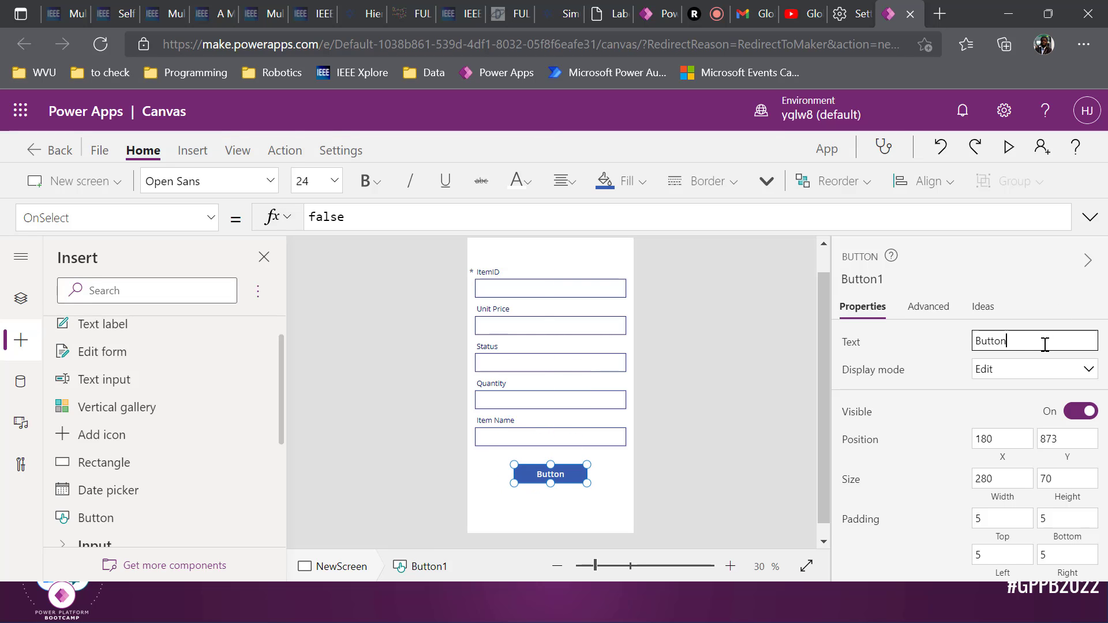
pyautogui.doubleClick(1041, 341)
pyautogui.write('Submit')
pyautogui.click(335, 183)
pyautogui.click(318, 431)
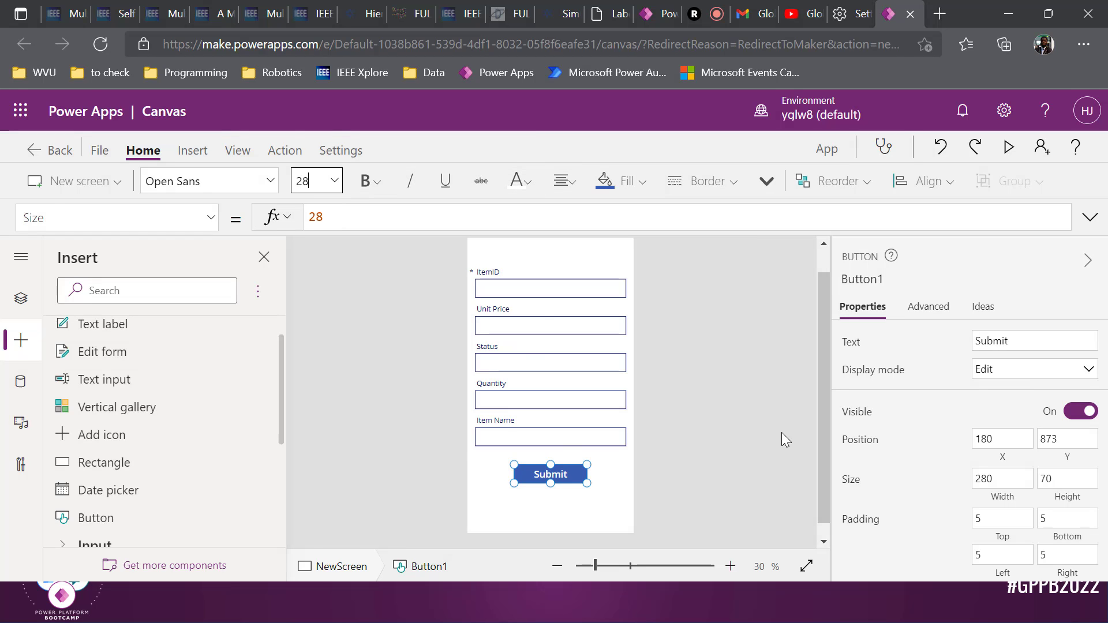
# Return to Tree view and select NewForm
pyautogui.click(711, 431)
pyautogui.click(557, 476)
pyautogui.click(509, 462)
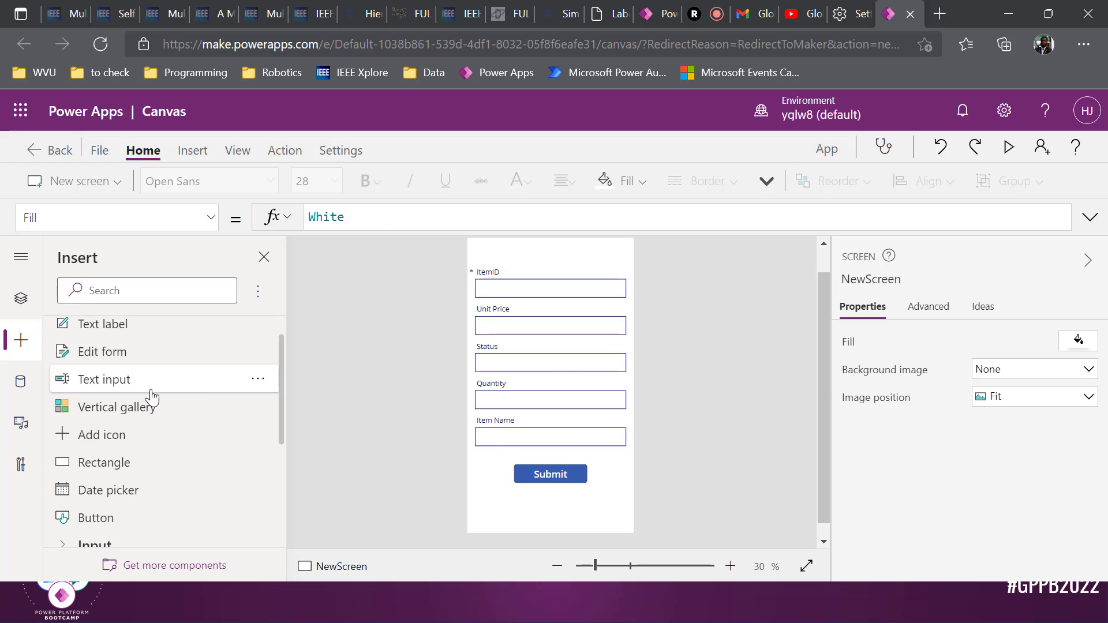
pyautogui.click(21, 298)
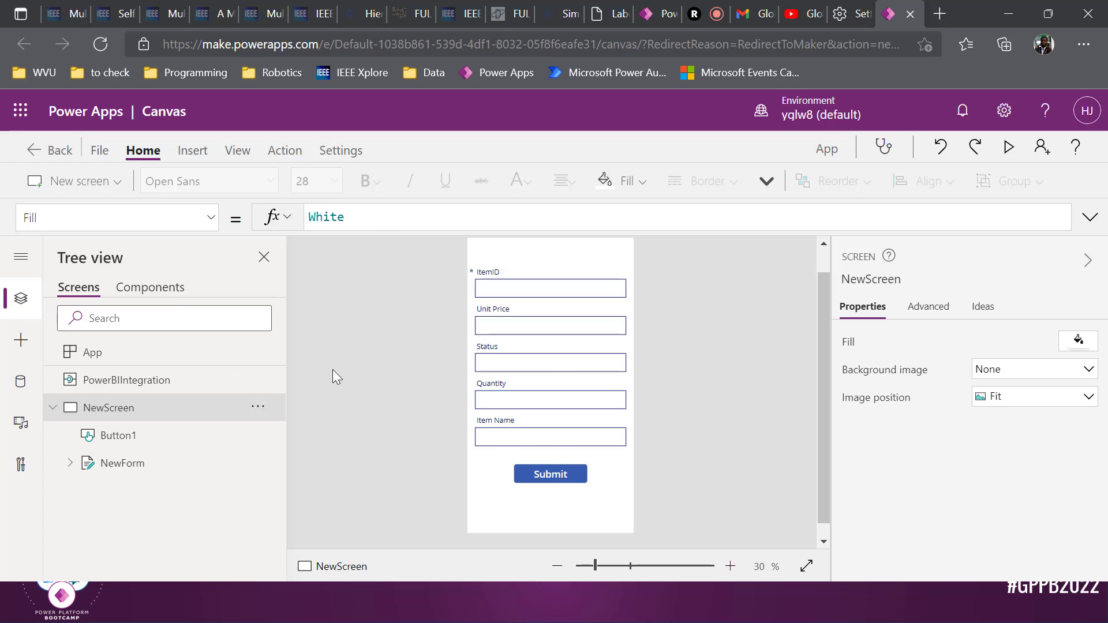
pyautogui.click(147, 463)
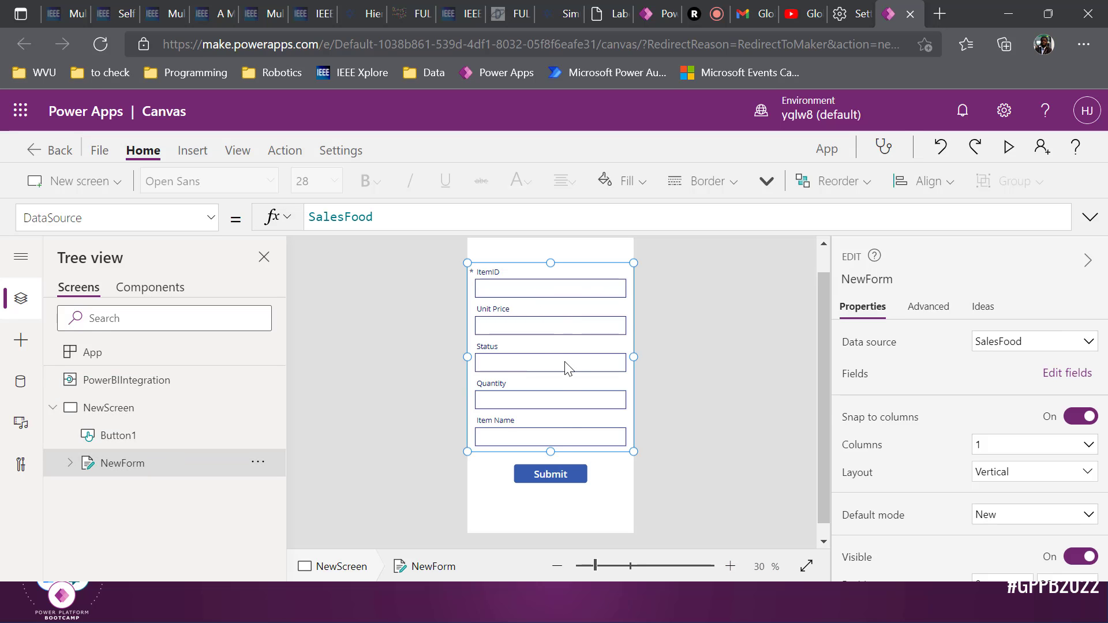
# Select the Submit button and bring up its OnSelect property in the formula bar
pyautogui.click(554, 474)
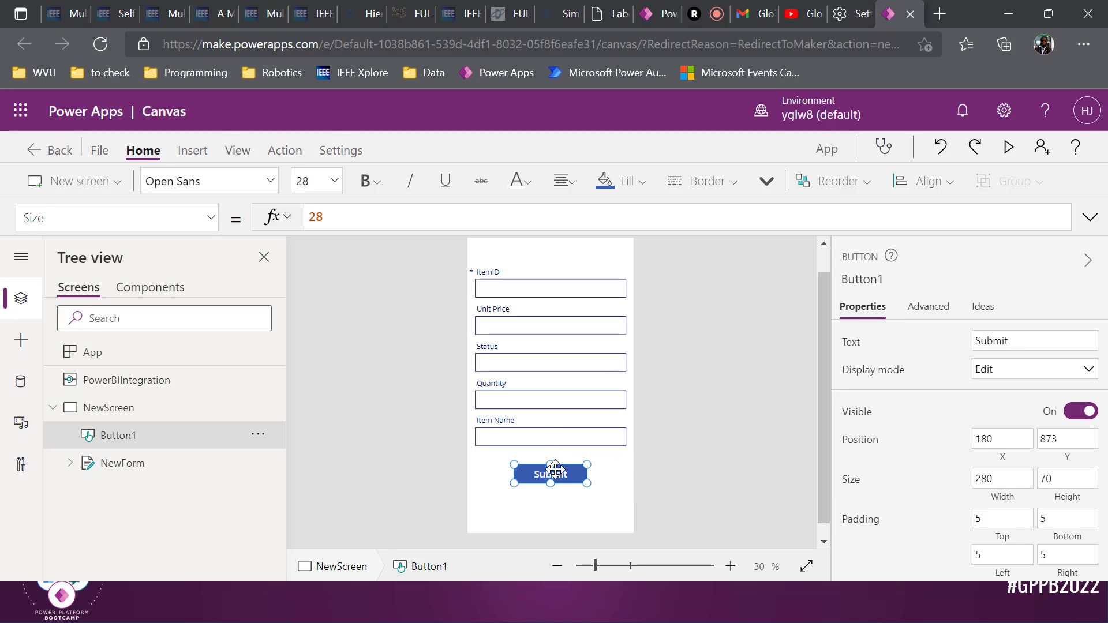
pyautogui.click(211, 218)
pyautogui.scroll(-4, 196, 284)
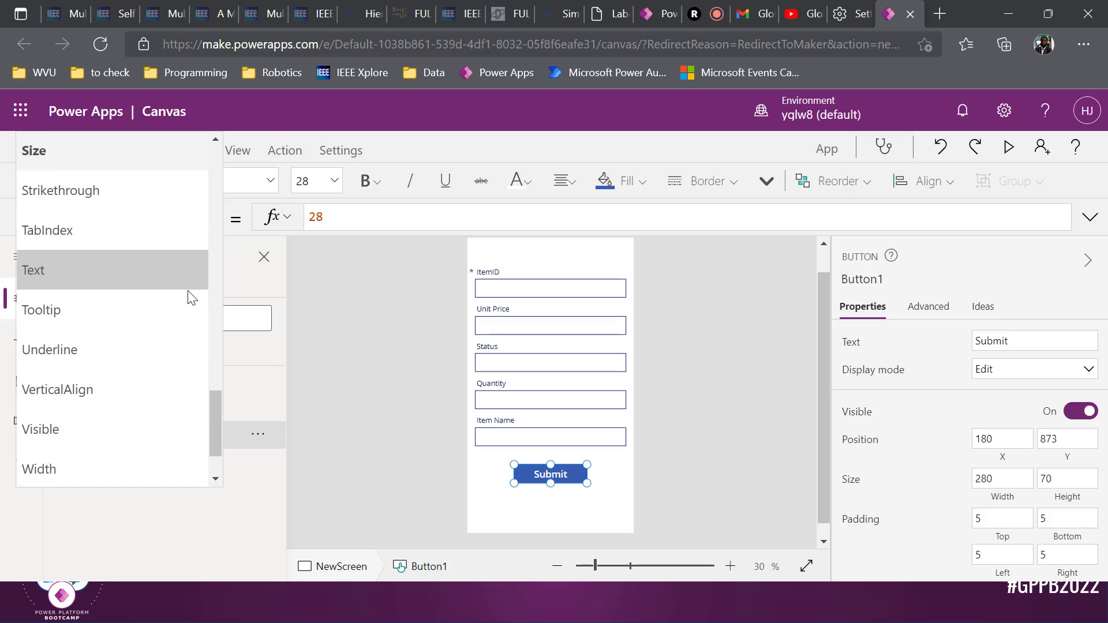
pyautogui.scroll(6, 157, 339)
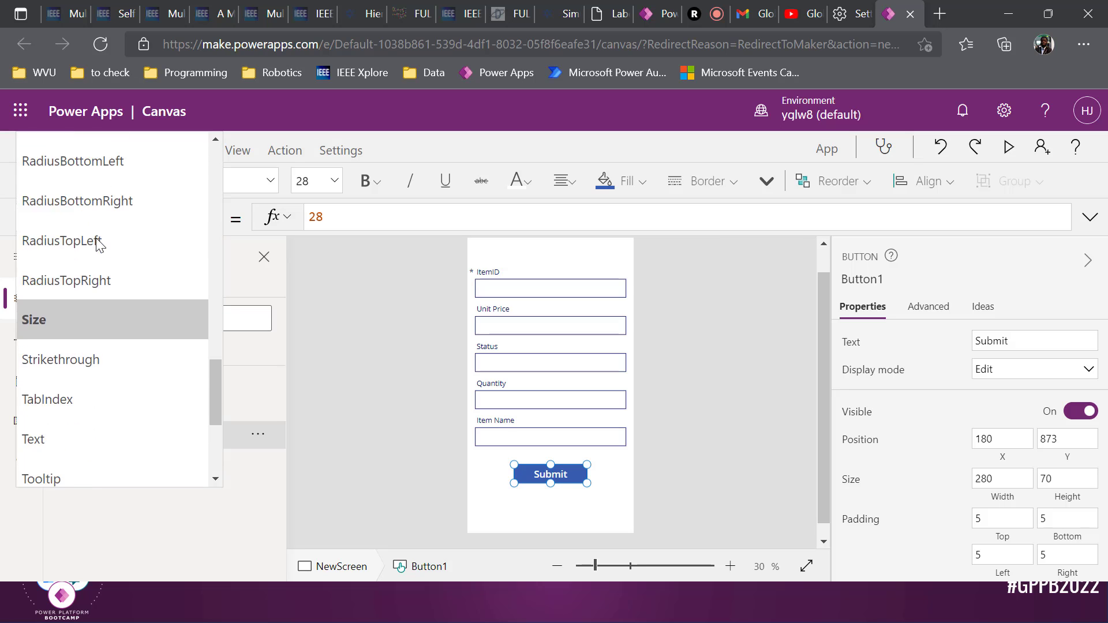
pyautogui.scroll(4, 99, 238)
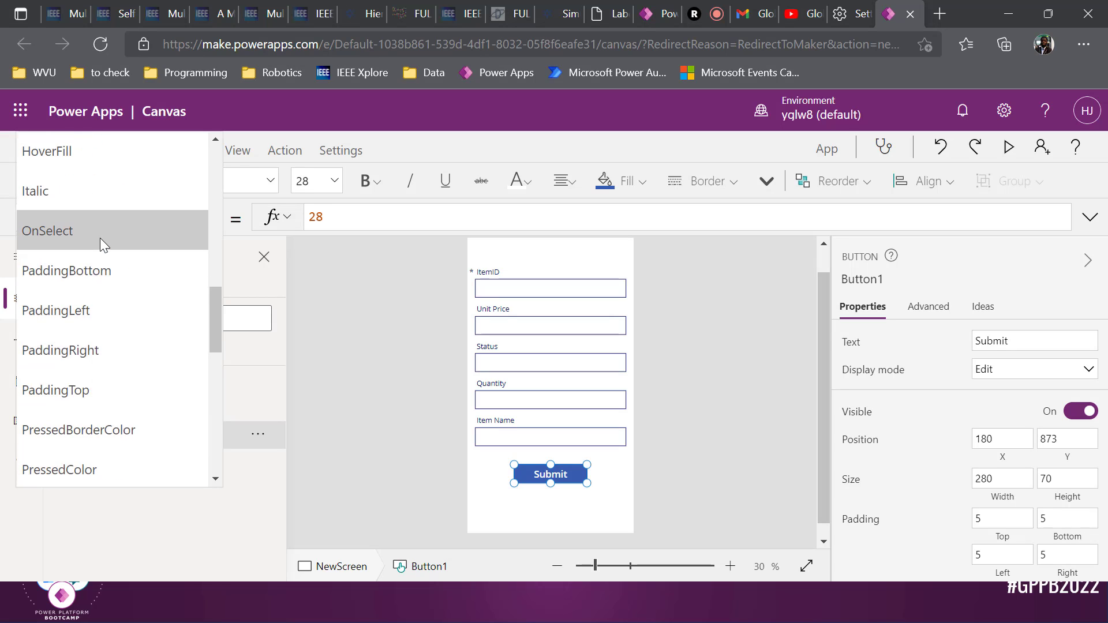
pyautogui.click(100, 238)
pyautogui.click(456, 217)
# Replace OnSelect's false with SubmitForm(NewForm);ResetForm(NewForm)
pyautogui.hotkey('ctrl', 'a')
pyautogui.press('BackSpace')
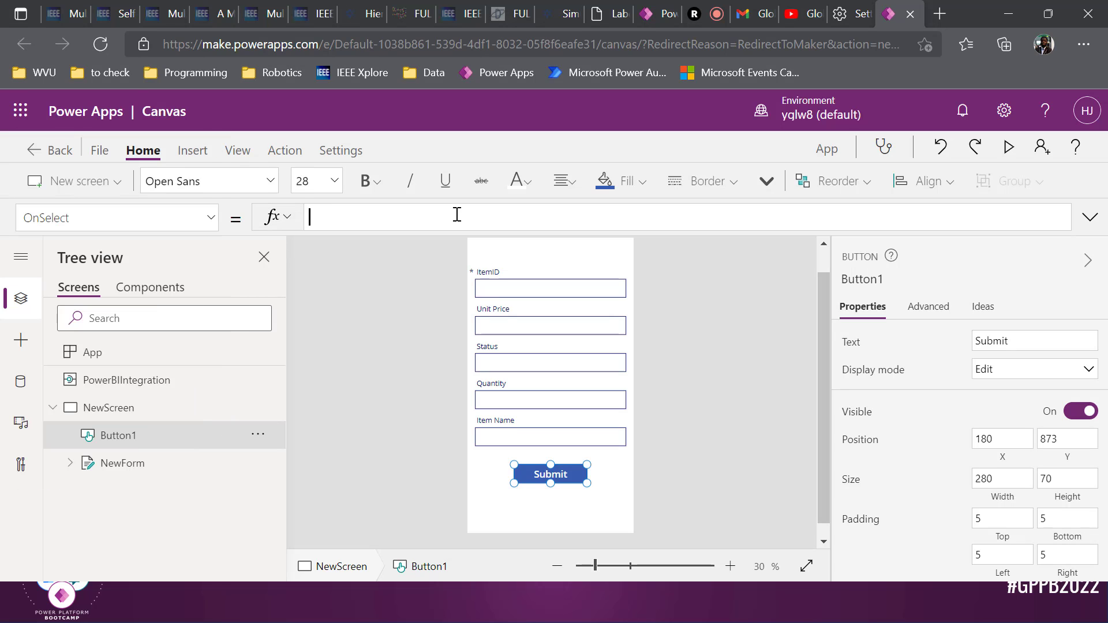
pyautogui.write('Sub')
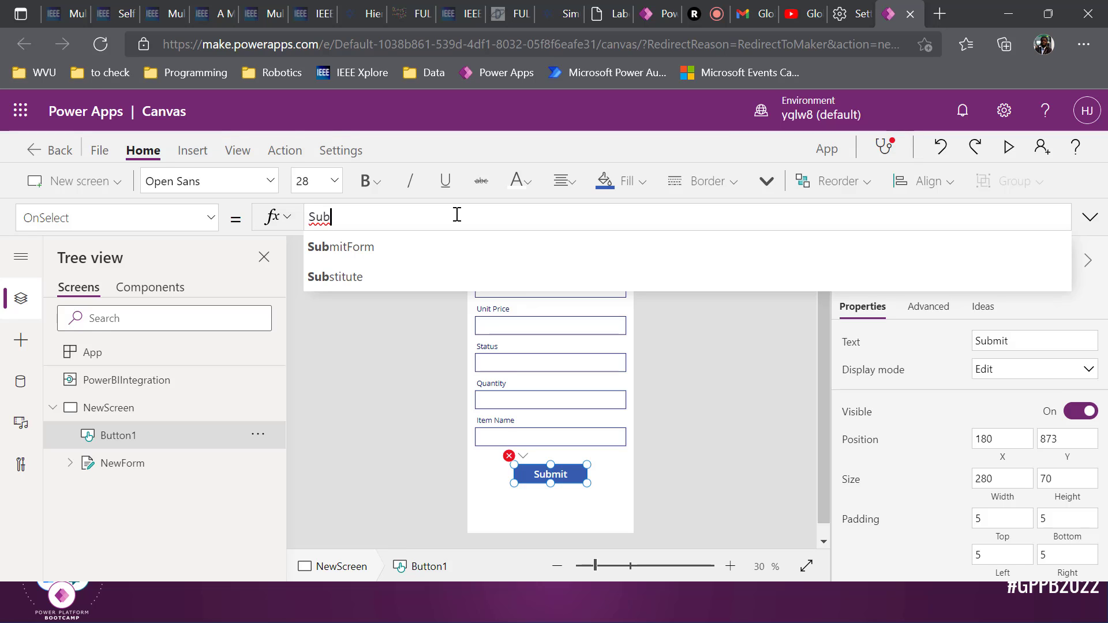
pyautogui.press('Tab')
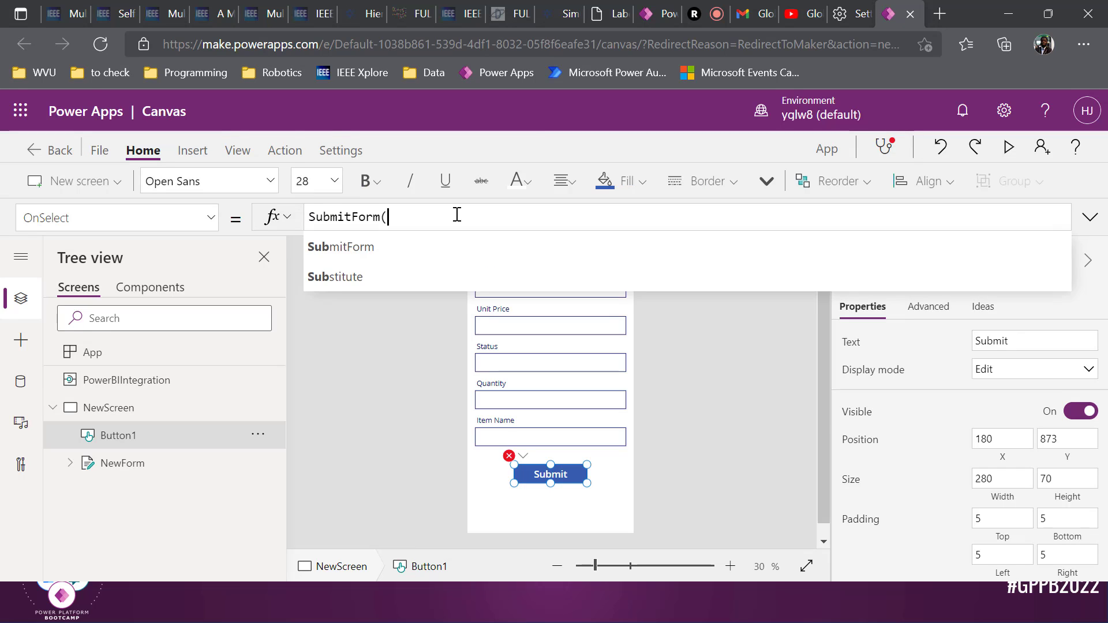
pyautogui.write('New')
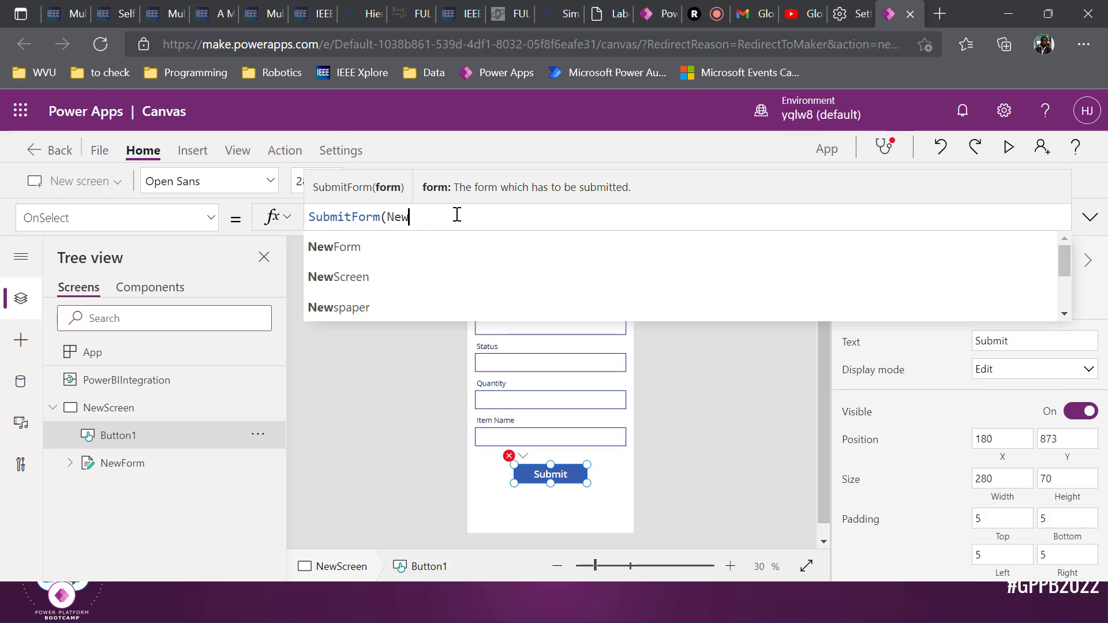
pyautogui.press('Tab')
pyautogui.write(');')
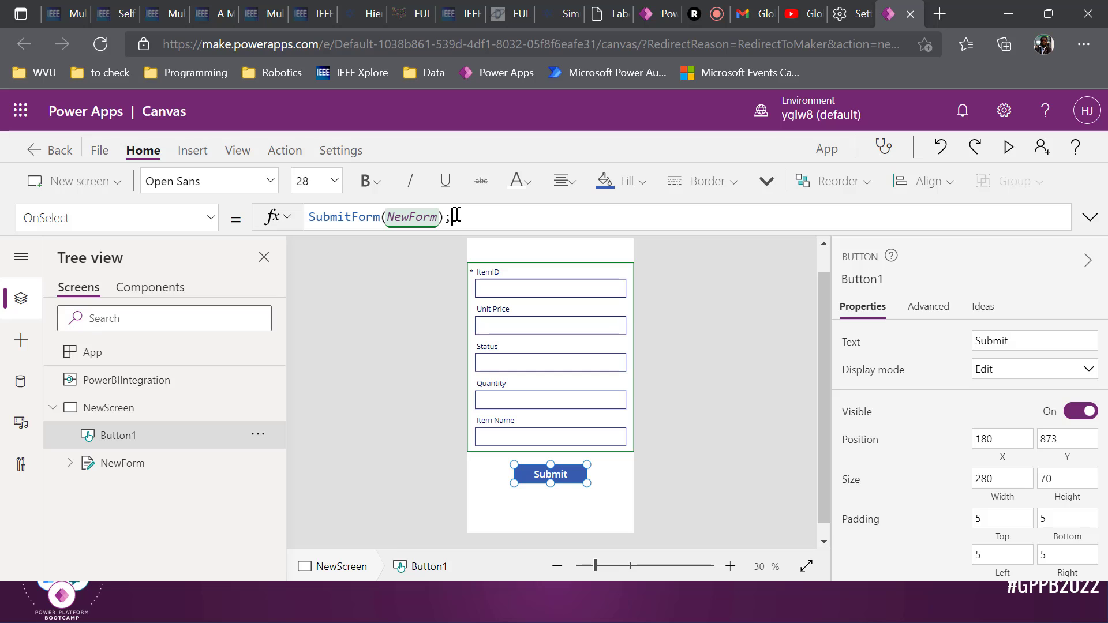
pyautogui.write('Reset')
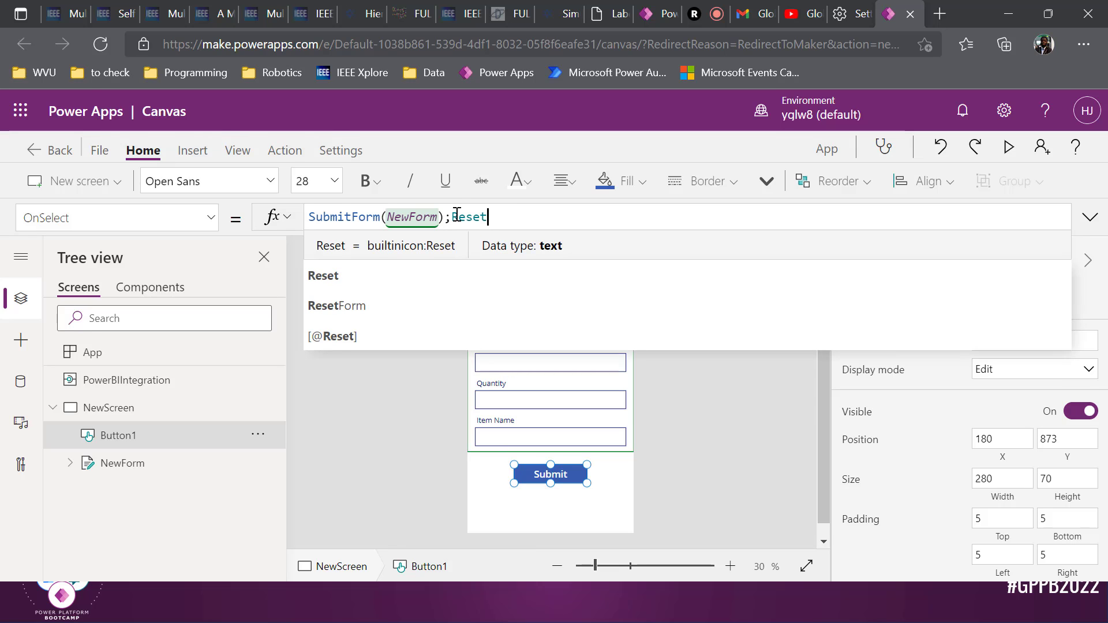
pyautogui.write('Form(')
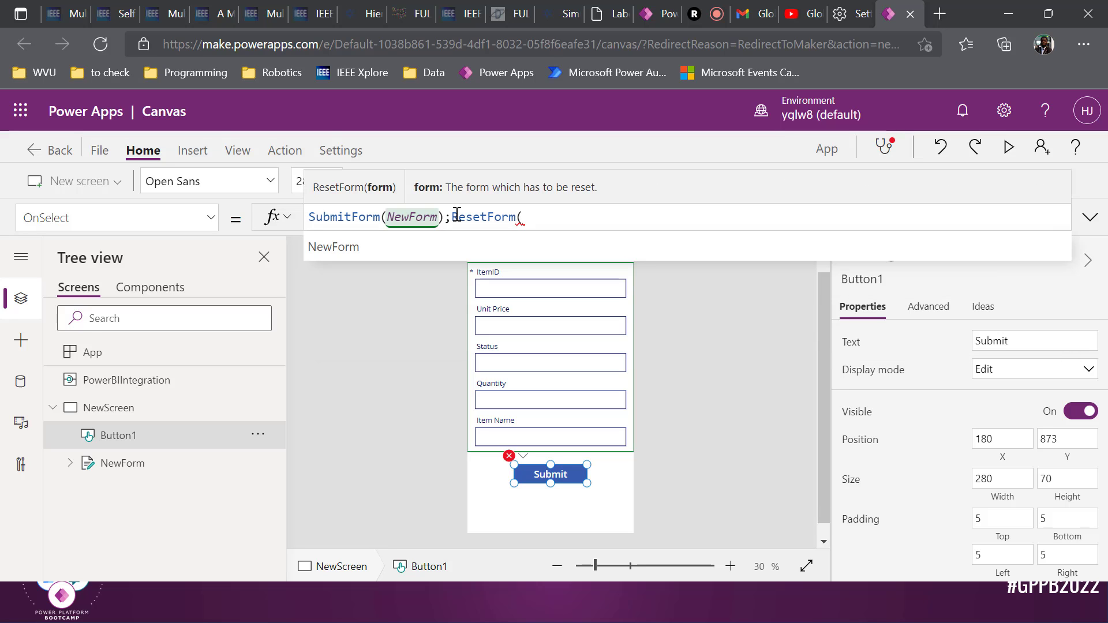
pyautogui.write('NewForm')
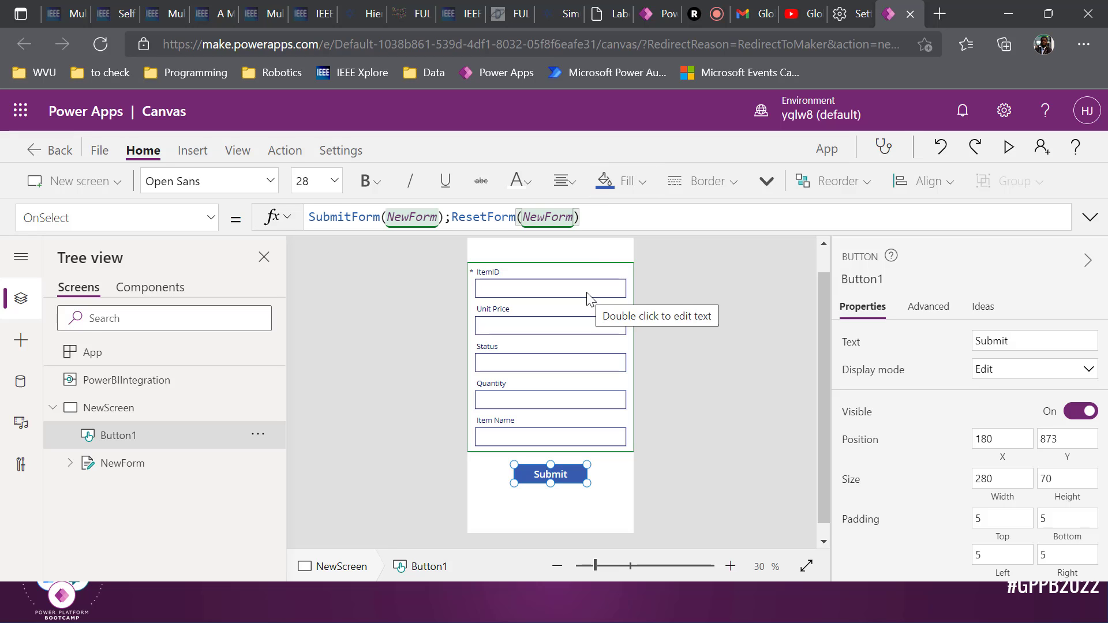
# Select NewForm, choose its OnSuccess property and clear the default false value
pyautogui.click(203, 469)
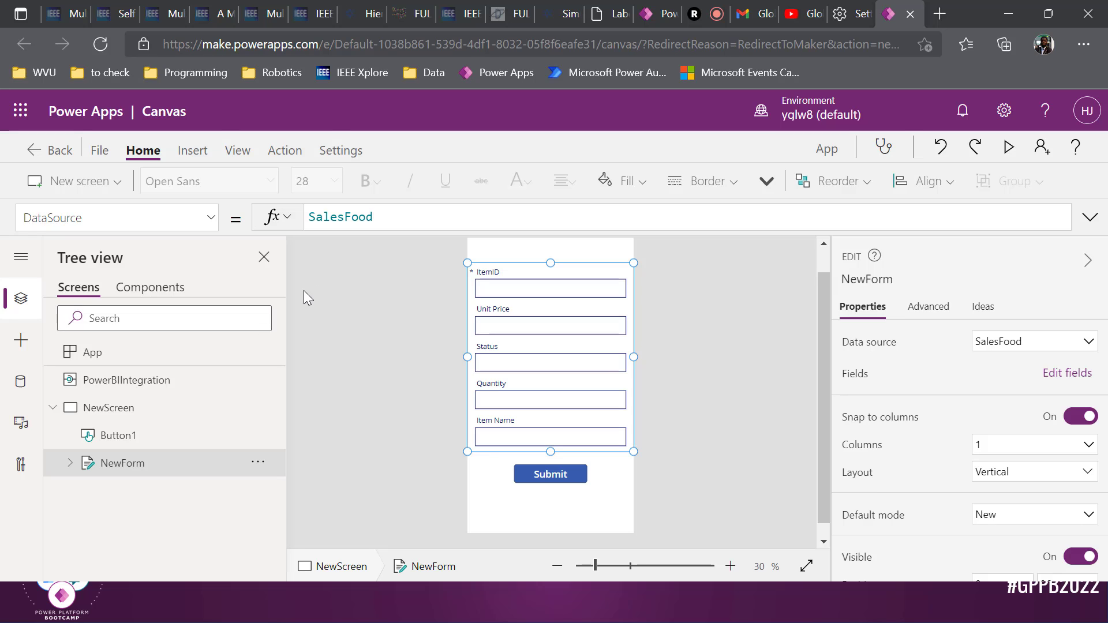
pyautogui.click(206, 225)
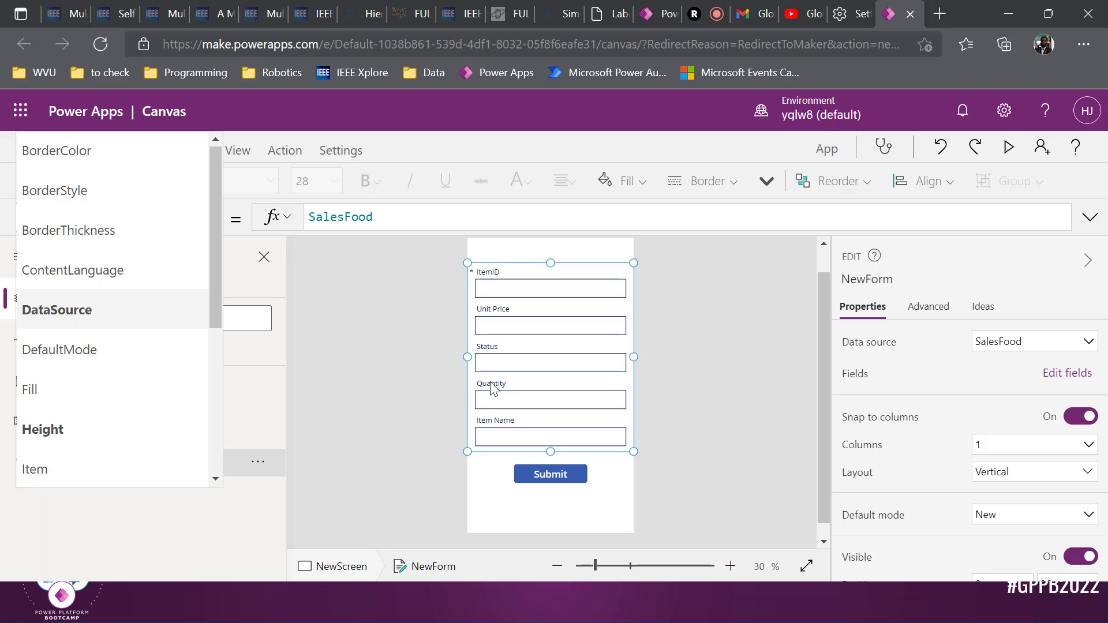
pyautogui.scroll(-5, 110, 289)
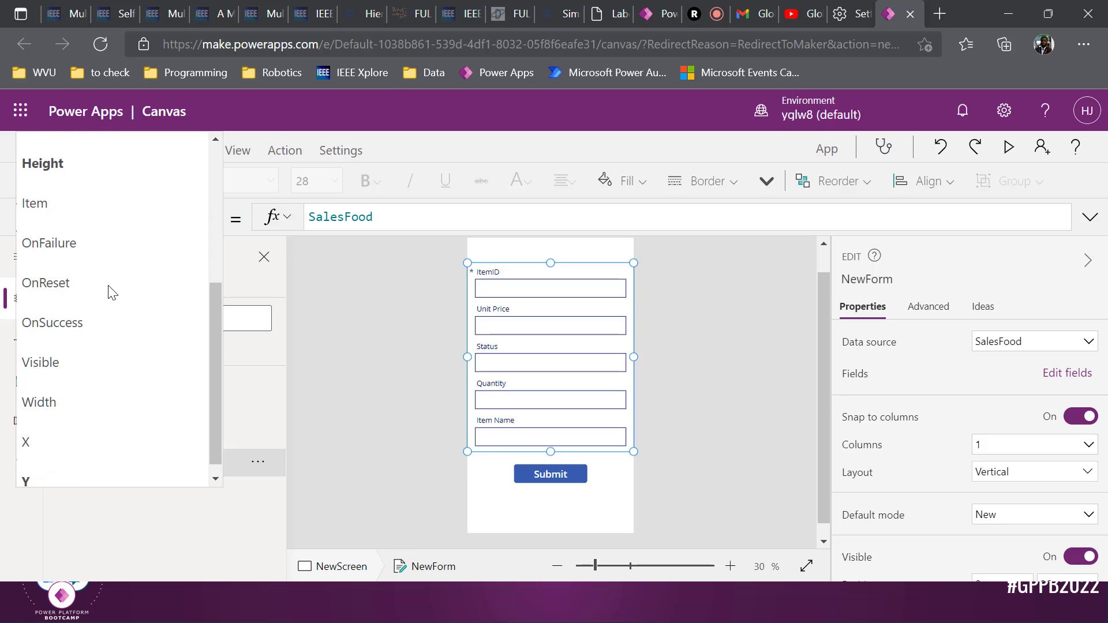
pyautogui.click(110, 314)
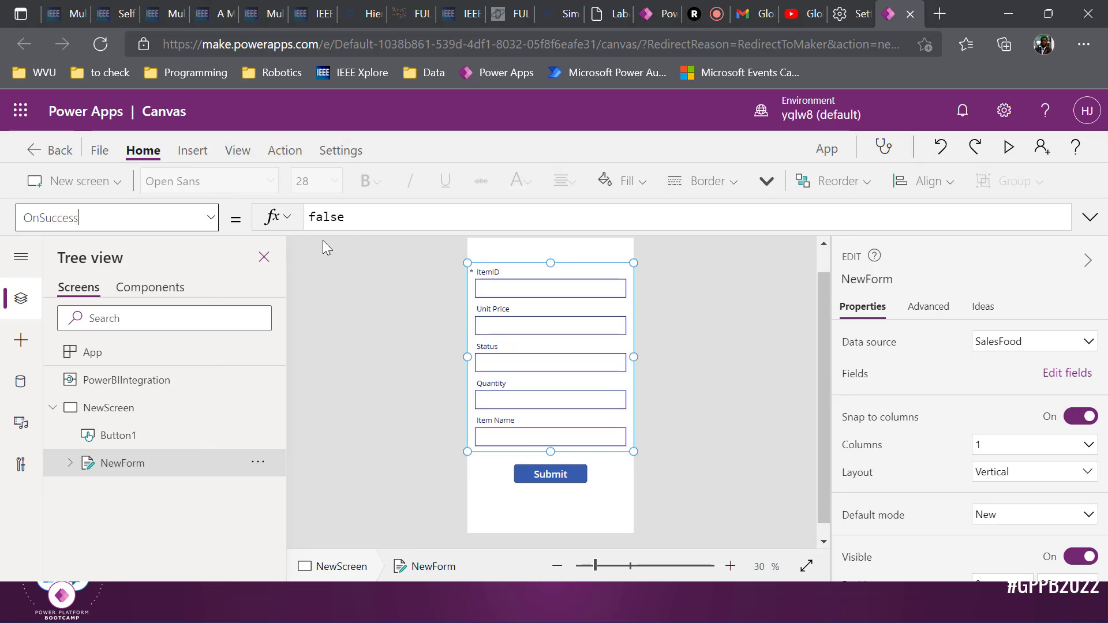
pyautogui.click(389, 217)
pyautogui.press('BackSpace')
pyautogui.press('BackSpace')
pyautogui.press('BackSpace')
pyautogui.press('BackSpace')
pyautogui.press('BackSpace')
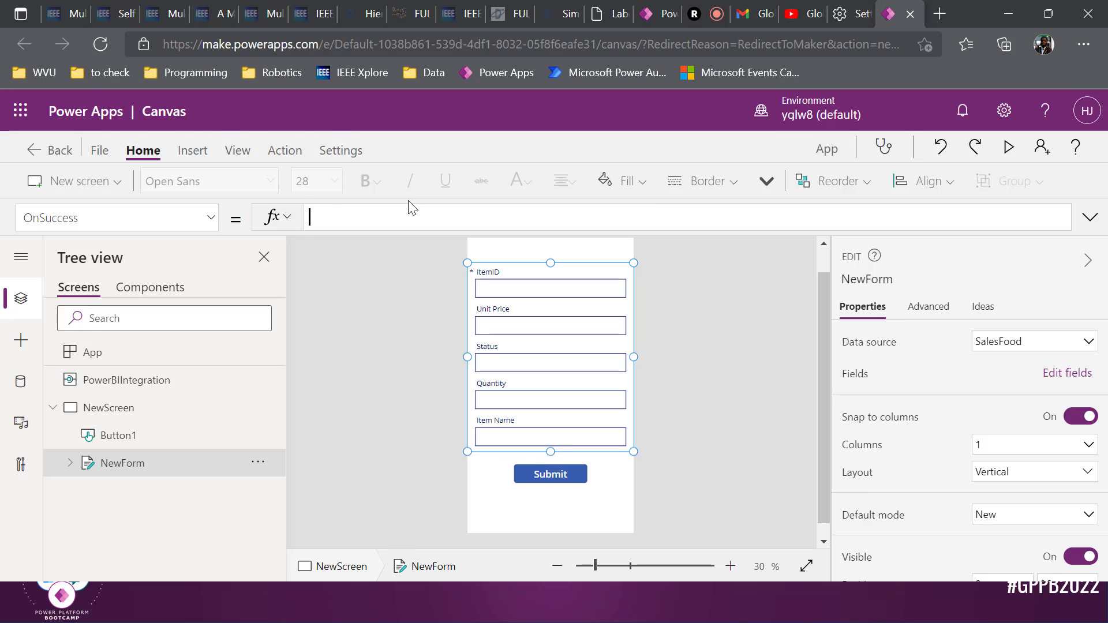
# Enter PowerBIIntegration.Refresh();Notify("Success",NotificationType.Success, 5000) as the OnSuccess formula
pyautogui.write('Power')
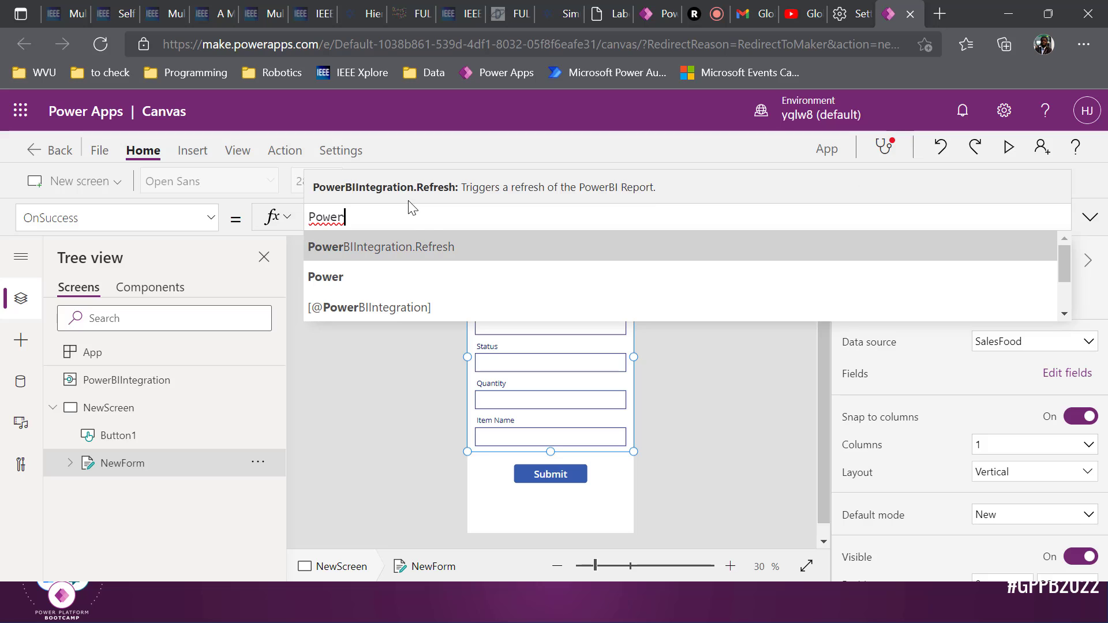
pyautogui.press('Tab')
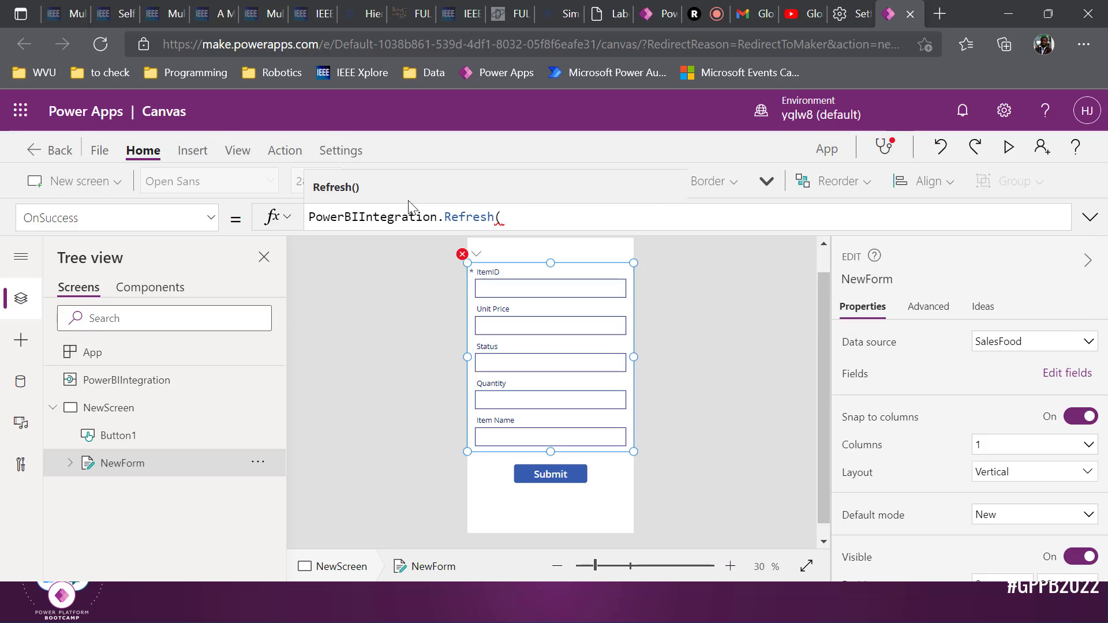
pyautogui.write(')')
pyautogui.write(');')
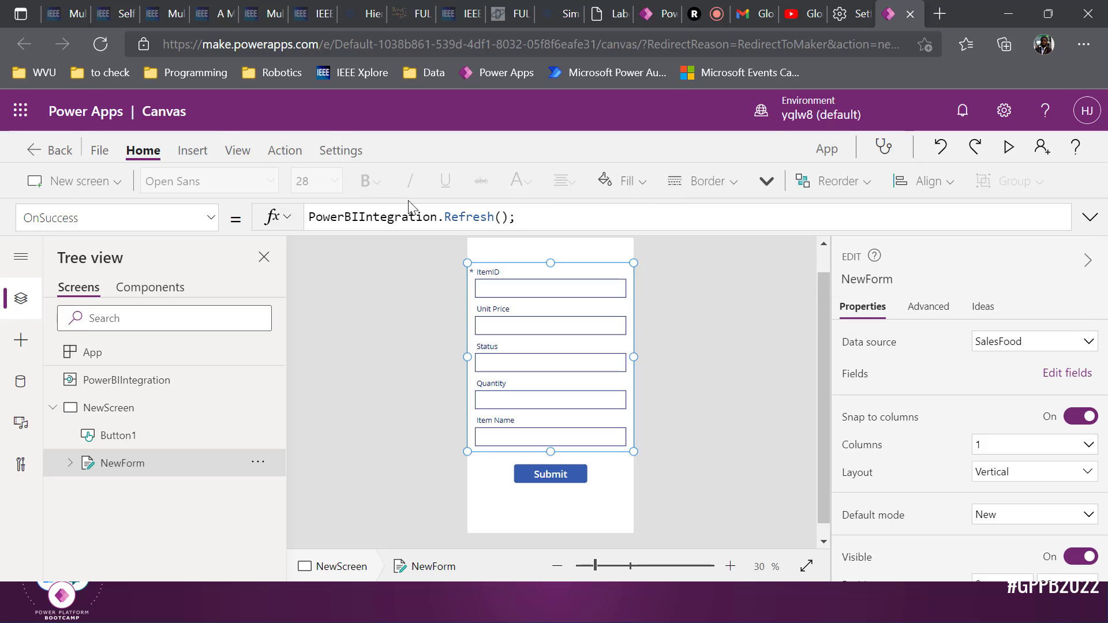
pyautogui.write('Not')
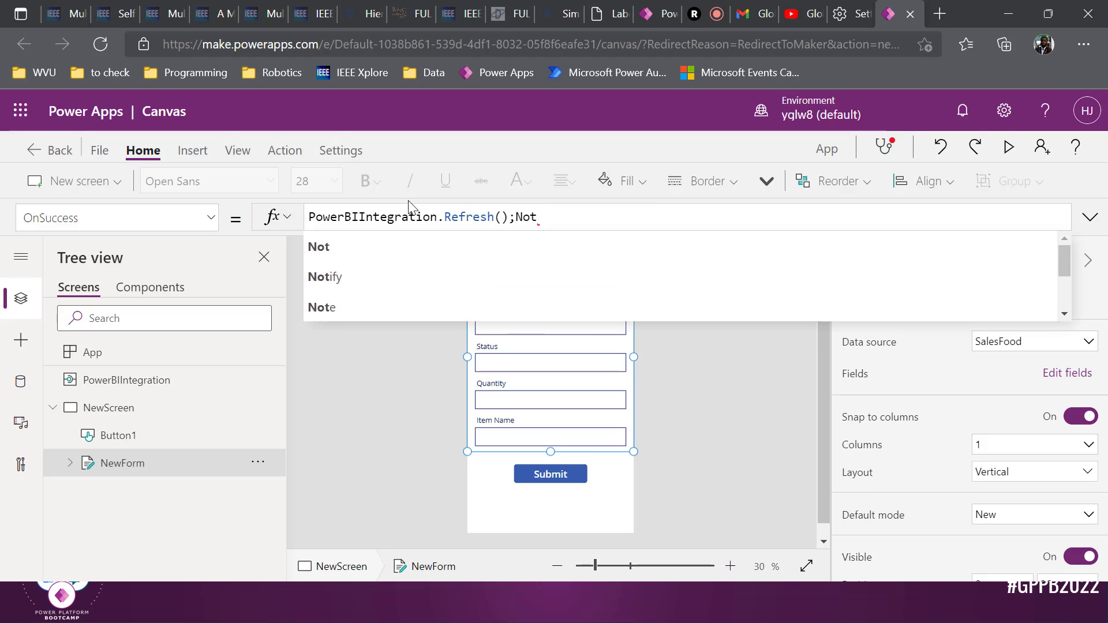
pyautogui.write('if')
pyautogui.press('Tab')
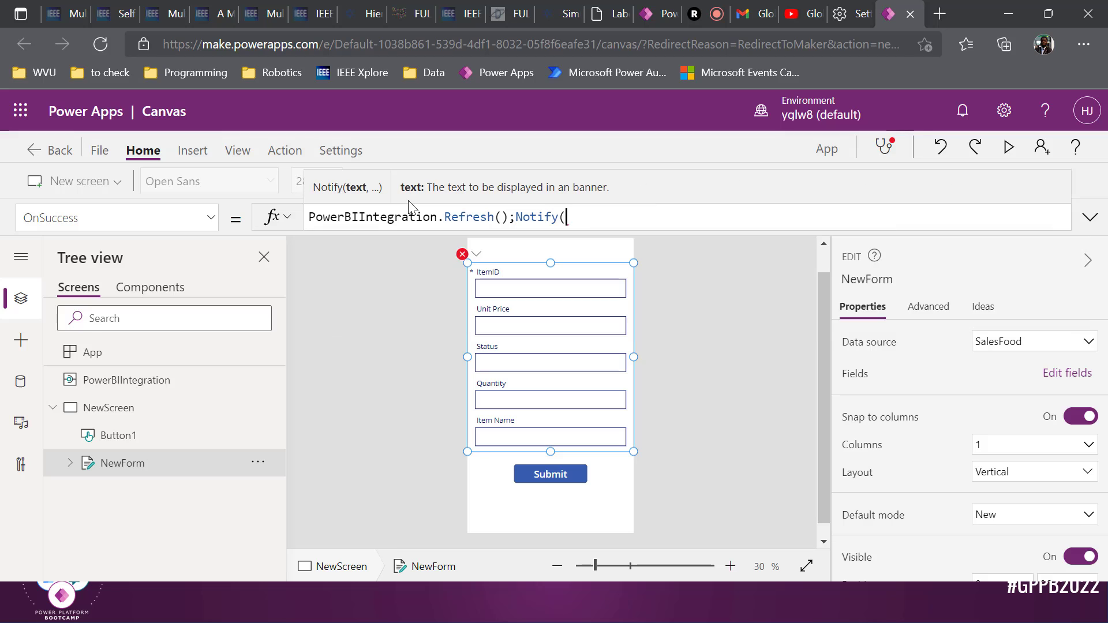
pyautogui.write('"Success",')
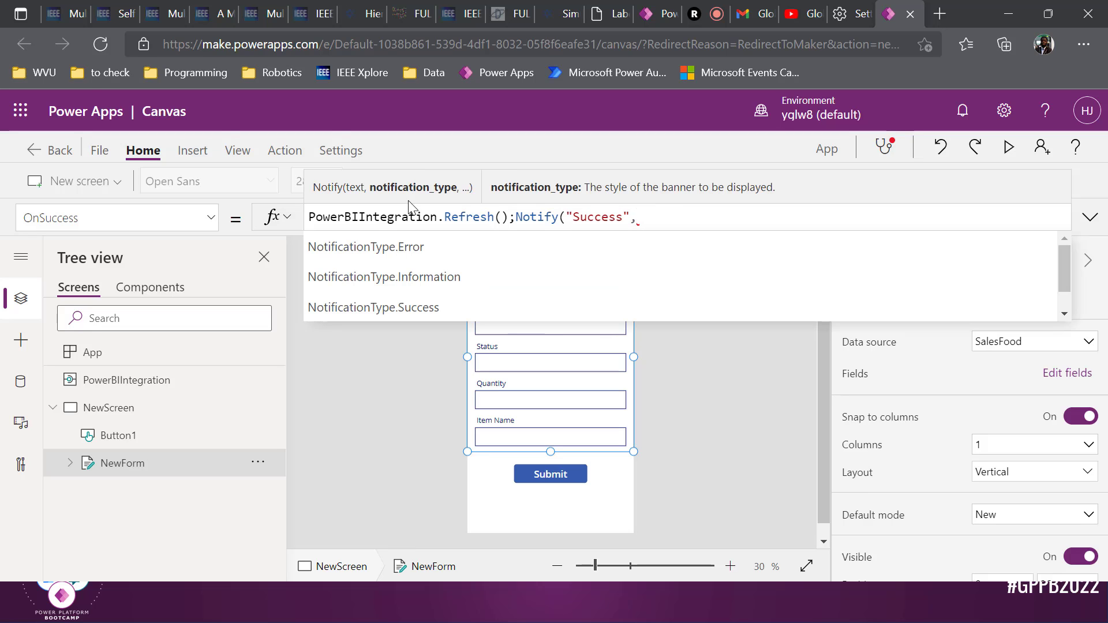
pyautogui.write('Noti')
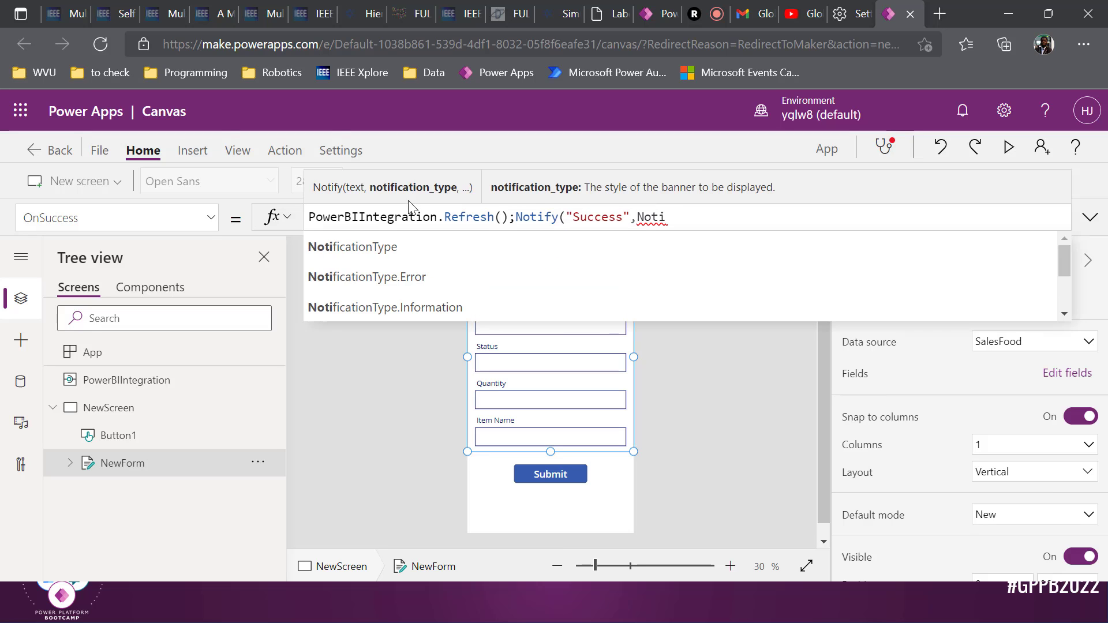
pyautogui.press('Tab')
pyautogui.write('.Suc')
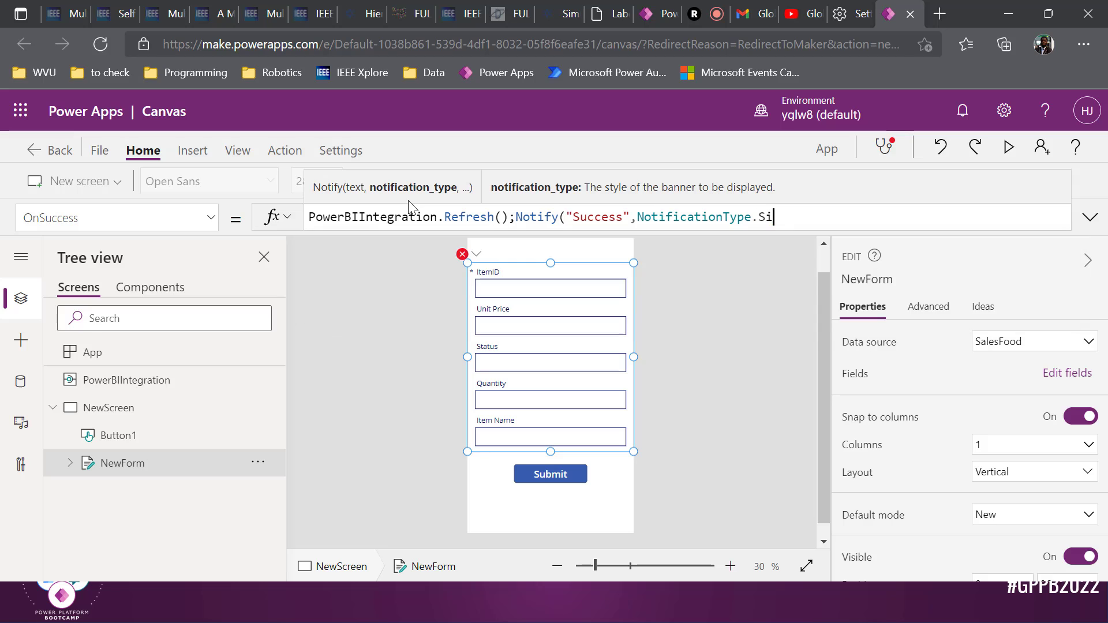
pyautogui.write('cess, ')
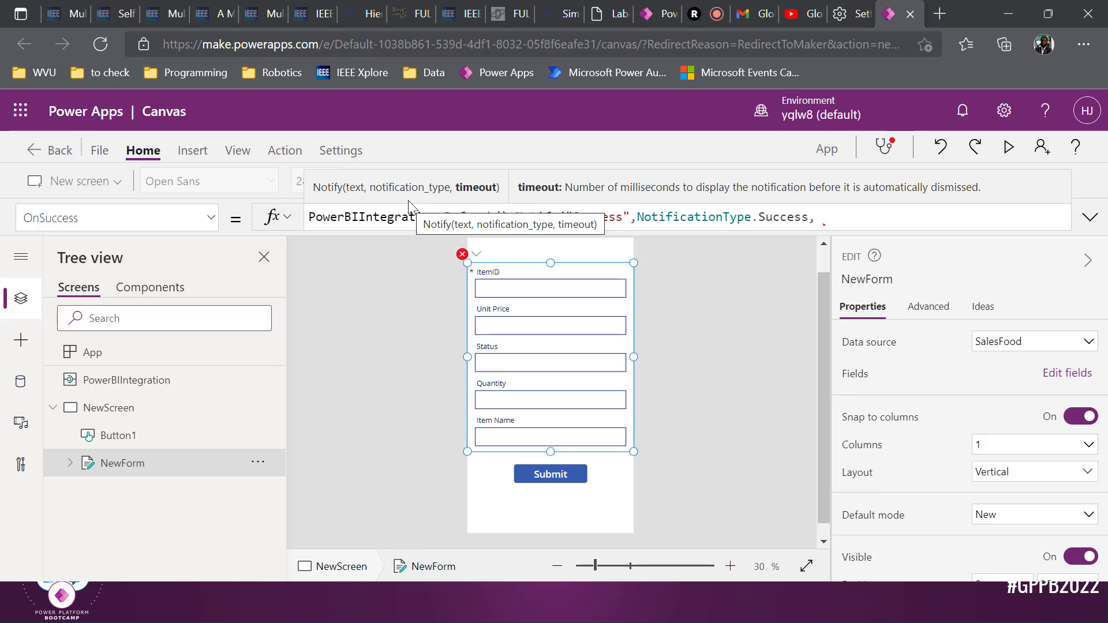
pyautogui.write('5000')
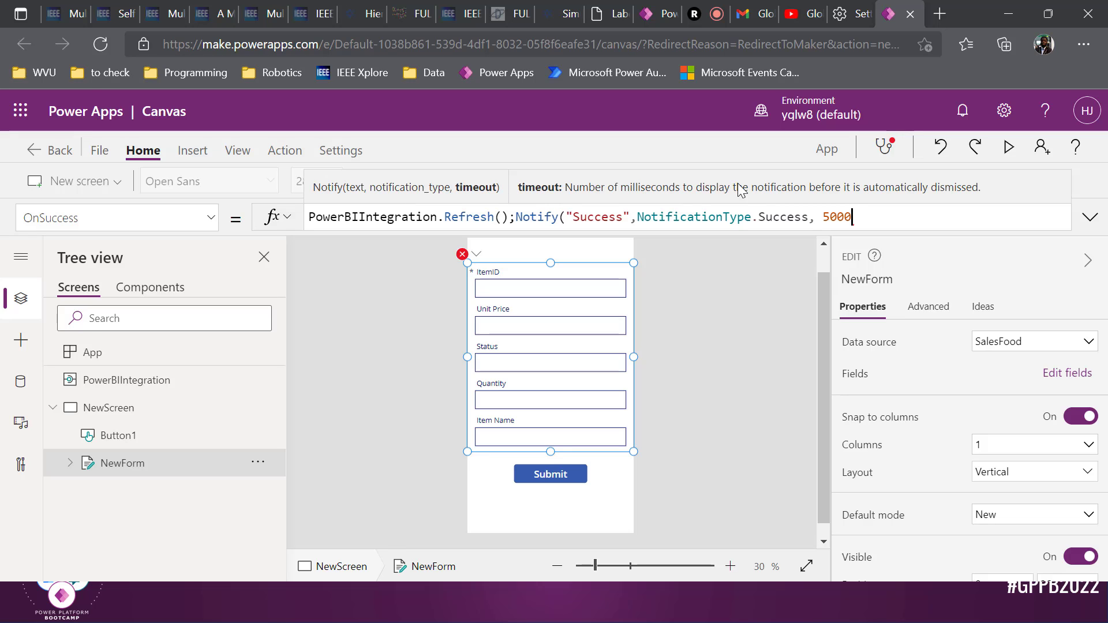
pyautogui.write(')')
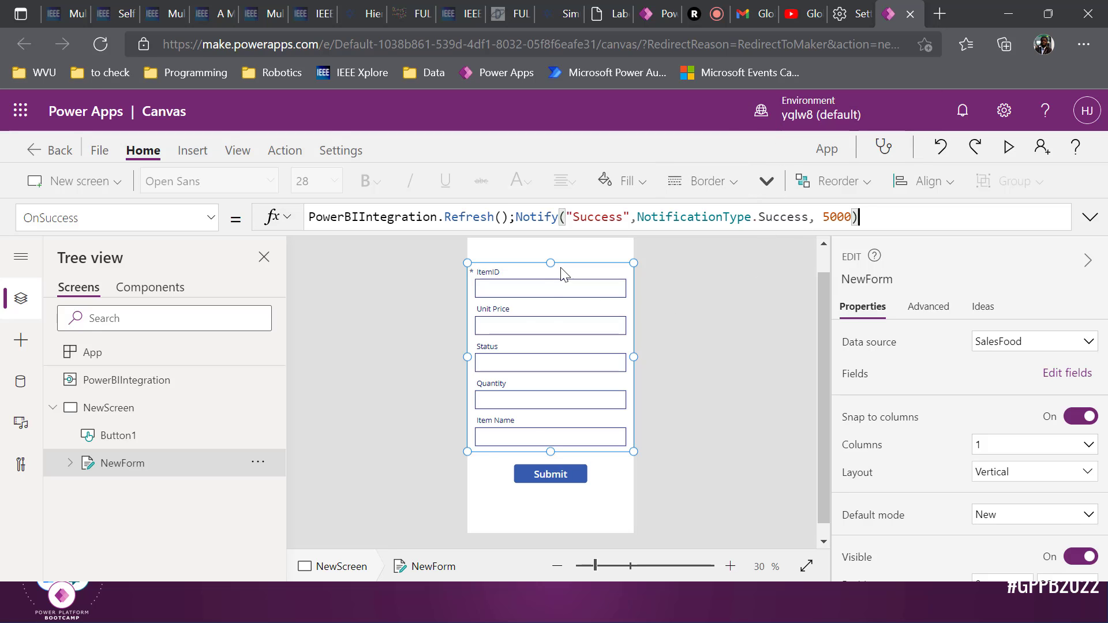
# Check the Submit button's OnSelect formula, then open the app's Save as page
pyautogui.click(555, 477)
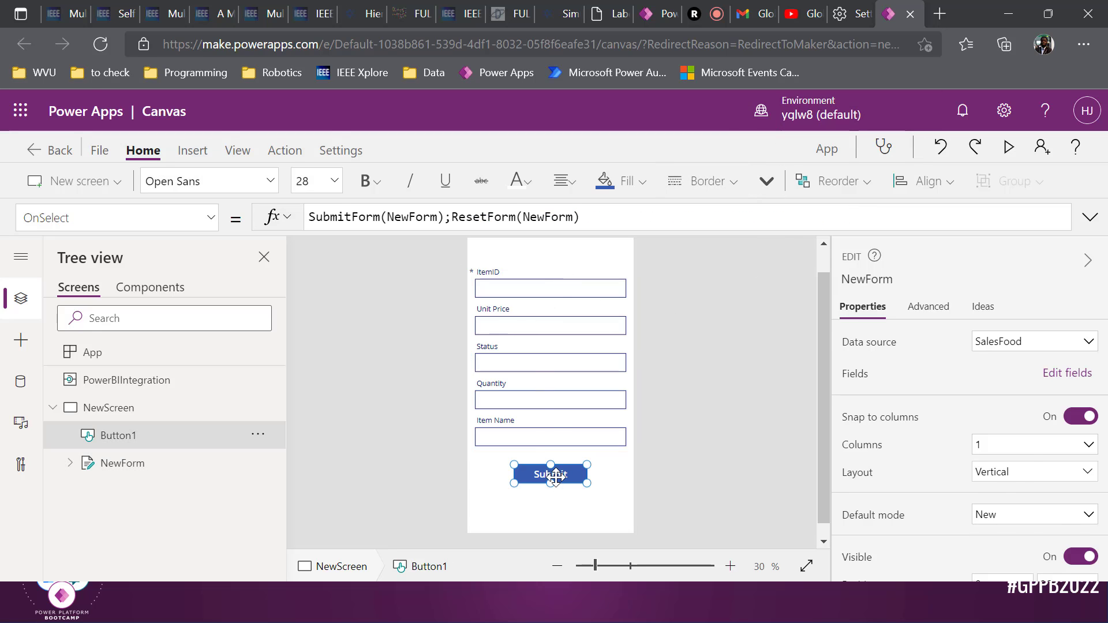
pyautogui.click(609, 224)
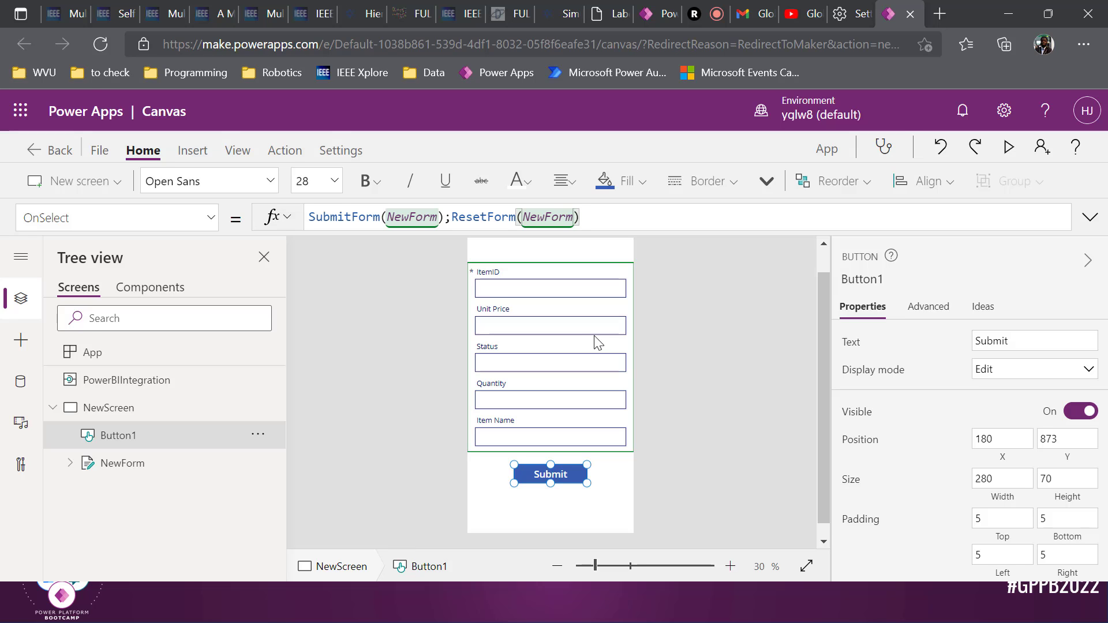
pyautogui.hotkey('ctrl', 'shift', 's')
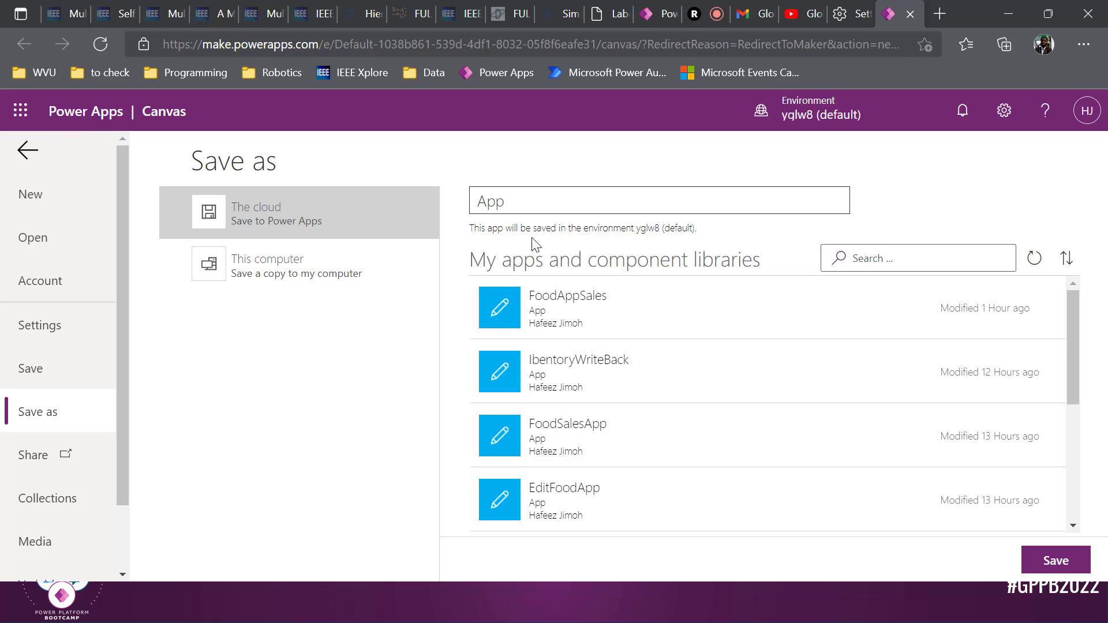
# Rename the app from 'App' to SalesFoodBostonApp, save it to the cloud, and return to the editor
pyautogui.click(530, 206)
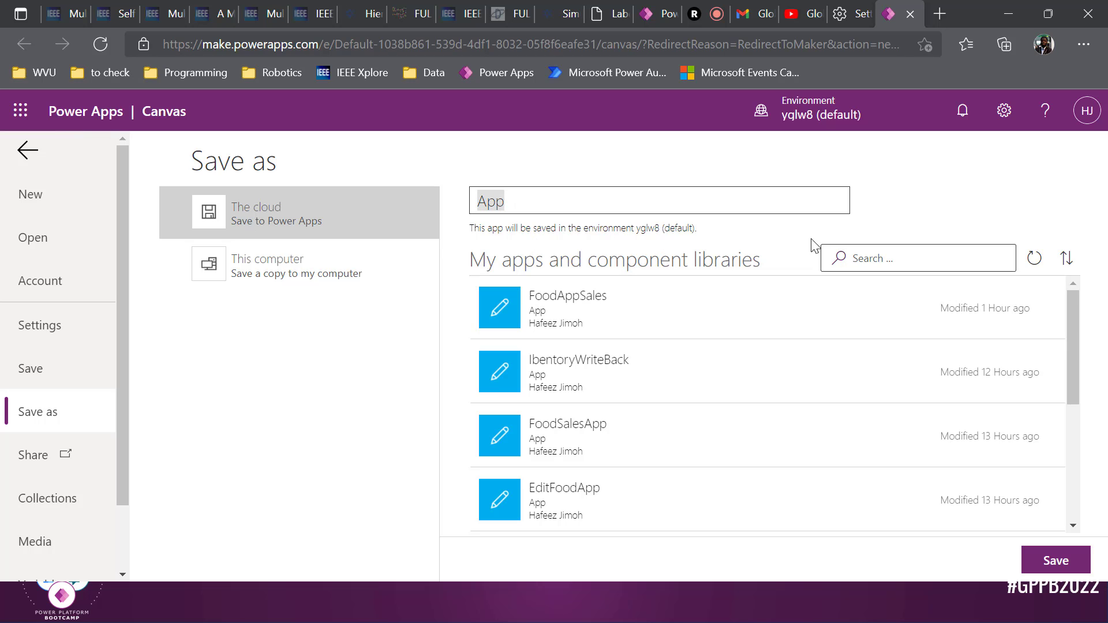
pyautogui.write('Fo')
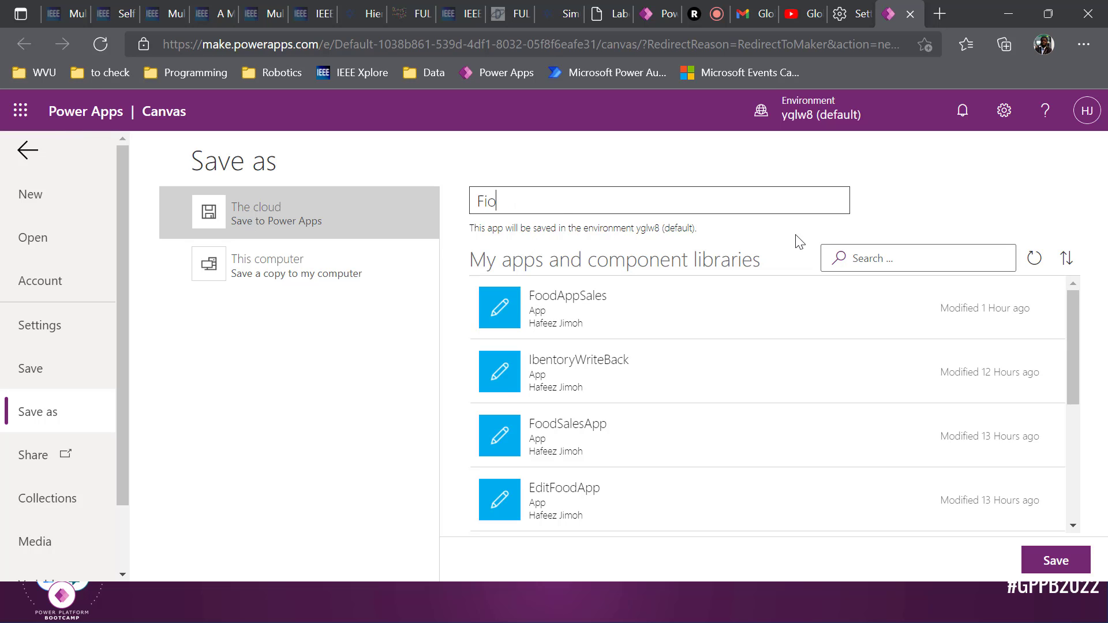
pyautogui.press('BackSpace')
pyautogui.press('BackSpace')
pyautogui.write('SalesFood')
pyautogui.press('BackSpace')
pyautogui.press('BackSpace')
pyautogui.press('BackSpace')
pyautogui.write('oodBostonApp')
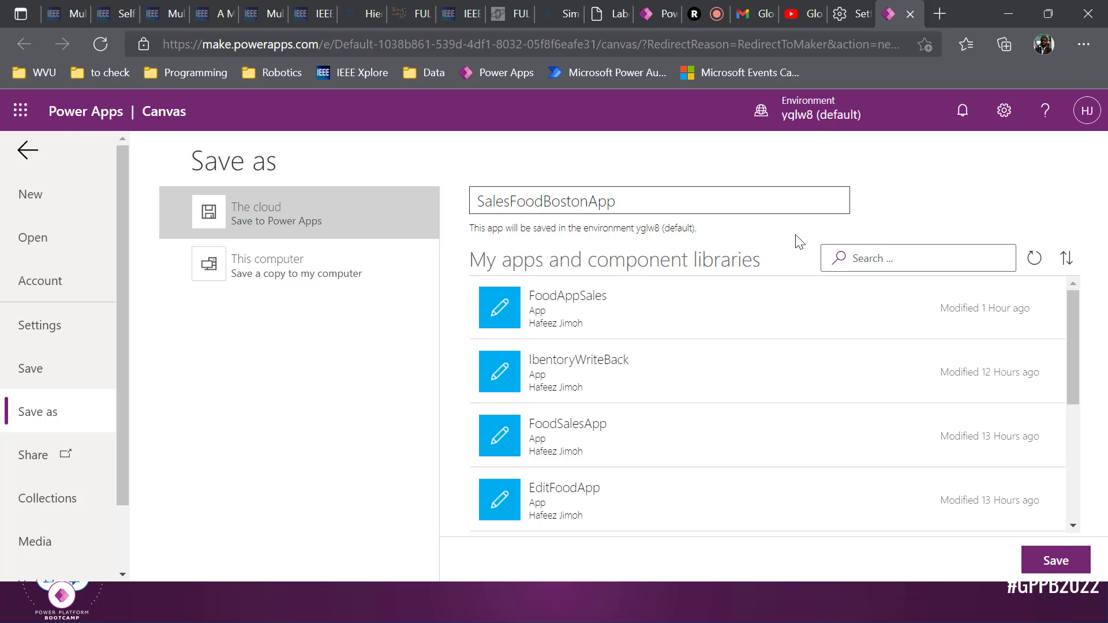
pyautogui.press('Return')
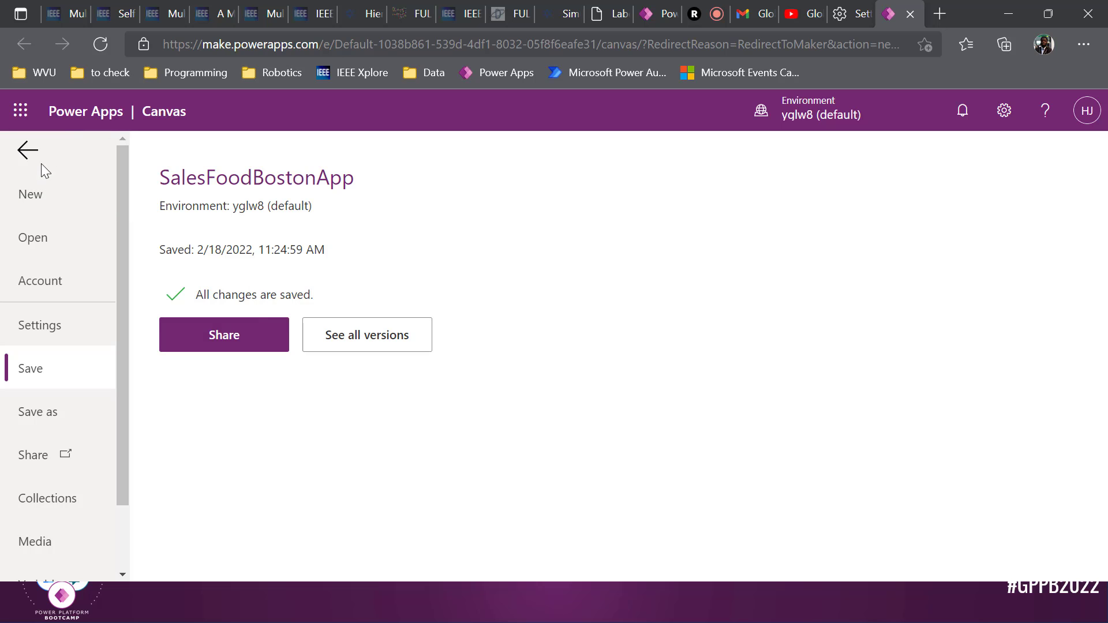
pyautogui.click(28, 150)
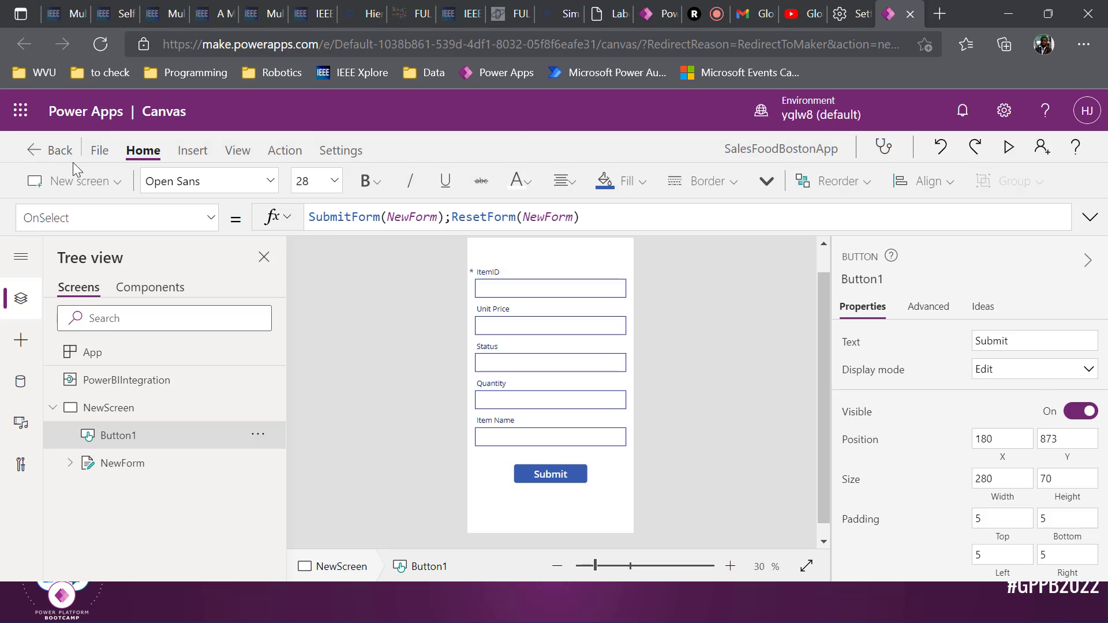
pyautogui.hotkey('alt', 'Tab')
pyautogui.hotkey('alt', 'Tab')
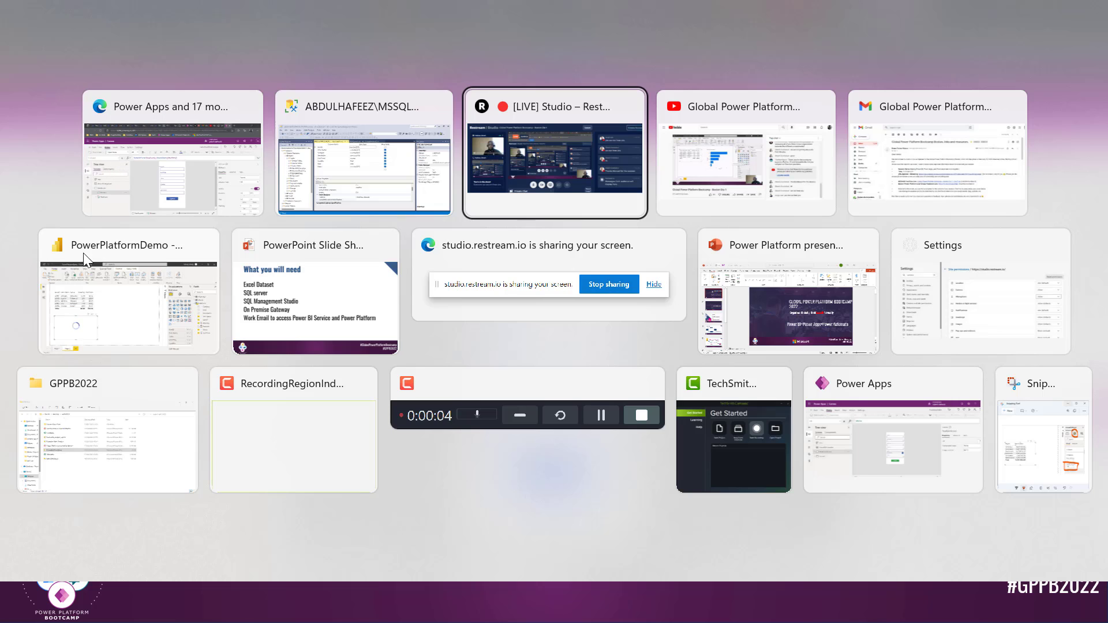
# Move the Power Apps visual right of the sales table and enlarge it to show the full form
pyautogui.click(91, 275)
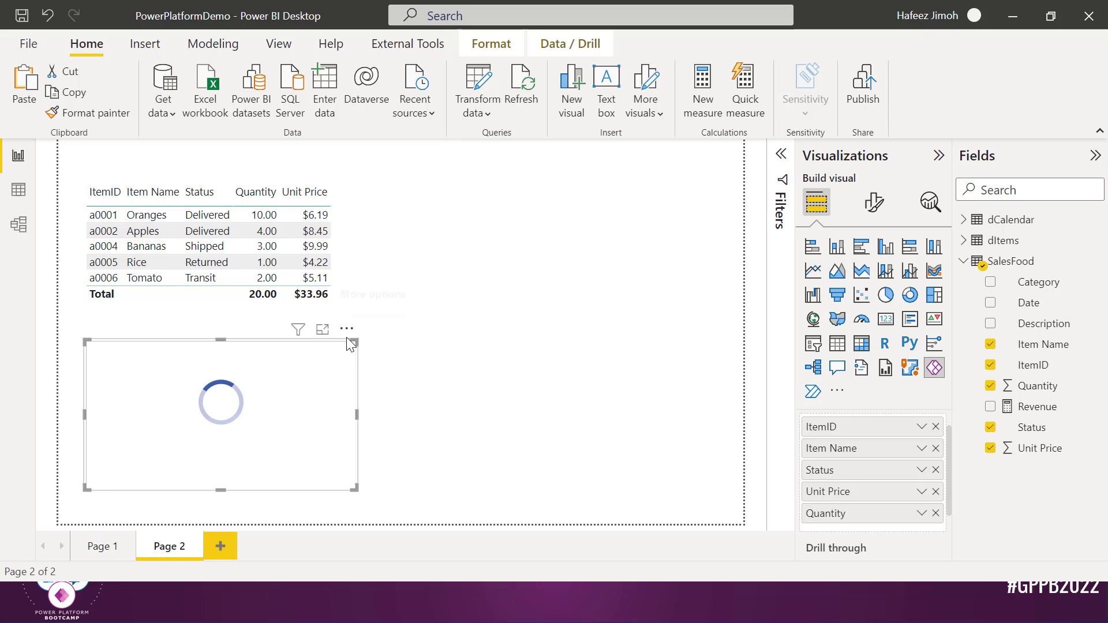
pyautogui.moveTo(346, 337); pyautogui.dragTo(648, 183)
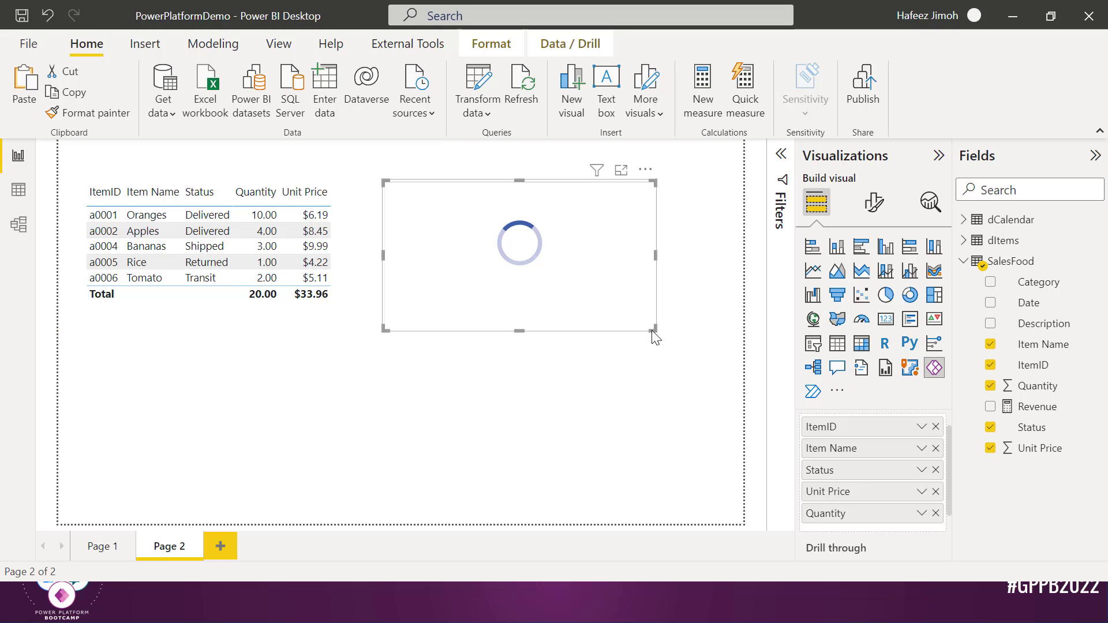
pyautogui.moveTo(652, 330); pyautogui.dragTo(675, 450)
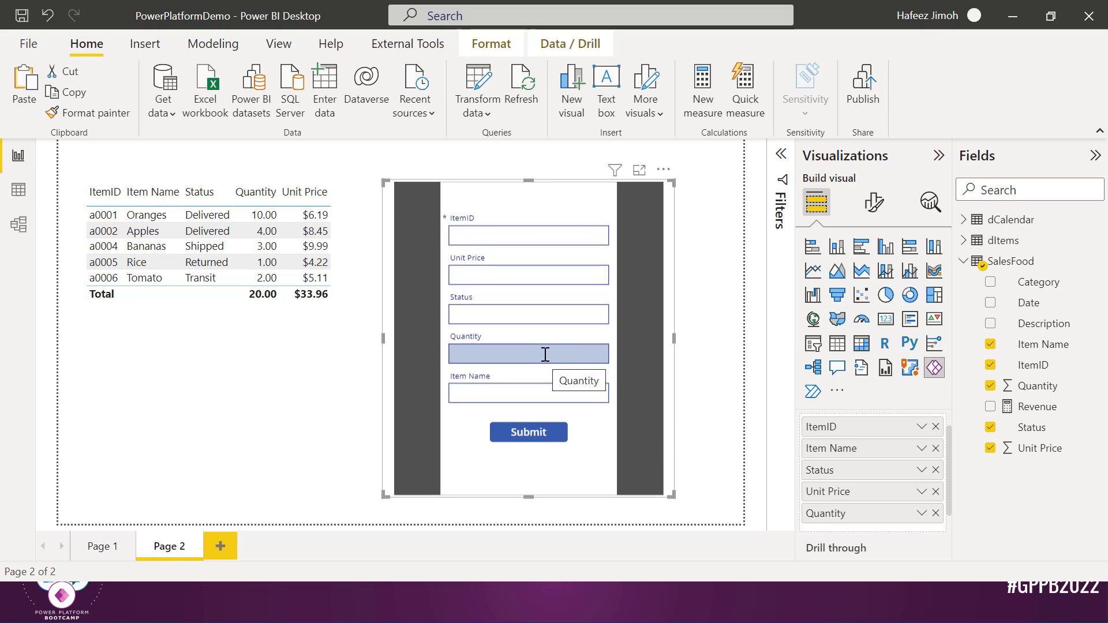
pyautogui.click(542, 236)
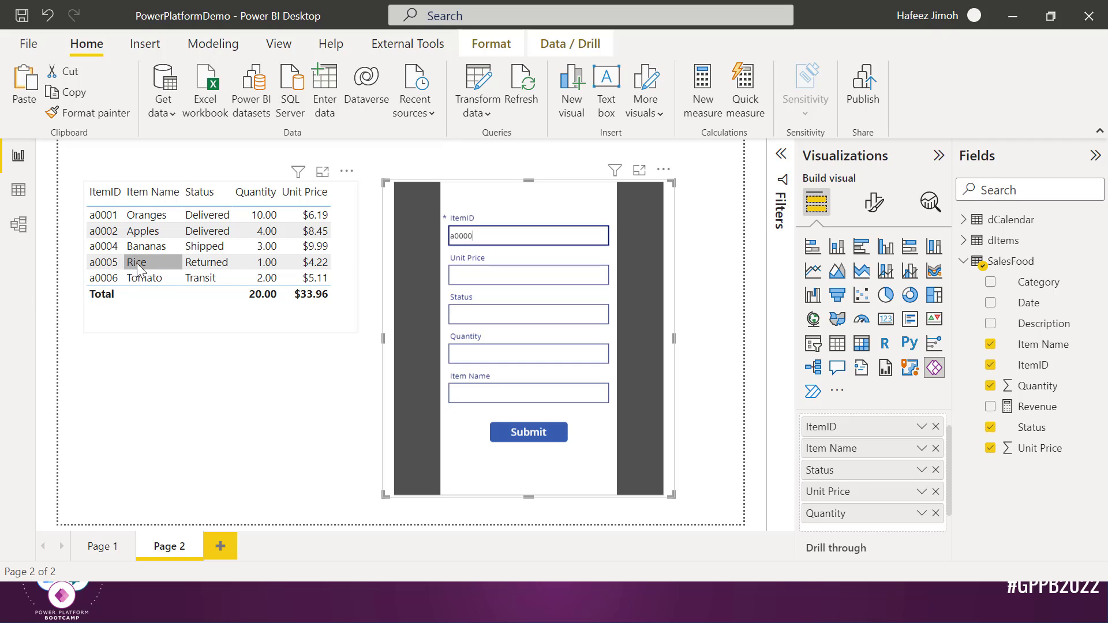
# Submit an Avocado entry with unit price 10, status Delivered and quantity 10
pyautogui.press('Tab')
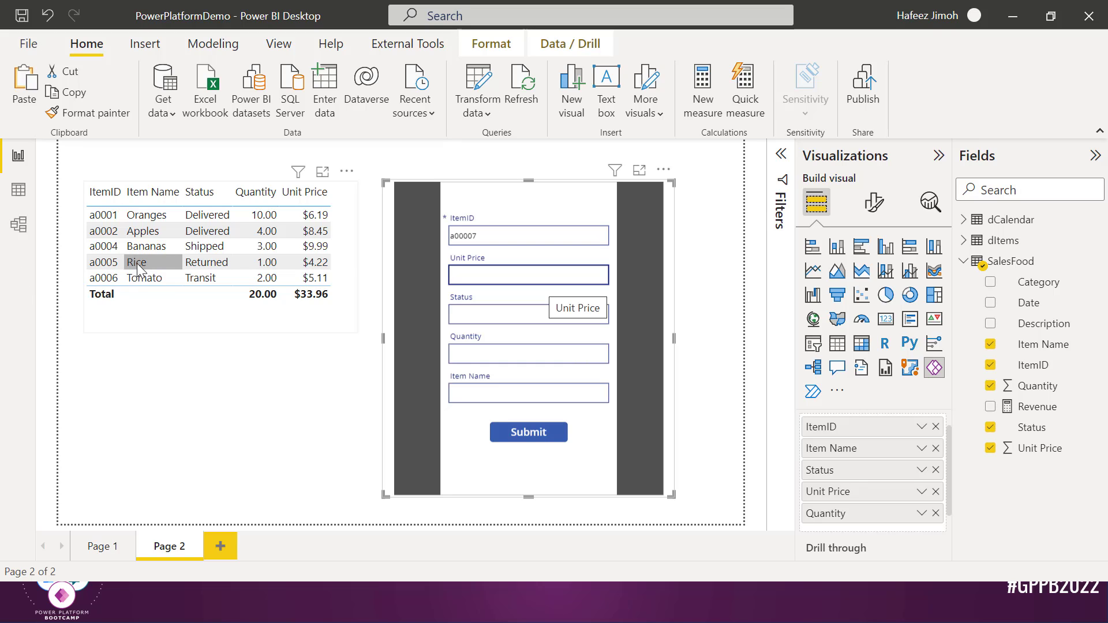
pyautogui.write('10')
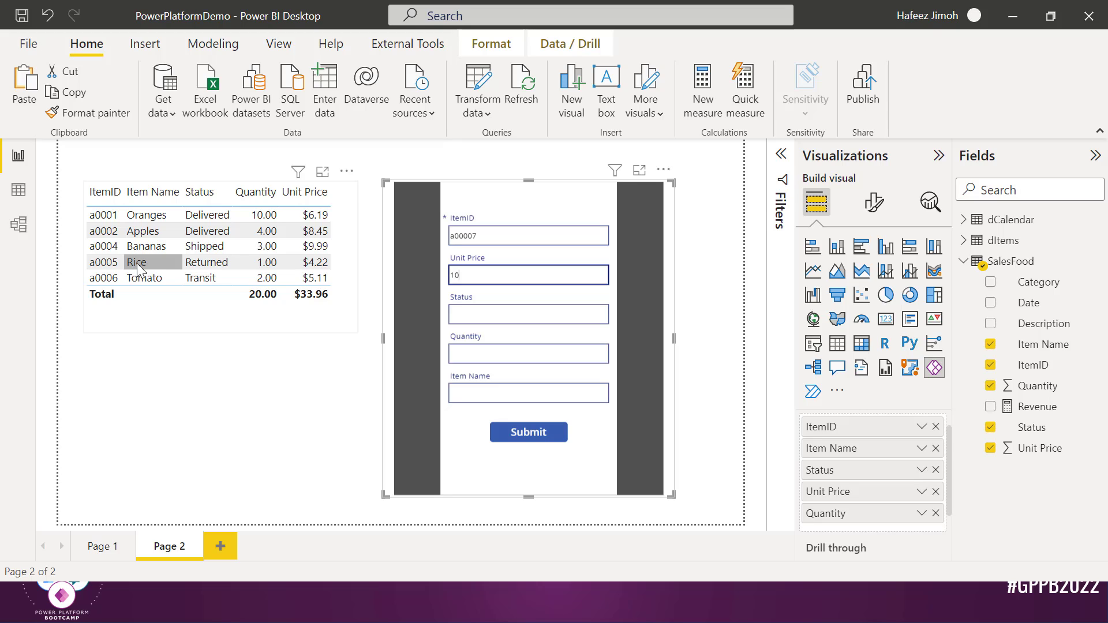
pyautogui.press('Tab')
pyautogui.write('D')
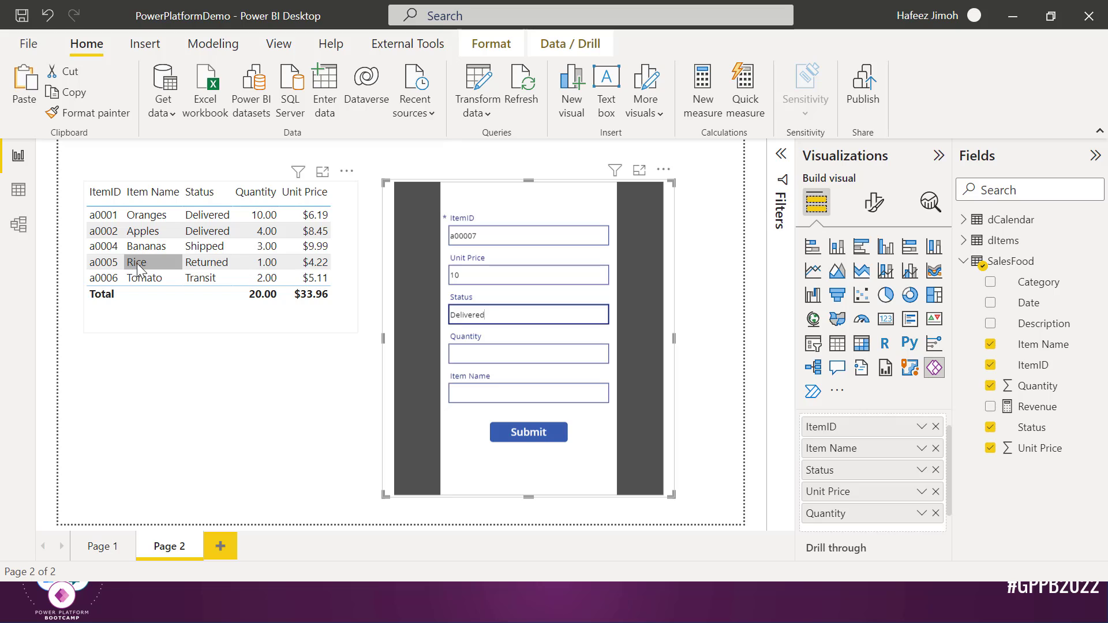
pyautogui.press('Tab')
pyautogui.write('1')
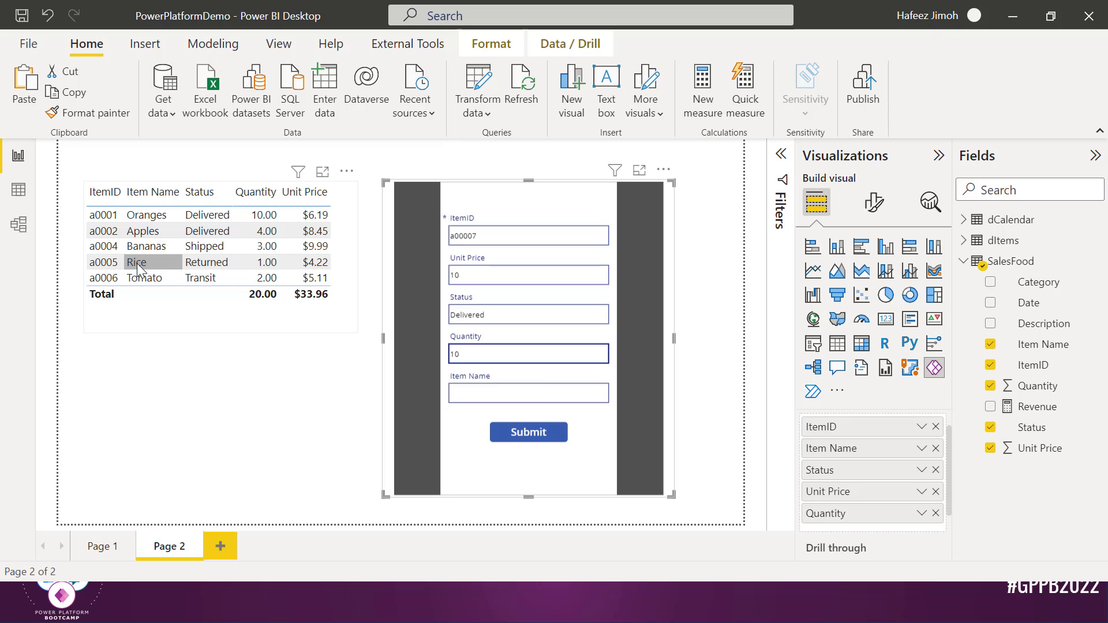
pyautogui.press('Tab')
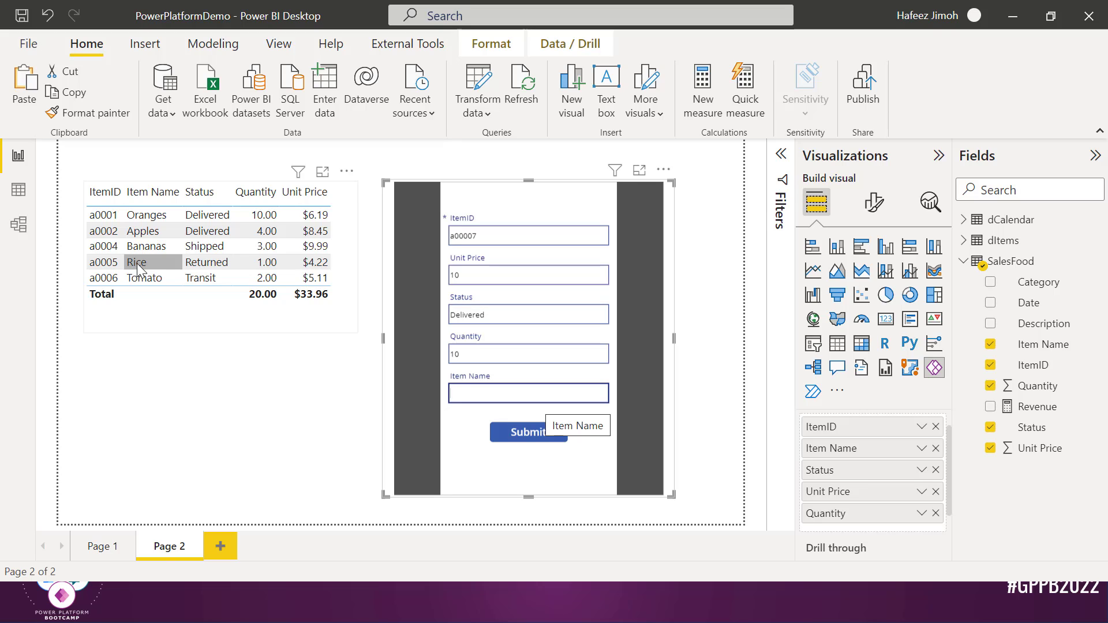
pyautogui.write('Avocado')
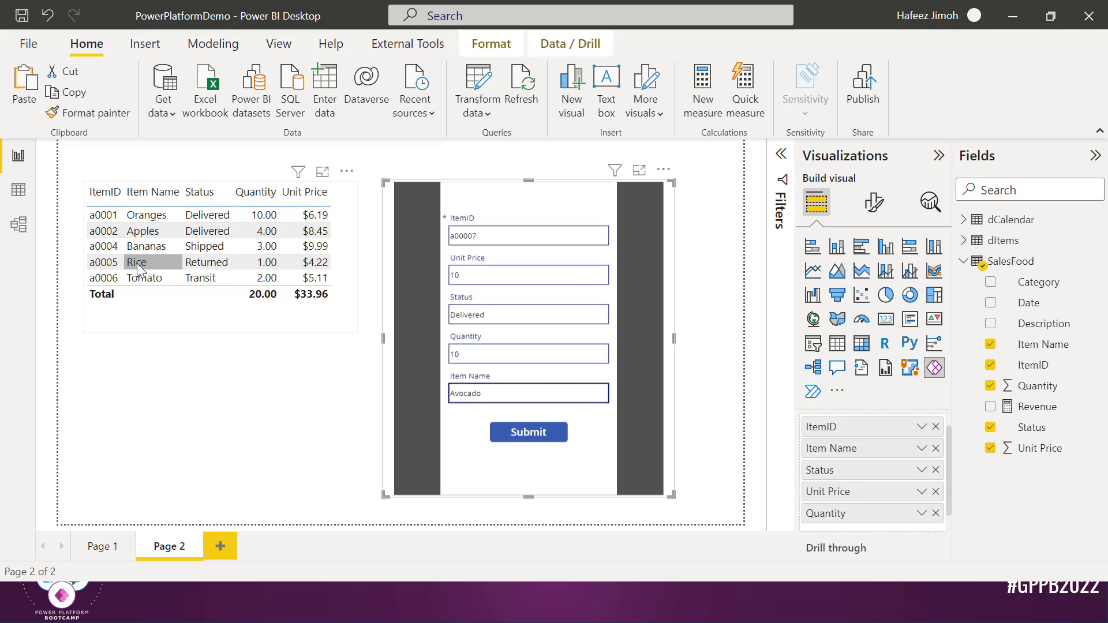
pyautogui.click(518, 445)
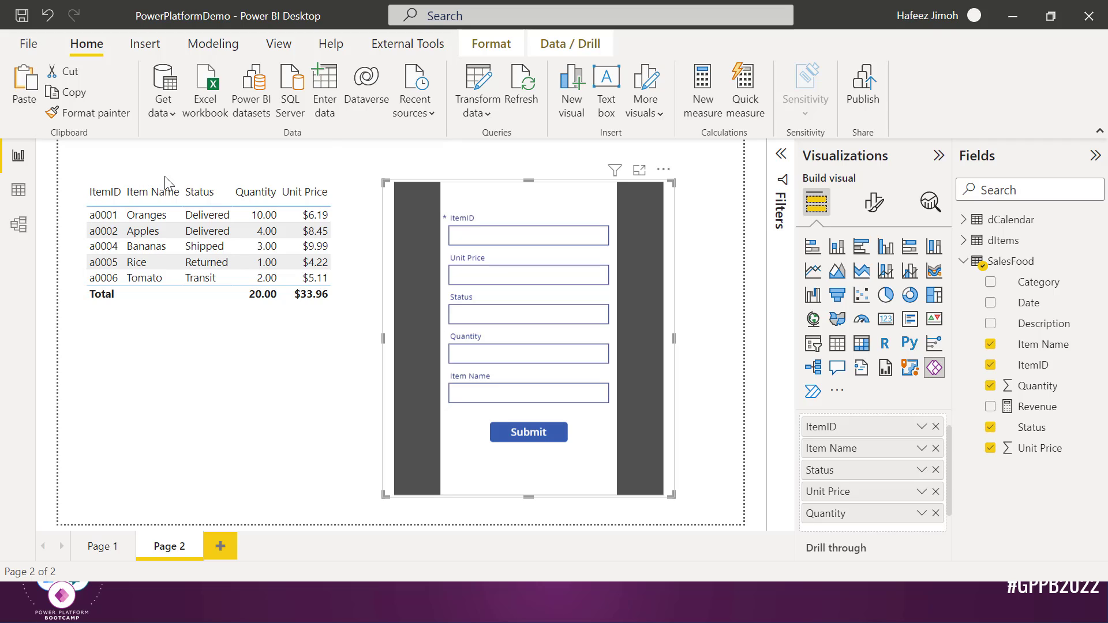
pyautogui.click(535, 107)
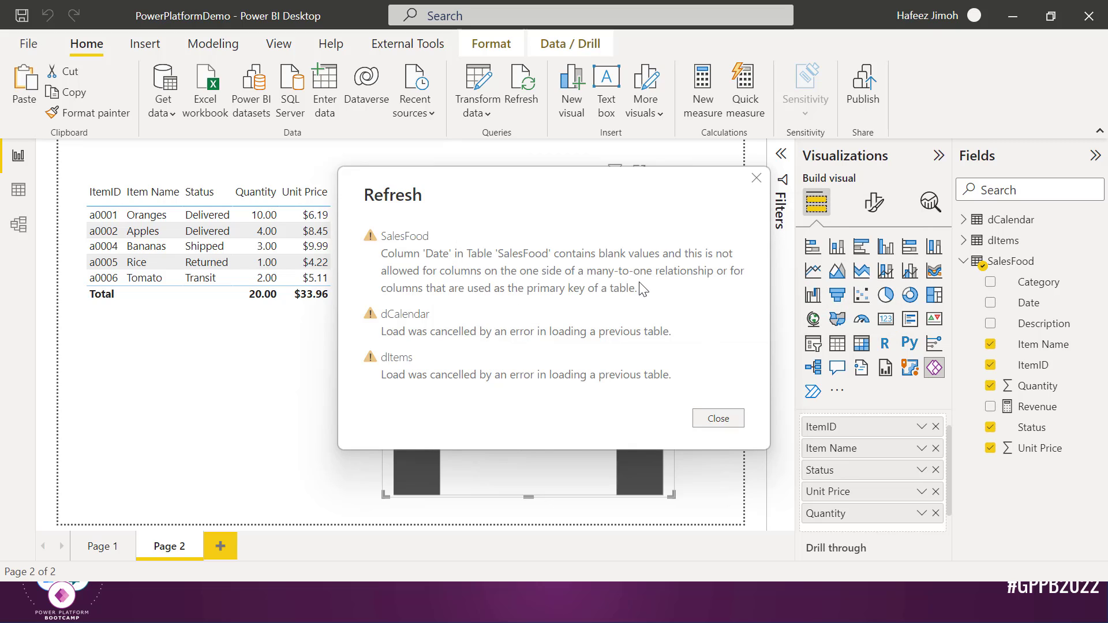
pyautogui.click(721, 423)
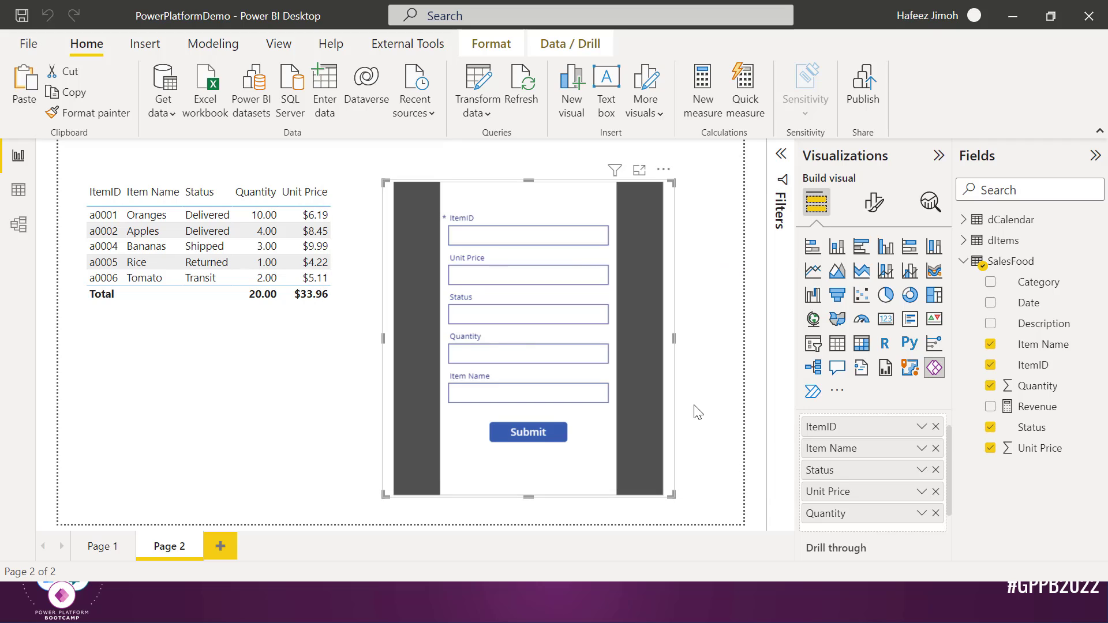
pyautogui.click(522, 243)
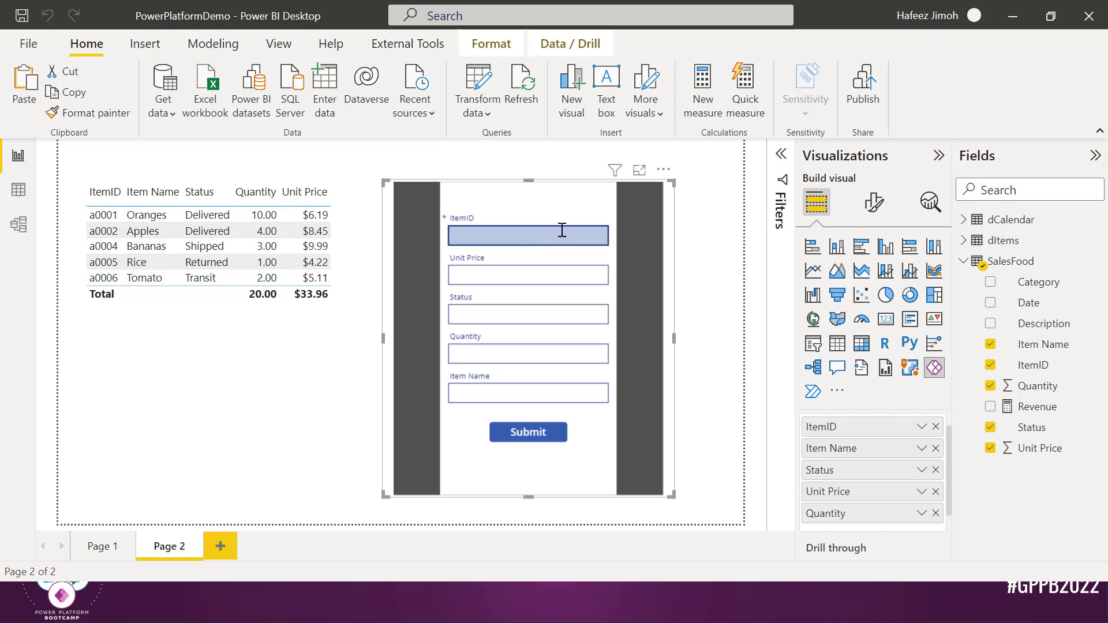
pyautogui.click(488, 97)
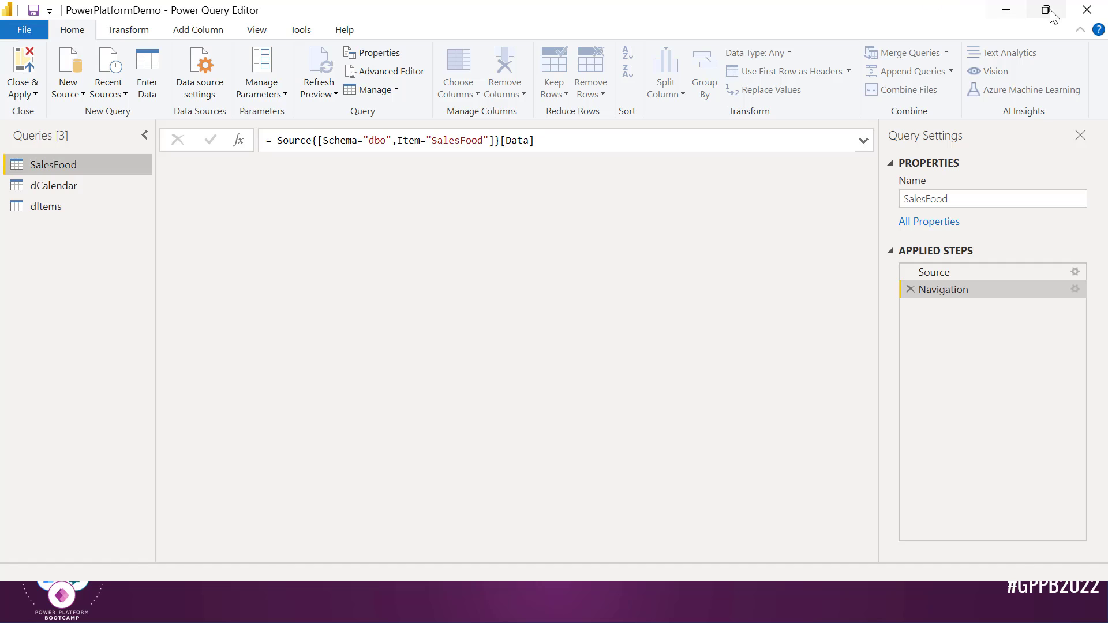
pyautogui.click(1087, 10)
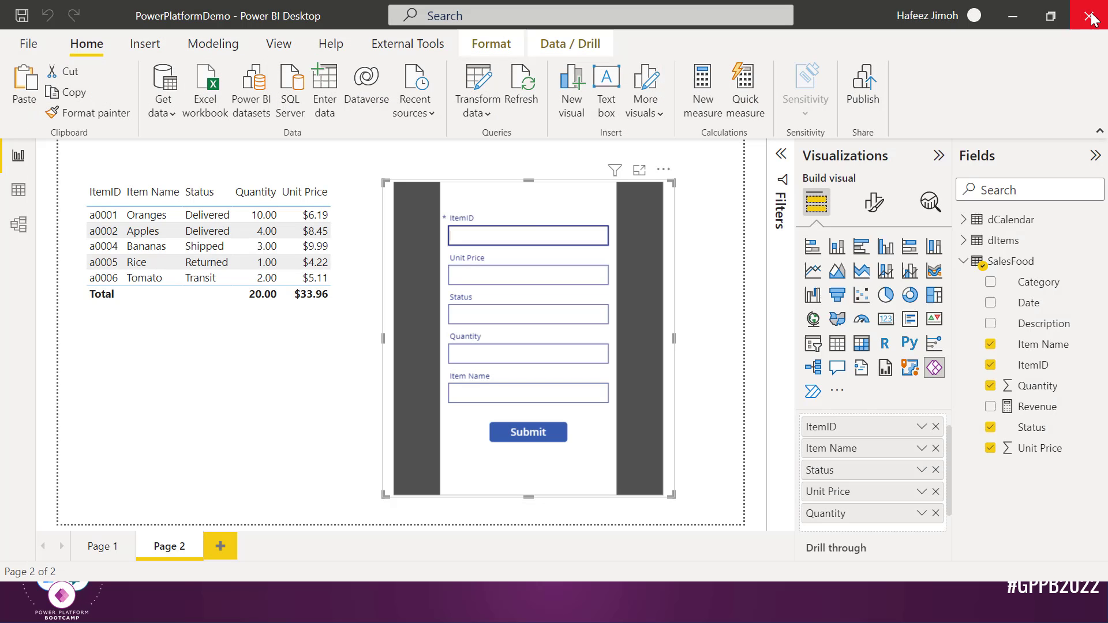
# Submit entry a000007 with unit price 1000, status Delivered, quantity 1000 and item name 'Avodado'
pyautogui.click(522, 231)
pyautogui.write('a0')
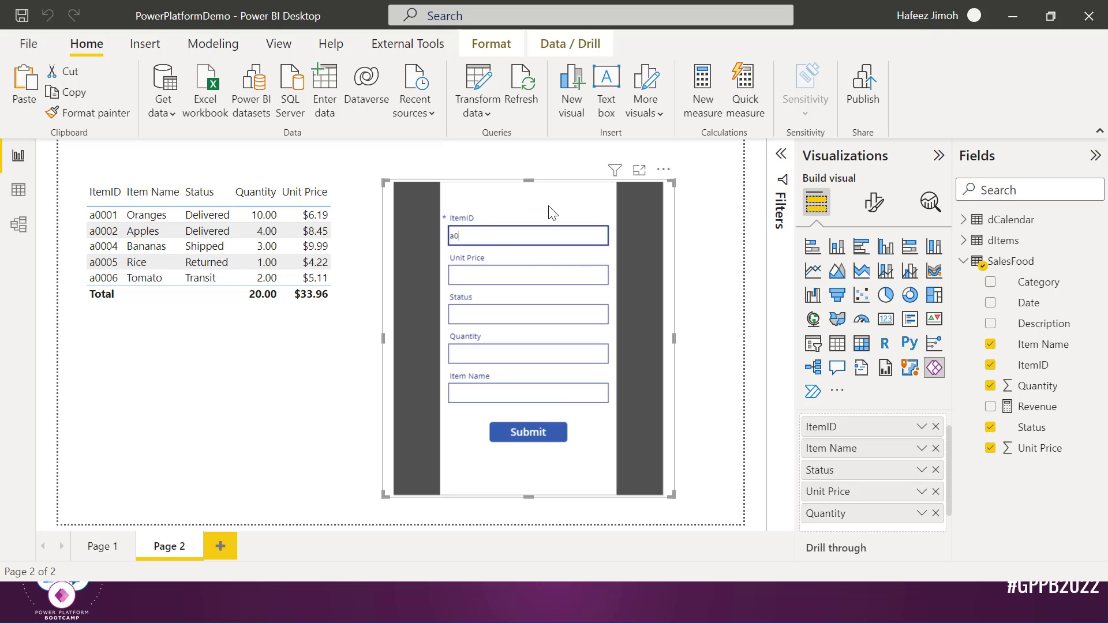
pyautogui.write('00007')
pyautogui.press('Tab')
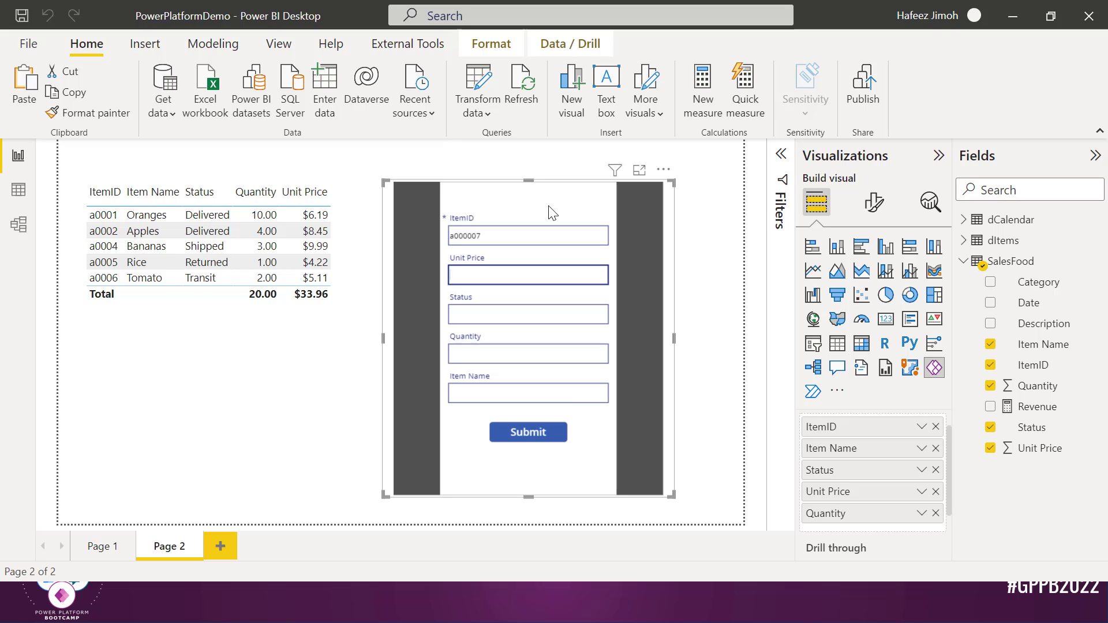
pyautogui.write('1000')
pyautogui.press('Tab')
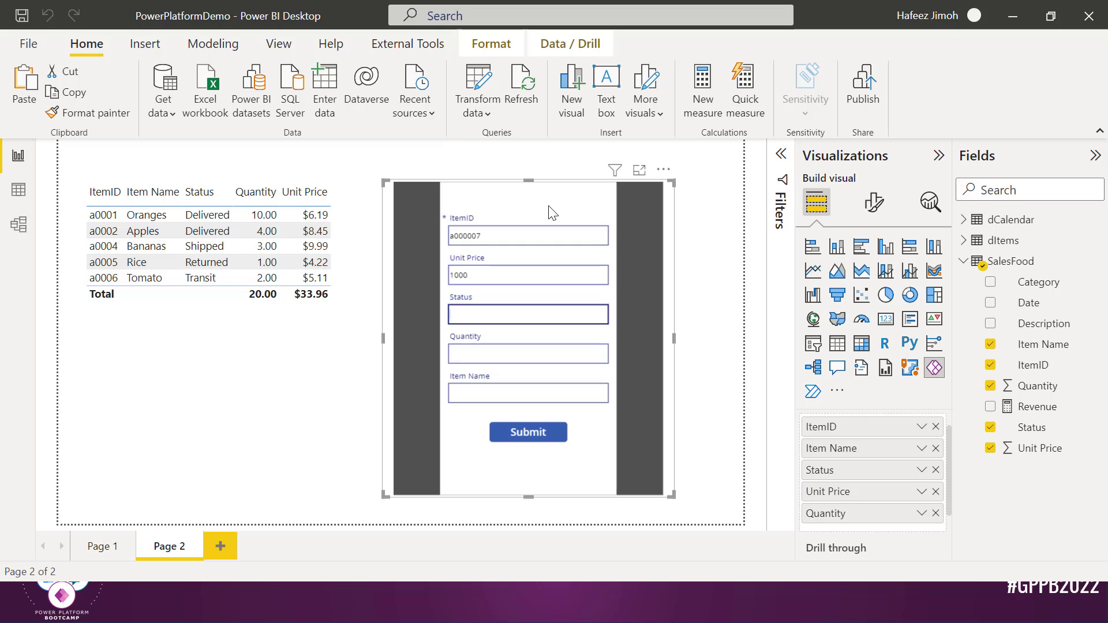
pyautogui.write('Delivered')
pyautogui.press('Tab')
pyautogui.write('1000')
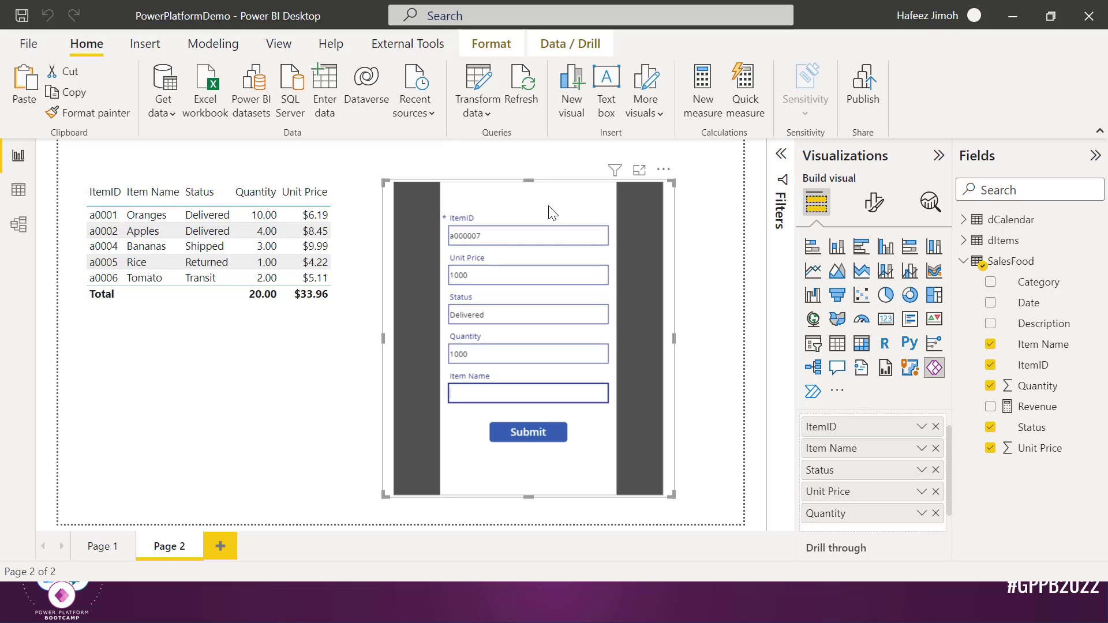
pyautogui.press('Tab')
pyautogui.write('Avod')
pyautogui.write('ado')
pyautogui.click(535, 437)
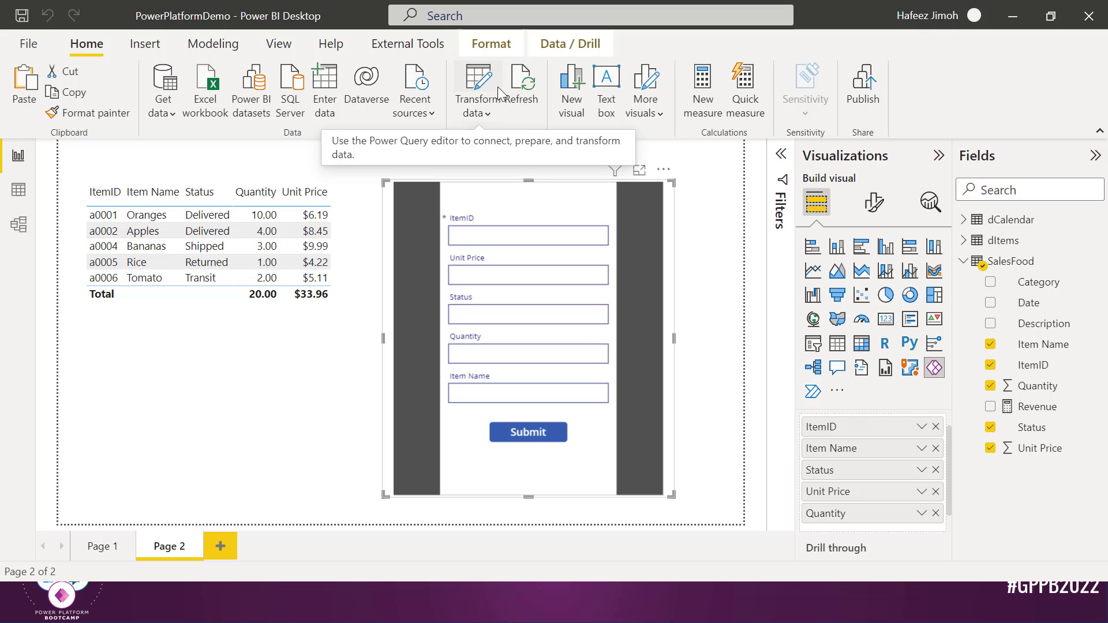
# Refresh the data again, dismiss the blank-Date error, and switch to Model view
pyautogui.click(515, 92)
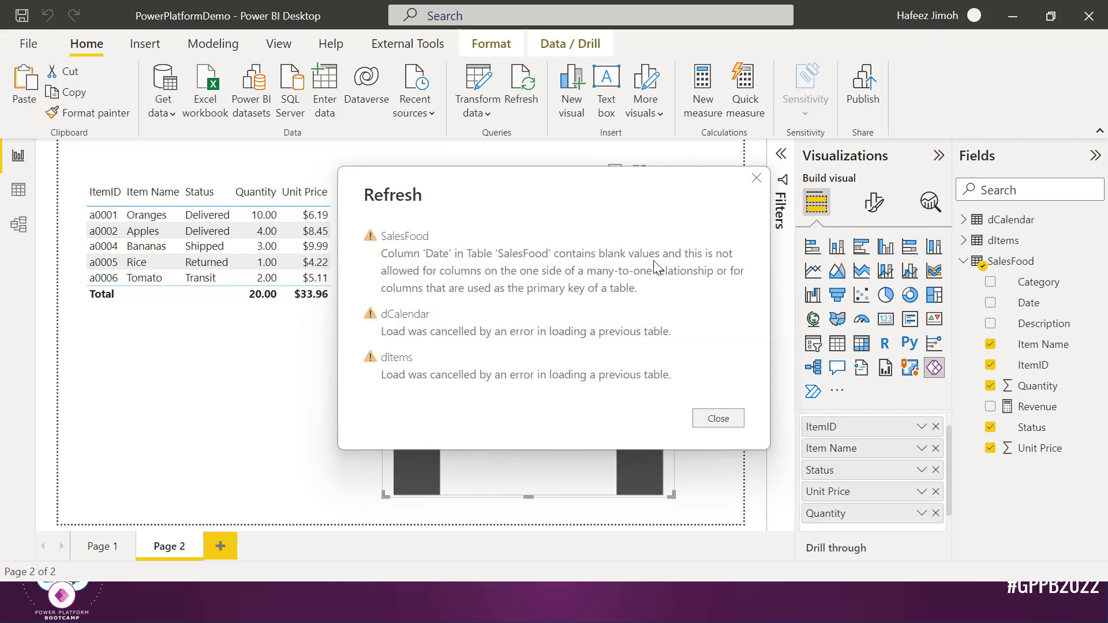
pyautogui.click(757, 179)
pyautogui.click(29, 230)
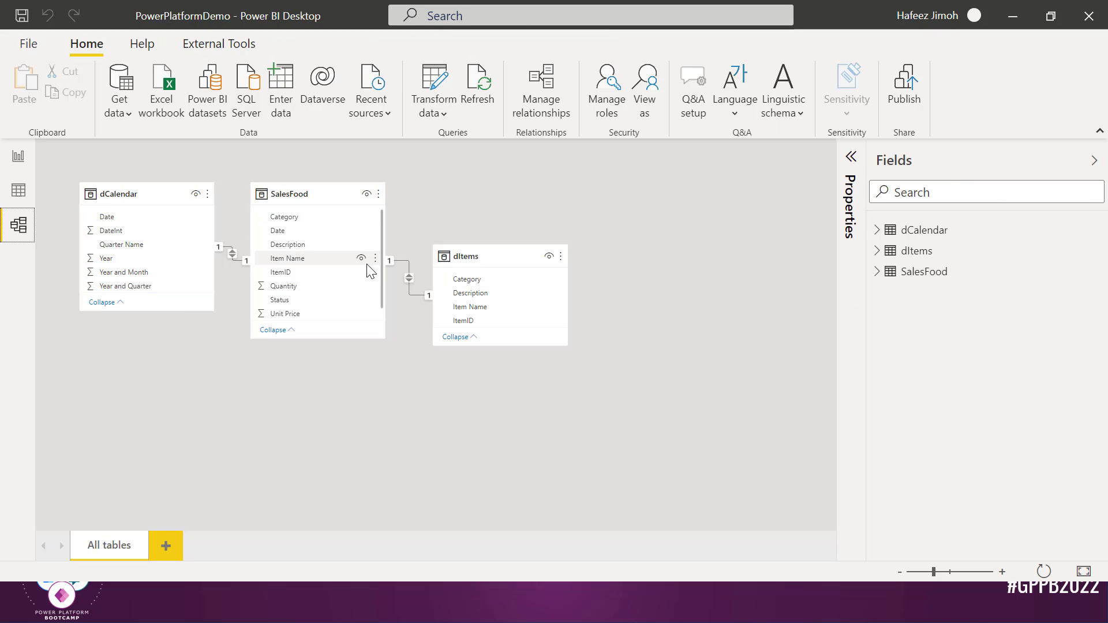
# Delete the dCalendar–SalesFood Date relationship and view dCalendar's rows in Data view
pyautogui.click(241, 264)
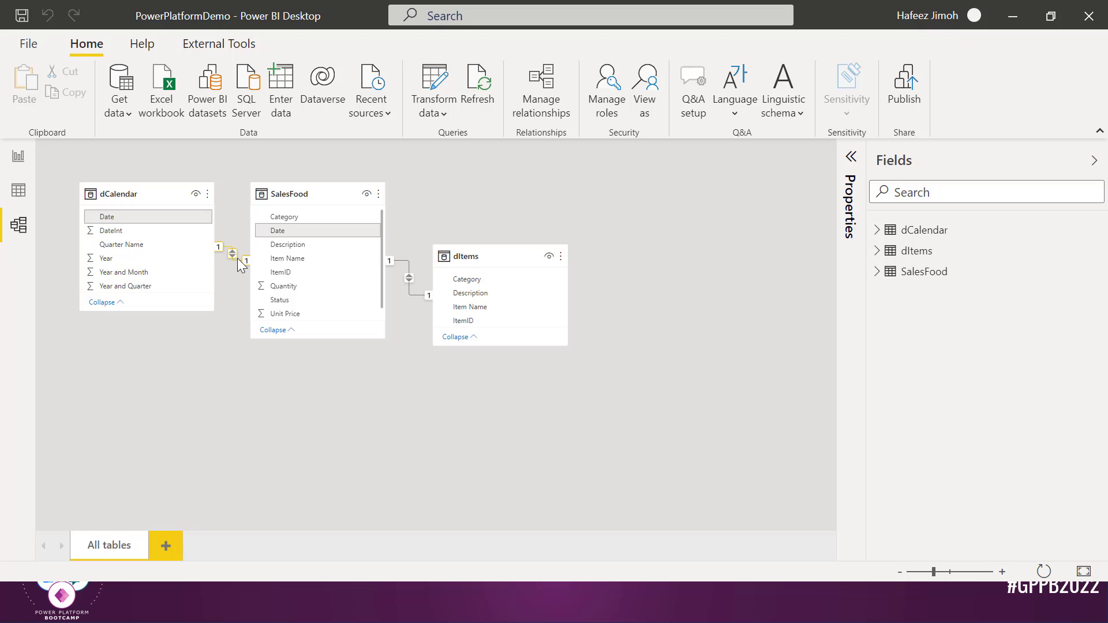
pyautogui.rightClick(237, 259)
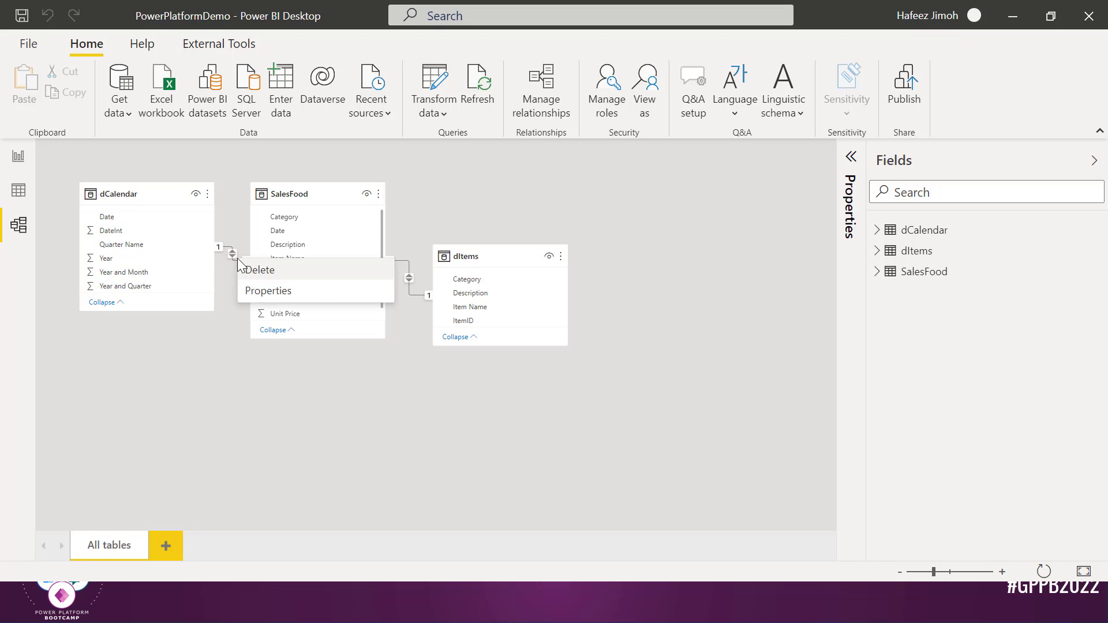
pyautogui.click(312, 273)
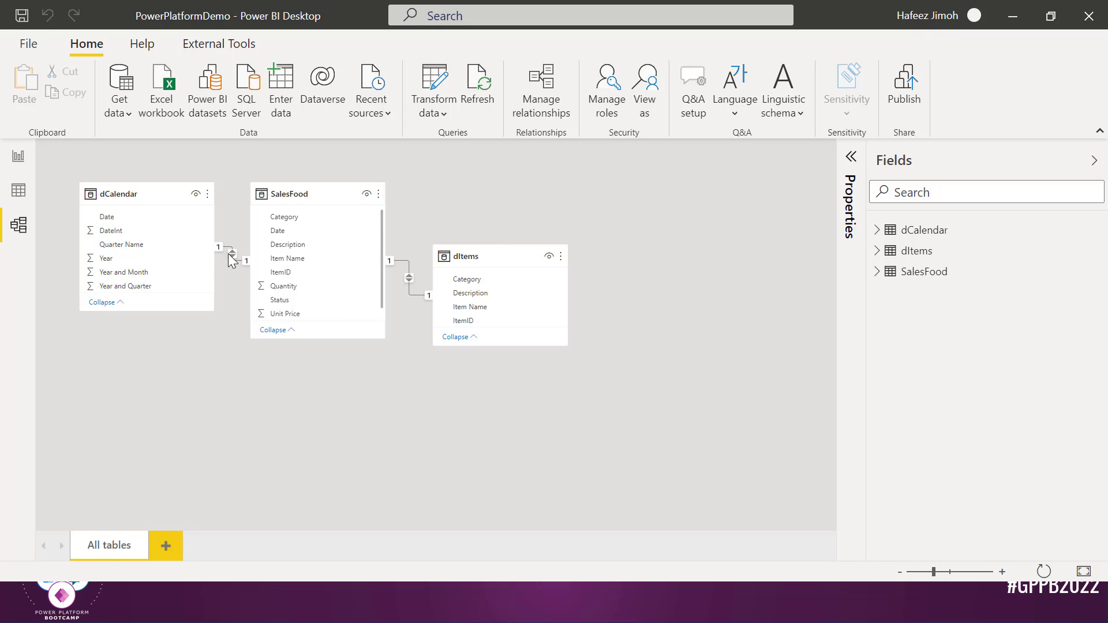
pyautogui.press('Delete')
pyautogui.click(647, 330)
pyautogui.click(19, 190)
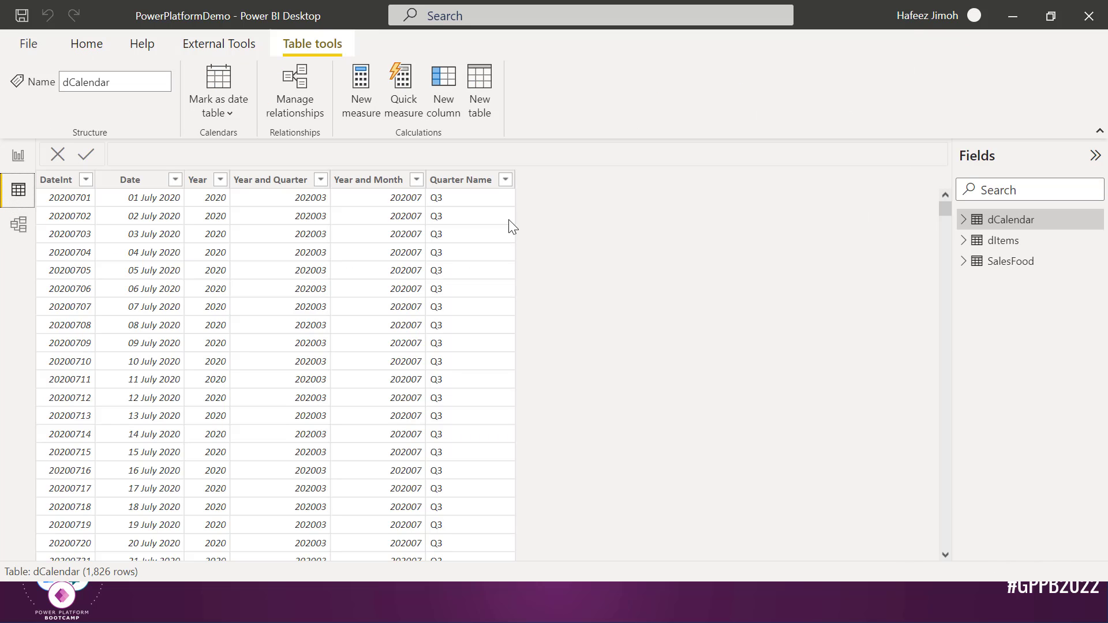
pyautogui.click(1032, 241)
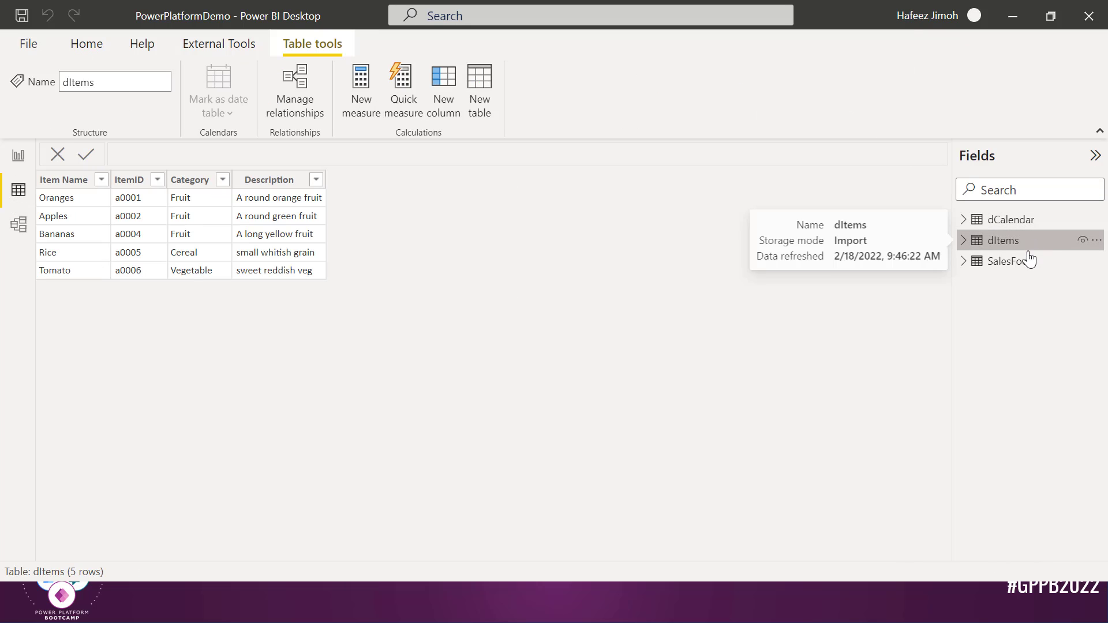
pyautogui.click(14, 155)
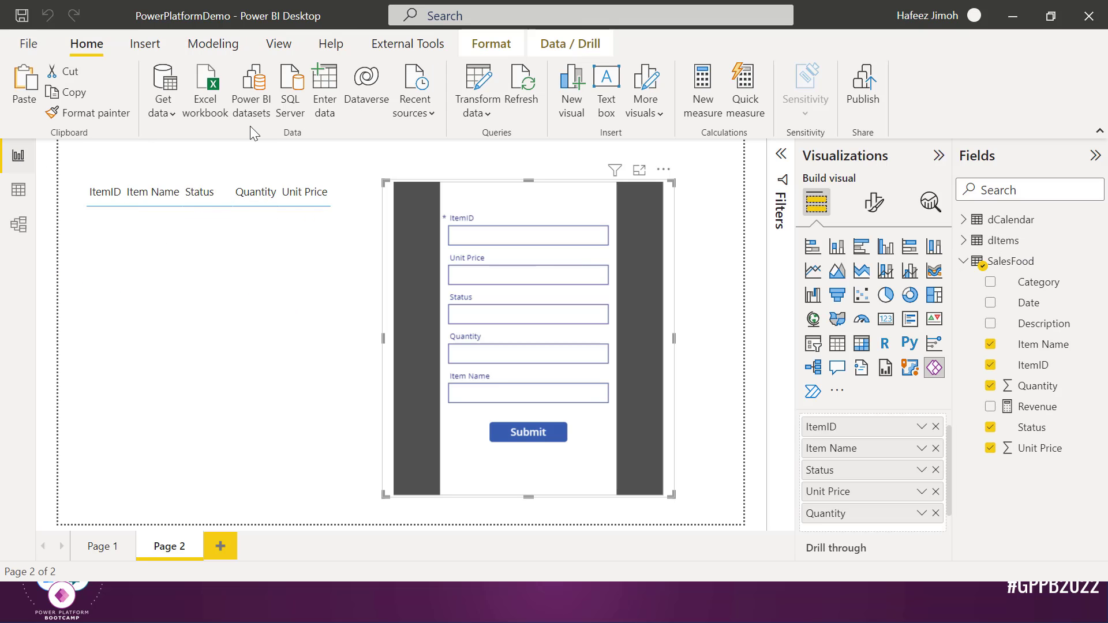
pyautogui.click(526, 92)
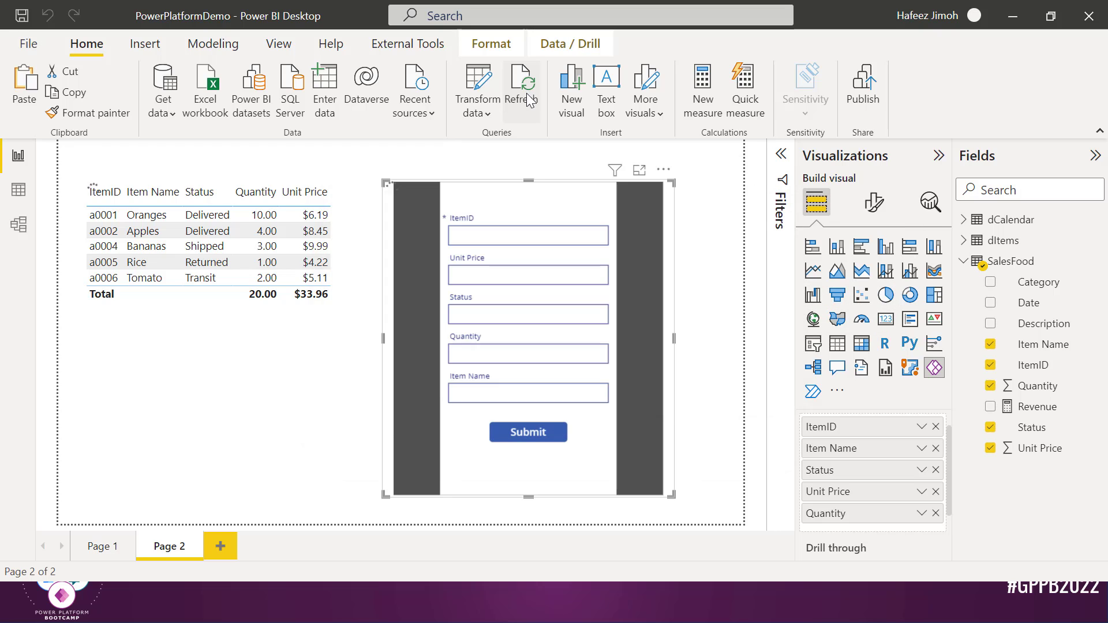
pyautogui.click(325, 341)
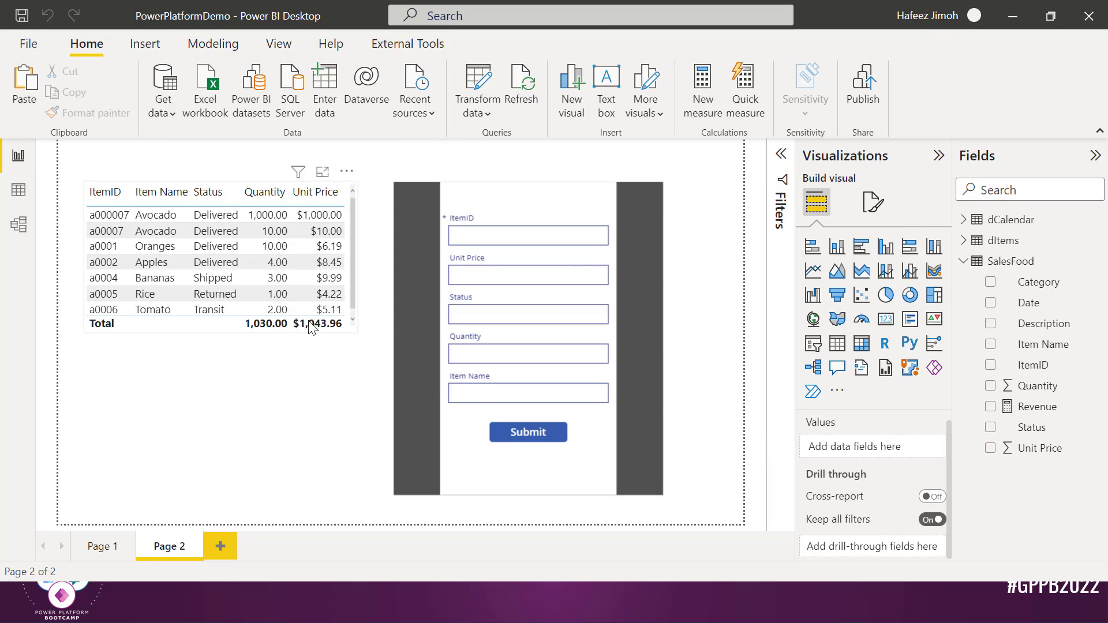
pyautogui.click(354, 328)
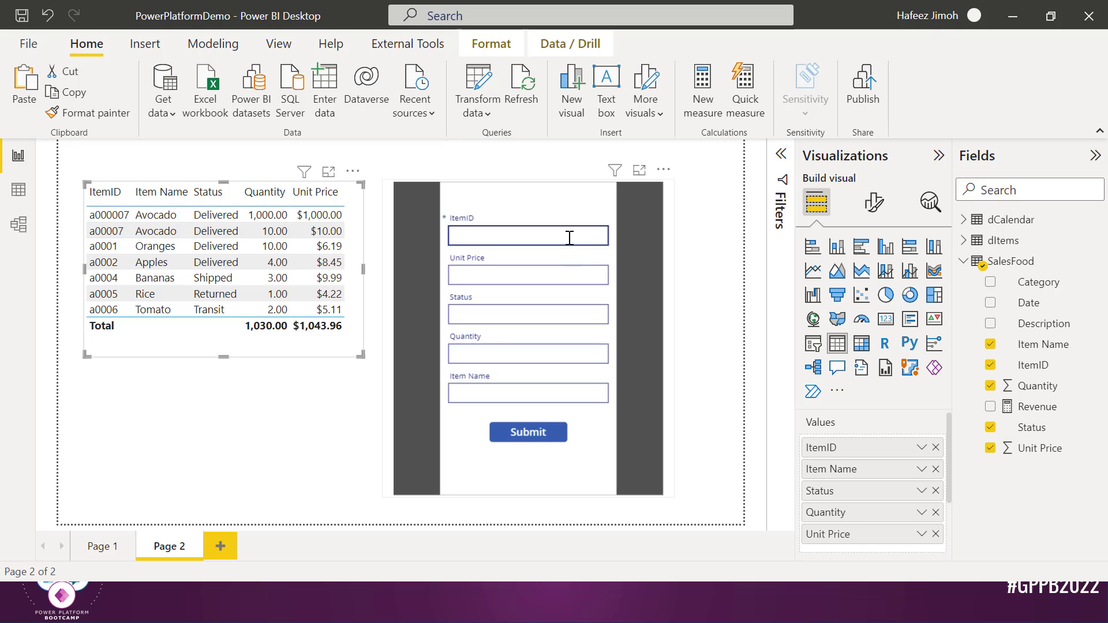
# Submit Biscuit item b00001 at unit price 100, then refresh so it appears in the table
pyautogui.click(585, 226)
pyautogui.write('b000')
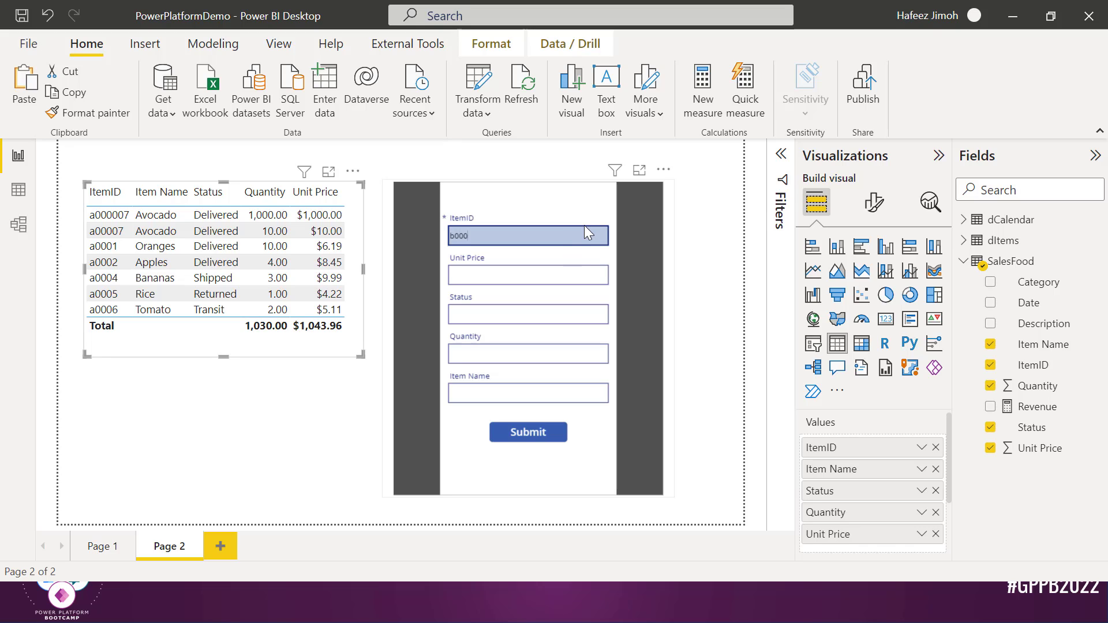
pyautogui.write('01')
pyautogui.press('Tab')
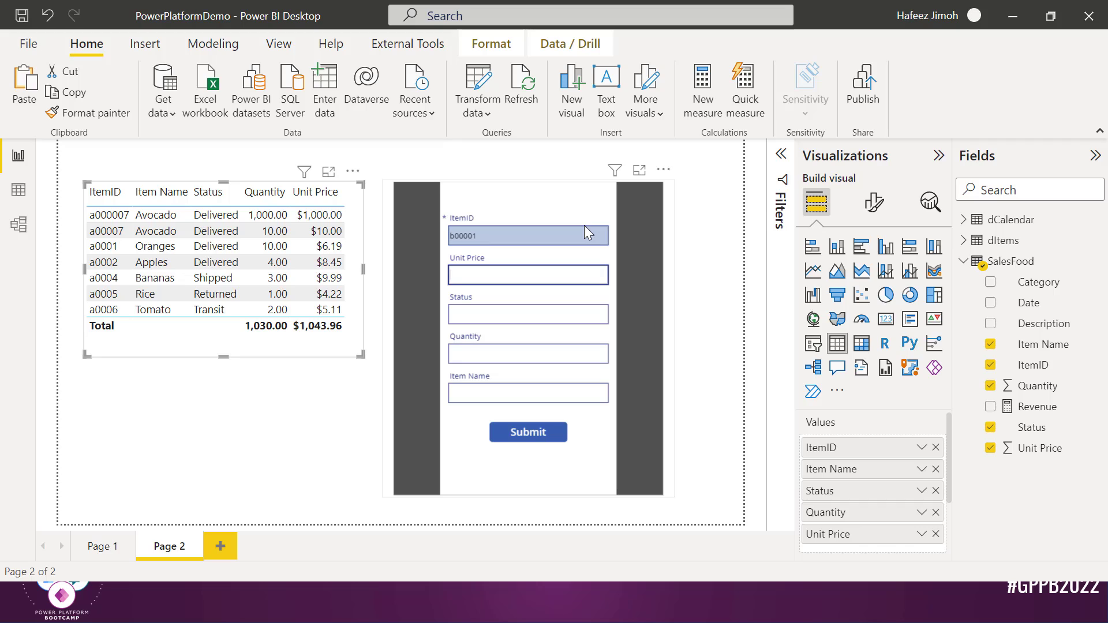
pyautogui.write('100')
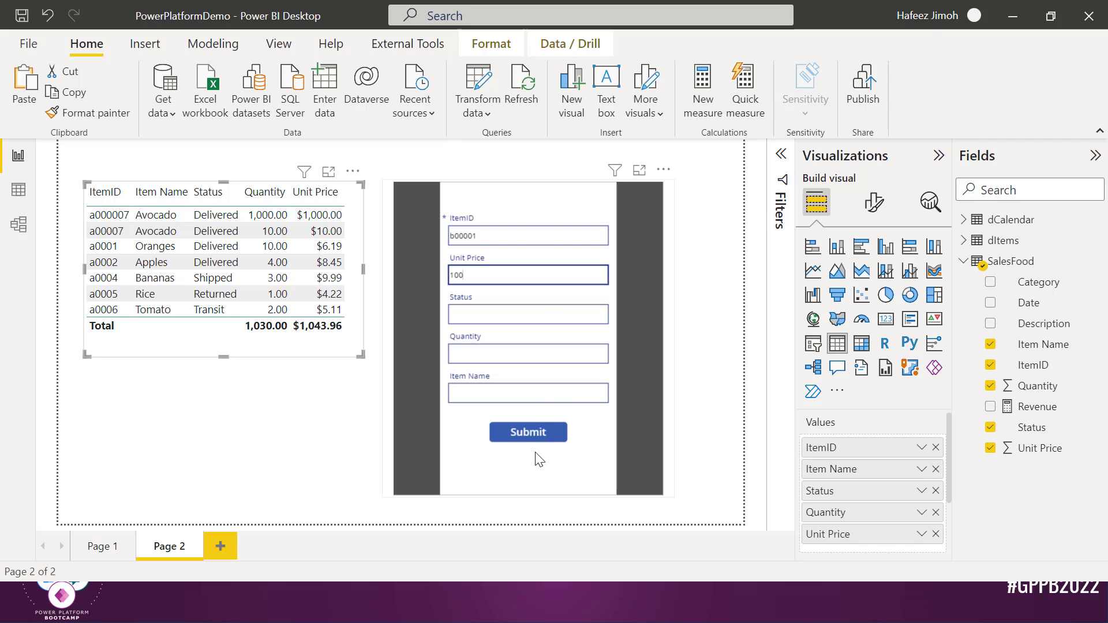
pyautogui.click(544, 393)
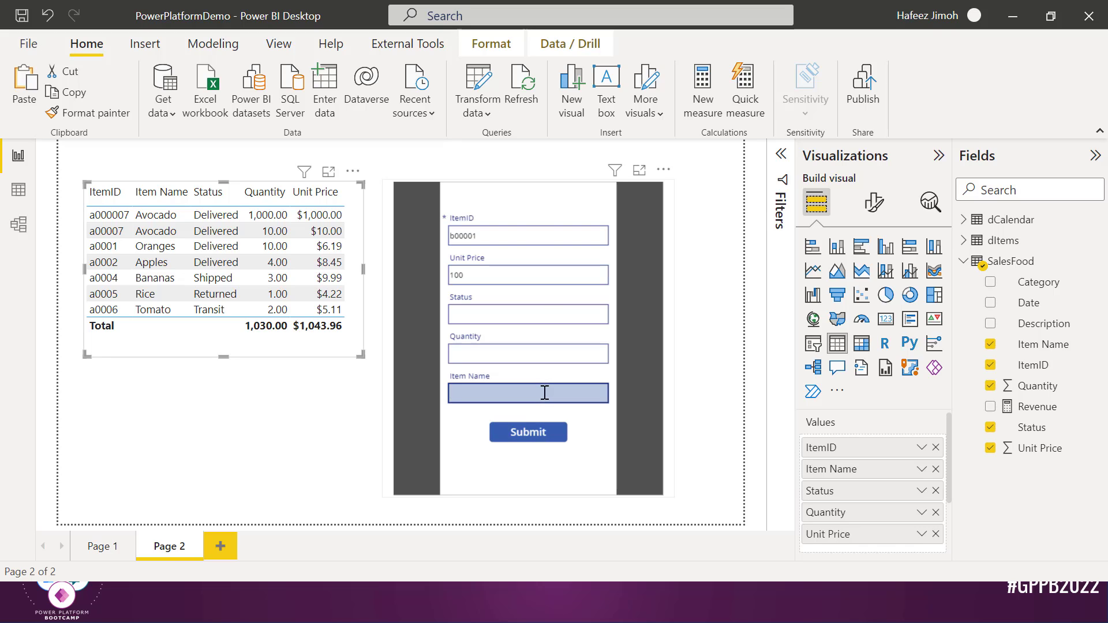
pyautogui.write('Biscuit')
pyautogui.click(546, 358)
pyautogui.write('100')
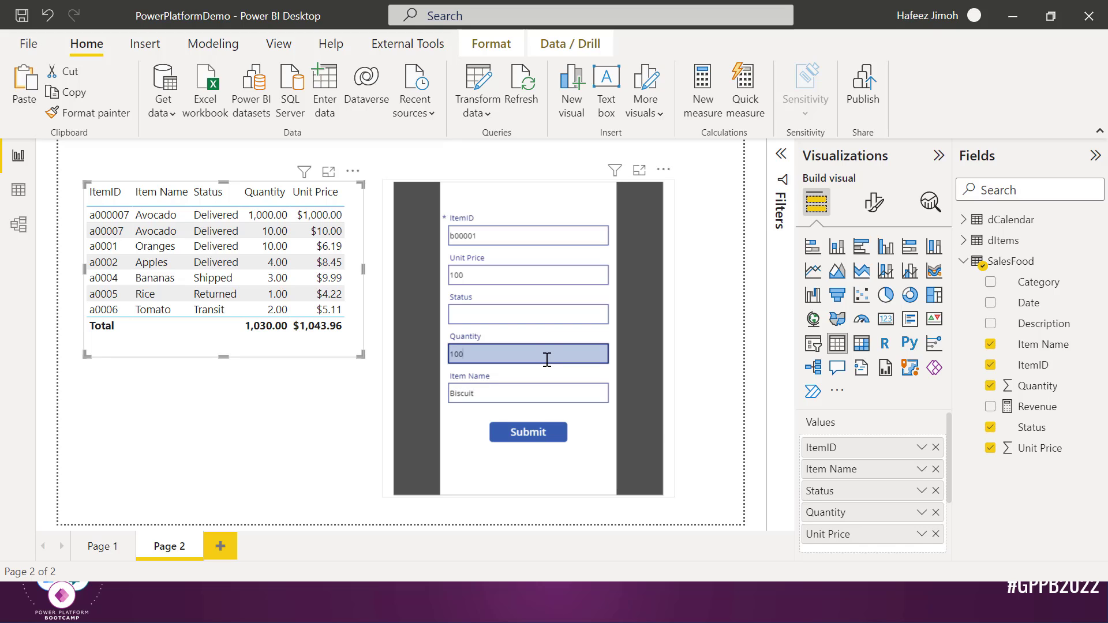
pyautogui.click(549, 312)
pyautogui.write('1')
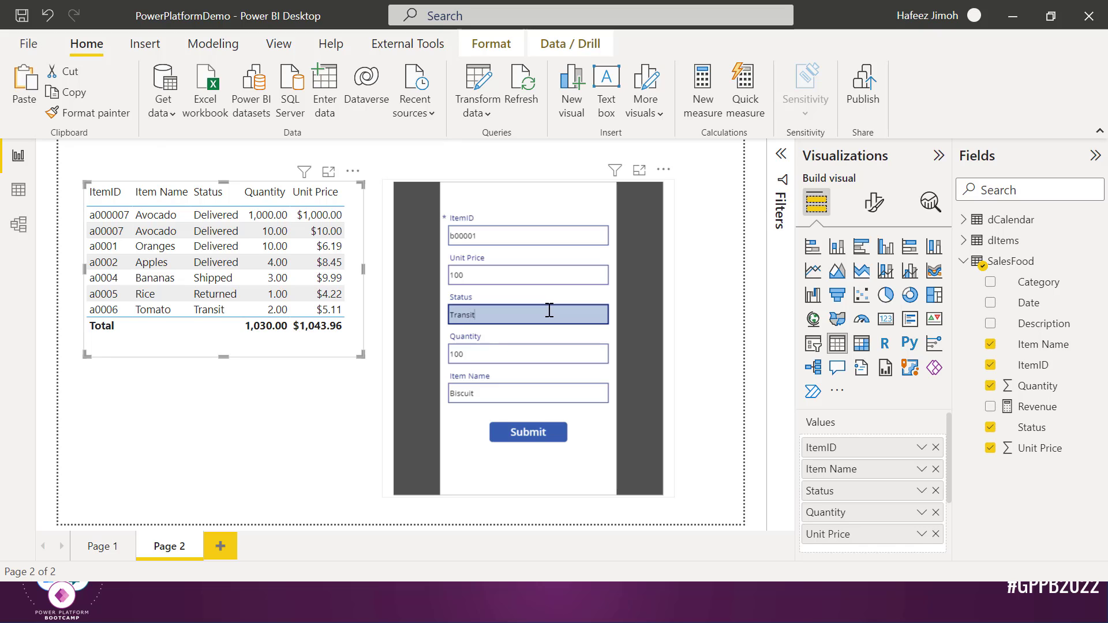
pyautogui.click(532, 433)
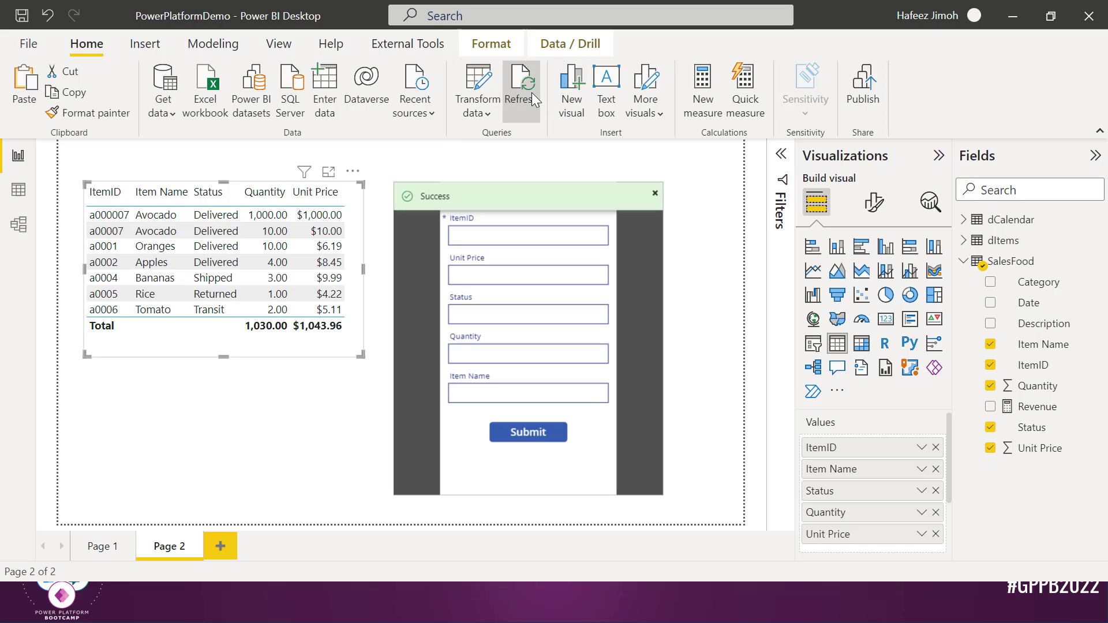
pyautogui.click(519, 81)
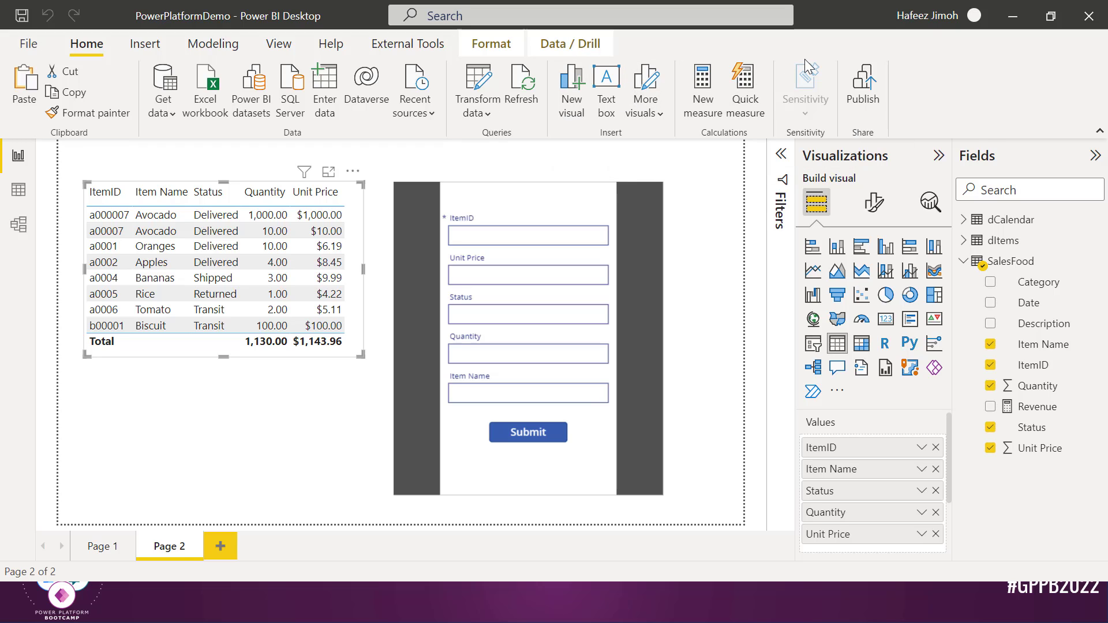
# Save and publish PowerPlatformDemo.pbix to the chosen workspace, then open it in Power BI service
pyautogui.click(855, 83)
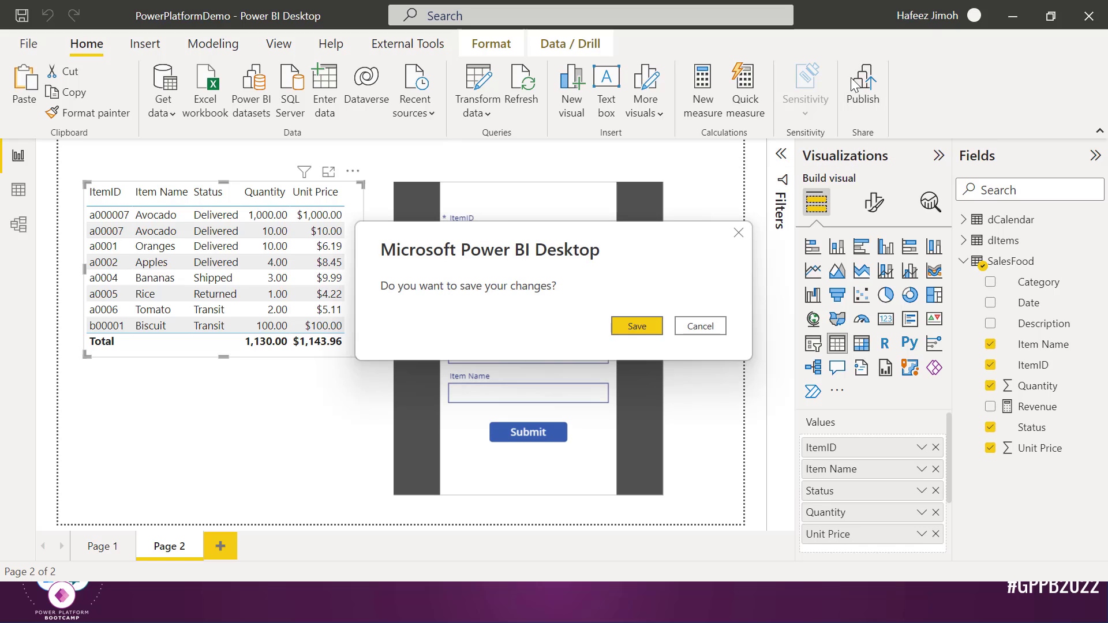
pyautogui.click(633, 324)
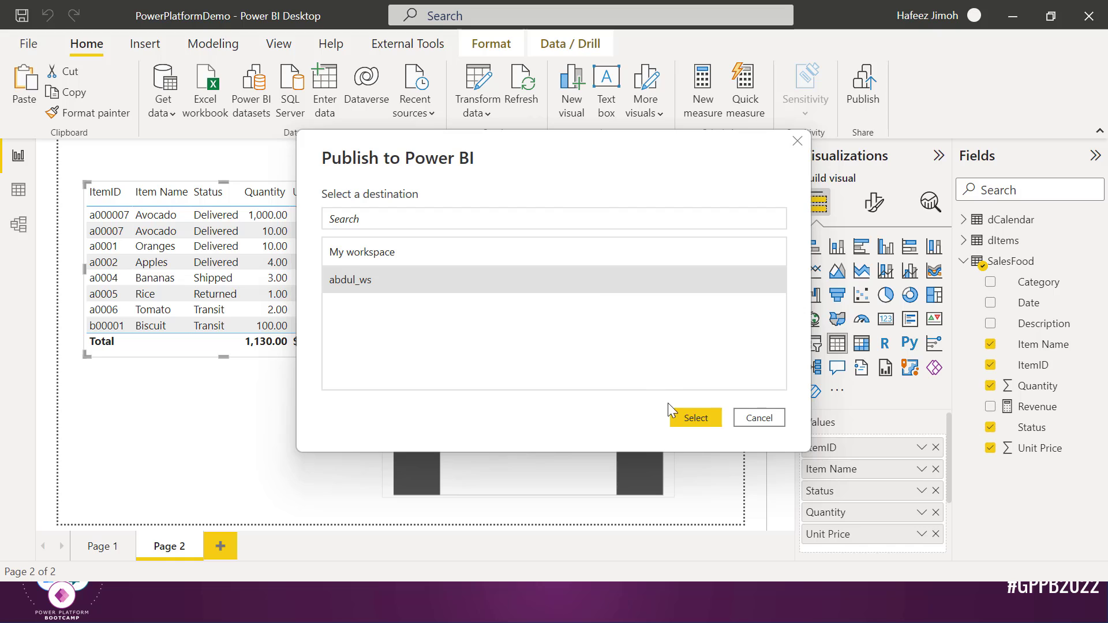
pyautogui.click(689, 416)
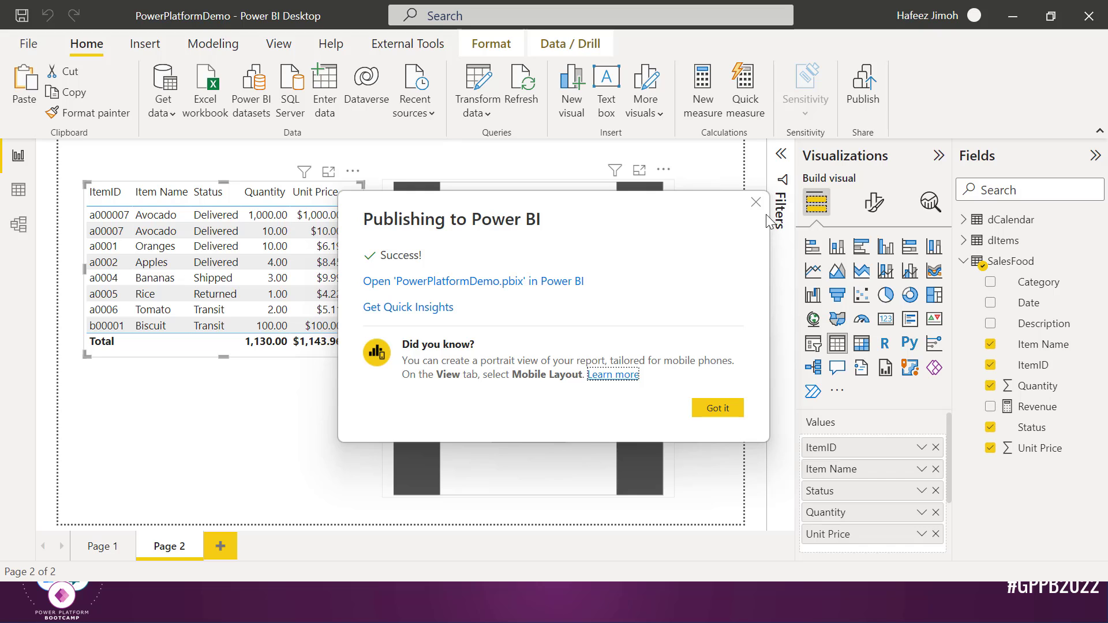
pyautogui.click(576, 280)
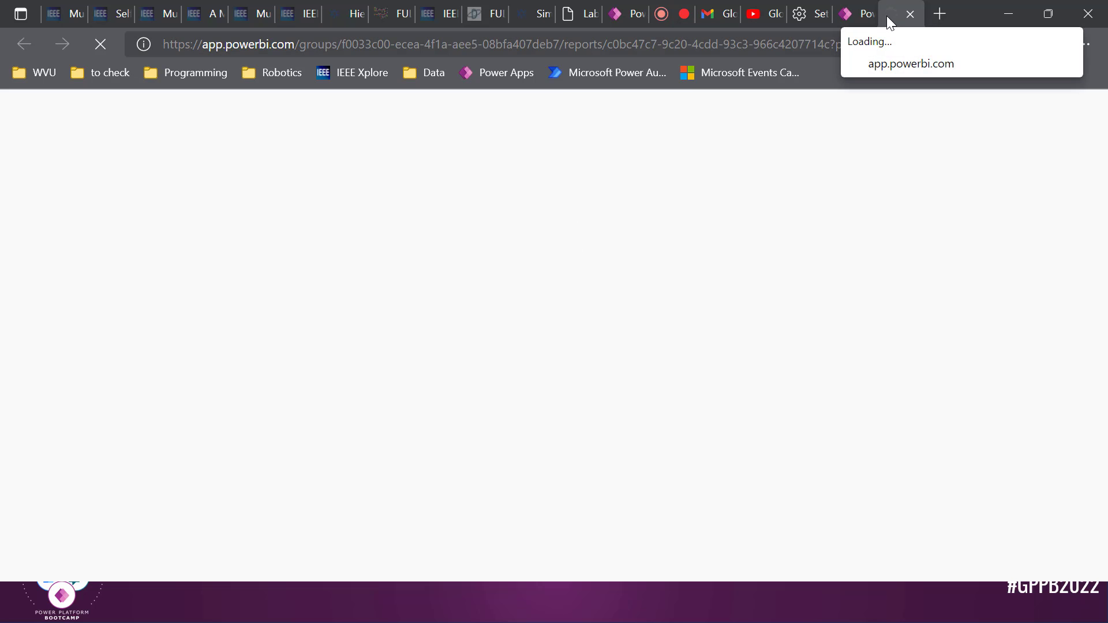
# Switch back to Power Apps Studio and select the Submit button
pyautogui.hotkey('alt', 'Tab')
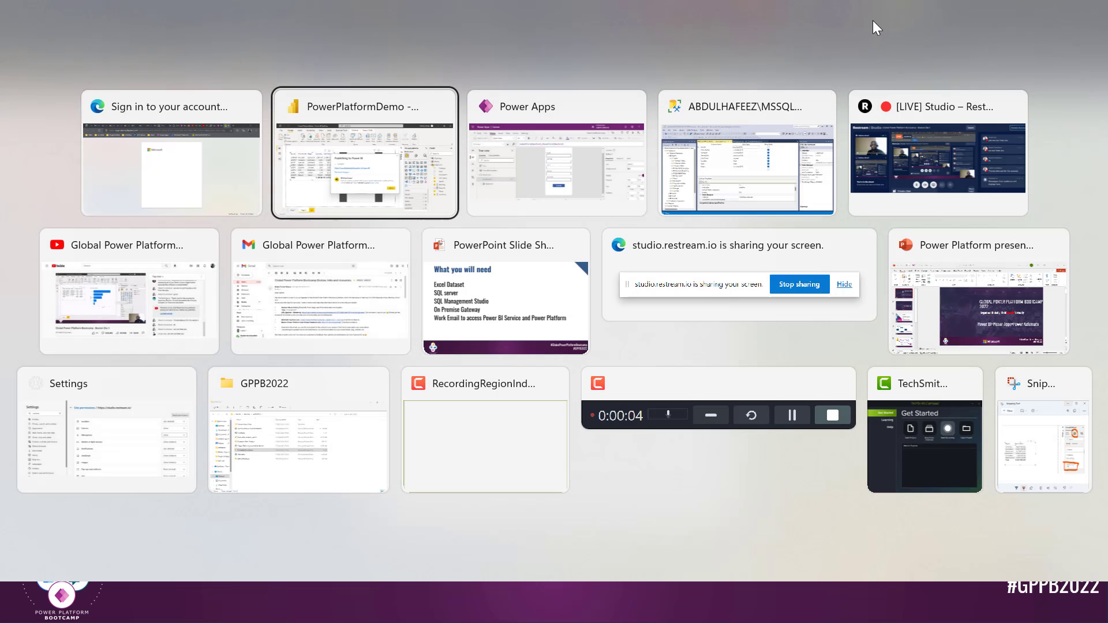
pyautogui.hotkey('alt', 'Tab')
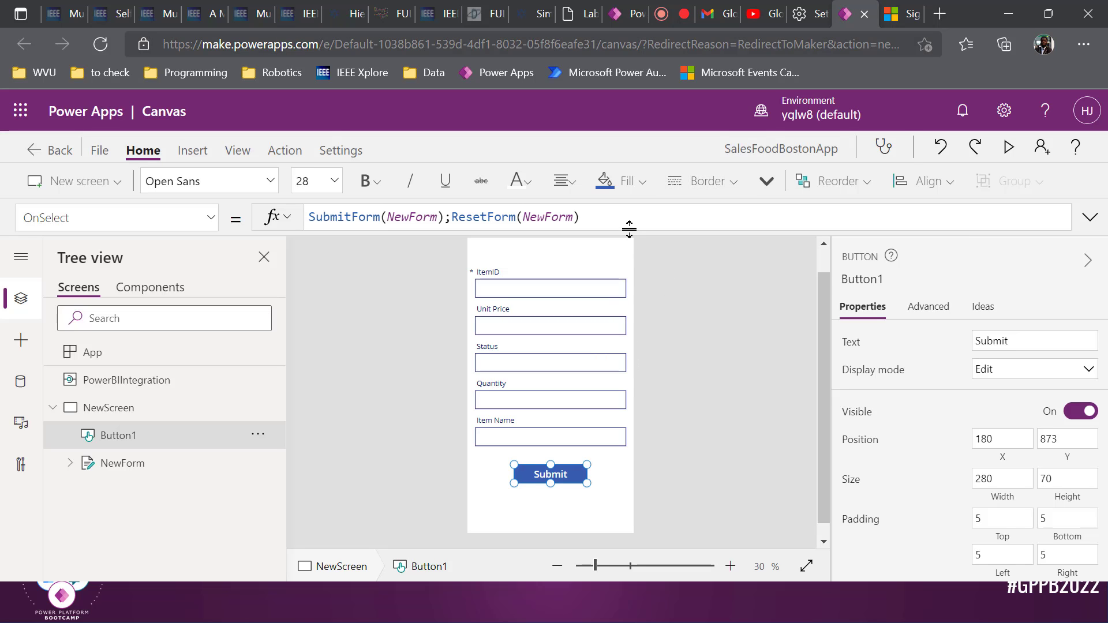
pyautogui.click(644, 219)
pyautogui.hotkey('ctrl', 'a')
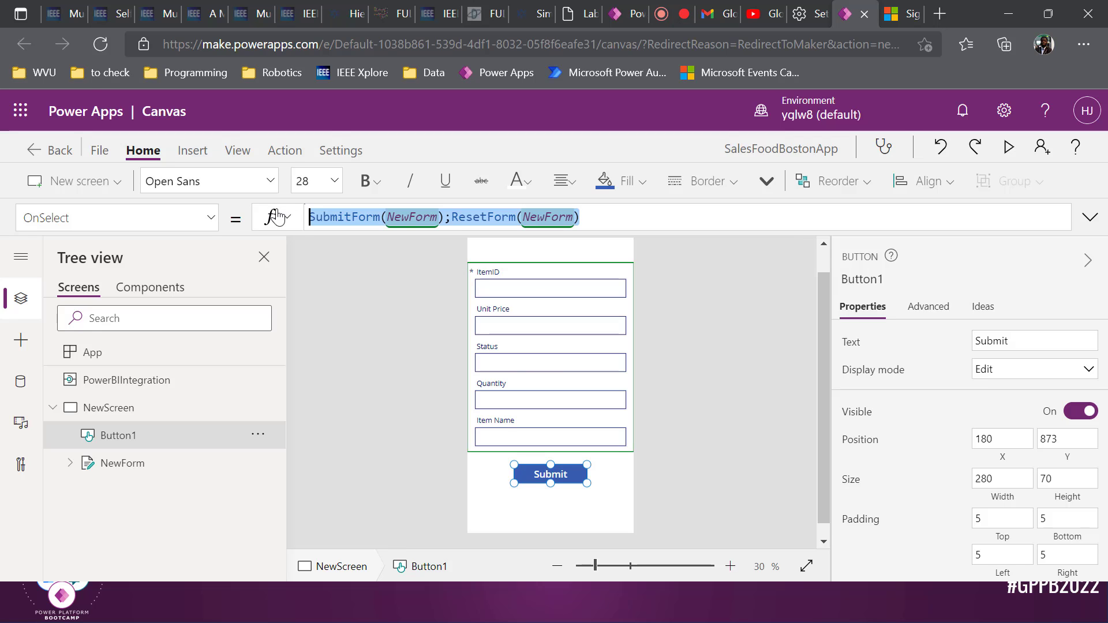
pyautogui.click(691, 424)
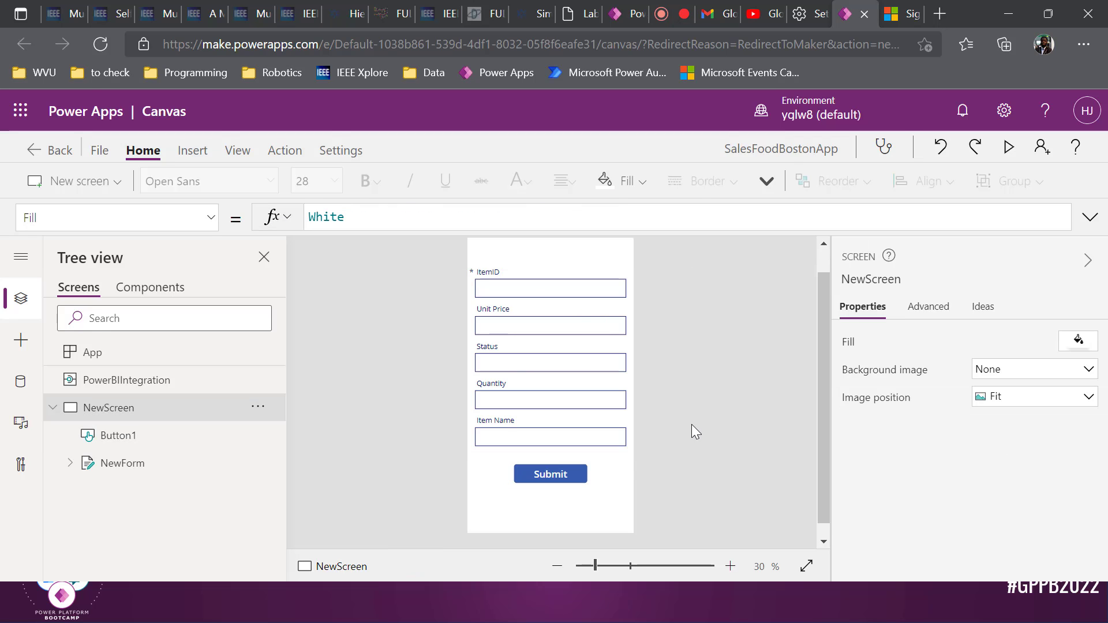
pyautogui.click(570, 471)
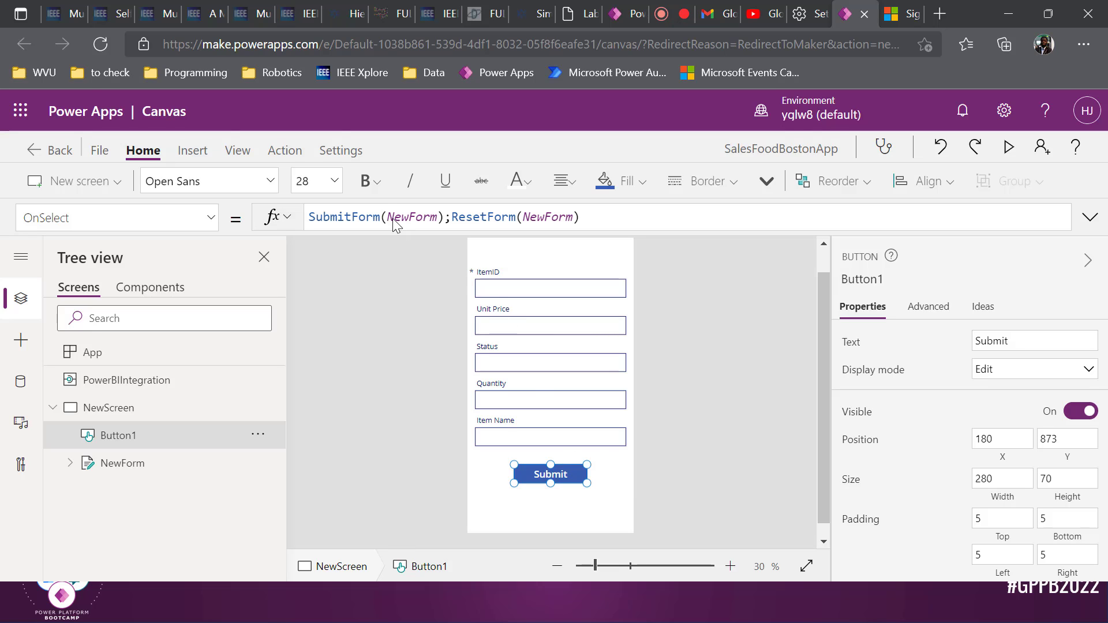
# Create a new Power Automate flow for the button from Action > Power Automate
pyautogui.click(303, 151)
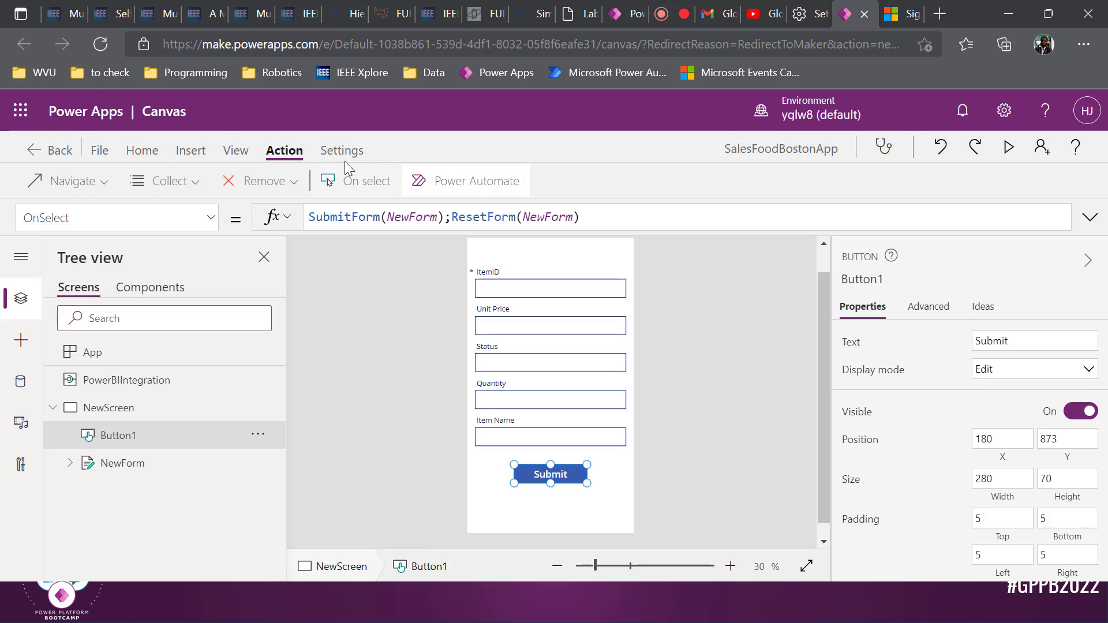
pyautogui.click(456, 181)
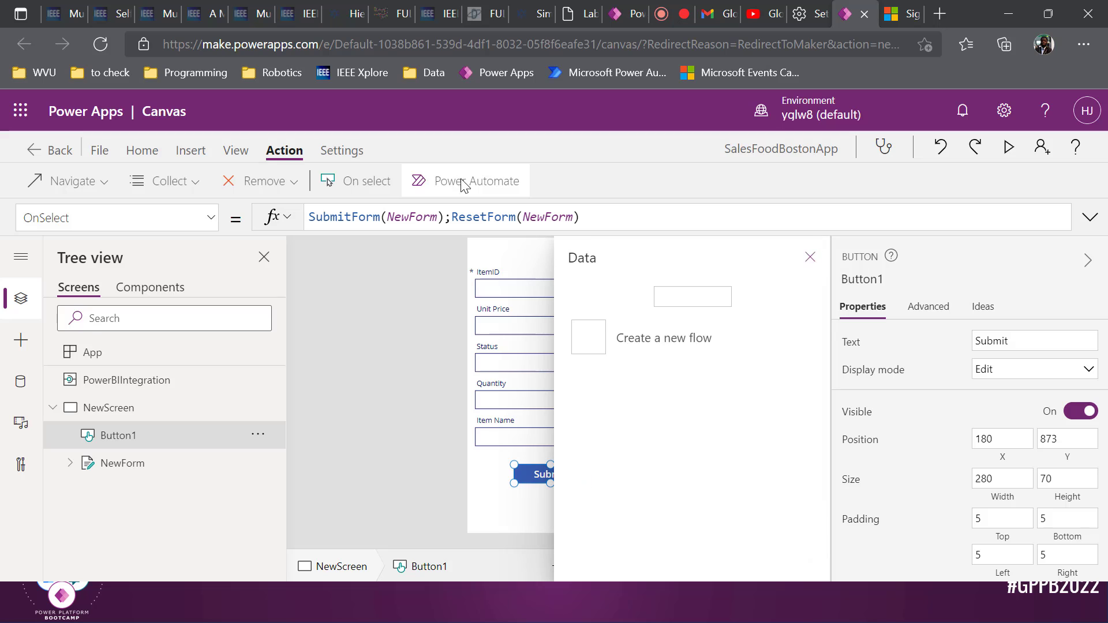
pyautogui.scroll(-8, 682, 477)
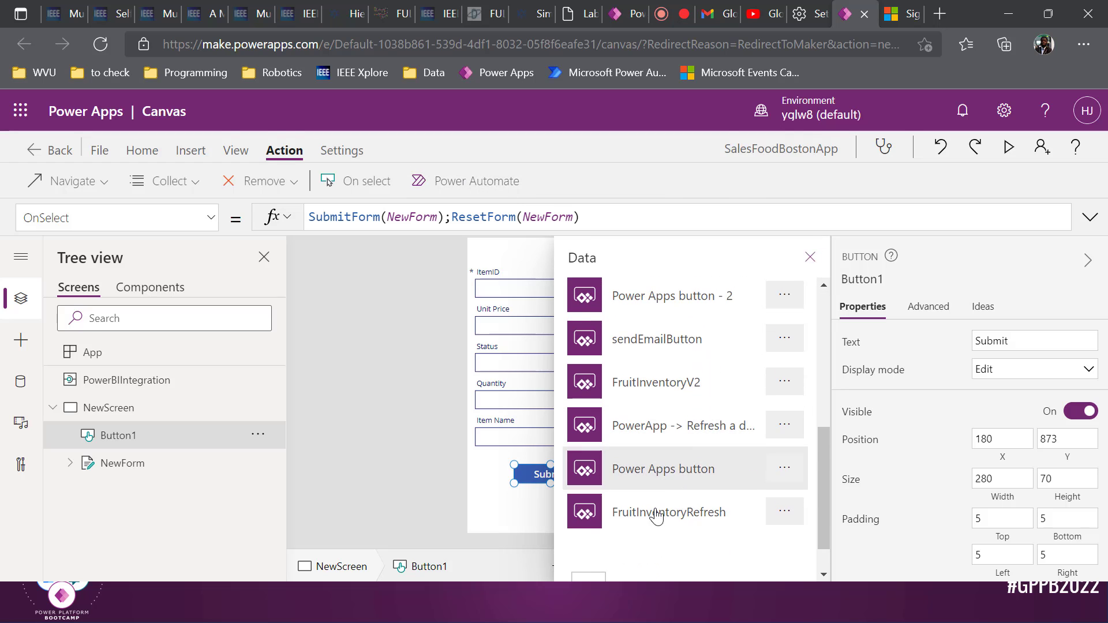
pyautogui.click(657, 549)
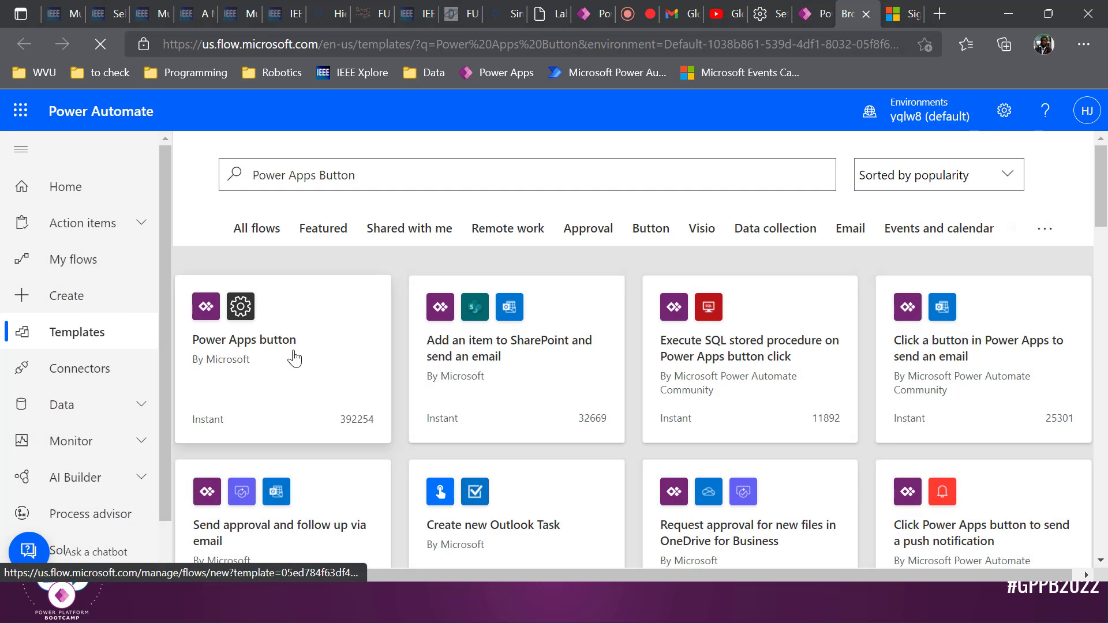
# Start a new blank instant cloud flow from Power Automate's Create page
pyautogui.click(108, 290)
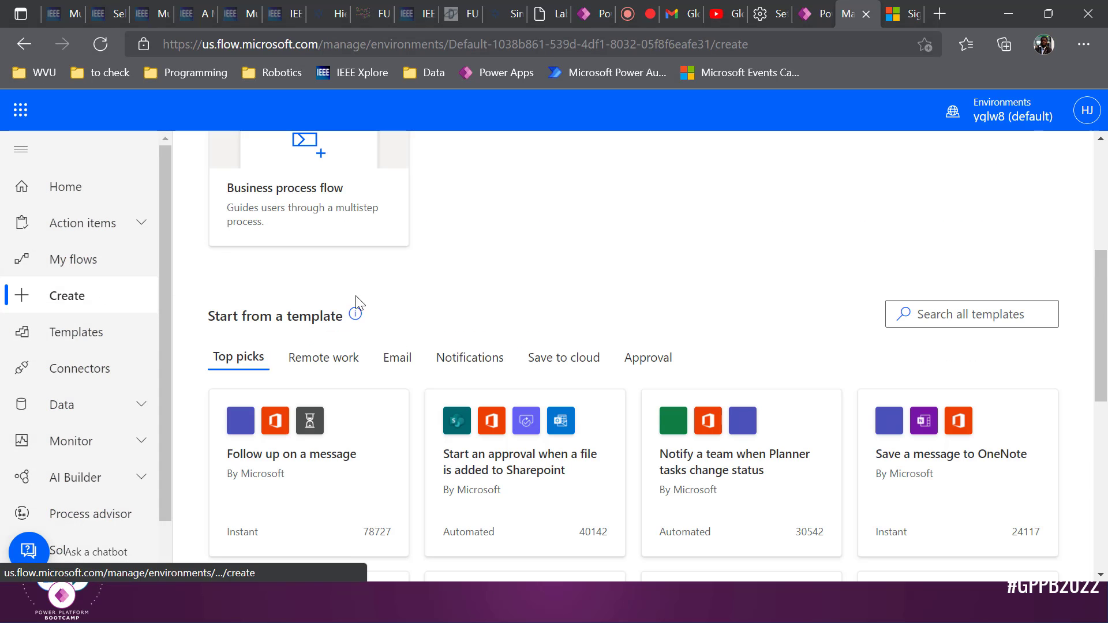
pyautogui.scroll(5, 375, 302)
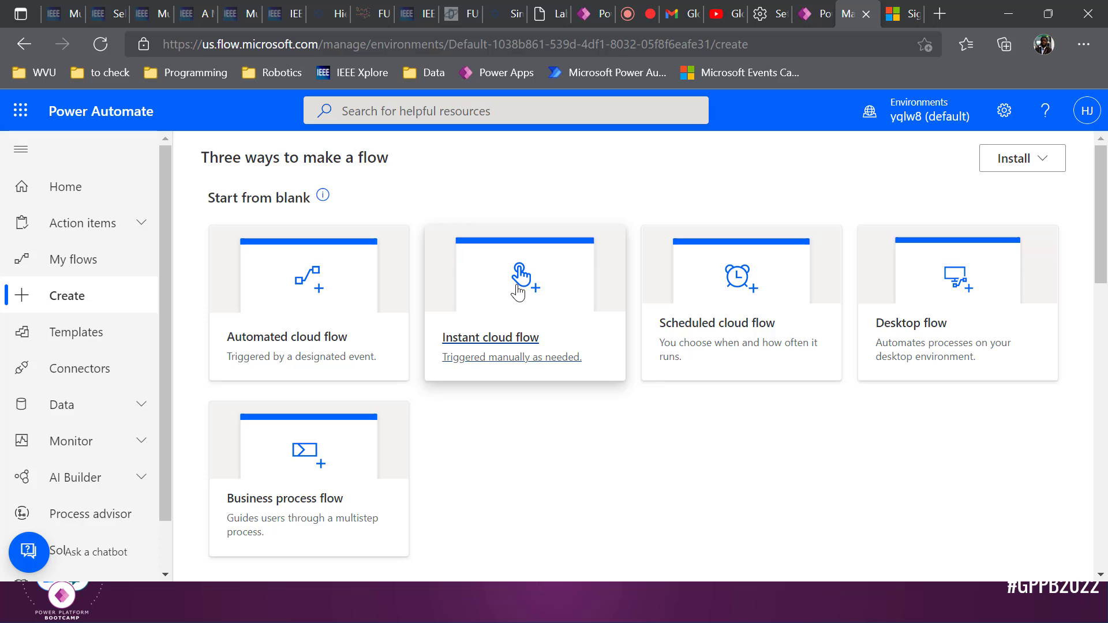
pyautogui.click(518, 292)
# Name the flow SalesFoodBostonFLow, choose the PowerApps trigger, and create it
pyautogui.click(677, 191)
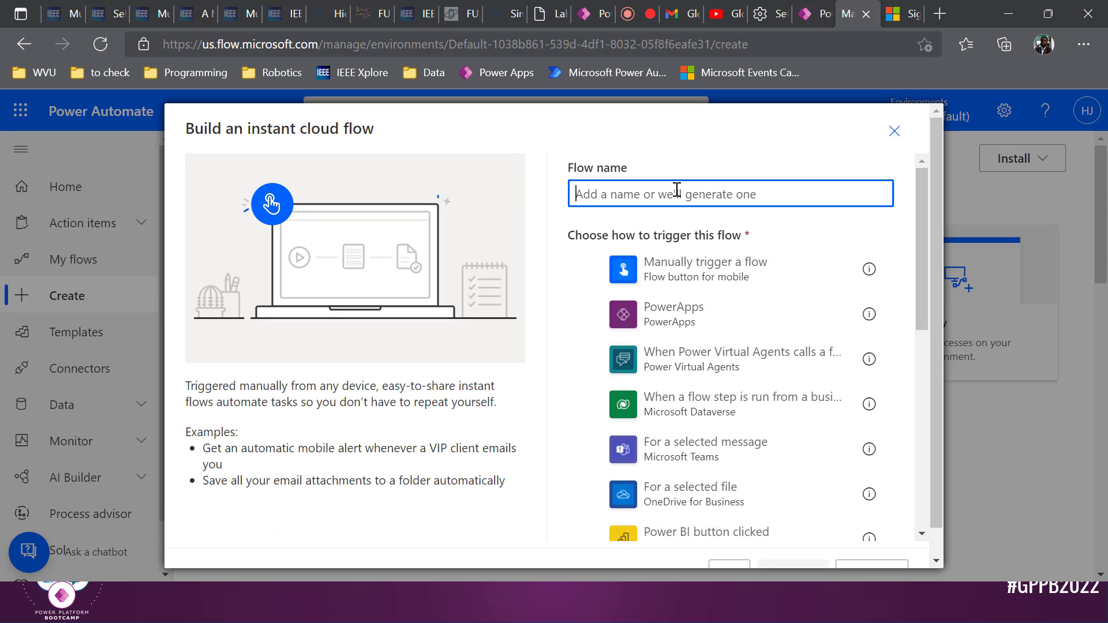
pyautogui.write('Bost')
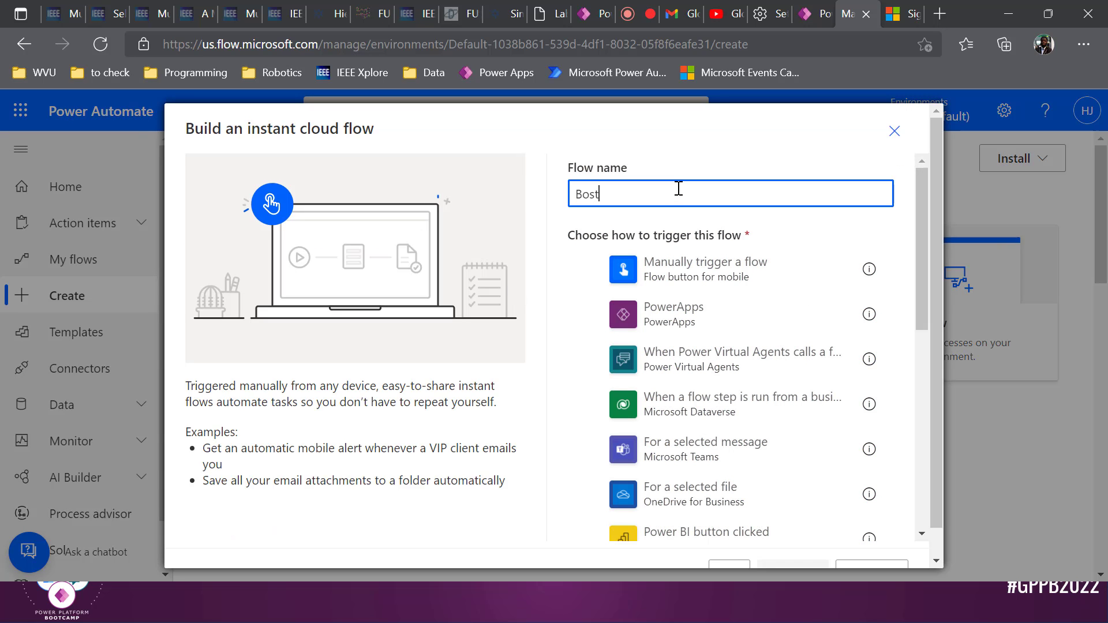
pyautogui.write('o')
pyautogui.press('BackSpace')
pyautogui.press('BackSpace')
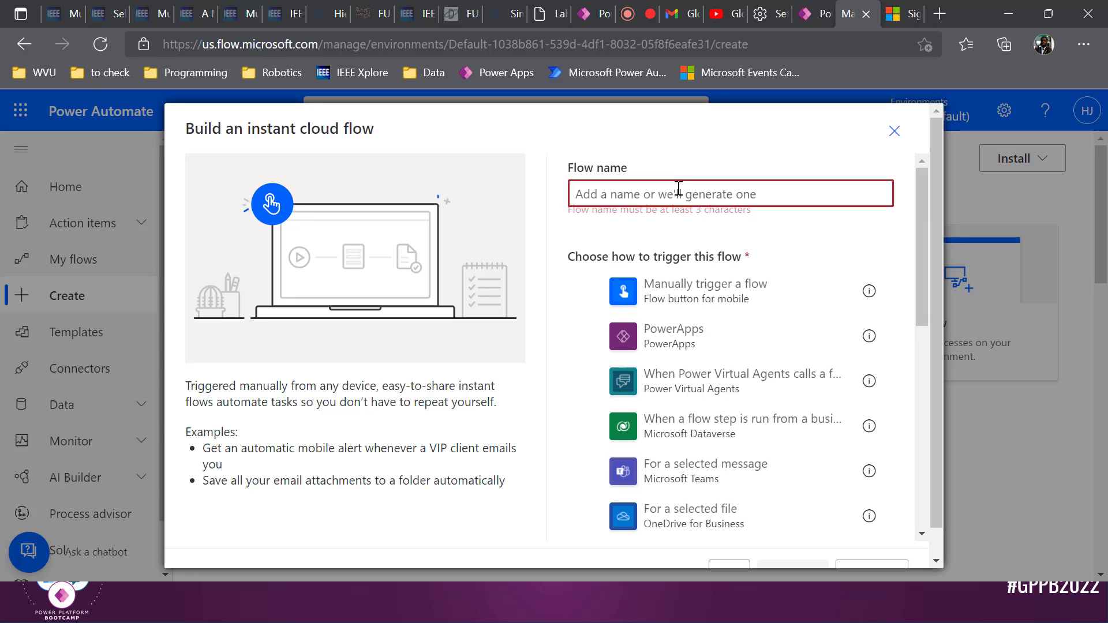
pyautogui.write('SalesFood')
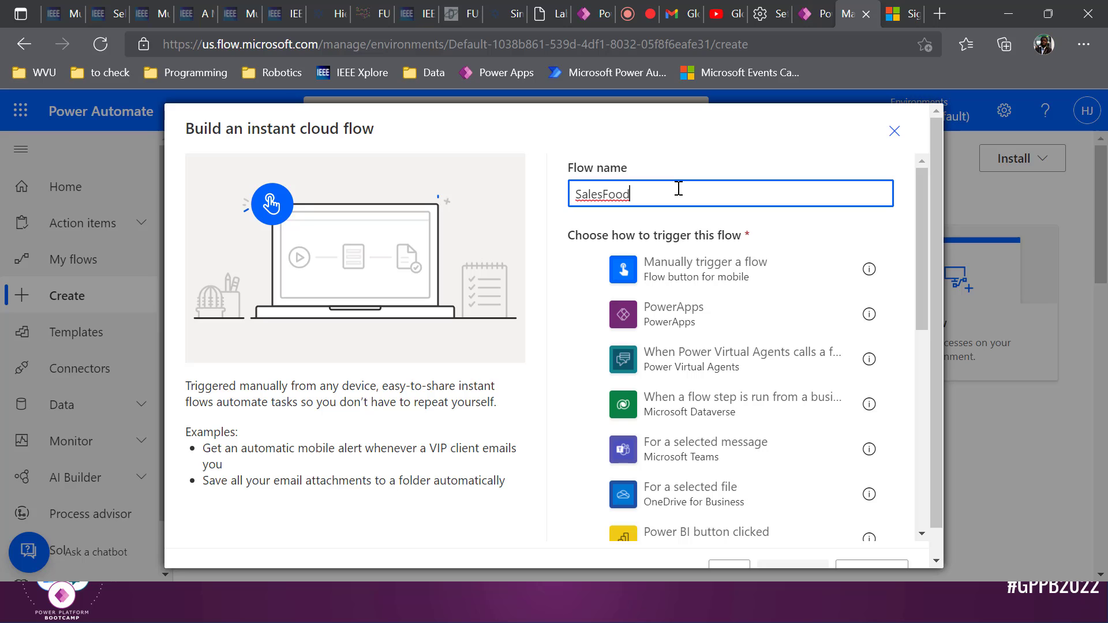
pyautogui.write('BostonFLow')
pyautogui.click(696, 328)
pyautogui.scroll(-1, 779, 492)
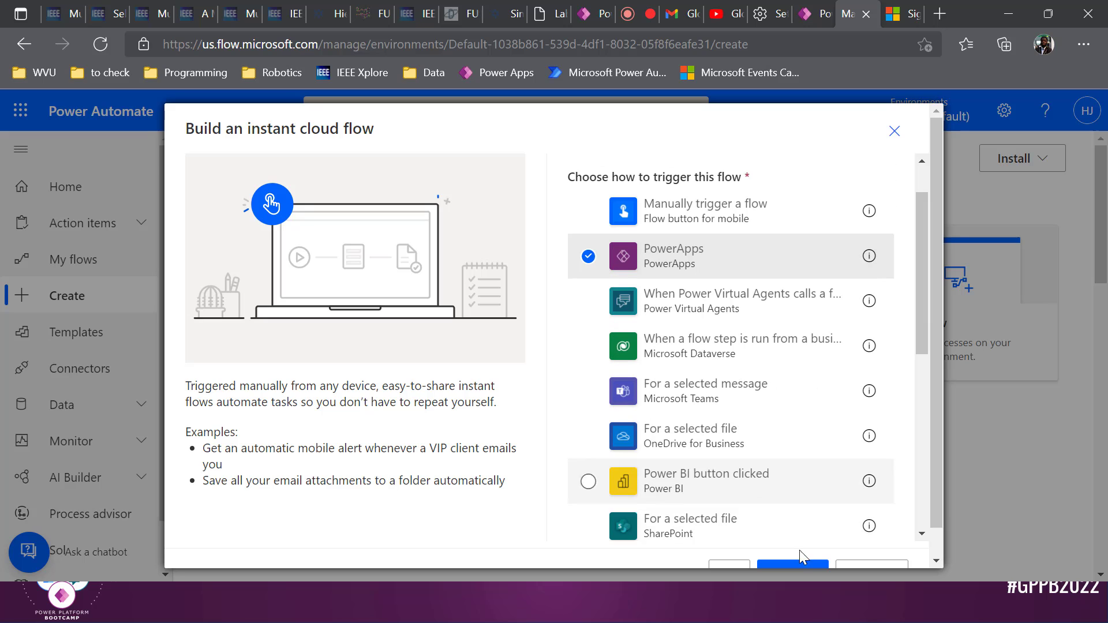
pyautogui.scroll(-1, 941, 504)
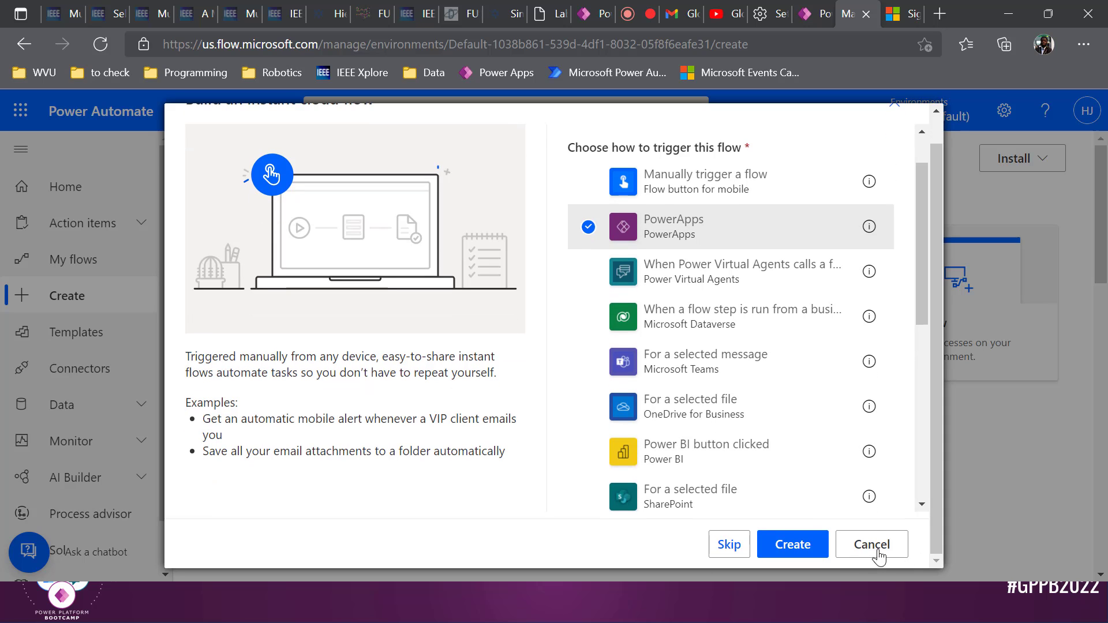
pyautogui.click(806, 545)
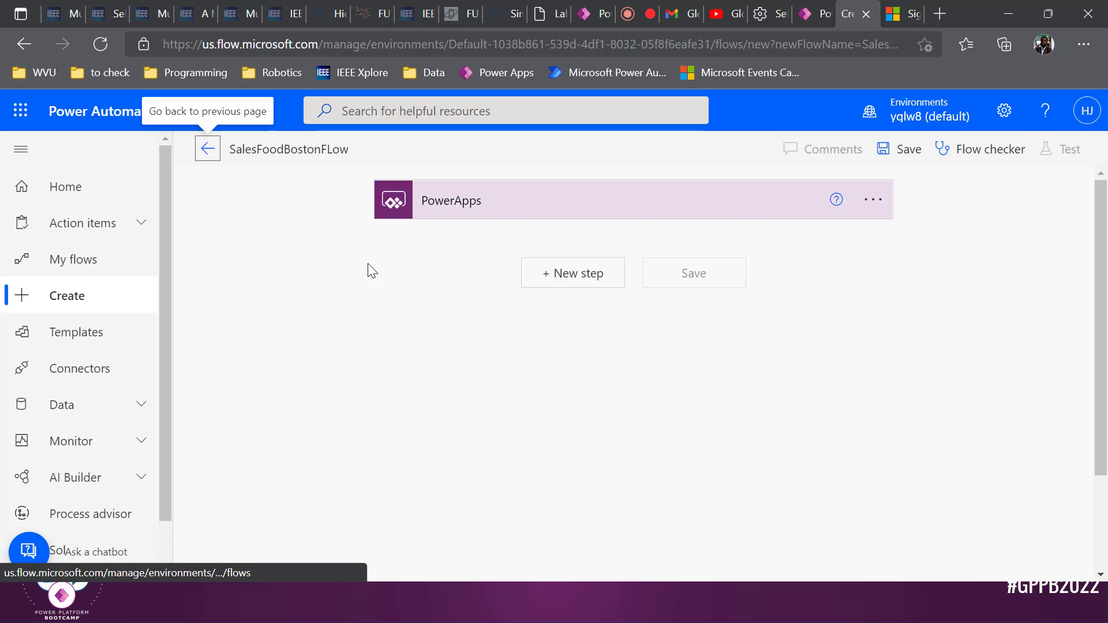
# Add a new step after the PowerApps trigger and search for 'power bi refresh'
pyautogui.click(595, 281)
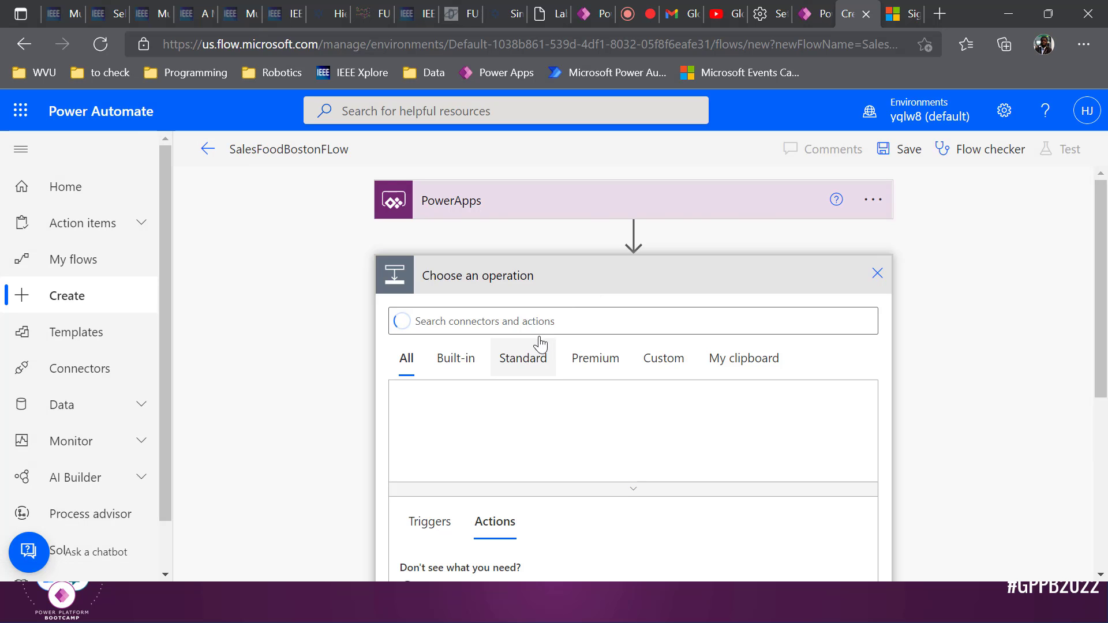
pyautogui.write('power bi')
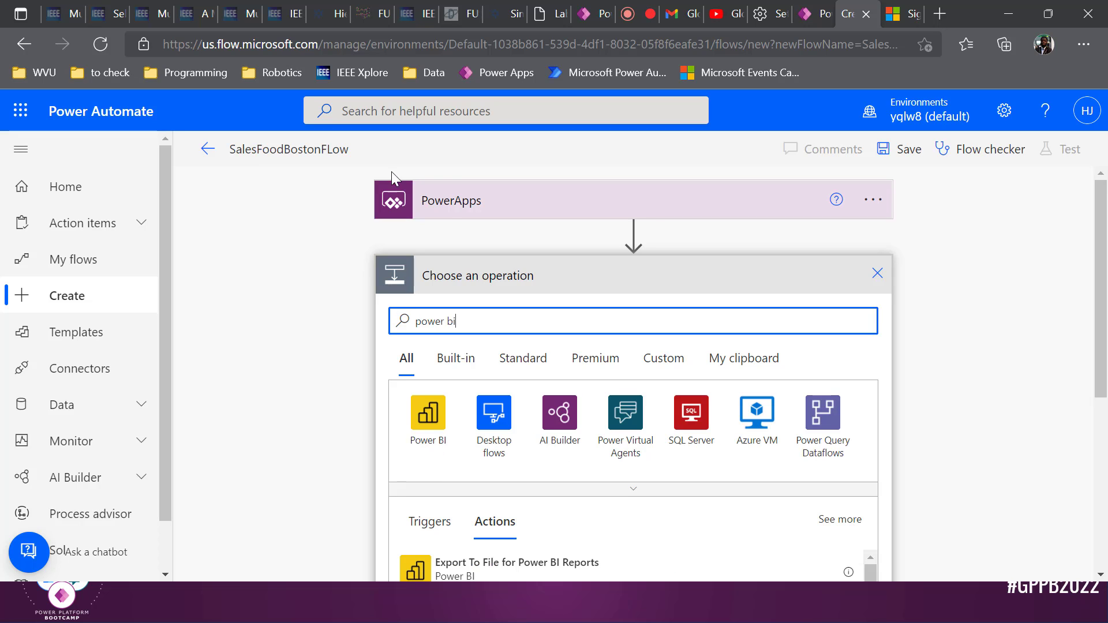
pyautogui.scroll(-5, 574, 282)
pyautogui.scroll(5, 566, 311)
pyautogui.click(802, 14)
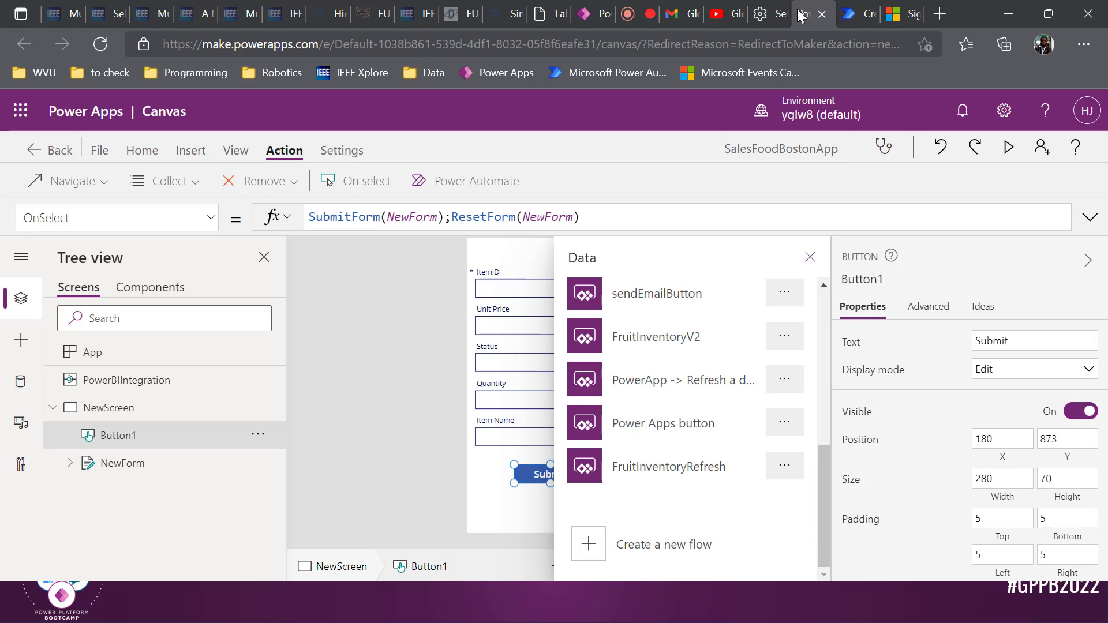
pyautogui.click(395, 334)
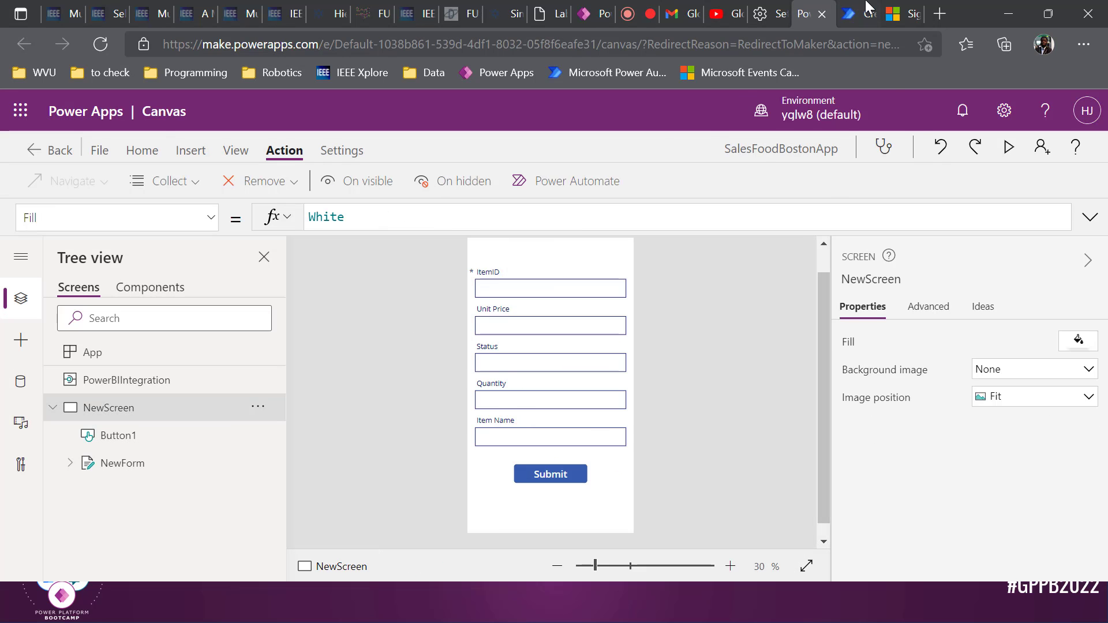
pyautogui.click(854, 14)
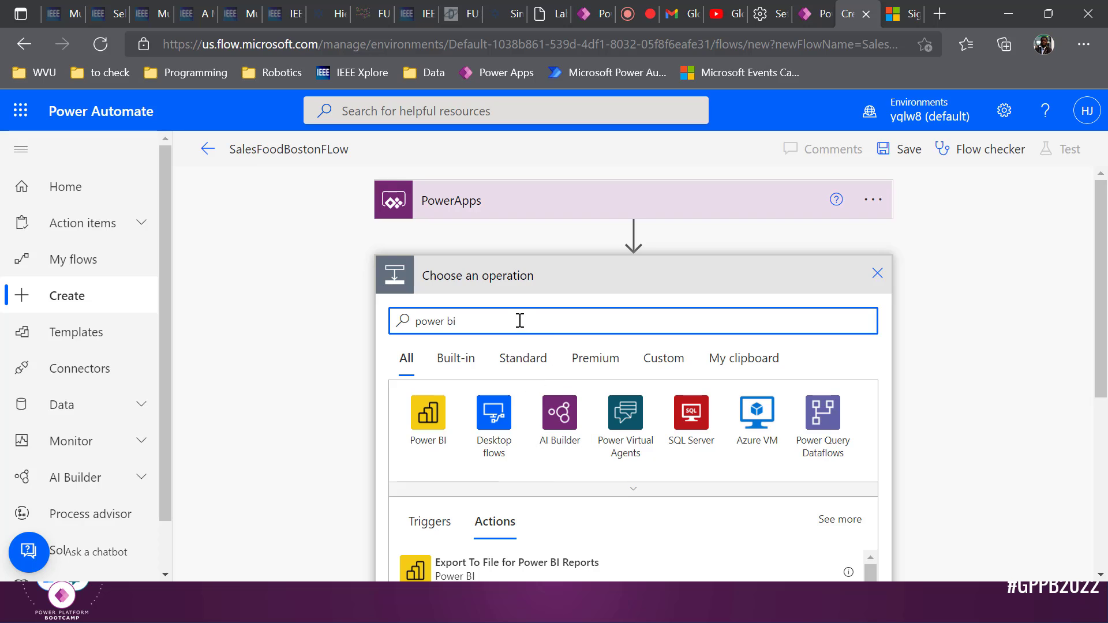
pyautogui.scroll(-1, 502, 392)
pyautogui.scroll(-3, 501, 393)
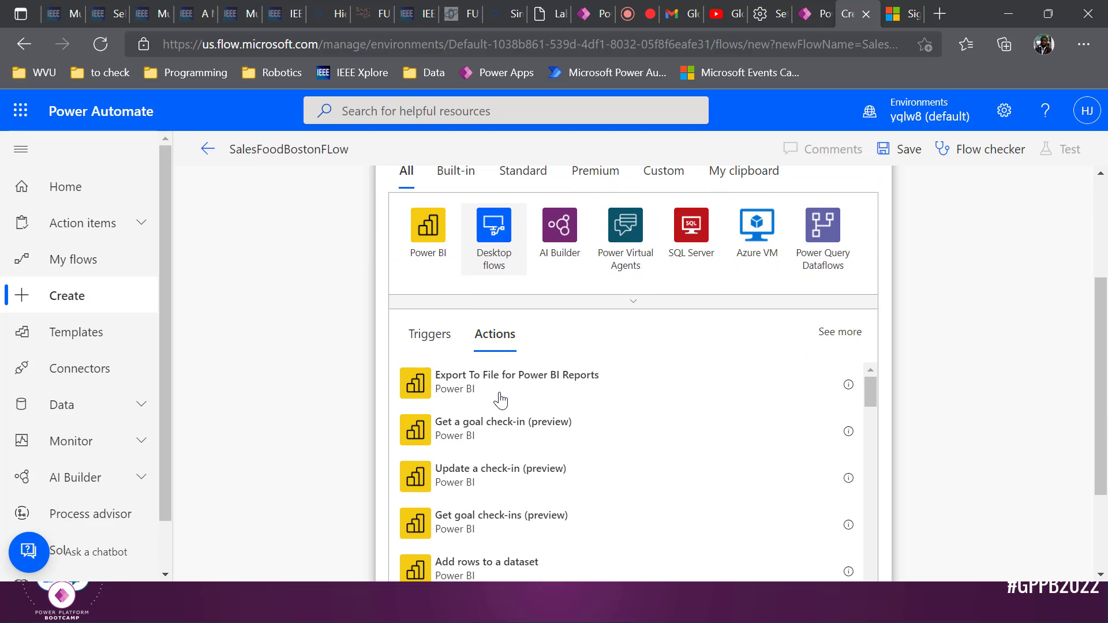
pyautogui.scroll(3, 511, 298)
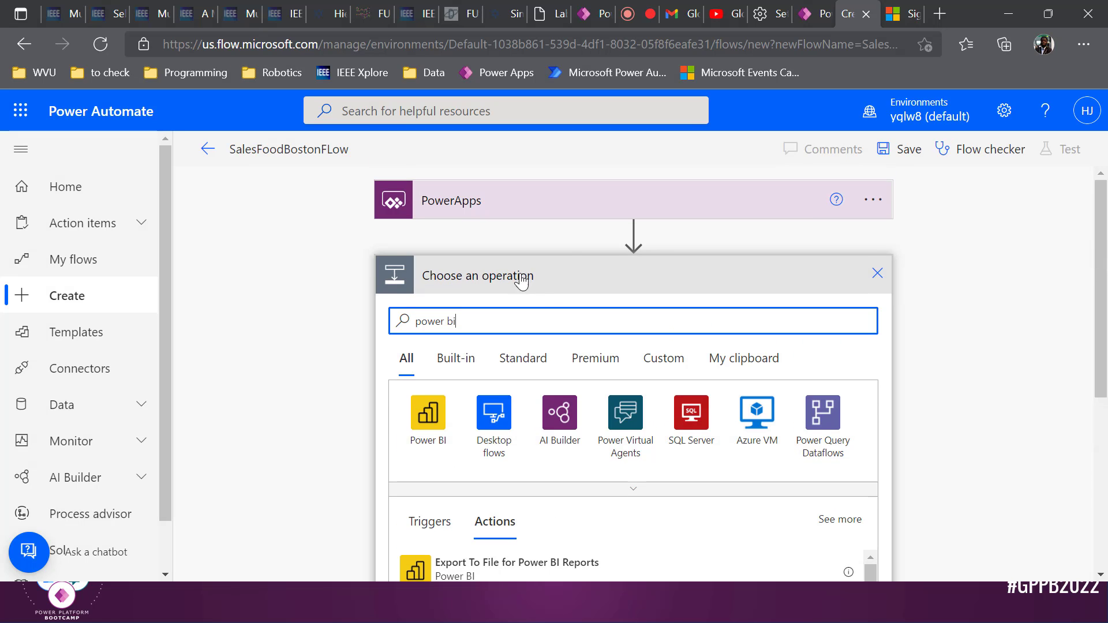
pyautogui.write('refre')
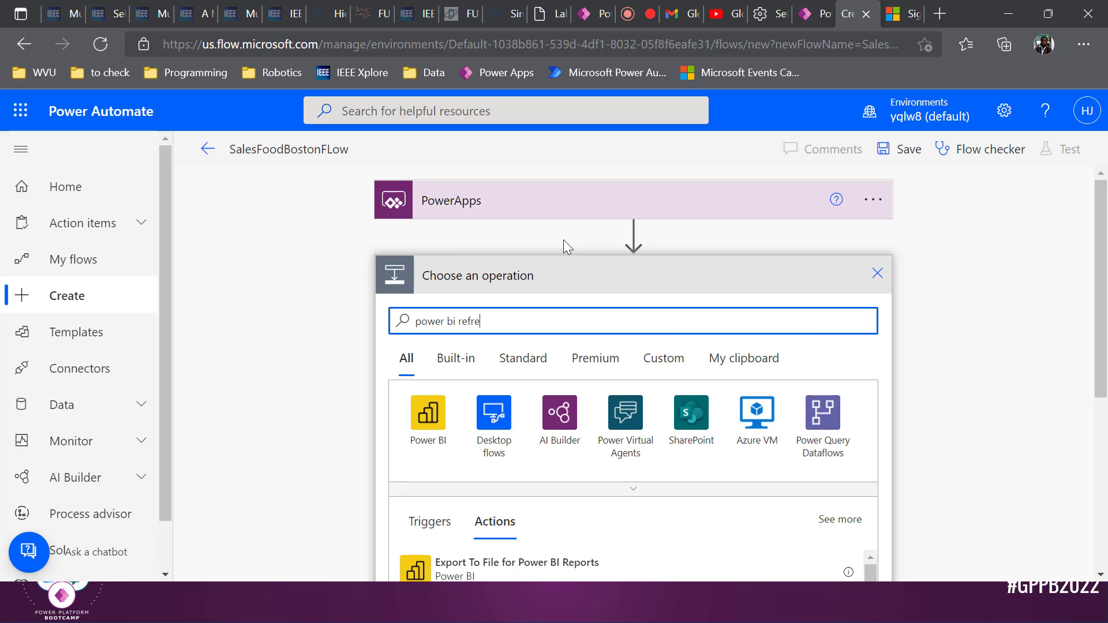
pyautogui.scroll(-3, 648, 366)
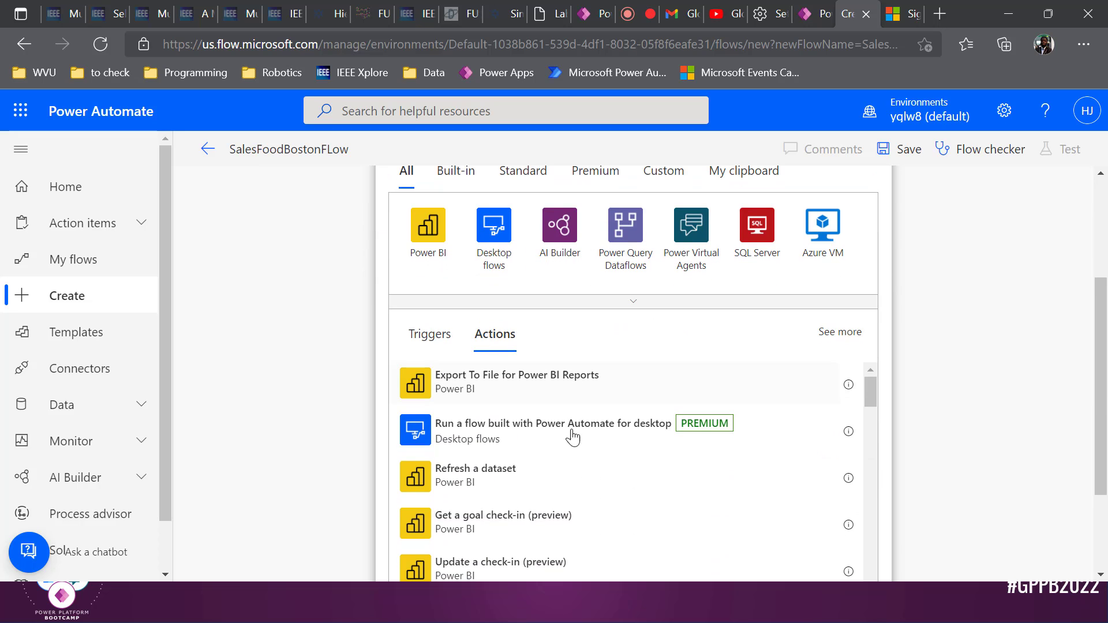
# Add Refresh a dataset for workspace abdul_ws and dataset PowerPlatformDemo, then save the flow
pyautogui.click(525, 477)
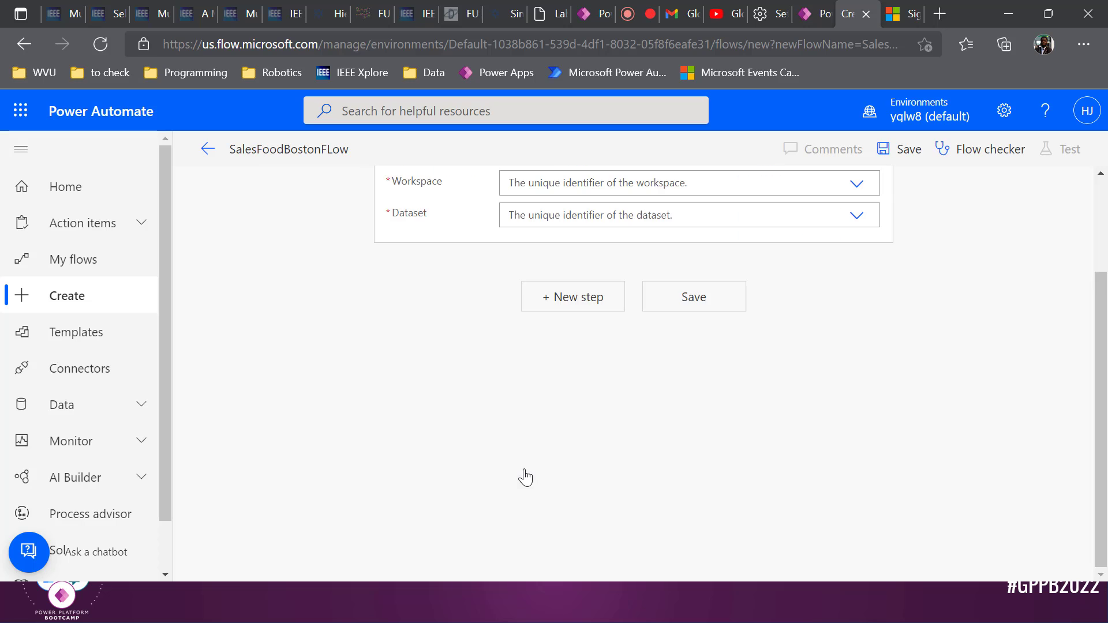
pyautogui.scroll(1, 628, 248)
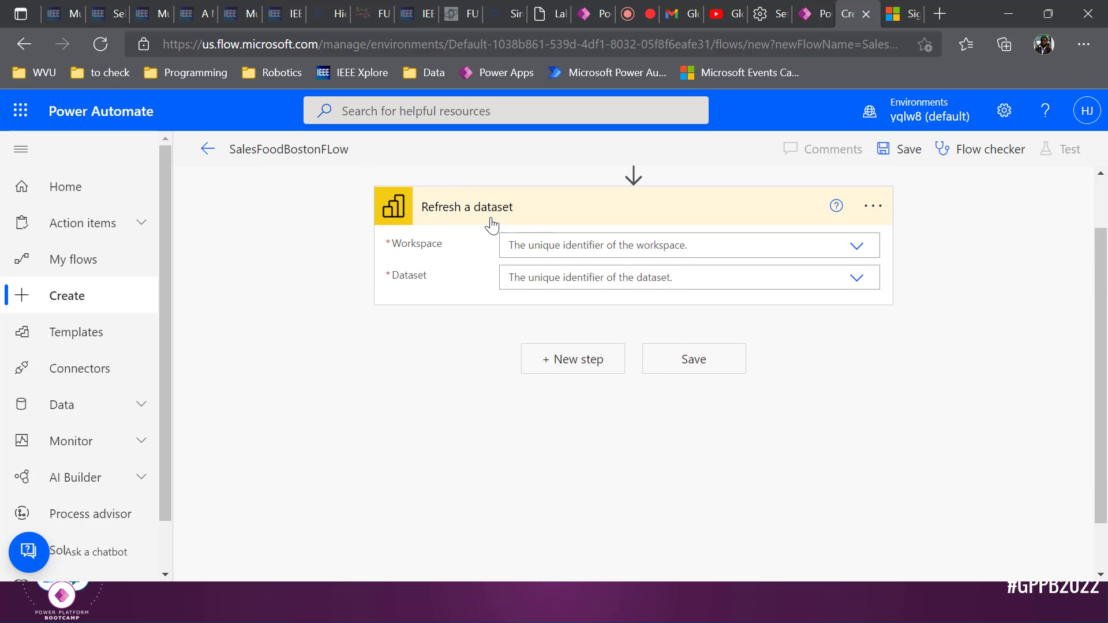
pyautogui.click(576, 247)
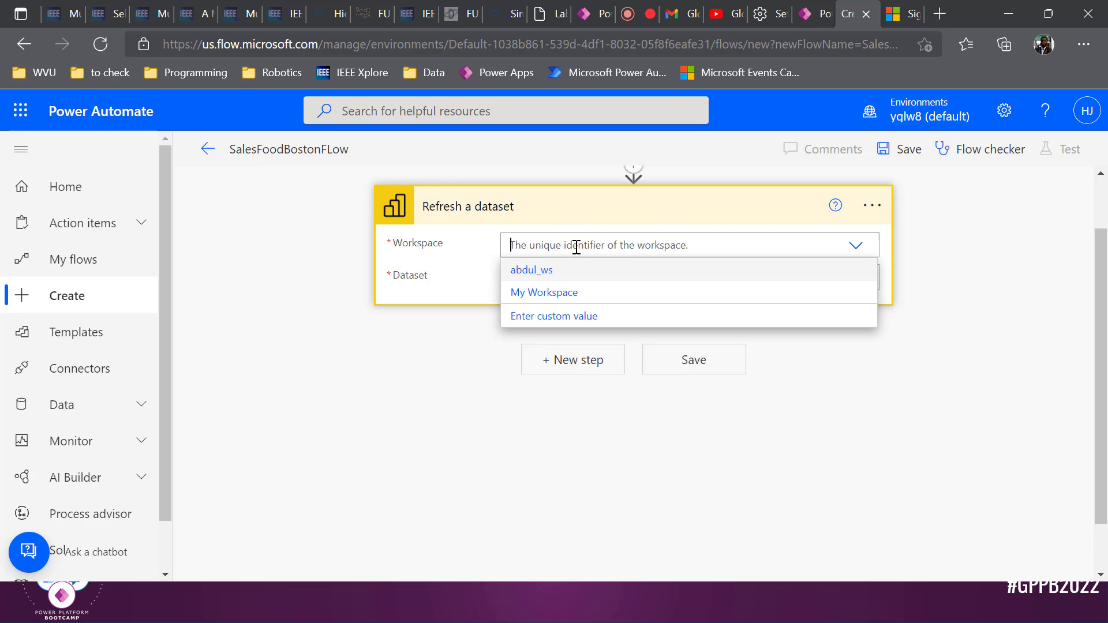
pyautogui.click(573, 272)
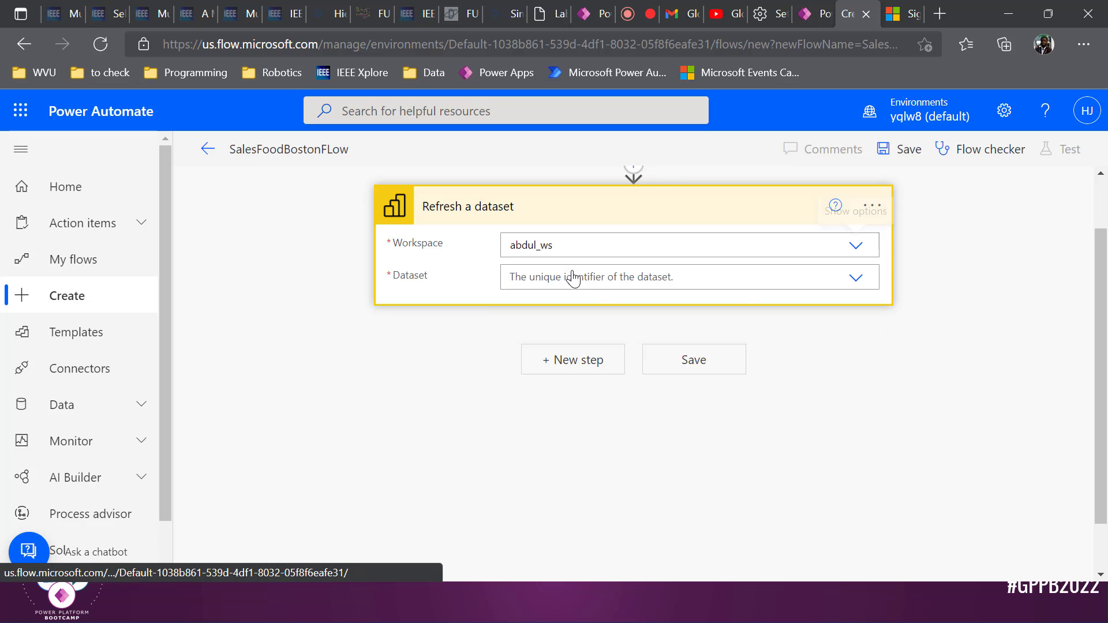
pyautogui.click(577, 277)
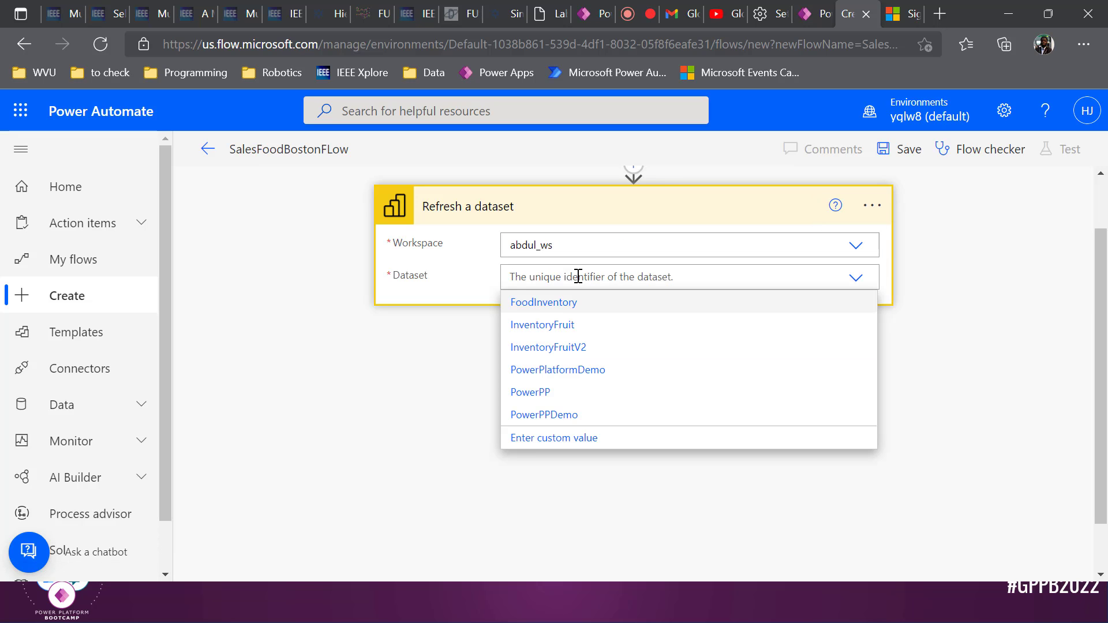
pyautogui.click(595, 376)
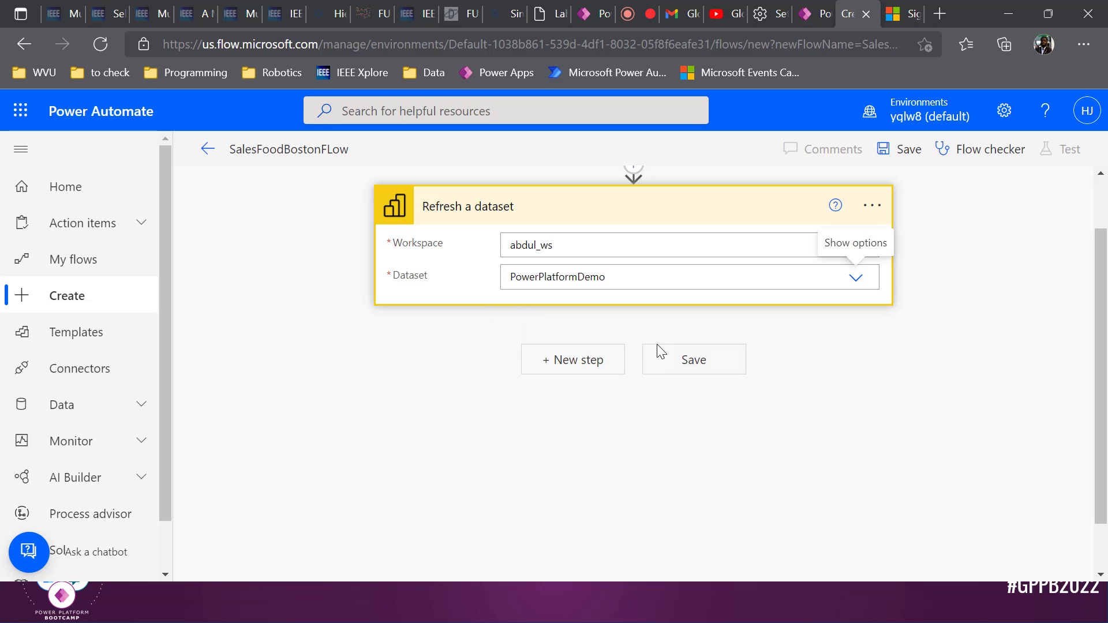
pyautogui.click(667, 355)
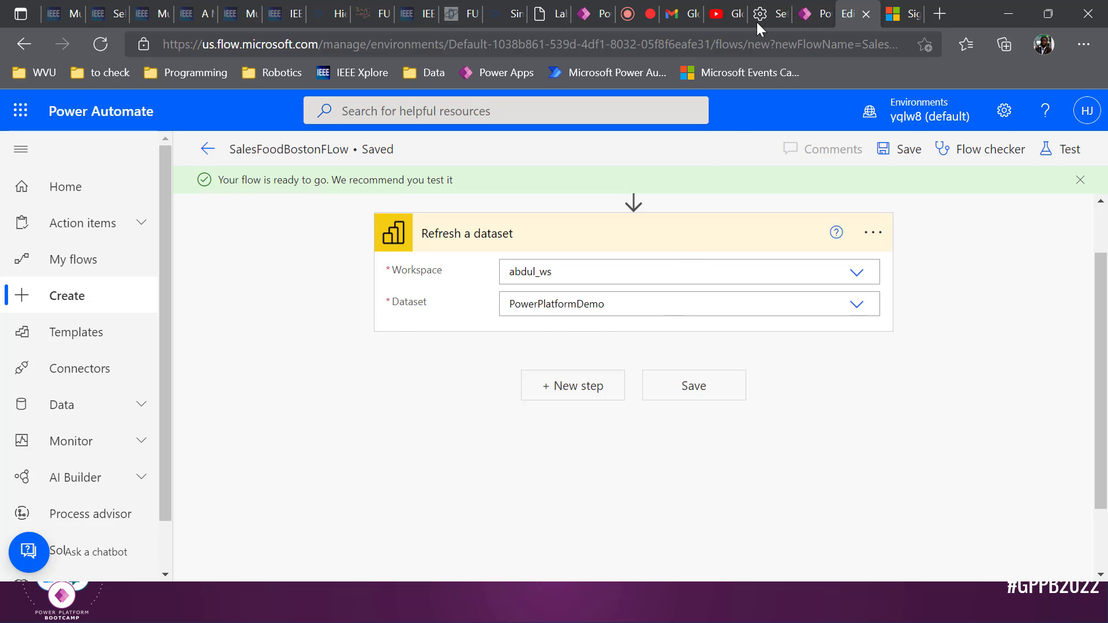
# In Power Apps Studio, select the Submit button's existing OnSelect formula
pyautogui.click(812, 14)
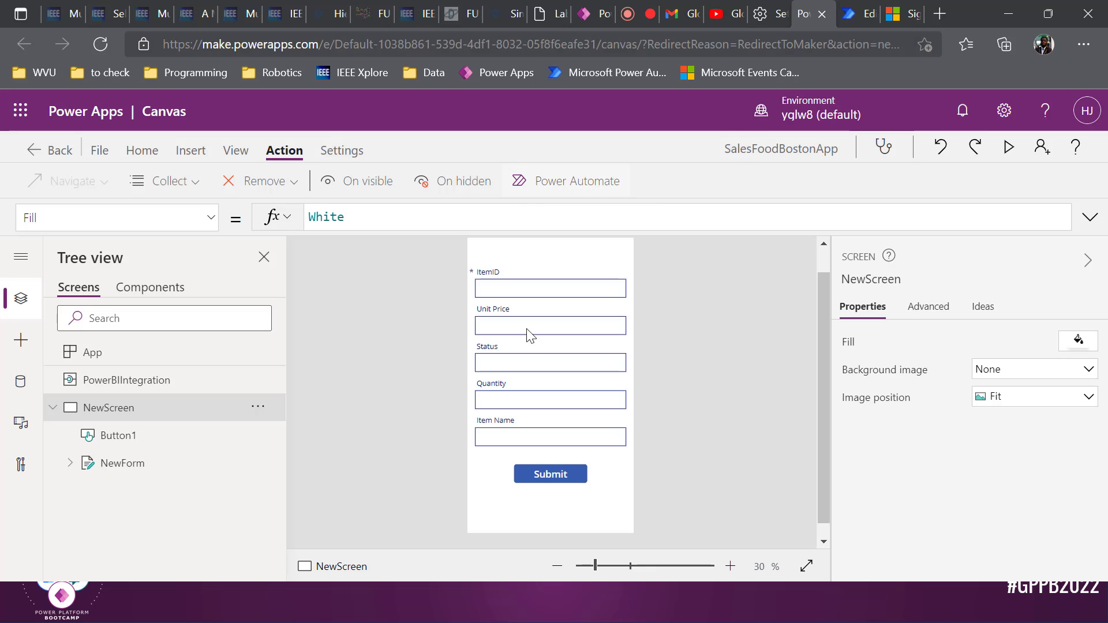
pyautogui.click(536, 473)
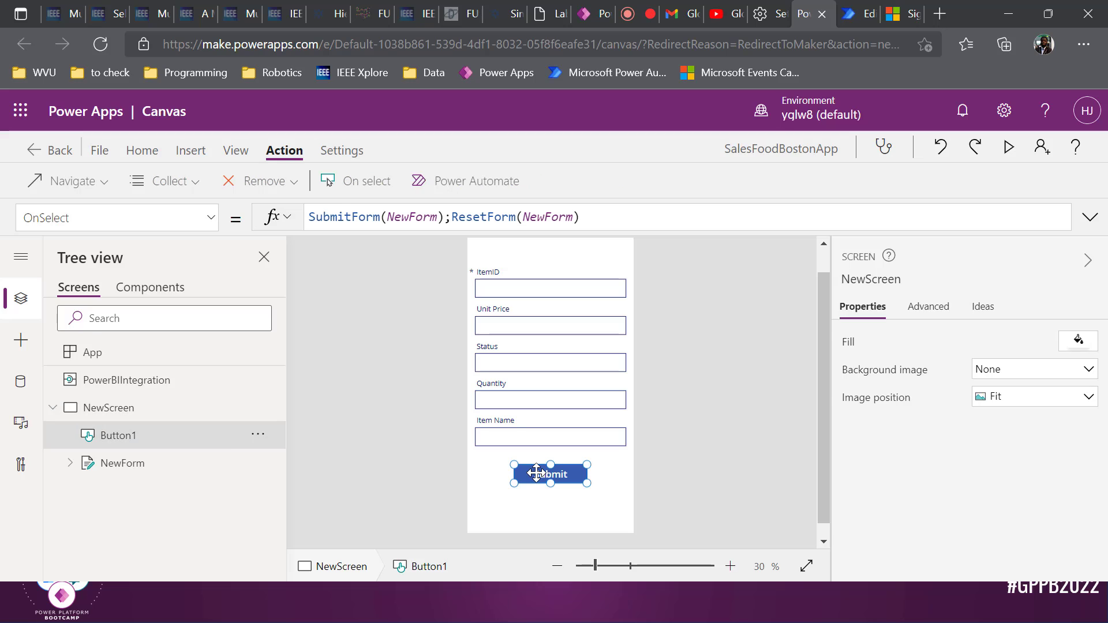
pyautogui.click(581, 217)
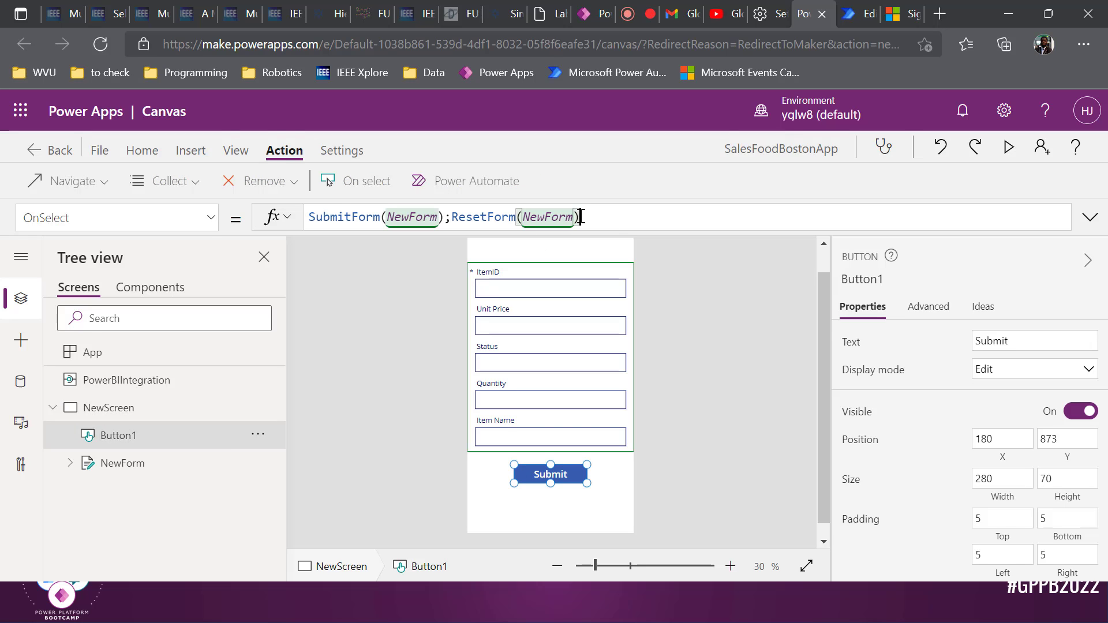
pyautogui.moveTo(581, 217); pyautogui.dragTo(292, 217)
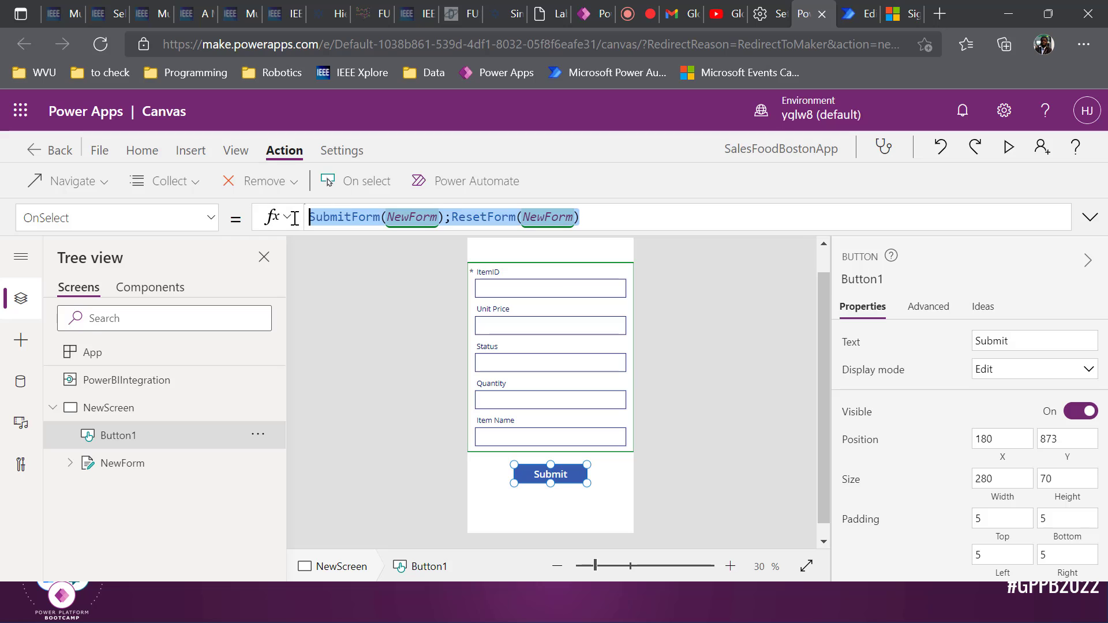
# Replace the OnSelect formula with SalesFoodBostonFLow.Run() from the app's flows list
pyautogui.click(453, 183)
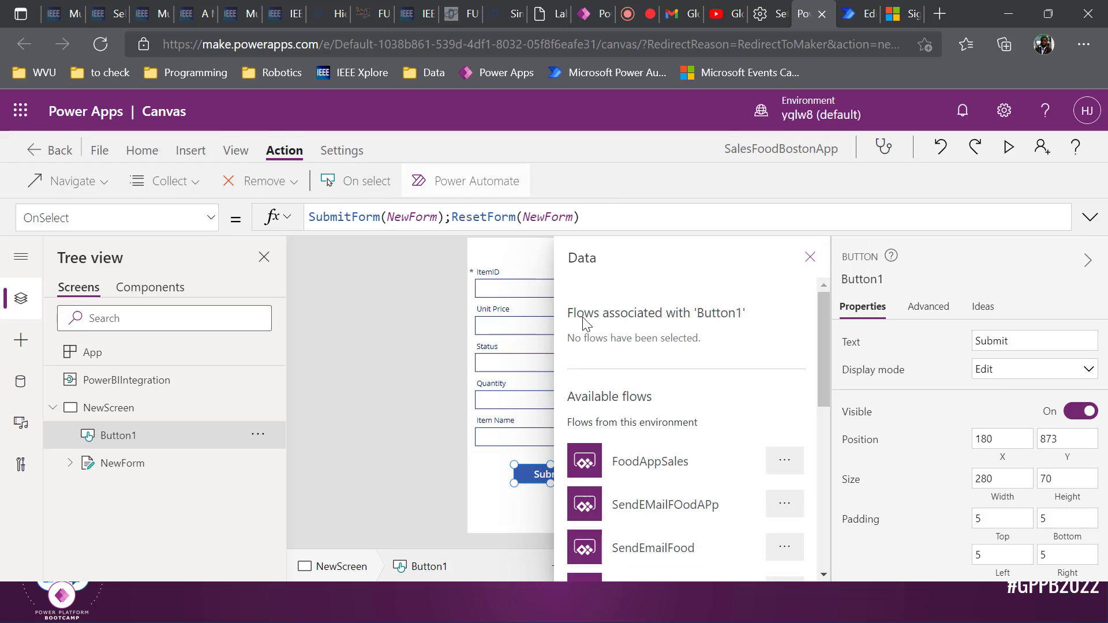
pyautogui.scroll(-5, 628, 421)
pyautogui.scroll(-2, 629, 420)
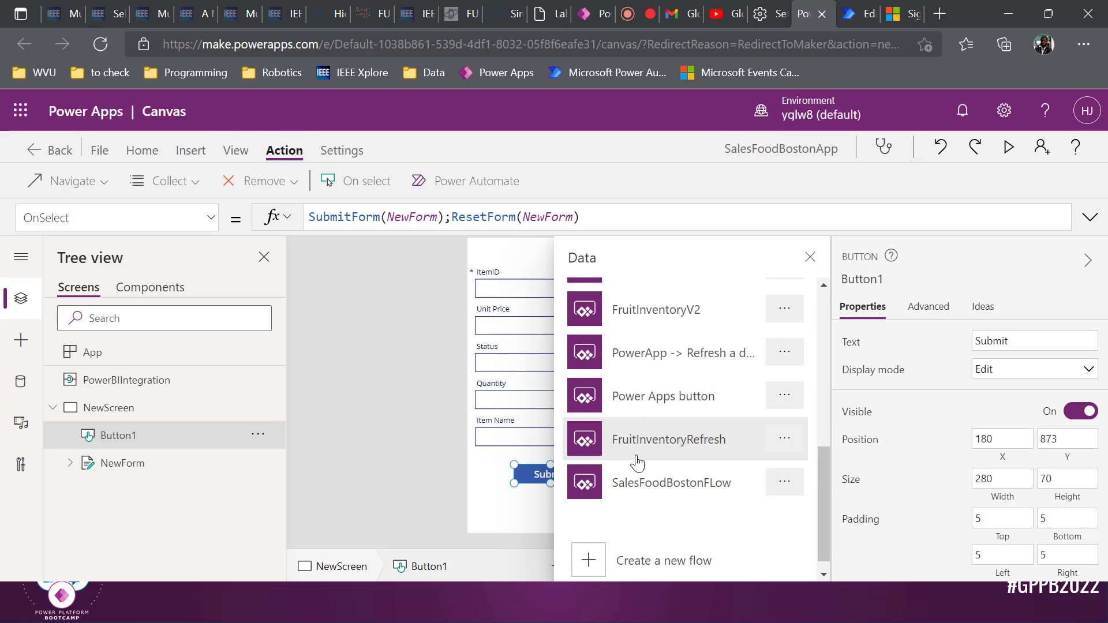
pyautogui.click(638, 487)
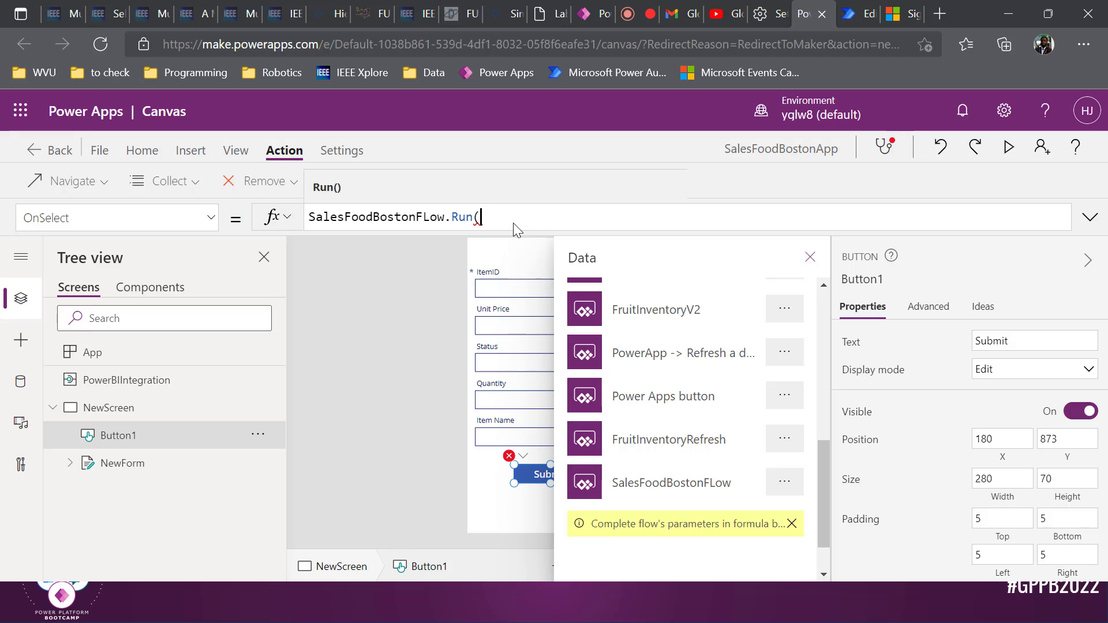
pyautogui.write(')')
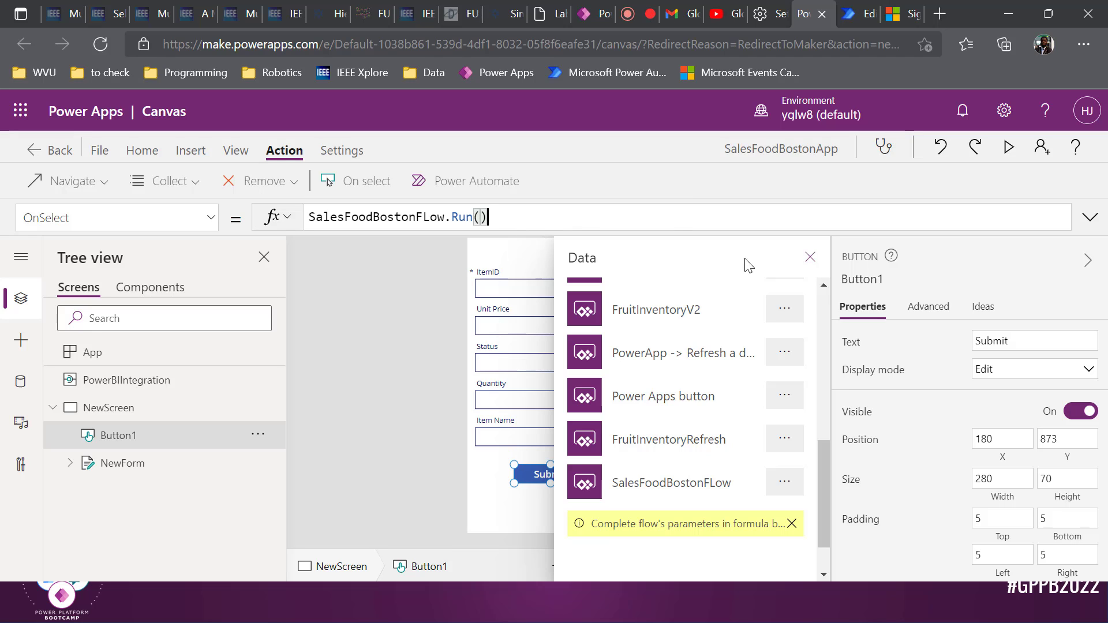
pyautogui.click(810, 257)
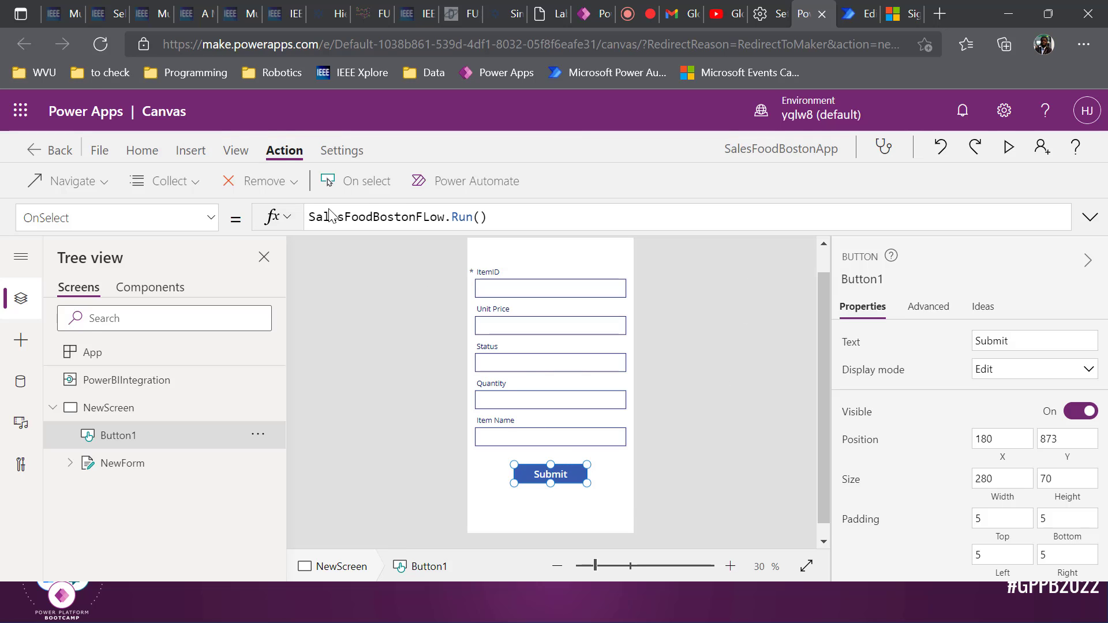
# Paste SubmitForm(NewForm);ResetForm(NewForm); back in front of the SalesFoodBostonFLow.Run() call
pyautogui.click(311, 217)
pyautogui.write('SubmitForm(NewForm);ResetForm(NewForm);')
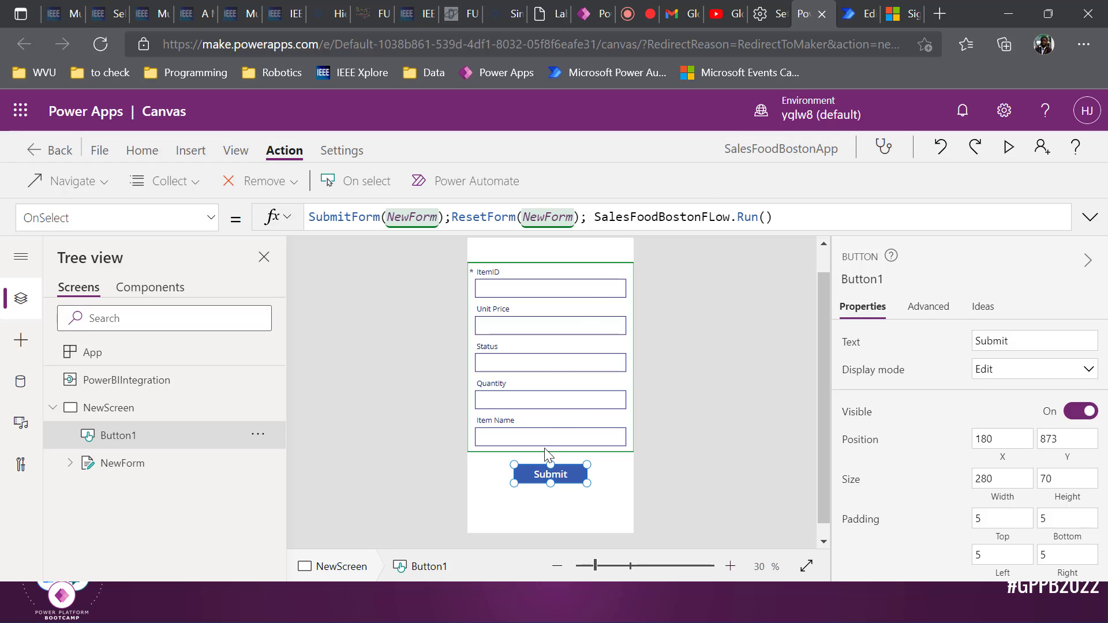
pyautogui.hotkey('ctrl', 'Tab')
pyautogui.scroll(1, 598, 306)
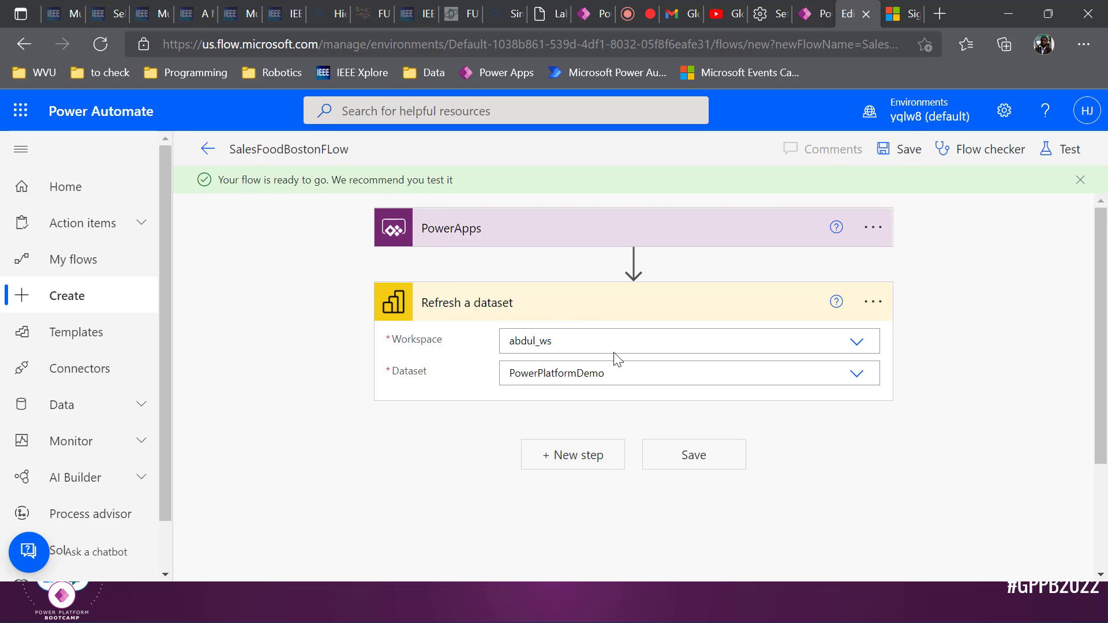
# Return to Power Apps Studio and save SalesFoodBostonApp with Ctrl+S
pyautogui.hotkey('ctrl', 'shift', 'Tab')
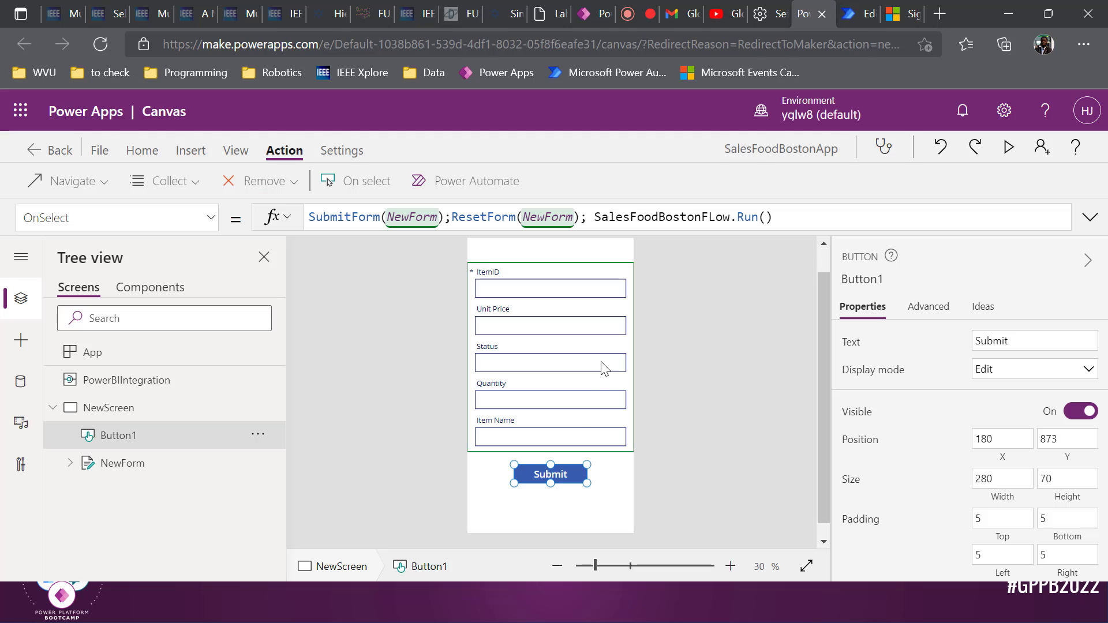
pyautogui.click(697, 408)
pyautogui.click(576, 475)
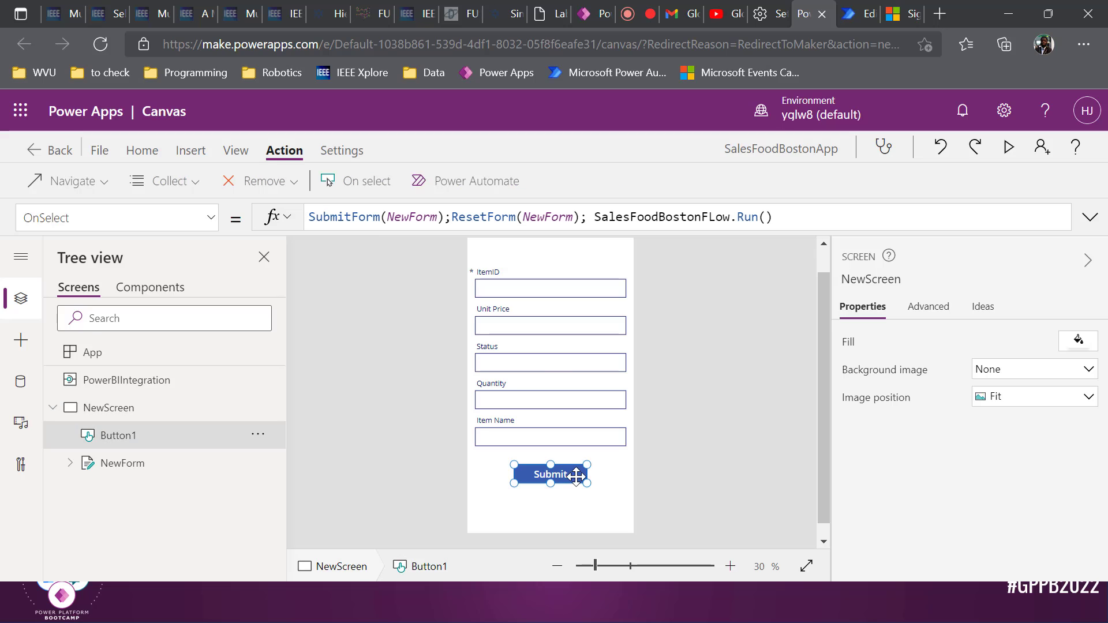
pyautogui.hotkey('ctrl', 's')
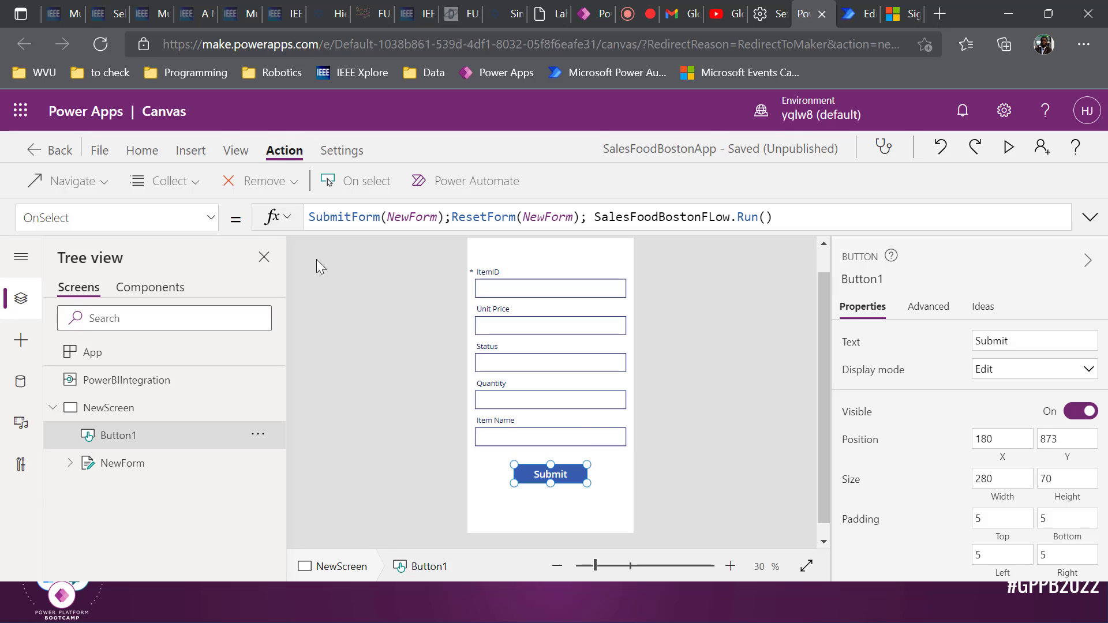
# Publish this version of SalesFoodBostonApp from the File page
pyautogui.click(99, 150)
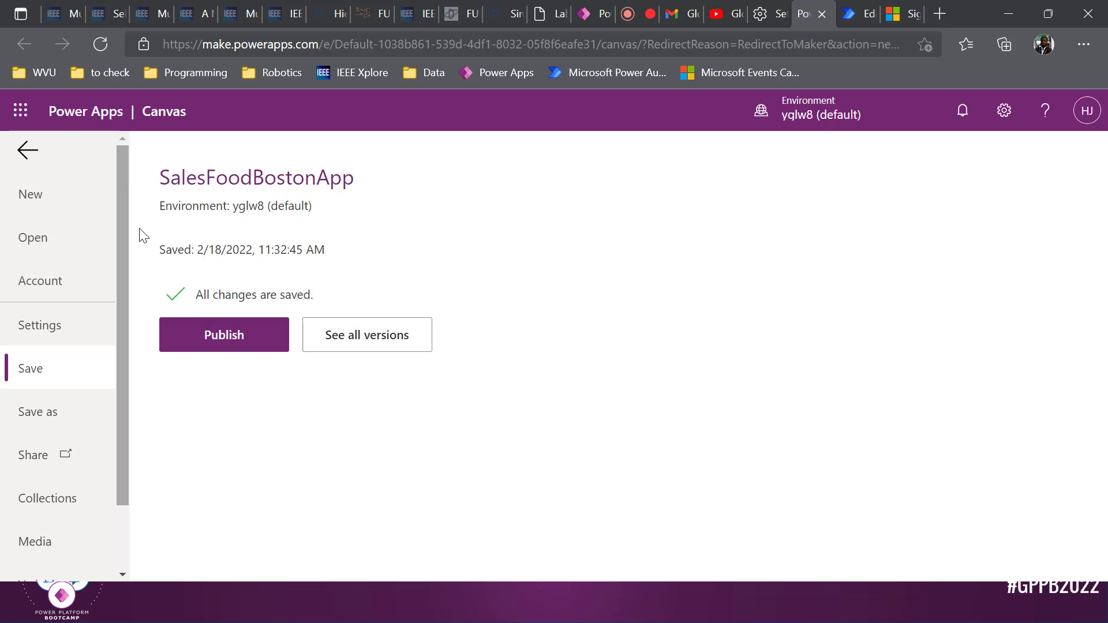
pyautogui.click(208, 330)
pyautogui.click(581, 461)
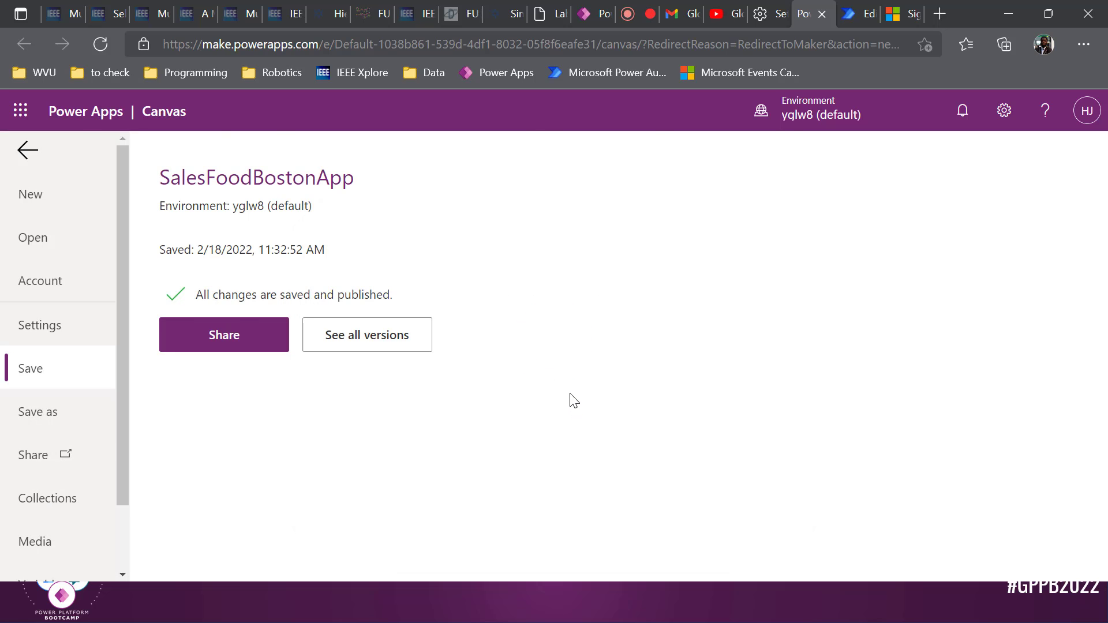
pyautogui.hotkey('alt', 'Tab')
pyautogui.hotkey('alt', 'Tab')
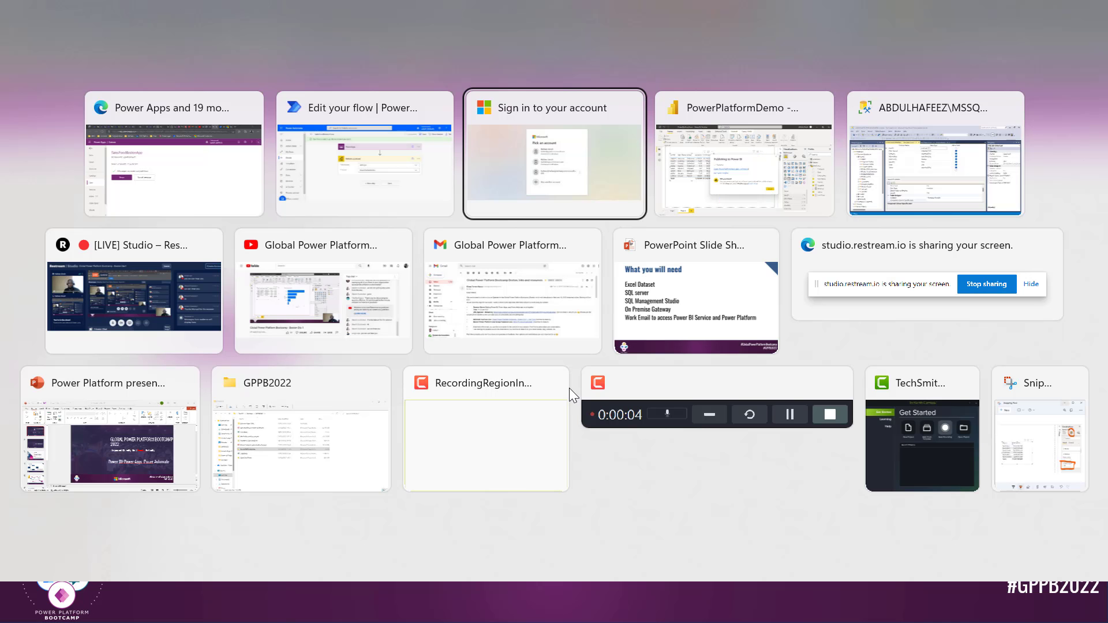
pyautogui.hotkey('alt', 'Tab')
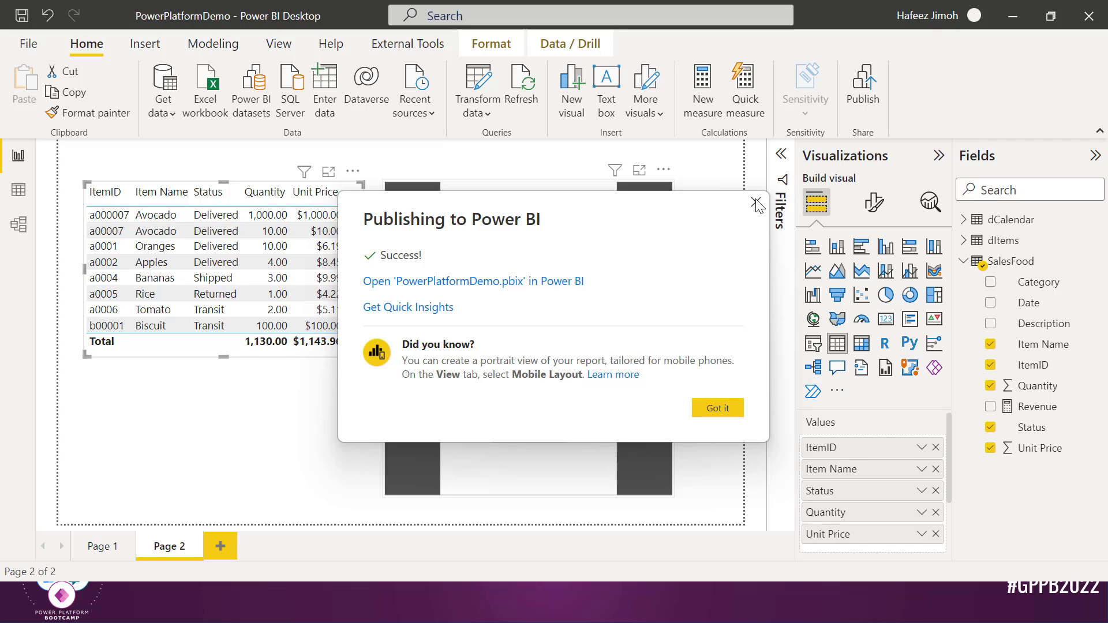
# Close the publish-success message and reload the embedded SalesFood form on Page 2
pyautogui.click(756, 202)
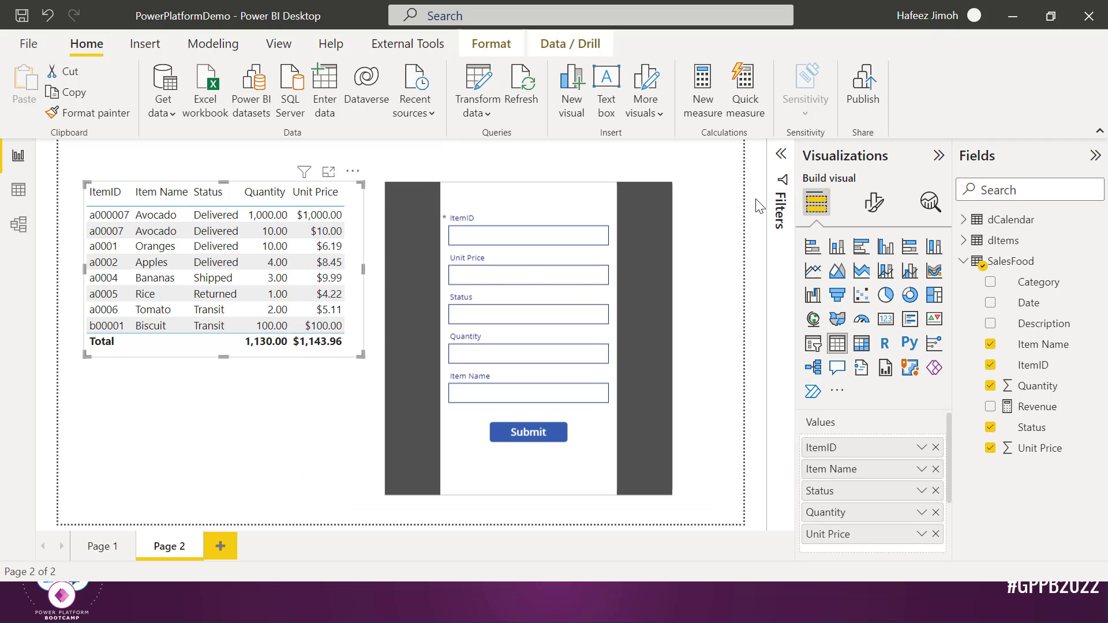
pyautogui.click(110, 548)
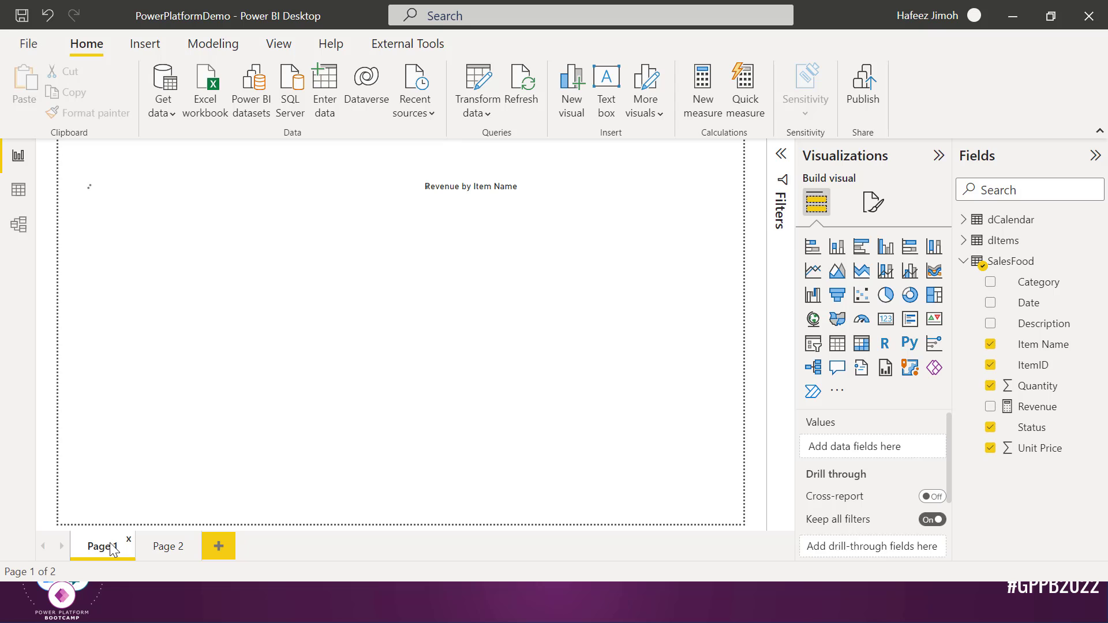
pyautogui.click(155, 549)
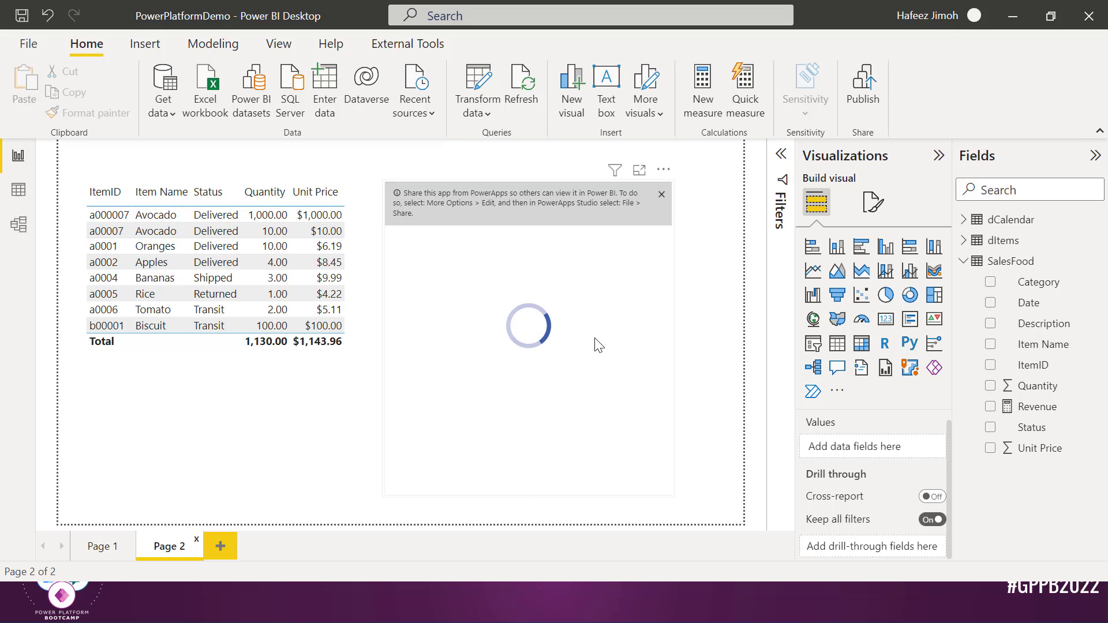
pyautogui.click(658, 198)
pyautogui.click(658, 196)
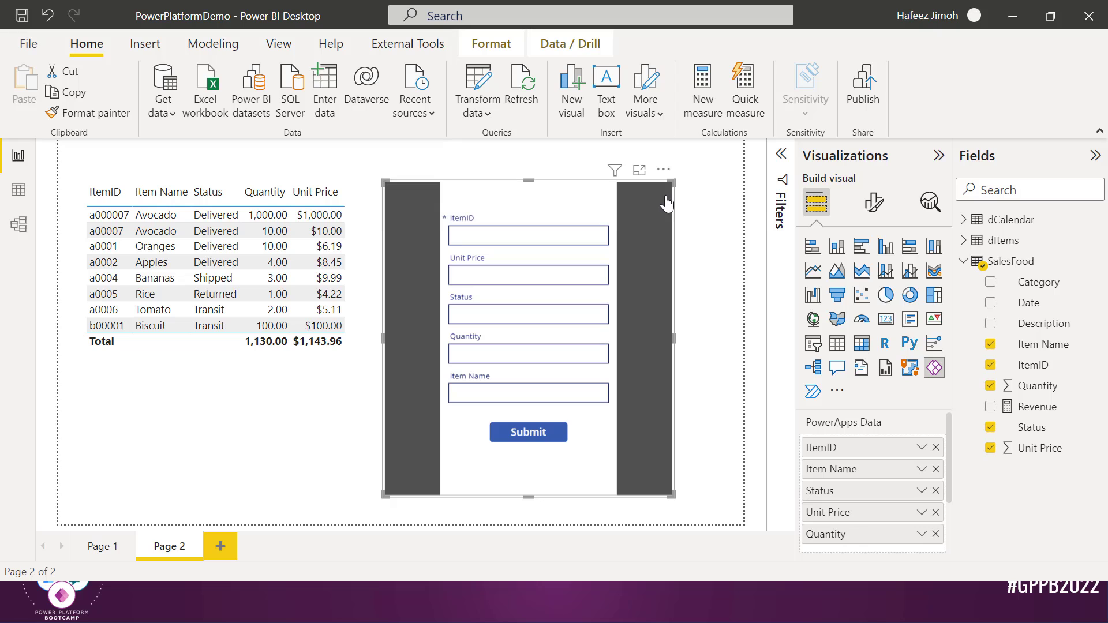
# Switch to the browser window and its sign-in tab
pyautogui.press('super+Tab')
pyautogui.click(634, 200)
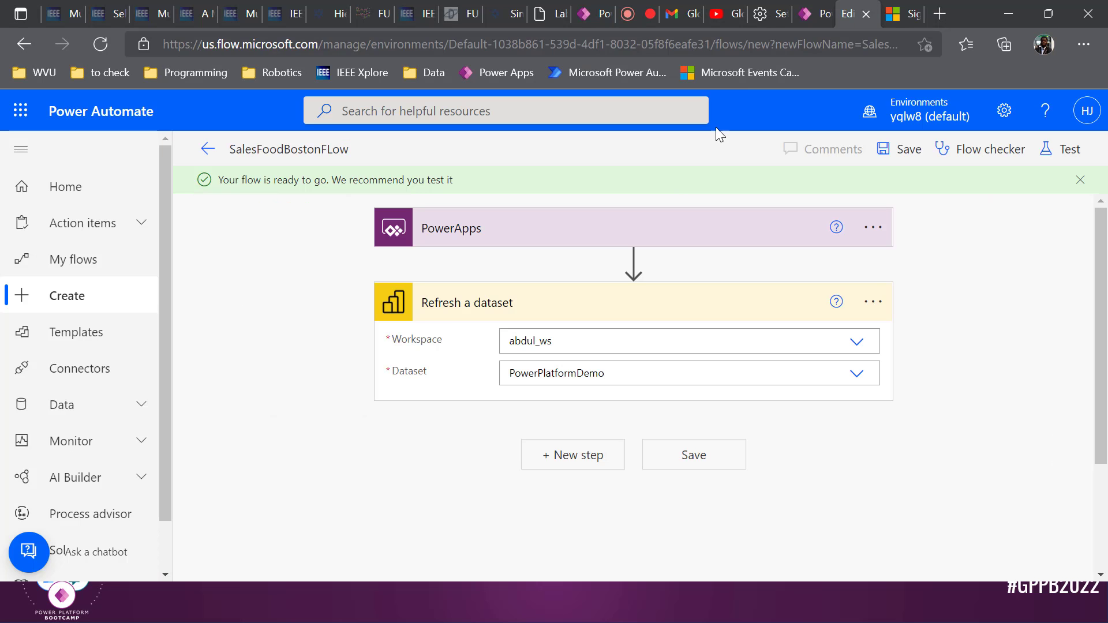
pyautogui.click(892, 17)
# Go to app.powerbi.com and sign in with the first listed account
pyautogui.hotkey('ctrl', 'l')
pyautogui.write('app.powerbi.com')
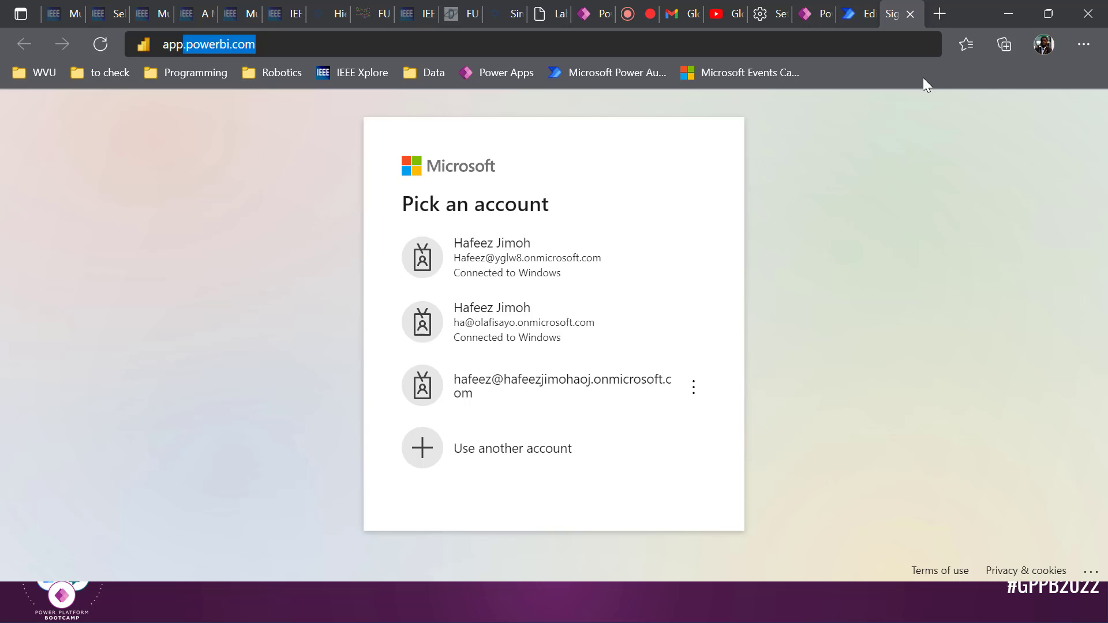
pyautogui.press('Return')
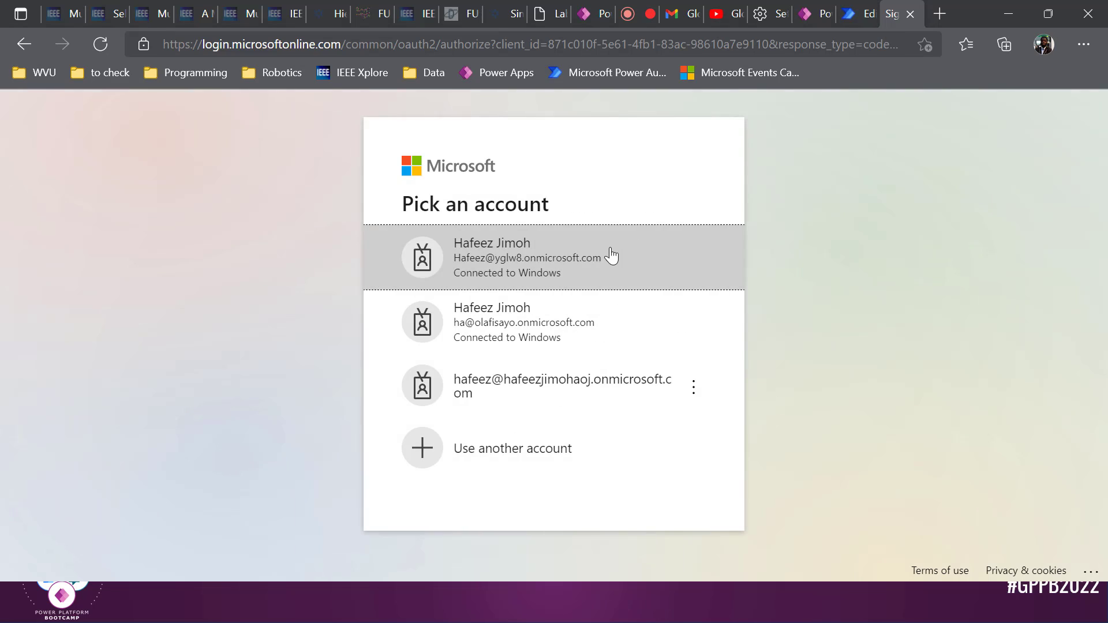
pyautogui.click(608, 257)
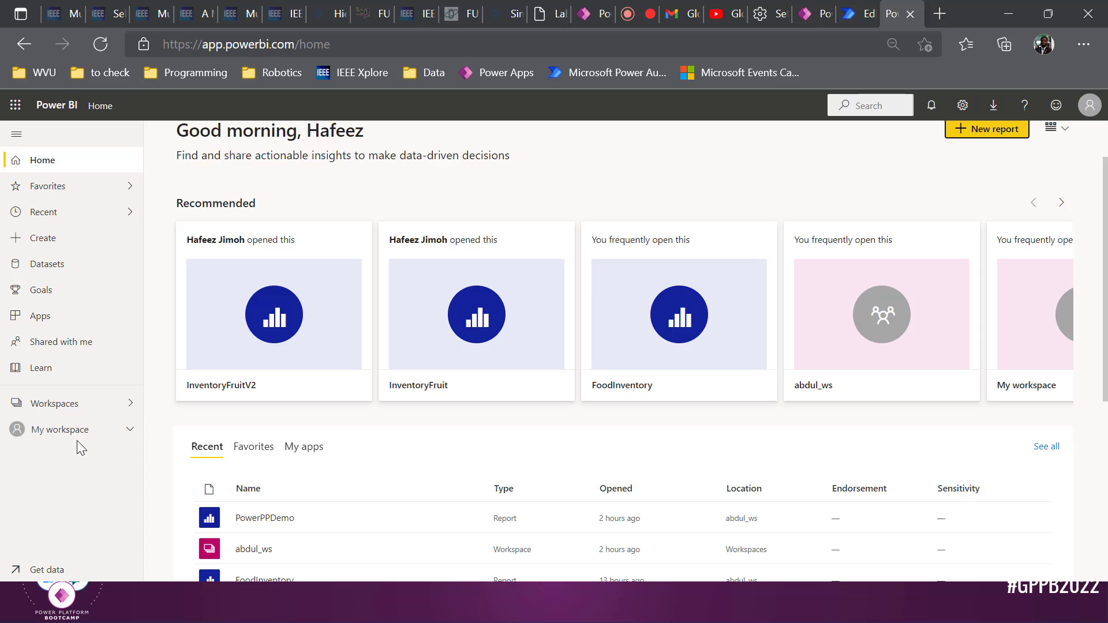
# Browse from My workspace to abdul_ws and open its PowerPlatformDemo report
pyautogui.click(79, 448)
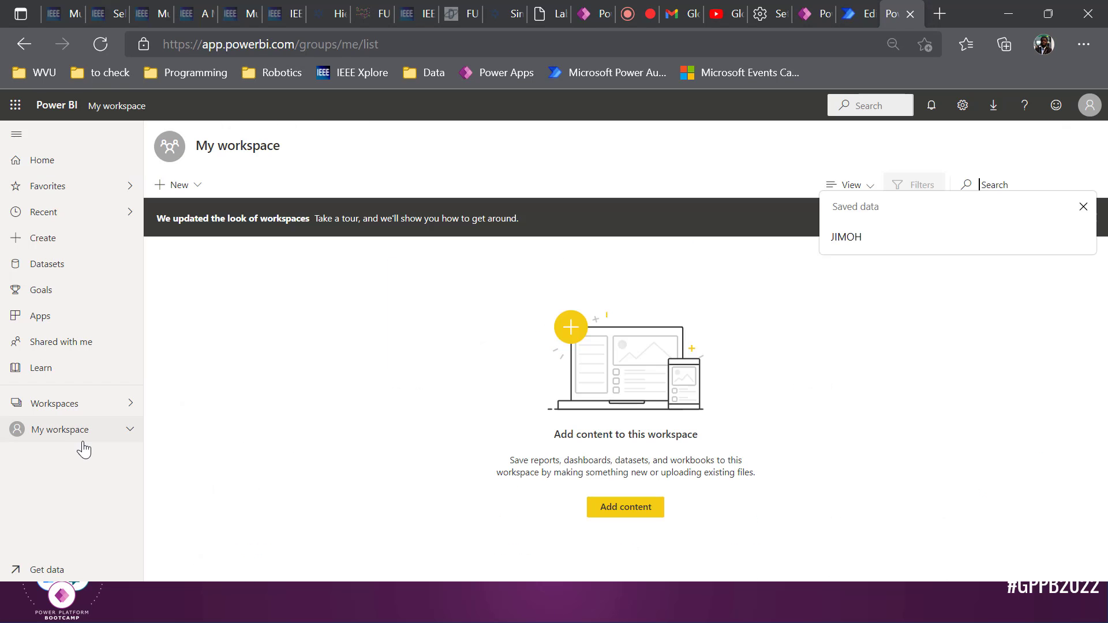
pyautogui.click(130, 430)
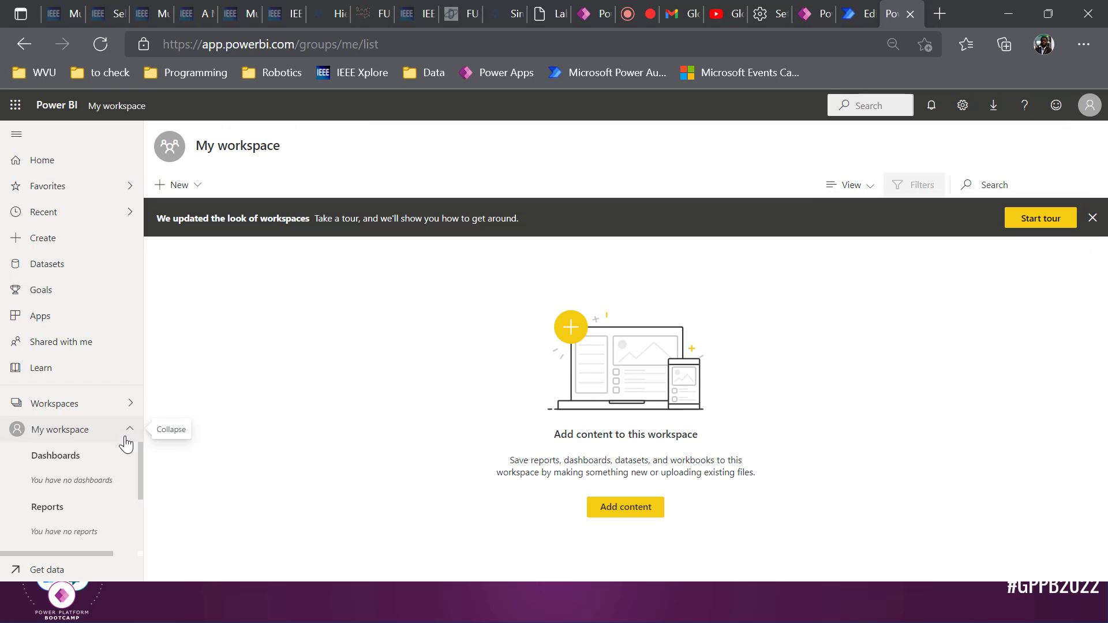
pyautogui.scroll(-2, 92, 479)
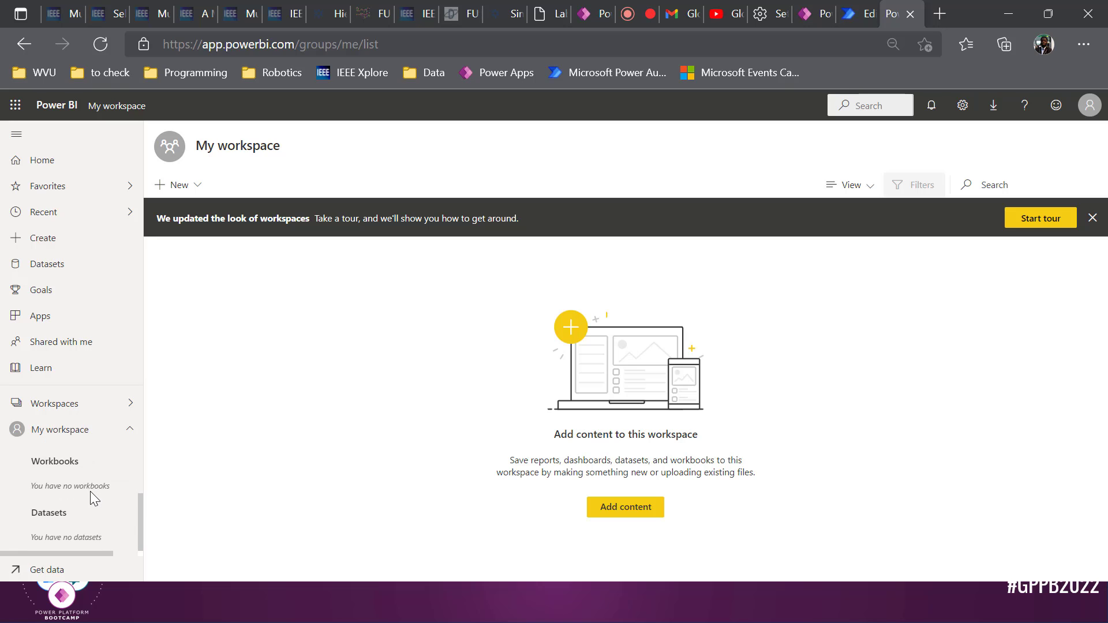
pyautogui.scroll(2, 90, 491)
pyautogui.scroll(1, 103, 470)
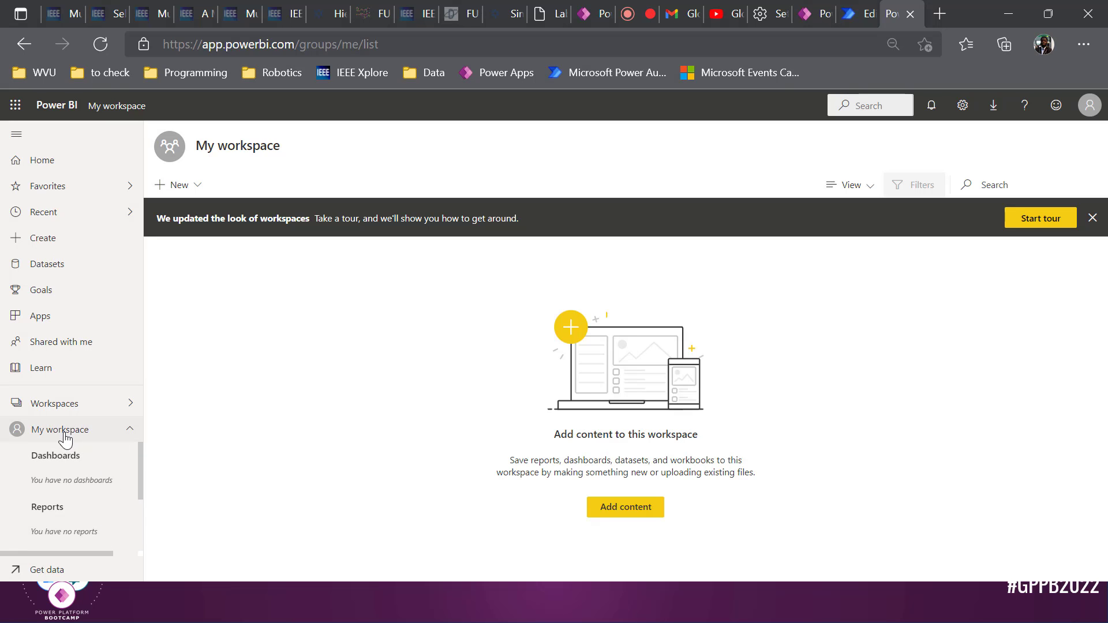
pyautogui.click(61, 406)
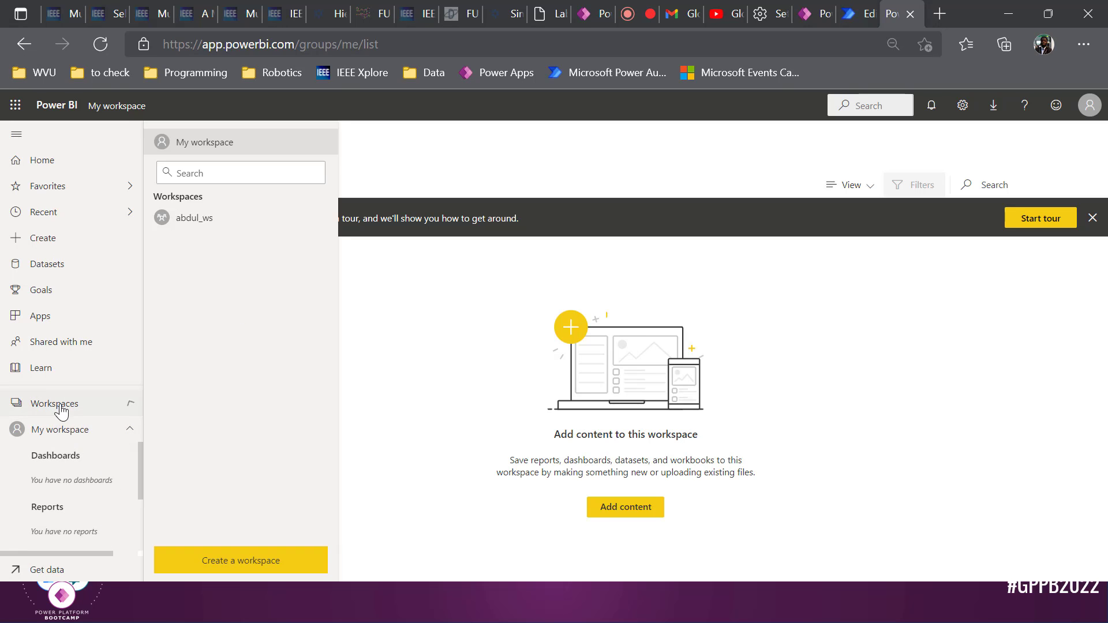
pyautogui.click(178, 215)
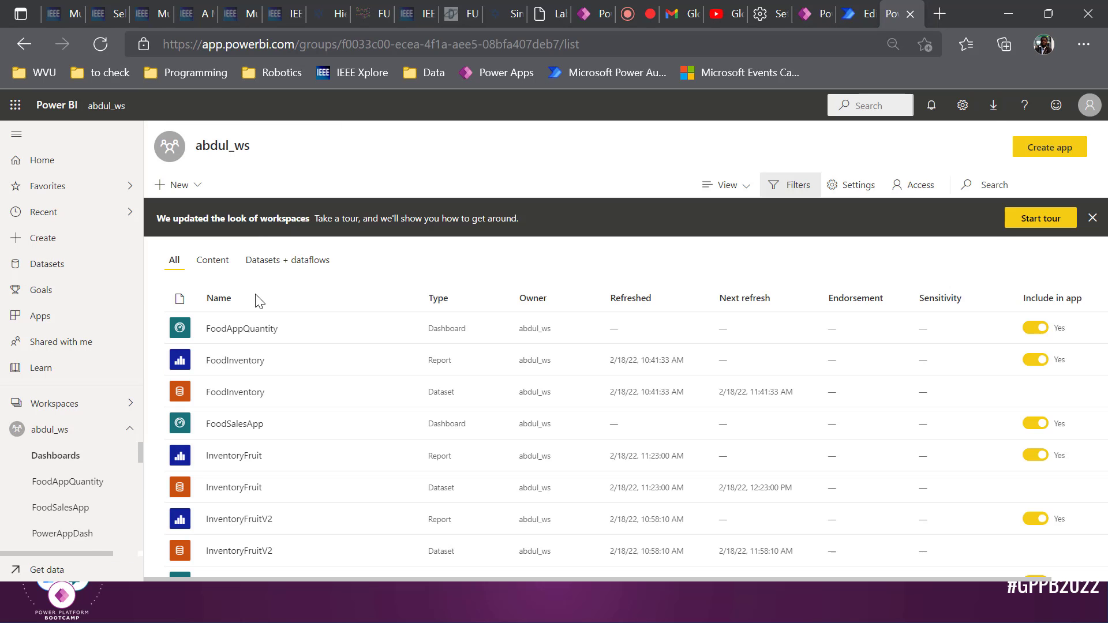
pyautogui.scroll(-3, 248, 346)
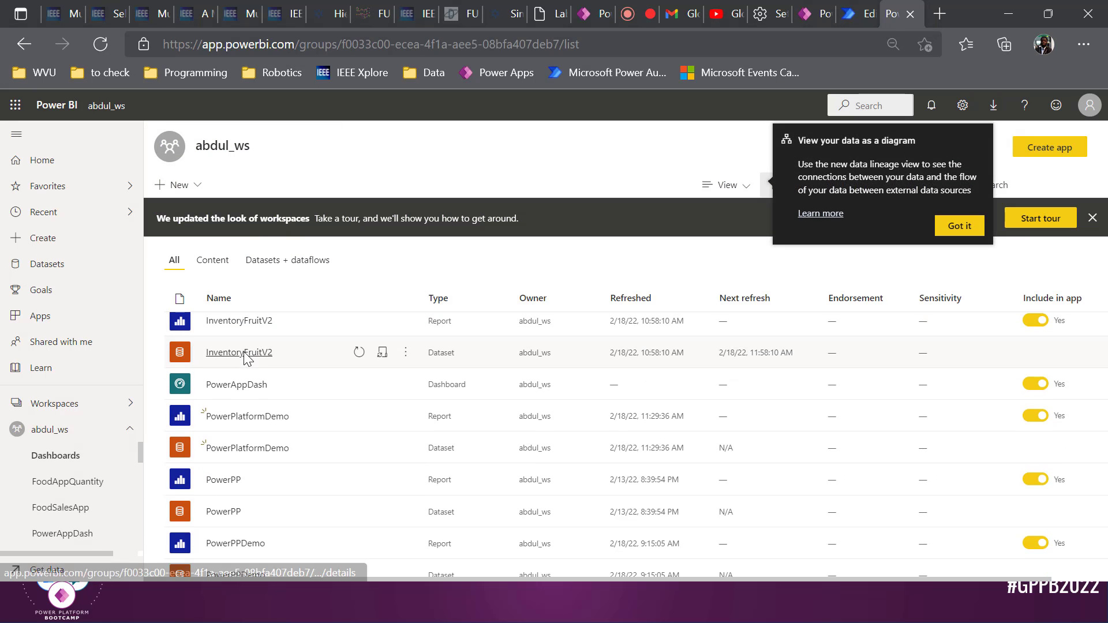
pyautogui.click(245, 422)
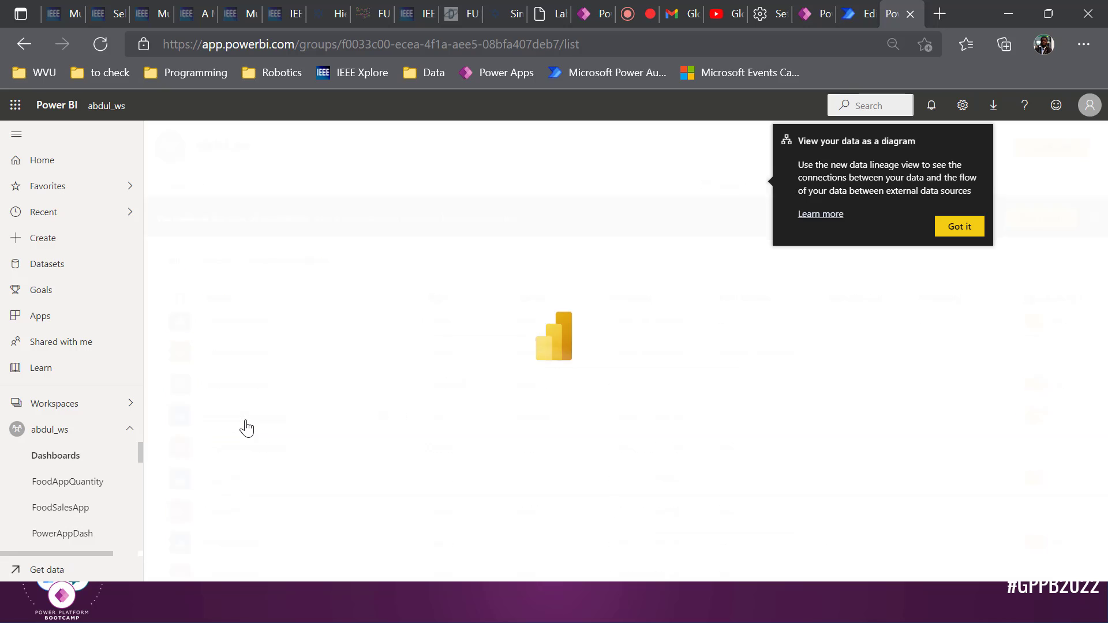
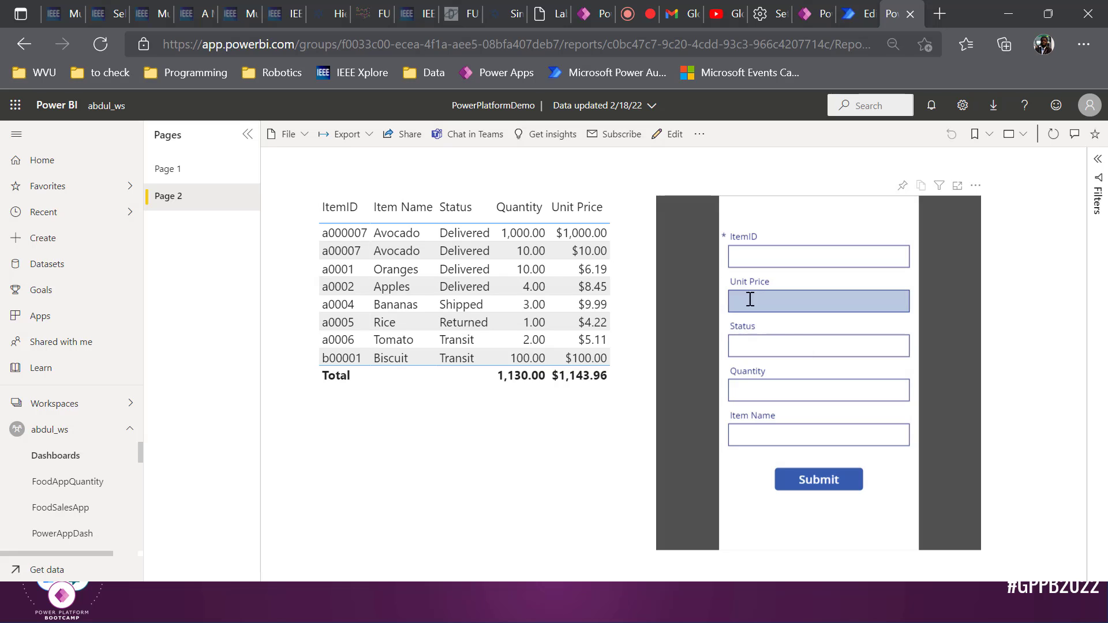
# Enter the Mango record in the form: ID a0008, unit price 100, status Delivered, quantity 10
pyautogui.click(778, 258)
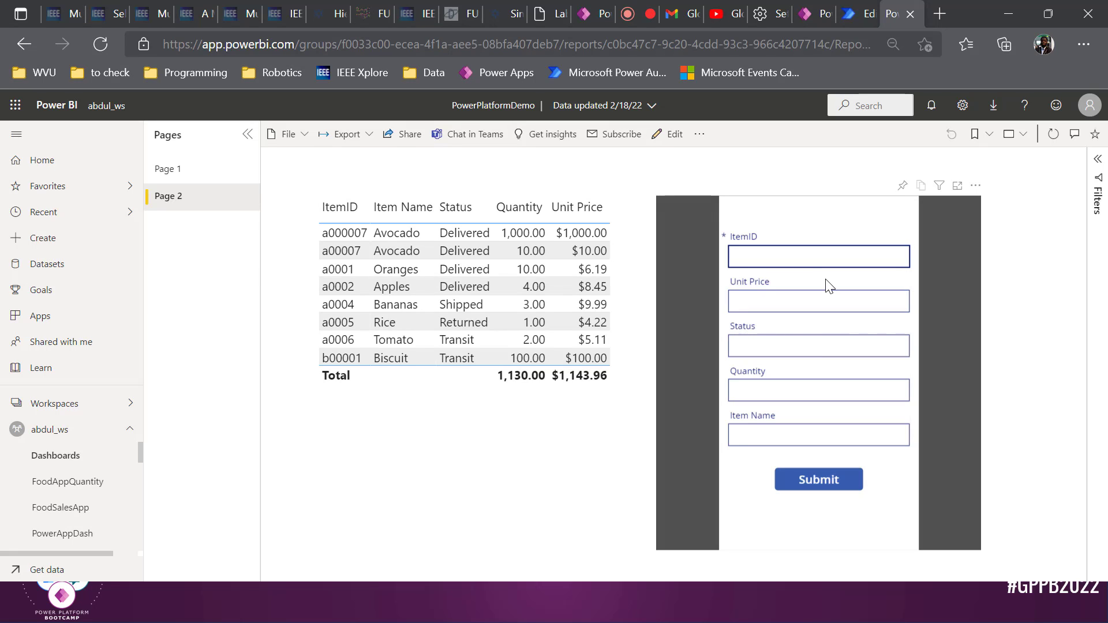
pyautogui.write('a0008')
pyautogui.press('Tab')
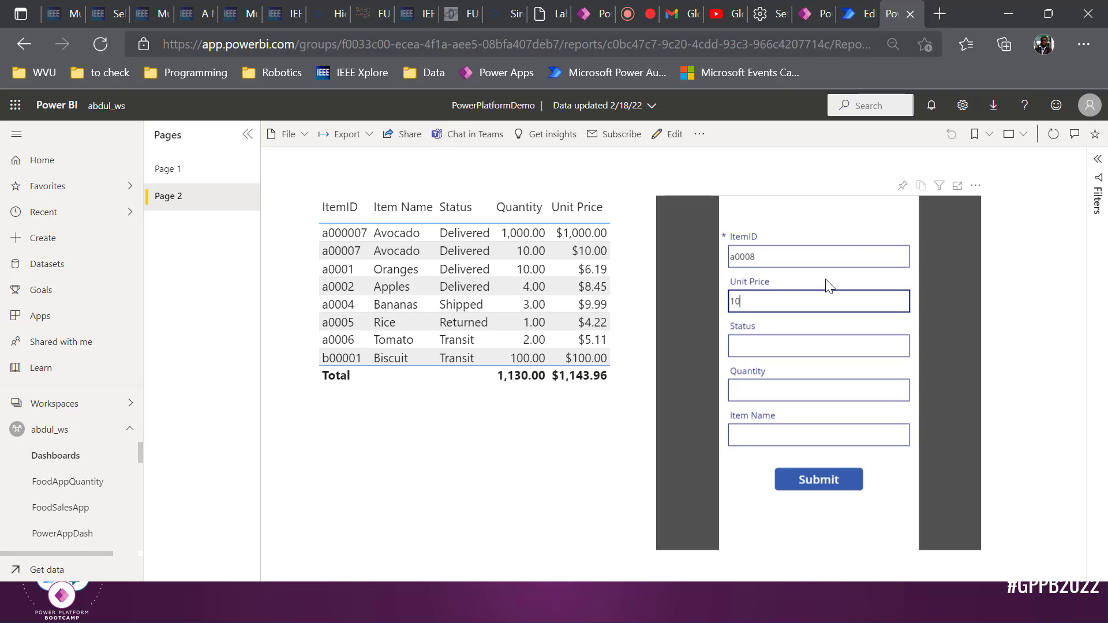
pyautogui.press('Tab')
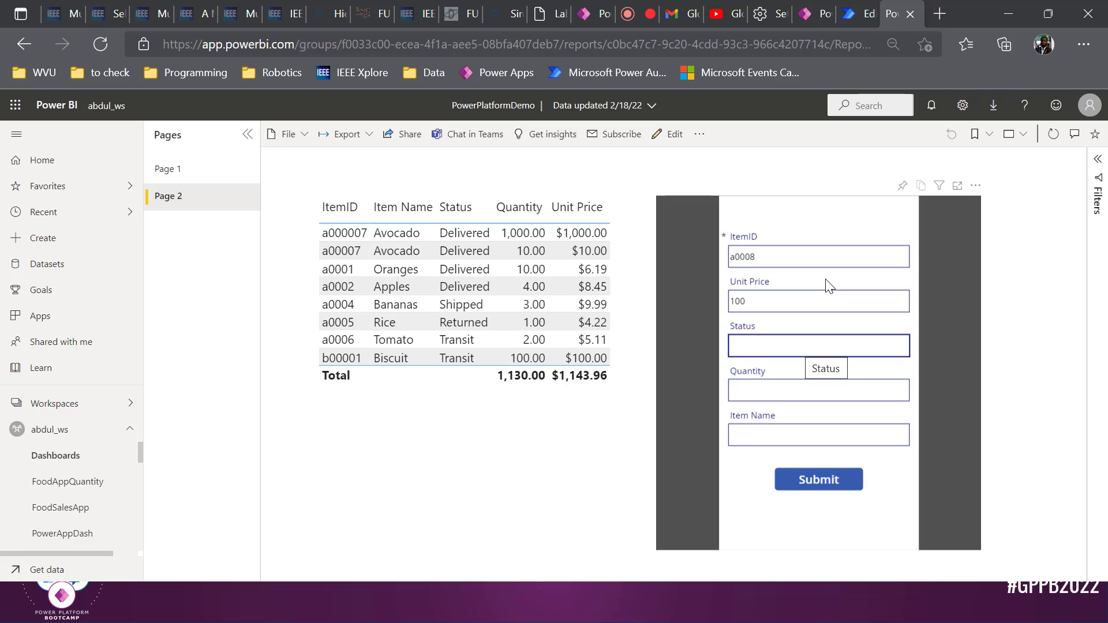
pyautogui.write('Del')
pyautogui.click(813, 437)
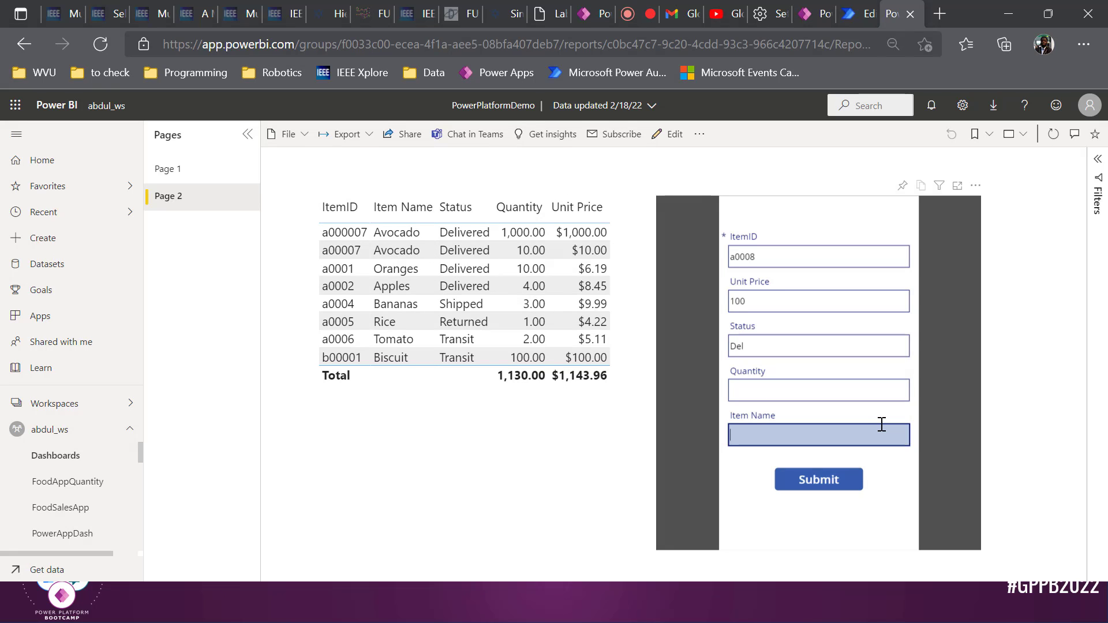
pyautogui.click(828, 341)
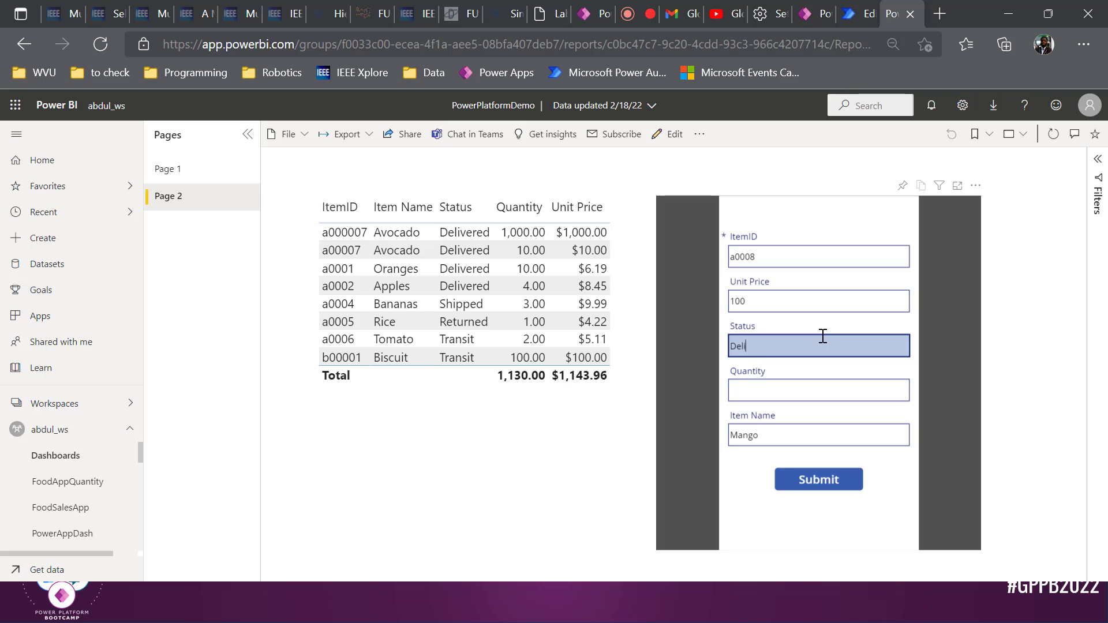
pyautogui.press('Tab')
pyautogui.write('1')
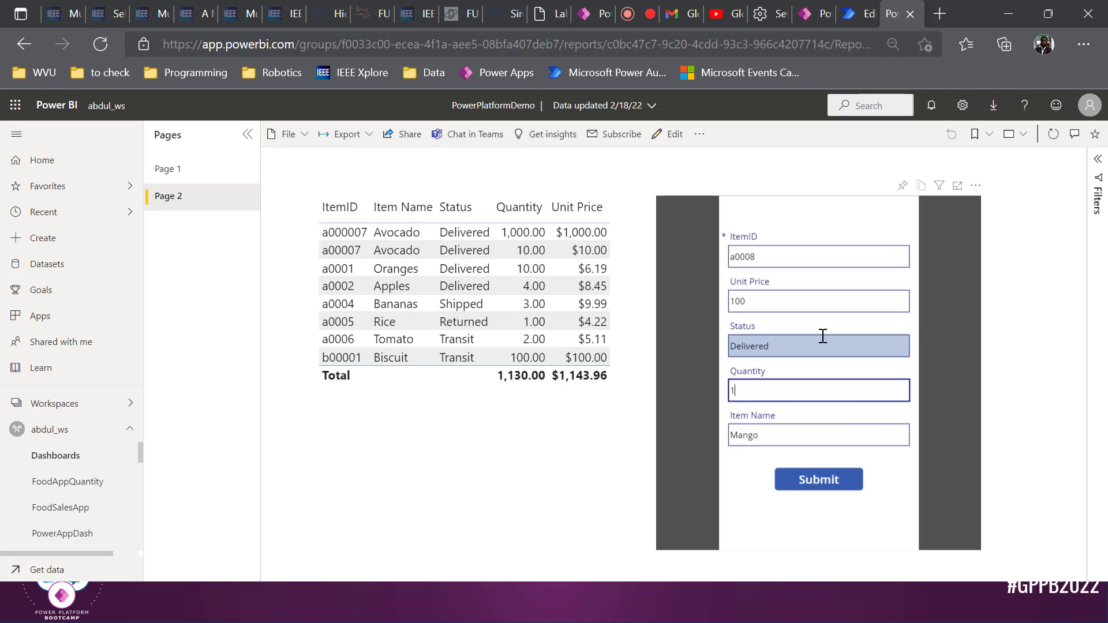
pyautogui.write('0')
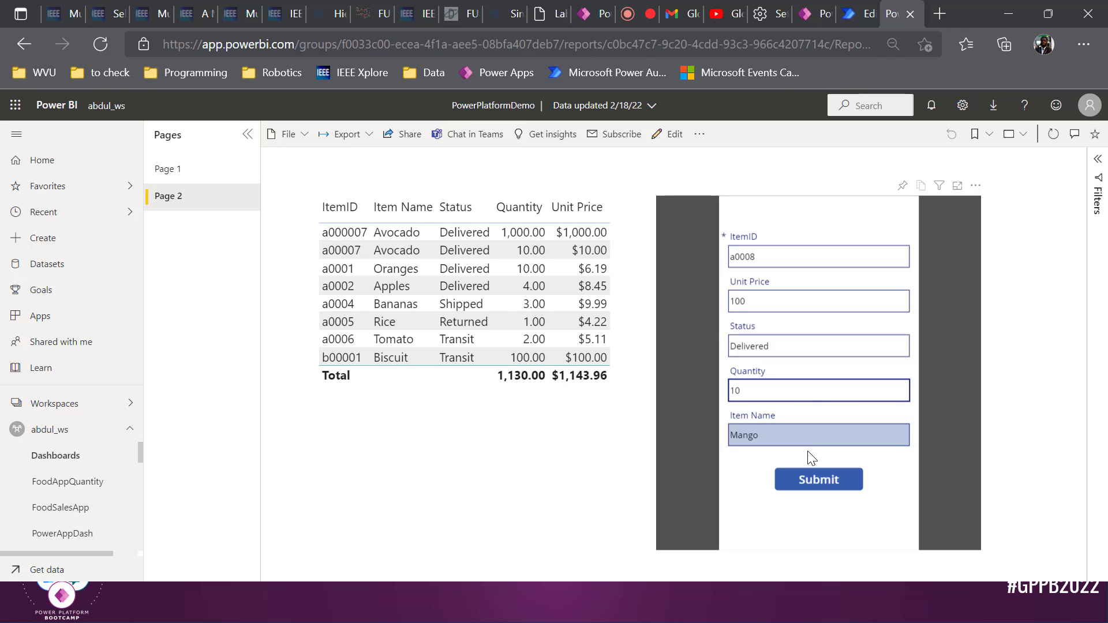
# Submit the Mango record, dismiss the Success message, and switch to Power BI Desktop
pyautogui.click(811, 479)
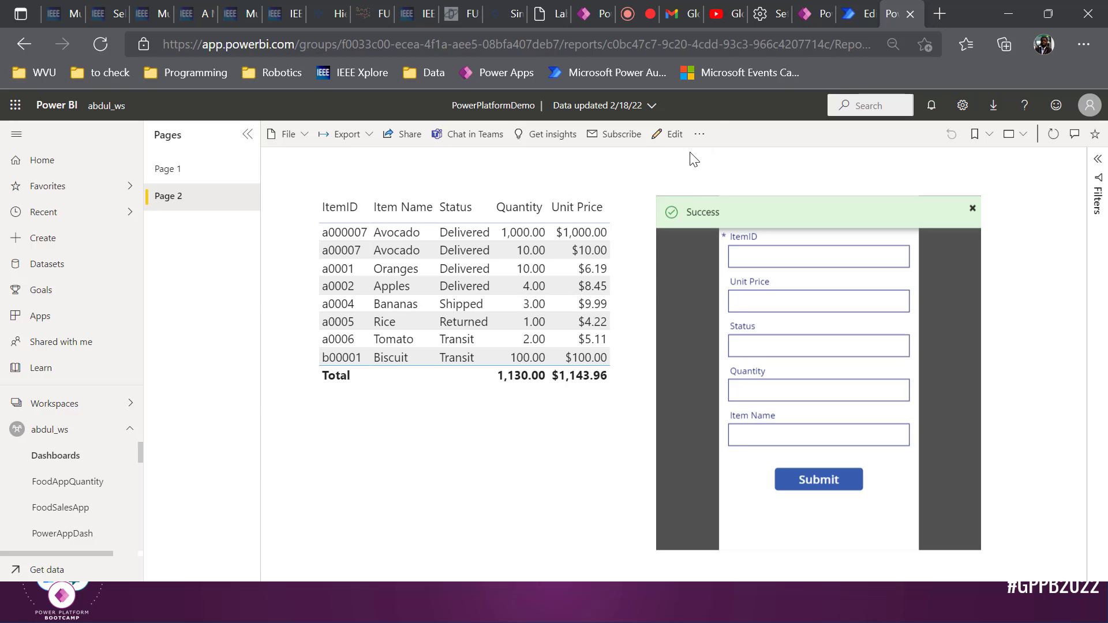
pyautogui.click(974, 212)
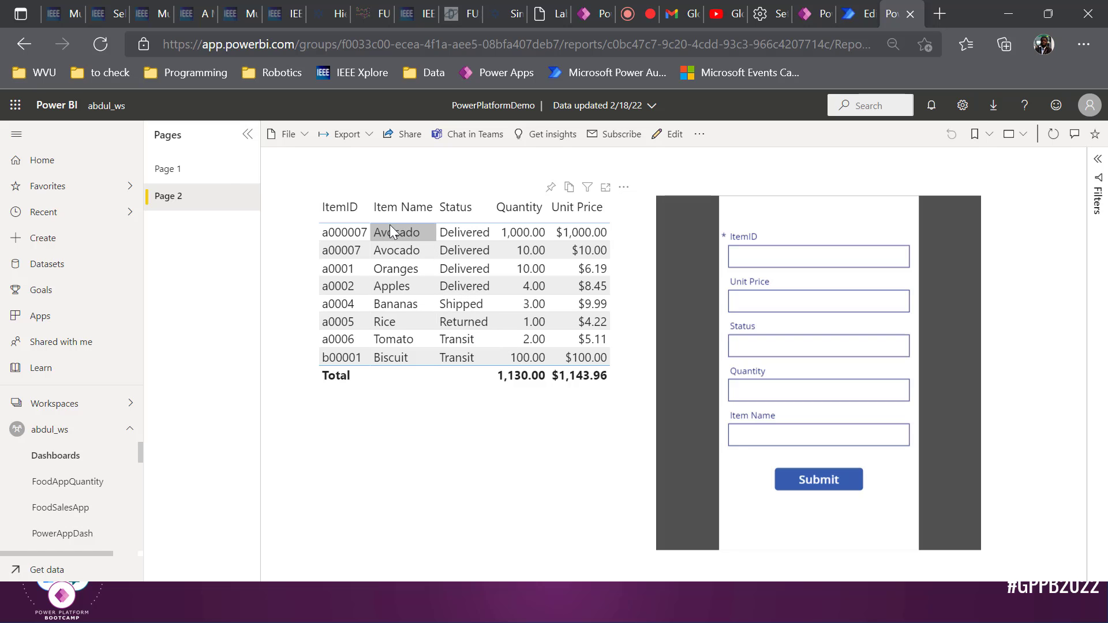
pyautogui.hotkey('alt', 'Tab')
pyautogui.hotkey('alt', 'Tab')
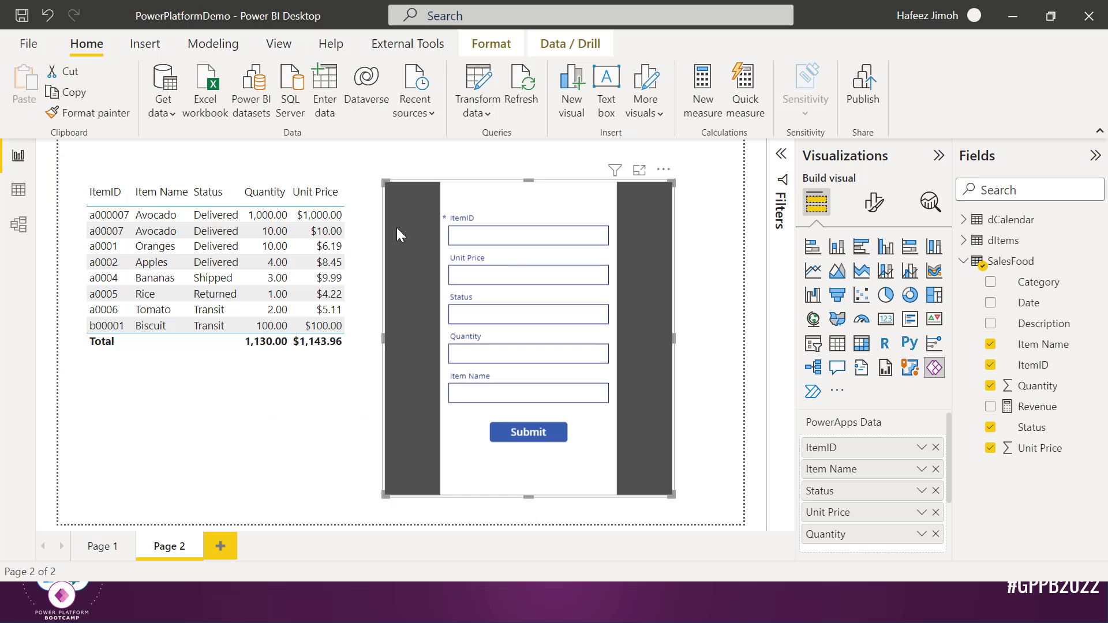
# Start filling the embedded form with ItemID a0009, unit price 100, status D, quantity 10
pyautogui.write('a000')
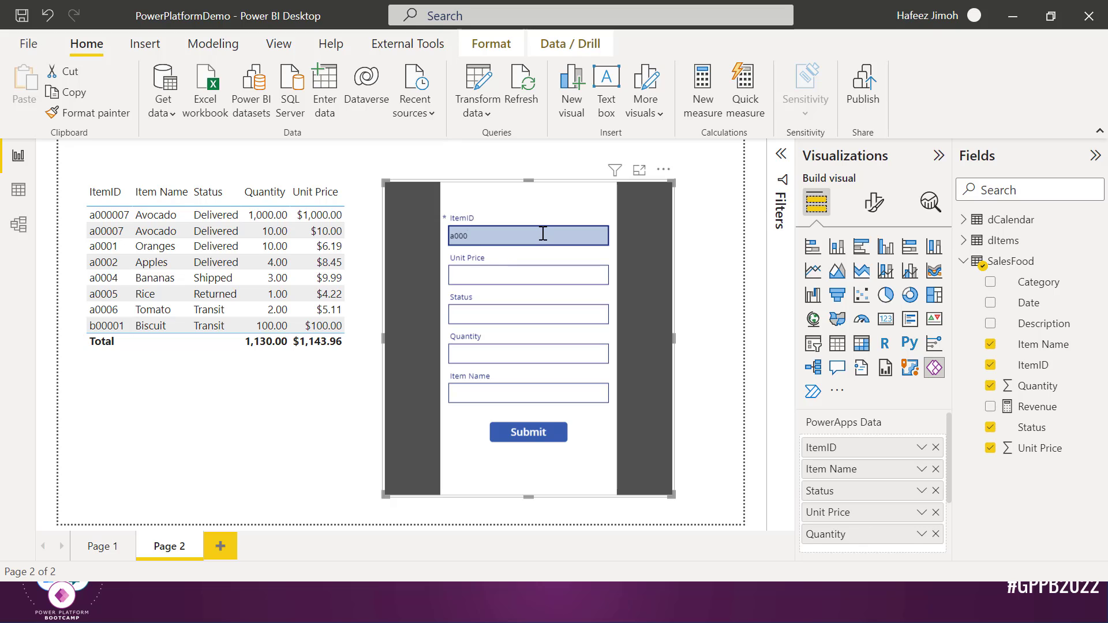
pyautogui.write('9')
pyautogui.press('Tab')
pyautogui.write('100')
pyautogui.press('Tab')
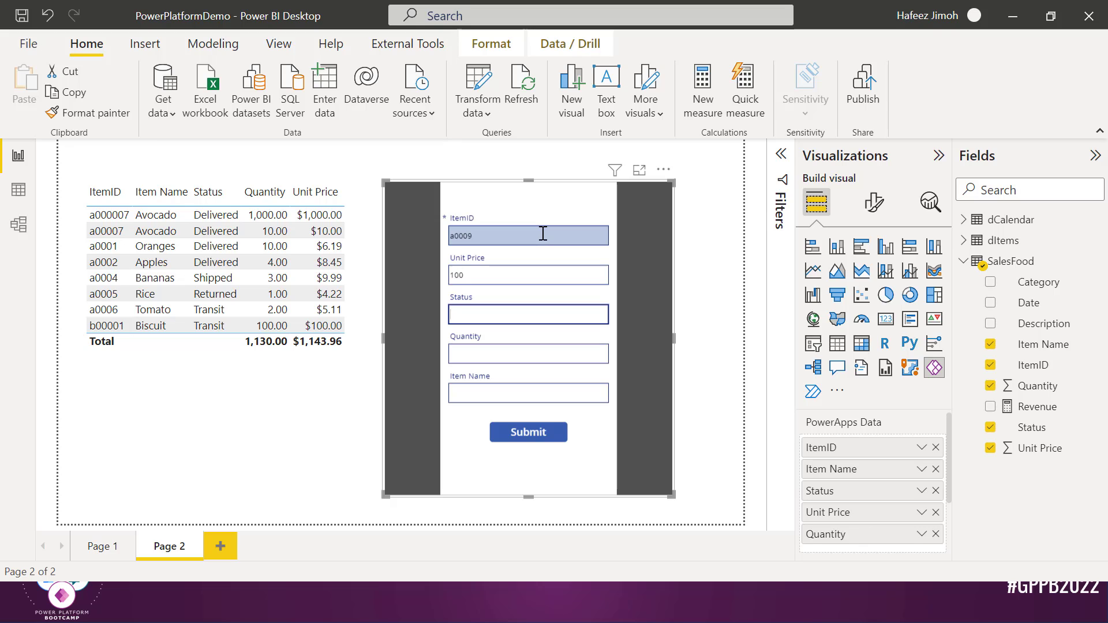
pyautogui.write('Delivered')
pyautogui.press('Tab')
pyautogui.write('1')
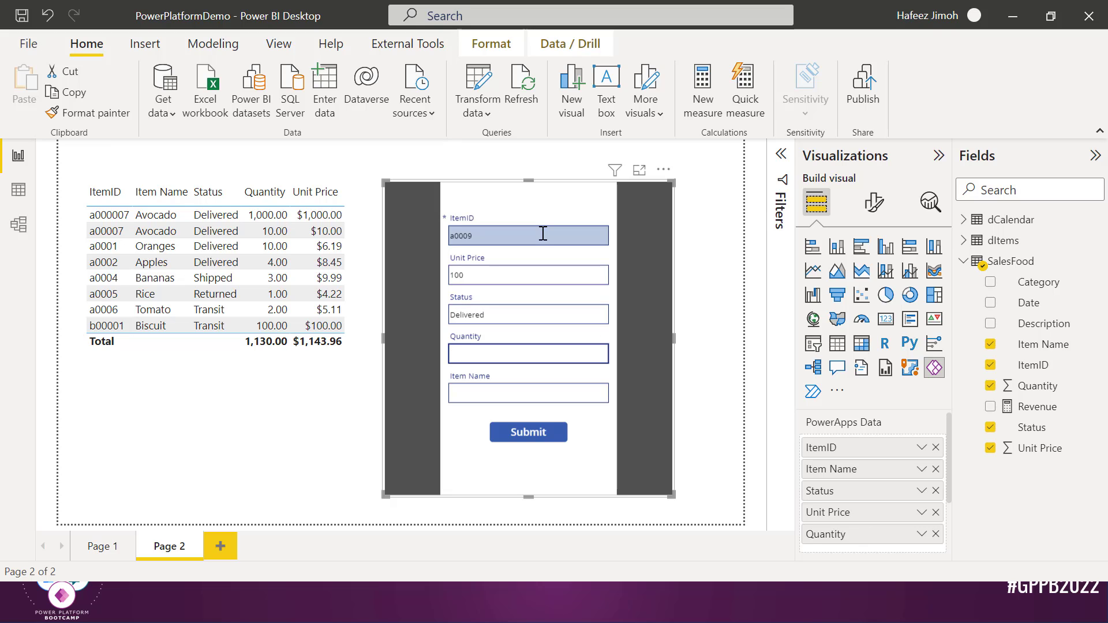
pyautogui.write('0')
pyautogui.press('Tab')
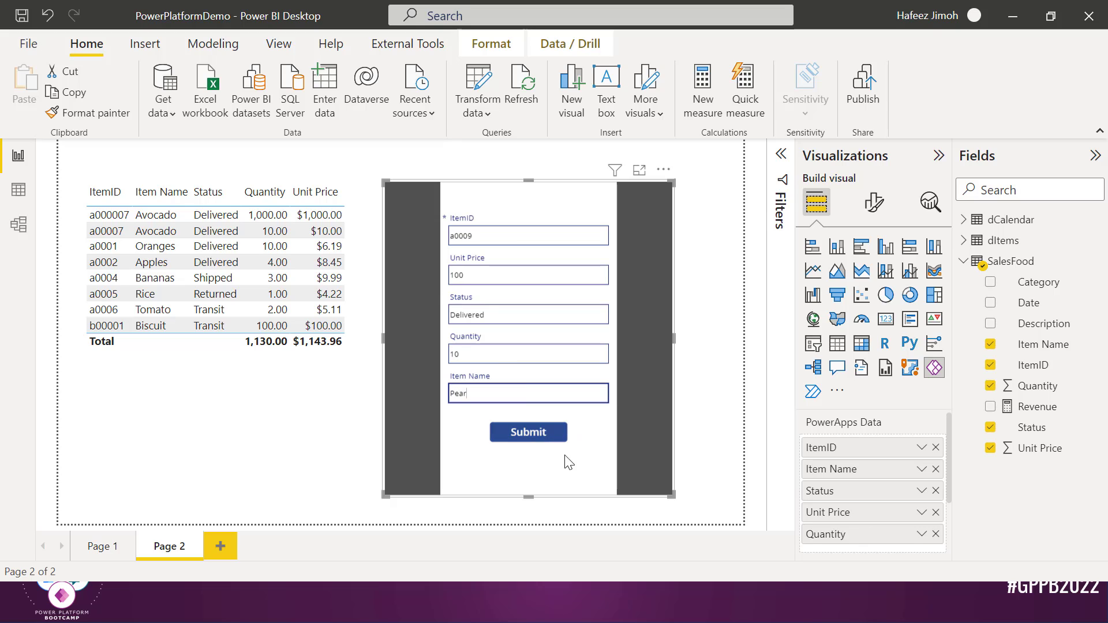
# Switch to Page 1 and back to Page 2, then dismiss the app's sharing notice
pyautogui.click(103, 546)
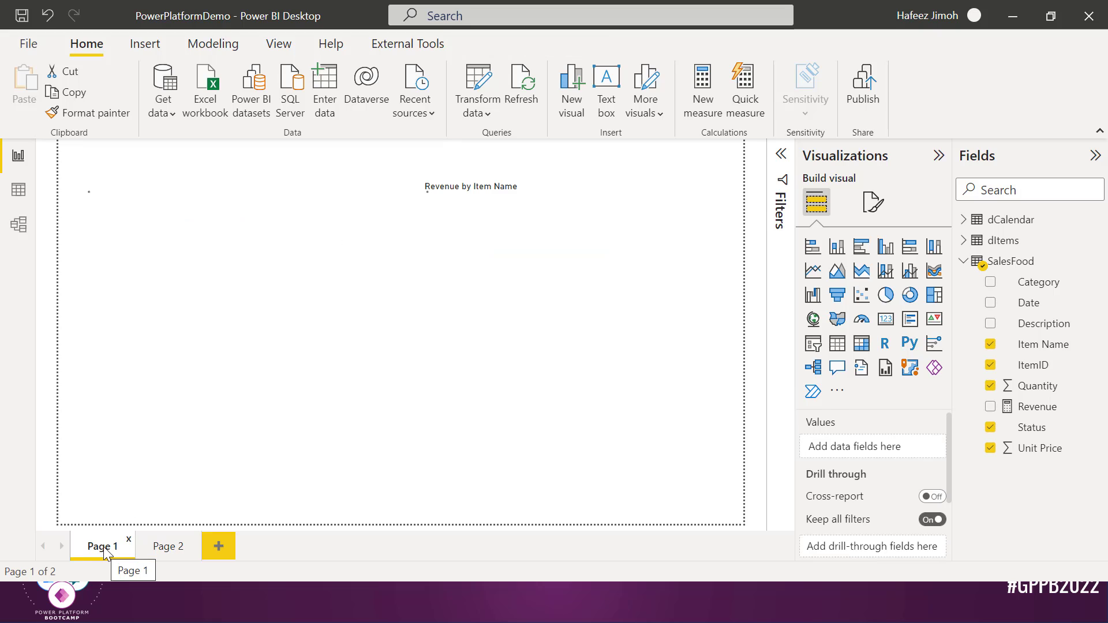
pyautogui.click(156, 549)
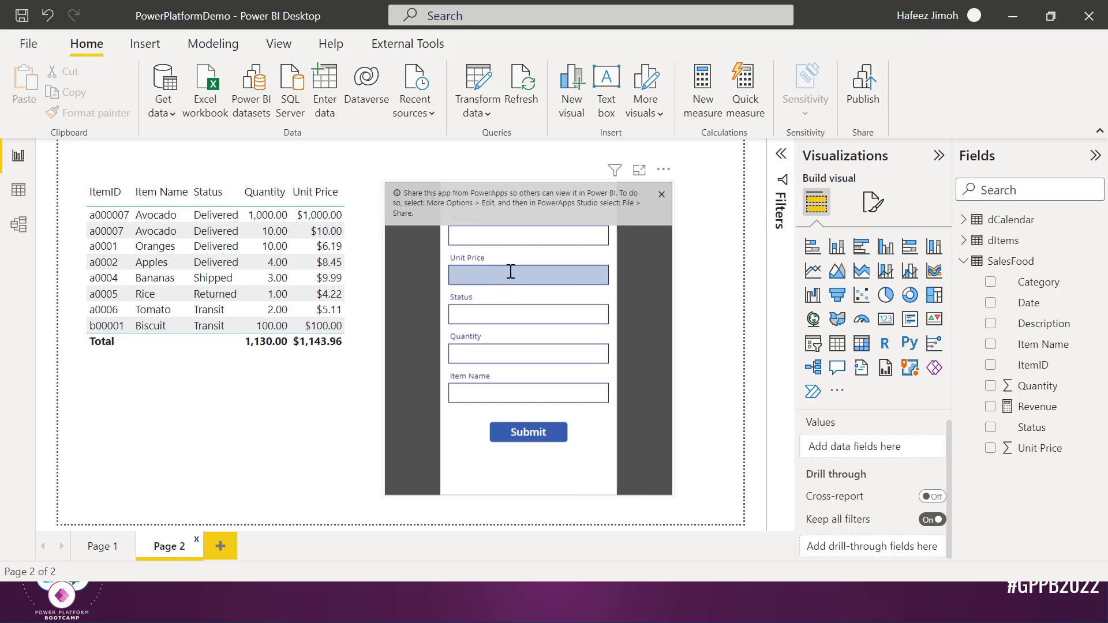
pyautogui.click(662, 194)
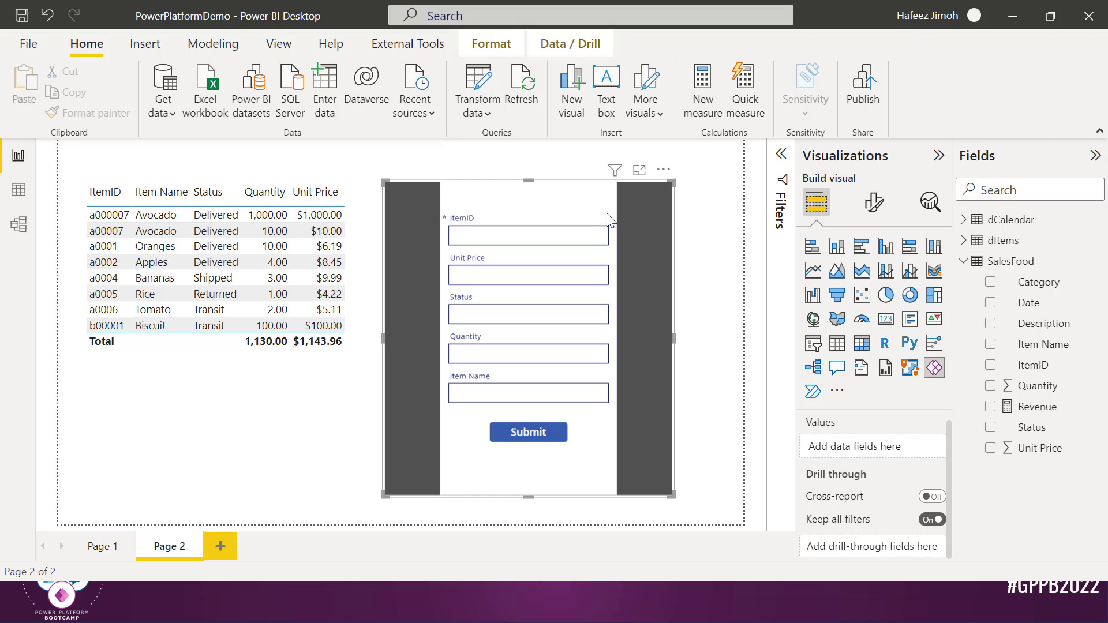
# Submit the Pear record: ItemID a0008, unit price 100, Delivered, quantity 100
pyautogui.click(569, 235)
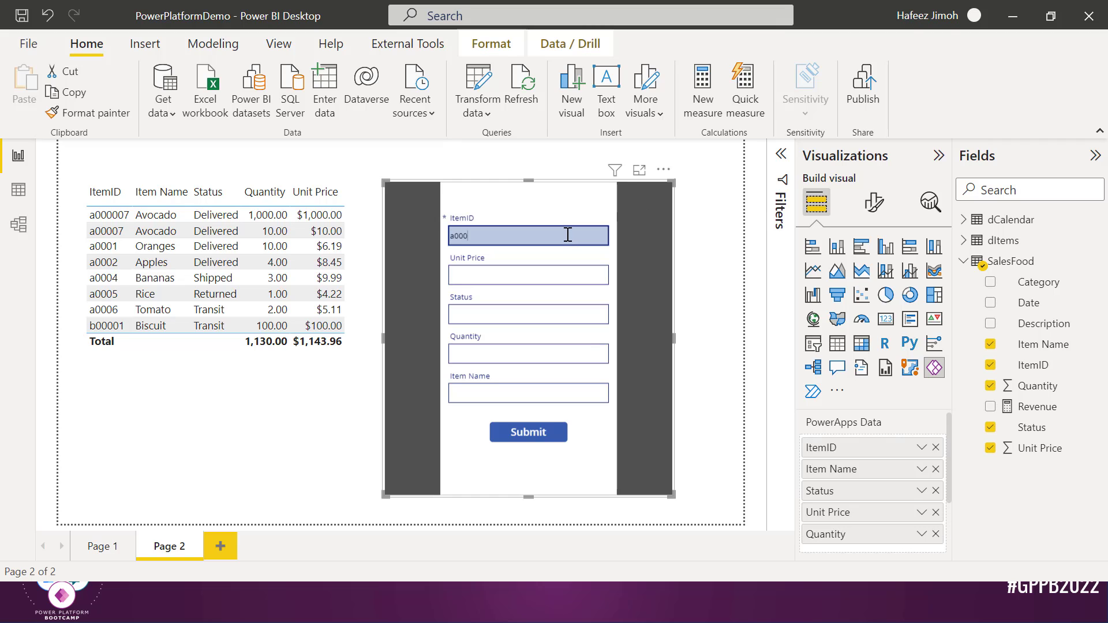
pyautogui.write('a0008')
pyautogui.press('Tab')
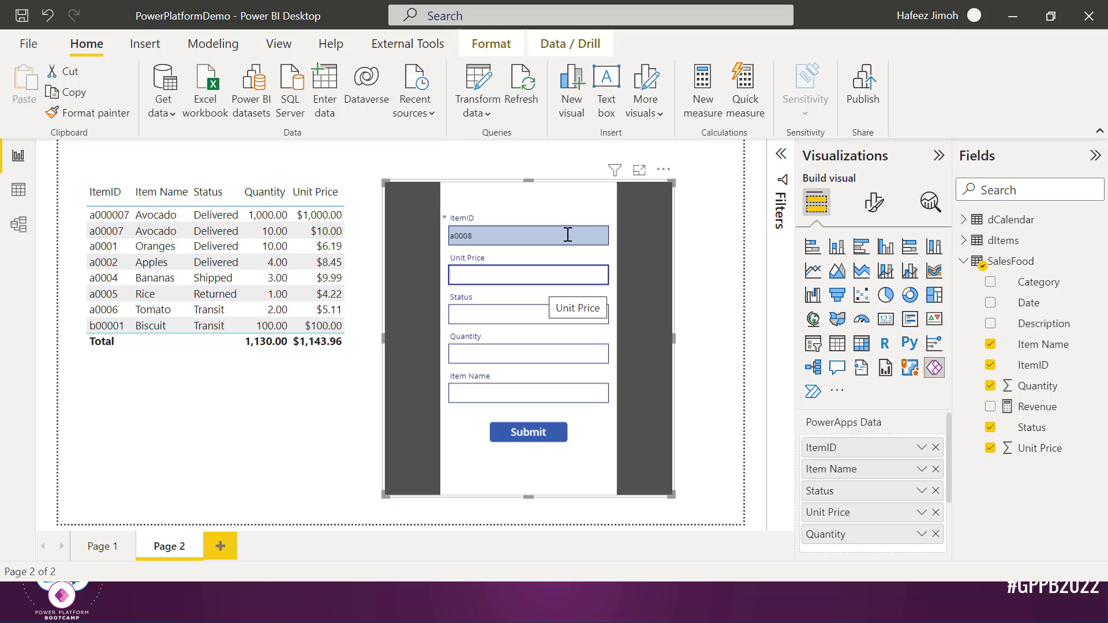
pyautogui.write('100')
pyautogui.press('Tab')
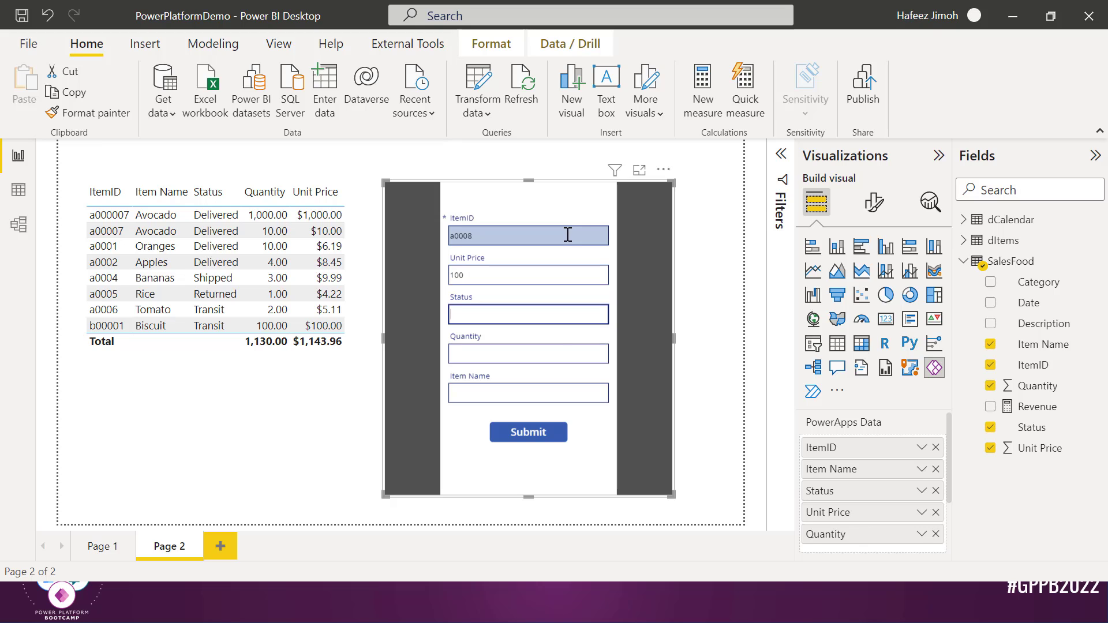
pyautogui.write('Delivered')
pyautogui.press('Tab')
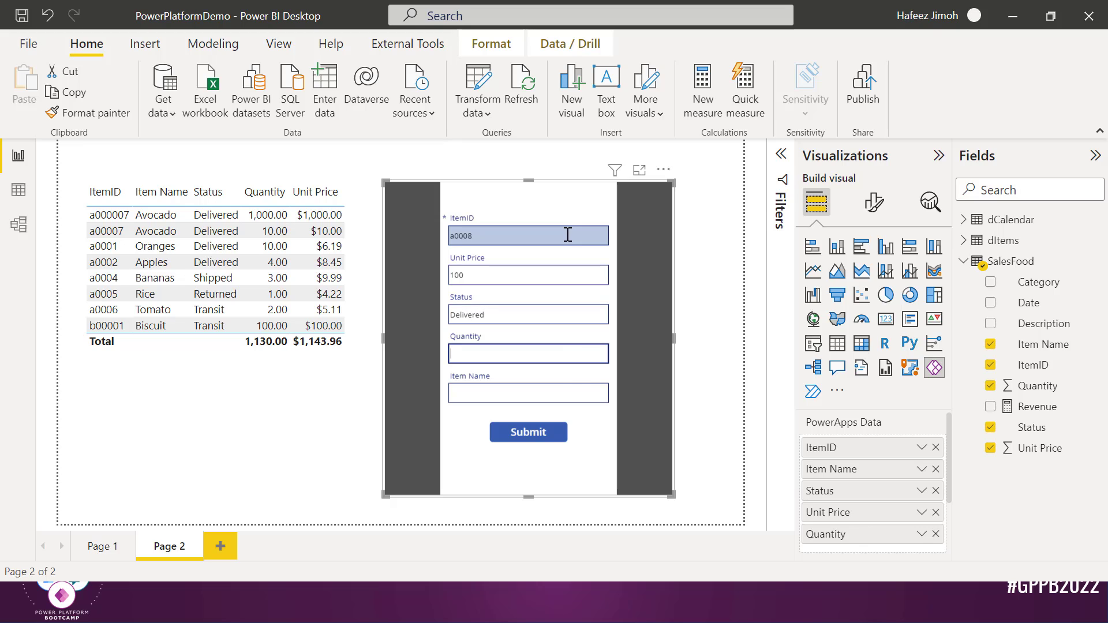
pyautogui.write('100')
pyautogui.press('Tab')
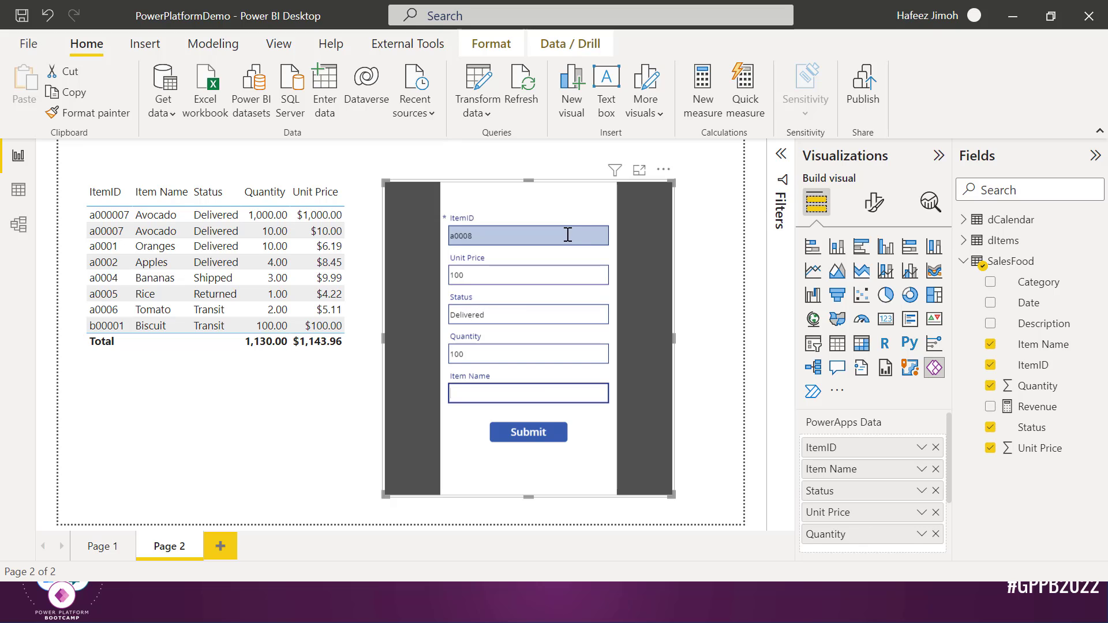
pyautogui.write('Pear')
pyautogui.click(537, 445)
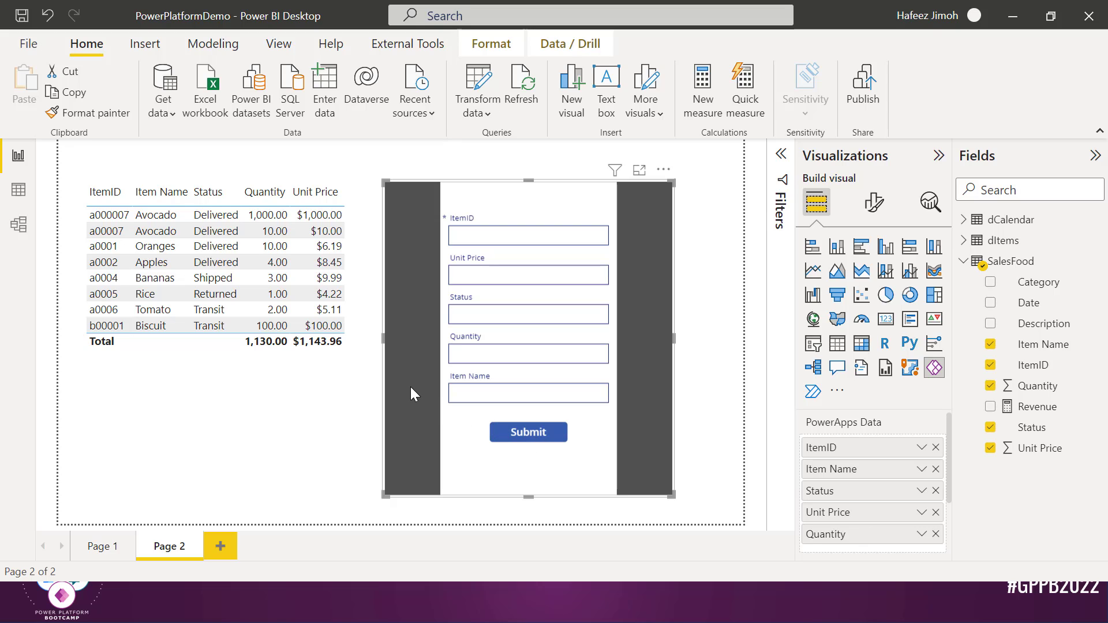
# Make the sales table visual taller and refresh the data so the a0008 Mango row appears
pyautogui.click(354, 352)
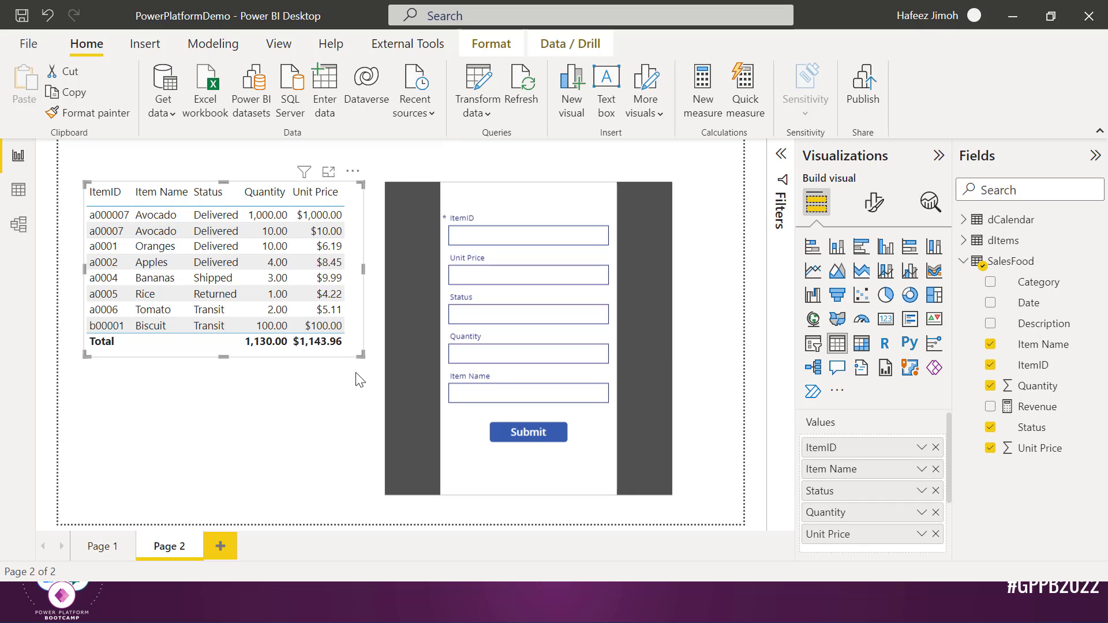
pyautogui.moveTo(361, 356); pyautogui.dragTo(358, 375)
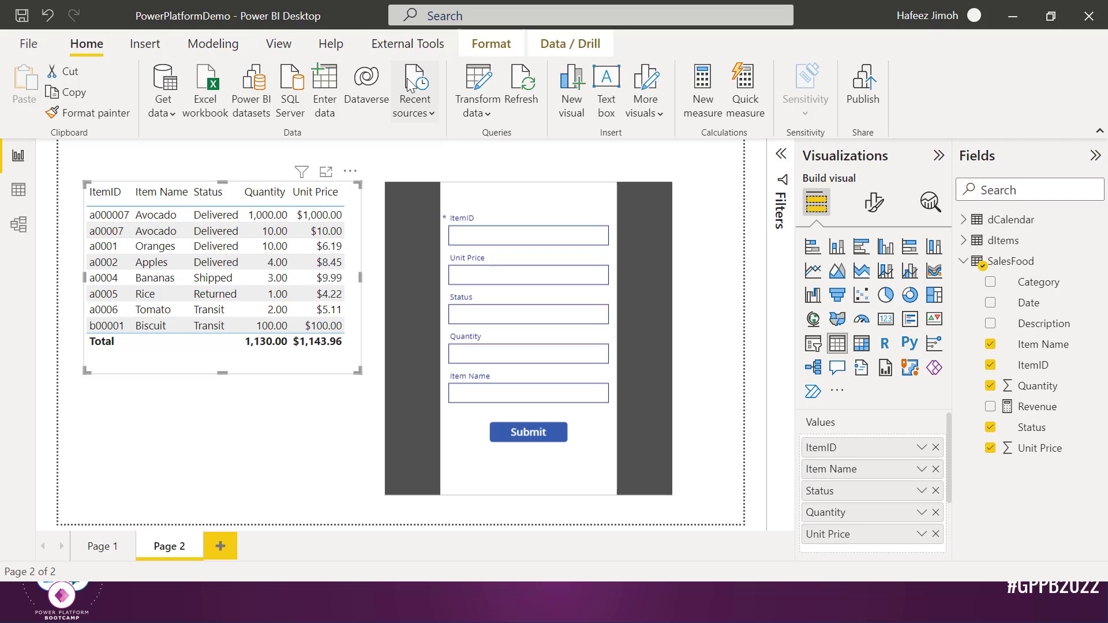
pyautogui.click(521, 99)
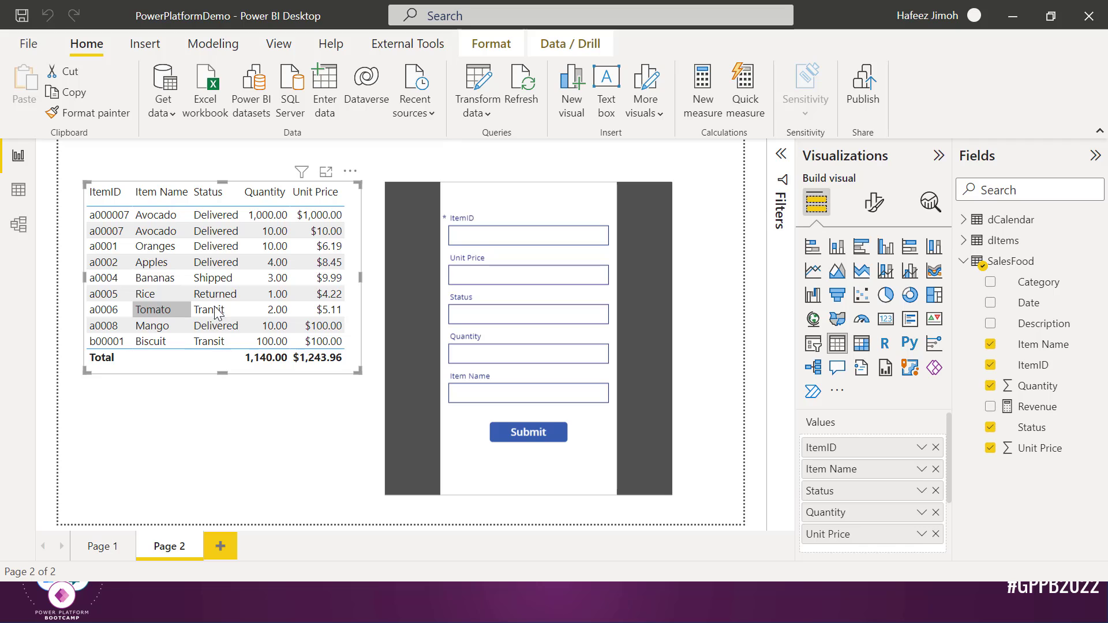
pyautogui.click(521, 227)
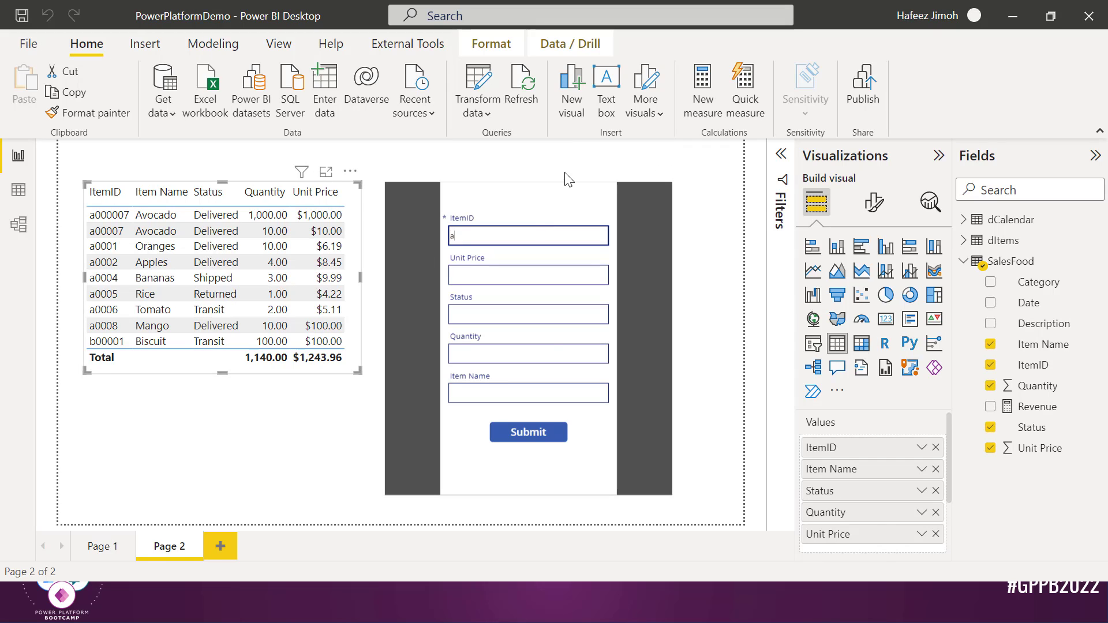
# Submit Chocolate with ItemID c0009, unit price 100, status Transit, quantity 10
pyautogui.press('Tab')
pyautogui.write('1')
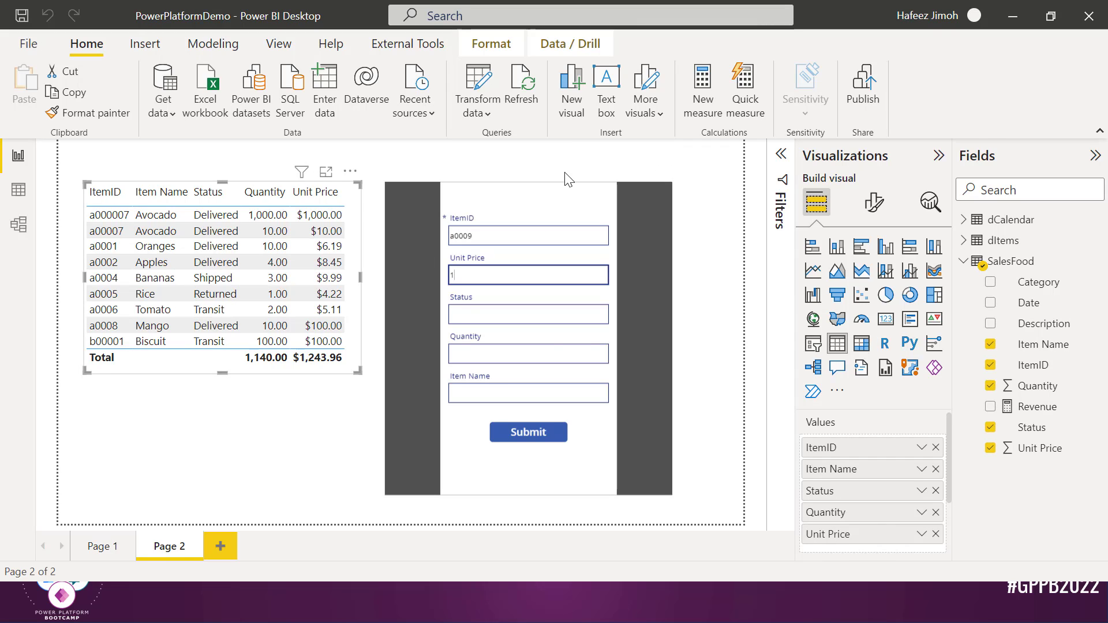
pyautogui.write('00')
pyautogui.press('Tab')
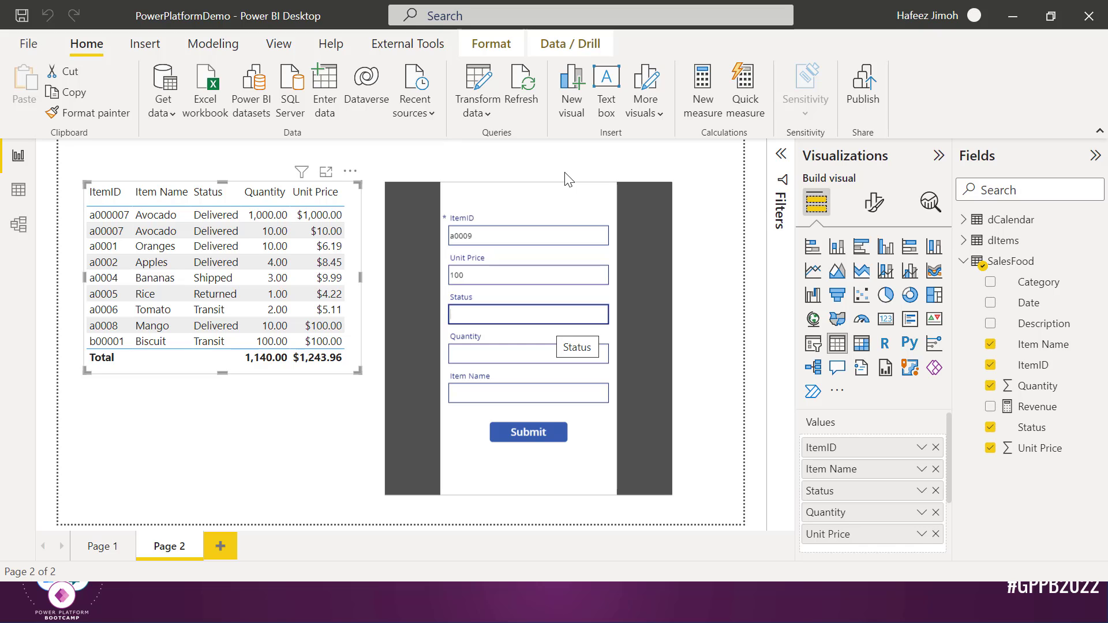
pyautogui.write('Transit')
pyautogui.press('Tab')
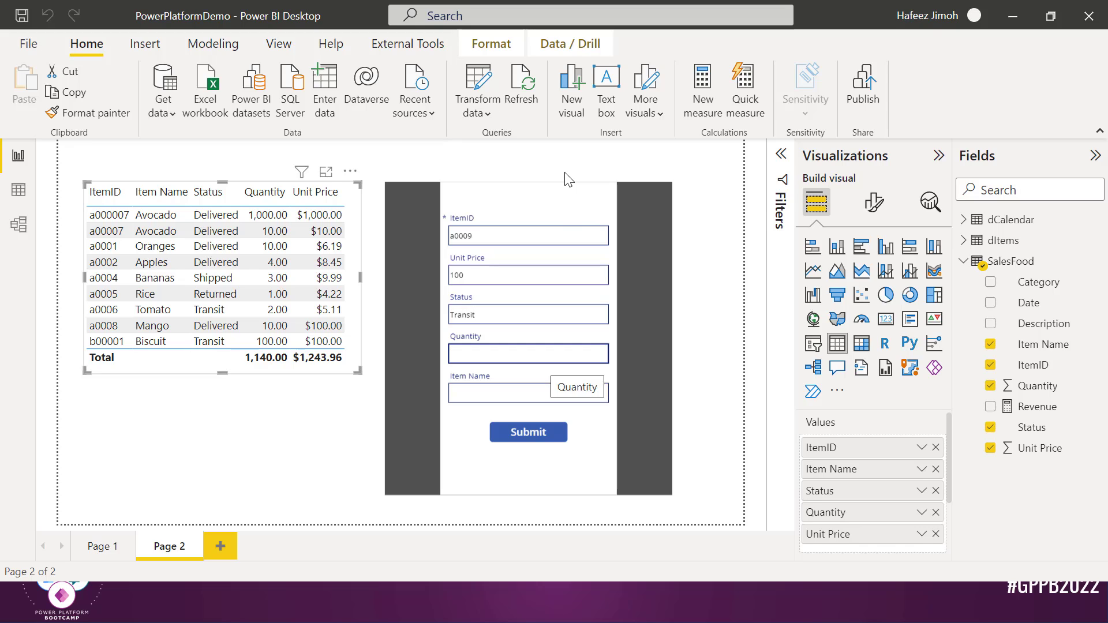
pyautogui.write('10')
pyautogui.press('Tab')
pyautogui.write('Choc')
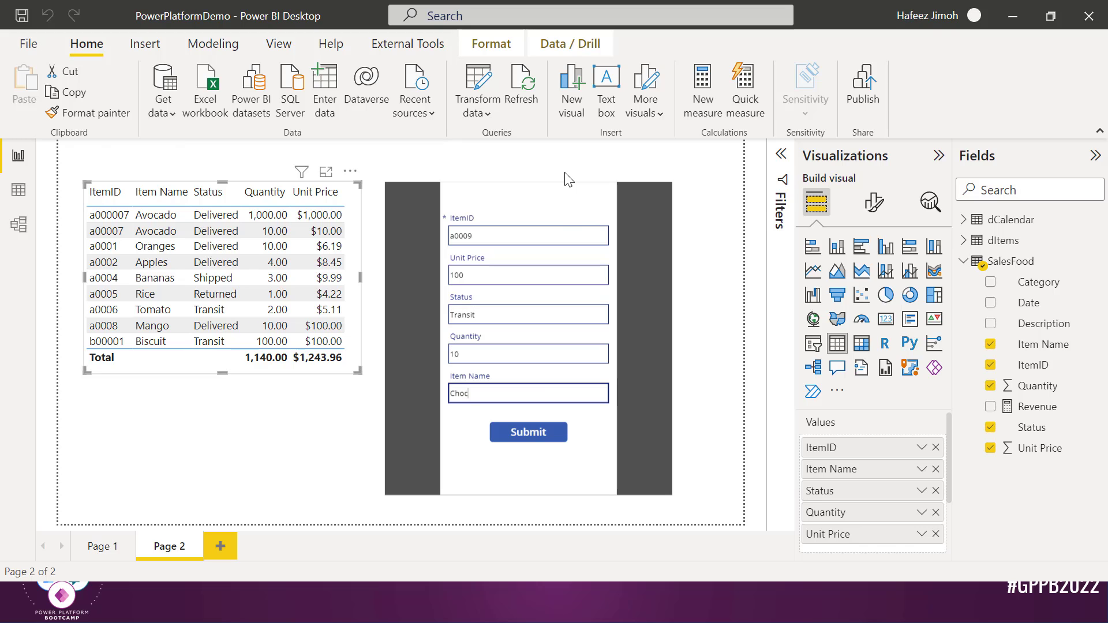
pyautogui.write('i')
pyautogui.click(532, 240)
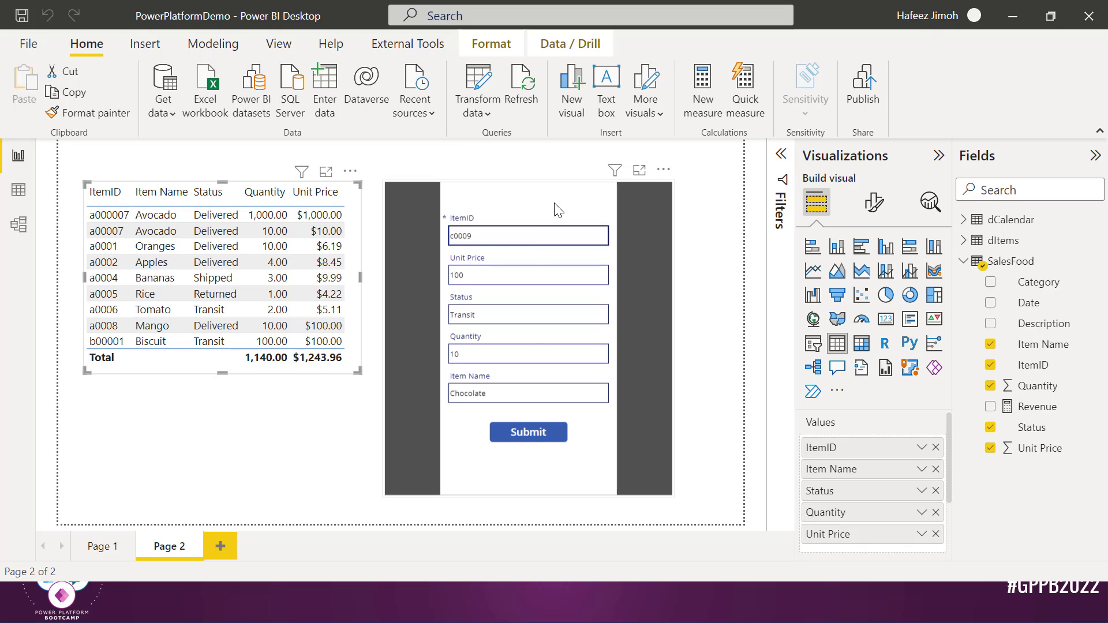
pyautogui.click(553, 444)
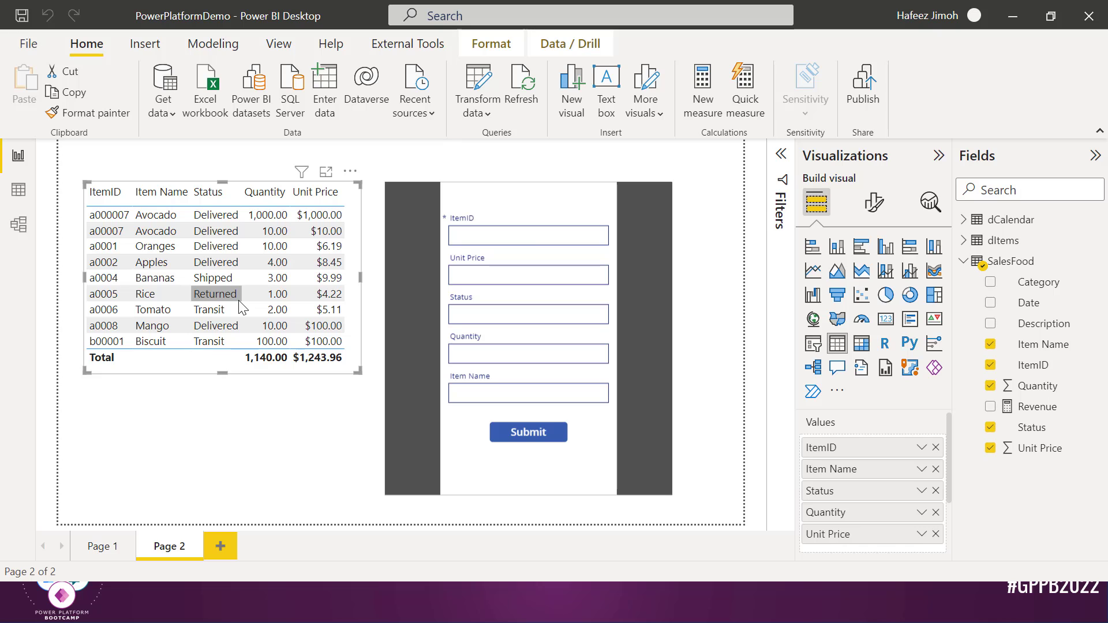
pyautogui.hotkey('alt', 'Tab')
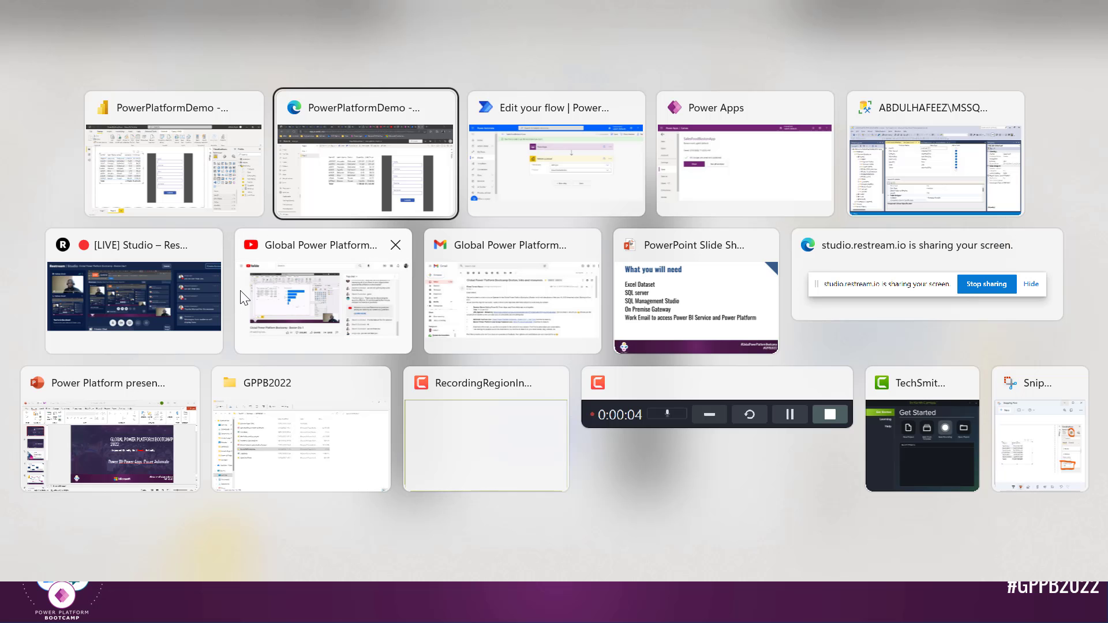
# In Power Apps, inspect Button1's OnSelect formula and the form's OnSuccess formula
pyautogui.hotkey('alt', 'Tab')
pyautogui.hotkey('alt', 'Tab')
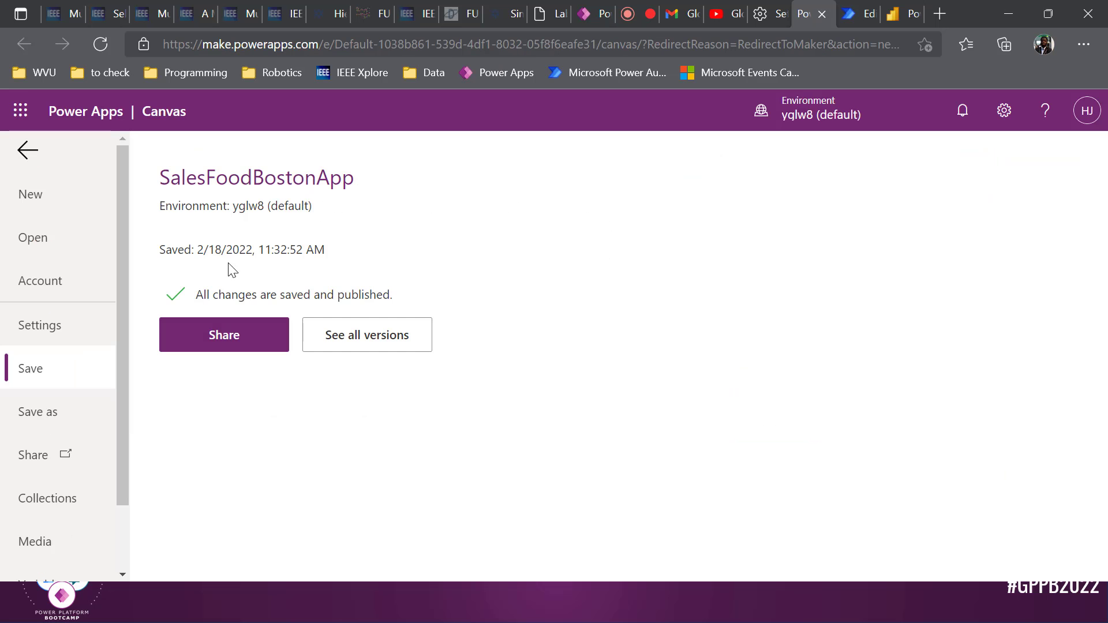
pyautogui.click(27, 165)
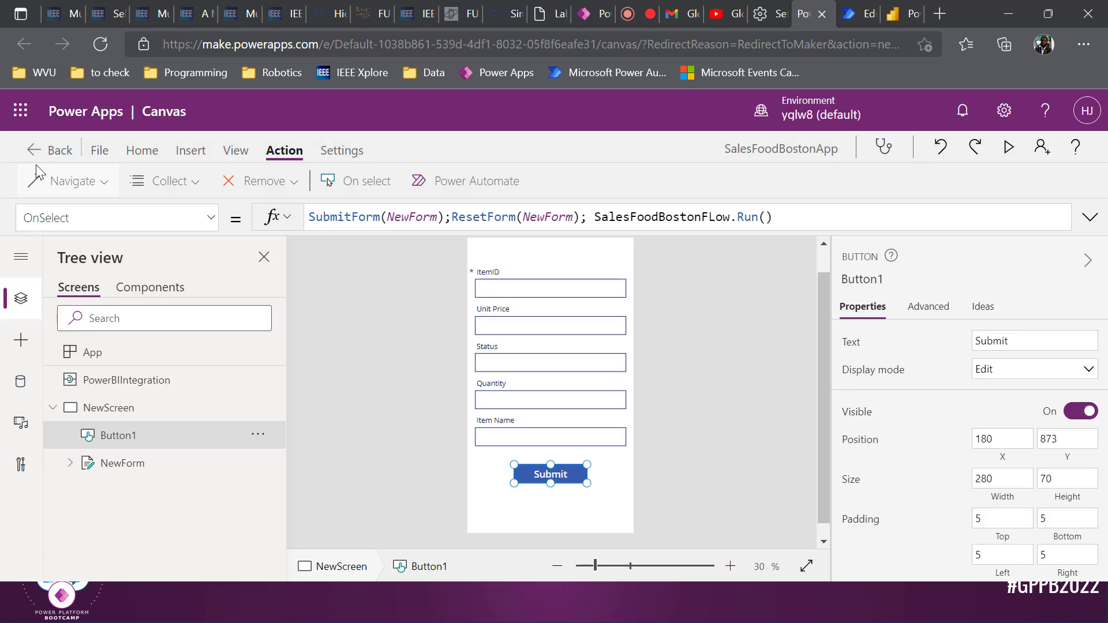
pyautogui.click(591, 221)
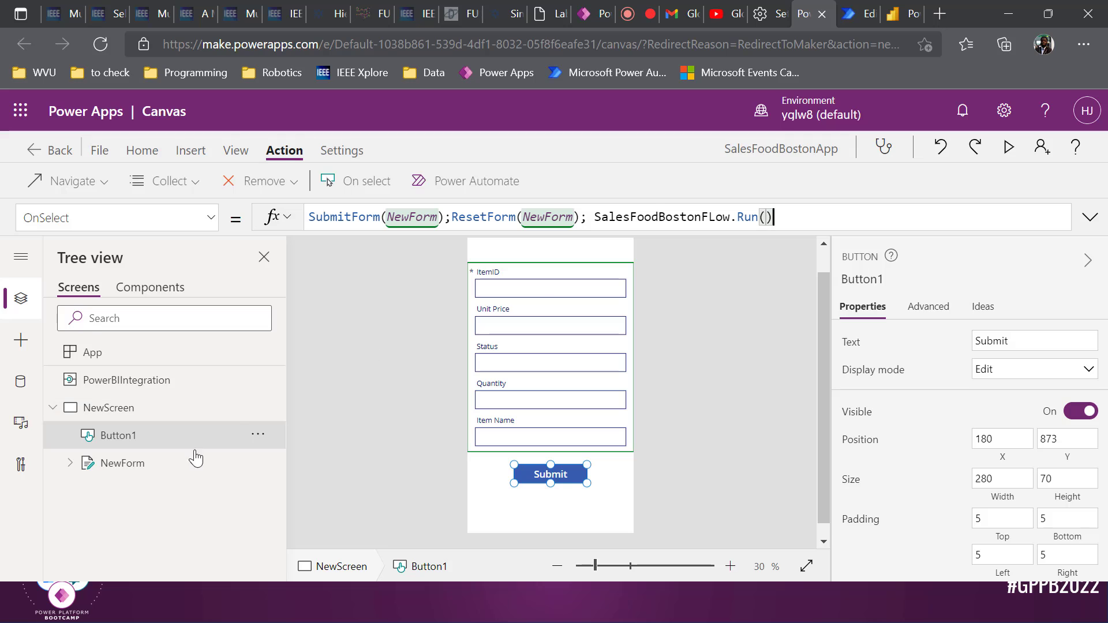
pyautogui.click(167, 463)
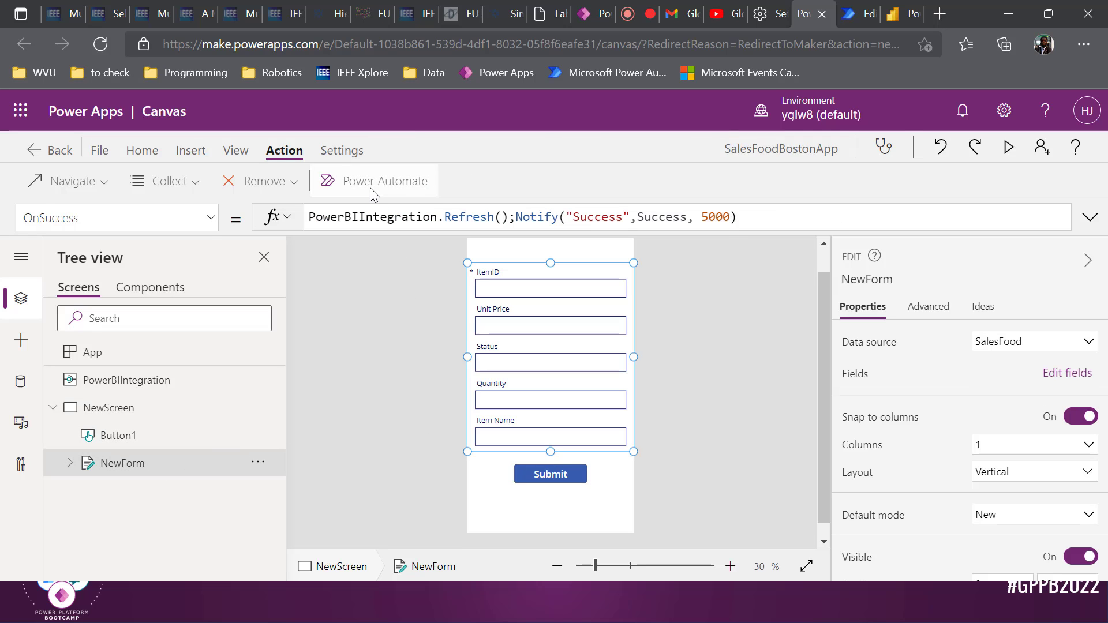
pyautogui.click(474, 217)
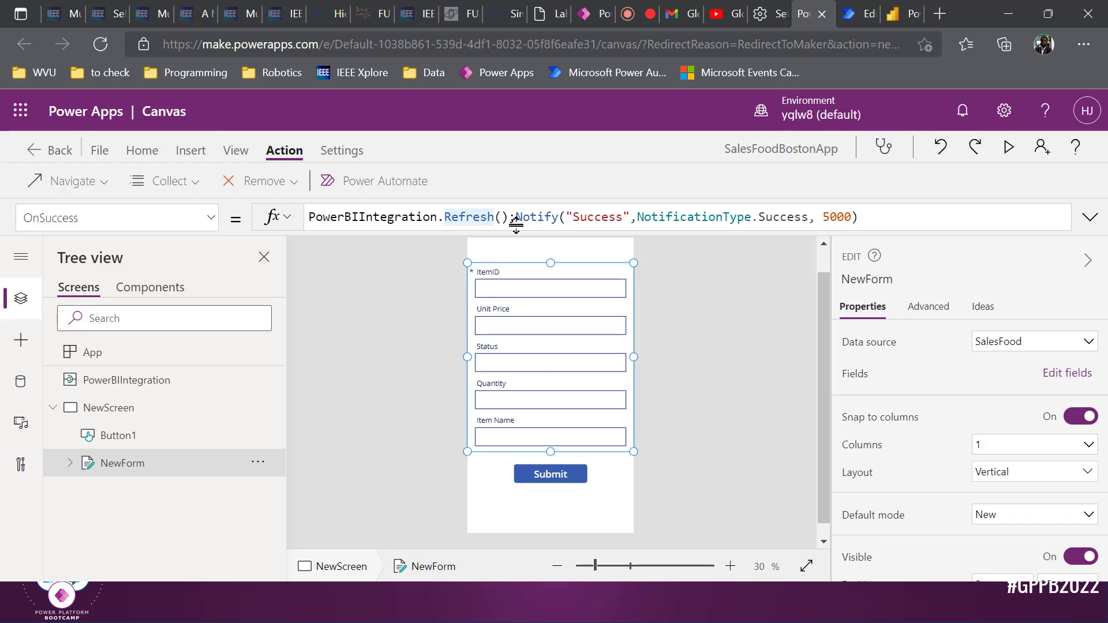
pyautogui.hotkey('alt', 'Tab')
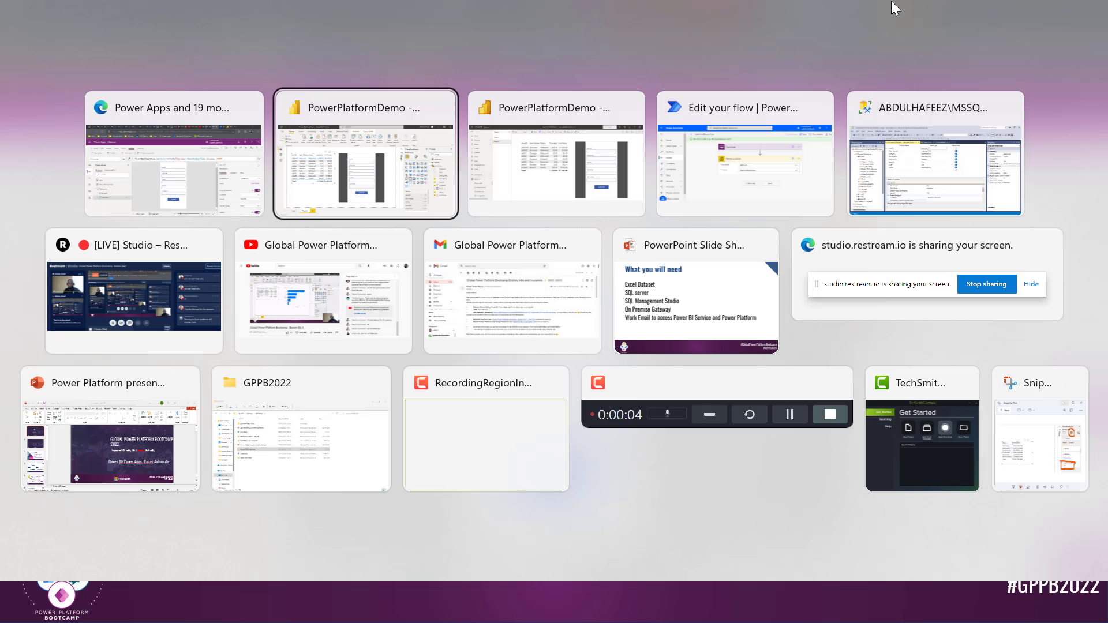
# Return to the PowerPlatformDemo report in Power BI Desktop with nothing selected
pyautogui.hotkey('alt', 'Tab')
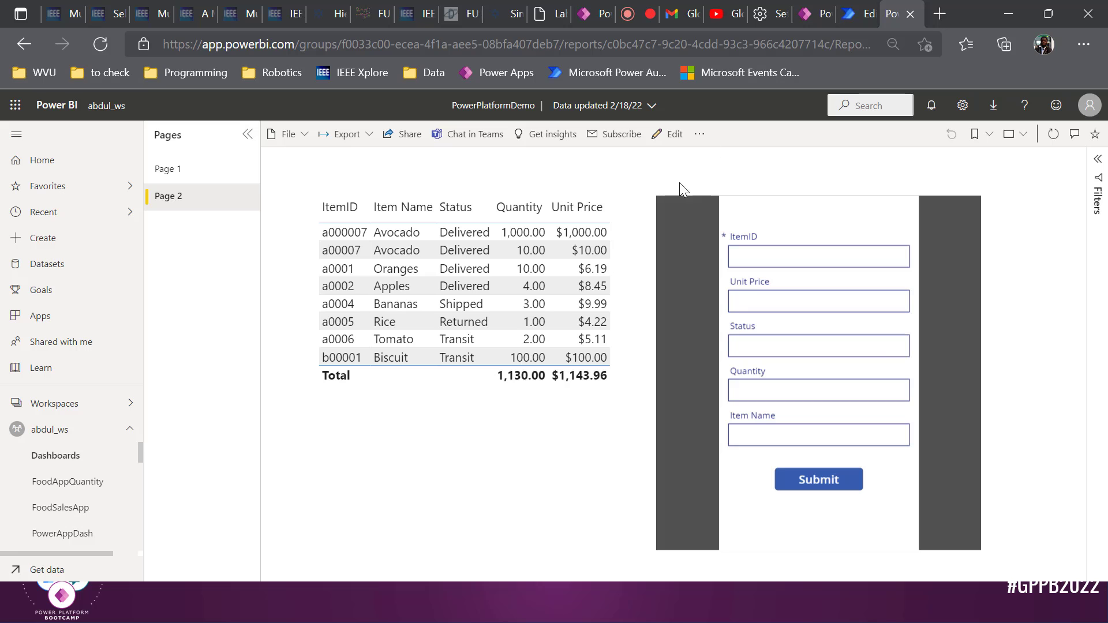
pyautogui.hotkey('alt', 'Tab')
pyautogui.hotkey('alt', 'Tab')
pyautogui.hotkey('alt', 'Tab')
pyautogui.hotkey('alt', 'Tab')
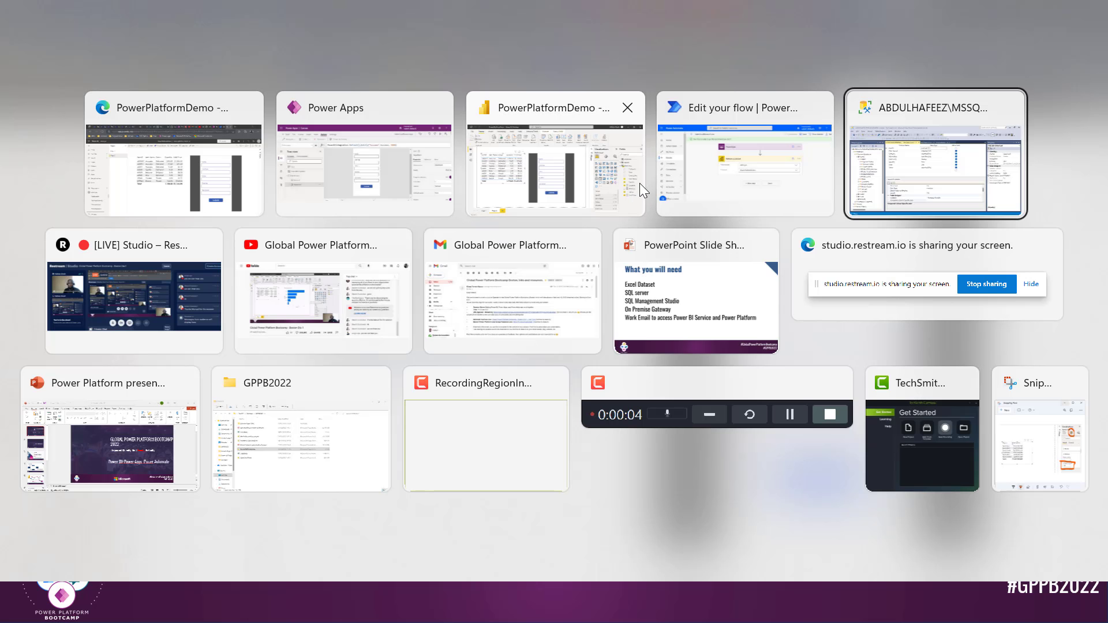
pyautogui.click(505, 165)
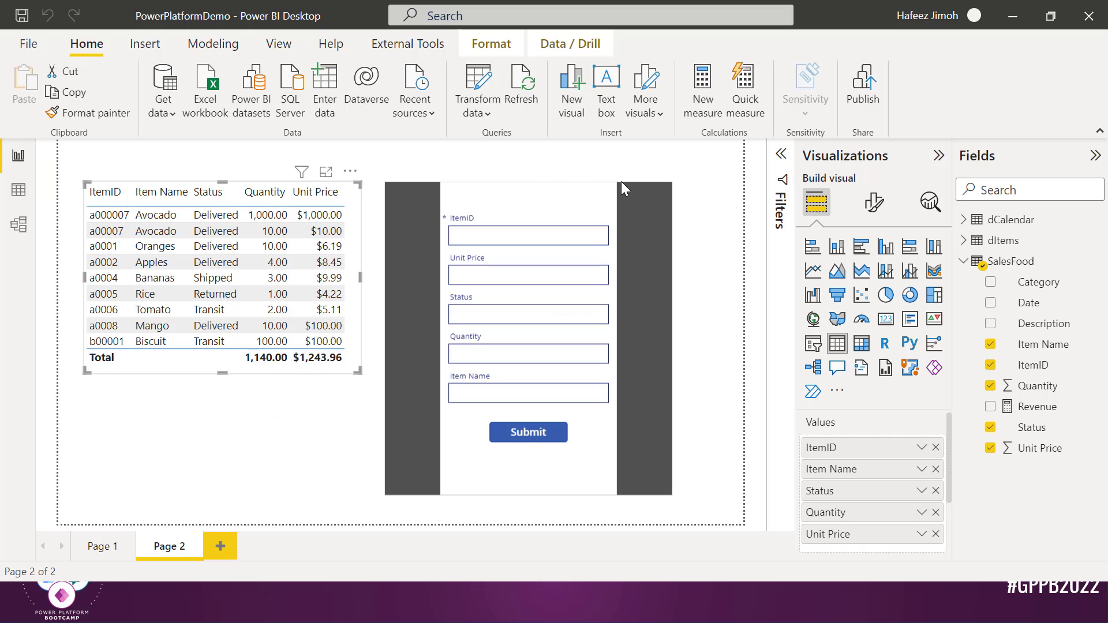
pyautogui.click(715, 192)
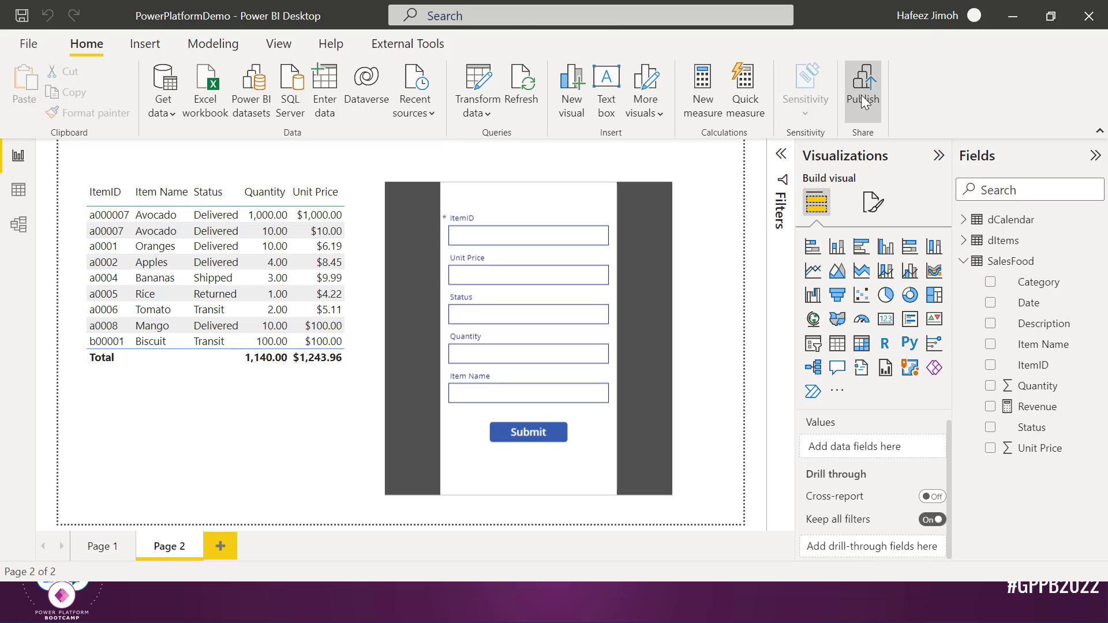
# Save and publish the report to abdul_ws, replace the dataset, and open it in Power BI
pyautogui.click(863, 101)
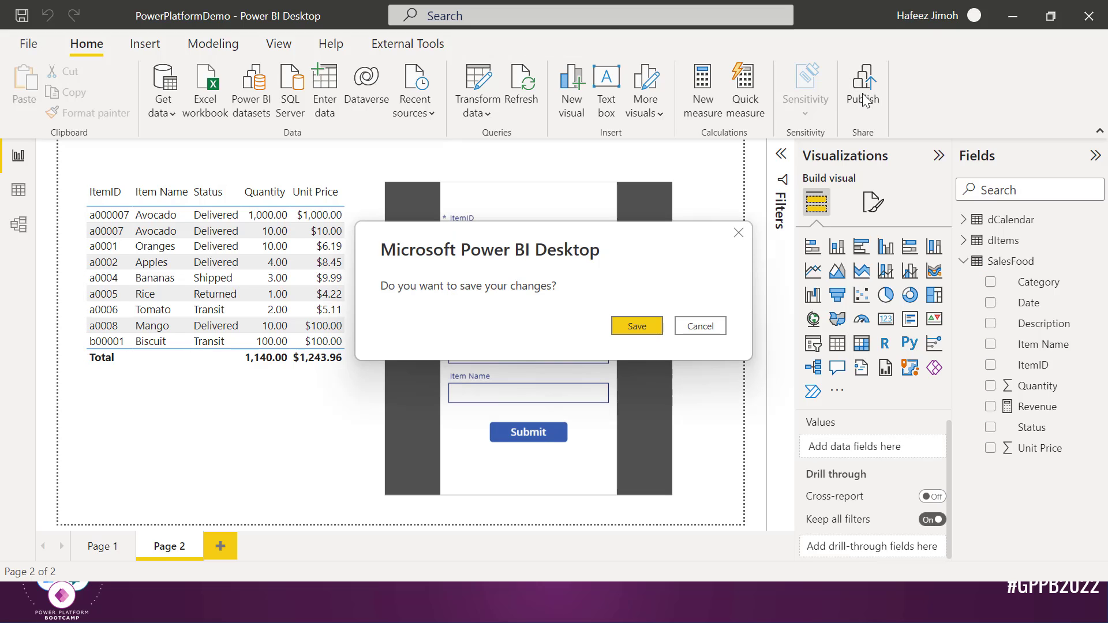
pyautogui.click(629, 322)
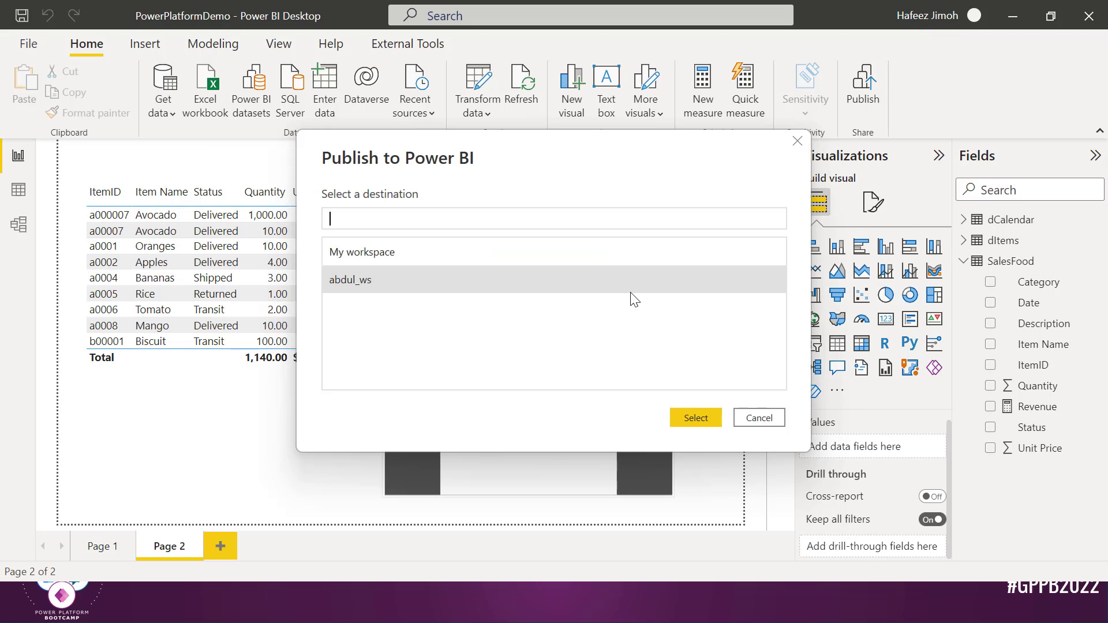
pyautogui.click(703, 421)
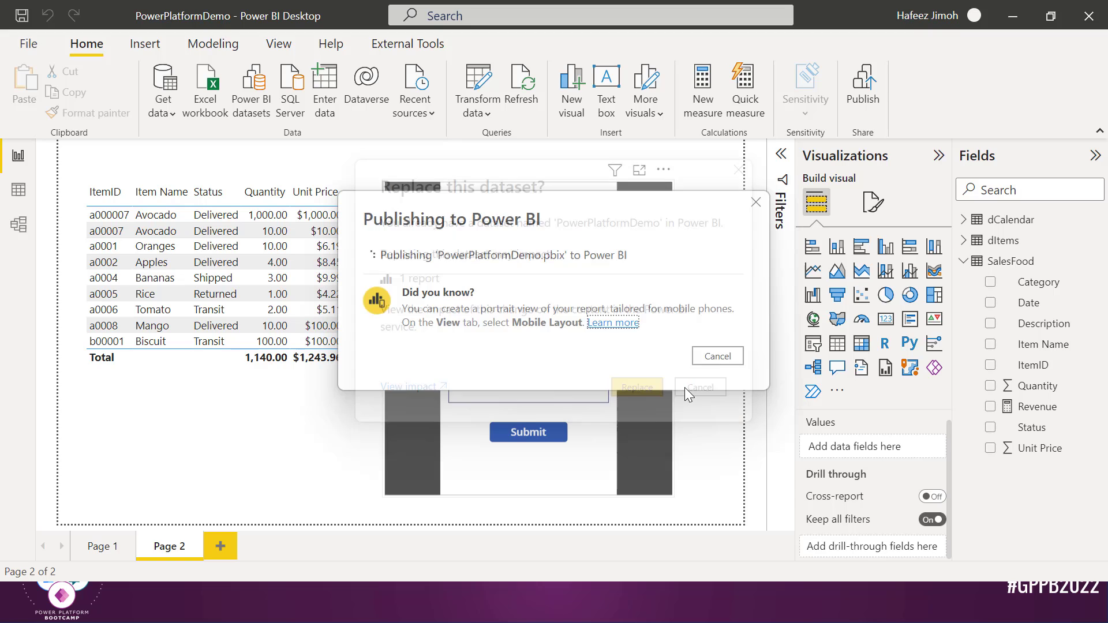
pyautogui.click(627, 385)
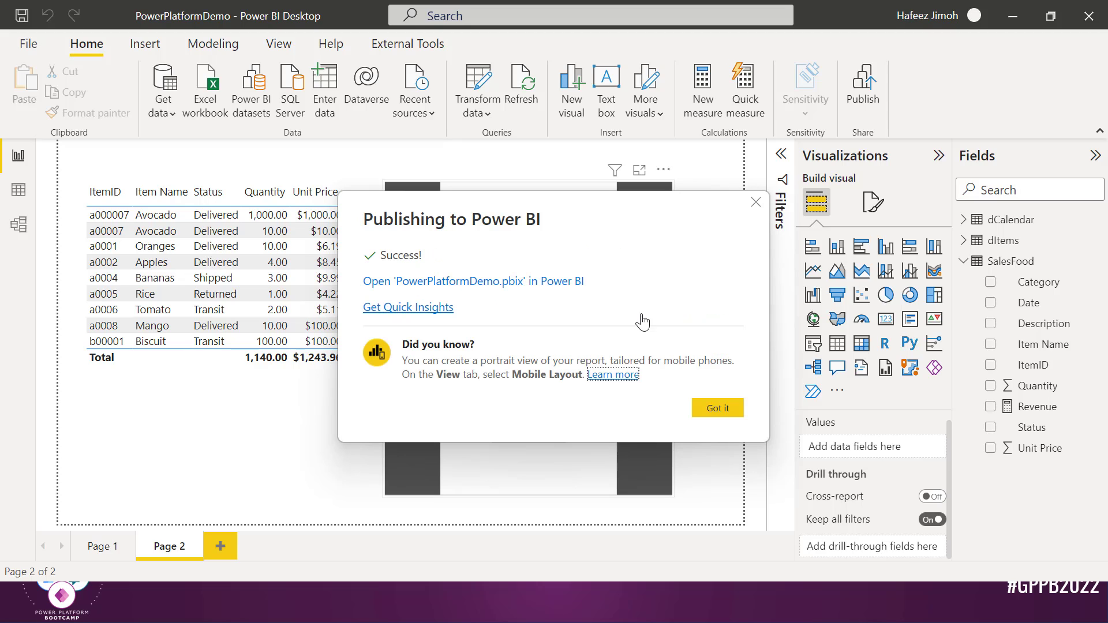
pyautogui.click(491, 281)
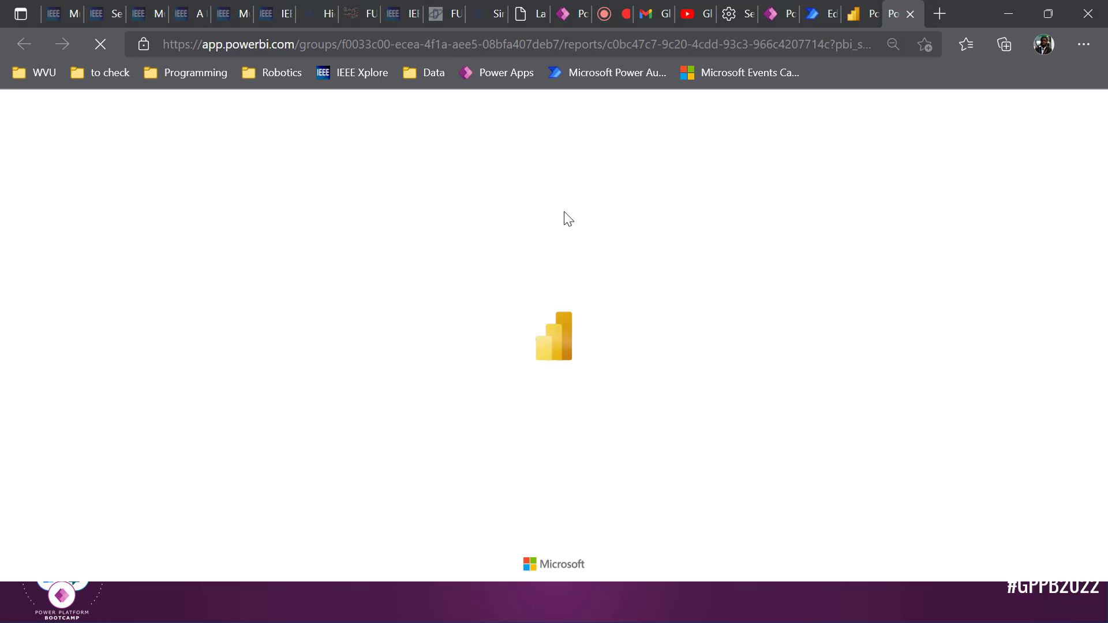
# Close the older report tab and enter ItemID c00001 in the embedded form
pyautogui.click(865, 12)
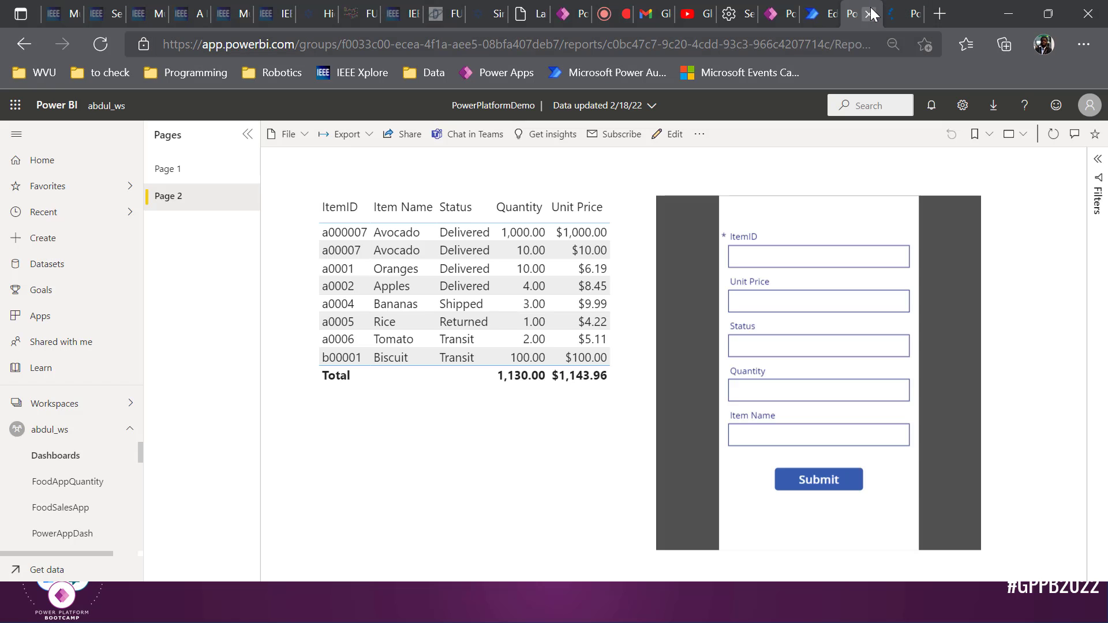
pyautogui.click(871, 12)
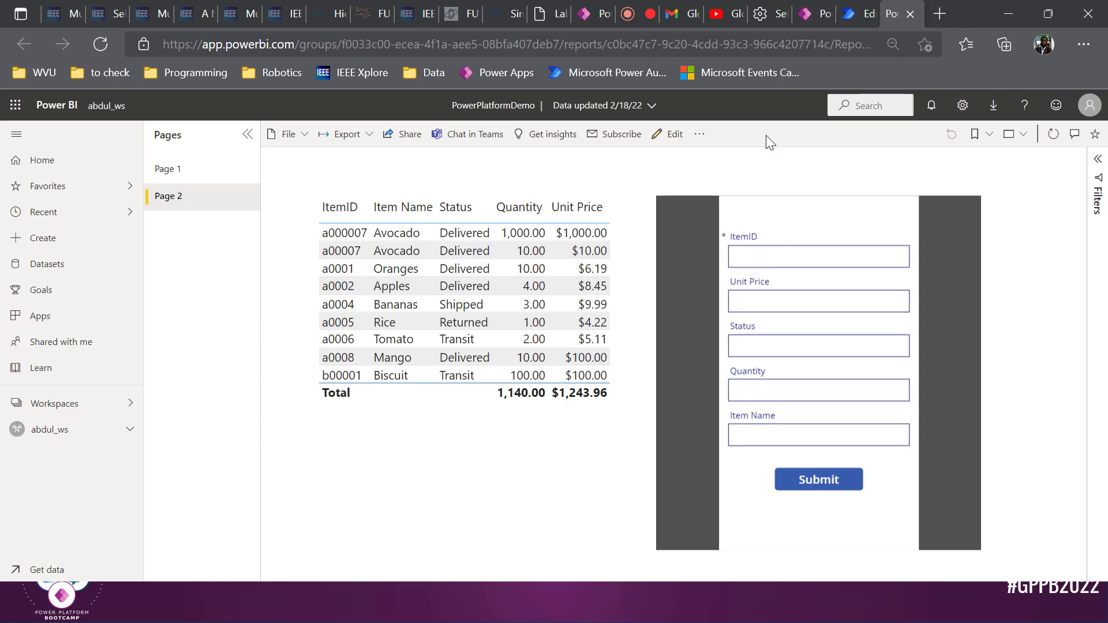
pyautogui.click(777, 247)
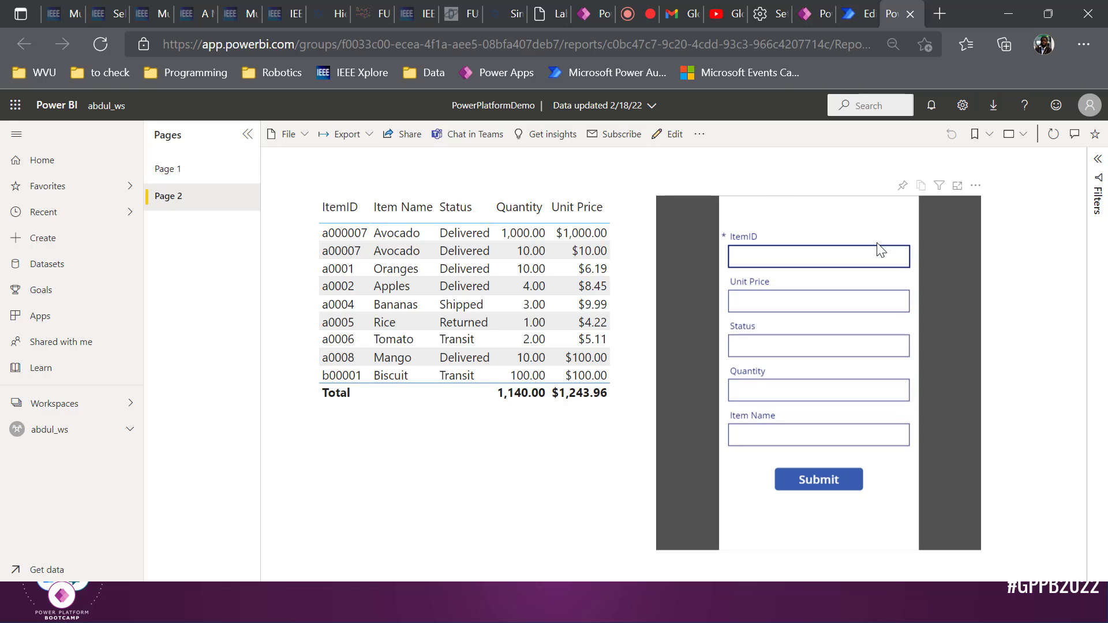
pyautogui.write('c00001')
# Fill unit price 100, Delivered, quantity 10, item name Chocolate, and submit the record
pyautogui.press('Tab')
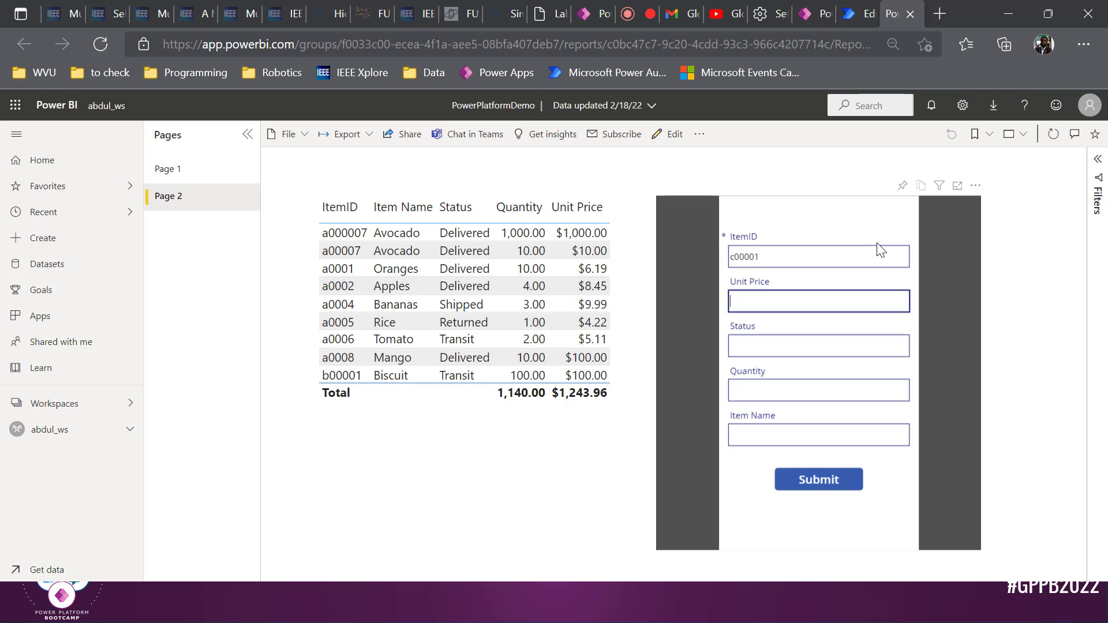
pyautogui.write('100')
pyautogui.press('Tab')
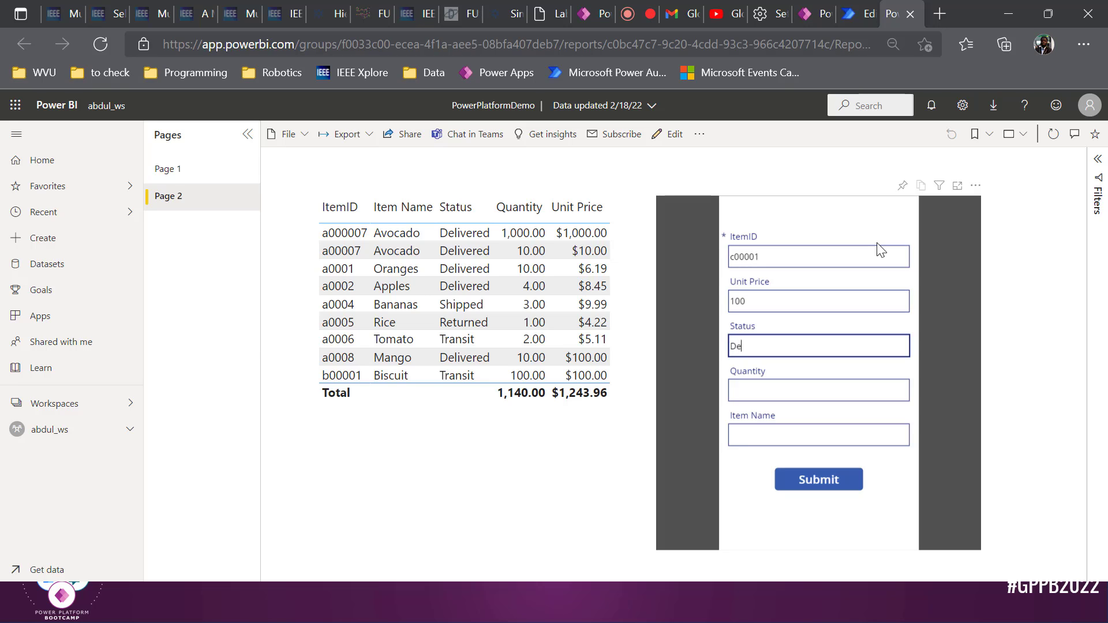
pyautogui.write('Delivered')
pyautogui.press('Tab')
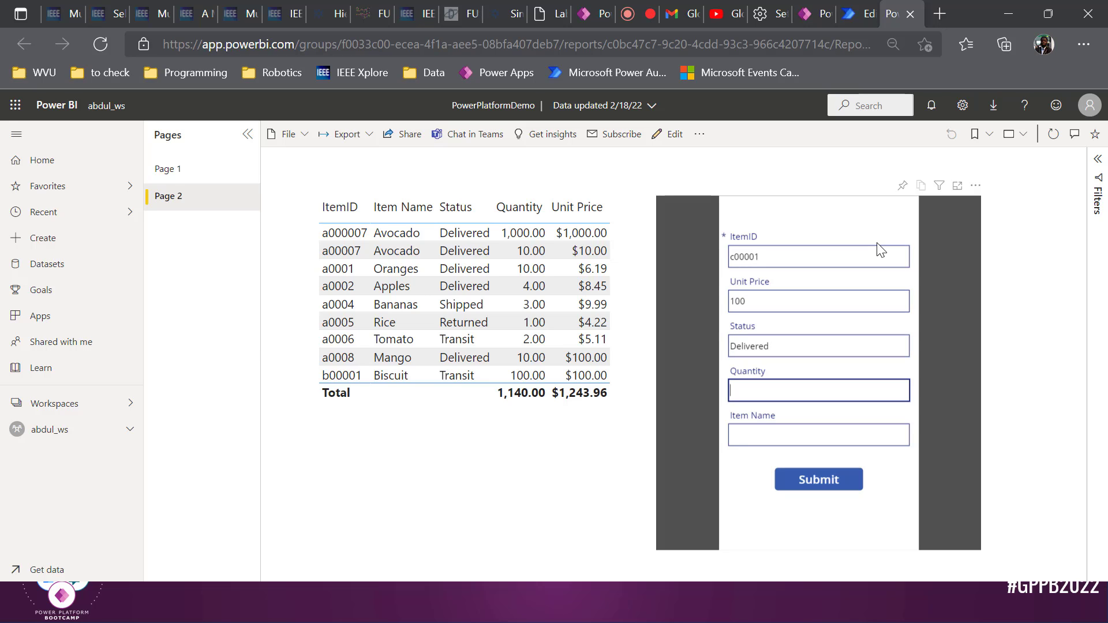
pyautogui.write('10')
pyautogui.press('Tab')
pyautogui.write('Ch')
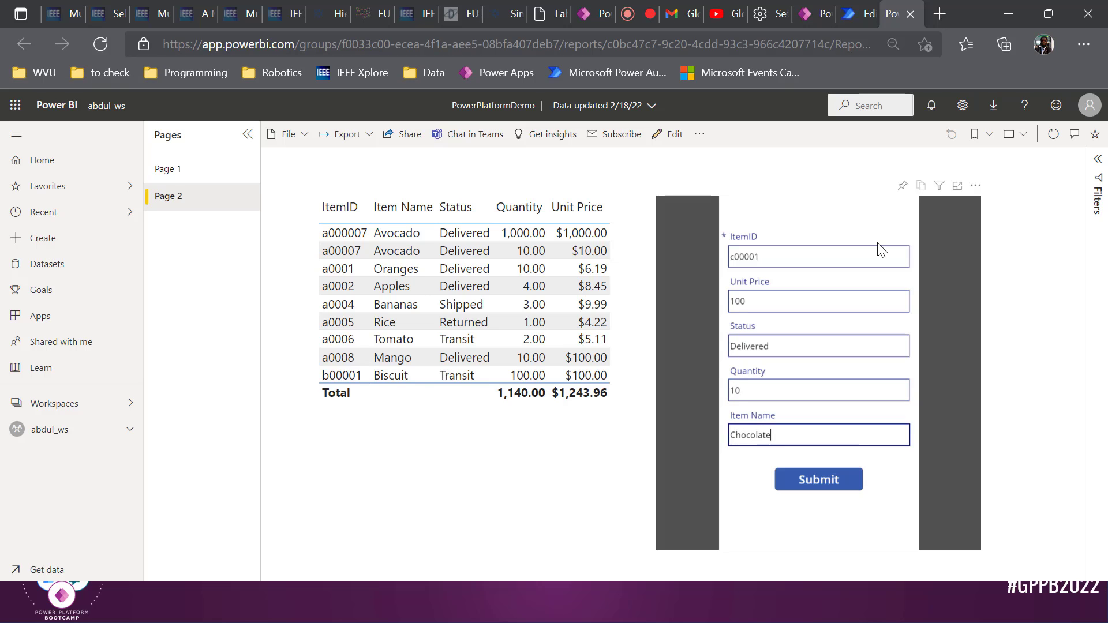
pyautogui.click(825, 490)
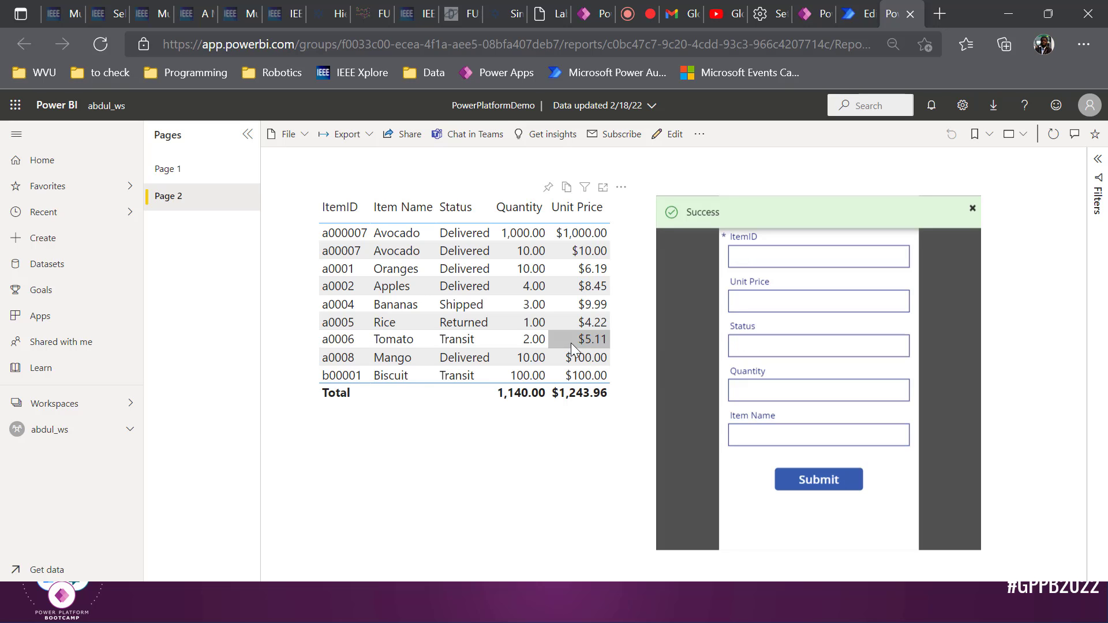
pyautogui.click(818, 8)
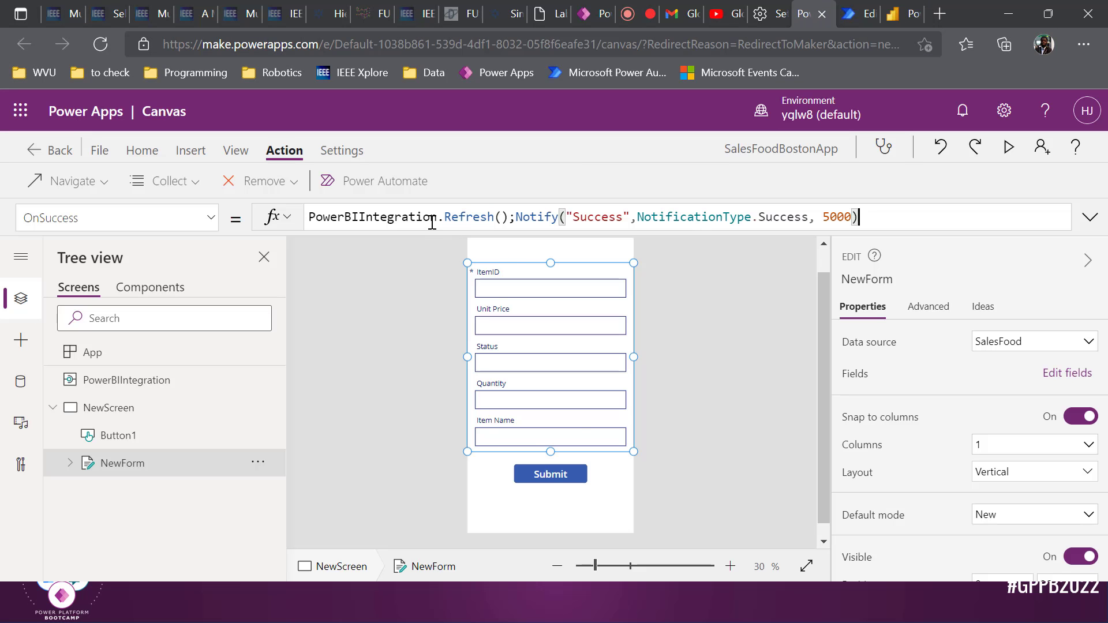
# Confirm the Submit button runs SalesFoodBostonFLow in Power Automate, then return to the report
pyautogui.click(551, 474)
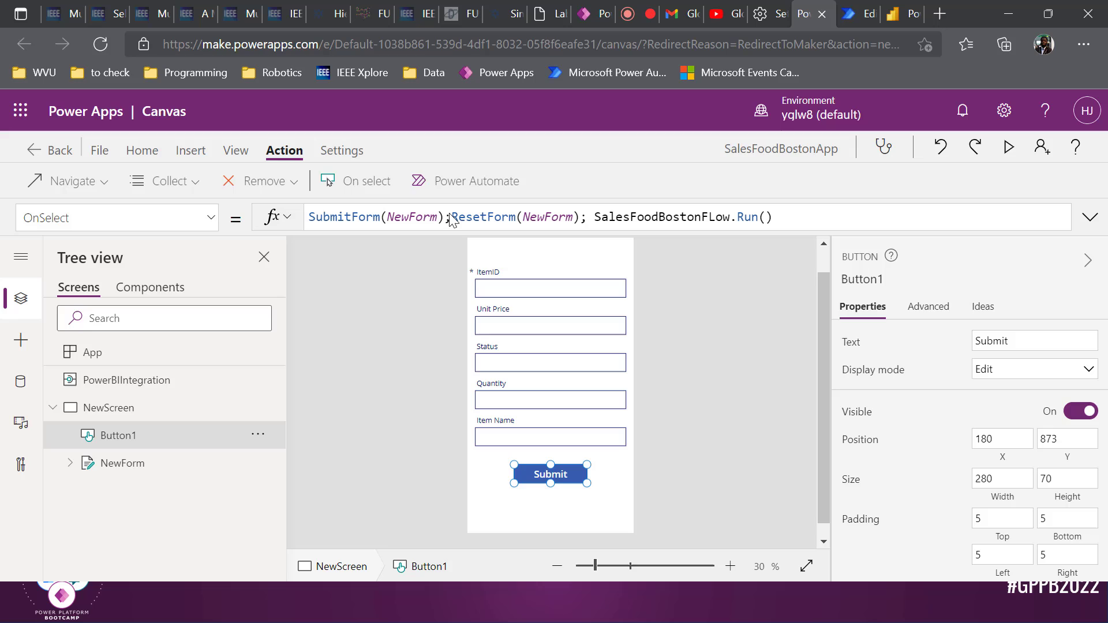
pyautogui.click(463, 183)
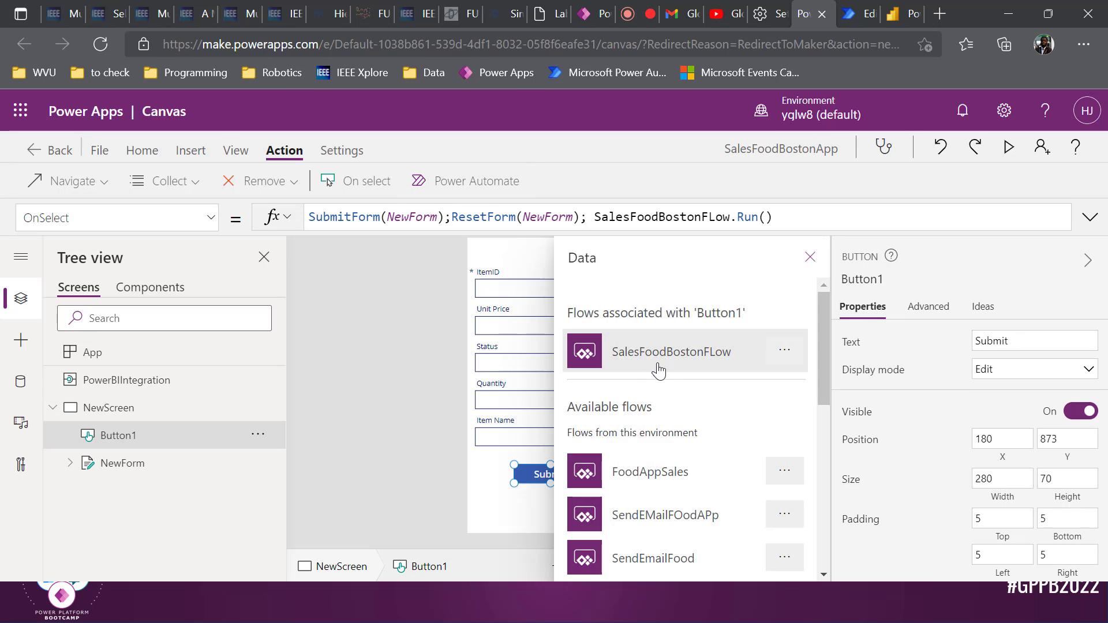
pyautogui.click(689, 364)
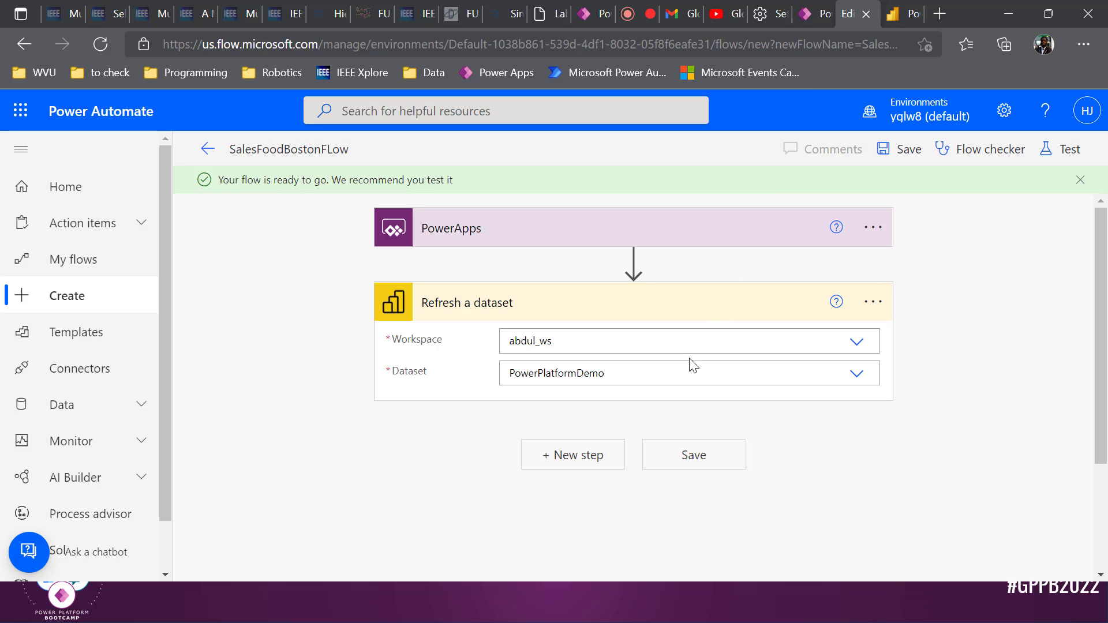
pyautogui.click(909, 9)
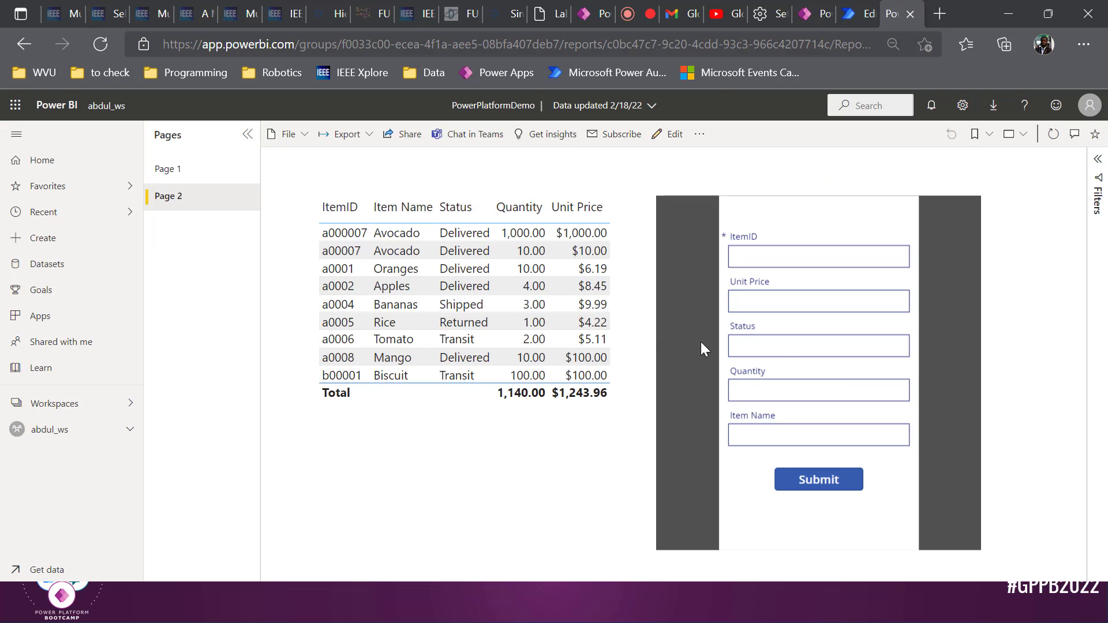
# Reload the Power BI report page, then go to the SalesFoodBostonApp editor in Power Apps
pyautogui.click(110, 45)
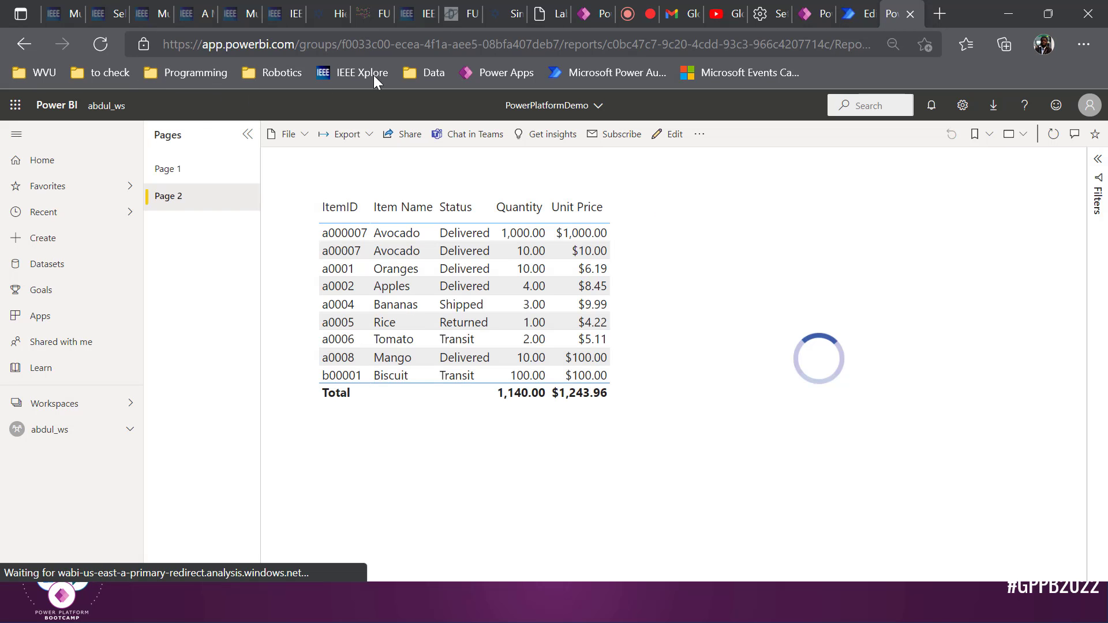
pyautogui.click(822, 9)
# Change the Submit button's fill colour to green
pyautogui.click(420, 337)
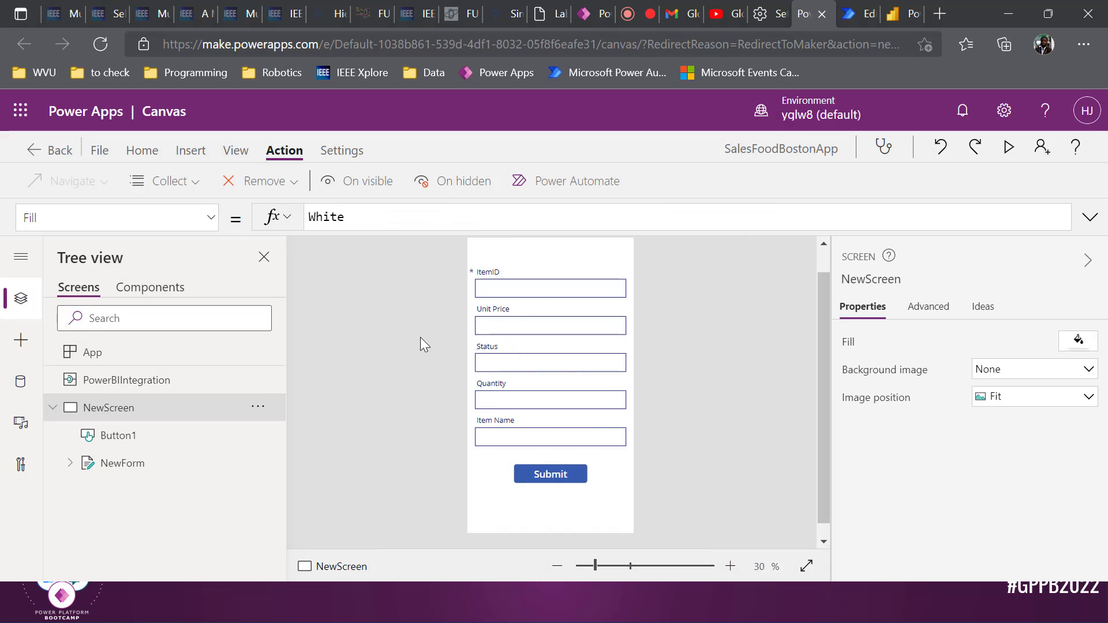
pyautogui.click(577, 472)
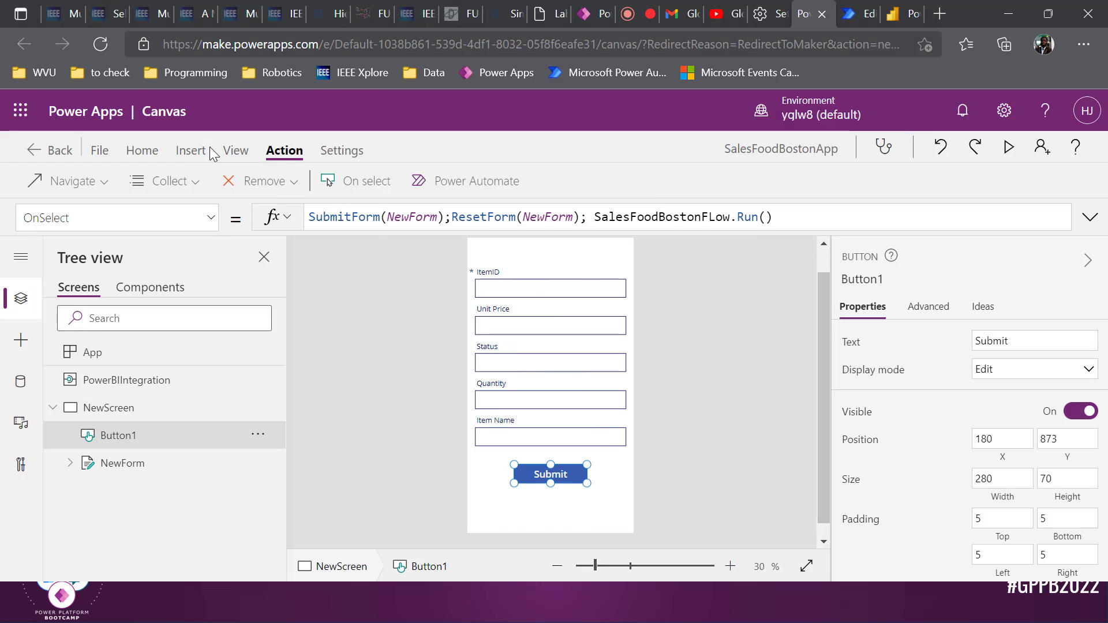
pyautogui.click(142, 152)
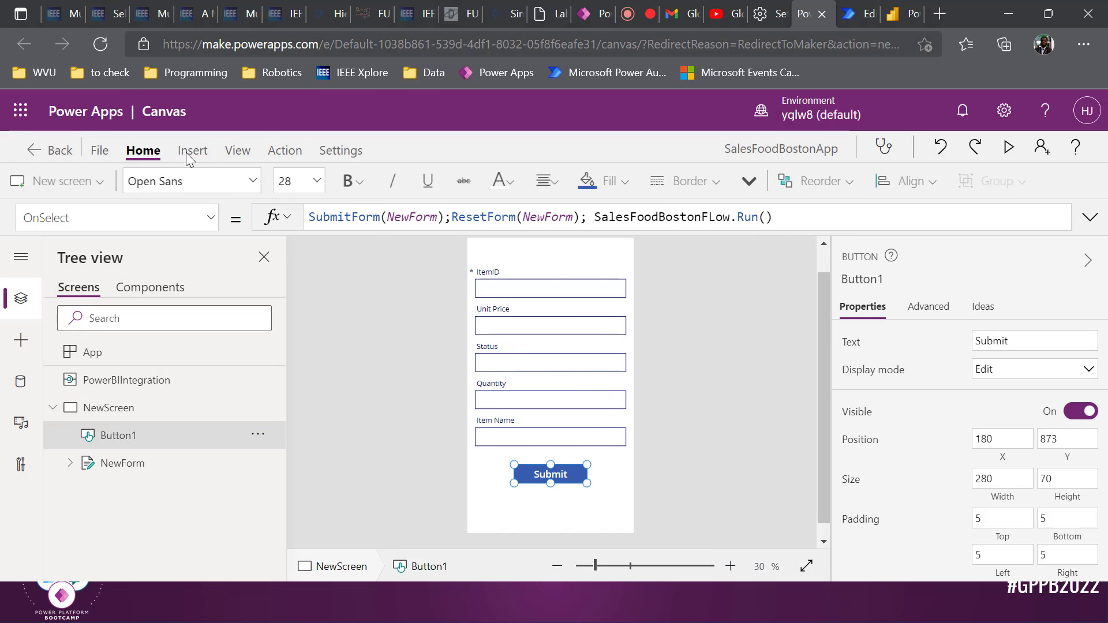
pyautogui.click(634, 183)
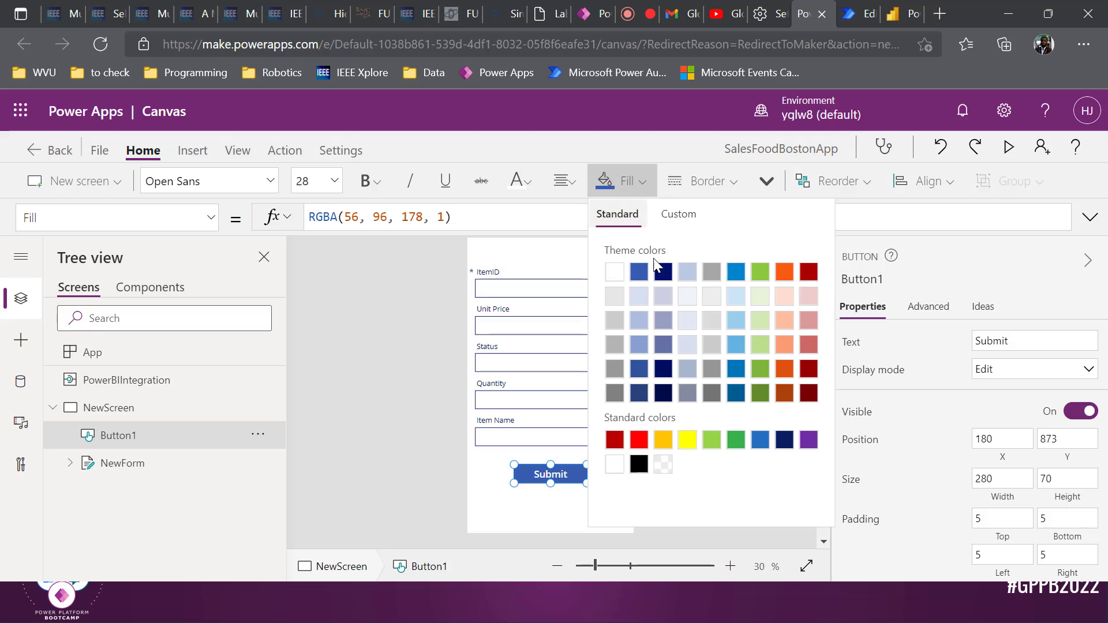
pyautogui.click(735, 439)
pyautogui.click(338, 304)
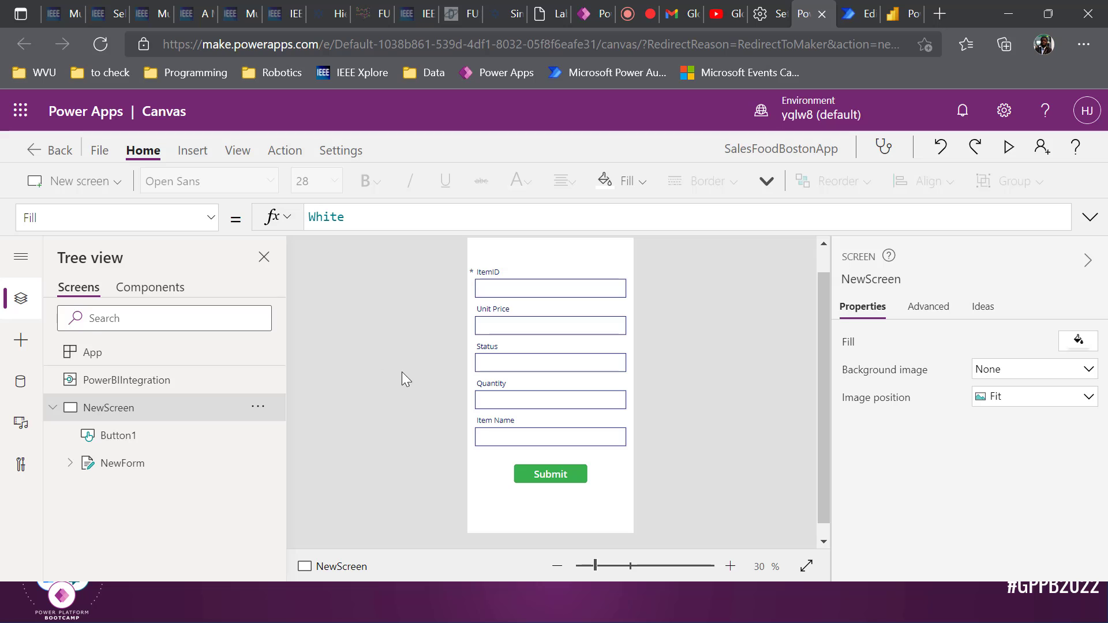
# Save and publish this version of SalesFoodBostonApp, then return to the Power BI report
pyautogui.hotkey('ctrl', 's')
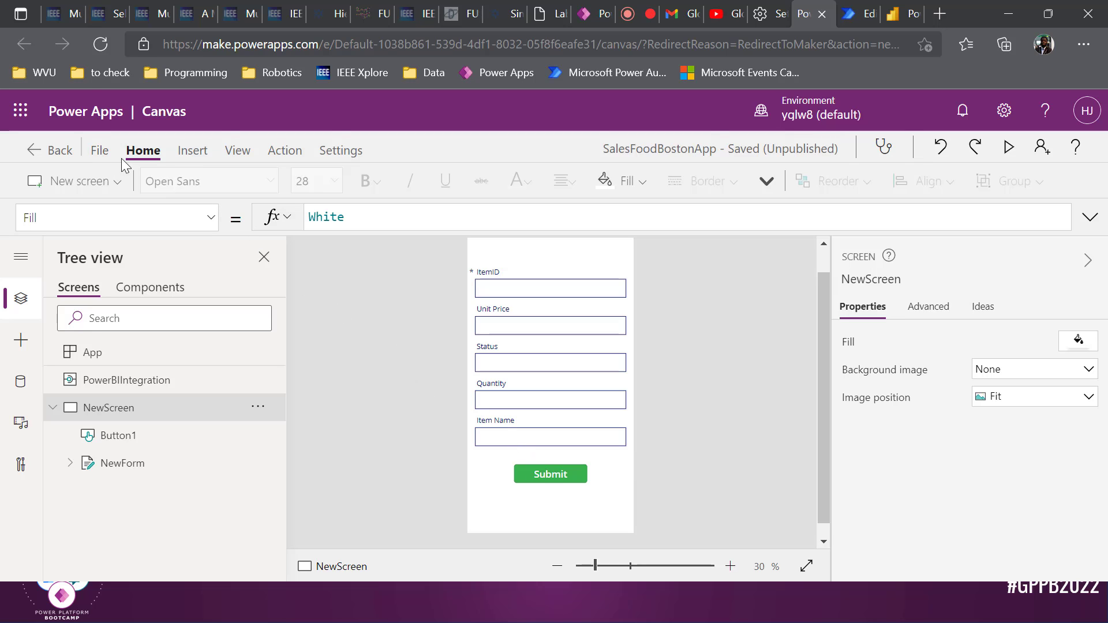
pyautogui.click(100, 150)
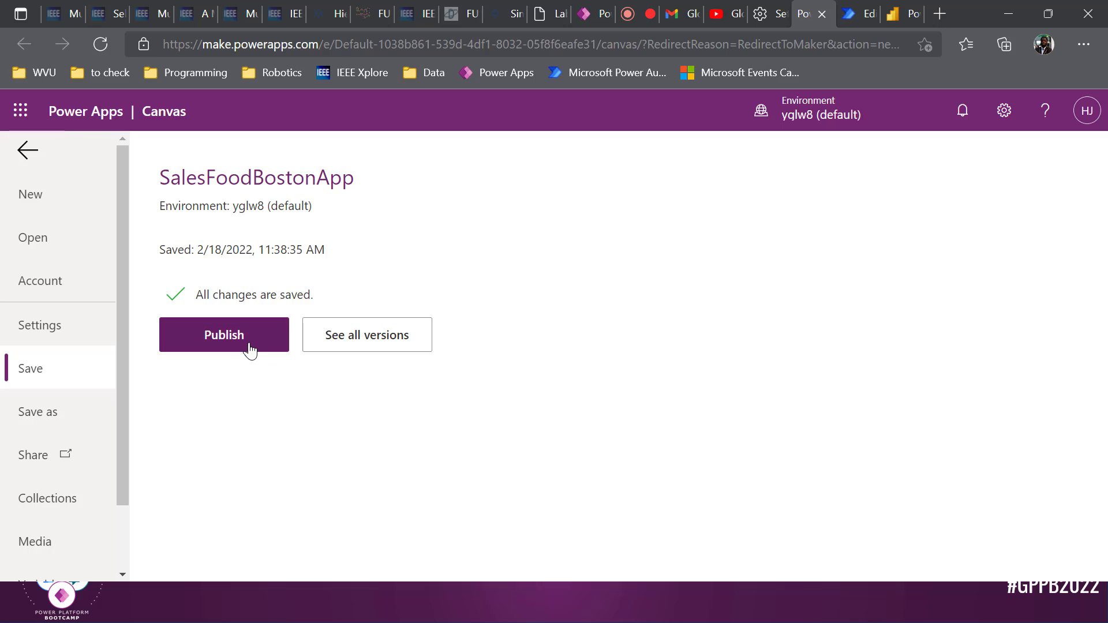
pyautogui.click(249, 349)
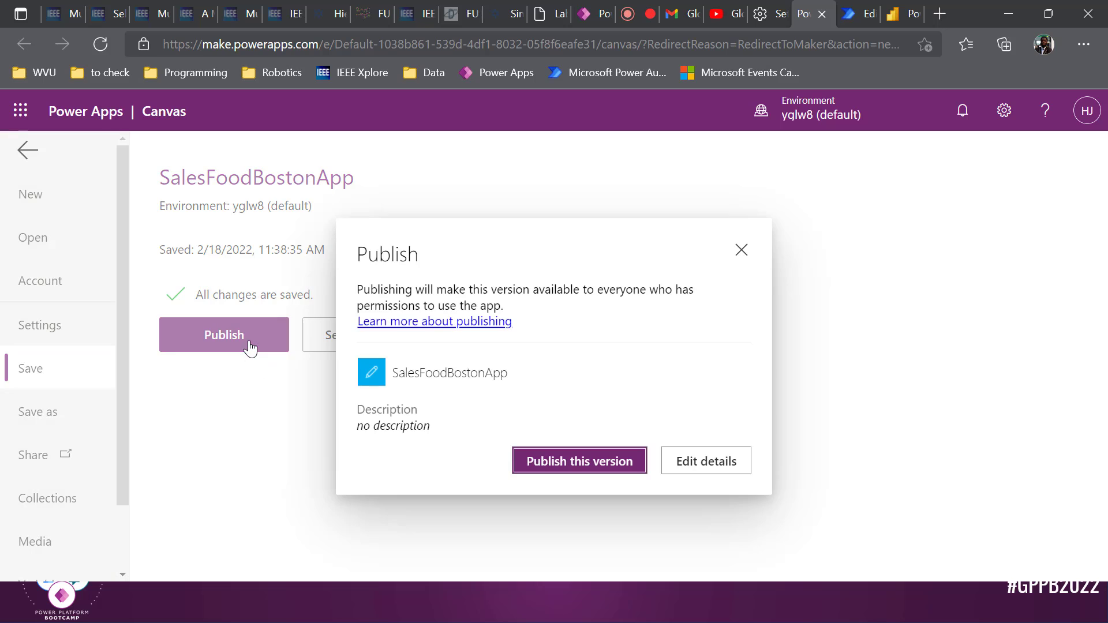
pyautogui.click(558, 461)
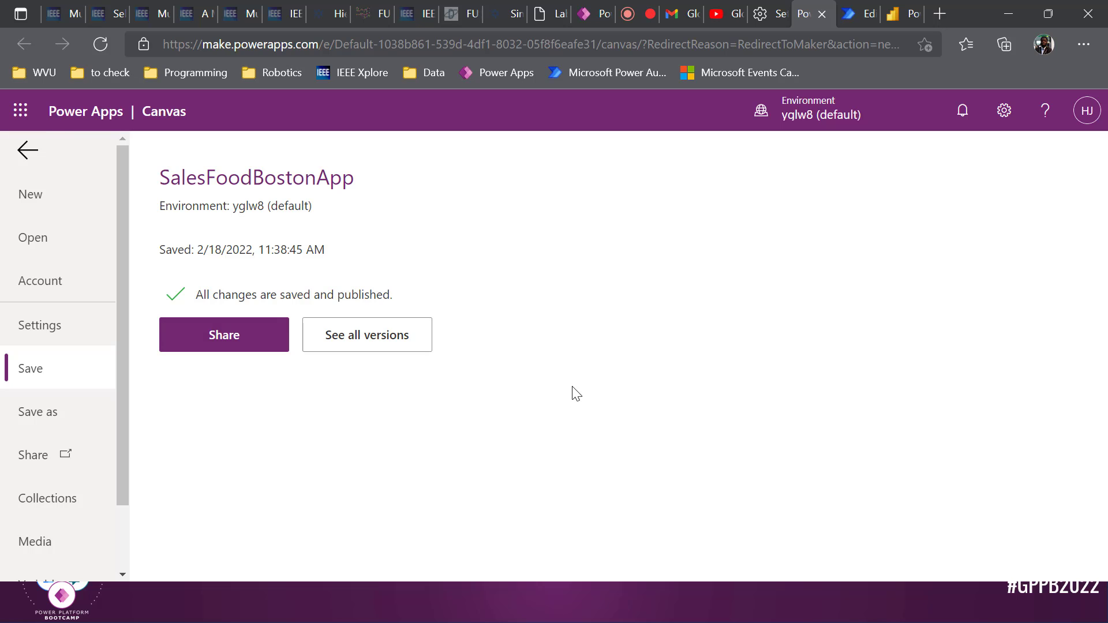
pyautogui.hotkey('ctrl', 'Tab')
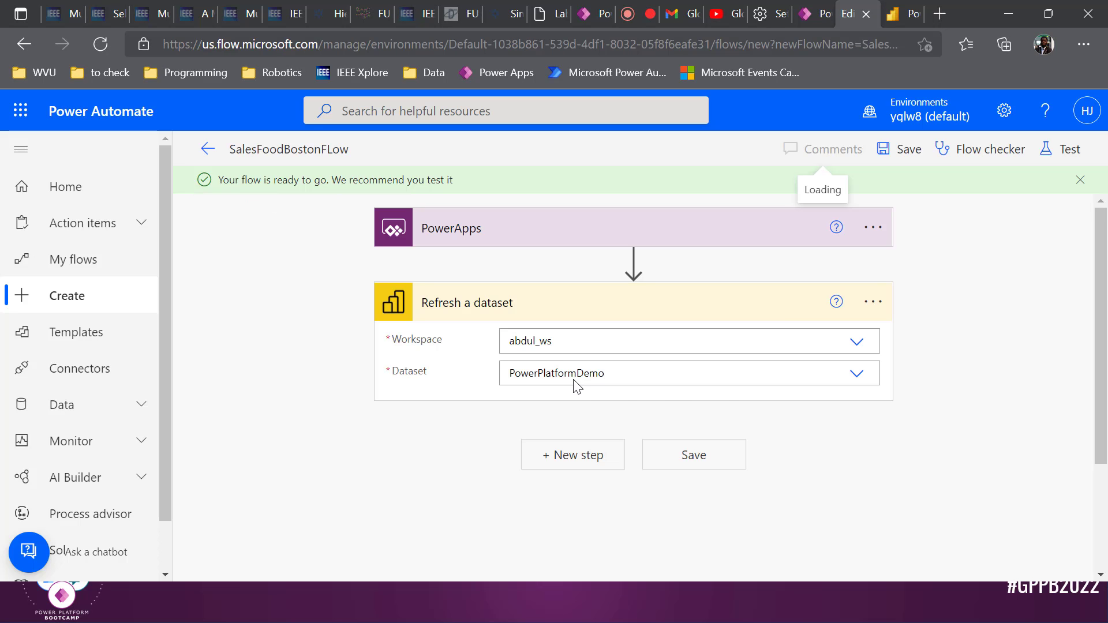
pyautogui.hotkey('ctrl', 'Tab')
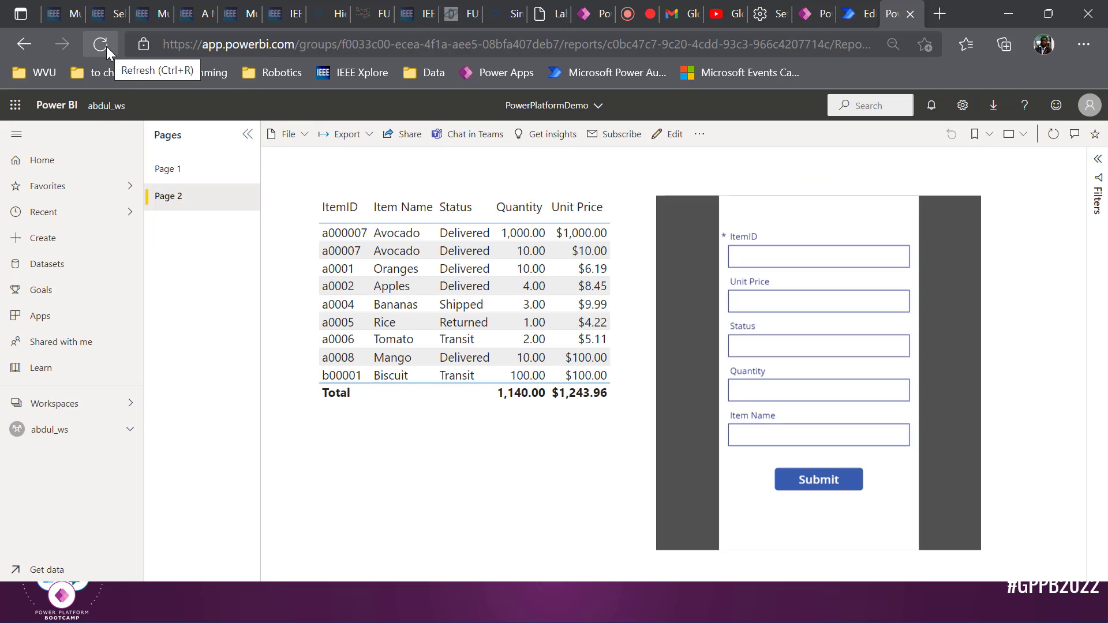
# Reload the embedded form by switching to Page 1 and back, then correct the ItemID c00001
pyautogui.click(156, 176)
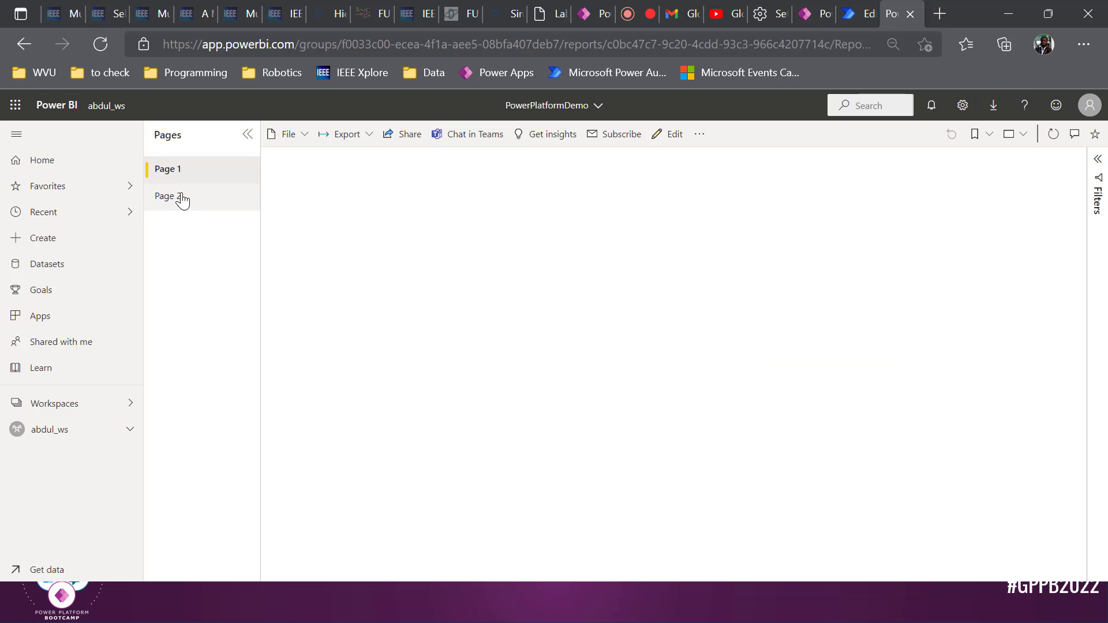
pyautogui.click(182, 197)
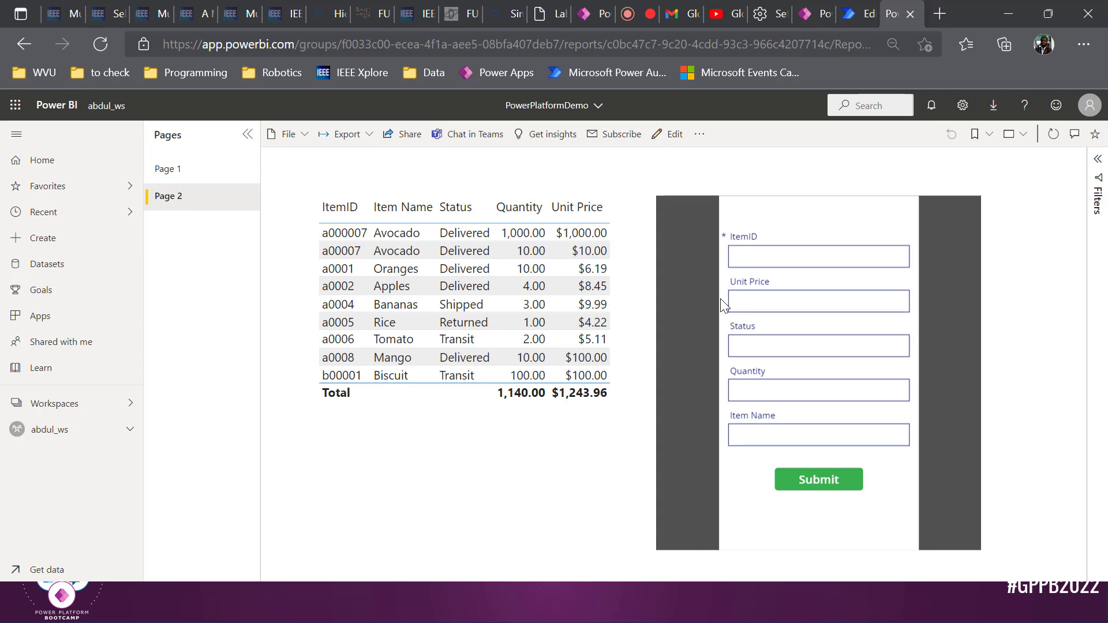
pyautogui.click(775, 260)
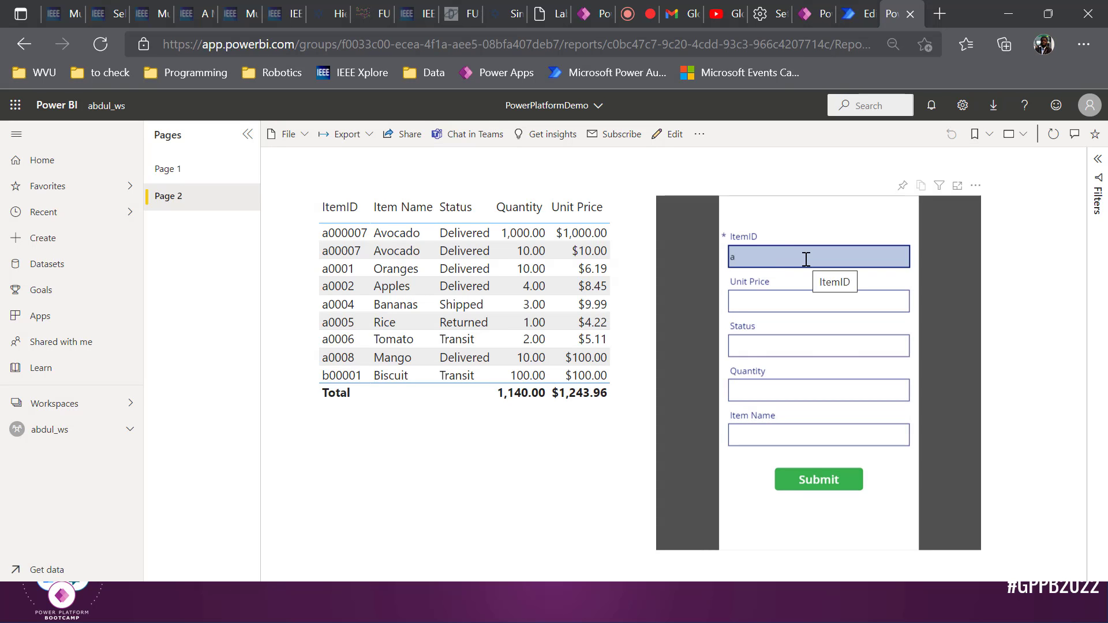
pyautogui.press('BackSpace')
pyautogui.press('Tab')
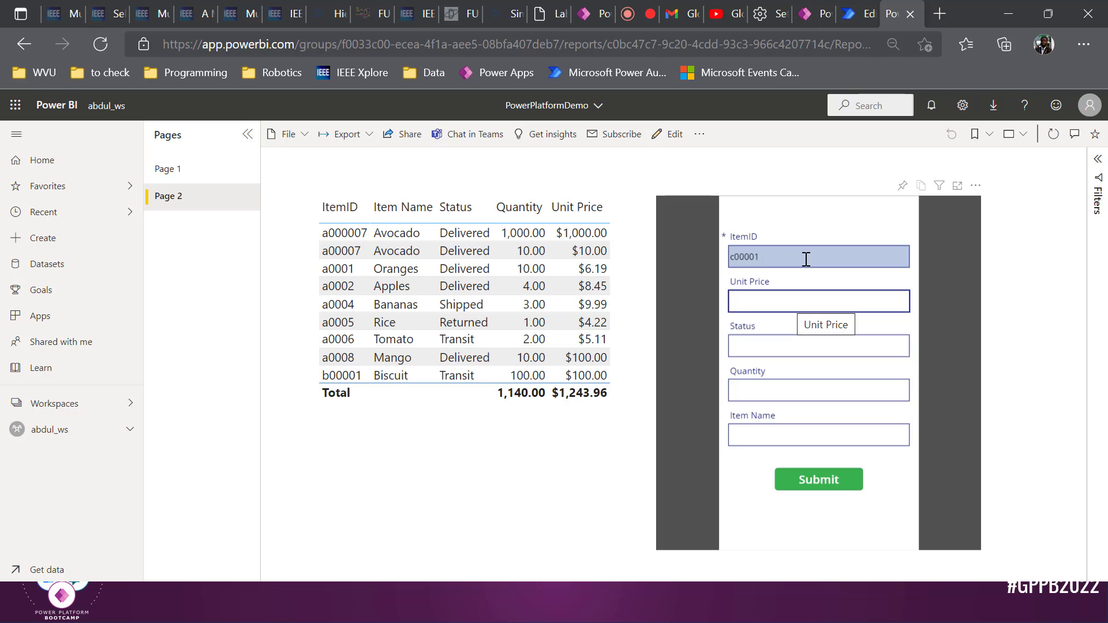
# Enter unit price 100 and status Delivered, then submit the Chocolate record
pyautogui.write('100')
pyautogui.press('Tab')
pyautogui.write('Delive')
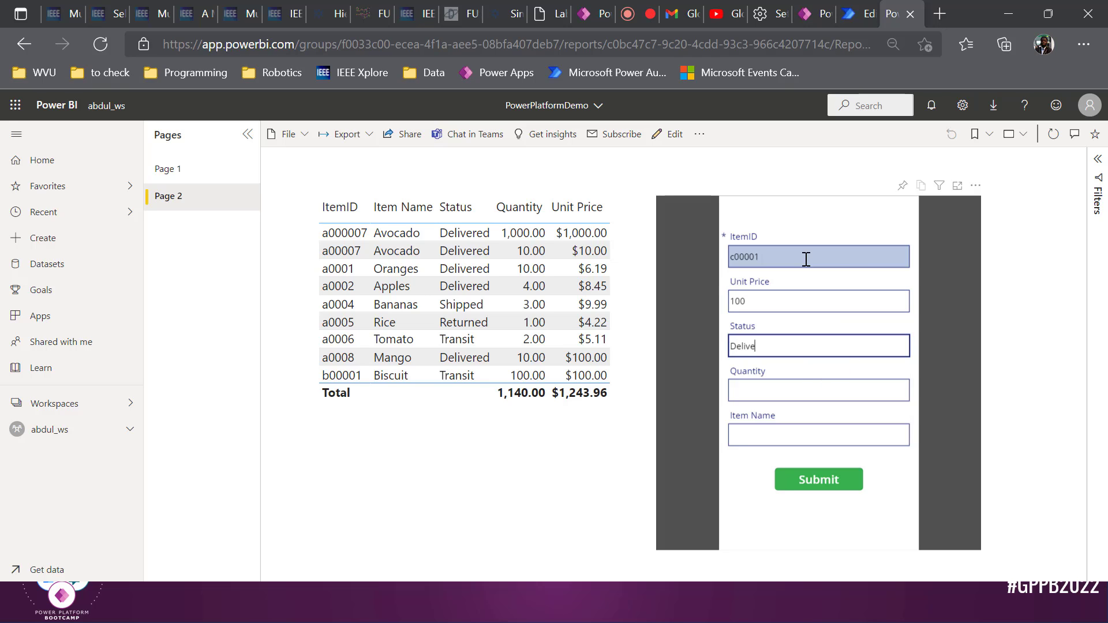
pyautogui.write('red')
pyautogui.press('Tab')
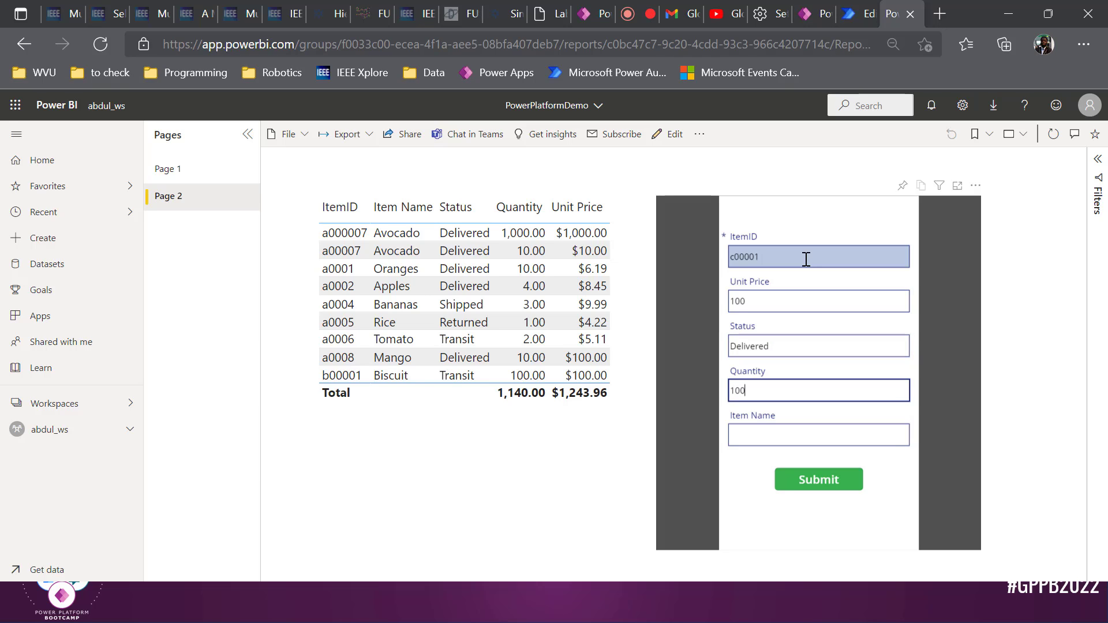
pyautogui.press('Tab')
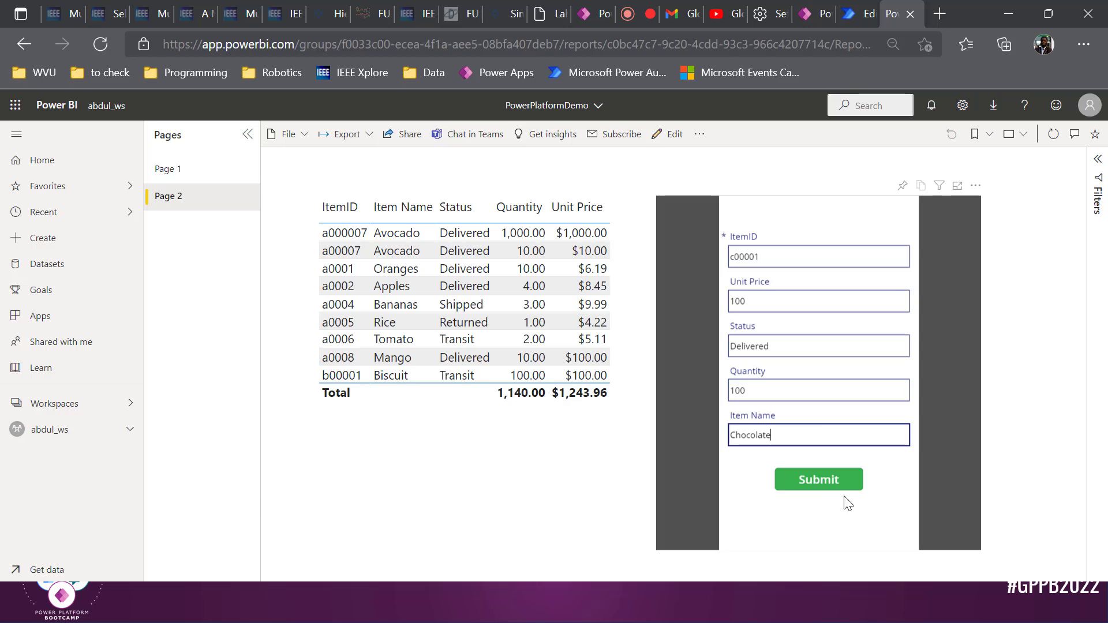
pyautogui.click(824, 488)
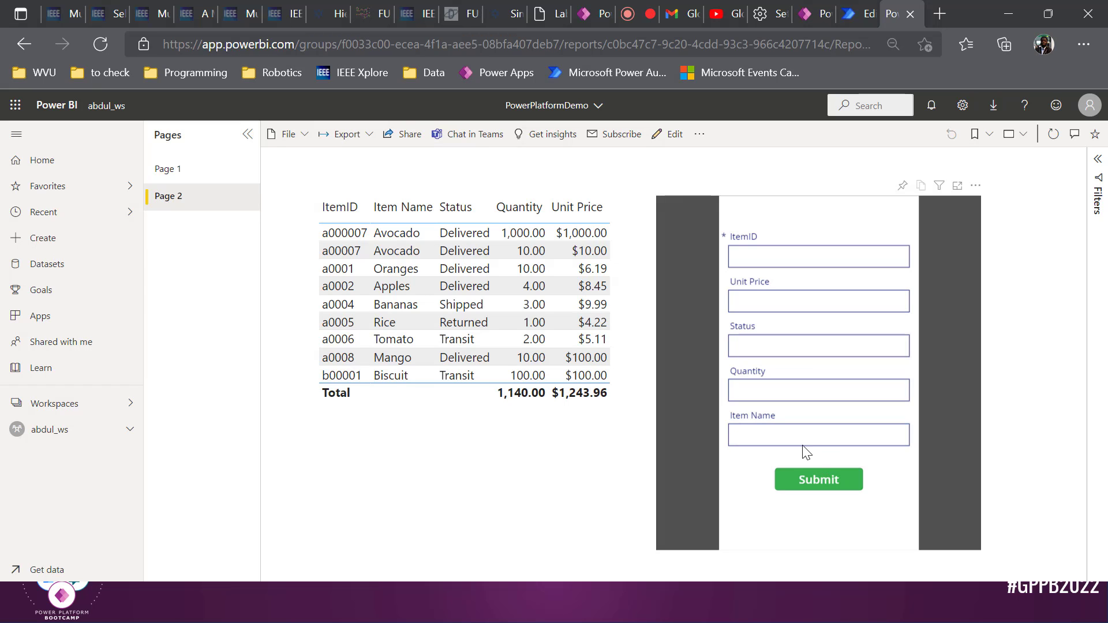
pyautogui.click(805, 8)
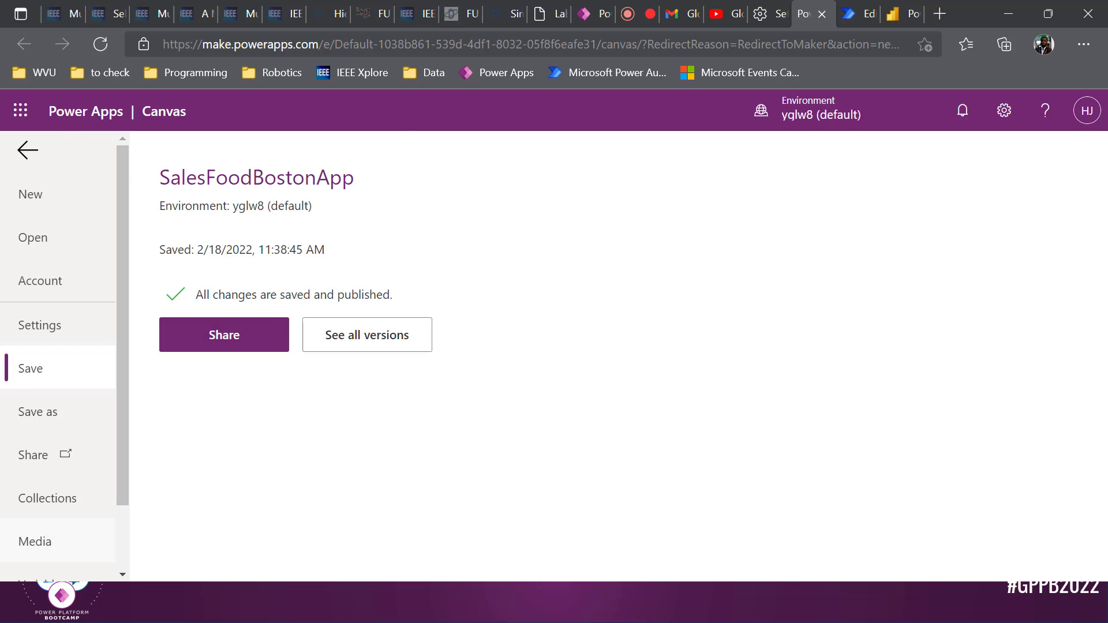
# Return to the editor and show the Submit button's OnSelect formula
pyautogui.click(25, 151)
pyautogui.click(525, 477)
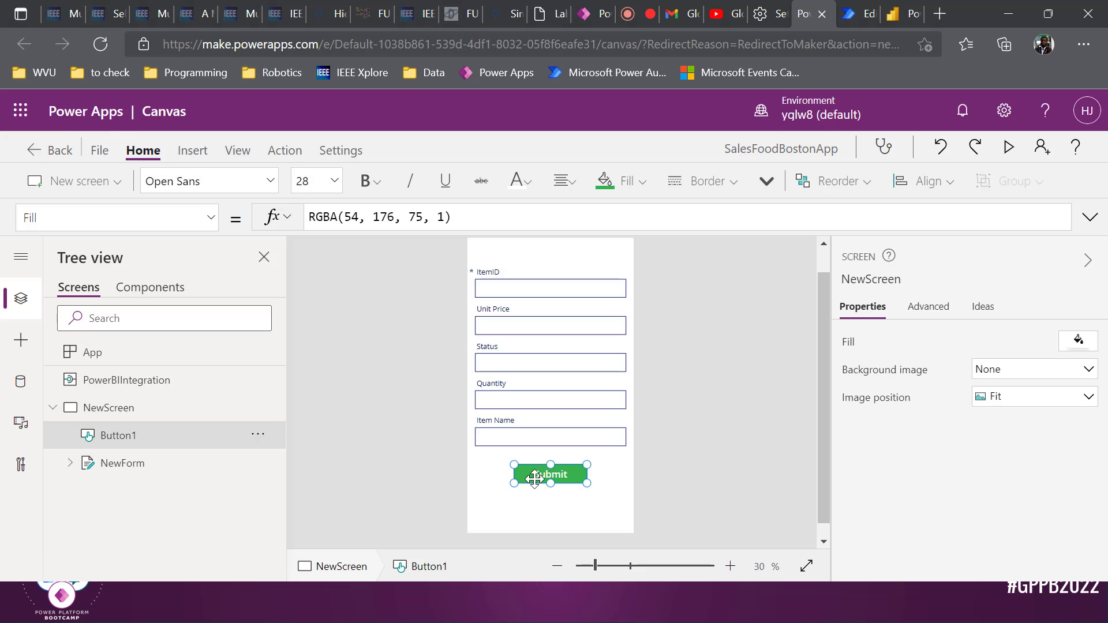
pyautogui.click(209, 218)
pyautogui.scroll(-5, 144, 375)
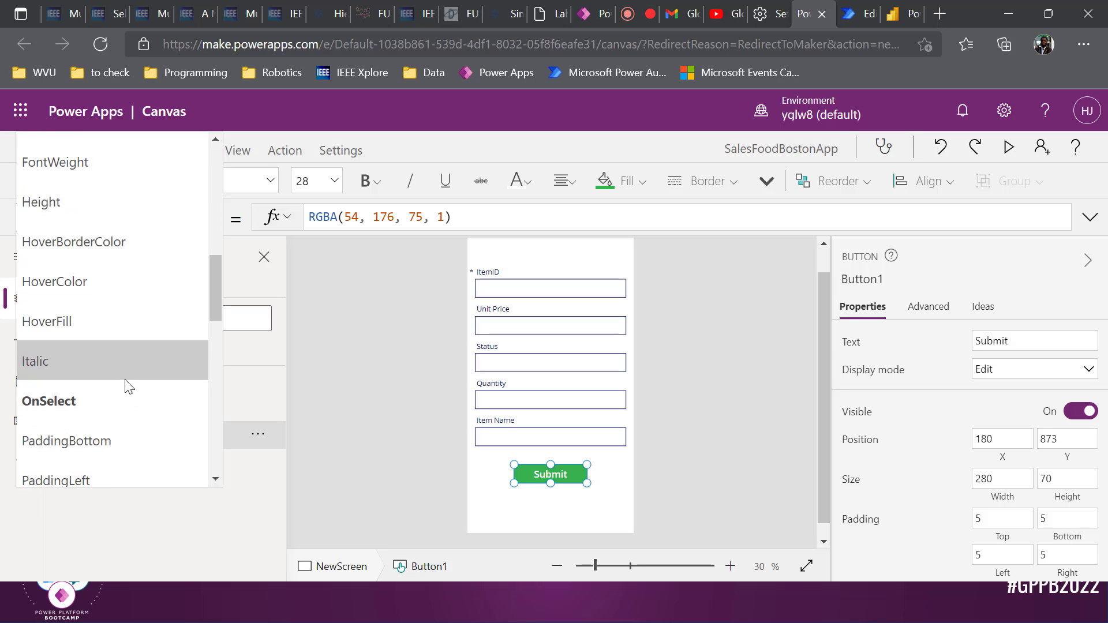
pyautogui.click(121, 388)
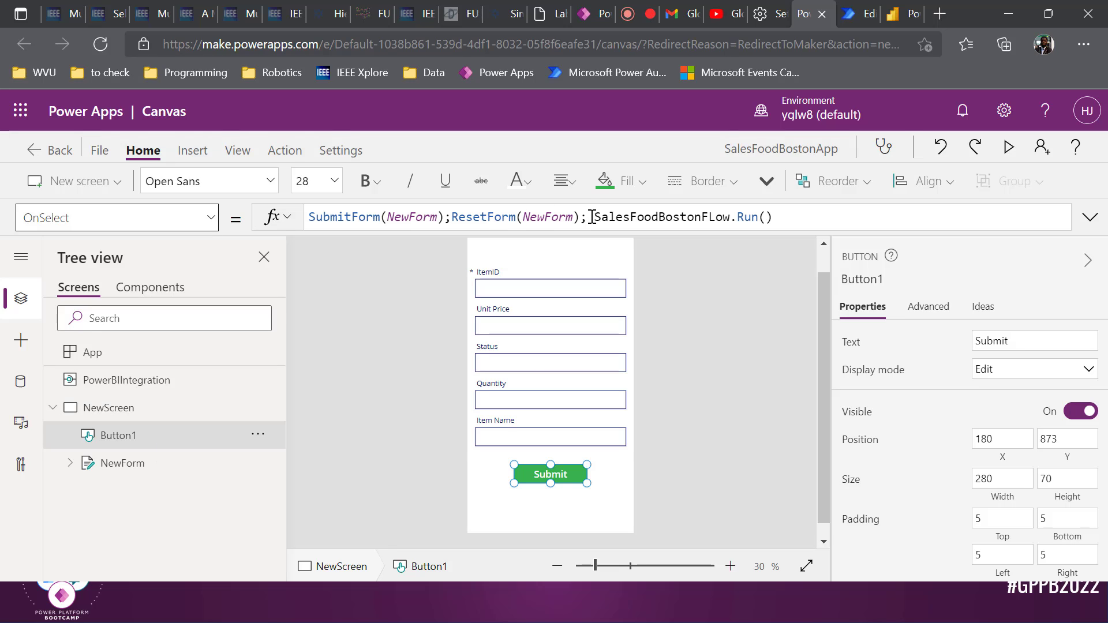
# Move ResetForm(NewForm); to after SalesFoodBostonFLow.Run() in the OnSelect formula
pyautogui.moveTo(590, 217); pyautogui.dragTo(457, 221)
pyautogui.hotkey('ctrl', 'c')
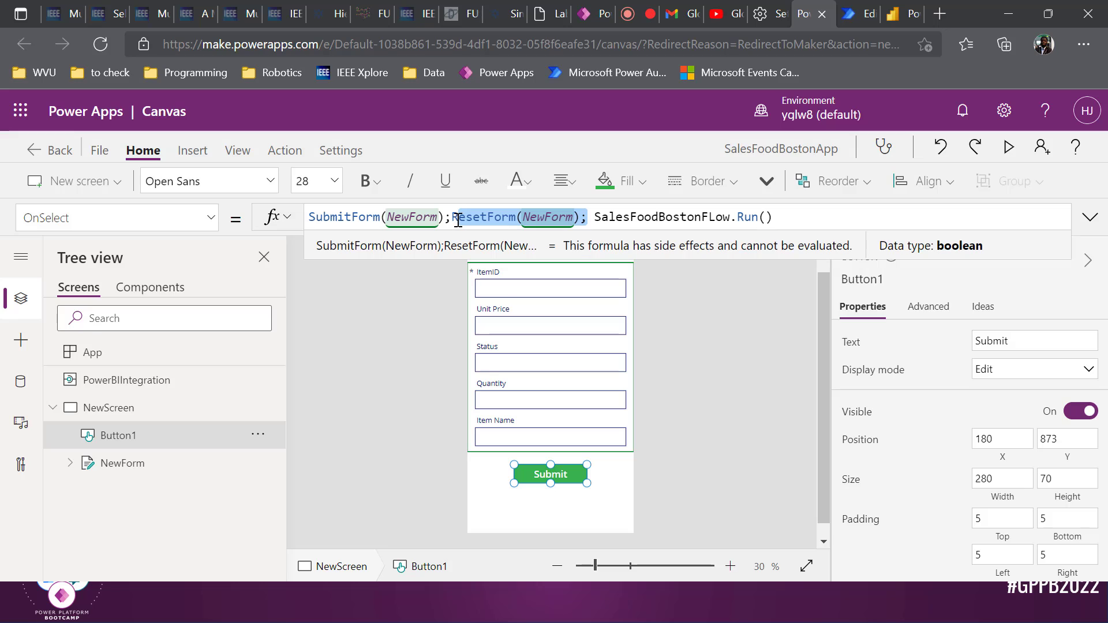
pyautogui.press('BackSpace')
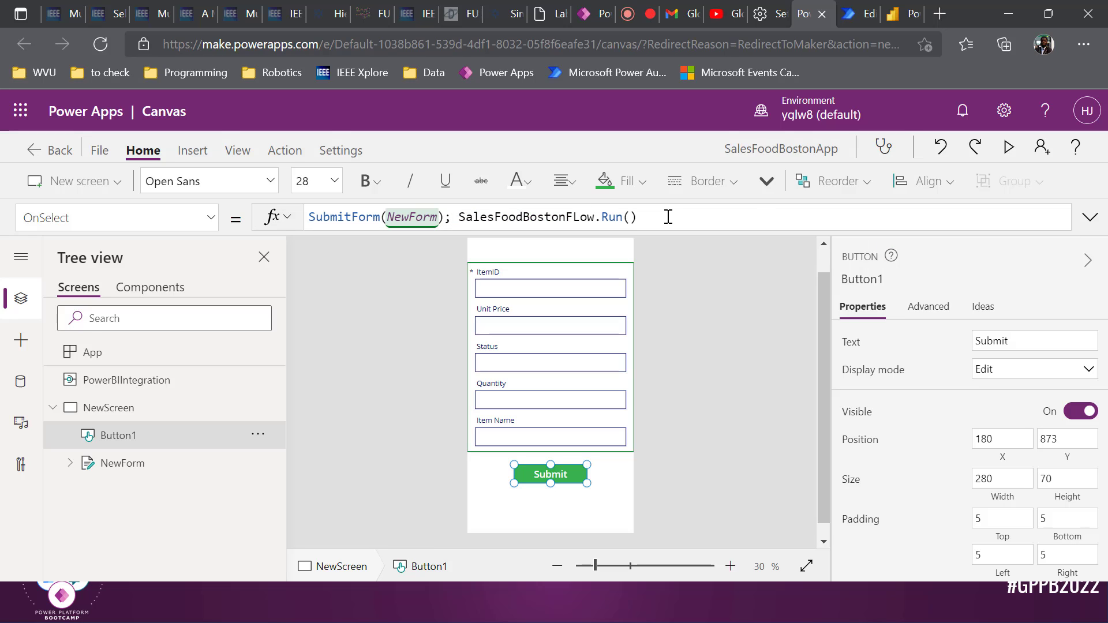
pyautogui.click(668, 217)
pyautogui.write(';')
pyautogui.hotkey('ctrl', 'v')
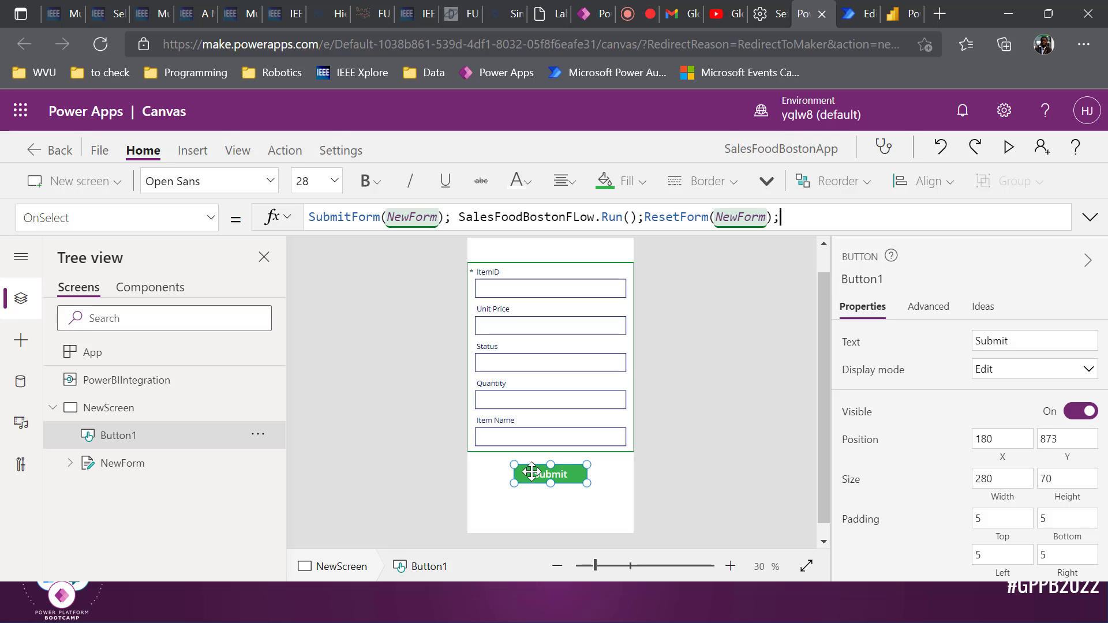
pyautogui.click(173, 462)
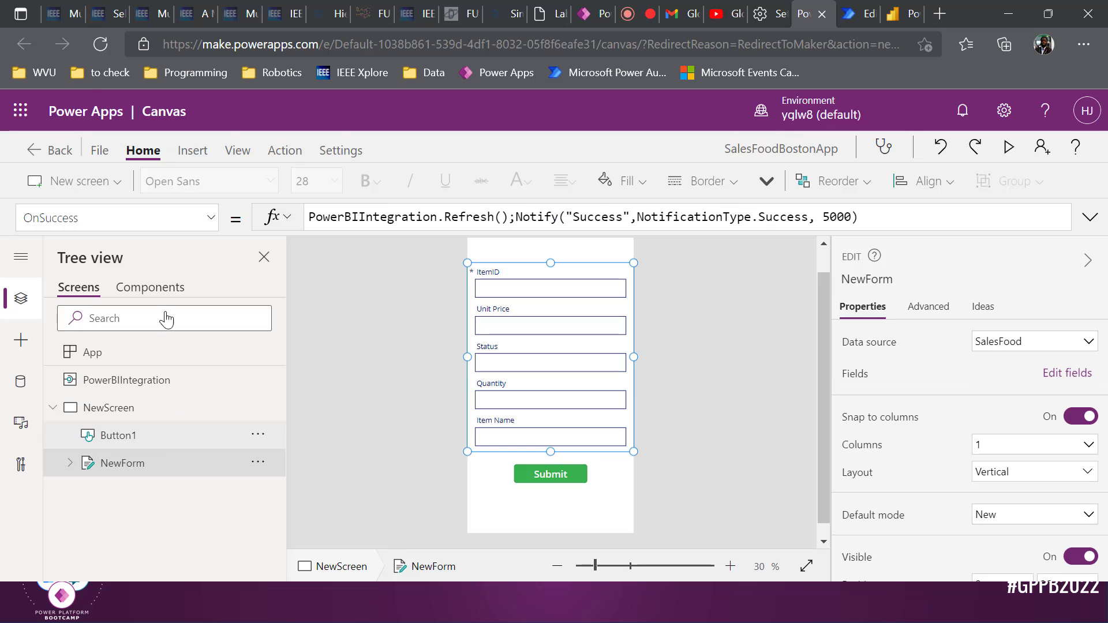
# Save the app, keeping the OnSuccess formula that refreshes PowerBIIntegration and notifies Success
pyautogui.click(458, 217)
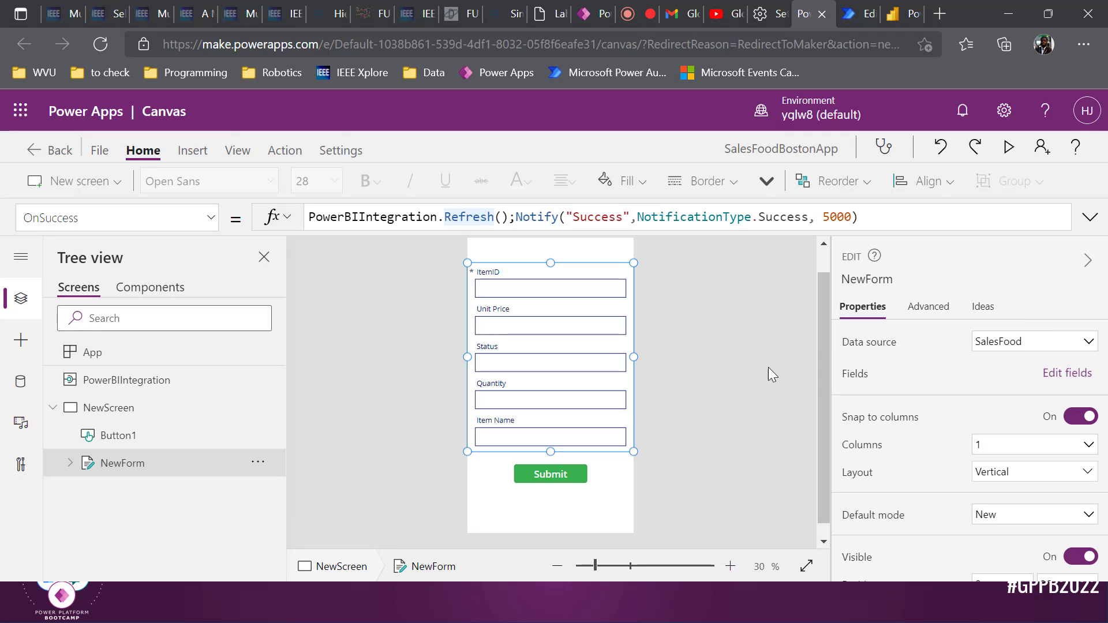
pyautogui.hotkey('ctrl', 's')
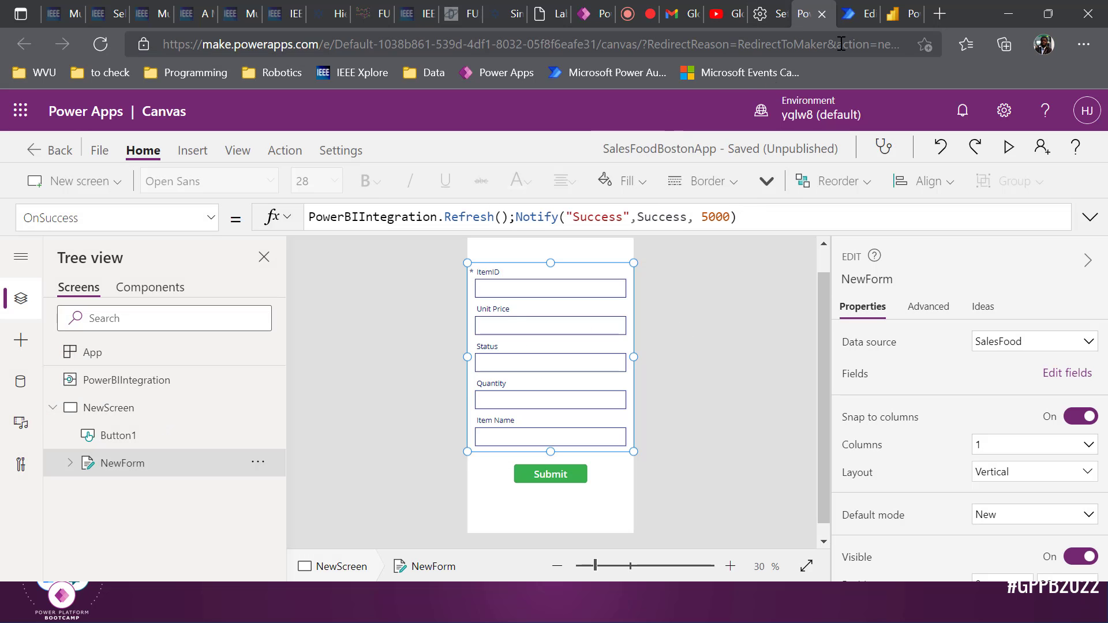
pyautogui.click(858, 7)
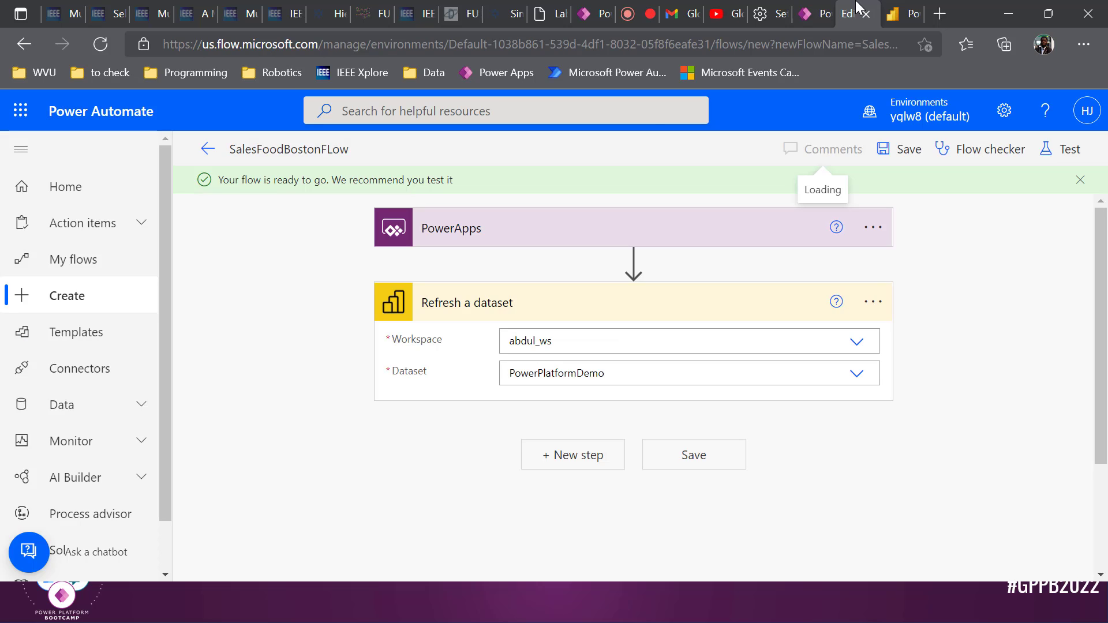
# Return to the SalesFoodBostonApp editor and select the form's Submit button
pyautogui.hotkey('alt', 'Tab')
pyautogui.hotkey('alt', 'Tab')
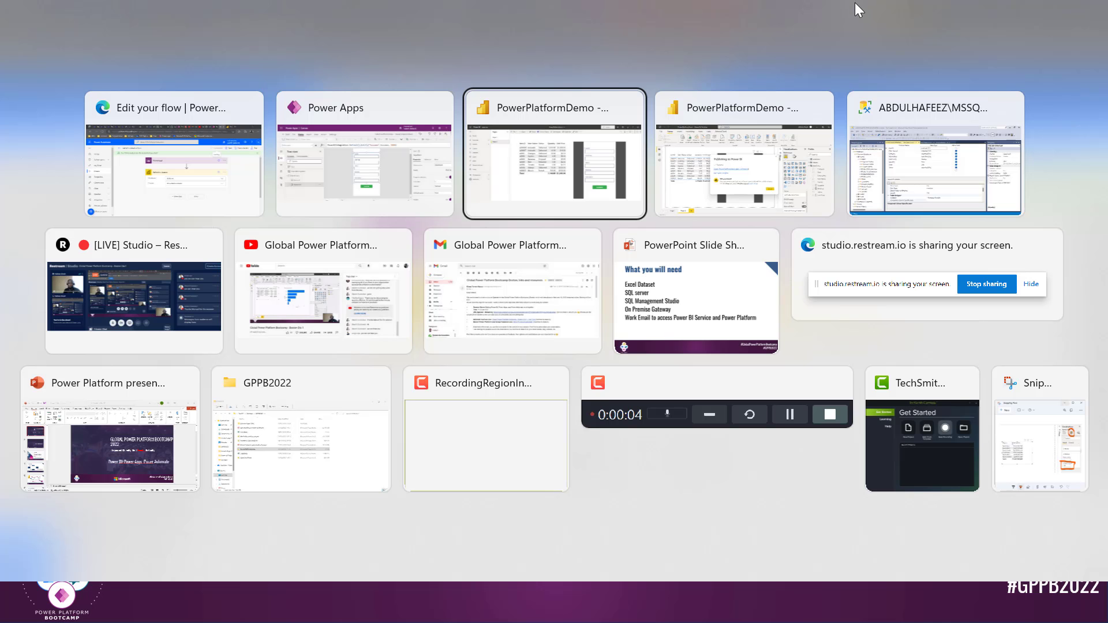
pyautogui.click(812, 8)
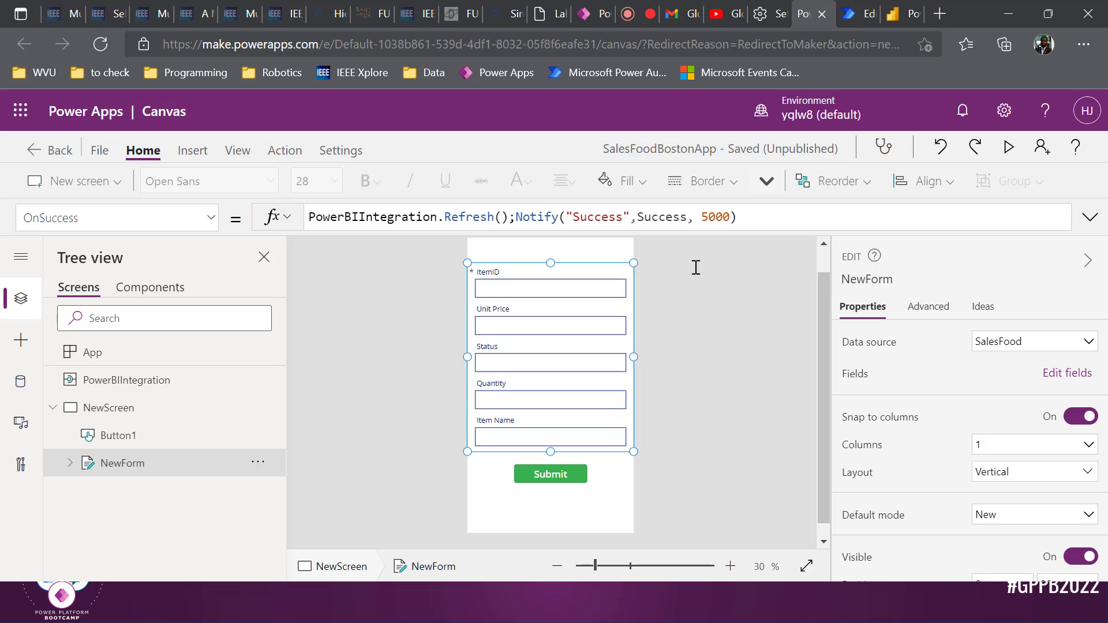
pyautogui.click(565, 470)
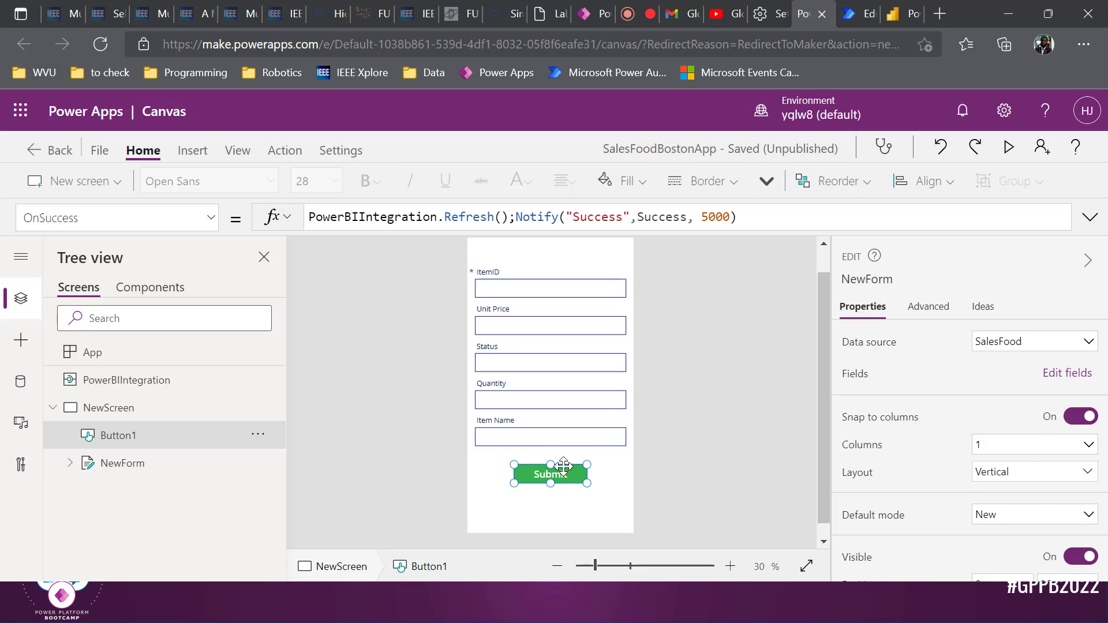
# Give the Submit button a blue fill and save the app
pyautogui.click(631, 190)
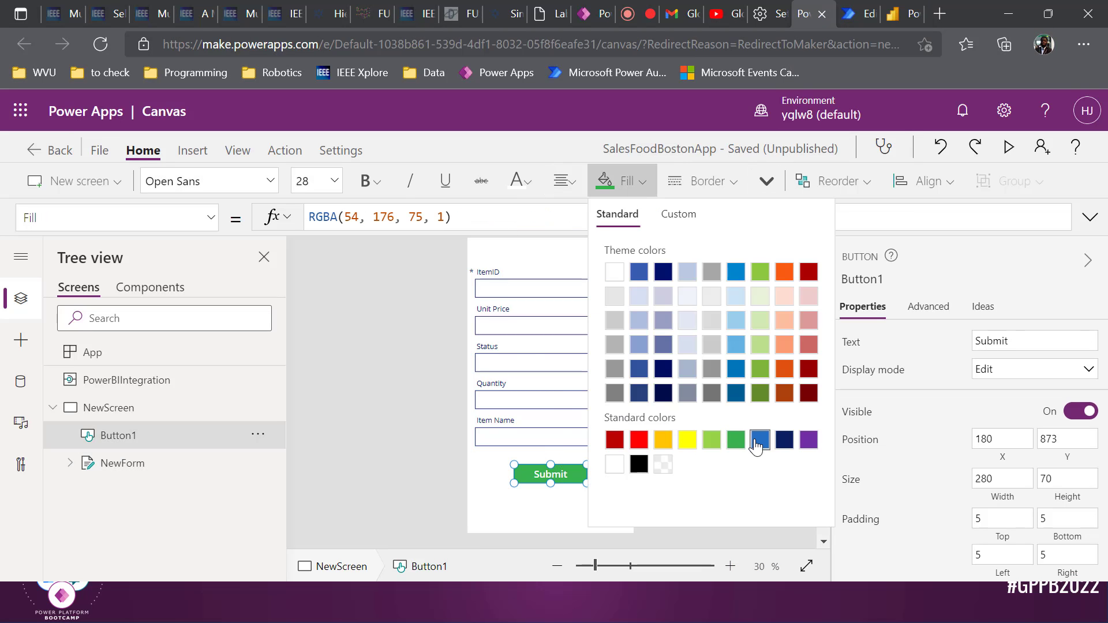
pyautogui.click(758, 440)
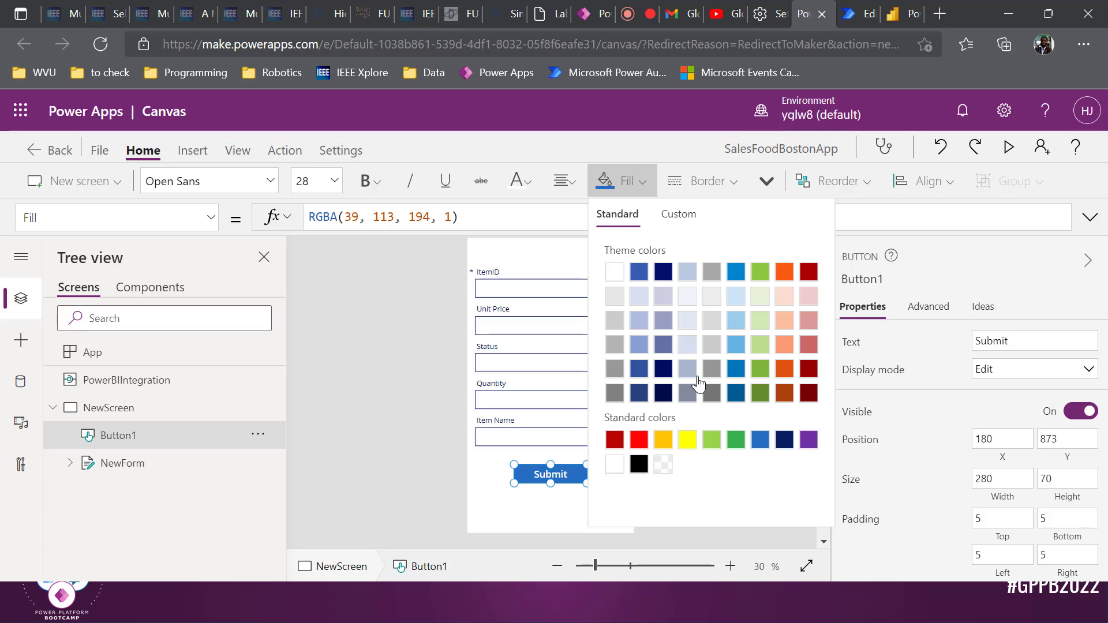
pyautogui.click(445, 413)
pyautogui.hotkey('ctrl', 's')
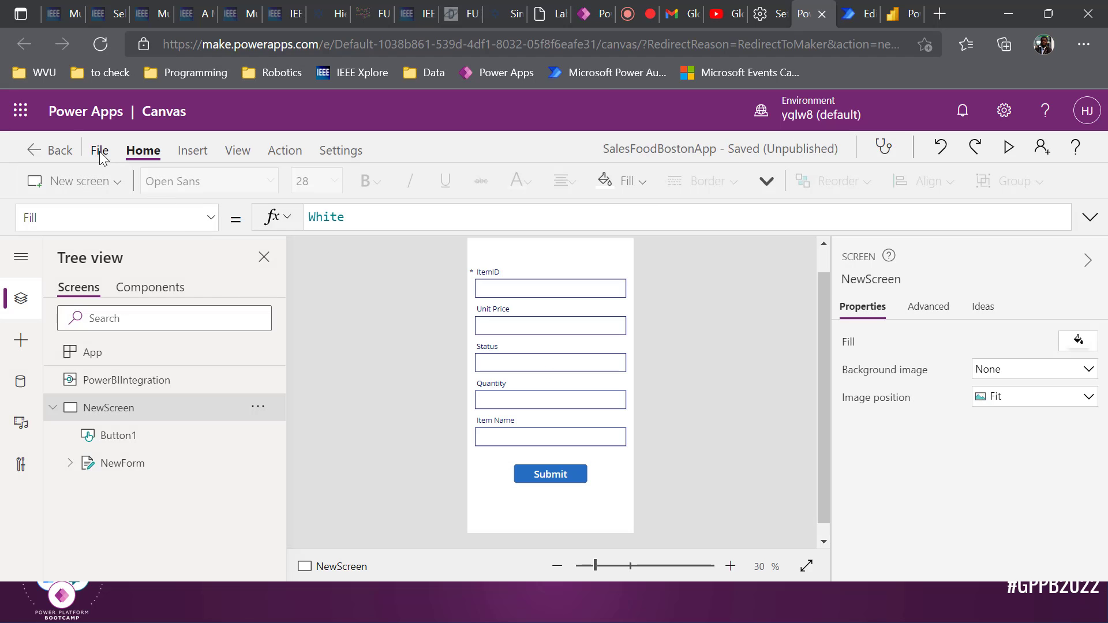
# Publish this version of SalesFoodBostonApp
pyautogui.click(100, 151)
pyautogui.click(248, 332)
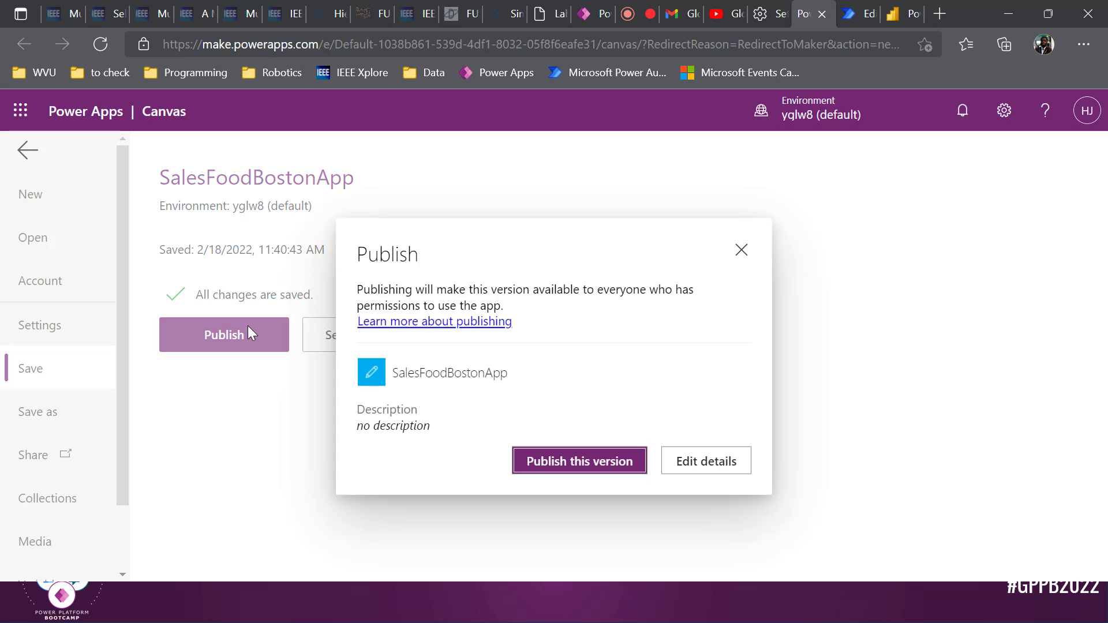
pyautogui.click(580, 460)
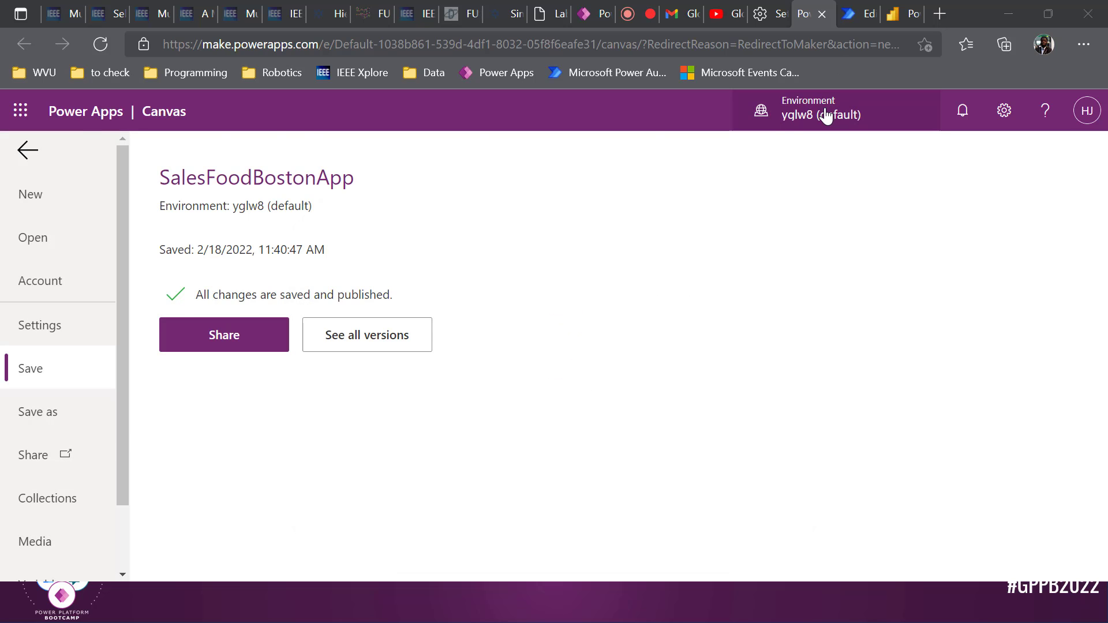
pyautogui.hotkey('alt', 'Tab')
pyautogui.hotkey('alt', 'Tab')
pyautogui.hotkey('alt', 'Tab')
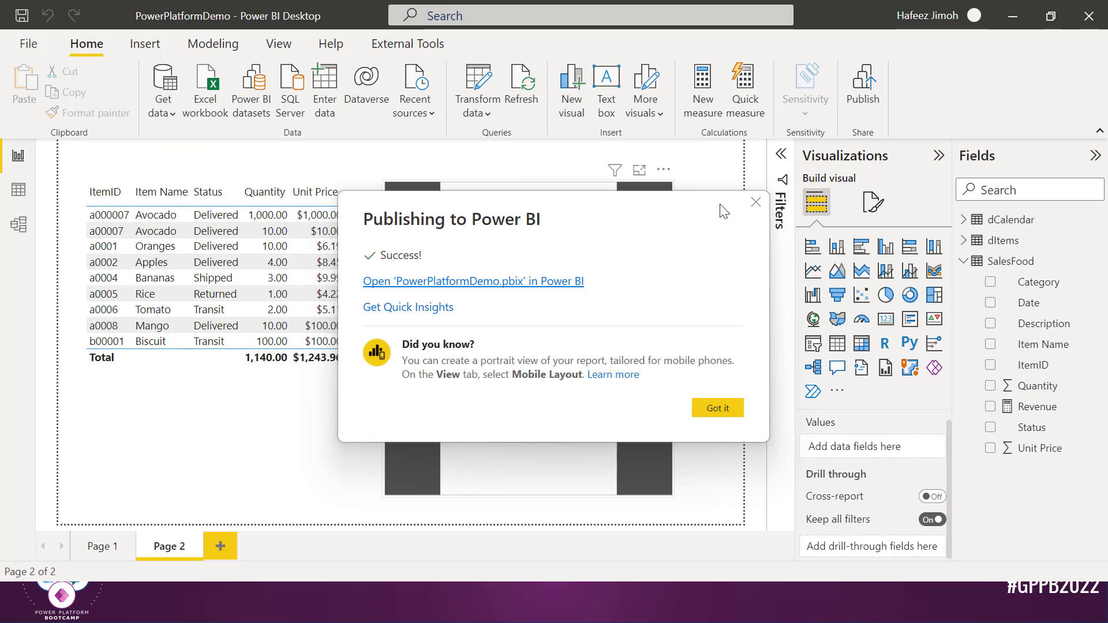
# Refresh the report and check the two new Chocolate rows with totals 1,160.00 and $1,443.96
pyautogui.click(755, 202)
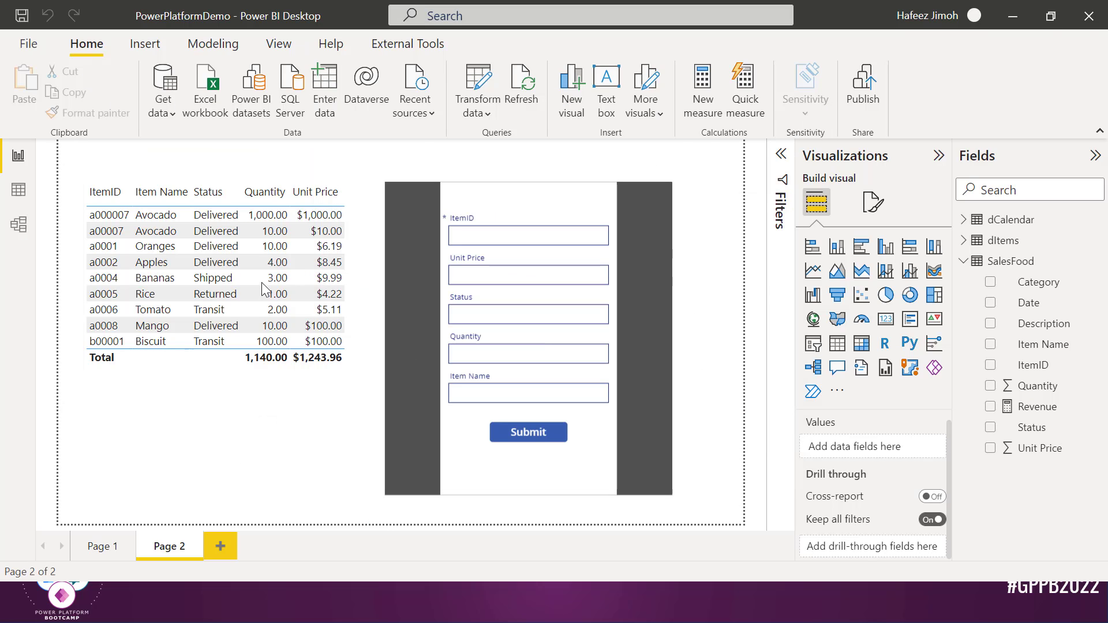
pyautogui.click(519, 87)
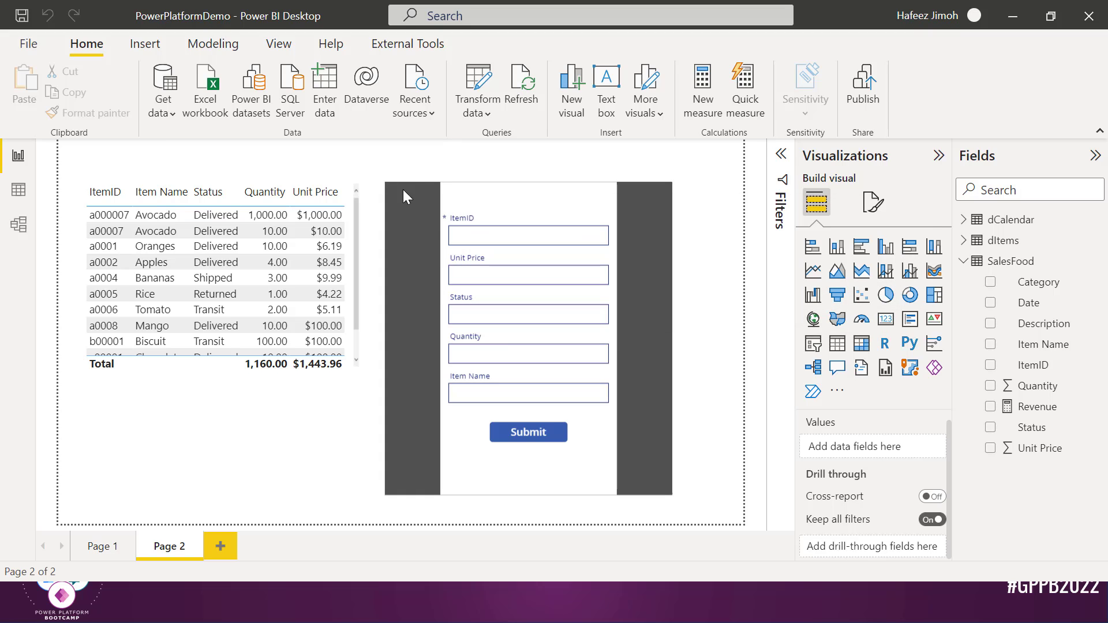
pyautogui.scroll(-1, 270, 274)
pyautogui.scroll(-1, 270, 274)
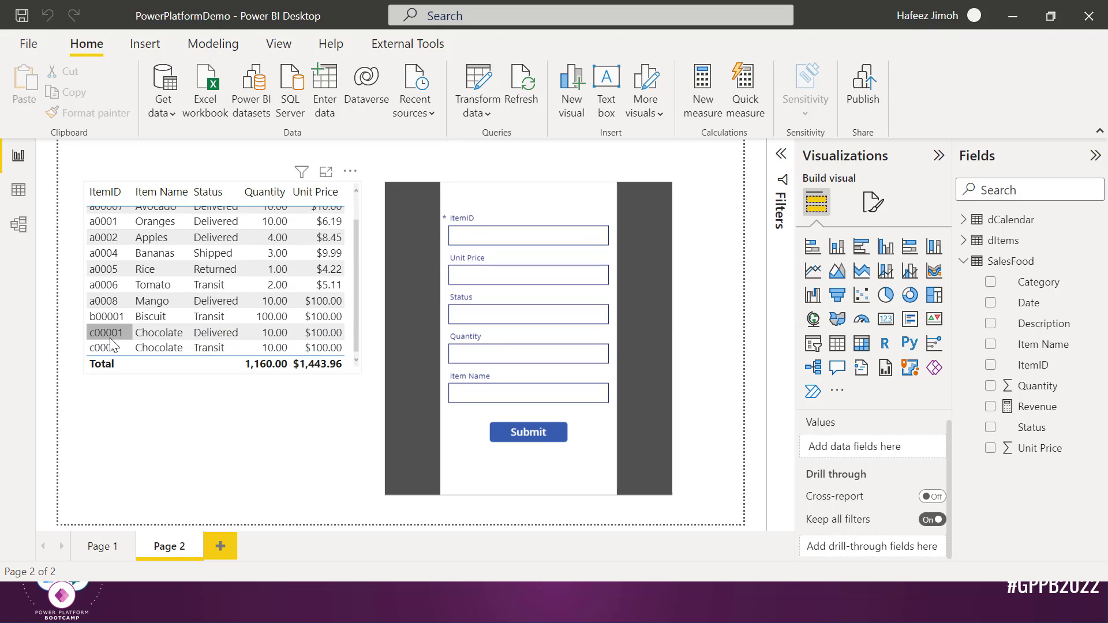
pyautogui.scroll(2, 237, 289)
pyautogui.scroll(-1, 265, 272)
pyautogui.scroll(1, 290, 248)
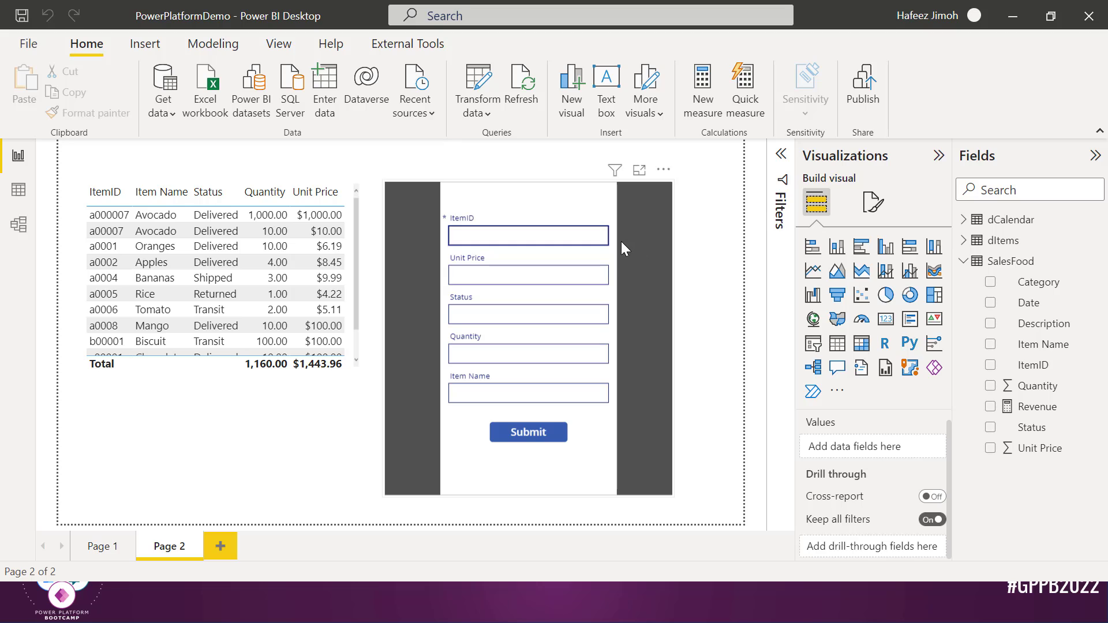
# Enter ItemID a000001, price 100, status Transit, quantity 10, item Pizza, and submit
pyautogui.write('a000001')
pyautogui.press('Tab')
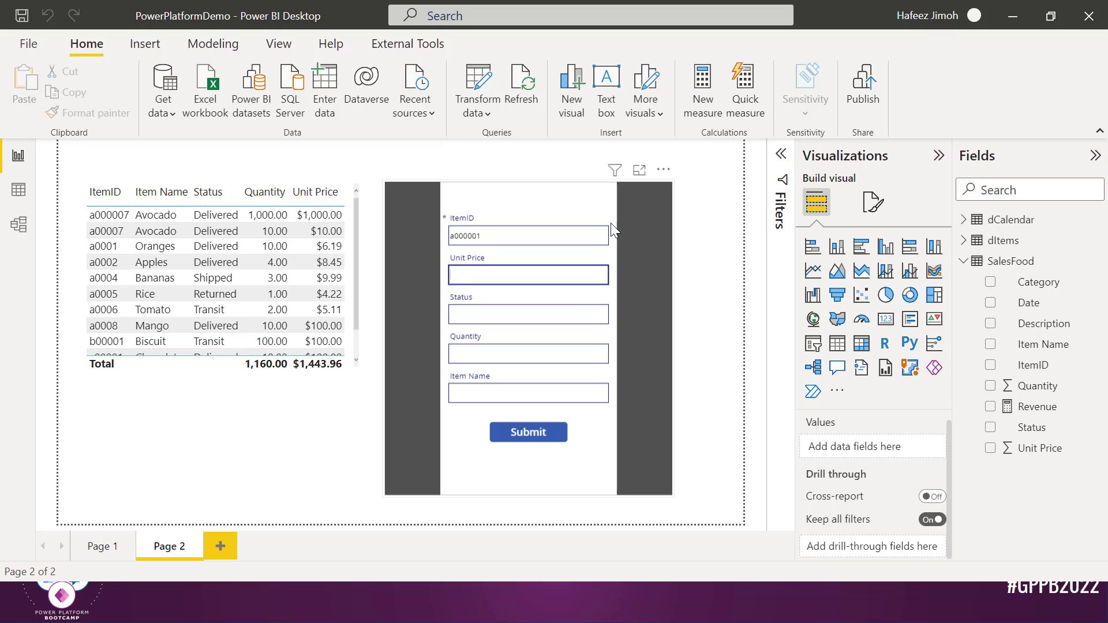
pyautogui.write('100')
pyautogui.press('Tab')
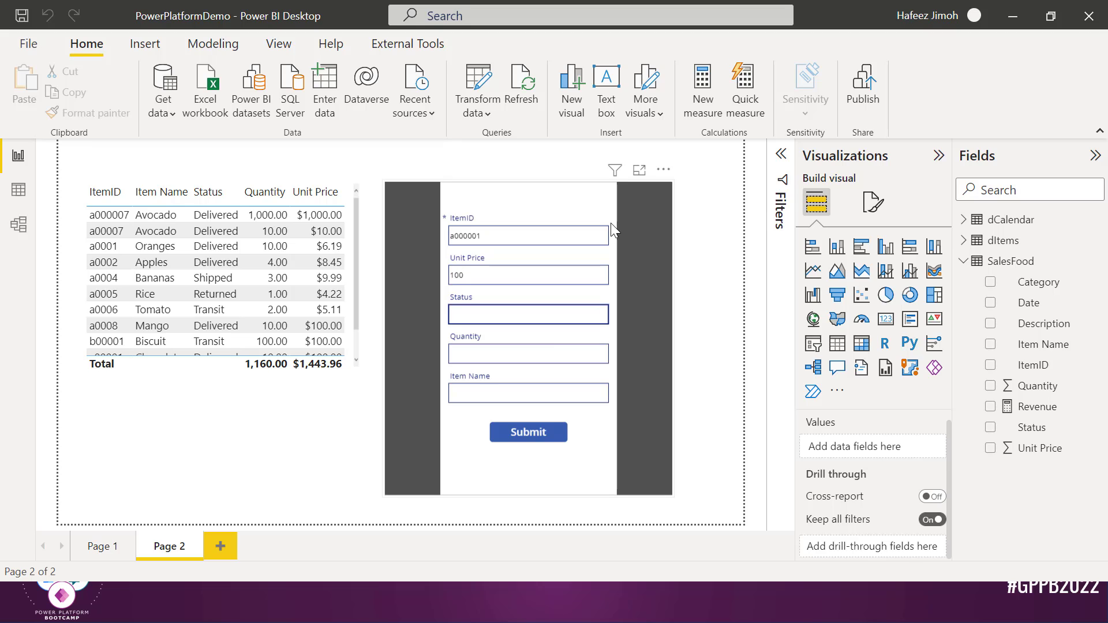
pyautogui.write('Transit')
pyautogui.press('Tab')
pyautogui.write('10')
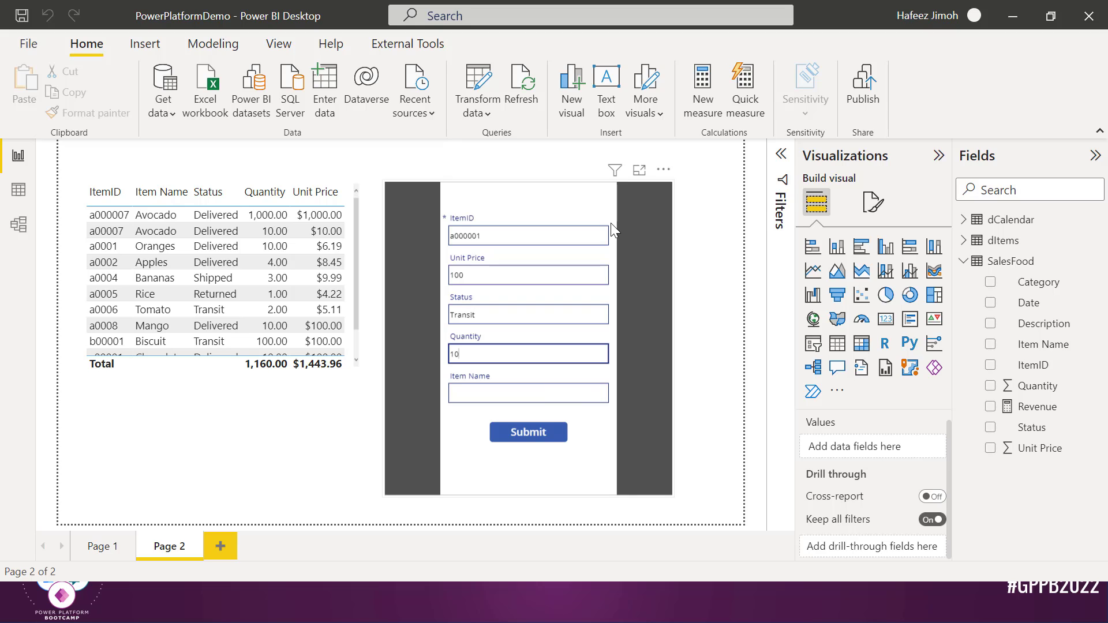
pyautogui.press('Tab')
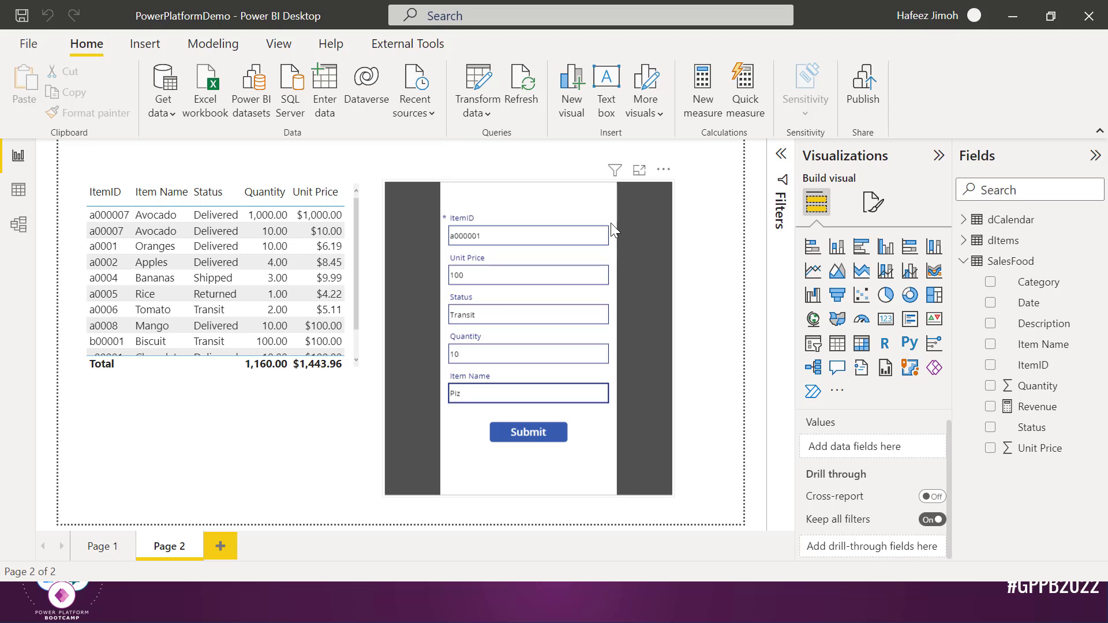
pyautogui.write('Pizza')
pyautogui.click(543, 432)
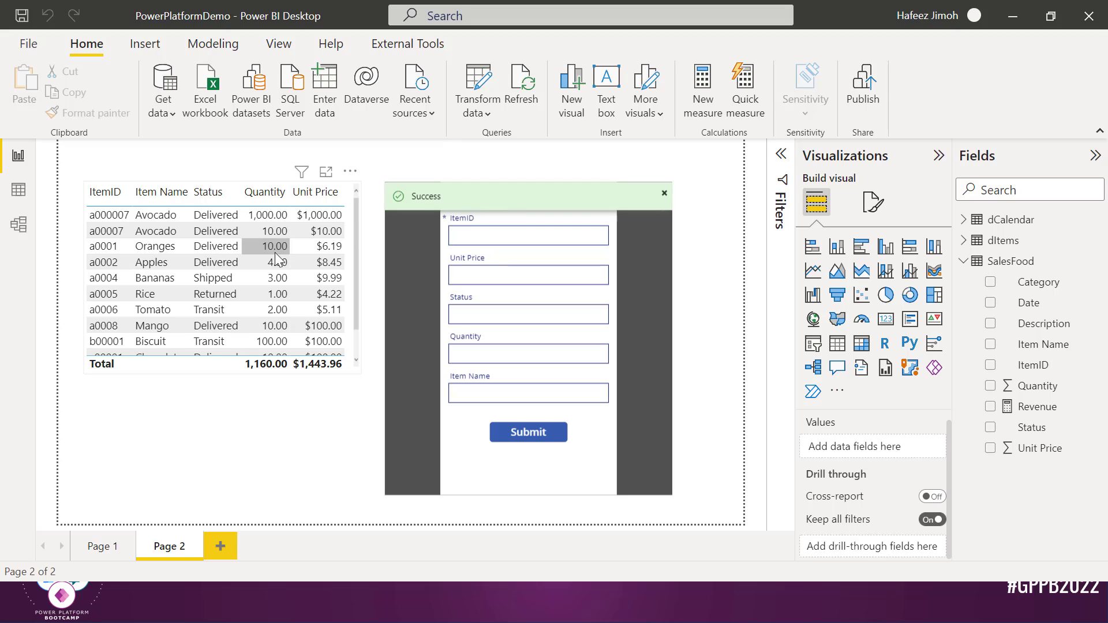
pyautogui.scroll(-1, 277, 260)
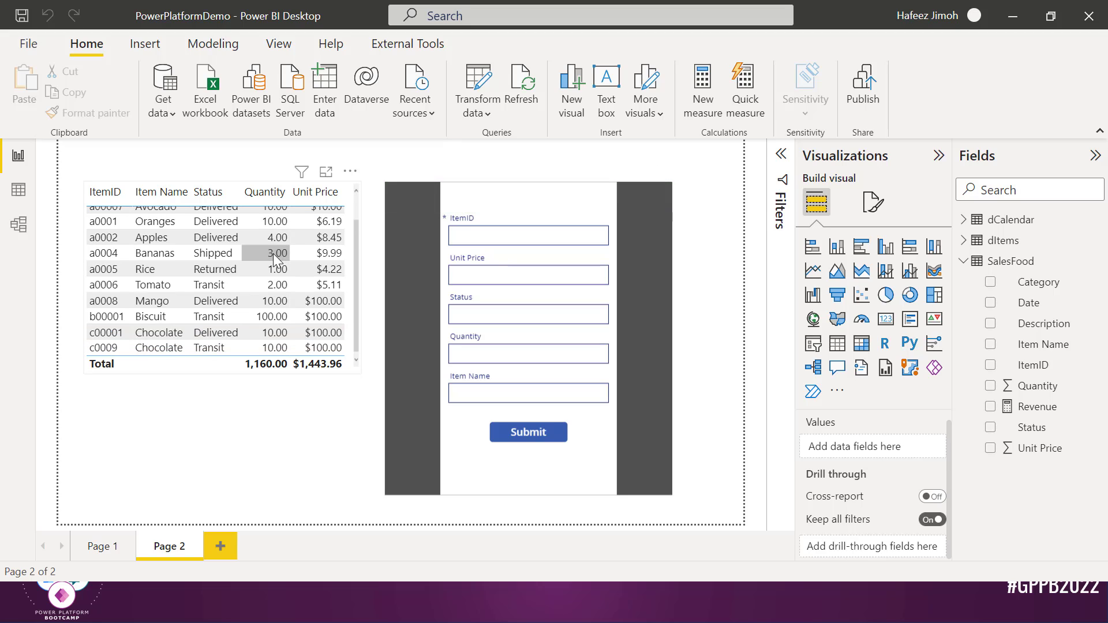
# Refresh to show the Pizza row, then test Submit on the empty form and dismiss the required-entry error
pyautogui.click(530, 92)
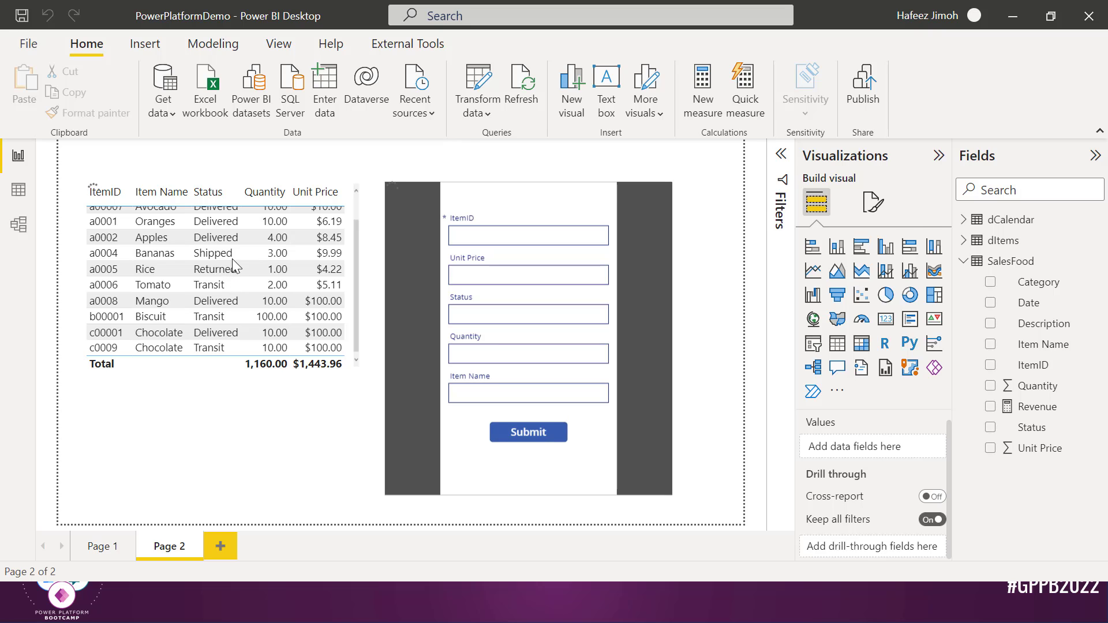
pyautogui.scroll(3, 257, 237)
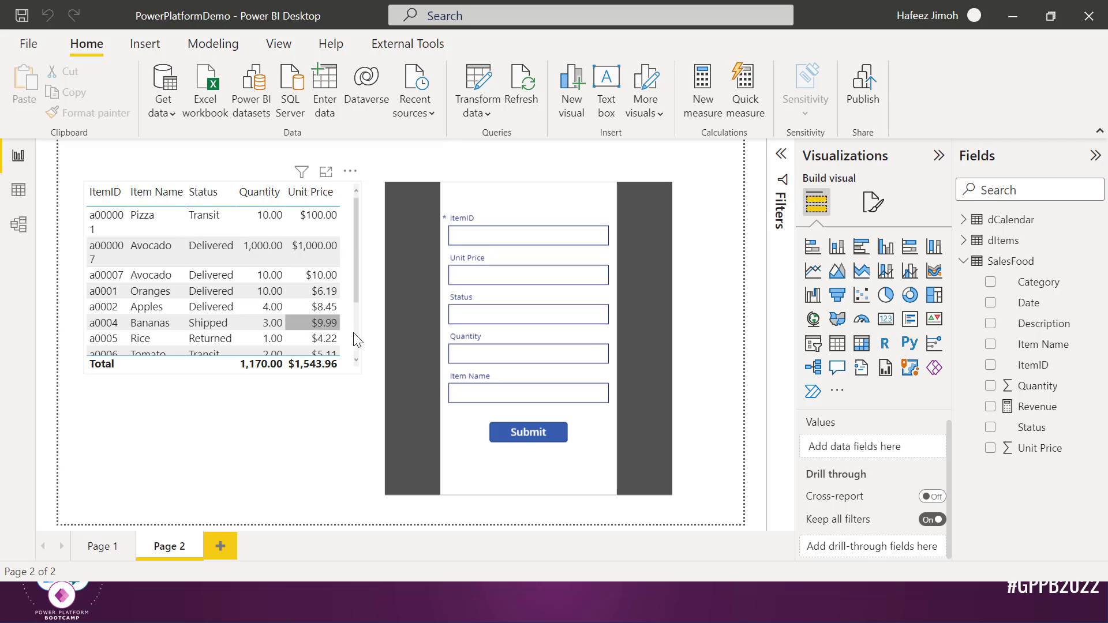
pyautogui.click(519, 437)
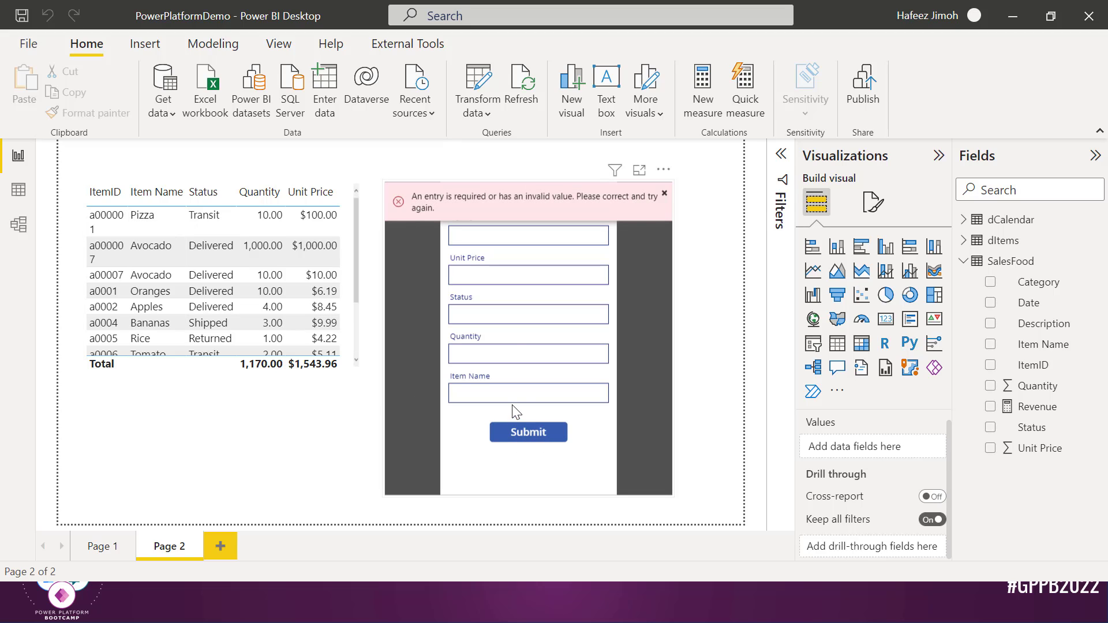
pyautogui.click(663, 195)
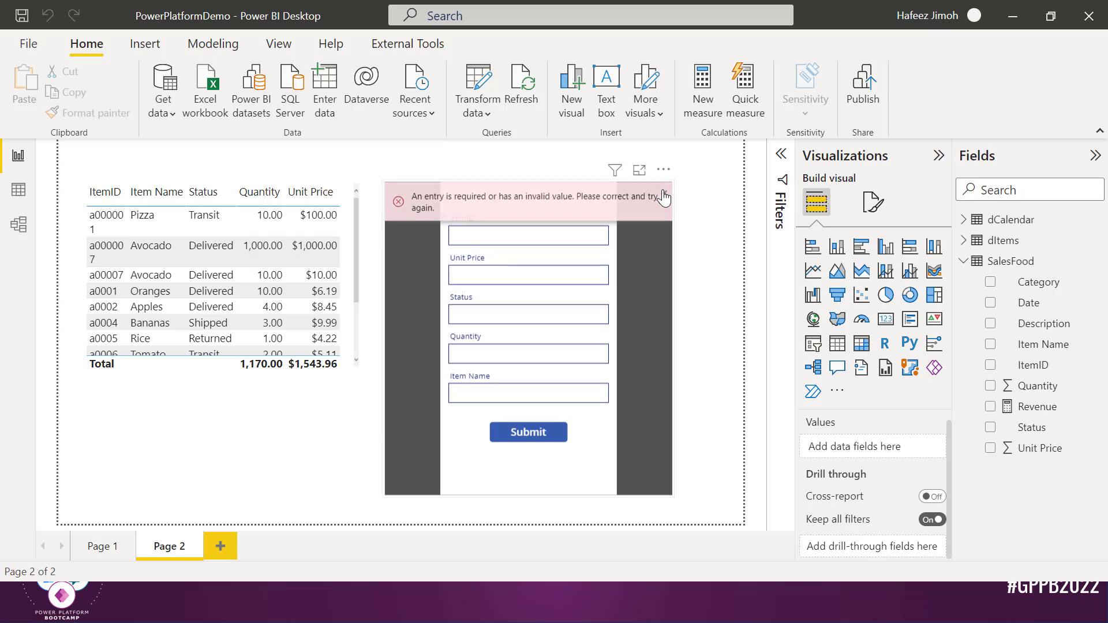
# Submit the empty form again, then bring up Task View to switch windows
pyautogui.click(555, 437)
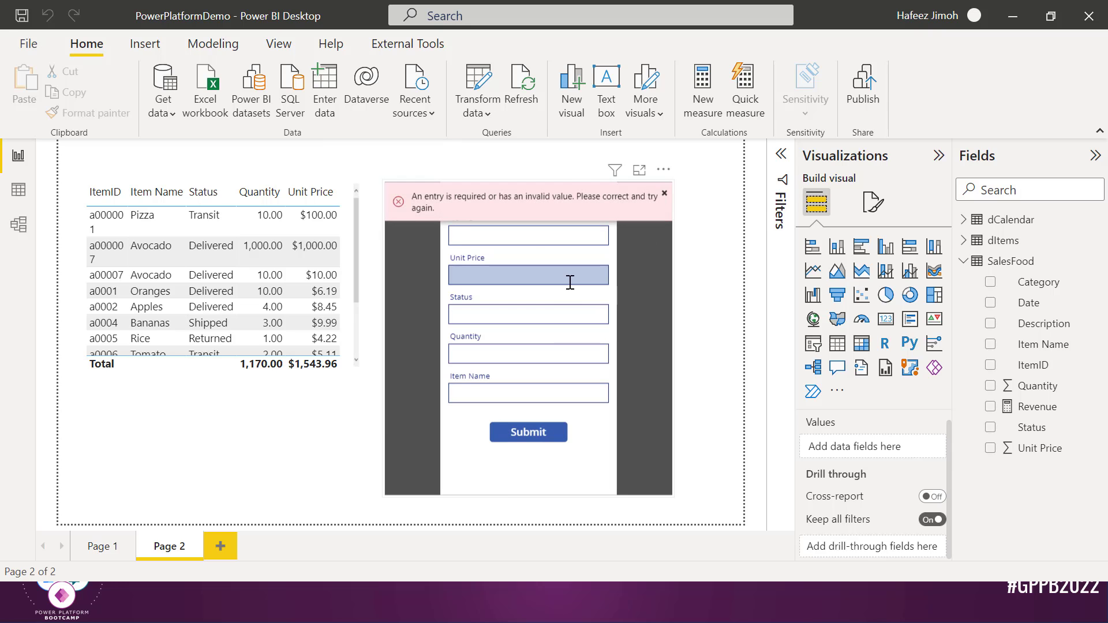
pyautogui.press('super+Tab')
pyautogui.press('Right')
pyautogui.press('Right')
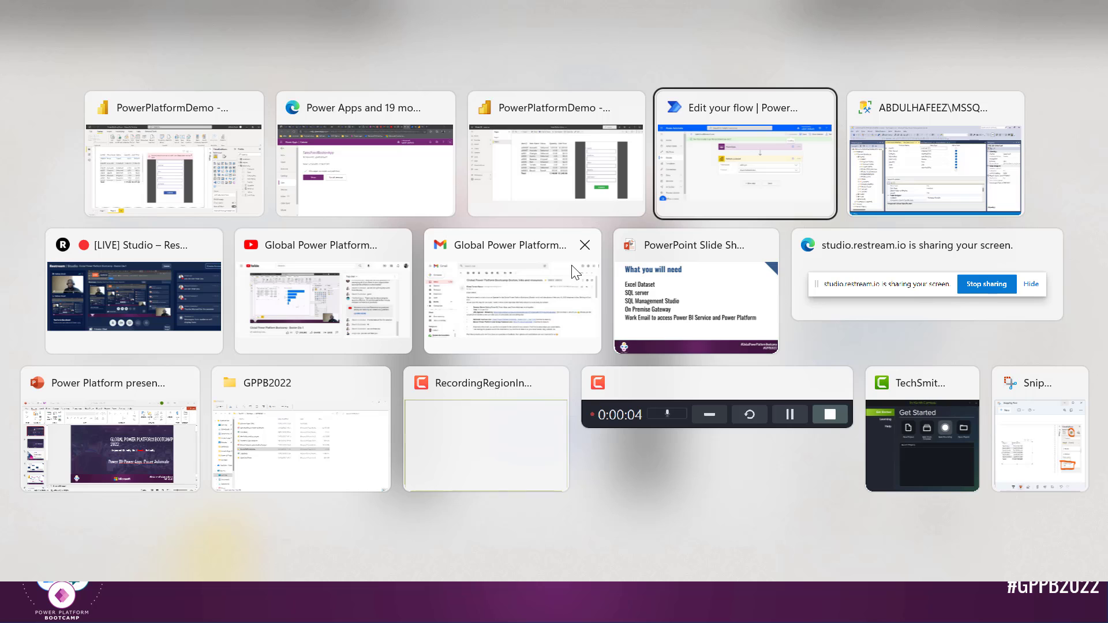
# Return to the Power Apps editor and select the form's Submit button
pyautogui.click(687, 163)
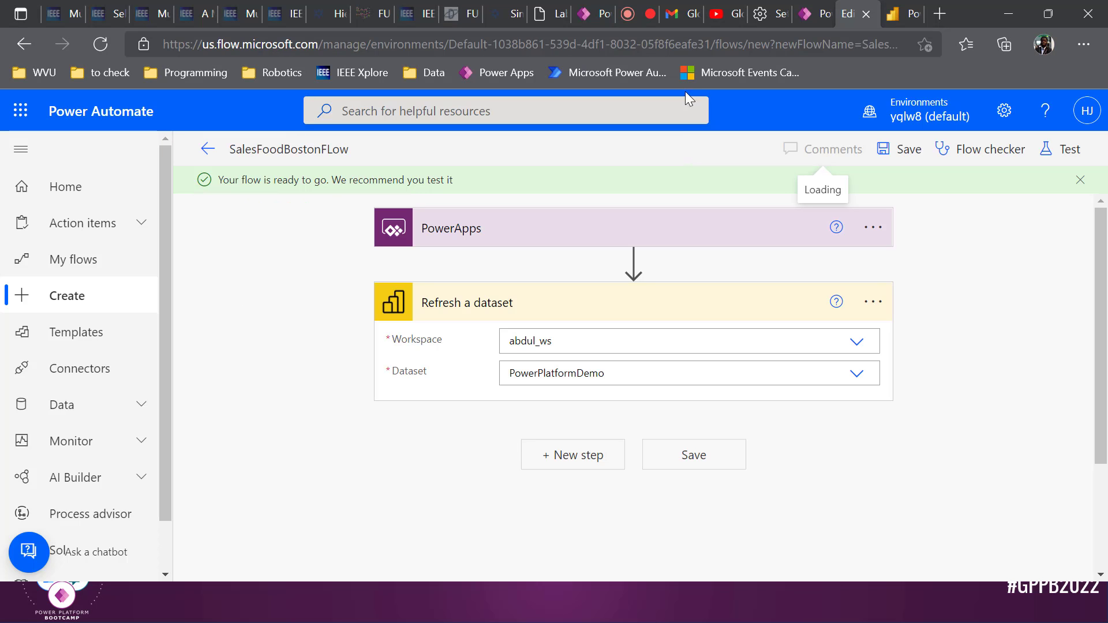
pyautogui.click(799, 13)
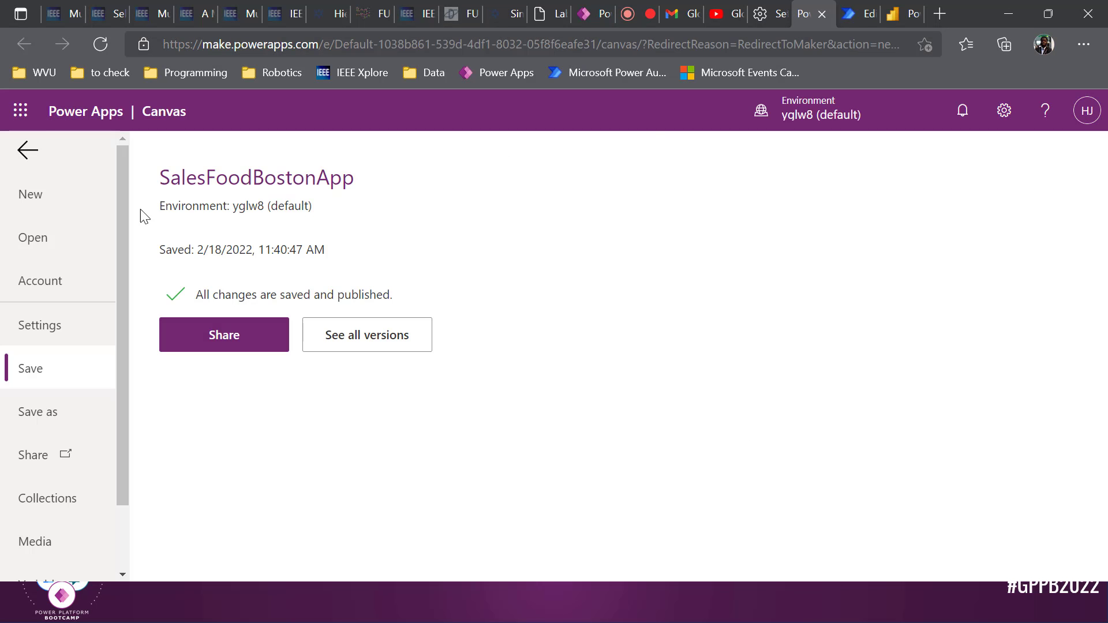
pyautogui.click(27, 152)
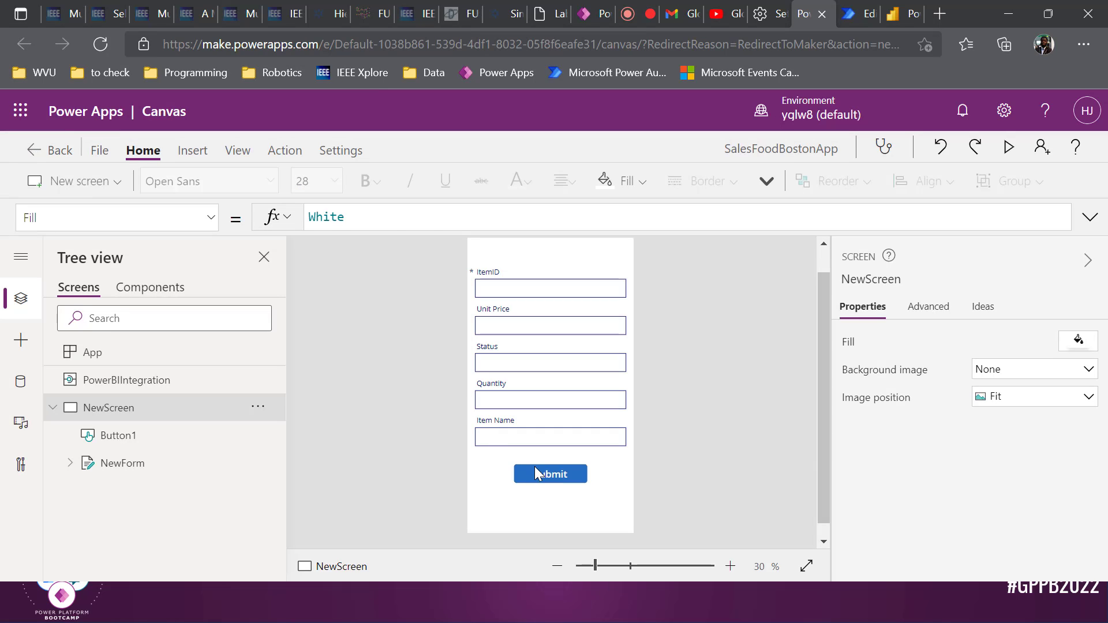
pyautogui.click(535, 466)
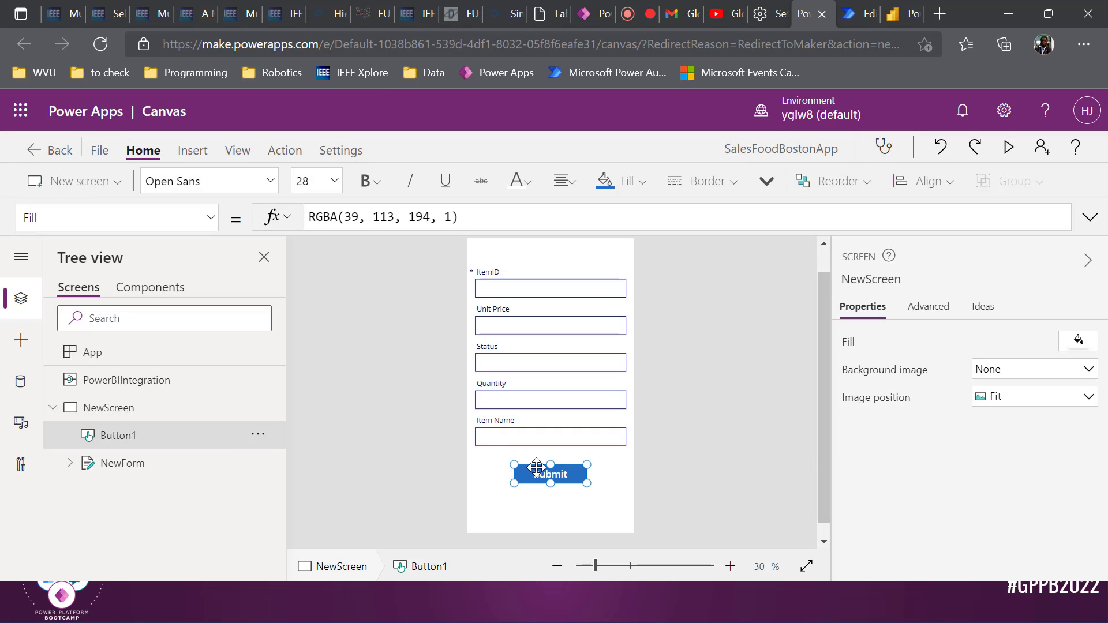
# Delete SalesFoodBostonFLow.Run() from the Submit button's OnSelect formula
pyautogui.click(209, 219)
pyautogui.scroll(-2, 163, 344)
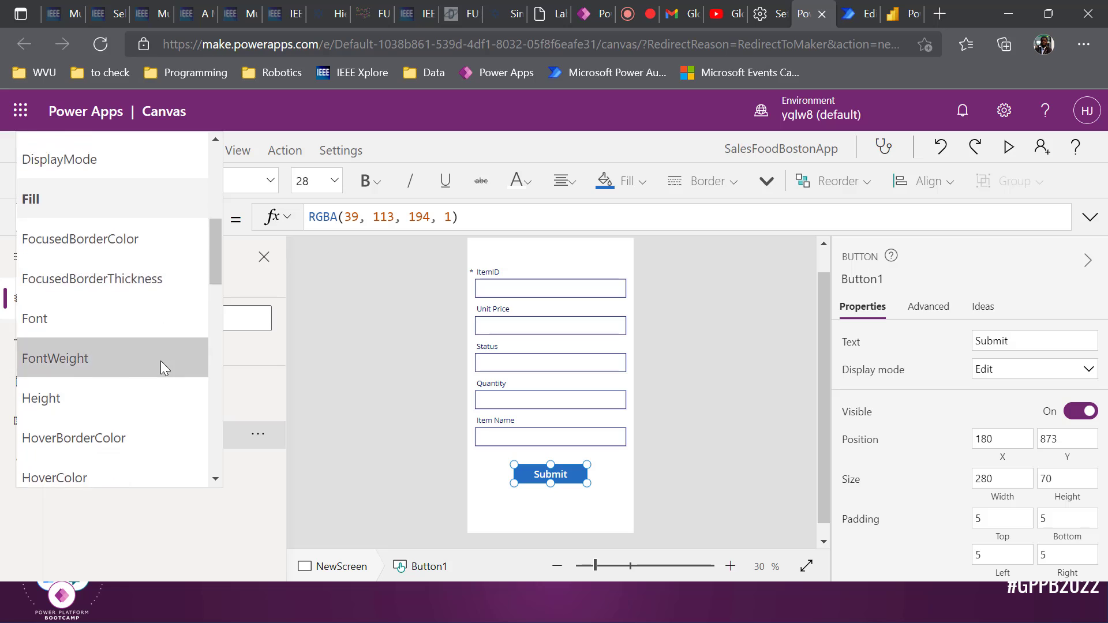
pyautogui.scroll(-4, 160, 369)
pyautogui.click(153, 381)
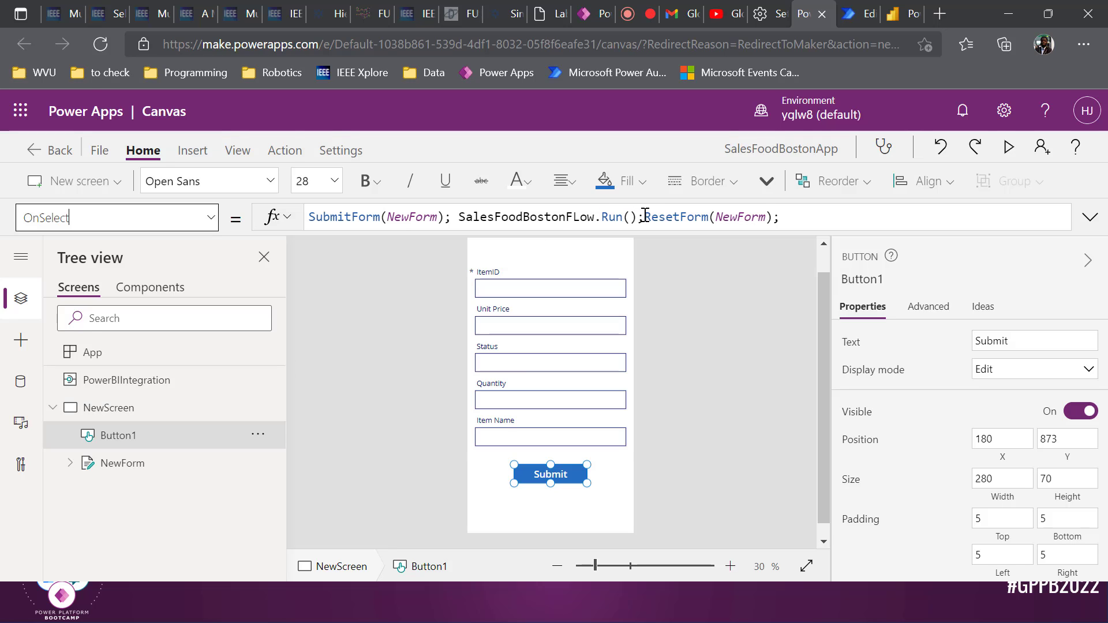
pyautogui.moveTo(645, 217); pyautogui.dragTo(451, 218)
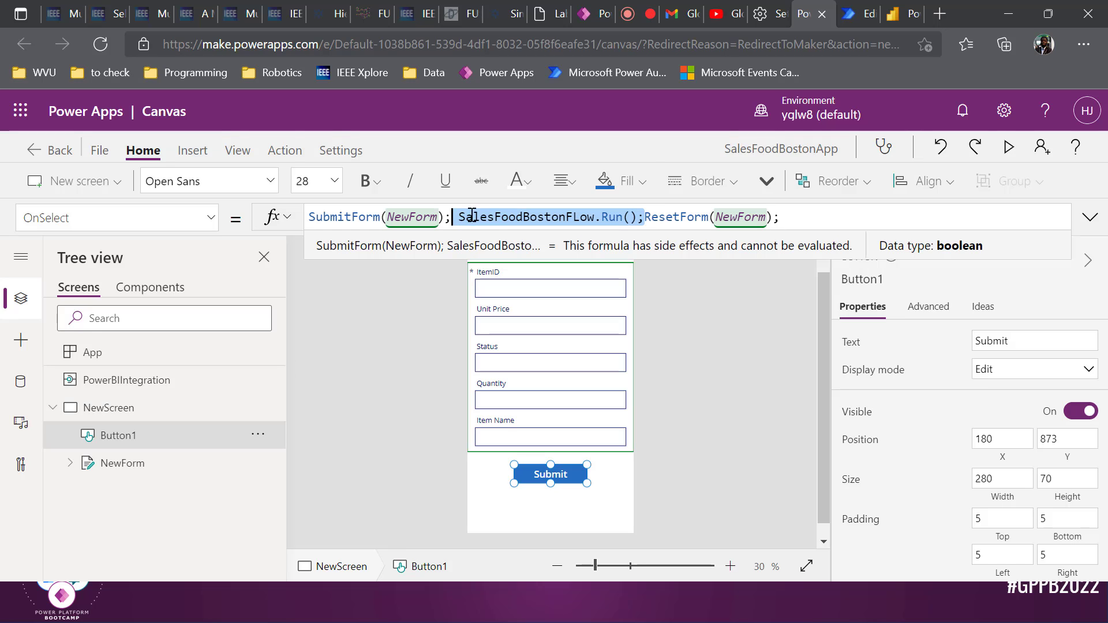
pyautogui.press('BackSpace')
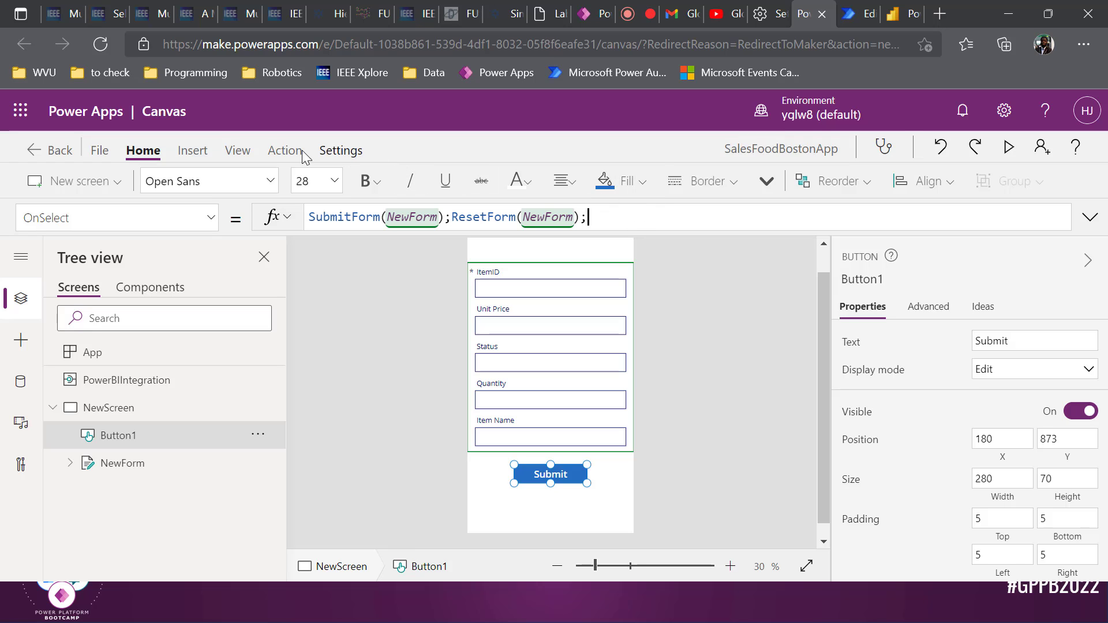
pyautogui.click(284, 150)
# Attach SalesFoodBostonFLow and make OnSelect run the flow, then SubmitForm(NewForm) and ResetForm(NewForm)
pyautogui.click(444, 182)
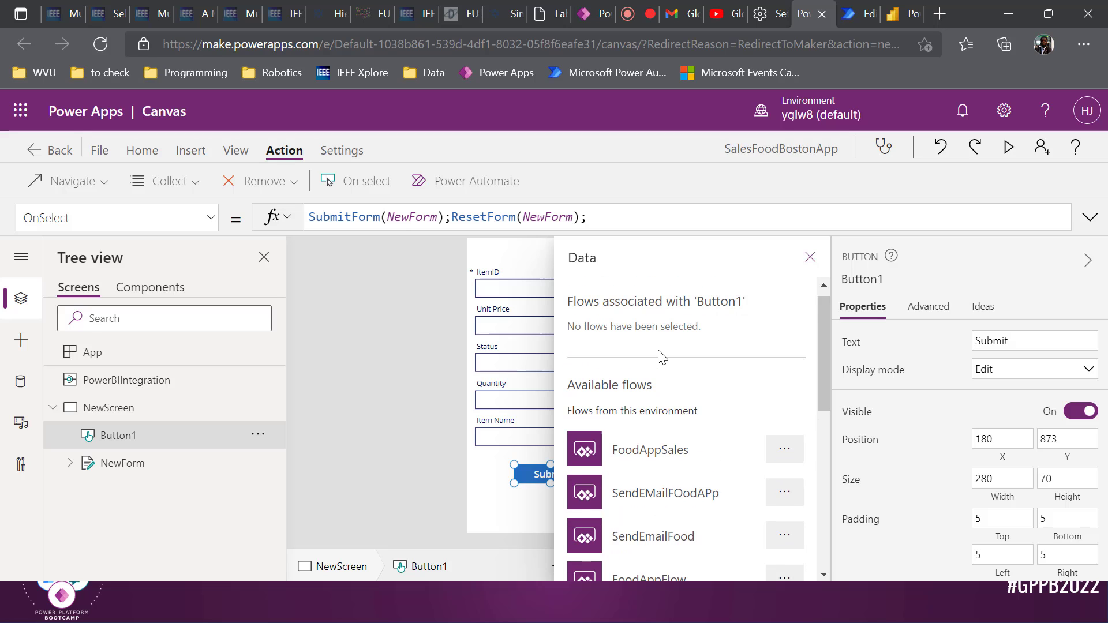
pyautogui.scroll(-8, 662, 372)
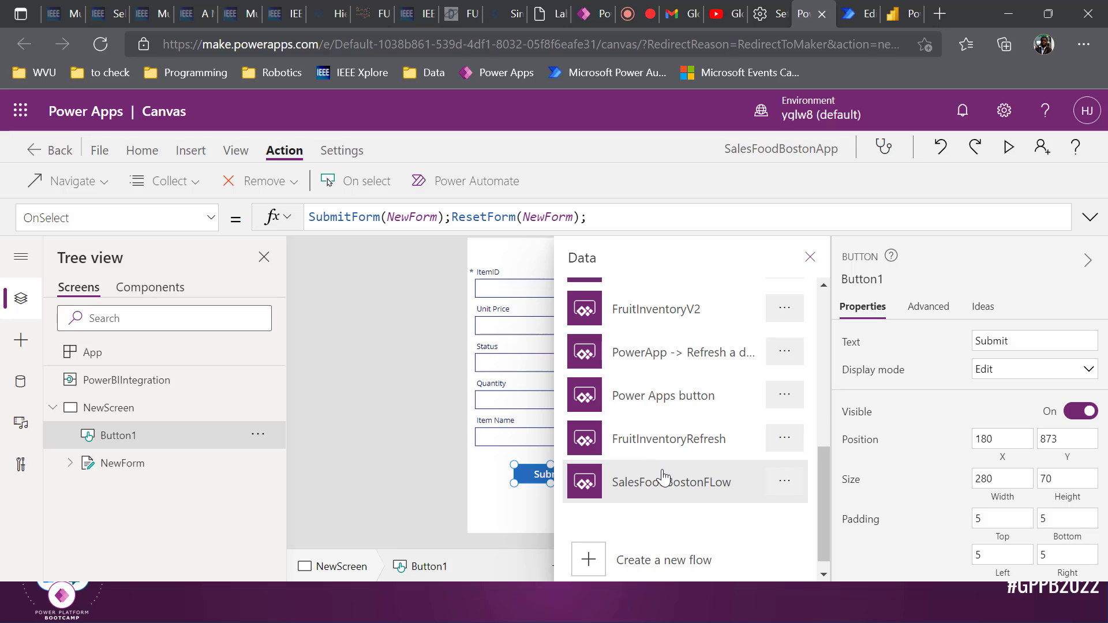
pyautogui.click(663, 477)
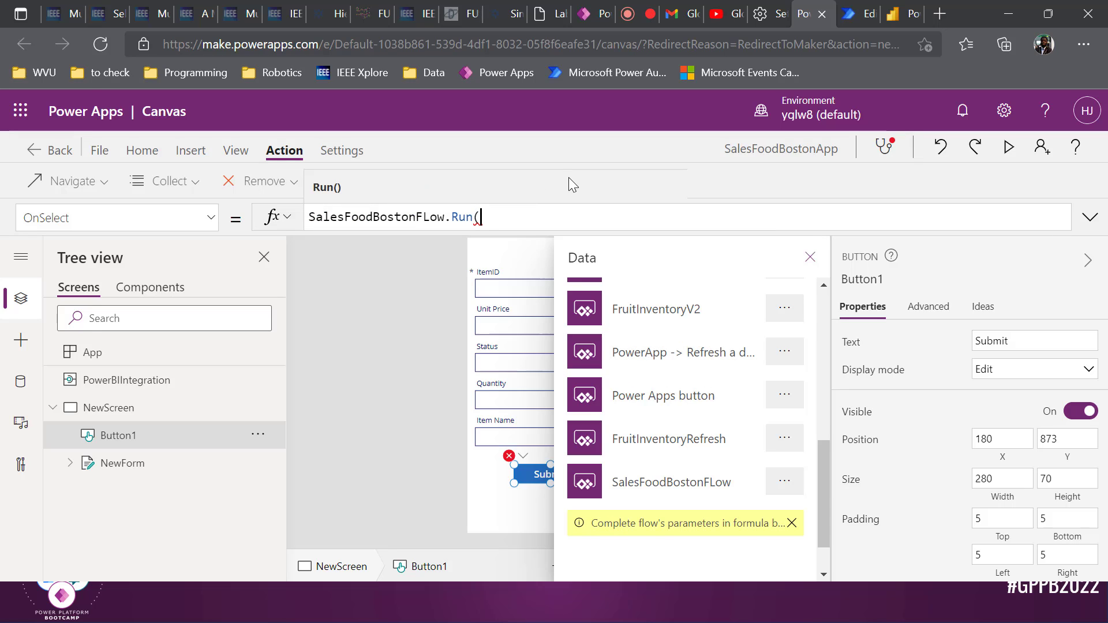
pyautogui.write(')')
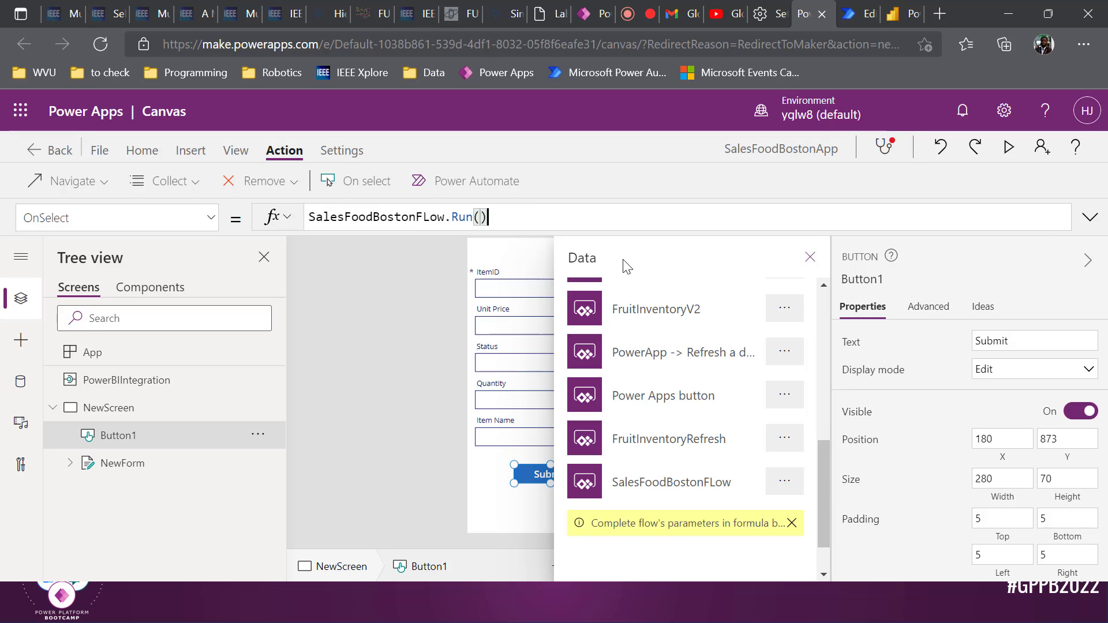
pyautogui.write(';')
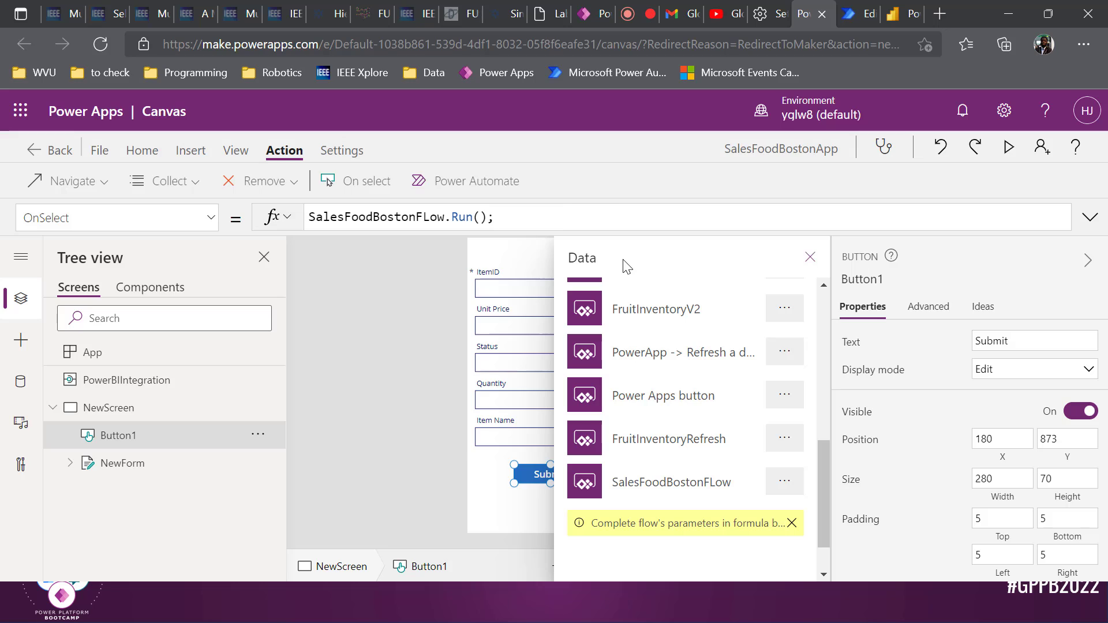
pyautogui.write('ResetForm(NewForm);')
pyautogui.hotkey('ctrl', 'Left')
pyautogui.hotkey('ctrl', 'Left')
pyautogui.hotkey('ctrl', 'Left')
pyautogui.hotkey('ctrl', 'Left')
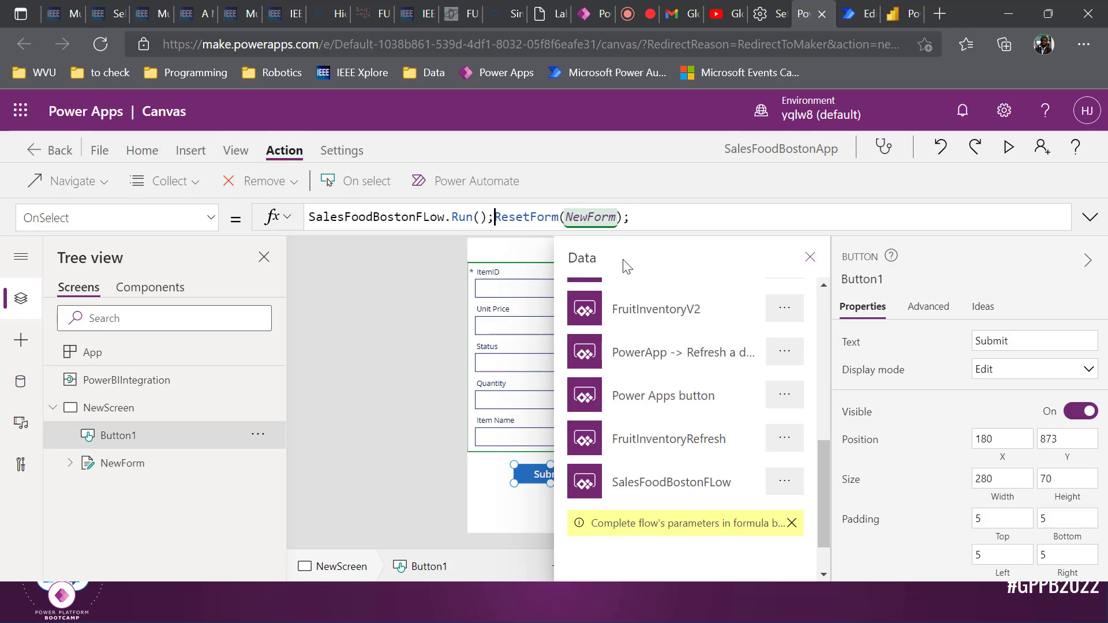
pyautogui.write('SubmitF')
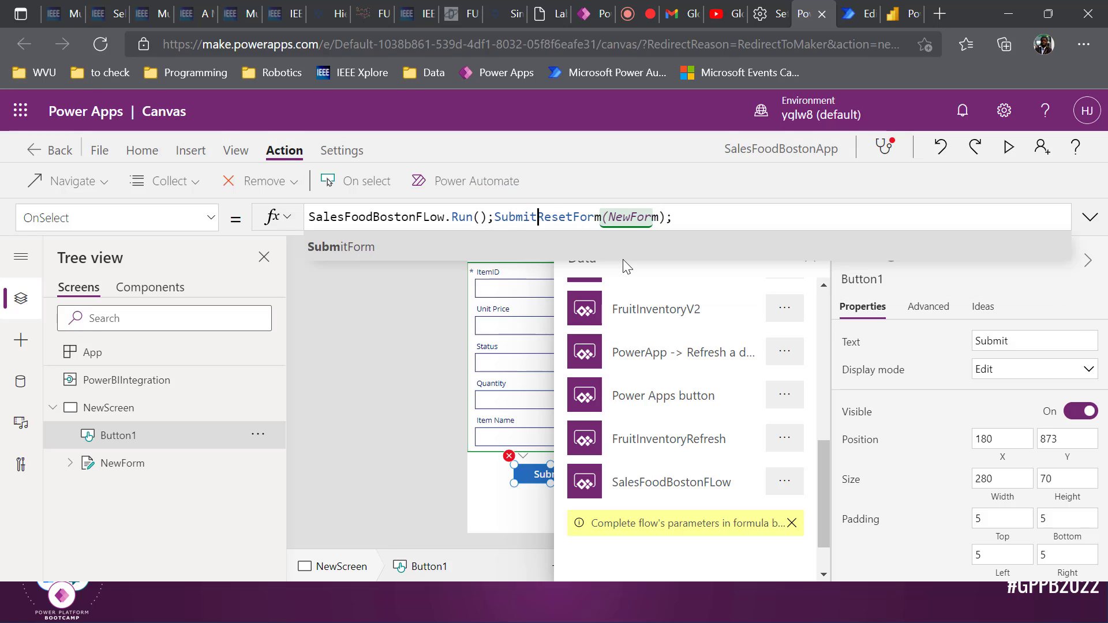
pyautogui.write('orm(')
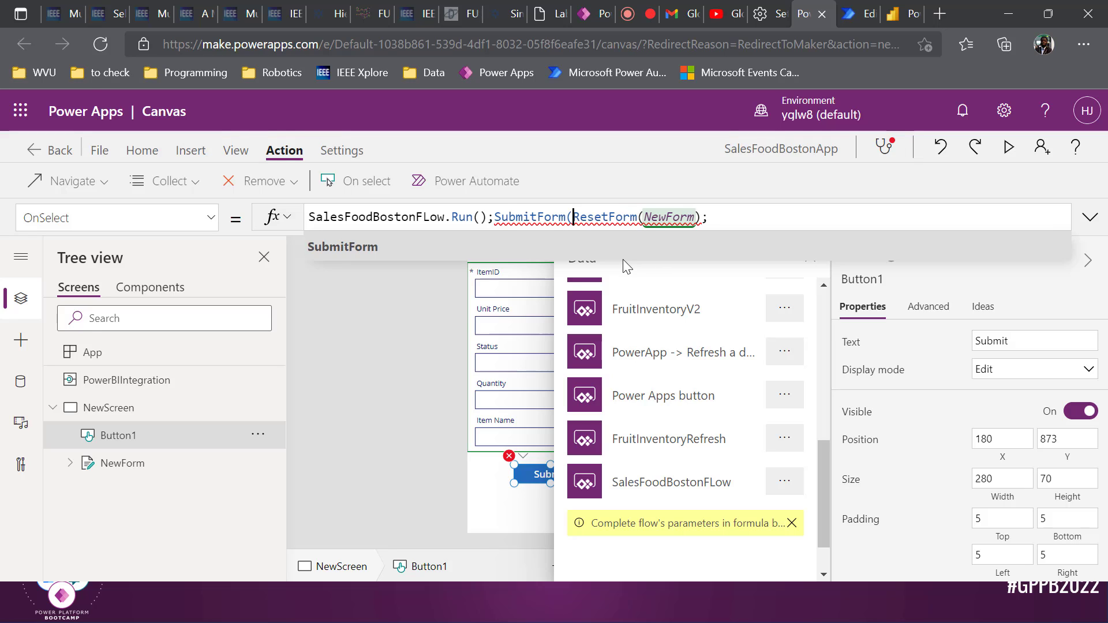
pyautogui.write('NewForm')
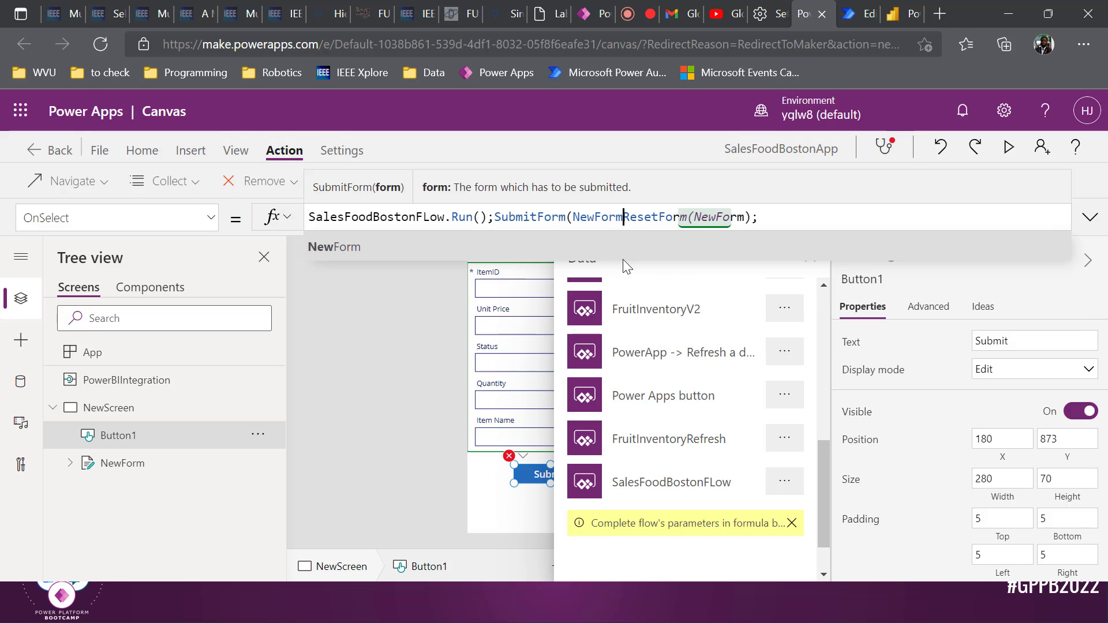
pyautogui.write(');')
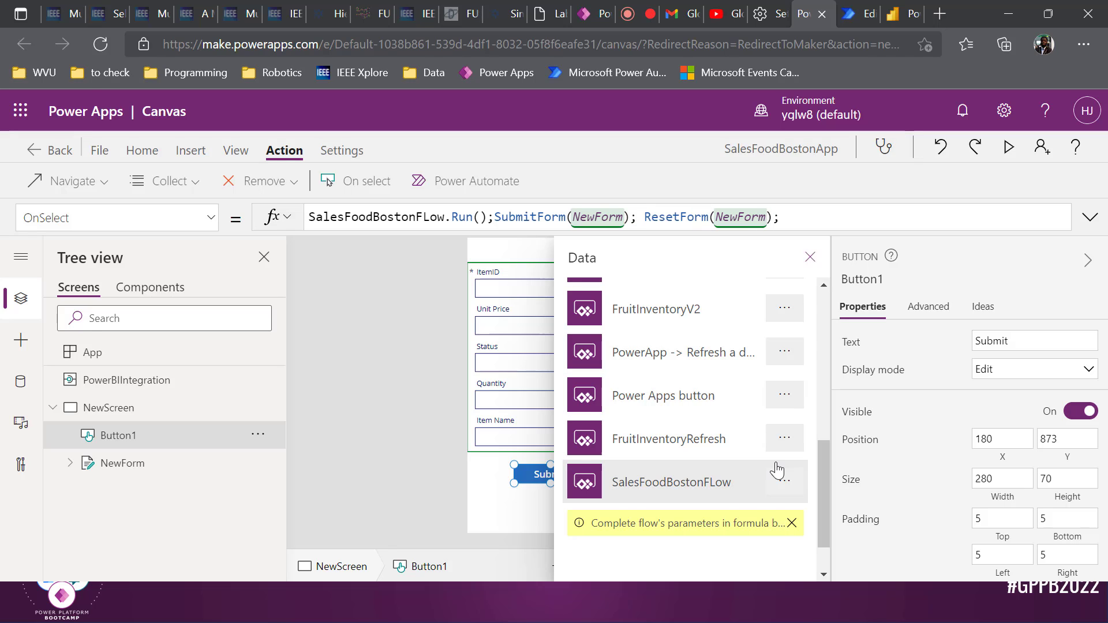
pyautogui.scroll(-2, 774, 462)
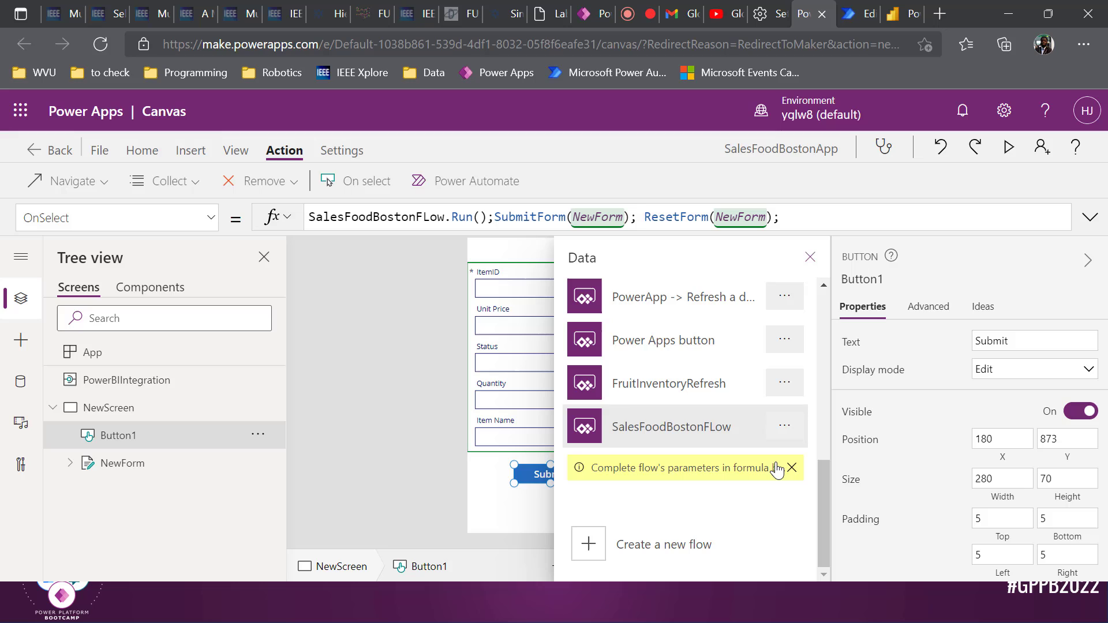
pyautogui.click(401, 358)
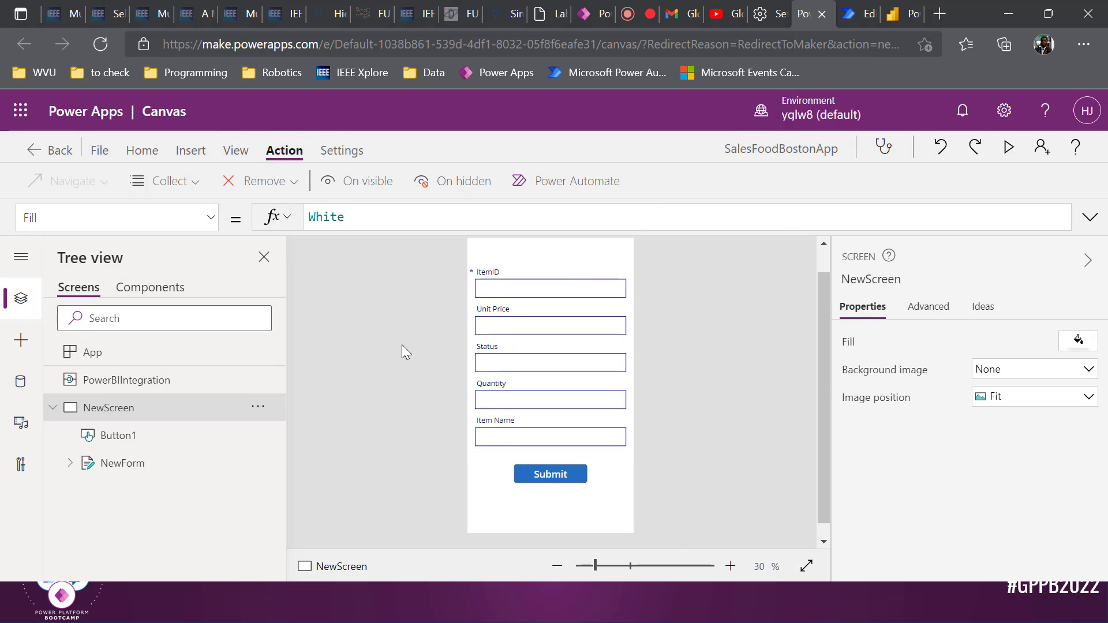
# Give the Submit button a green fill and save the app
pyautogui.click(555, 477)
pyautogui.click(143, 151)
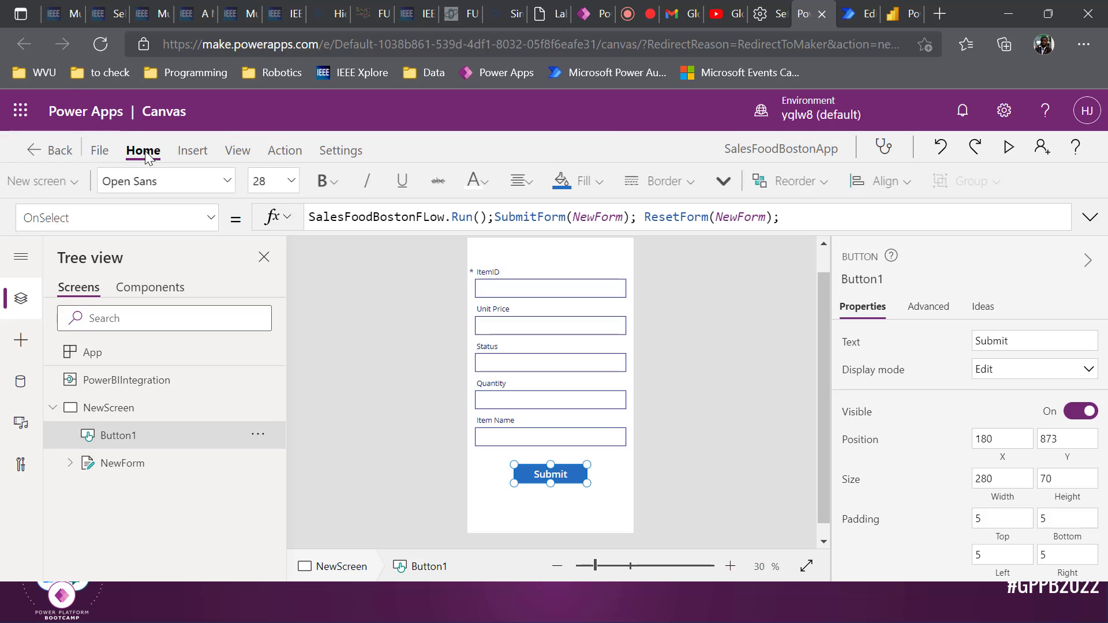
pyautogui.click(616, 191)
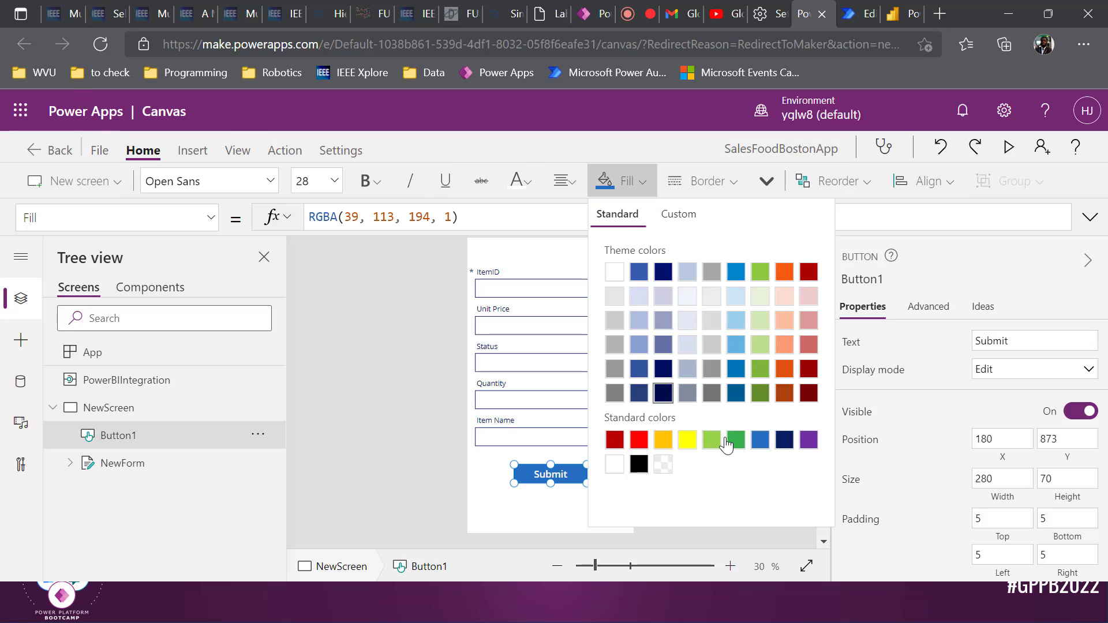
pyautogui.click(736, 439)
pyautogui.click(299, 371)
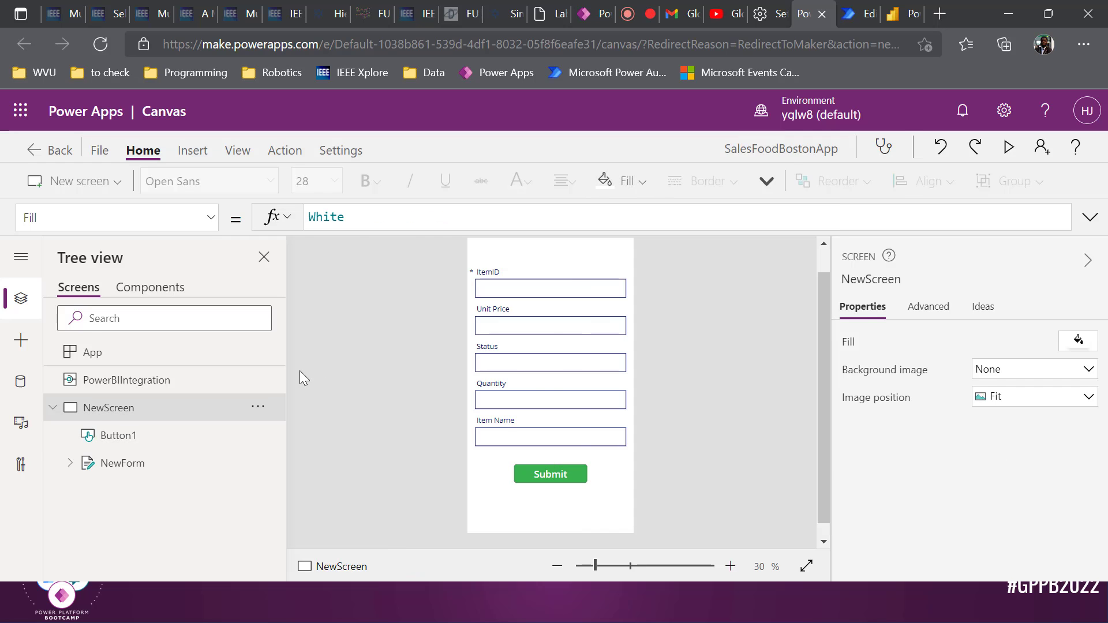
pyautogui.hotkey('ctrl', 's')
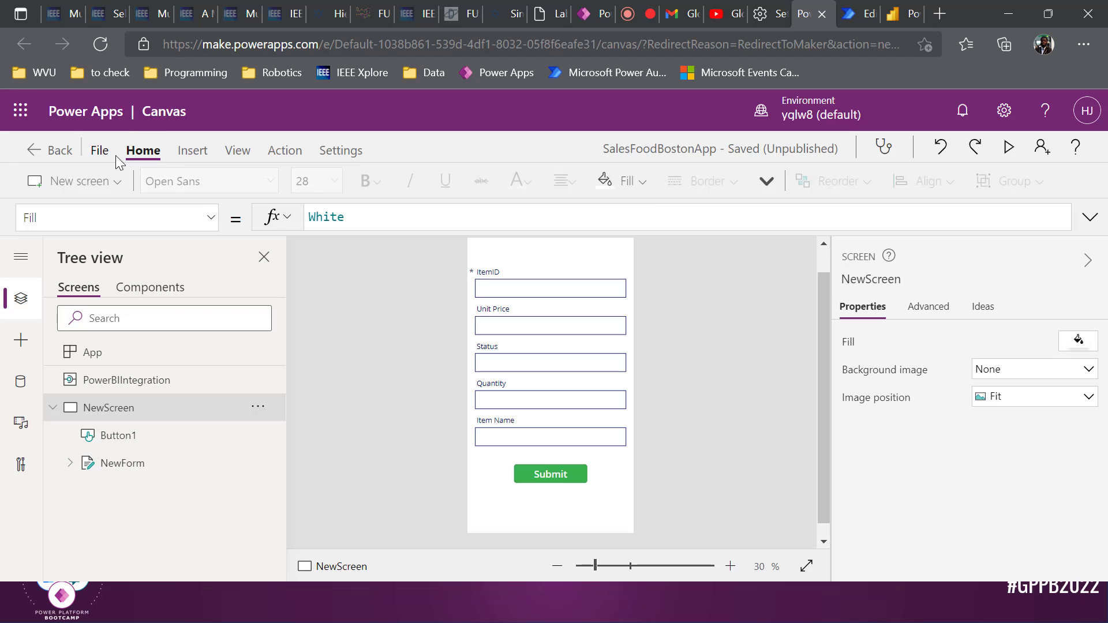
# Publish this version of SalesFoodBostonApp
pyautogui.click(112, 152)
pyautogui.click(226, 341)
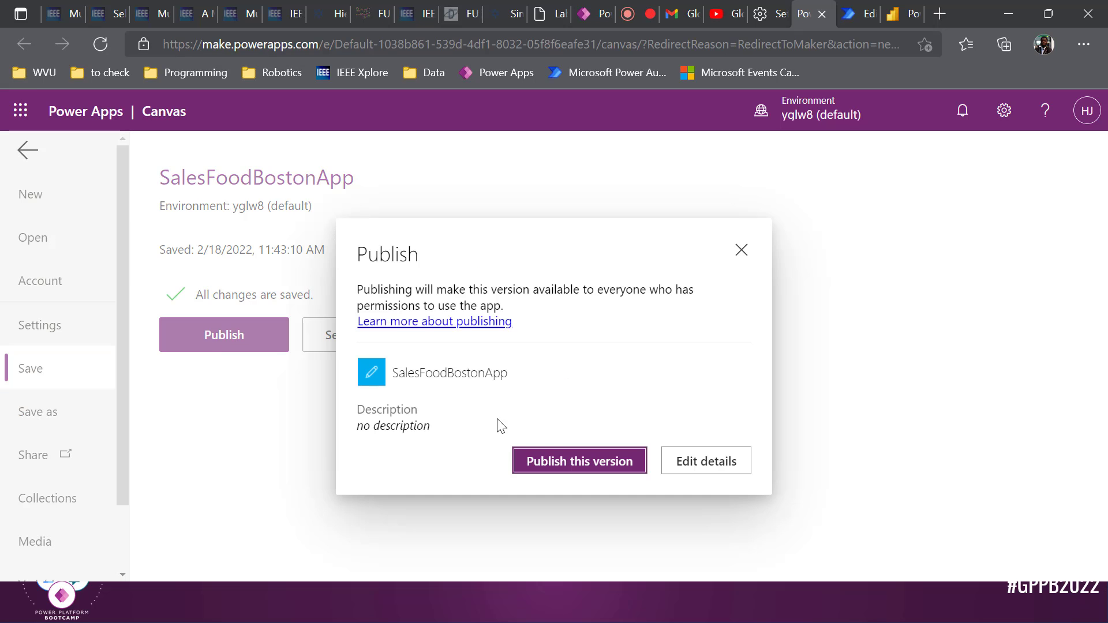
pyautogui.click(579, 462)
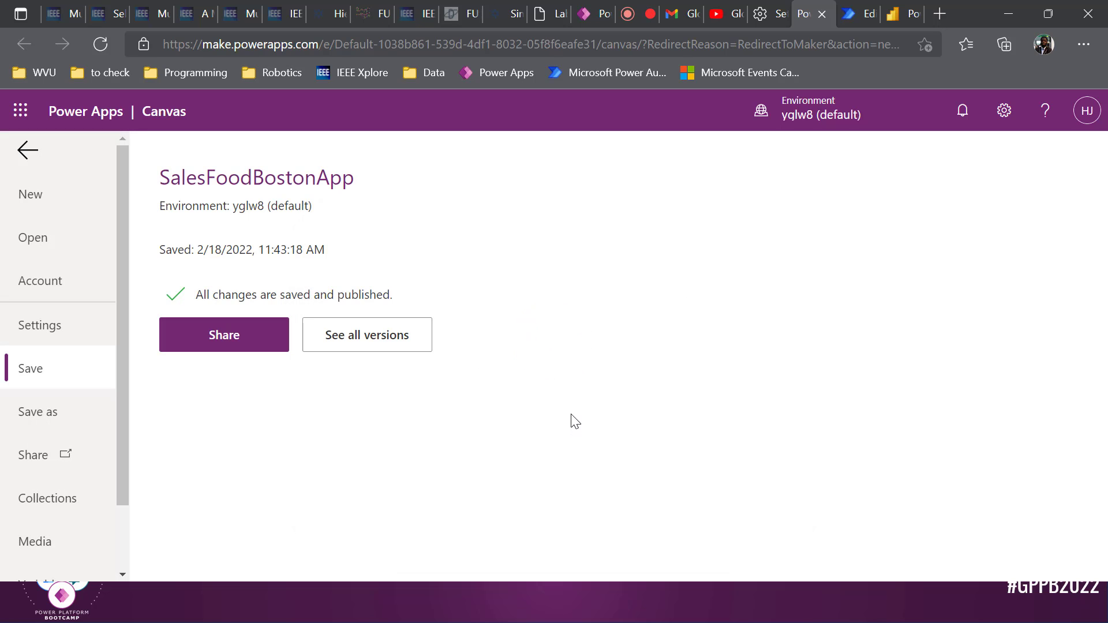
# Dismiss the entry-required error on Page 2's embedded form in Power BI Desktop, then return to Power Apps
pyautogui.hotkey('alt', 'Tab')
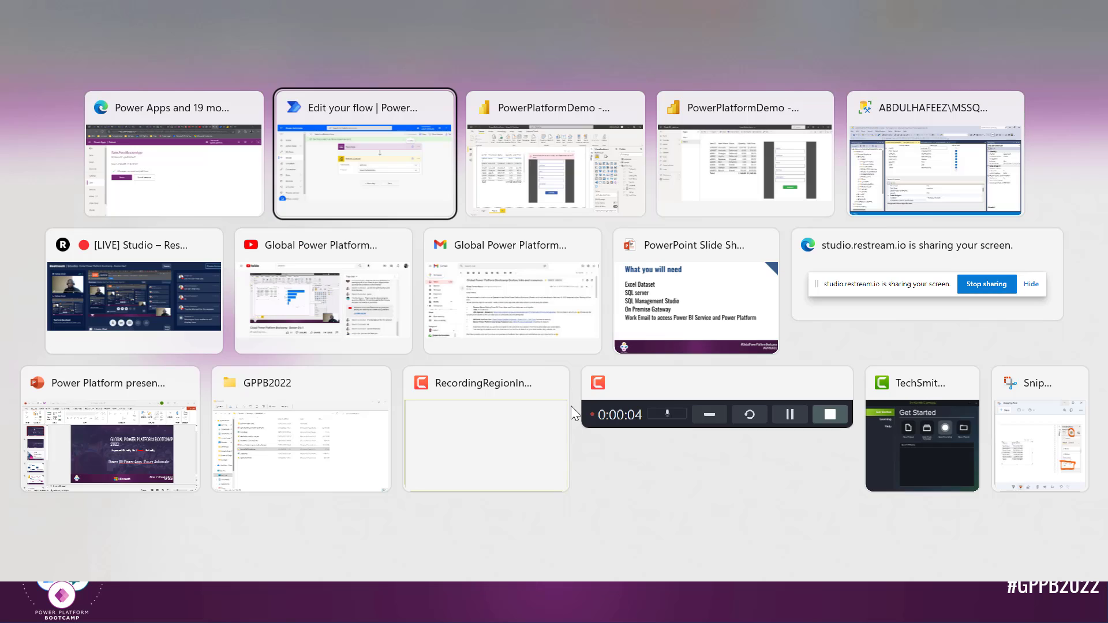
pyautogui.hotkey('alt', 'Tab')
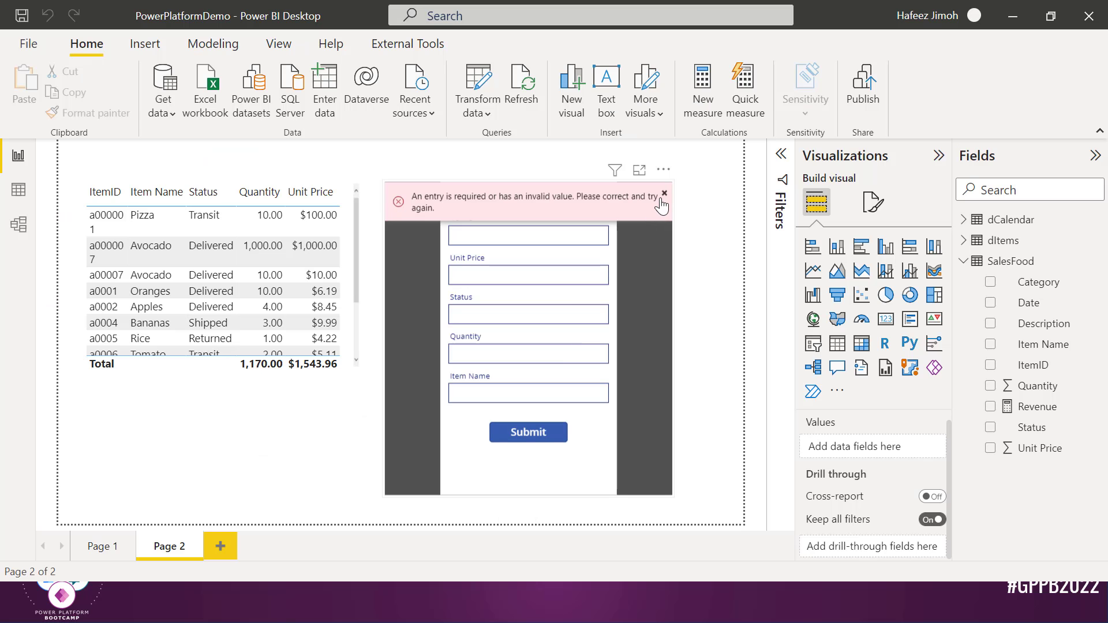
pyautogui.click(664, 195)
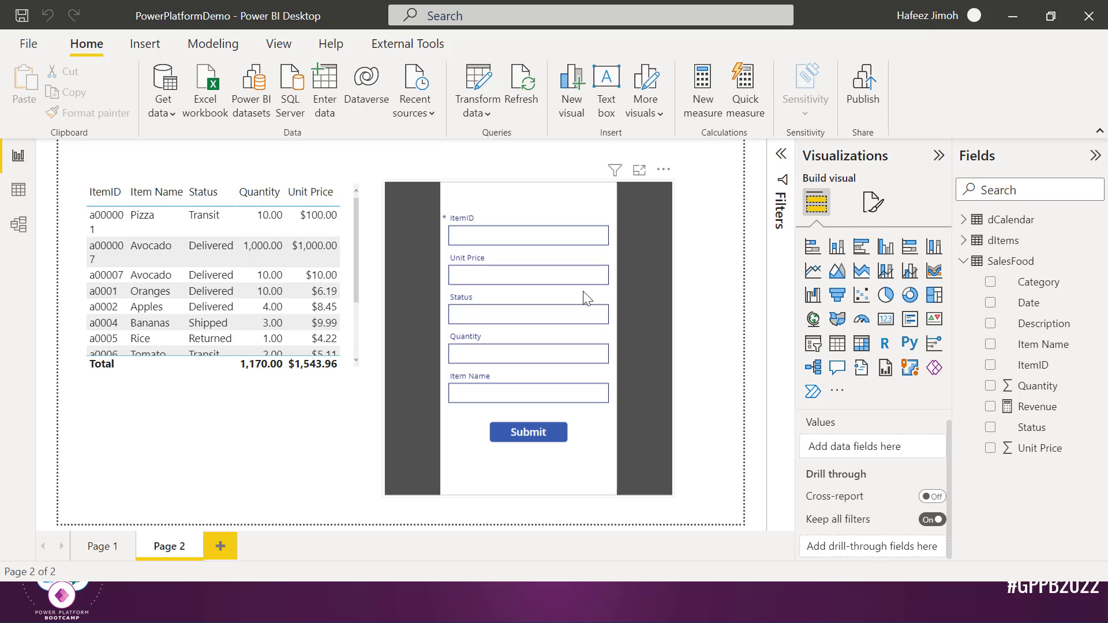
pyautogui.hotkey('alt', 'Tab')
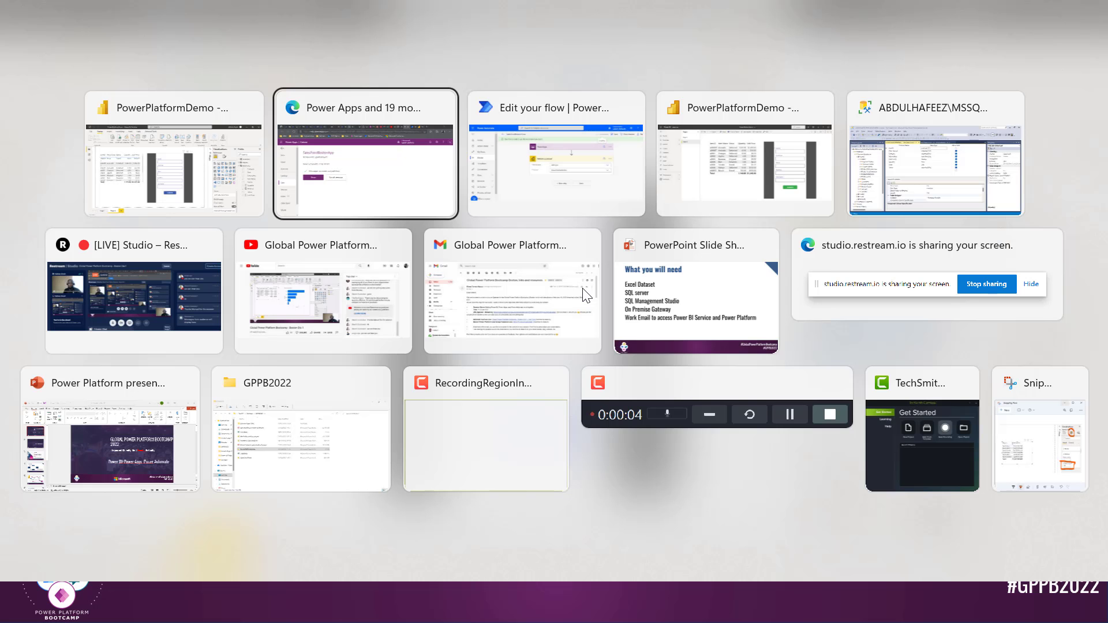
pyautogui.click(847, 7)
# Change NewForm's OnSuccess to refresh PowerBIIntegration and notify with NotificationType.Success for 5000 ms
pyautogui.click(813, 13)
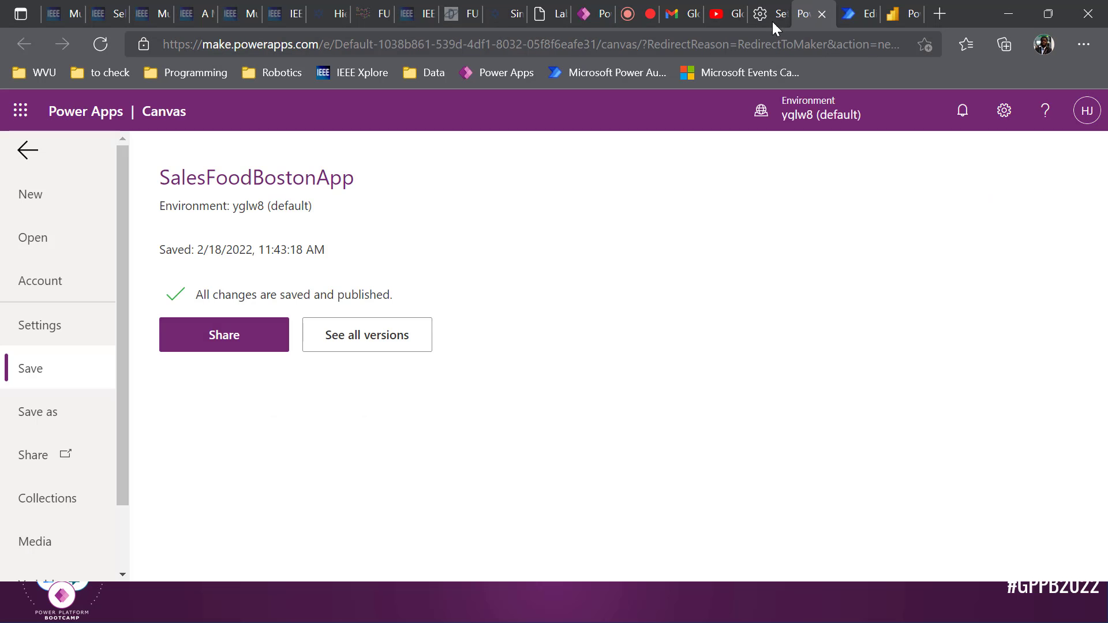
pyautogui.click(24, 151)
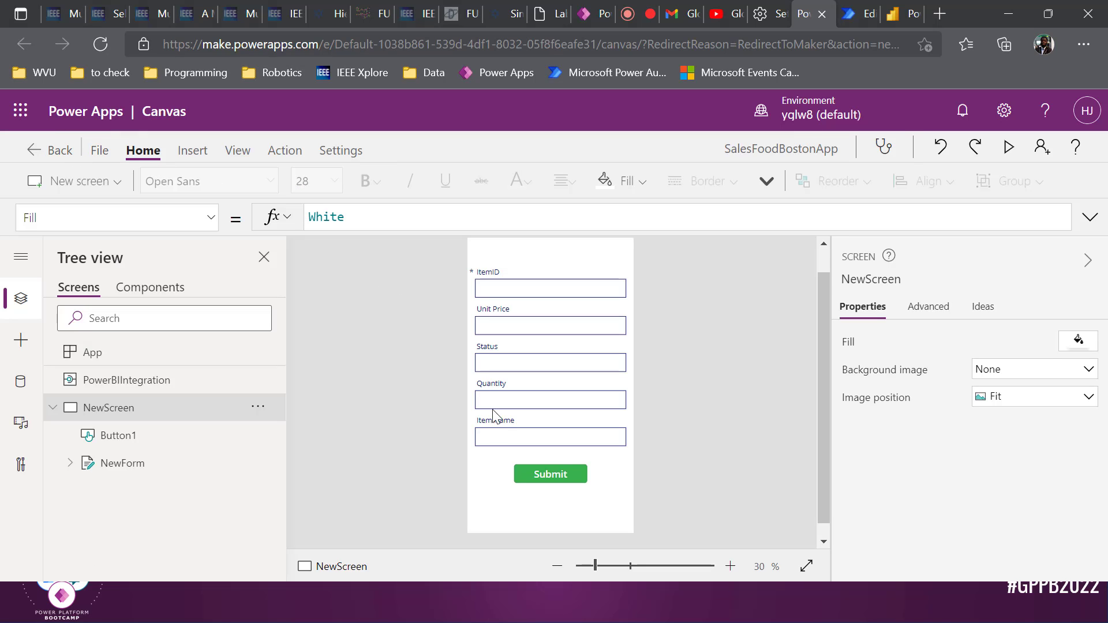
pyautogui.click(142, 434)
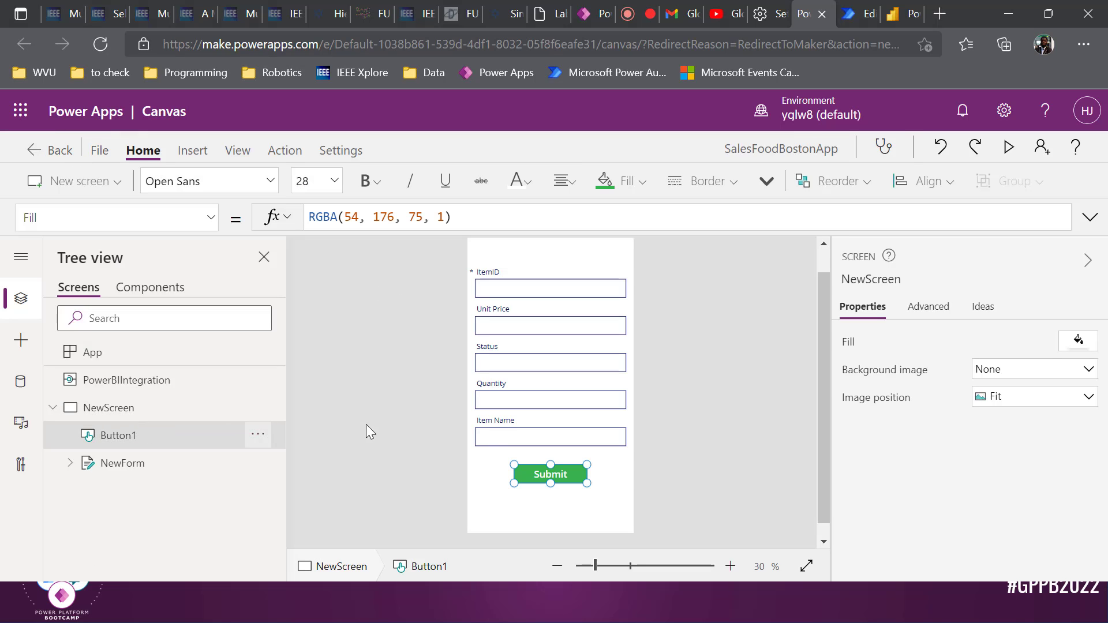
pyautogui.click(142, 458)
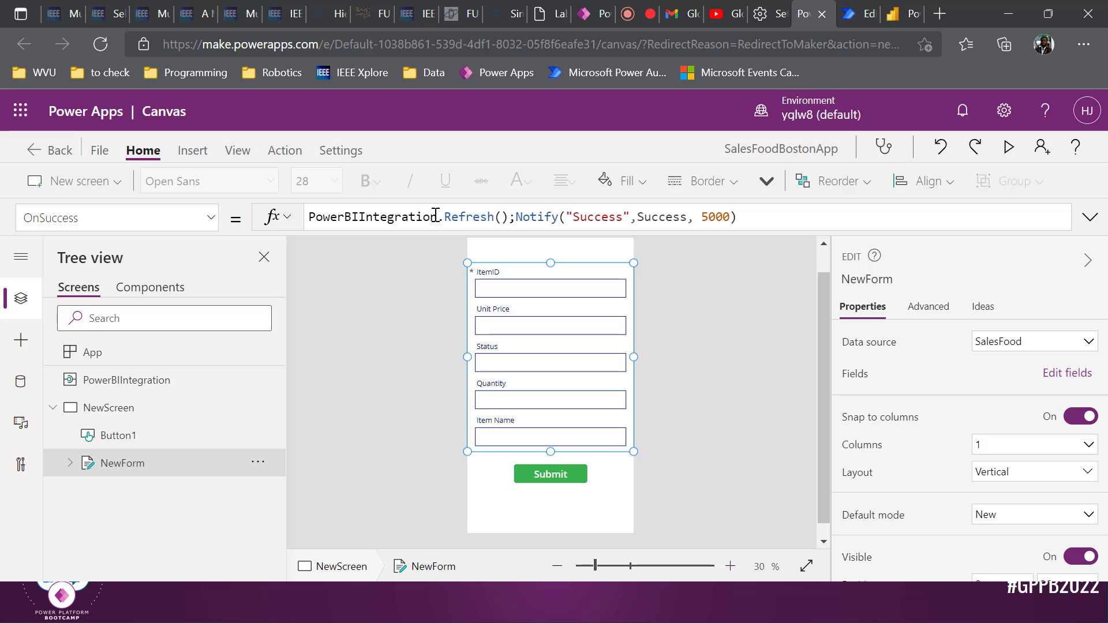
pyautogui.click(518, 218)
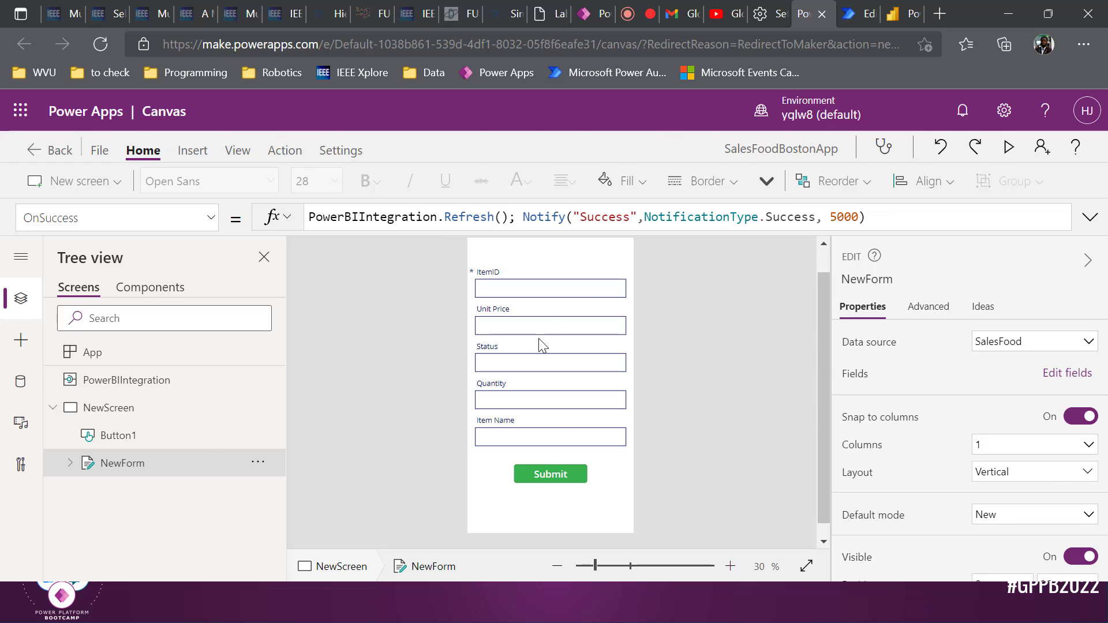
pyautogui.hotkey('alt', 'Tab')
pyautogui.hotkey('alt', 'Tab')
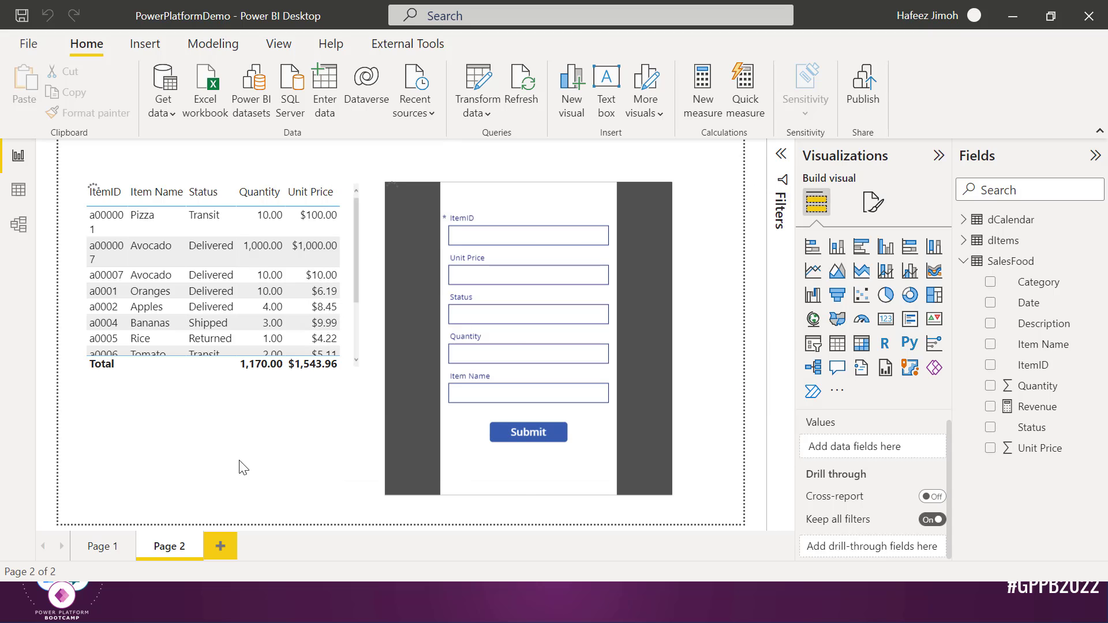
# Reload the SalesFood form by switching to Page 1 and back, close the share notice, and start publishing
pyautogui.click(110, 548)
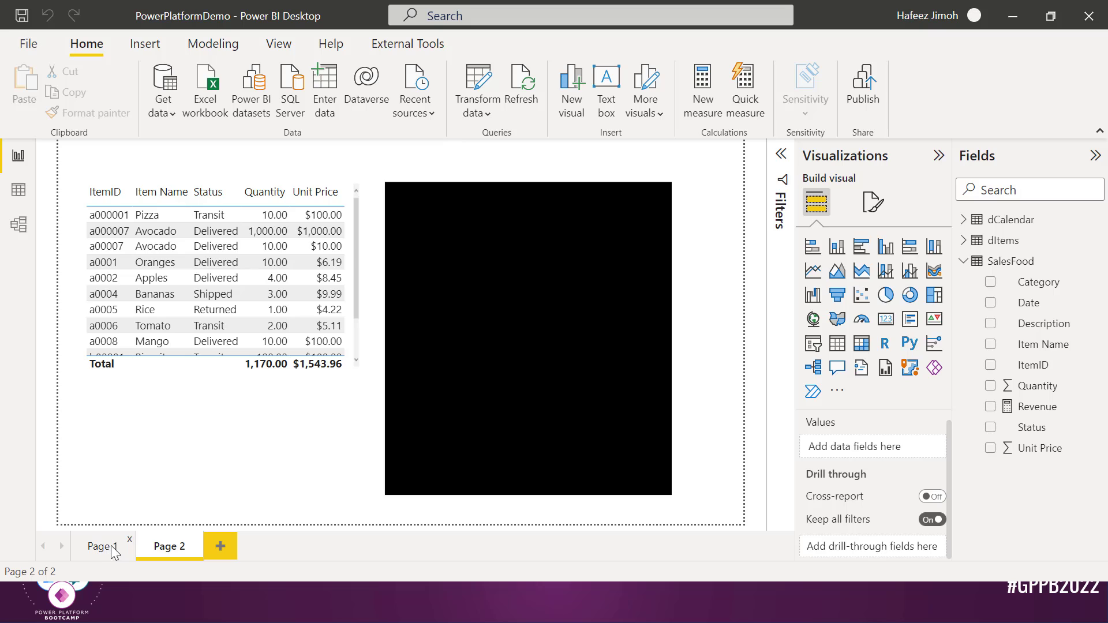
pyautogui.click(166, 550)
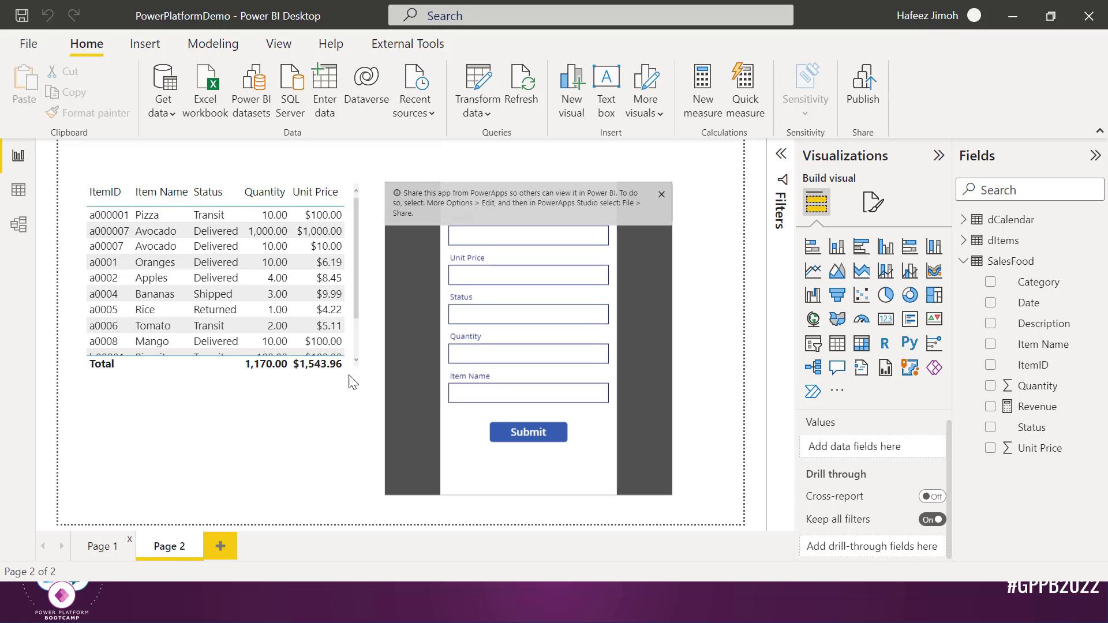
pyautogui.click(99, 546)
pyautogui.click(167, 546)
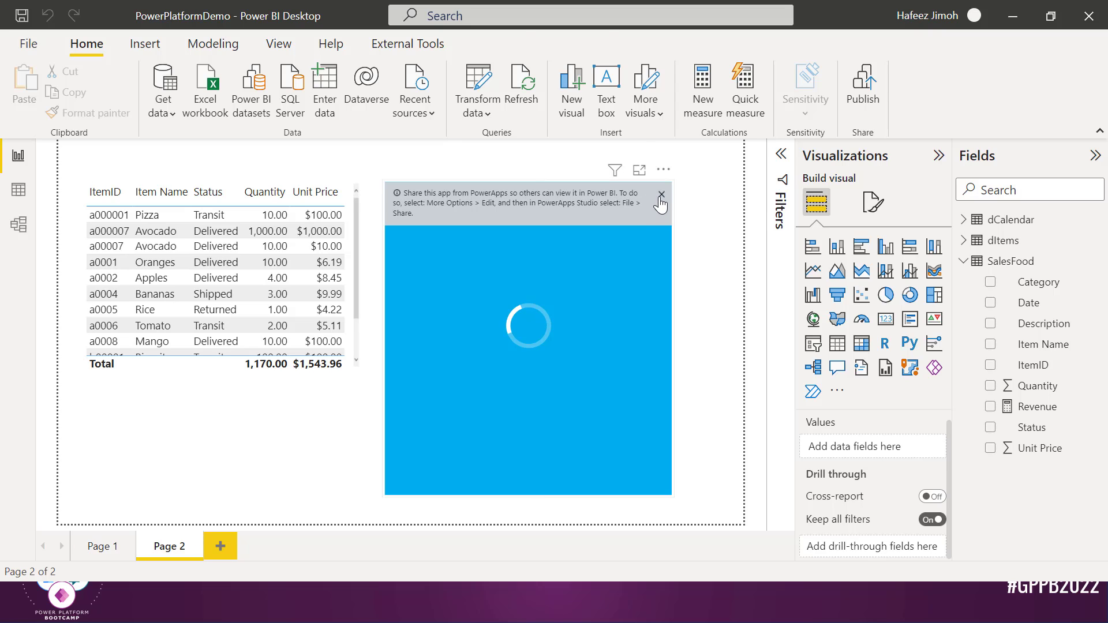
pyautogui.click(657, 200)
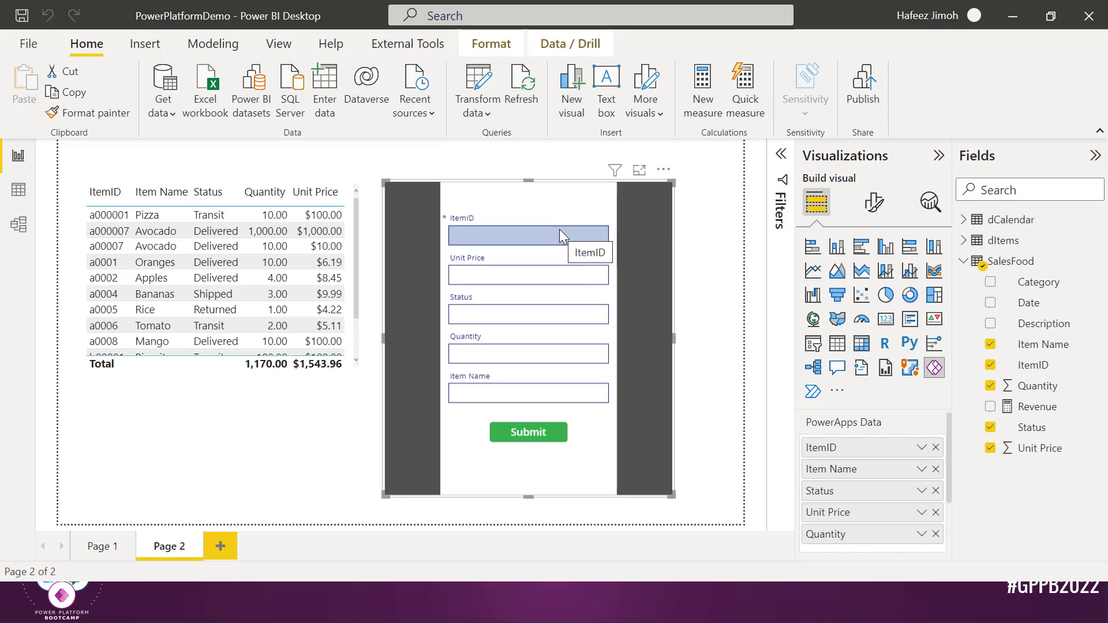
pyautogui.click(863, 95)
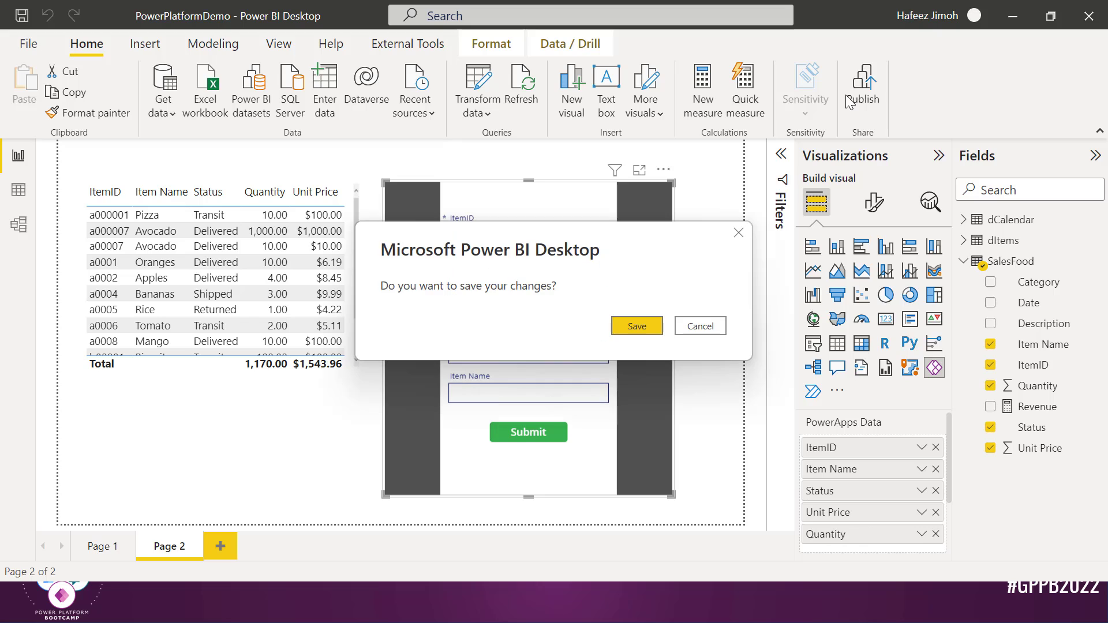
# Save the report and publish it to the team workspace, replacing the existing PowerPlatformDemo dataset
pyautogui.click(656, 323)
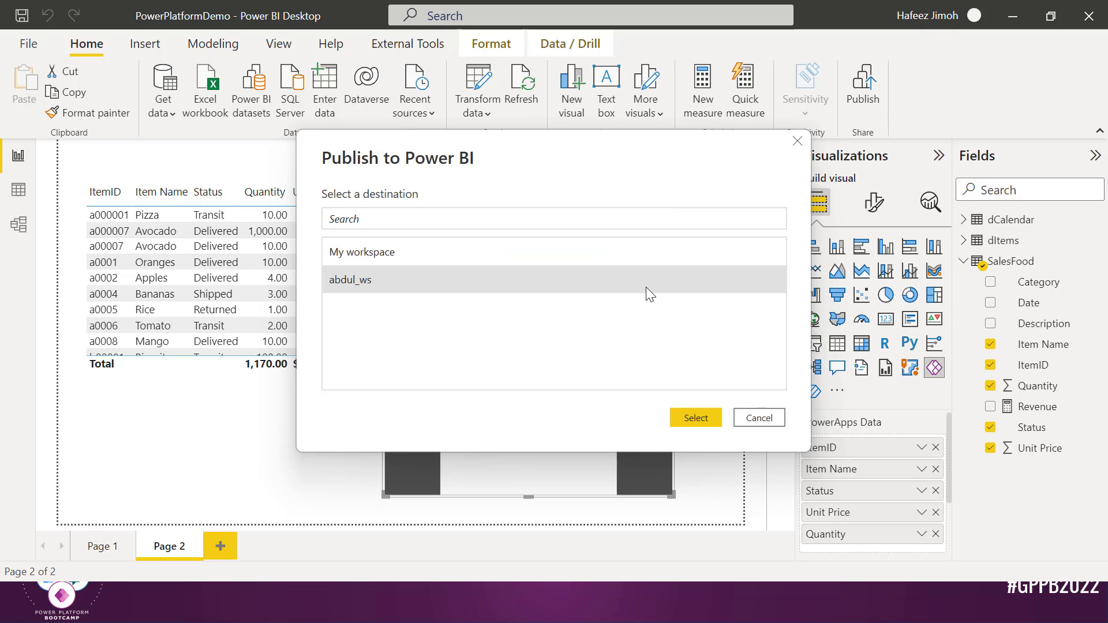
pyautogui.click(681, 413)
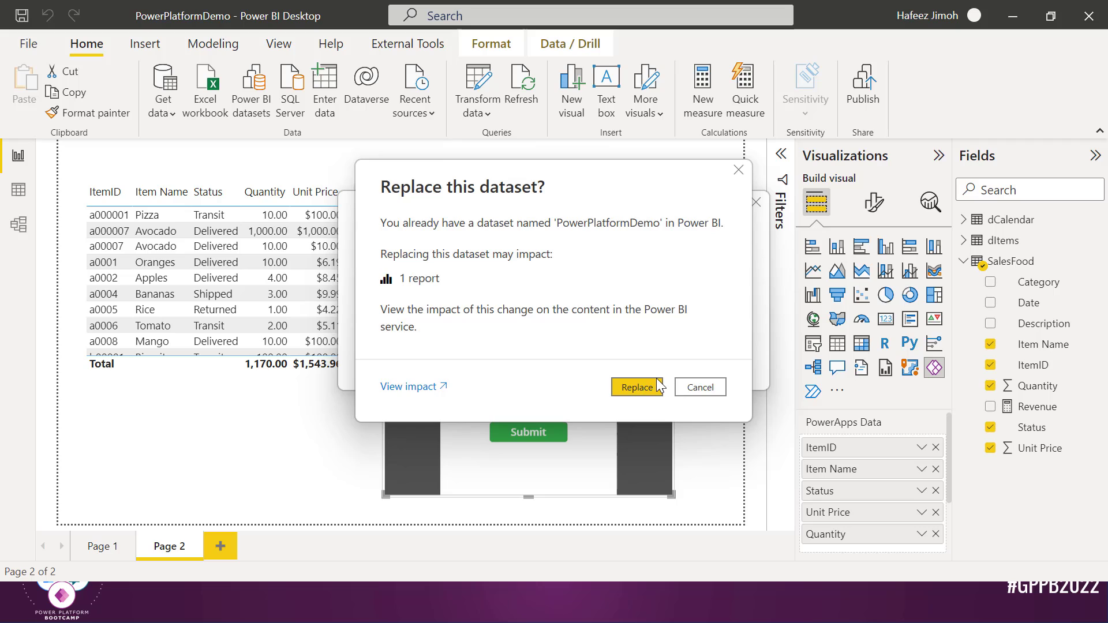
pyautogui.click(652, 385)
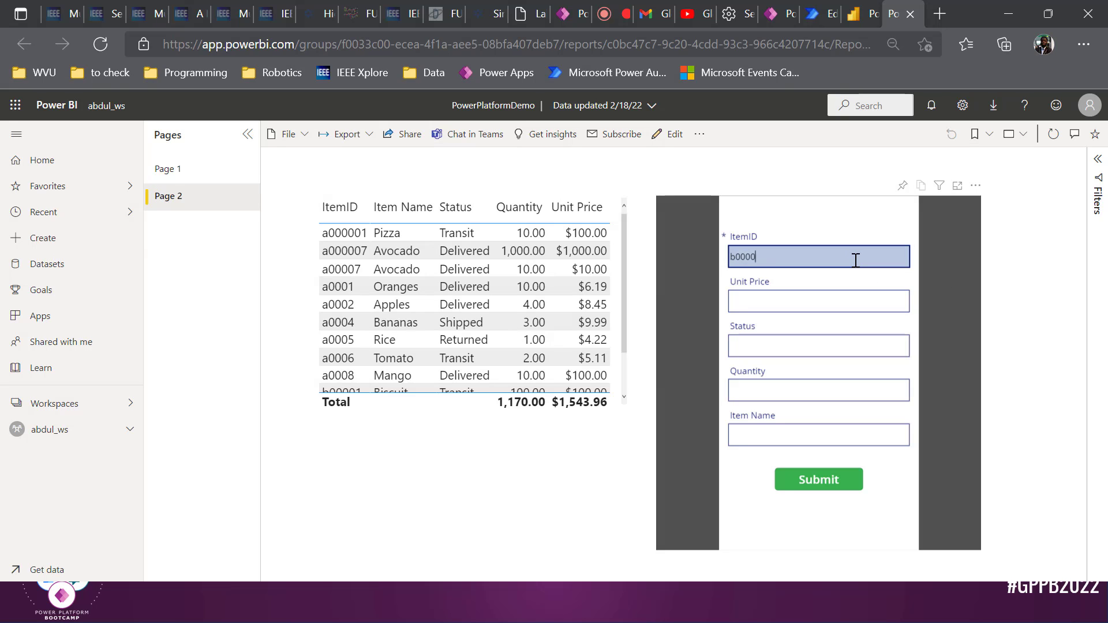
# Enter unit price 100, status Transit, quantity 100 and item name Banana in the form, then submit
pyautogui.click(892, 306)
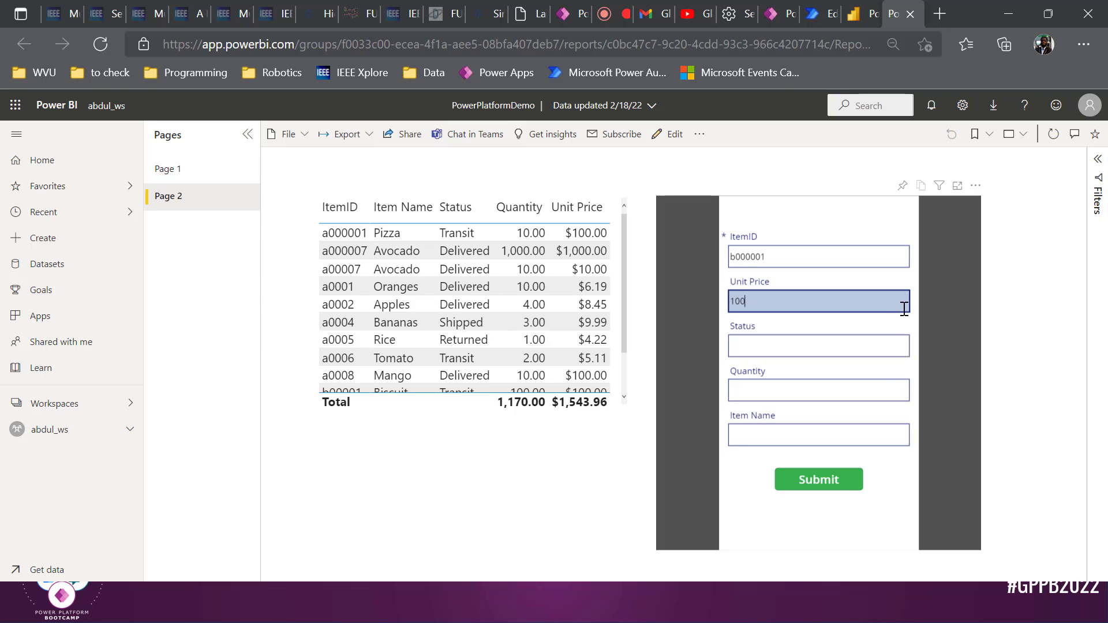
pyautogui.click(861, 335)
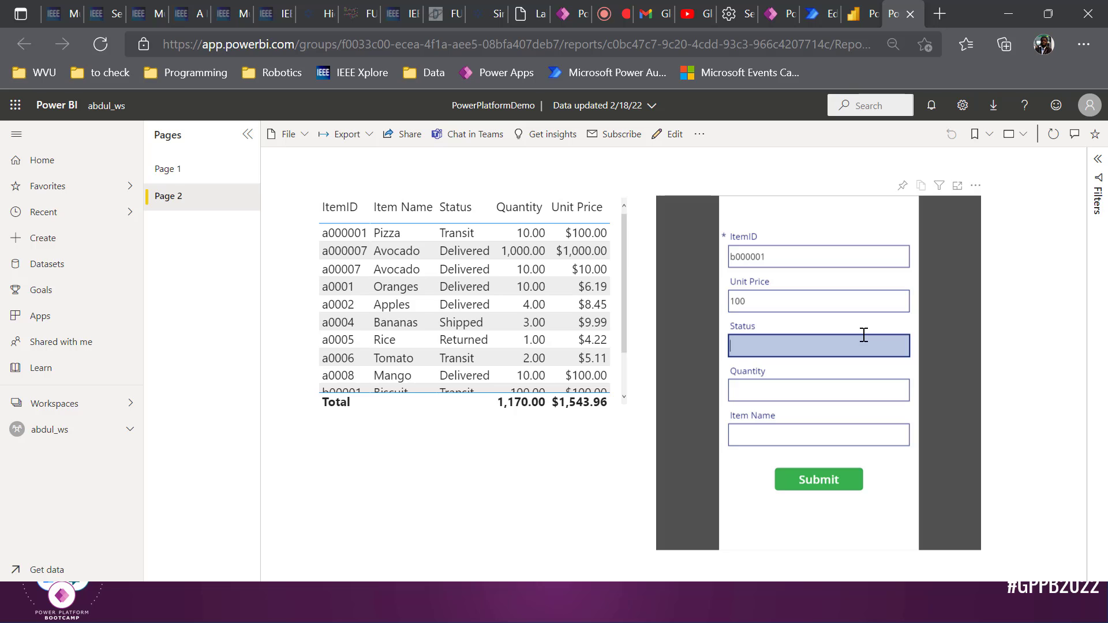
pyautogui.press('Tab')
pyautogui.write('10')
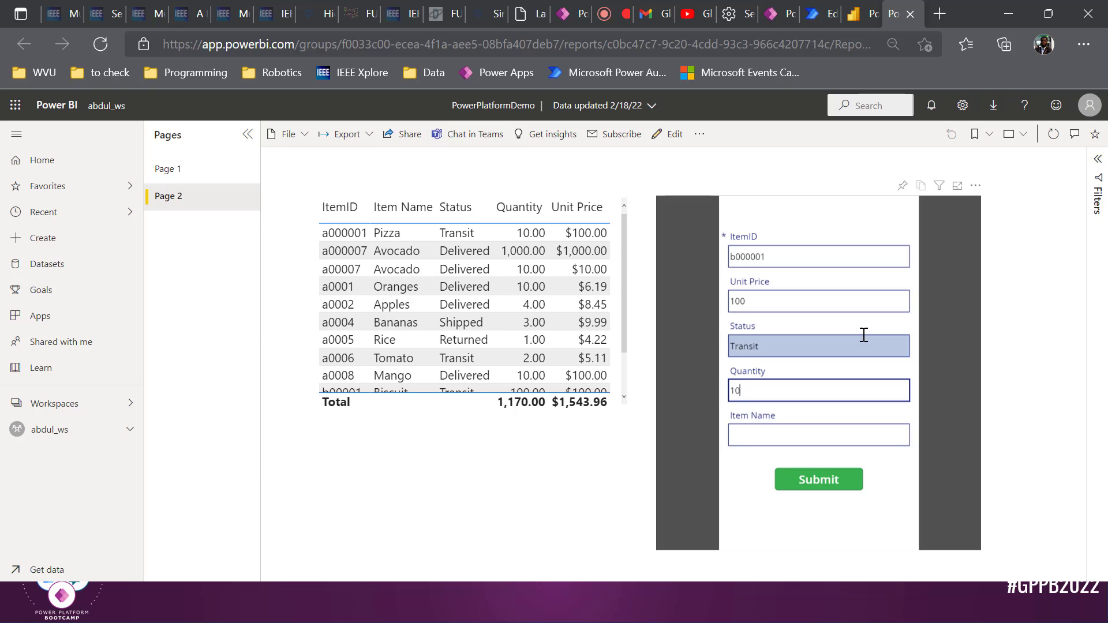
pyautogui.write('0')
pyautogui.press('Tab')
pyautogui.write('Ban')
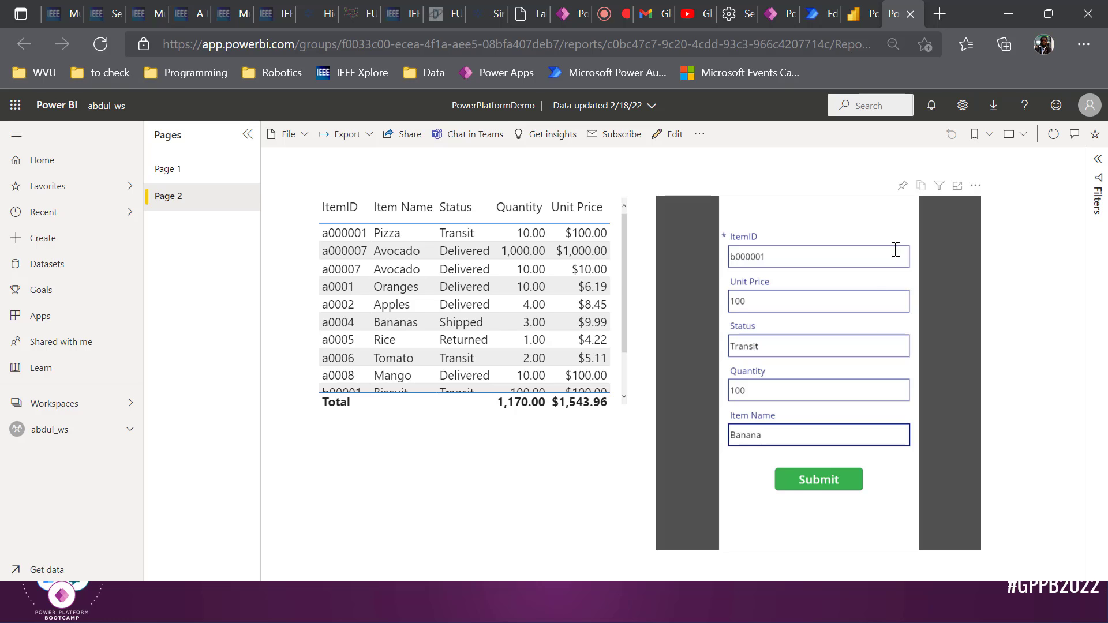
pyautogui.click(811, 485)
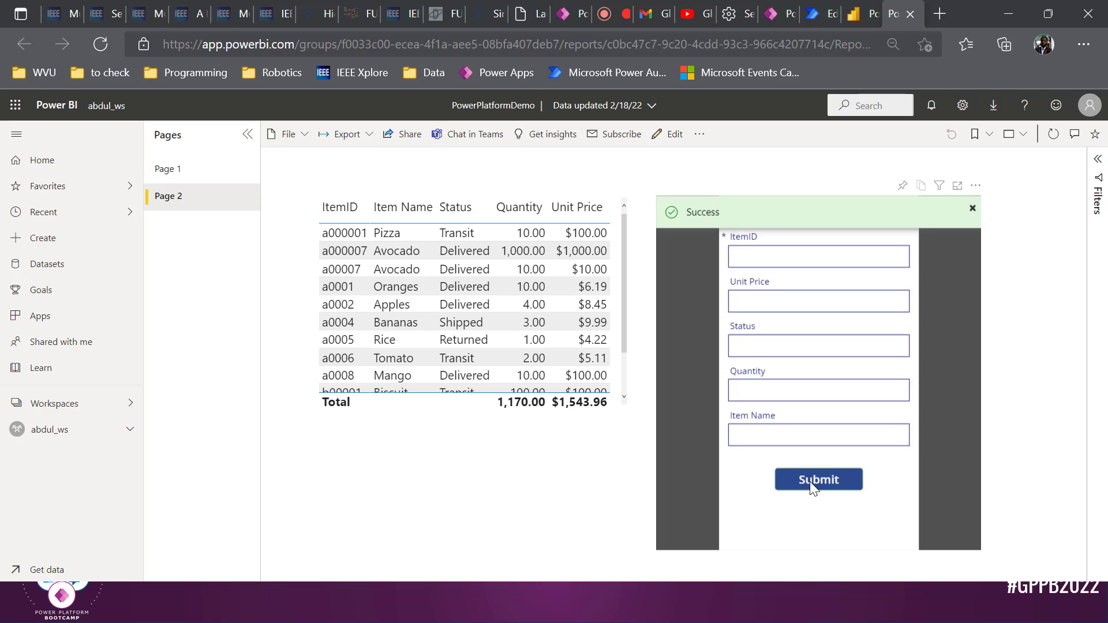
# Scroll the page and switch to the report tab to check the new item in the table
pyautogui.scroll(-1, 571, 327)
pyautogui.scroll(-1, 571, 328)
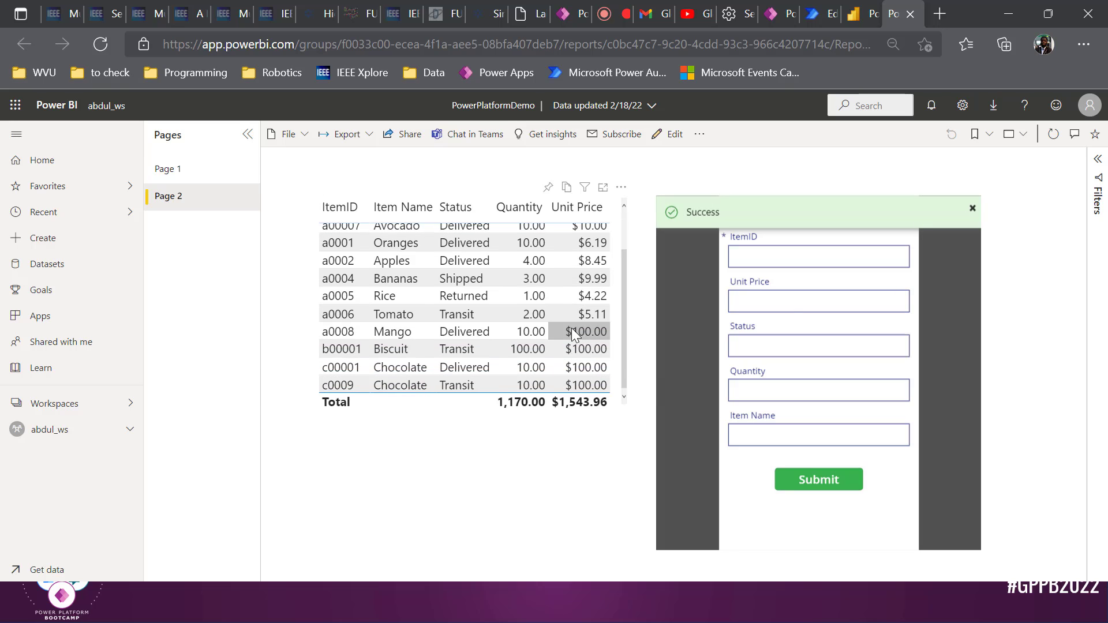
pyautogui.scroll(2, 571, 327)
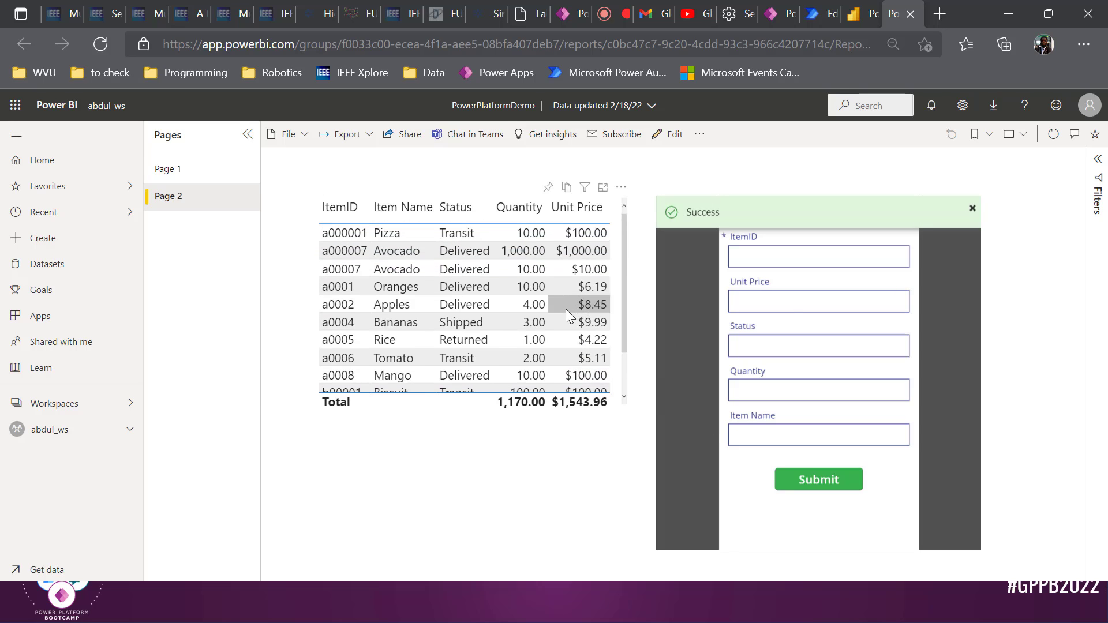
pyautogui.scroll(-2, 490, 321)
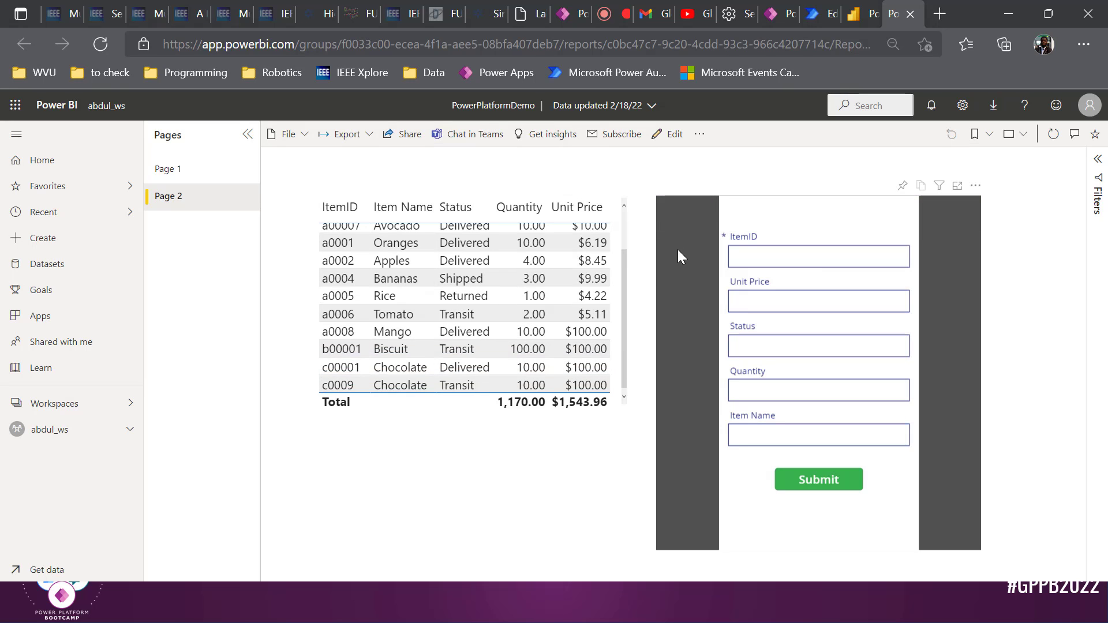
pyautogui.scroll(3, 534, 276)
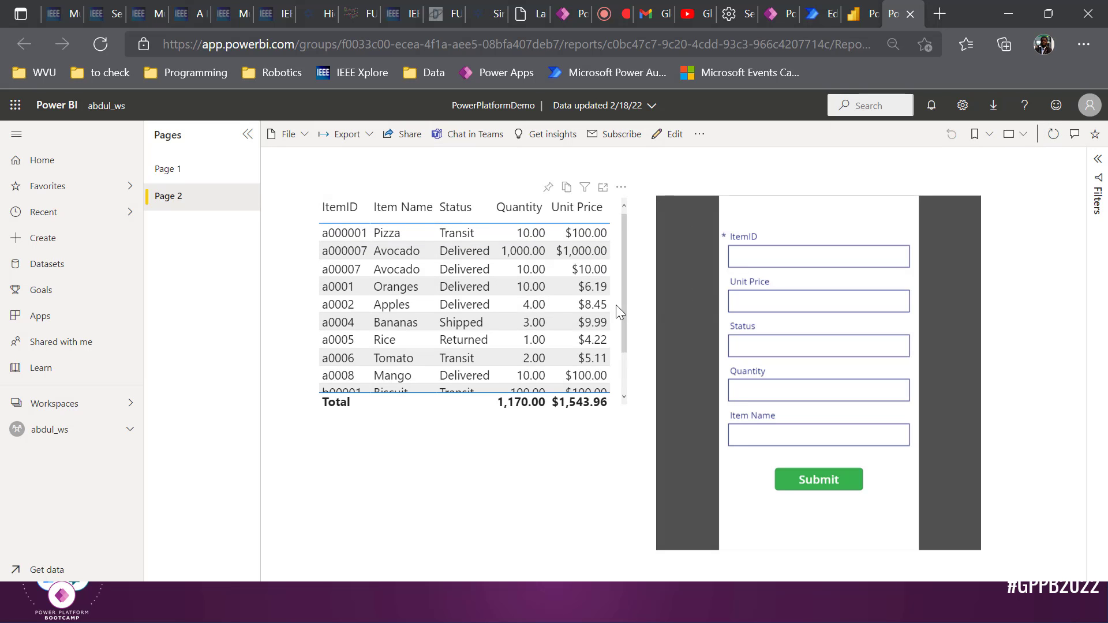
pyautogui.click(865, 9)
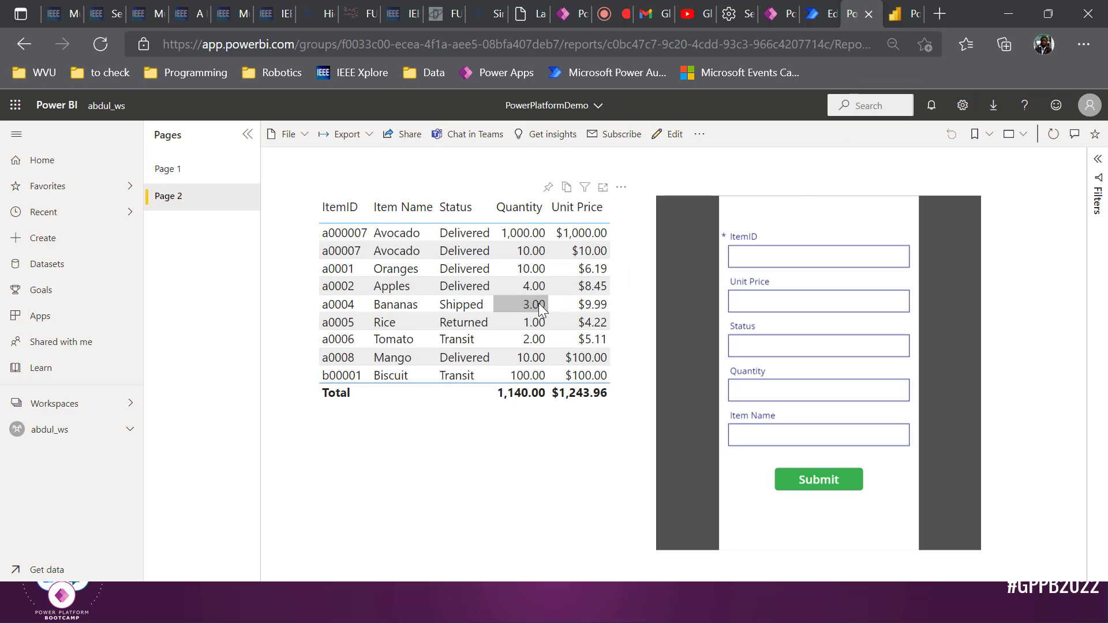
# From the Power Apps editor's Action commands, open Power Automate and create a new flow
pyautogui.click(823, 12)
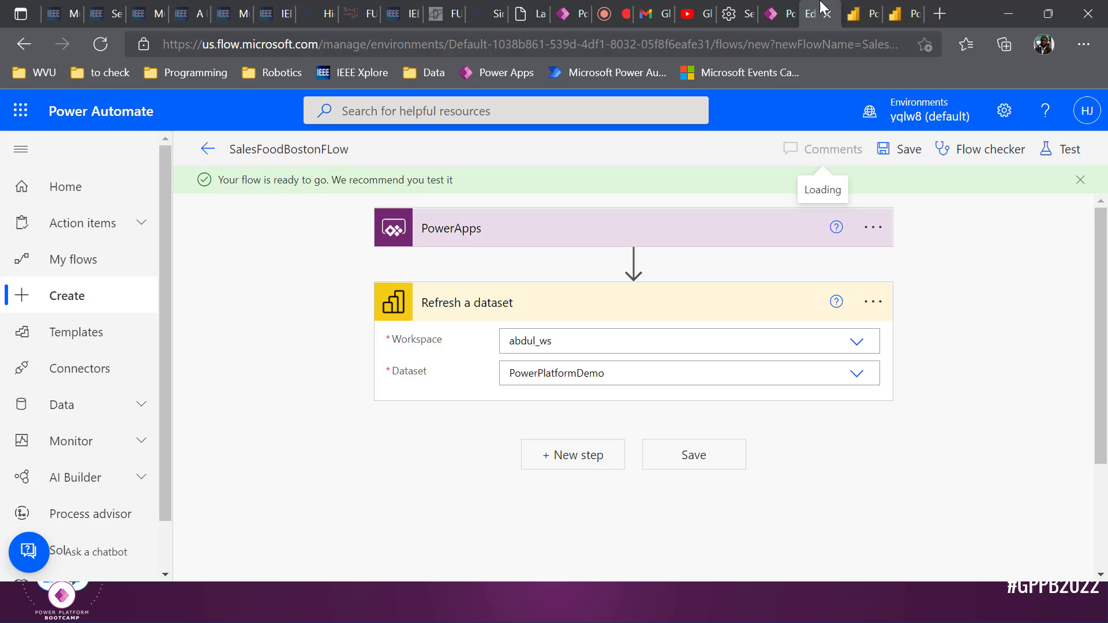
pyautogui.click(775, 8)
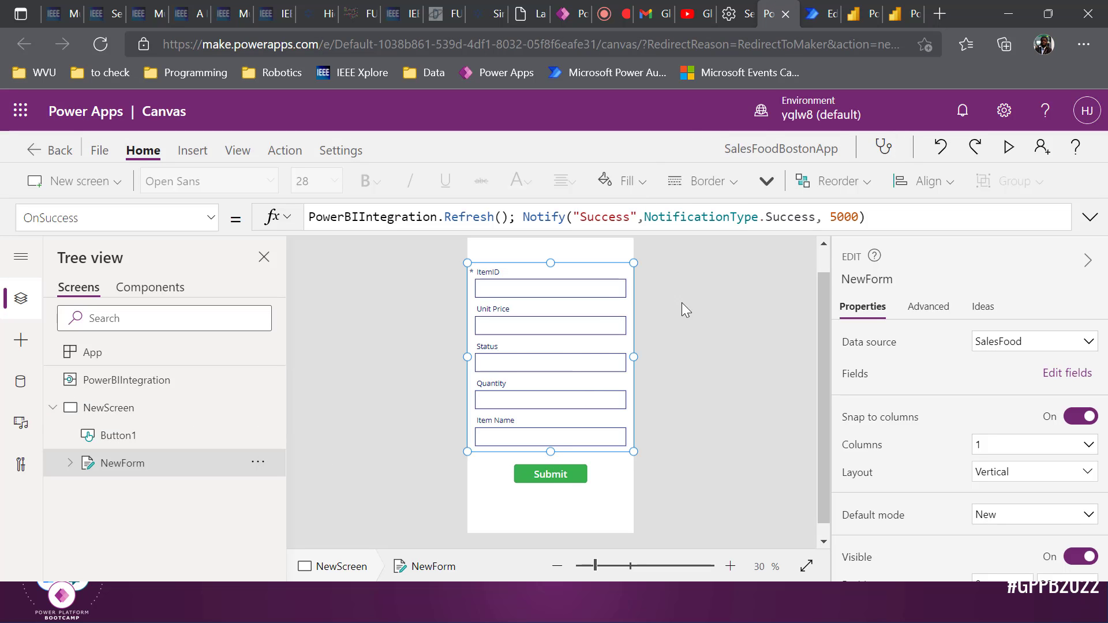
pyautogui.click(285, 150)
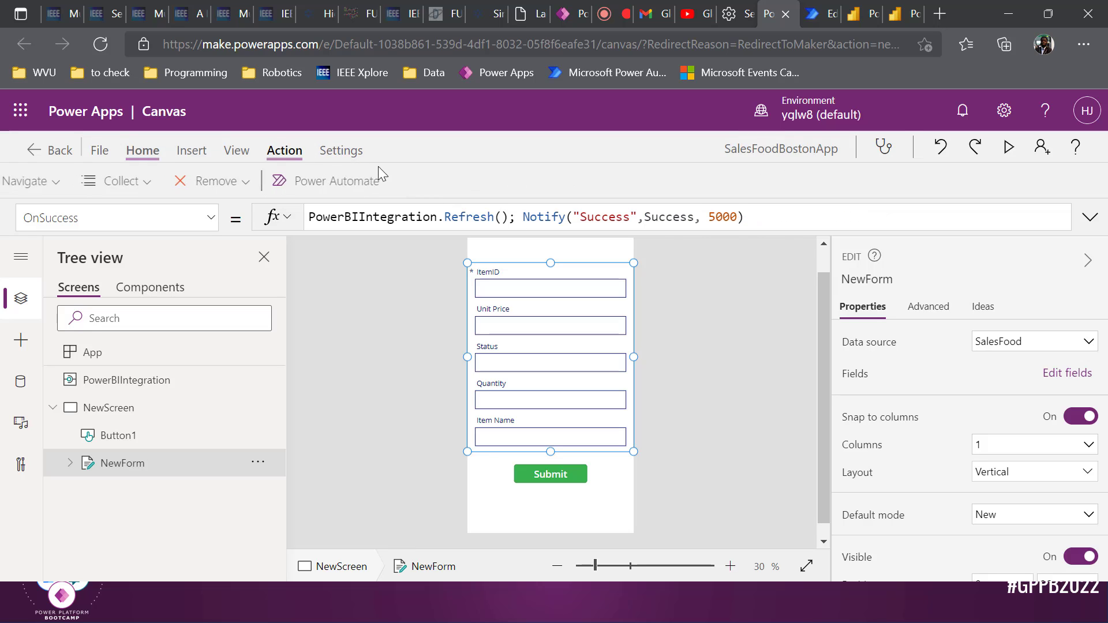
pyautogui.click(434, 181)
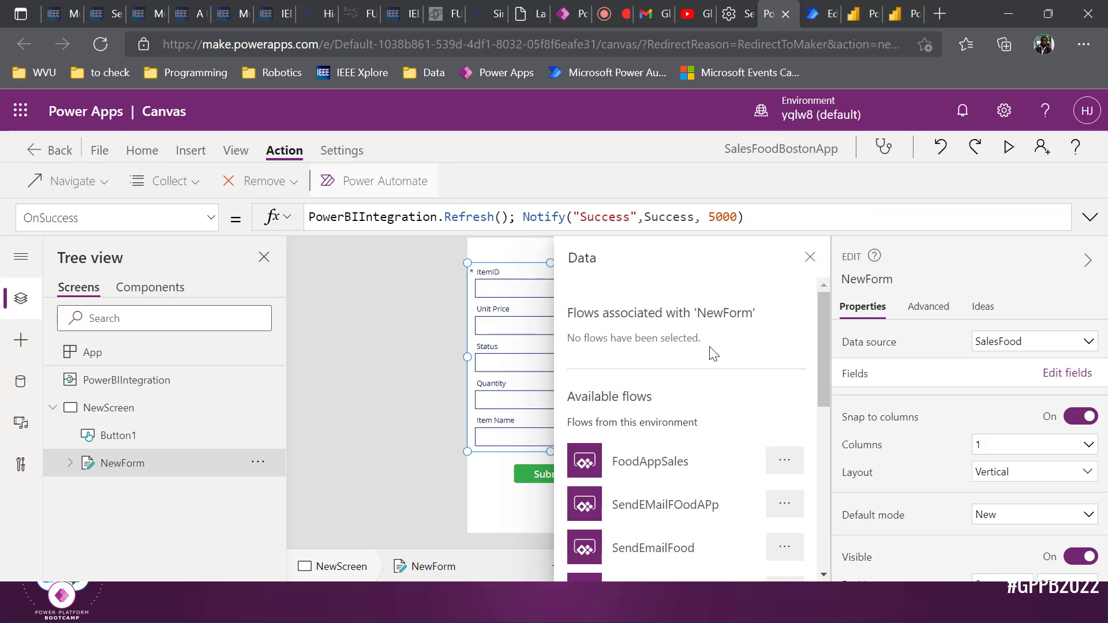
pyautogui.scroll(-8, 718, 338)
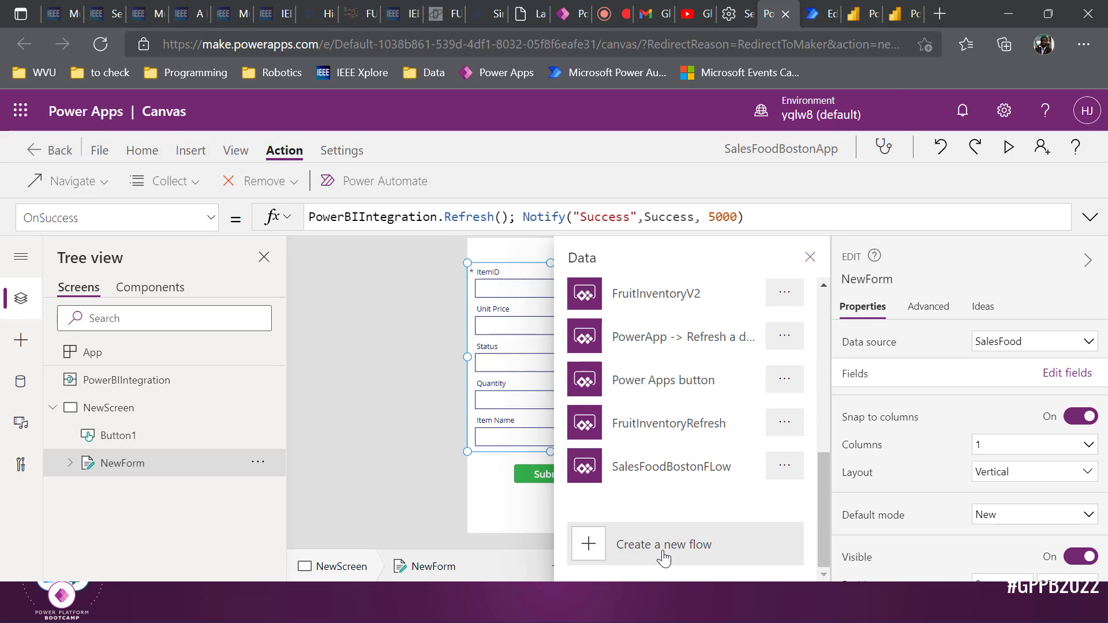
pyautogui.click(664, 559)
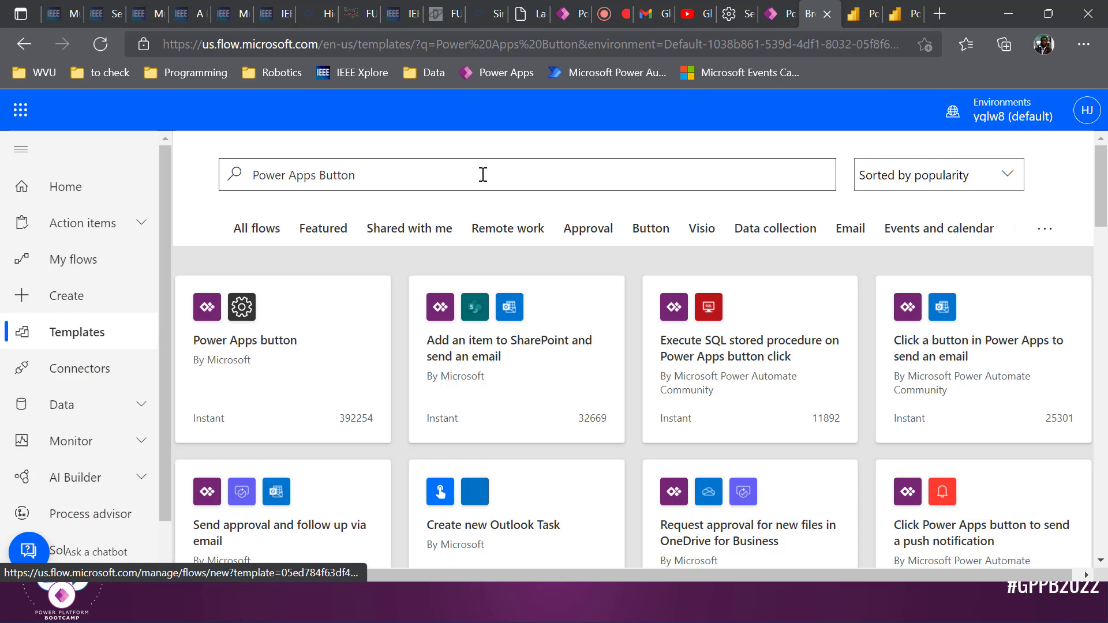
# Start from the Power Apps button template and add an Office 365 Outlook 'Send an email (V2)' step
pyautogui.click(317, 330)
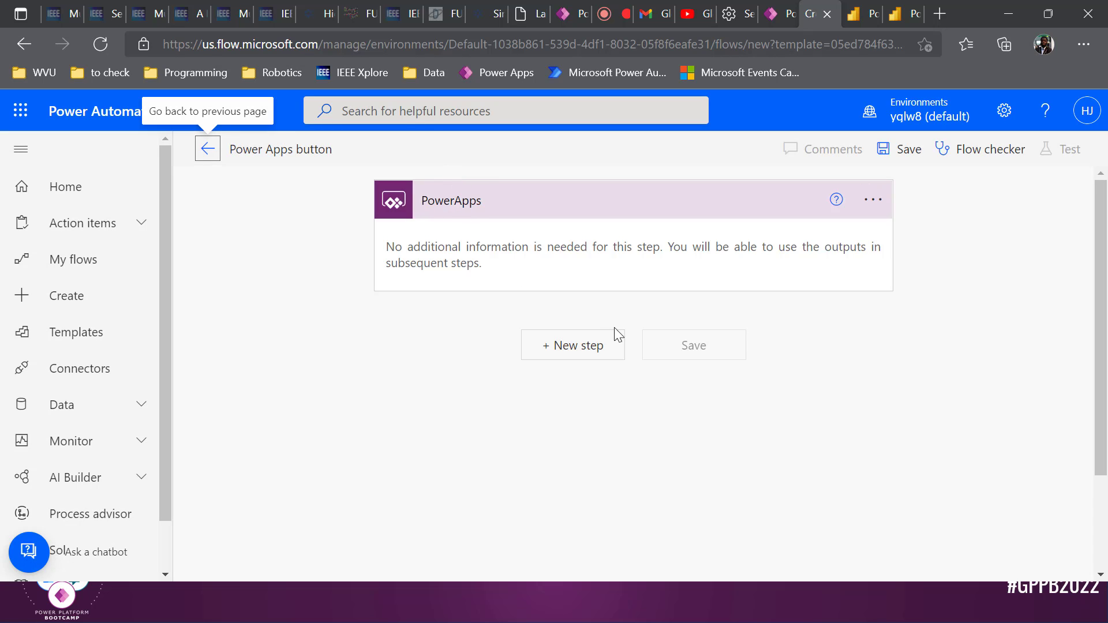
pyautogui.click(580, 347)
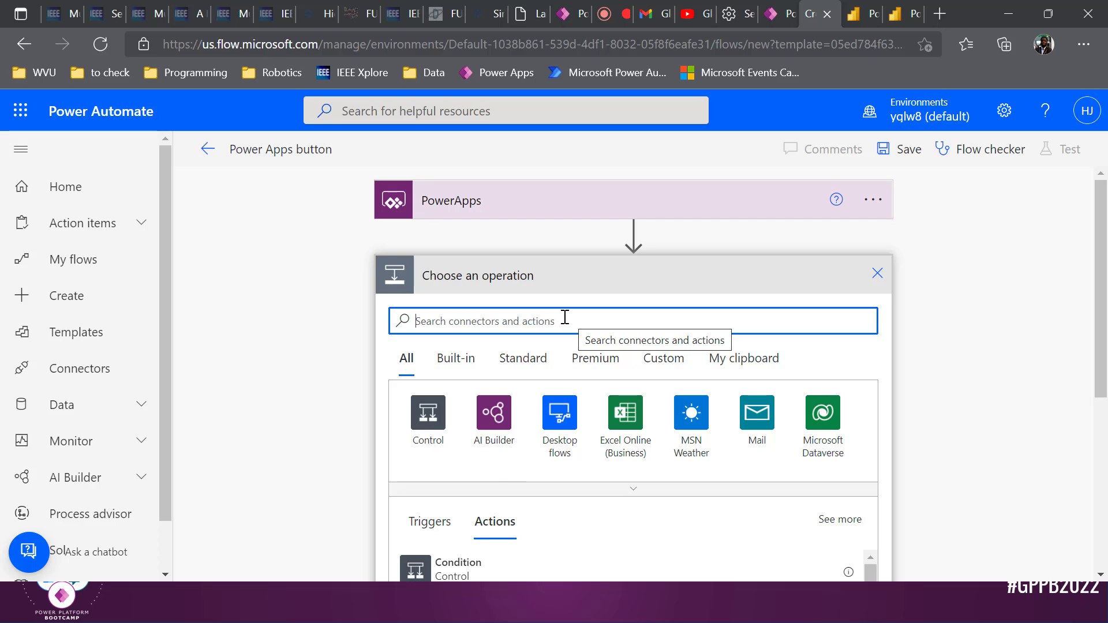
pyautogui.write('ou')
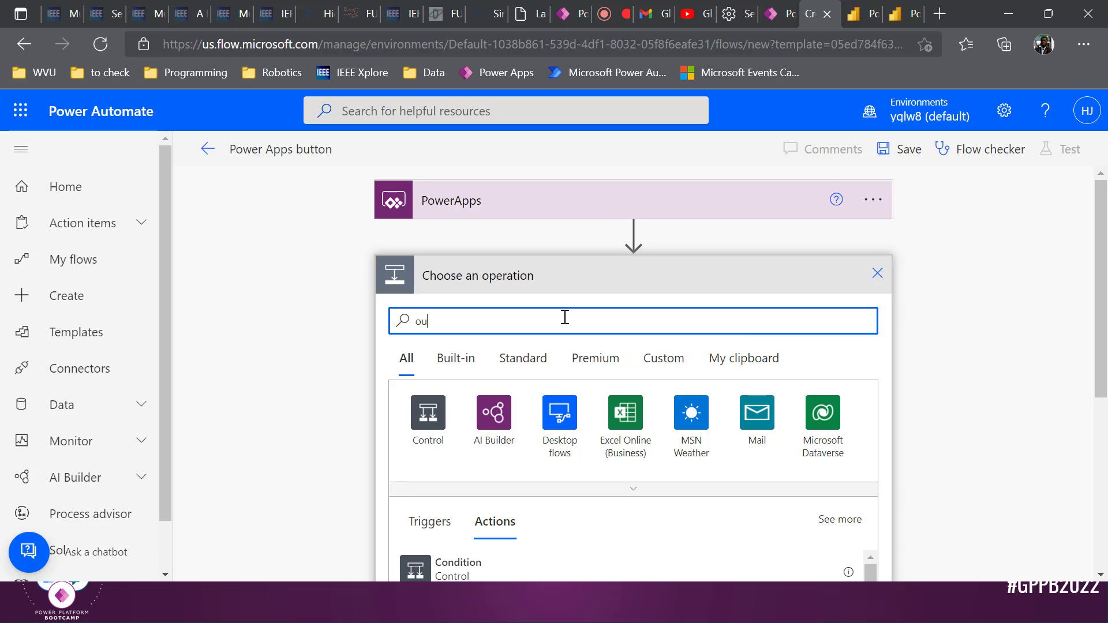
pyautogui.write('tlool')
pyautogui.press('BackSpace')
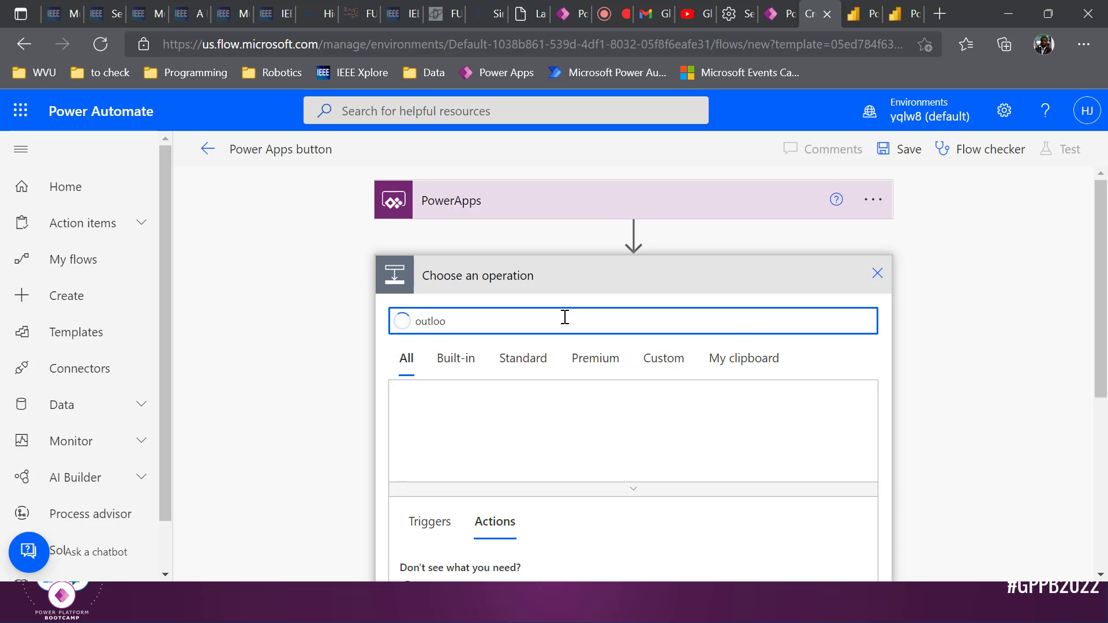
pyautogui.write('k')
pyautogui.click(422, 438)
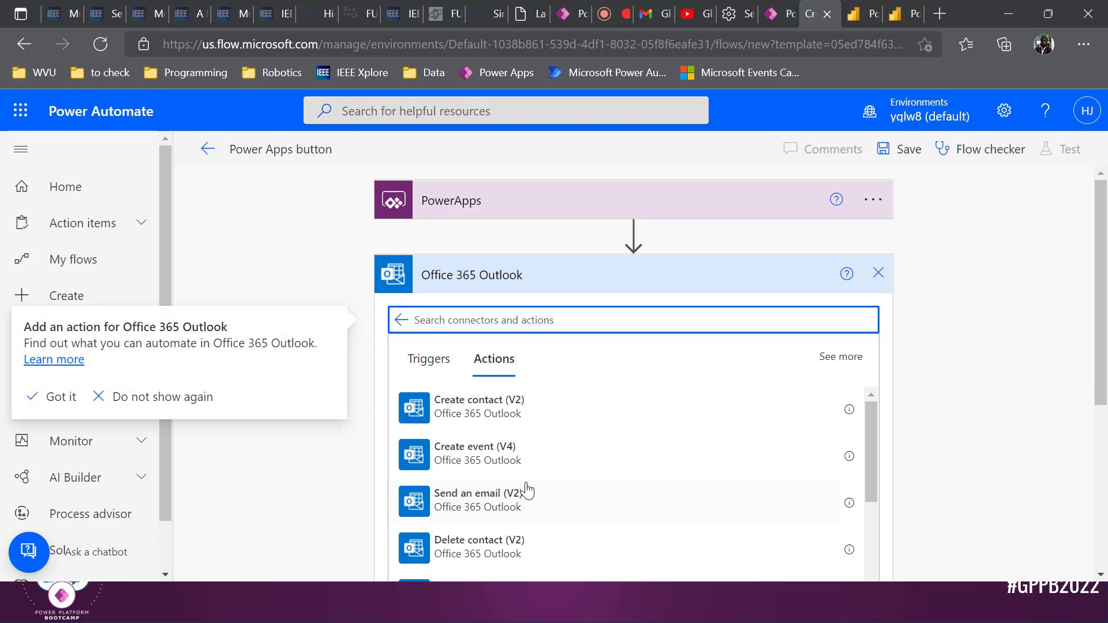
pyautogui.click(525, 489)
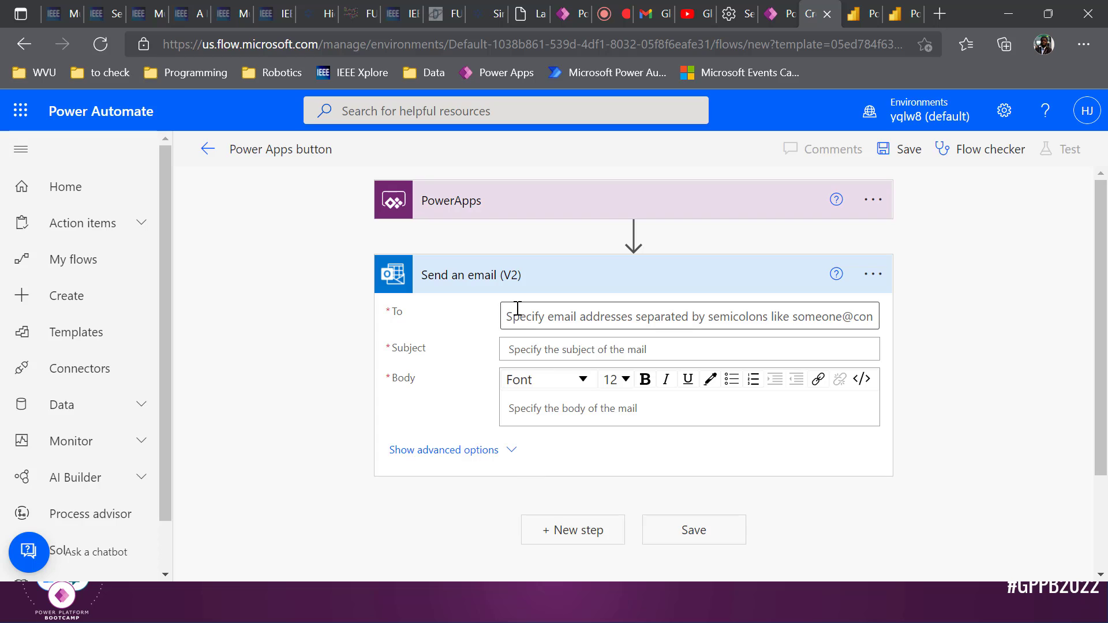
# Rename the flow to SendEMailBoston and set the email's To field to Ask in PowerApps
pyautogui.tripleClick(300, 156)
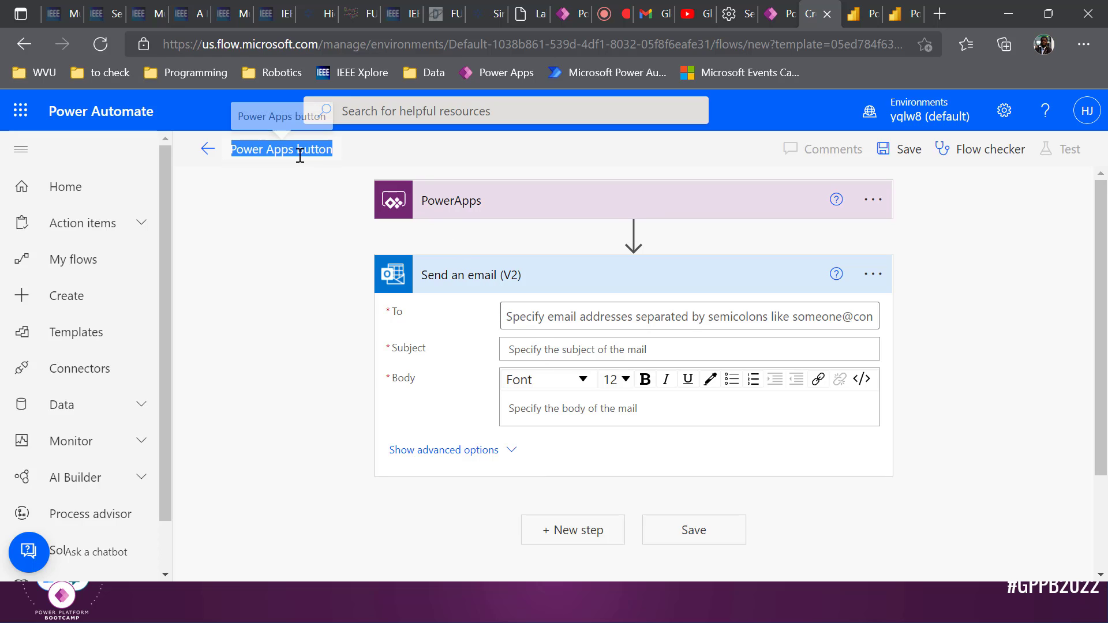
pyautogui.write('SendEMailB')
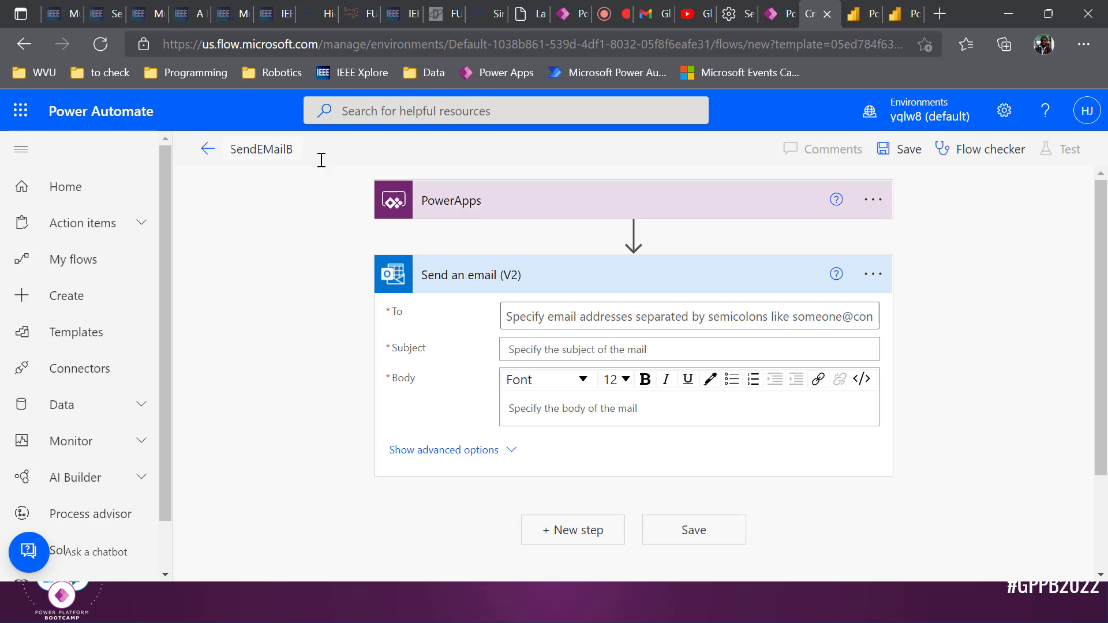
pyautogui.write('oston')
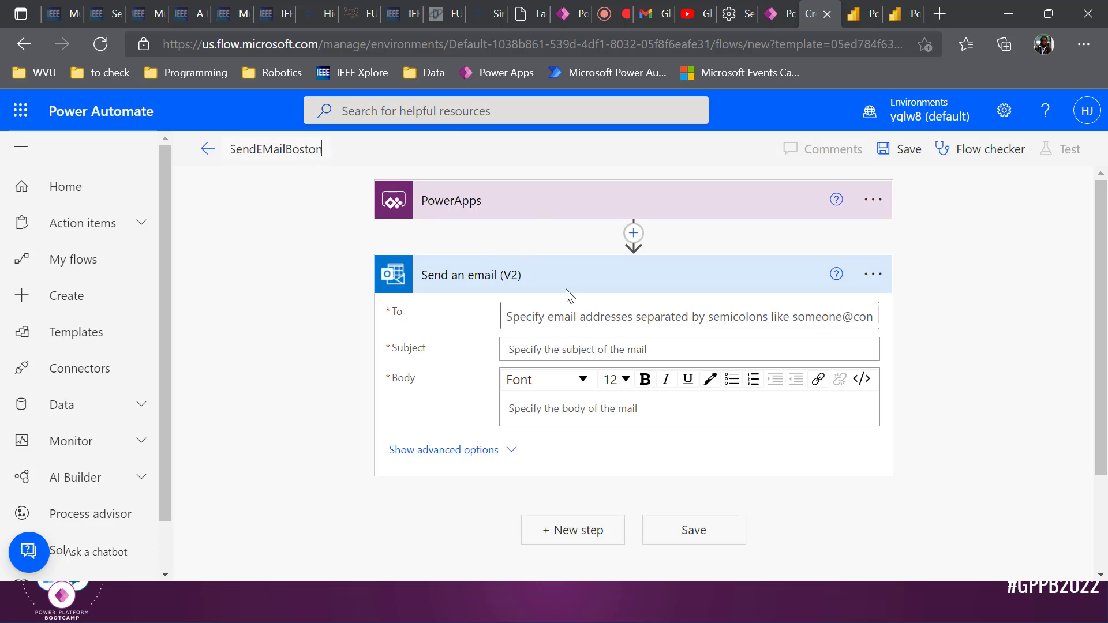
pyautogui.click(606, 318)
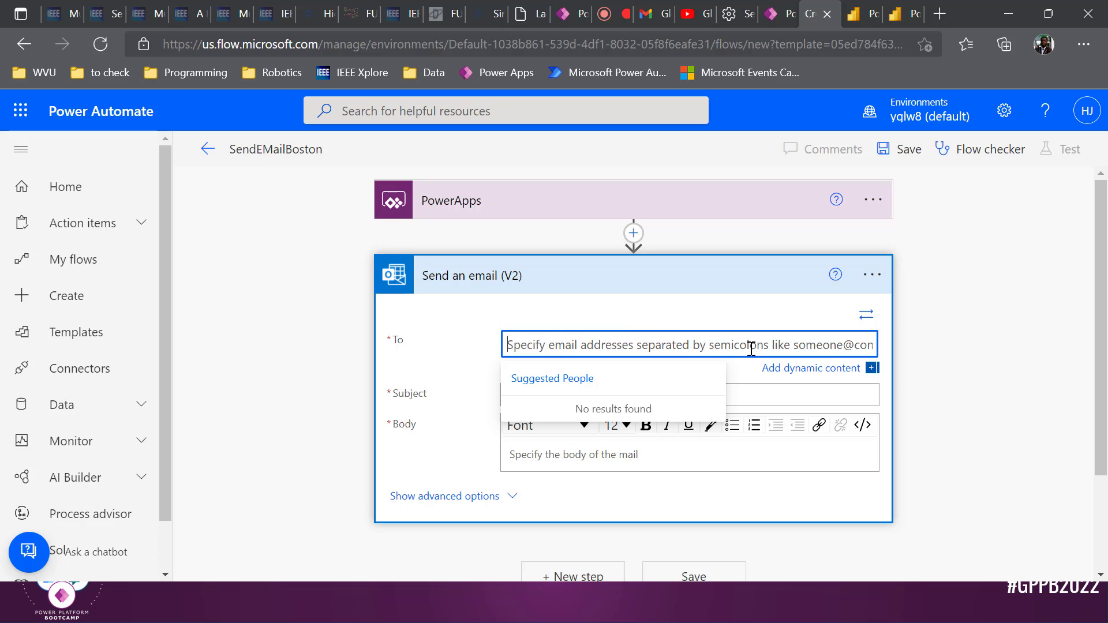
pyautogui.click(781, 372)
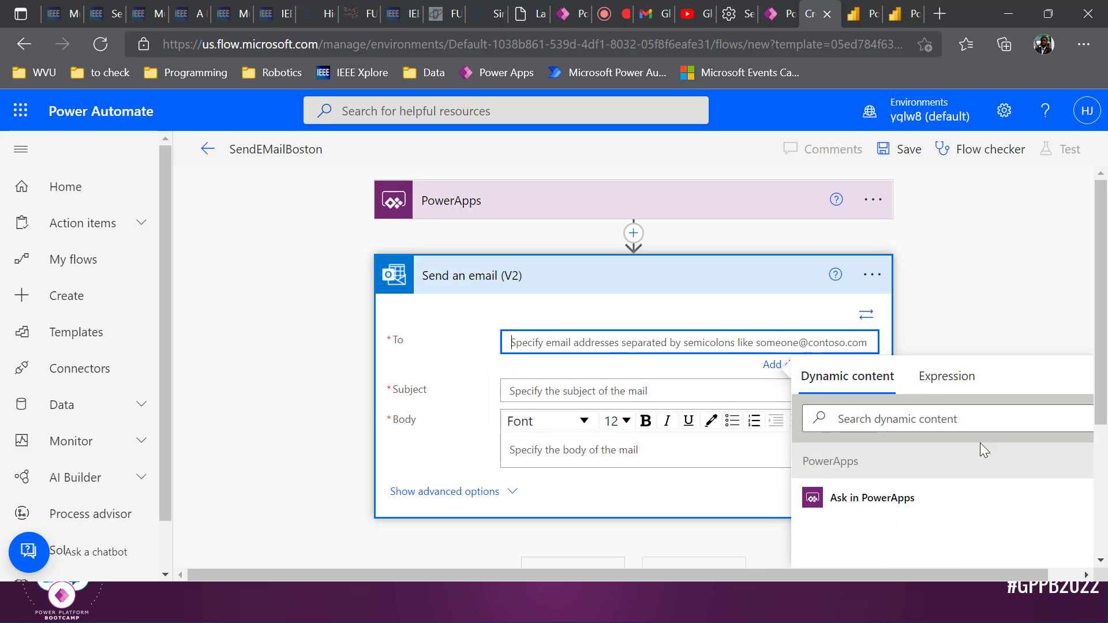
pyautogui.click(900, 496)
pyautogui.scroll(-2, 902, 500)
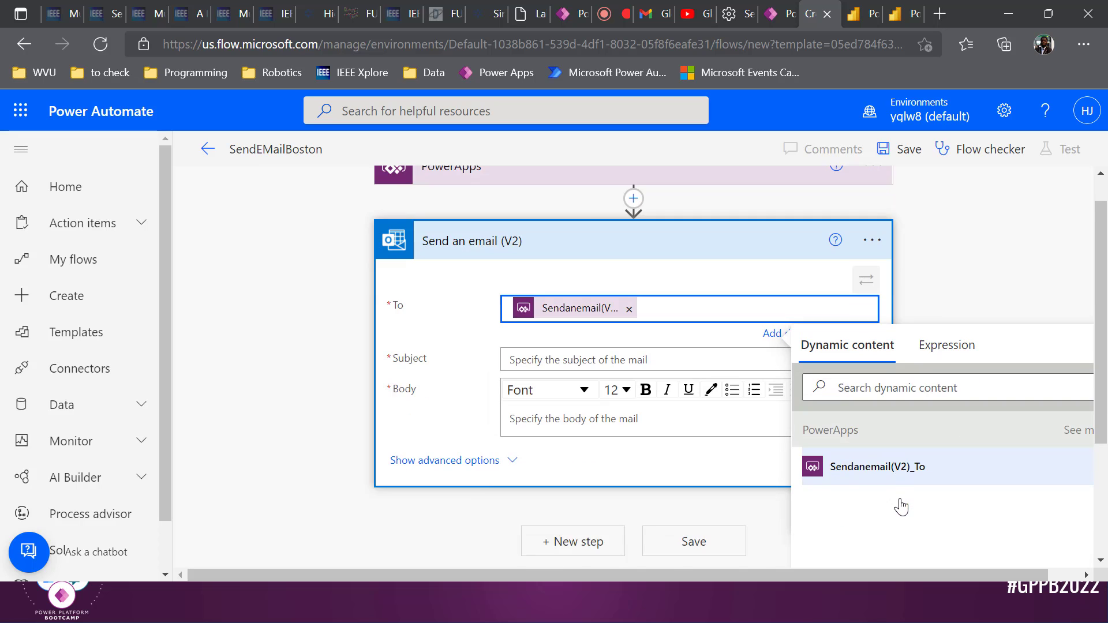
pyautogui.click(640, 299)
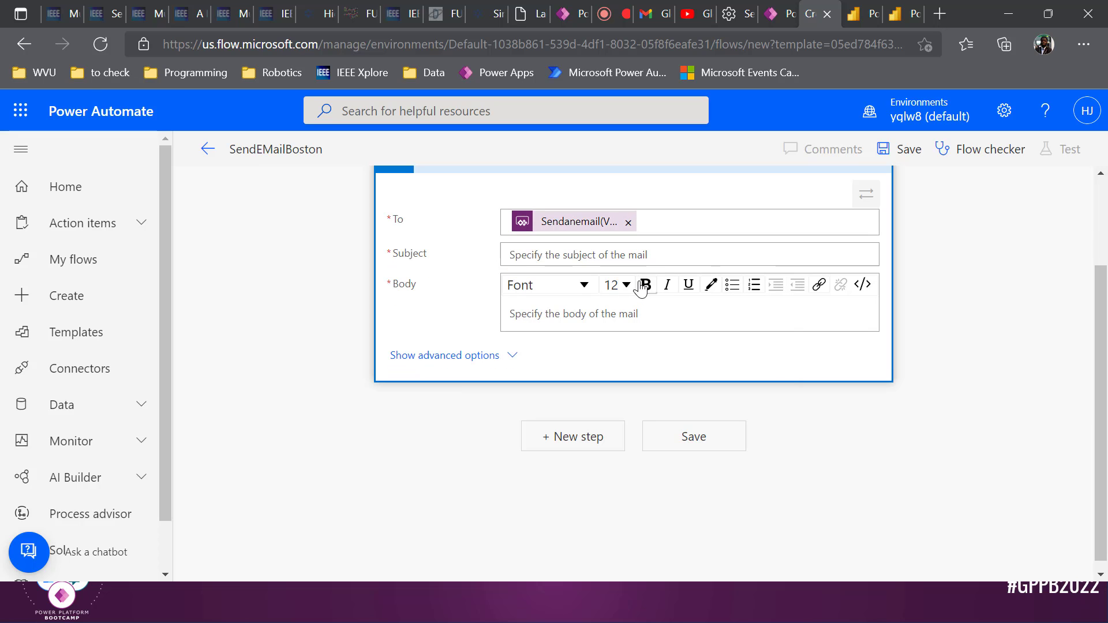
# Set the email's Subject and Body to Ask in PowerApps values and save the flow
pyautogui.click(663, 259)
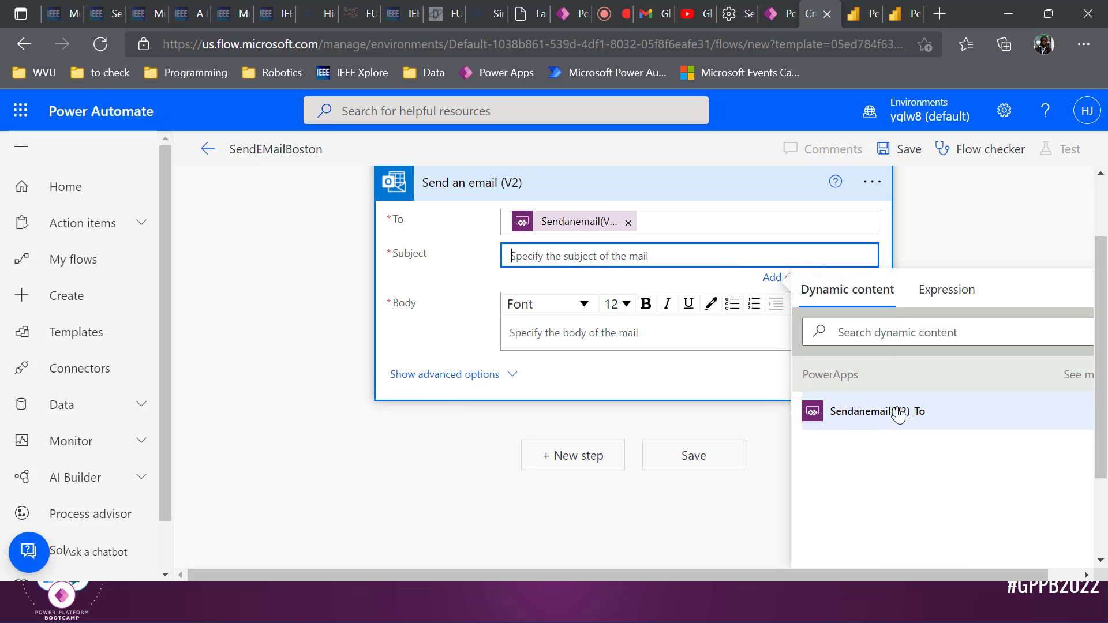
pyautogui.click(1070, 374)
pyautogui.click(835, 455)
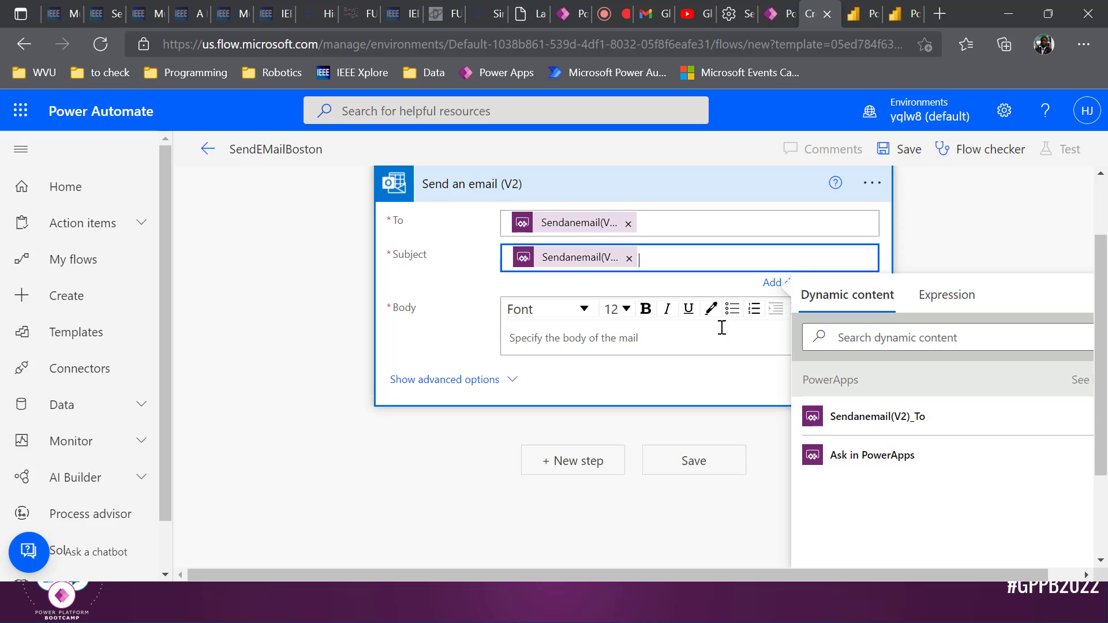
pyautogui.click(645, 335)
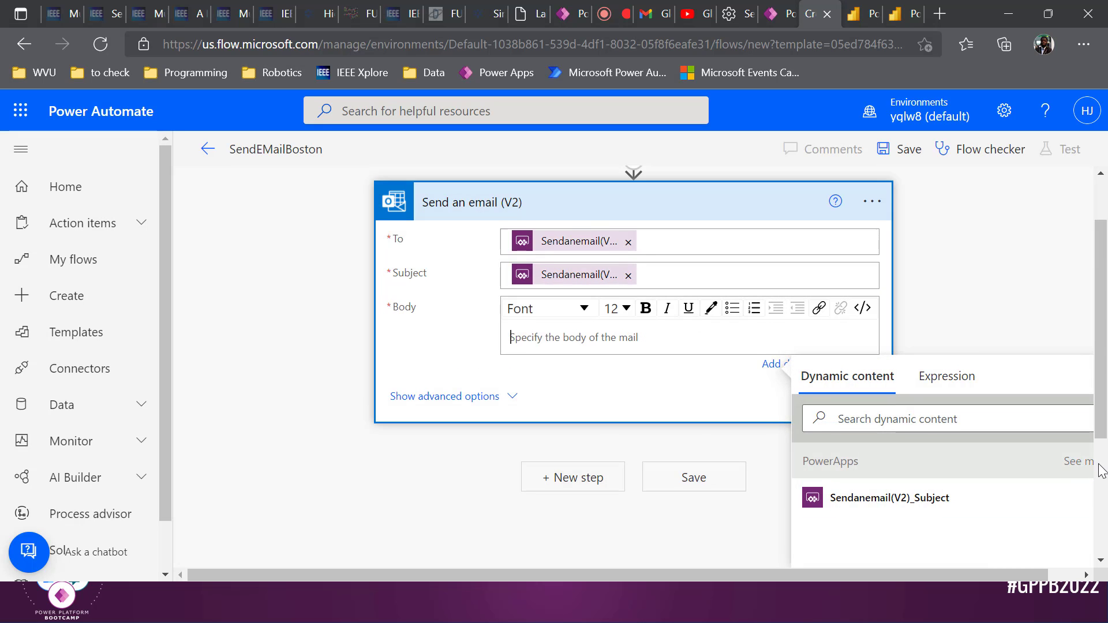
pyautogui.scroll(-3, 1073, 456)
pyautogui.click(1076, 251)
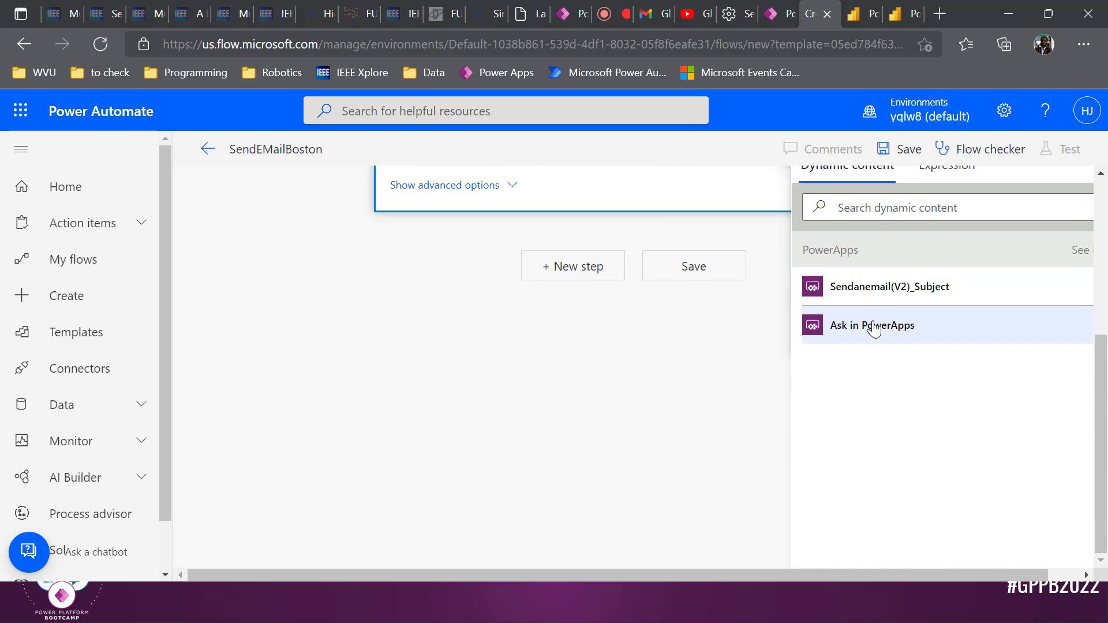
pyautogui.click(872, 325)
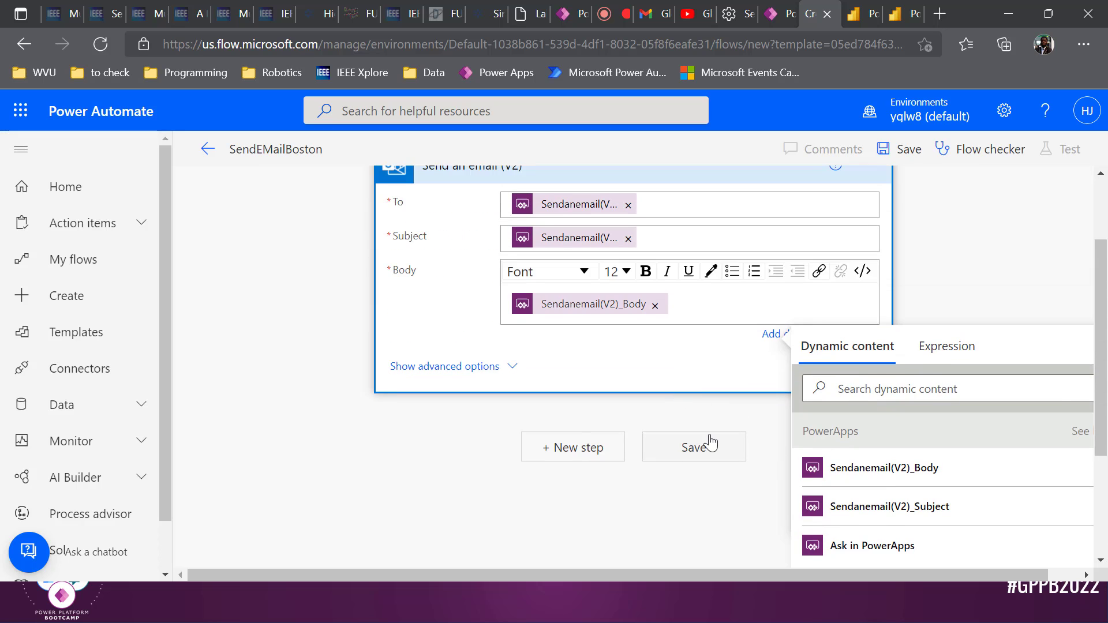
pyautogui.click(707, 444)
pyautogui.scroll(2, 707, 429)
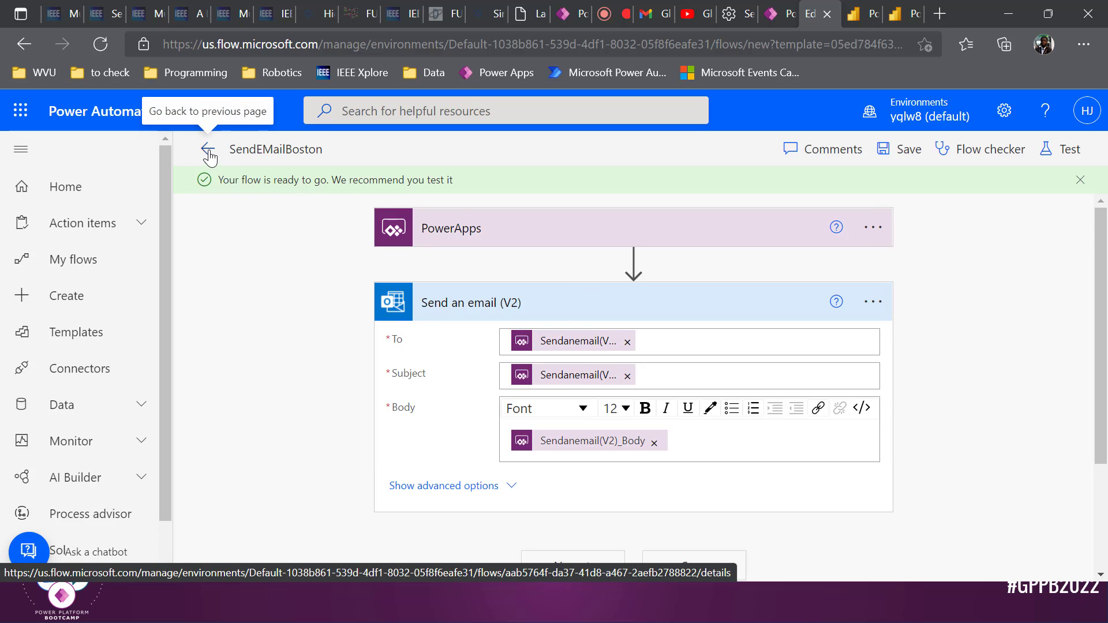
# Select the Submit button's full OnSelect formula so it can be copied
pyautogui.click(785, 10)
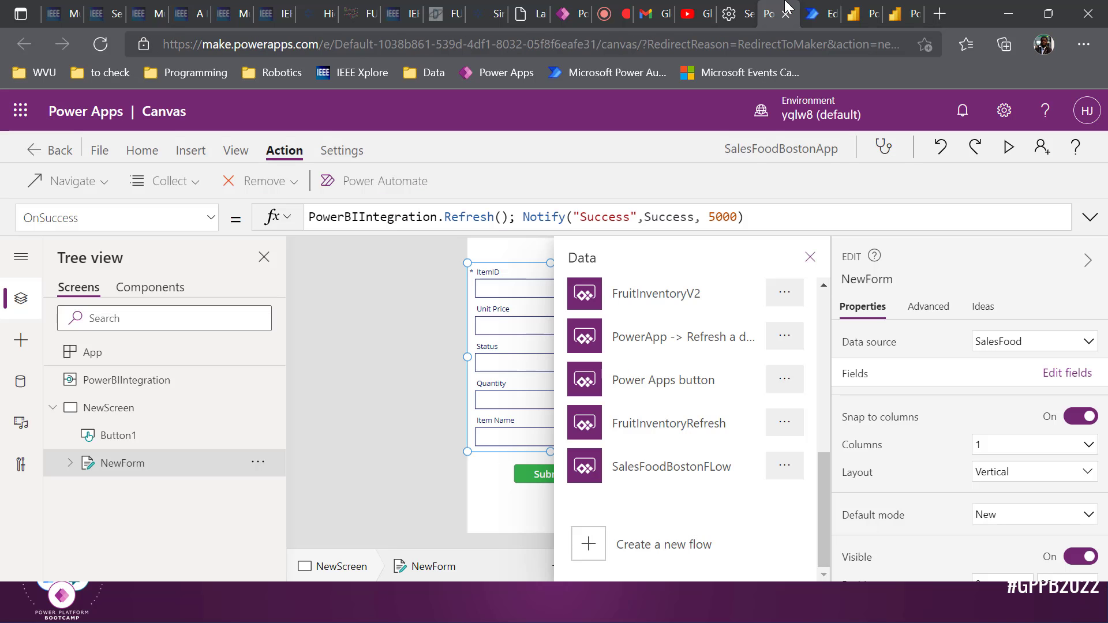
pyautogui.scroll(-1, 727, 346)
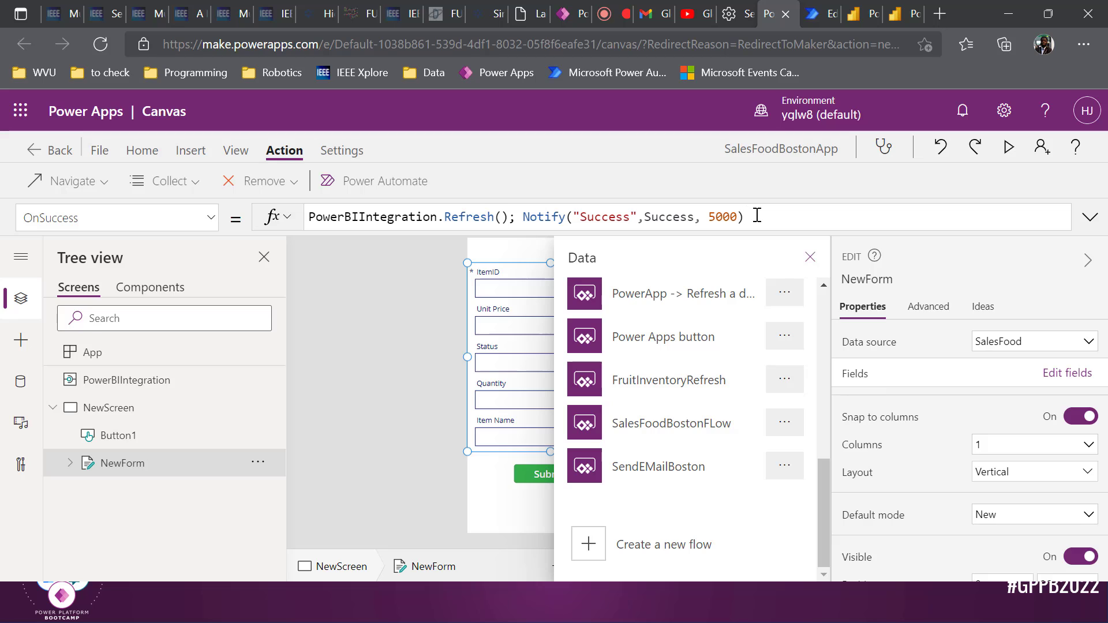
pyautogui.click(430, 384)
pyautogui.click(529, 472)
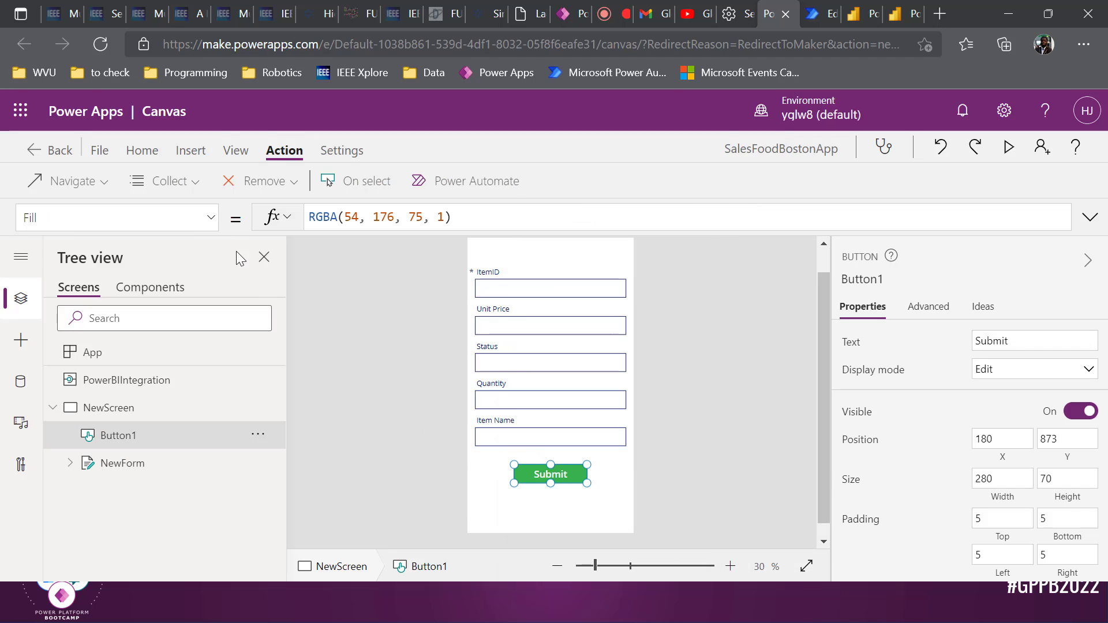
pyautogui.click(211, 218)
pyautogui.scroll(-5, 167, 312)
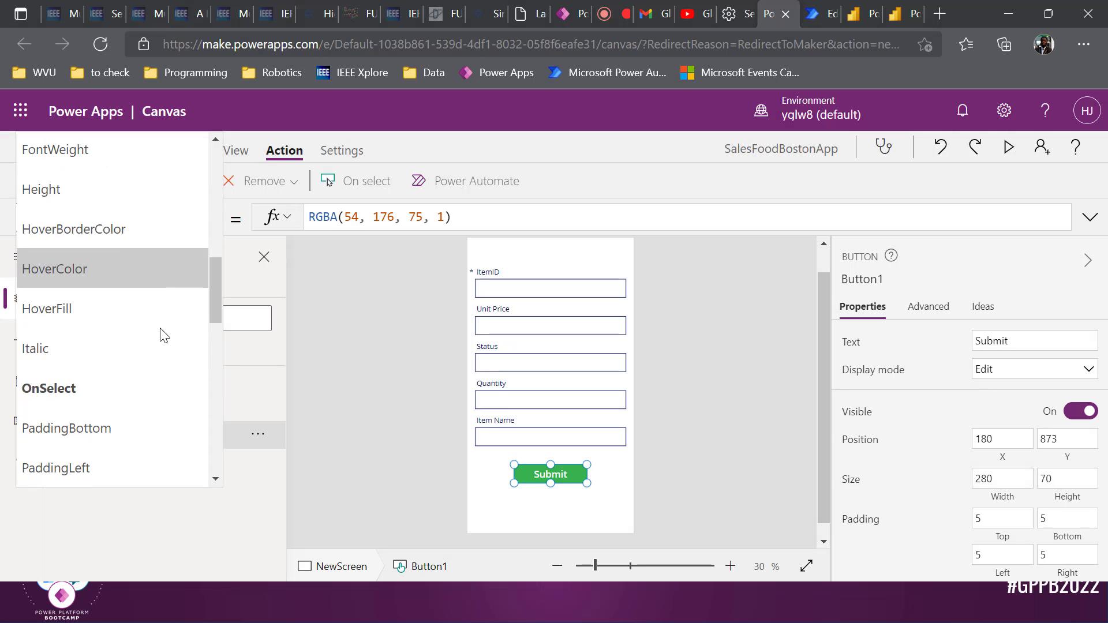
pyautogui.click(145, 384)
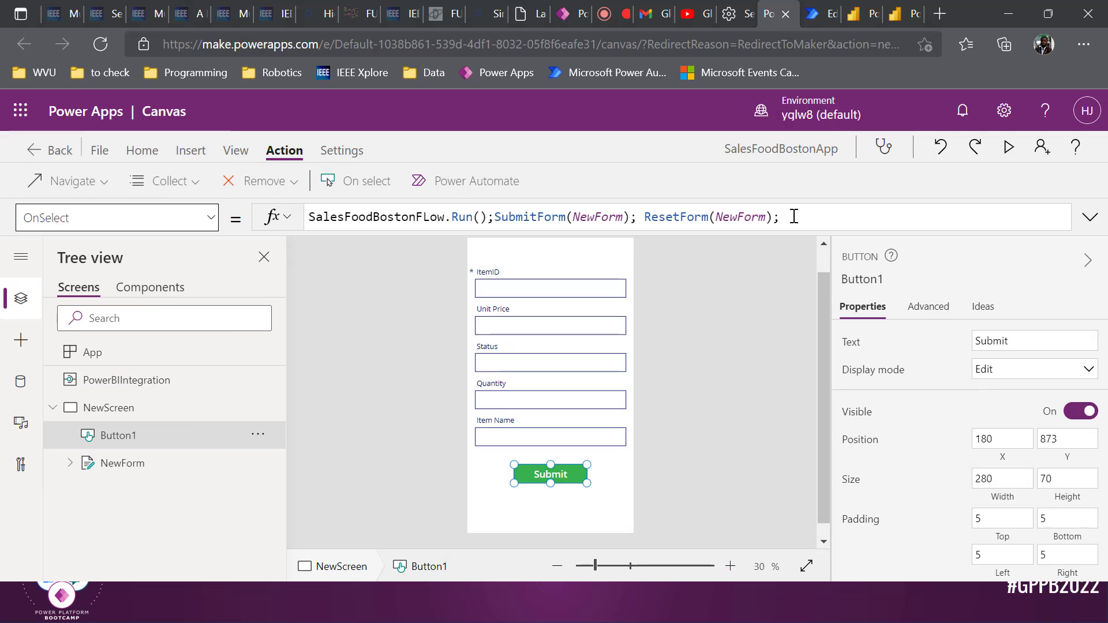
pyautogui.moveTo(806, 223); pyautogui.dragTo(251, 218)
pyautogui.hotkey('ctrl', 'c')
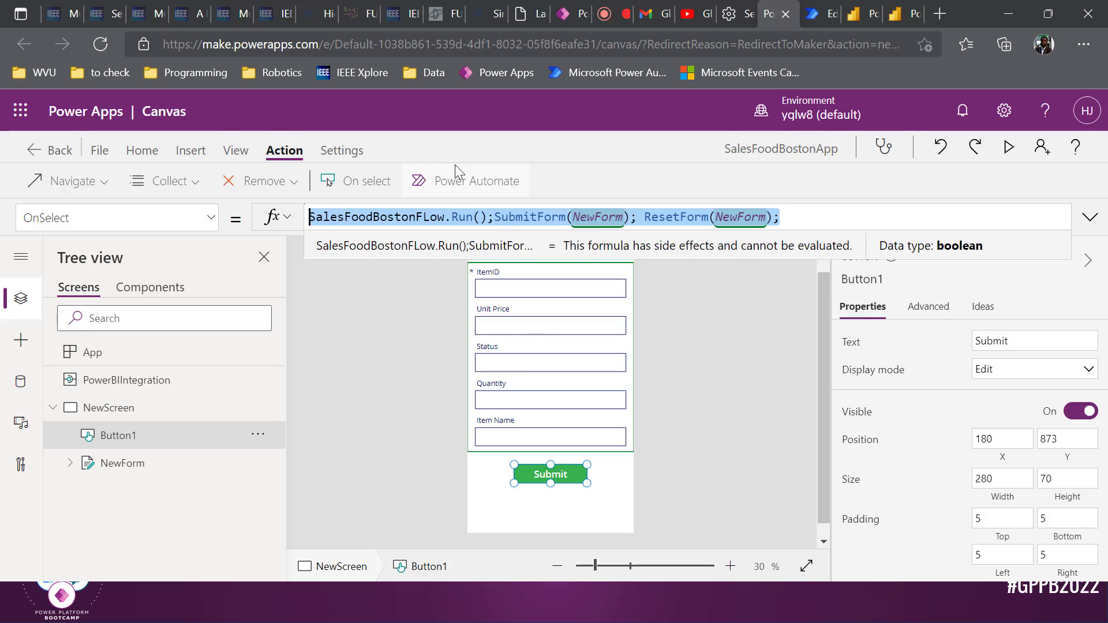
# Add the SendEMailBoston flow to the button and paste the original submit formula before SendEMailBoston.Run()
pyautogui.click(456, 181)
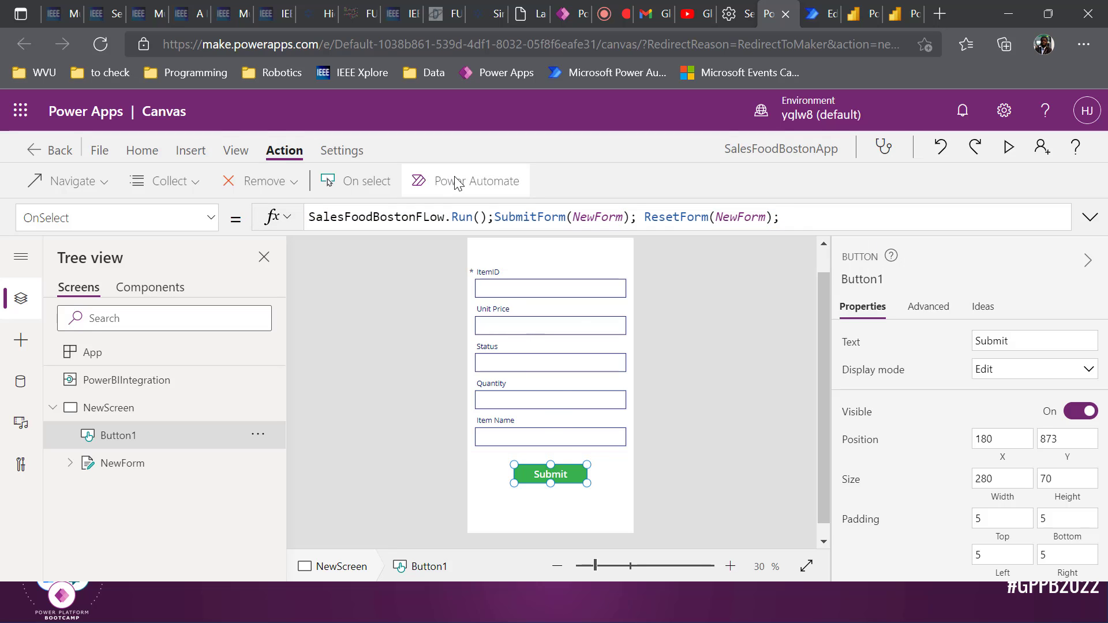
pyautogui.scroll(-7, 663, 376)
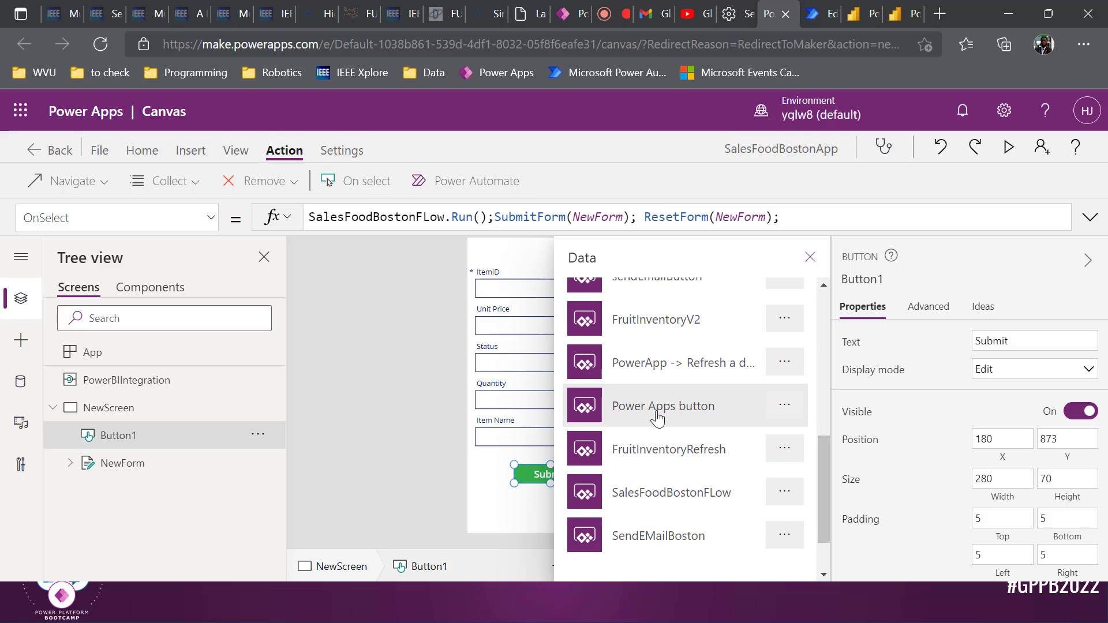
pyautogui.scroll(-1, 665, 520)
pyautogui.click(662, 487)
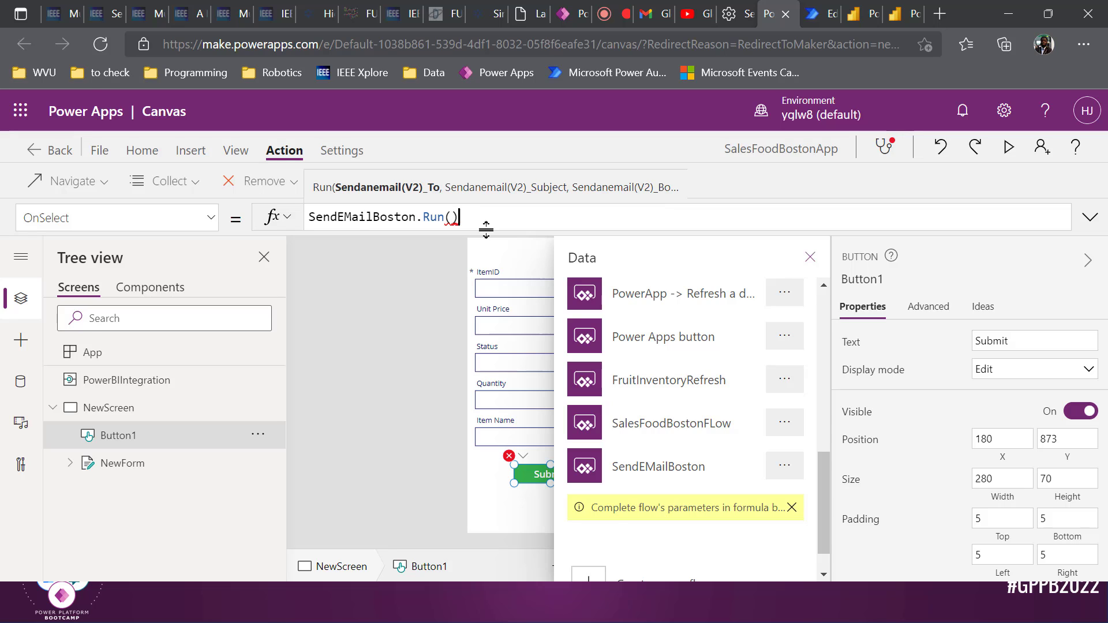
pyautogui.press('Home')
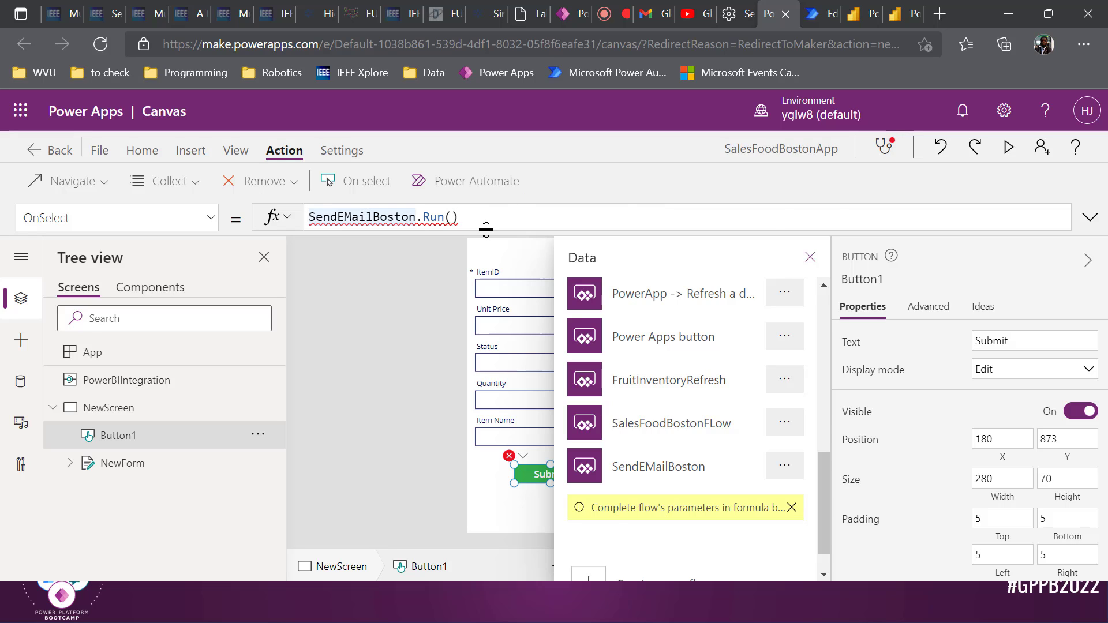
pyautogui.hotkey('ctrl', 'v')
pyautogui.write(';')
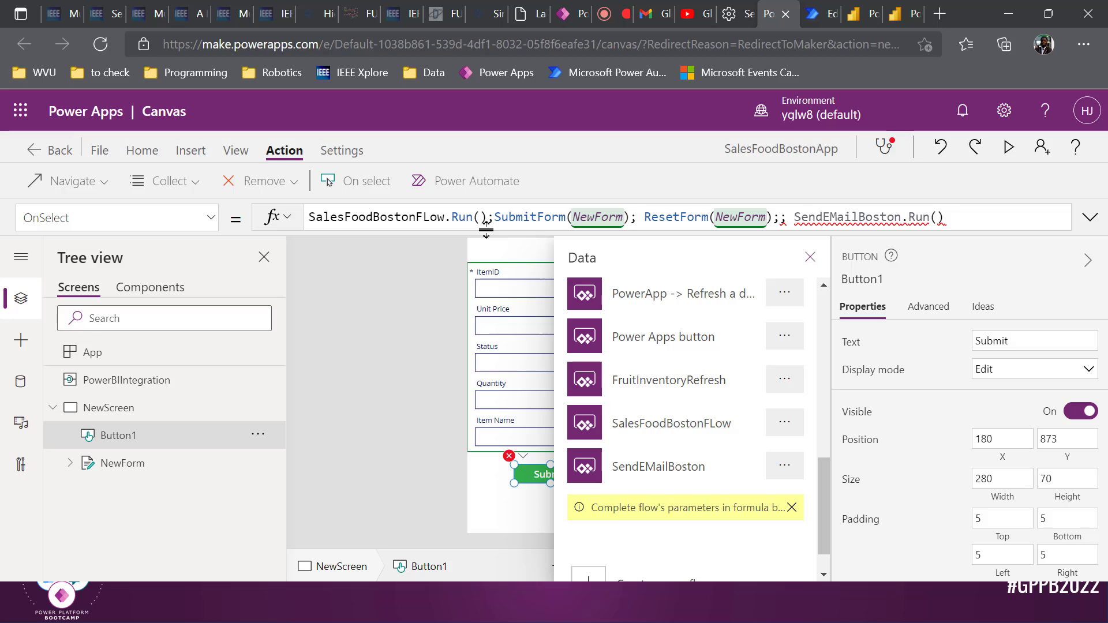
pyautogui.press('BackSpace')
pyautogui.press('BackSpace')
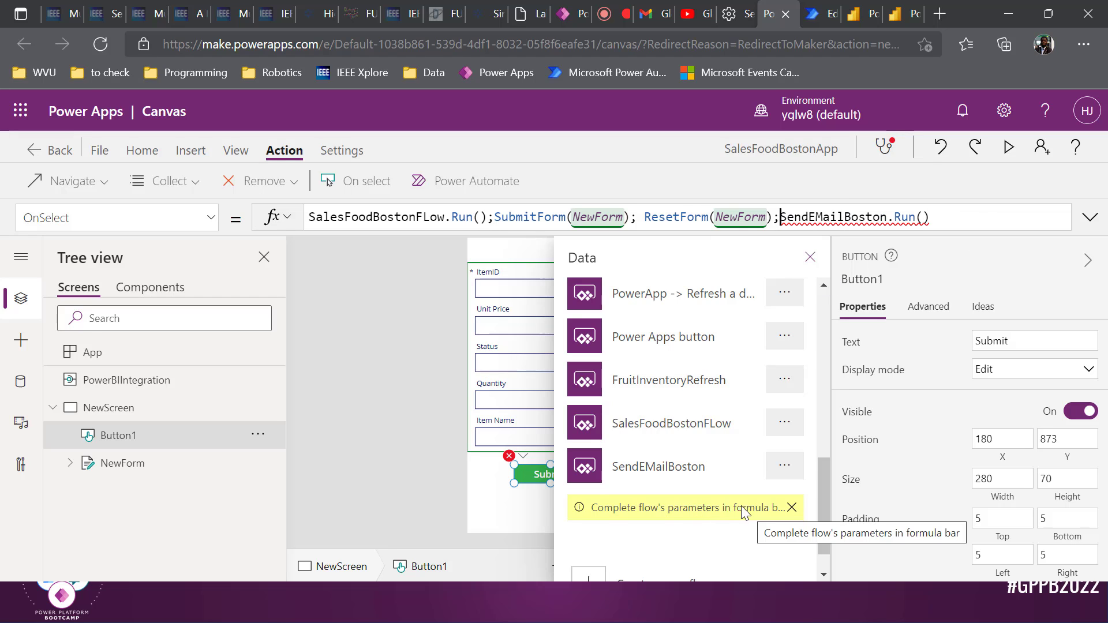
# Dismiss the flow parameters notice and return to editing the Submit button's OnSelect formula
pyautogui.click(790, 507)
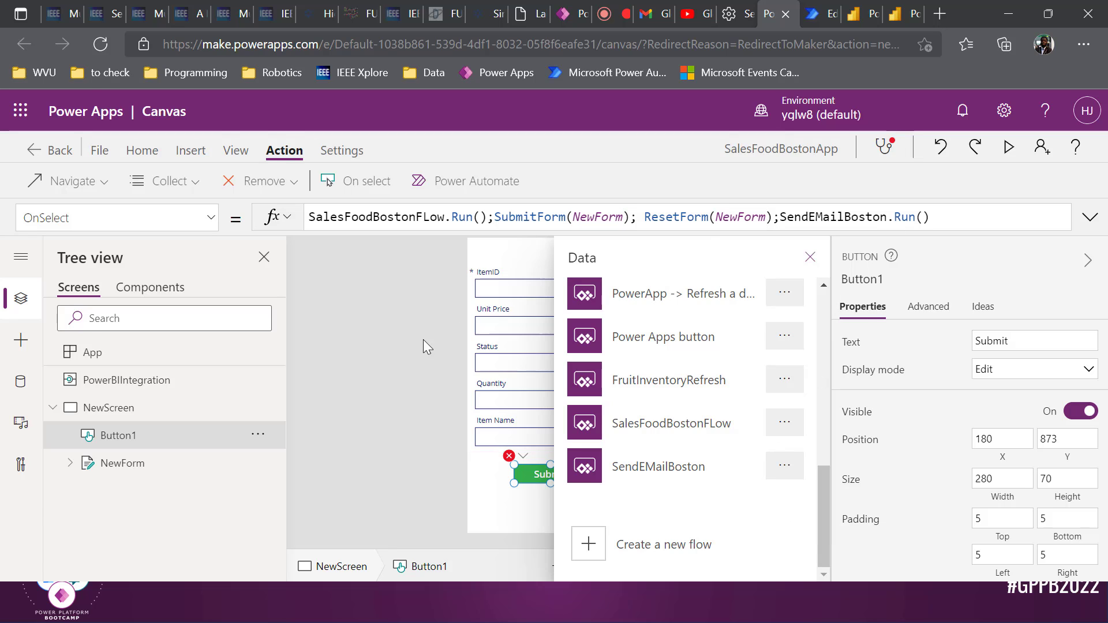
pyautogui.click(359, 369)
pyautogui.click(557, 472)
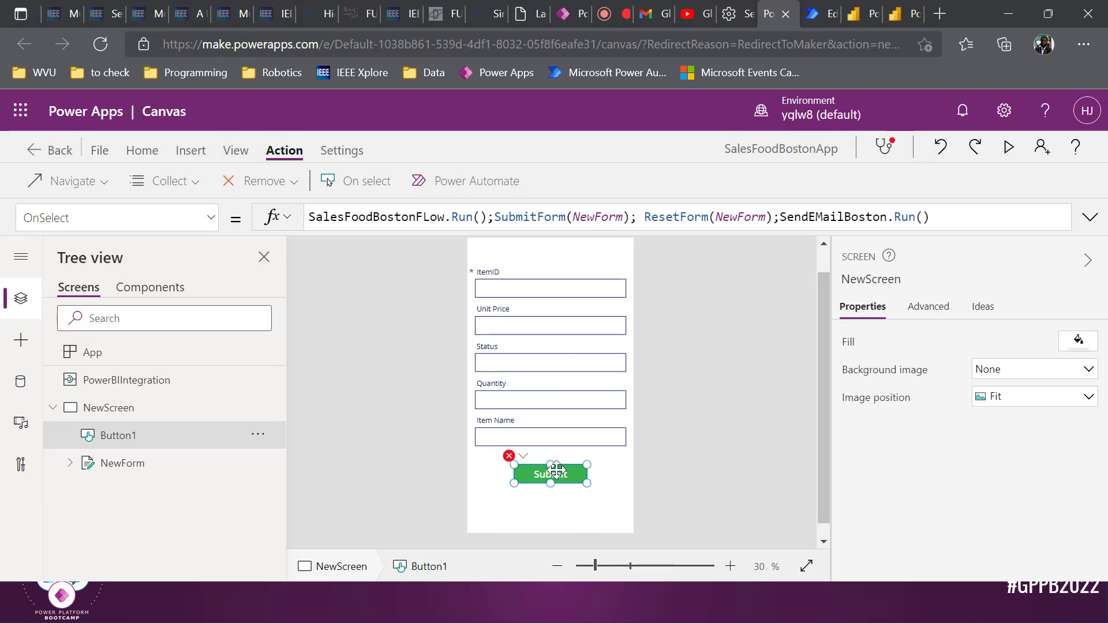
pyautogui.click(929, 217)
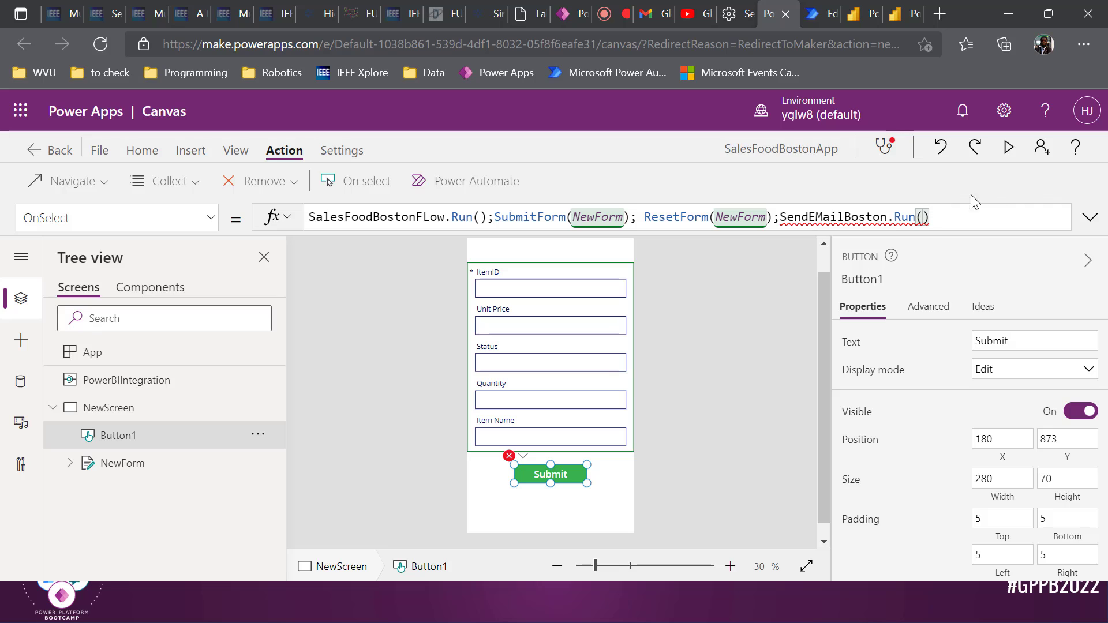
# Pass the recipient's e-mail address as the first SendEMailBoston.Run argument
pyautogui.press('BackSpace')
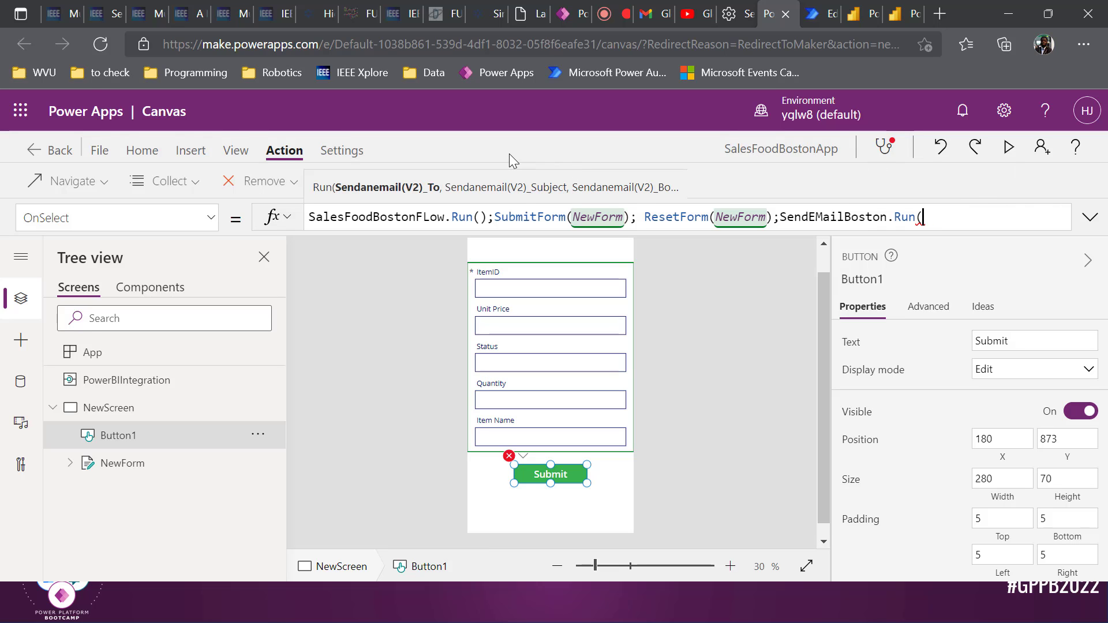
pyautogui.write('""')
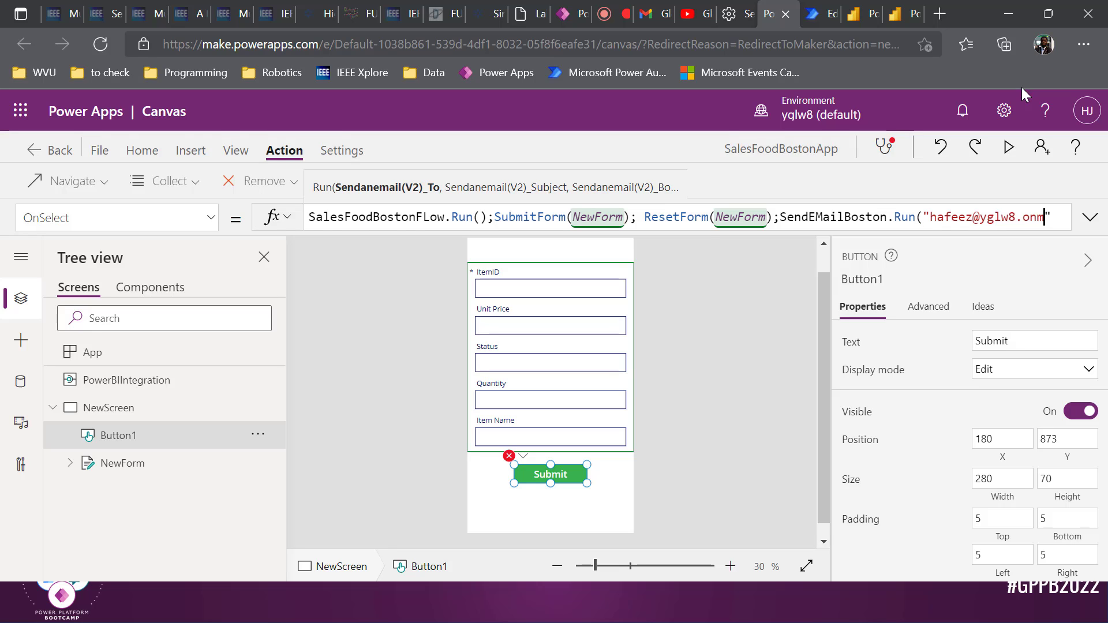
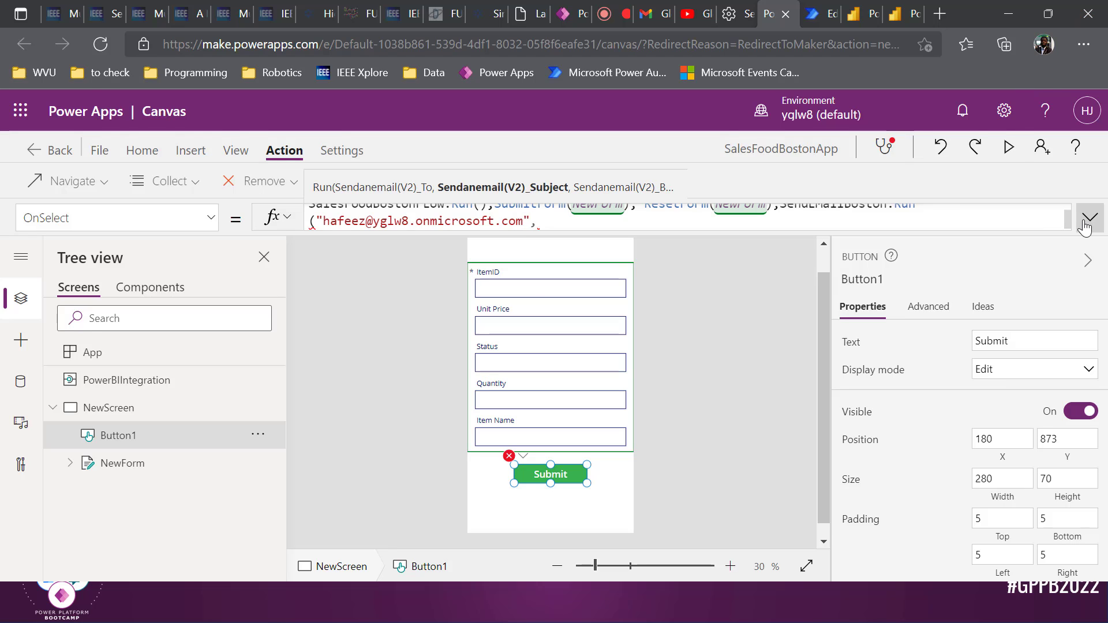
# Add subject 'New Item added' and body 'New Item Added', close the Run call, and collapse the formula bar
pyautogui.click(1089, 216)
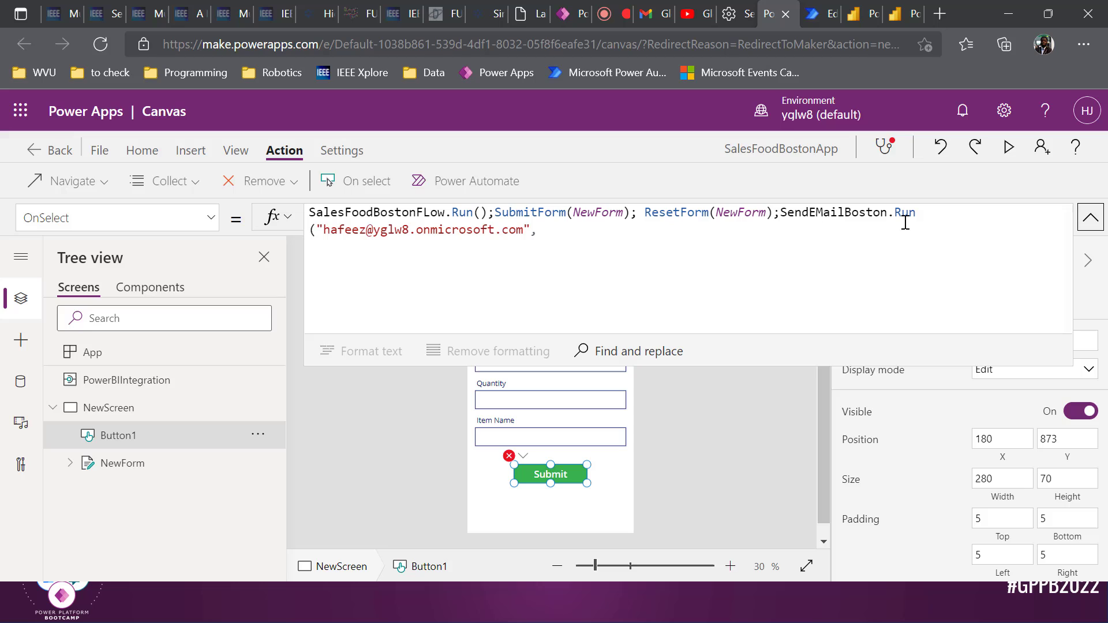
pyautogui.click(550, 231)
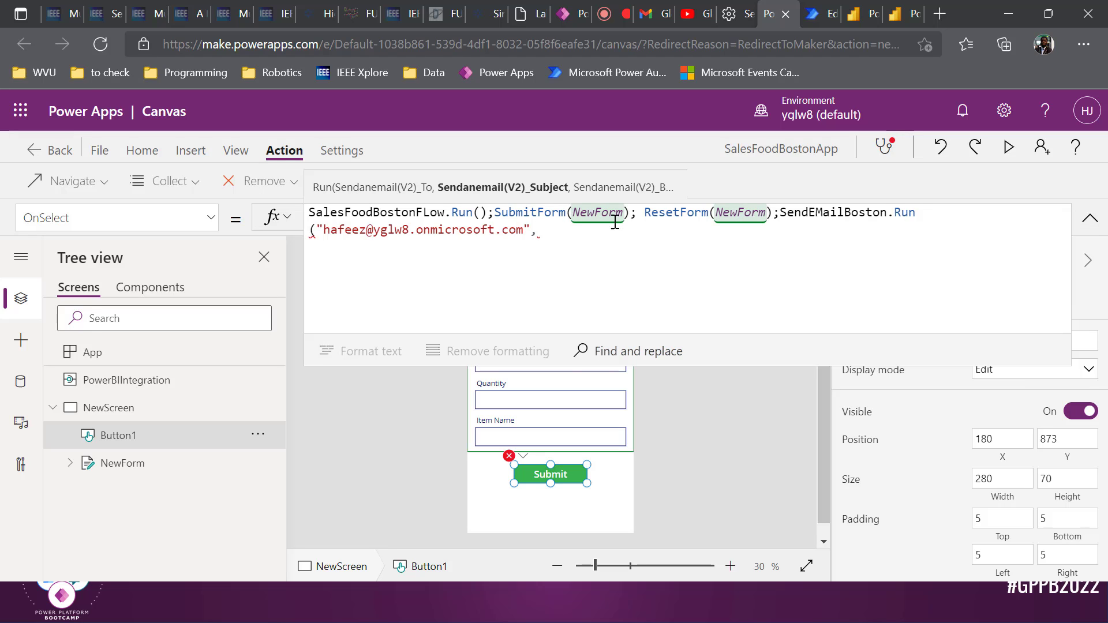
pyautogui.write('"New ')
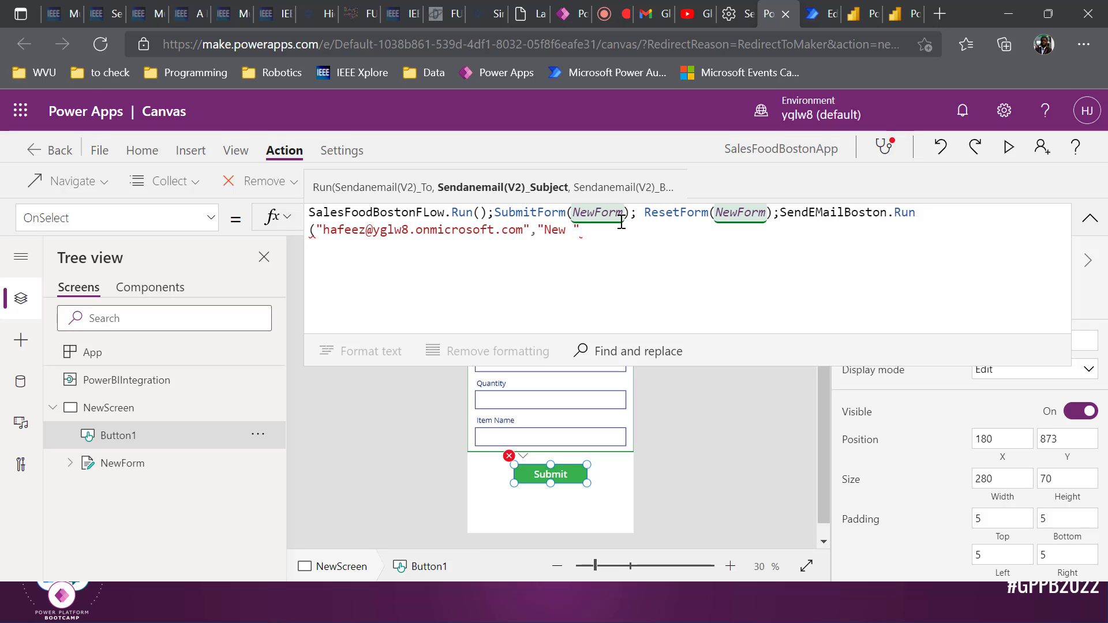
pyautogui.write('Ite')
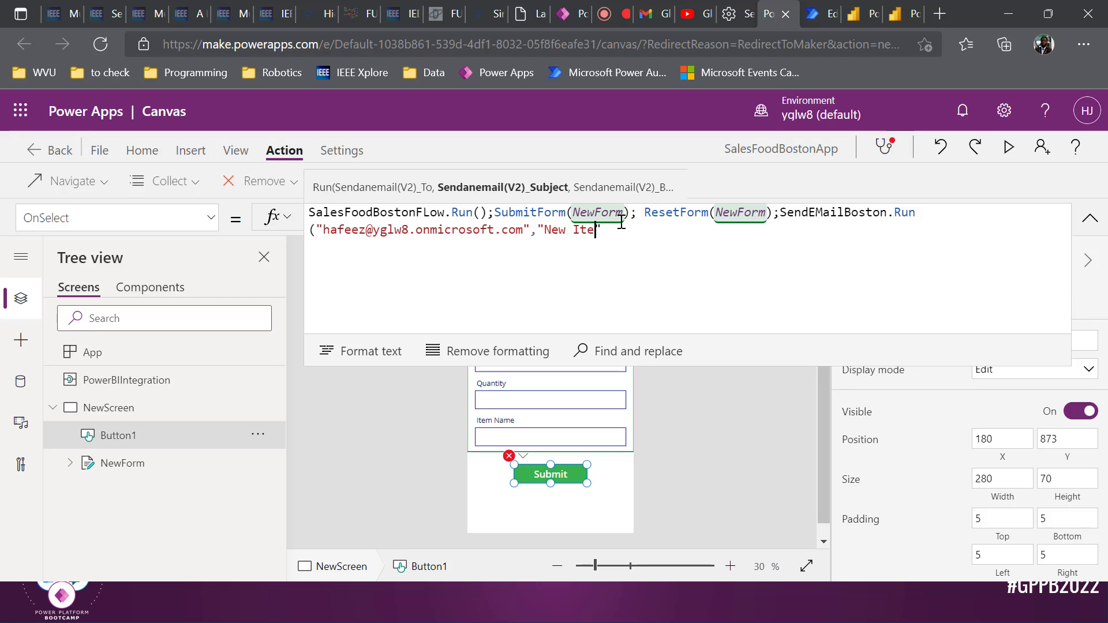
pyautogui.write('m added"')
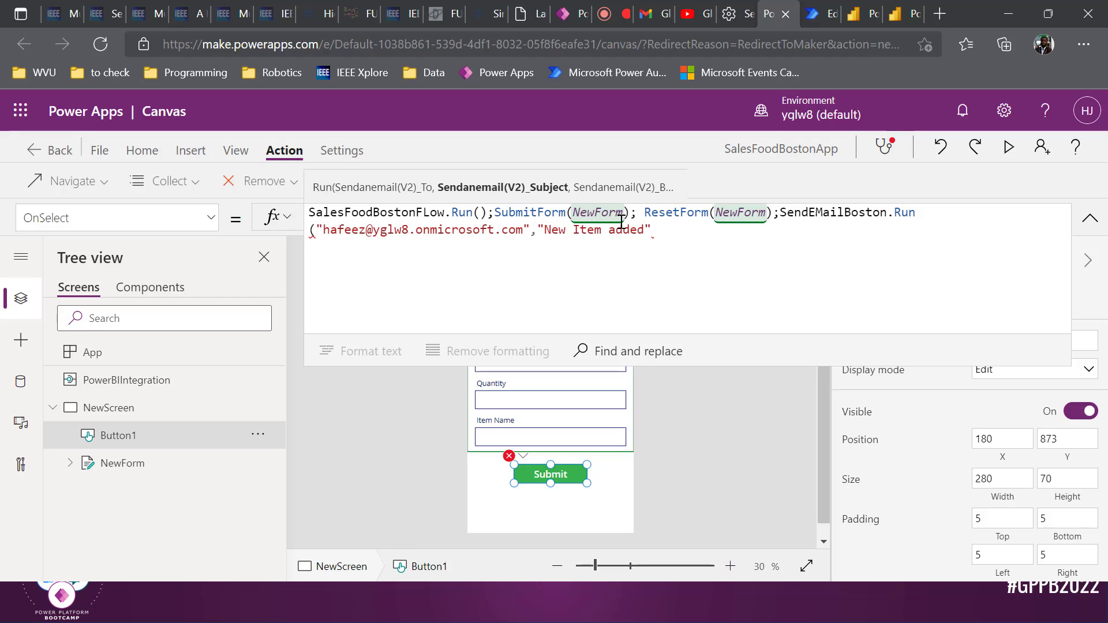
pyautogui.write(',""')
pyautogui.press('Left')
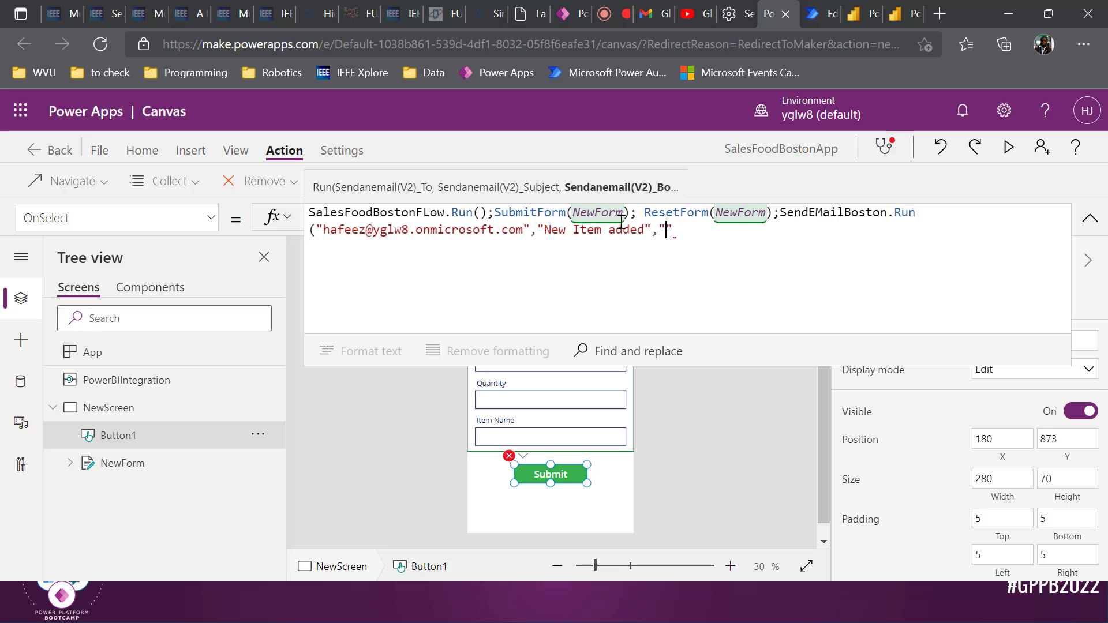
pyautogui.write('New Ite')
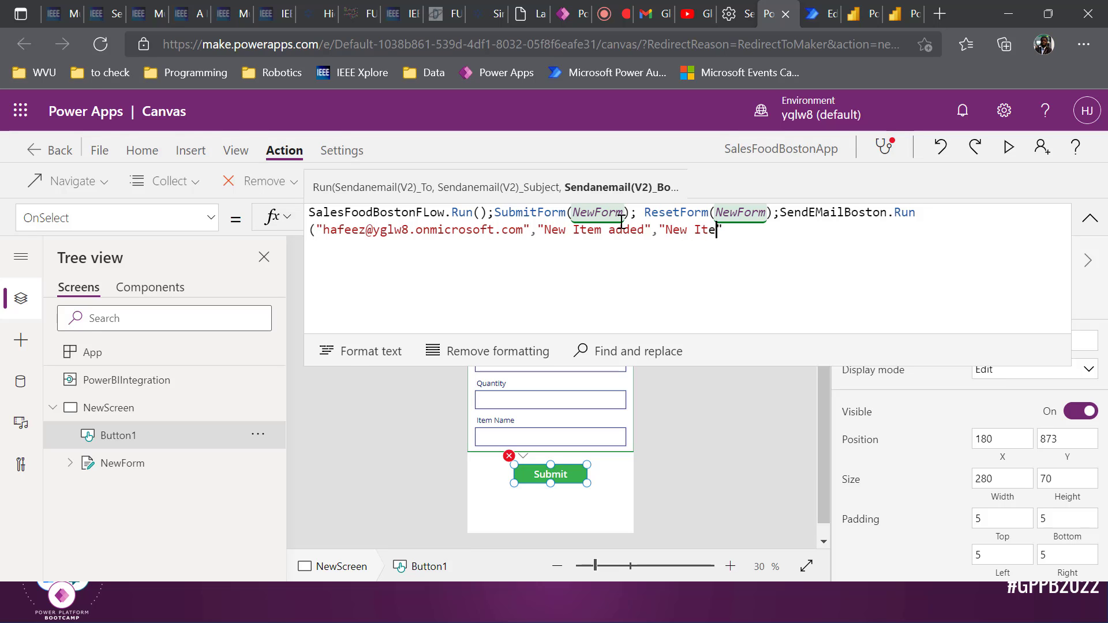
pyautogui.write('m Added')
pyautogui.press('Right')
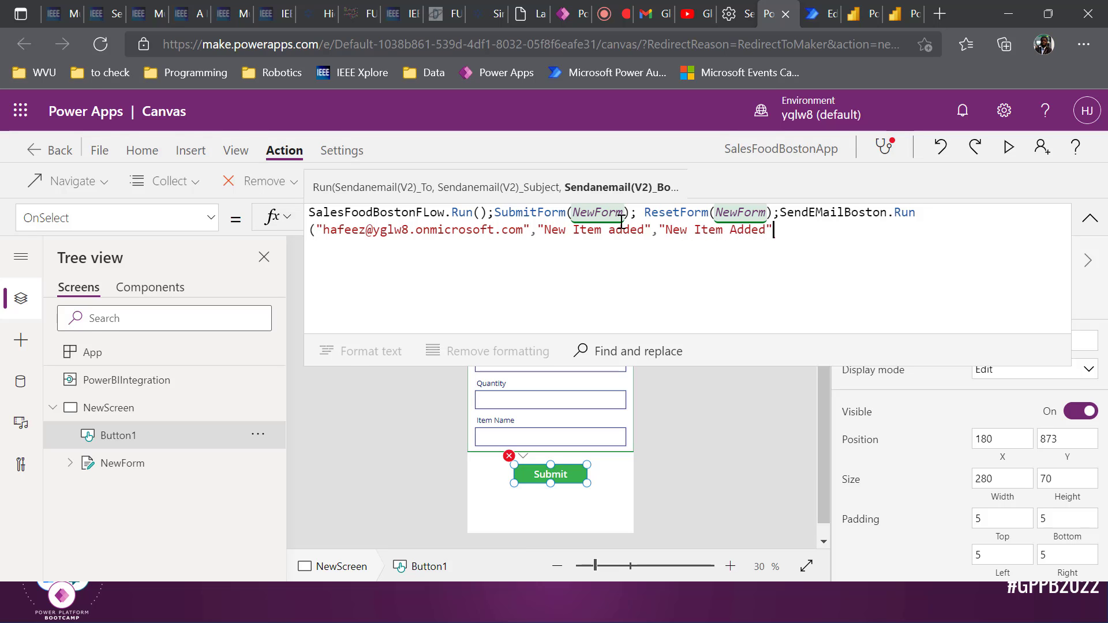
pyautogui.write(')')
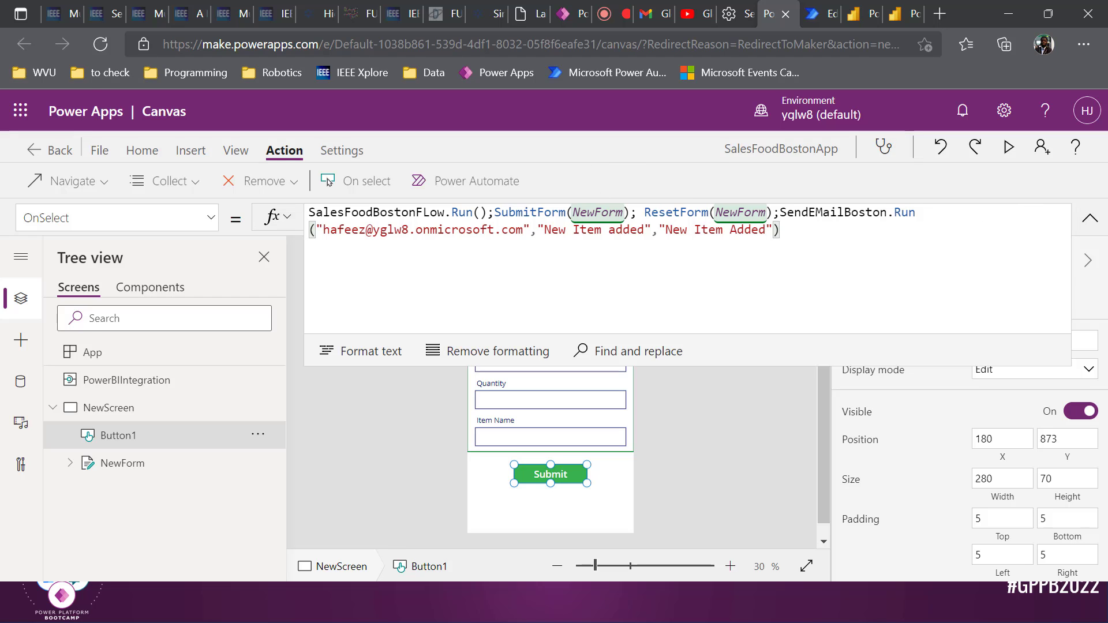
pyautogui.click(1089, 219)
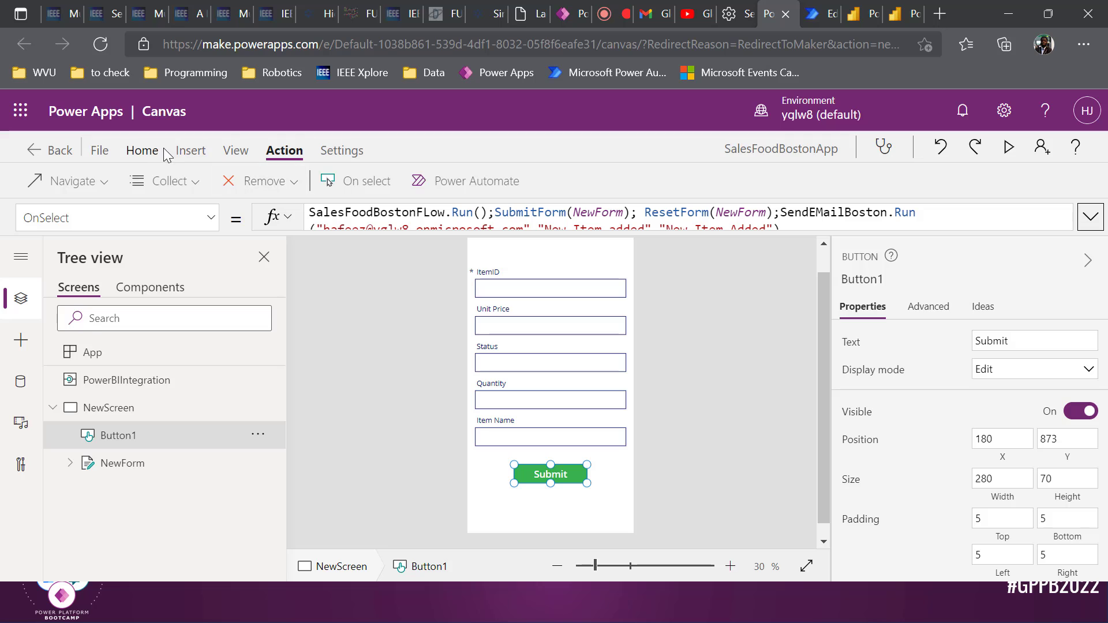
# Change the Submit button's fill colour from green to the standard blue
pyautogui.click(143, 151)
pyautogui.click(640, 183)
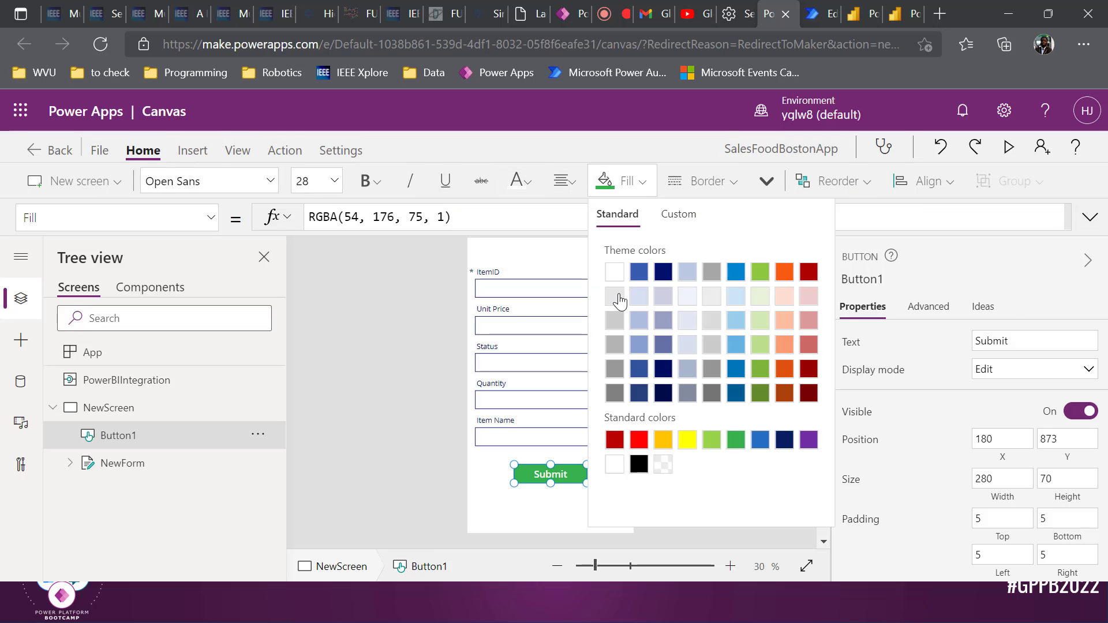
pyautogui.click(760, 439)
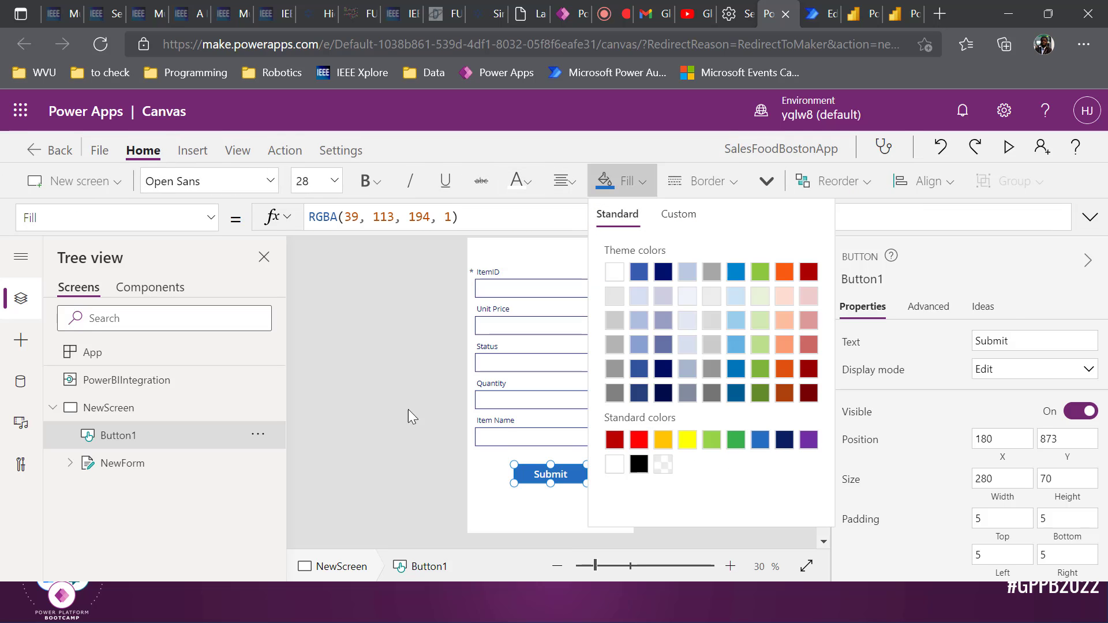
pyautogui.click(367, 422)
# Review the Submit button's email-sending OnSelect formula, then save the app with Ctrl+S
pyautogui.click(542, 472)
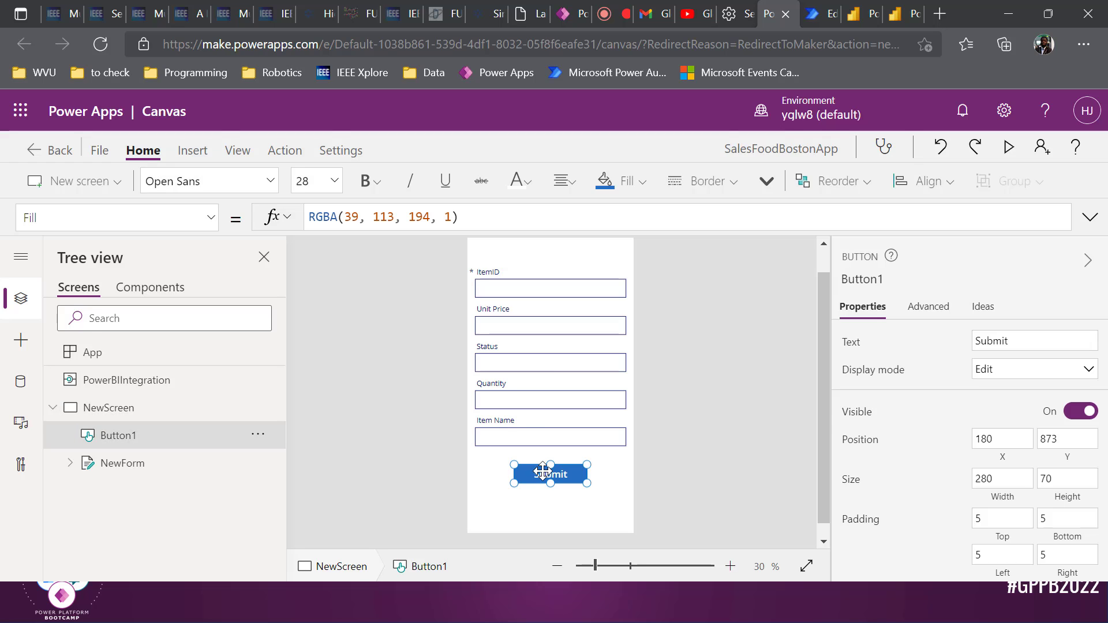
pyautogui.click(210, 218)
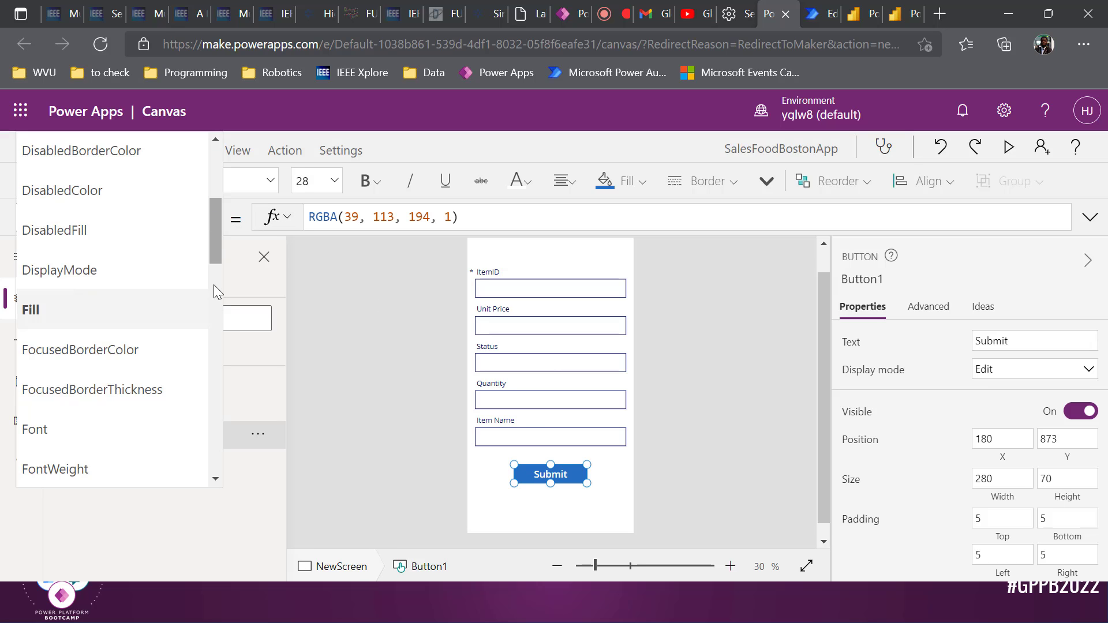
pyautogui.scroll(-5, 147, 386)
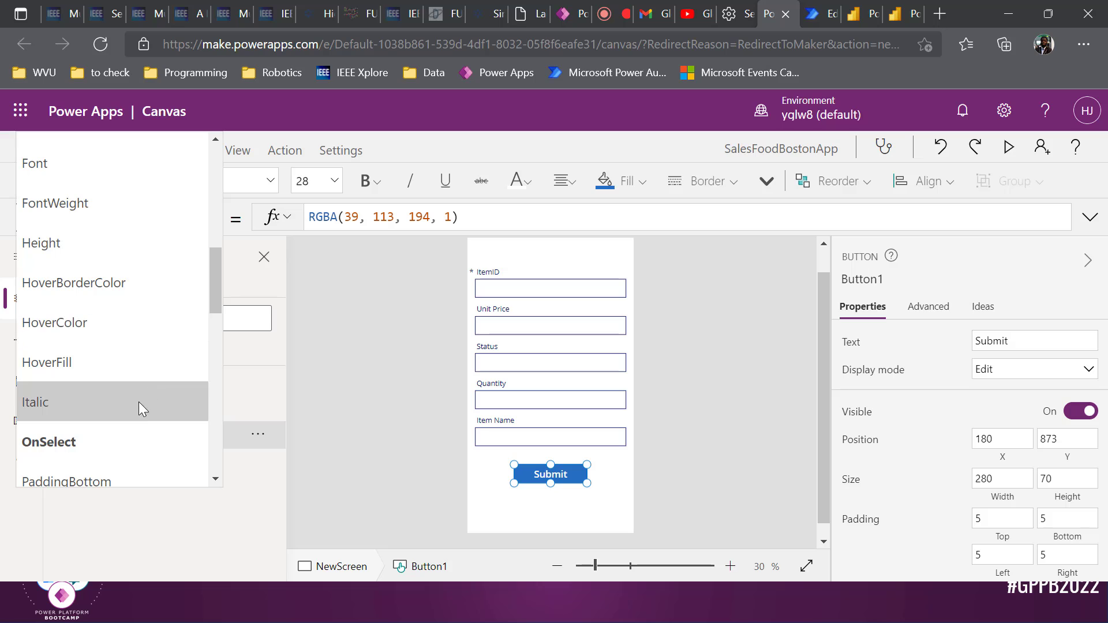
pyautogui.click(130, 424)
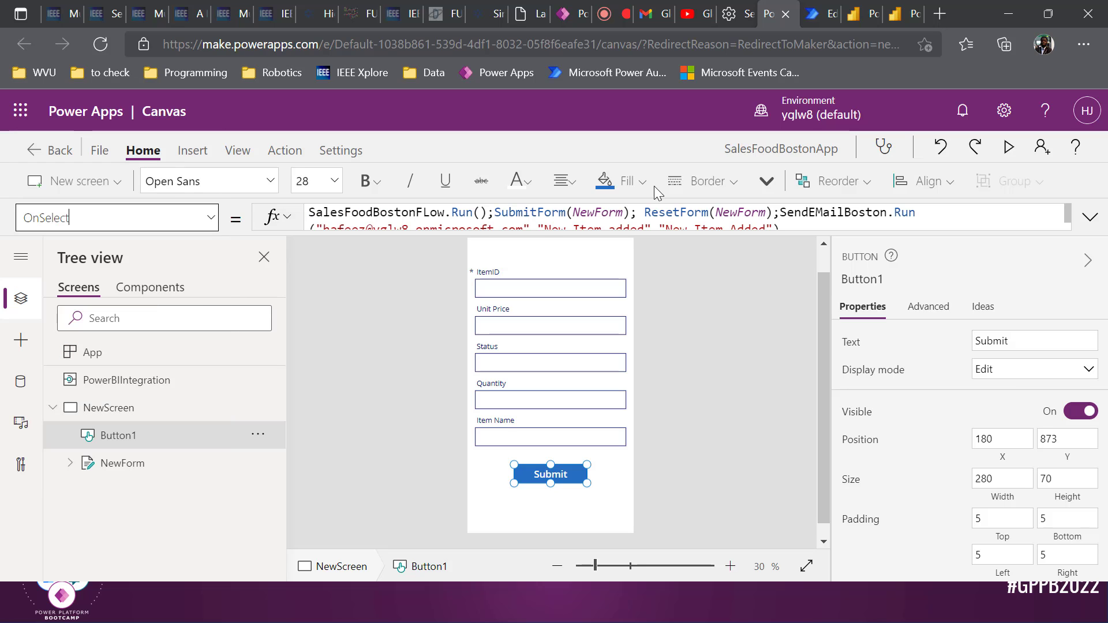
pyautogui.click(1090, 219)
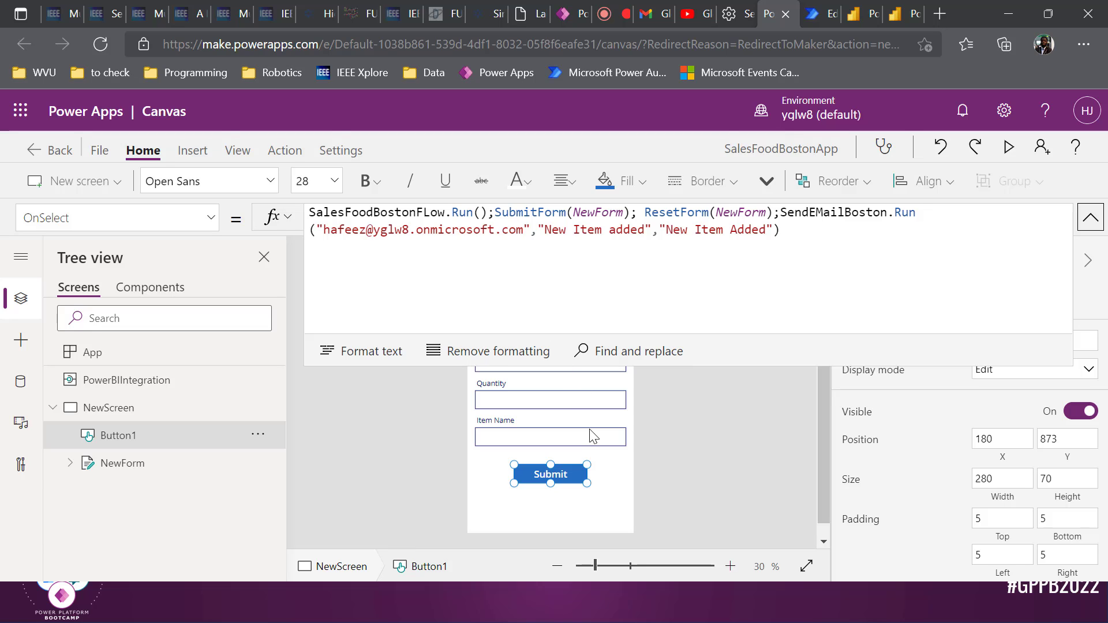
pyautogui.click(657, 440)
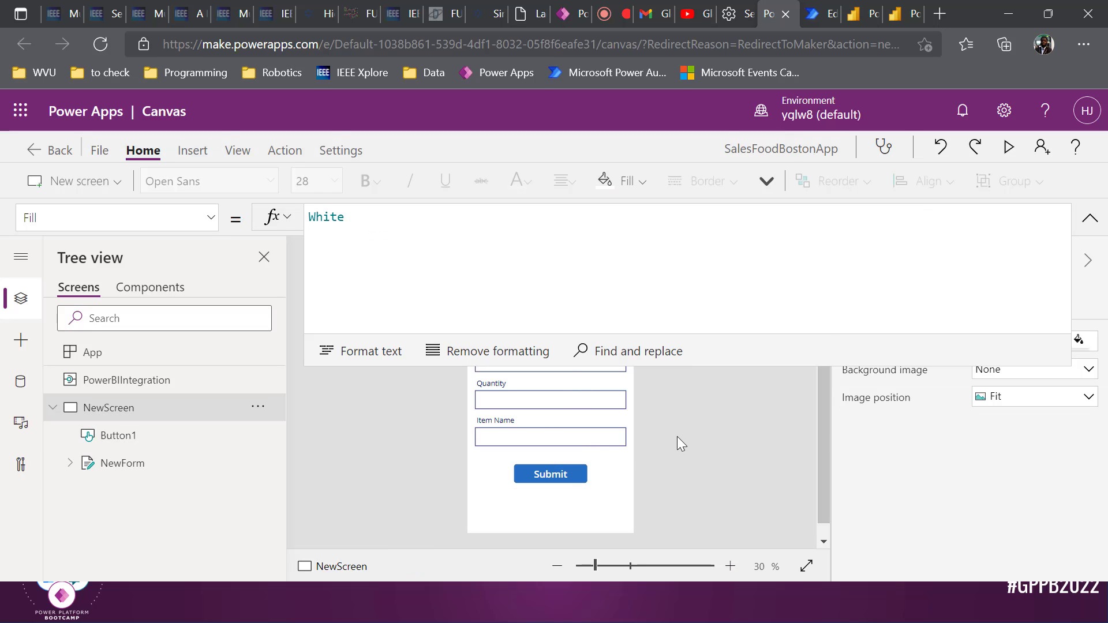
pyautogui.hotkey('ctrl', 's')
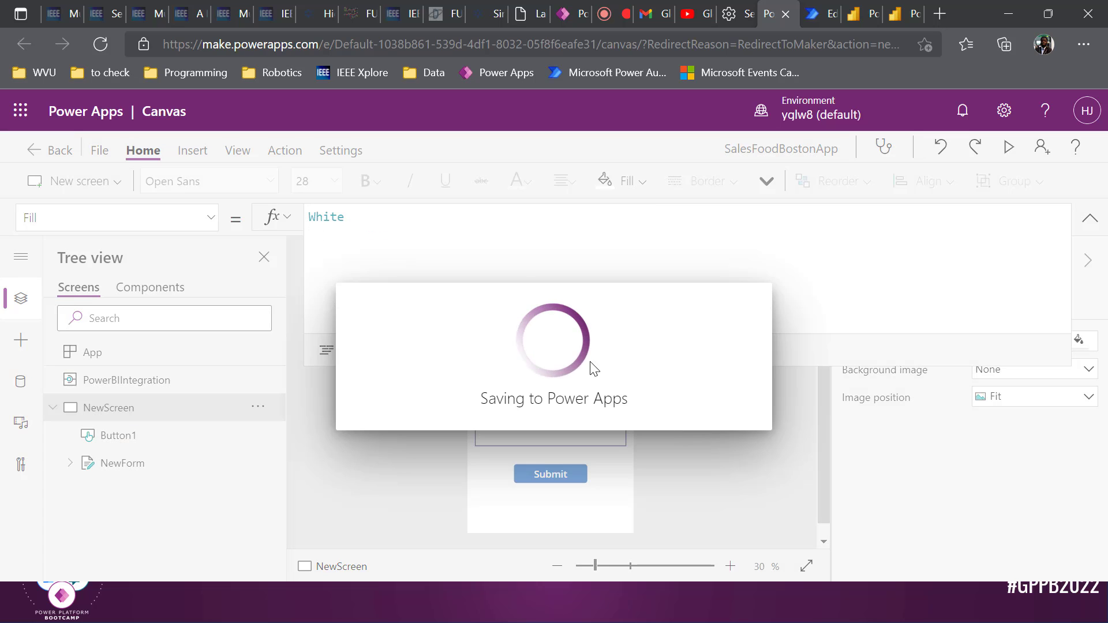
# Publish this version of SalesFoodBostonApp from the File page
pyautogui.click(101, 151)
pyautogui.click(242, 339)
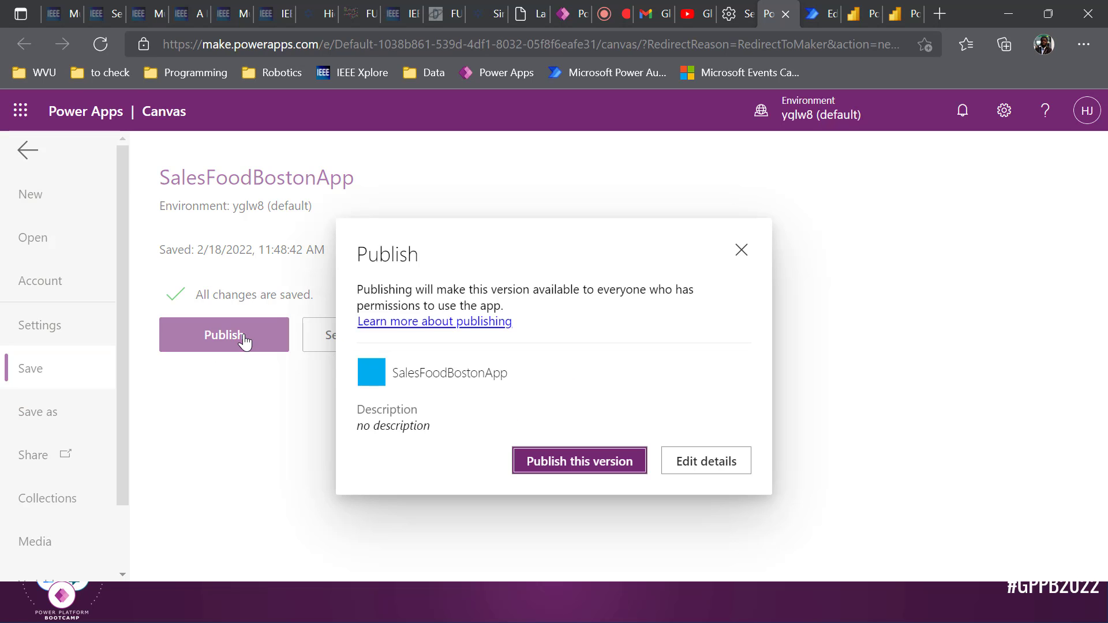
pyautogui.click(527, 454)
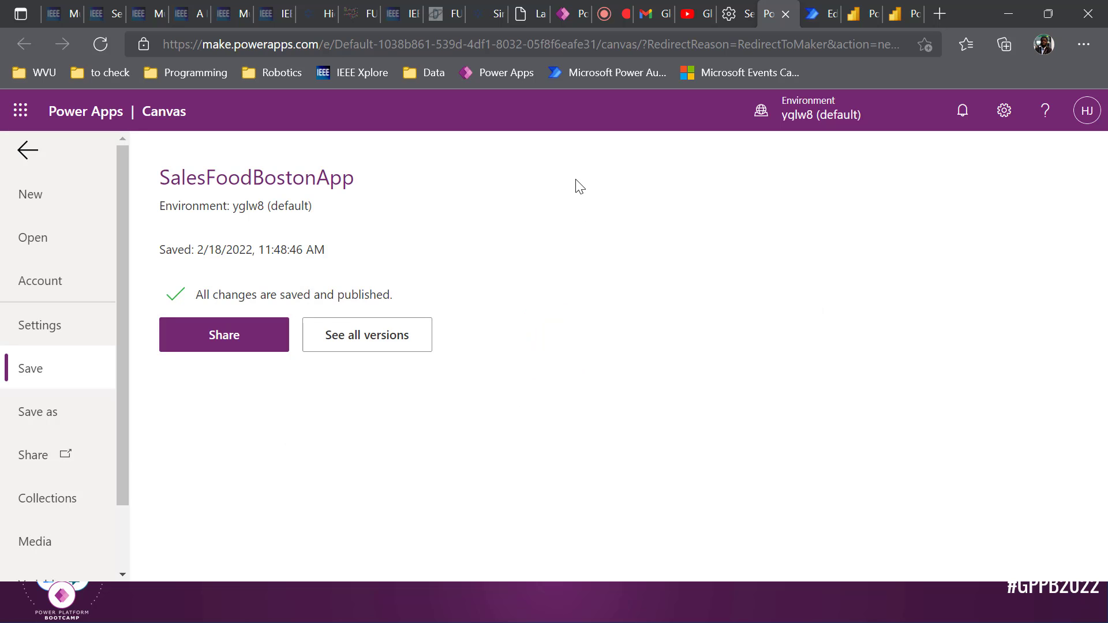
pyautogui.hotkey('alt', 'Tab')
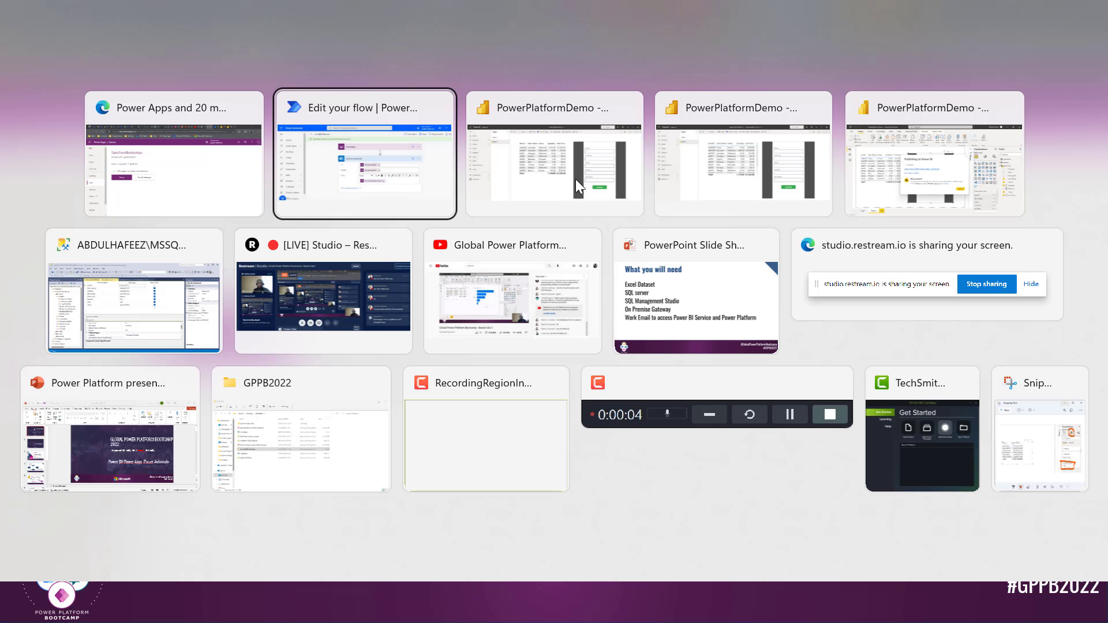
# In the PowerPlatformDemo report, go from Page 1 back to Page 2 to reload the embedded app
pyautogui.click(576, 179)
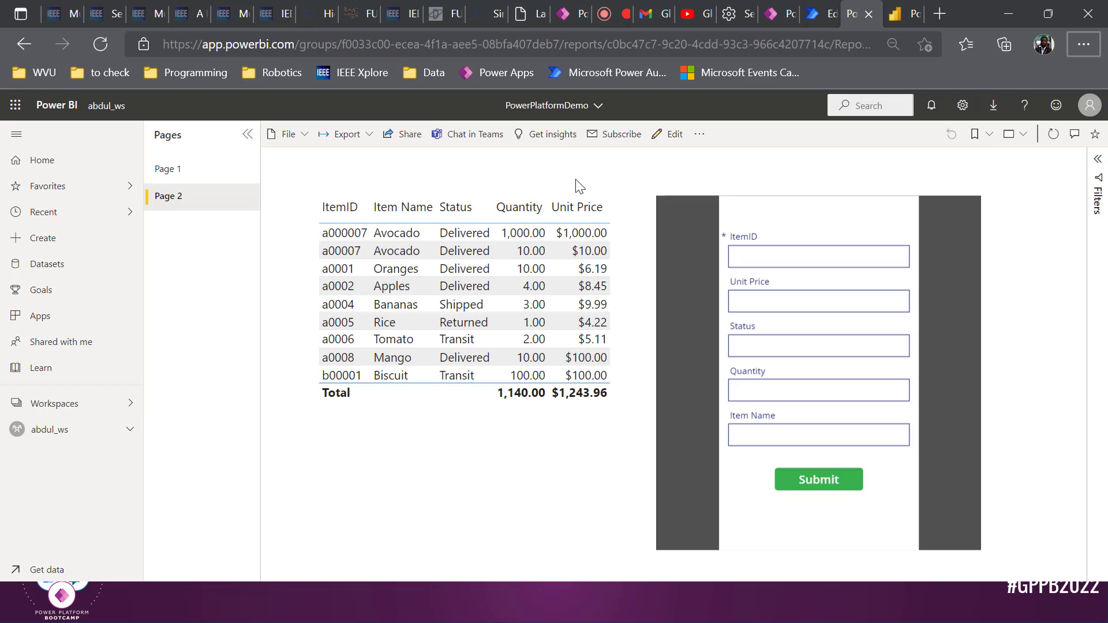
pyautogui.click(183, 171)
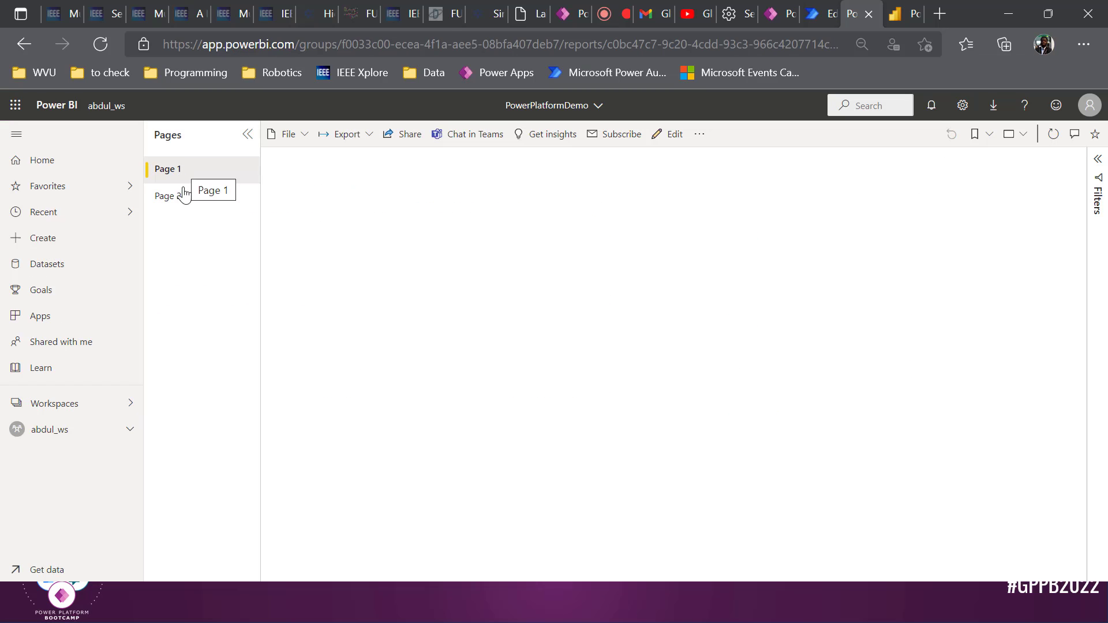
pyautogui.click(182, 199)
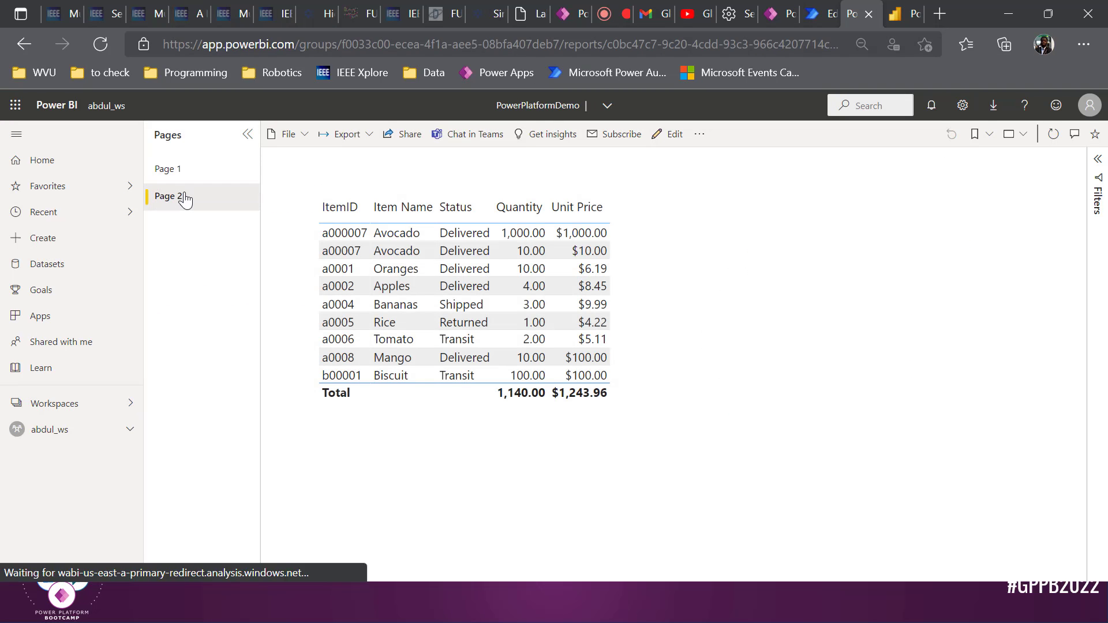
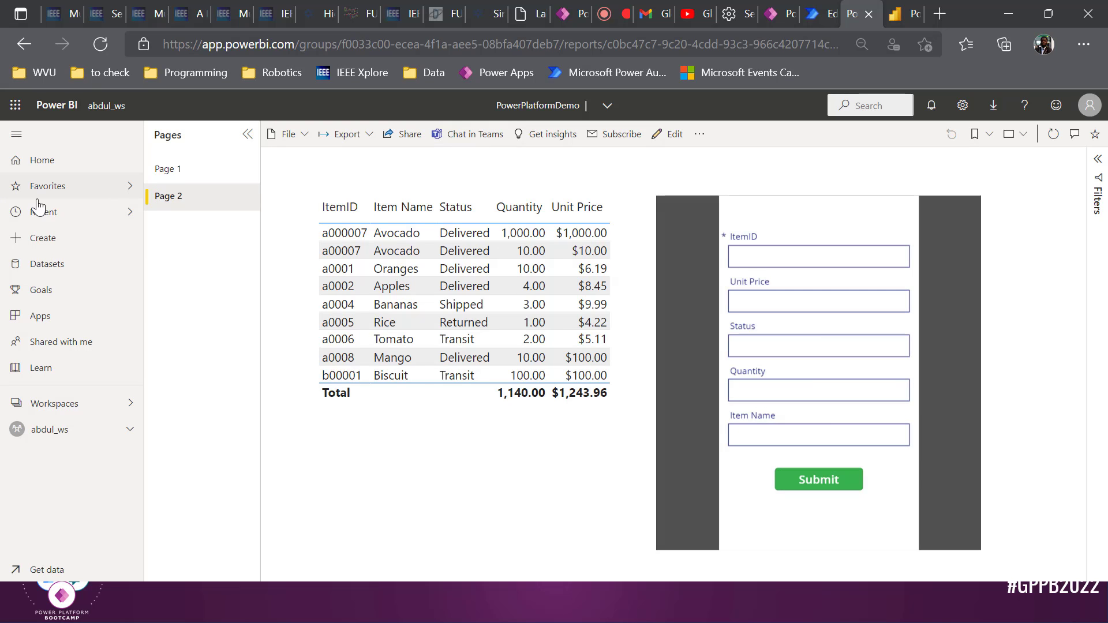
# Reload Page 2 of the report by going to Page 1 and back, focusing the ItemID field
pyautogui.click(168, 168)
pyautogui.click(171, 202)
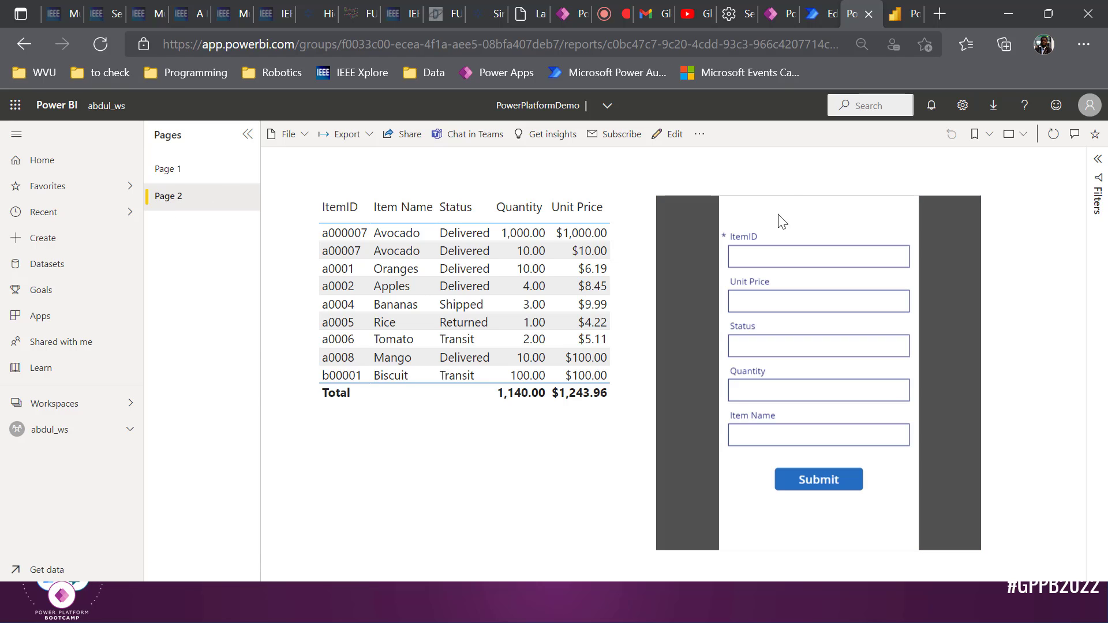
pyautogui.click(773, 252)
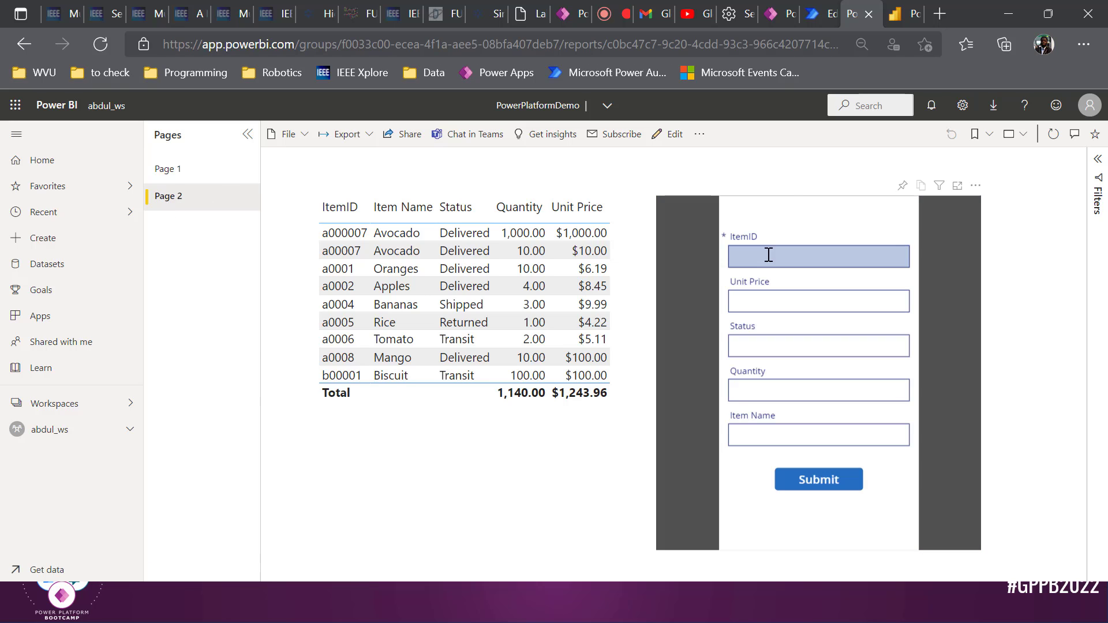
# Open Outlook mail in a new tab from the Microsoft 365 app launcher, then return to Power BI
pyautogui.click(826, 13)
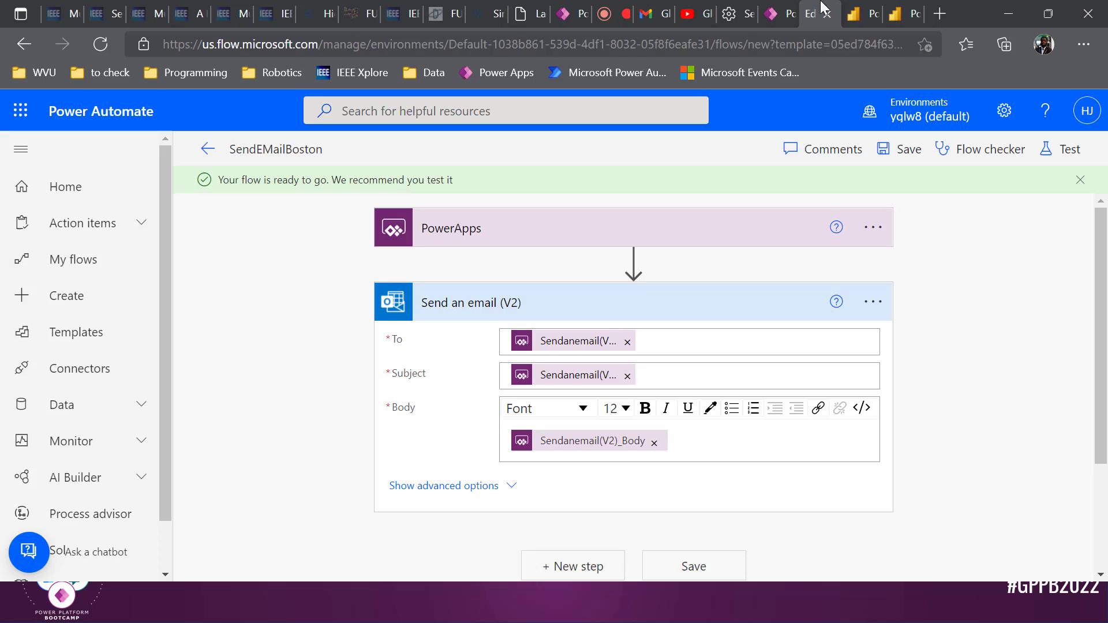
pyautogui.click(22, 111)
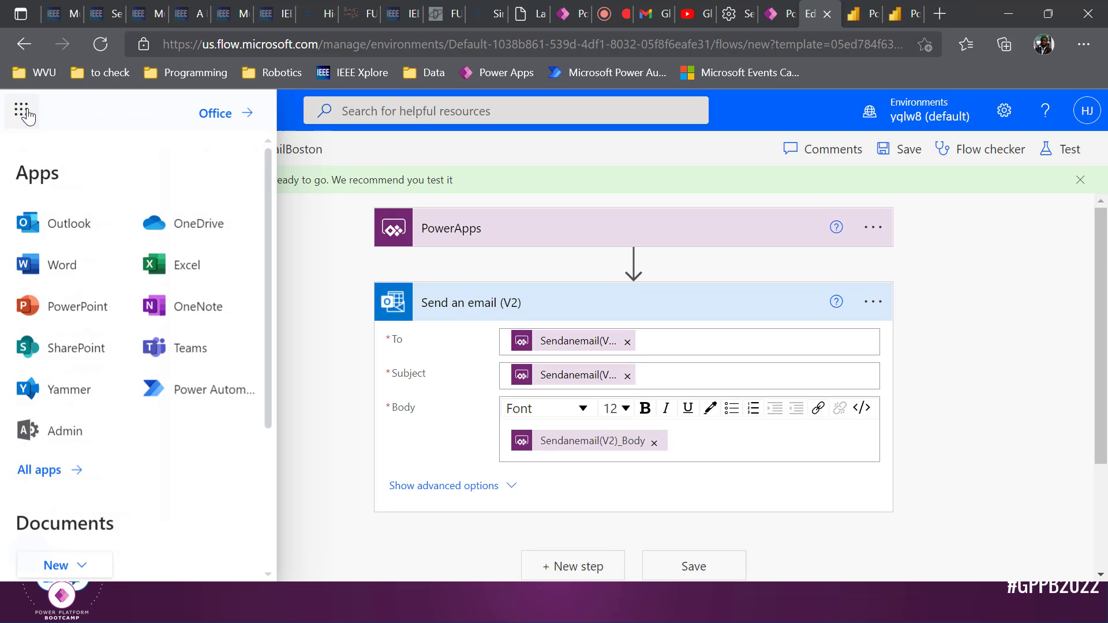
pyautogui.click(70, 223)
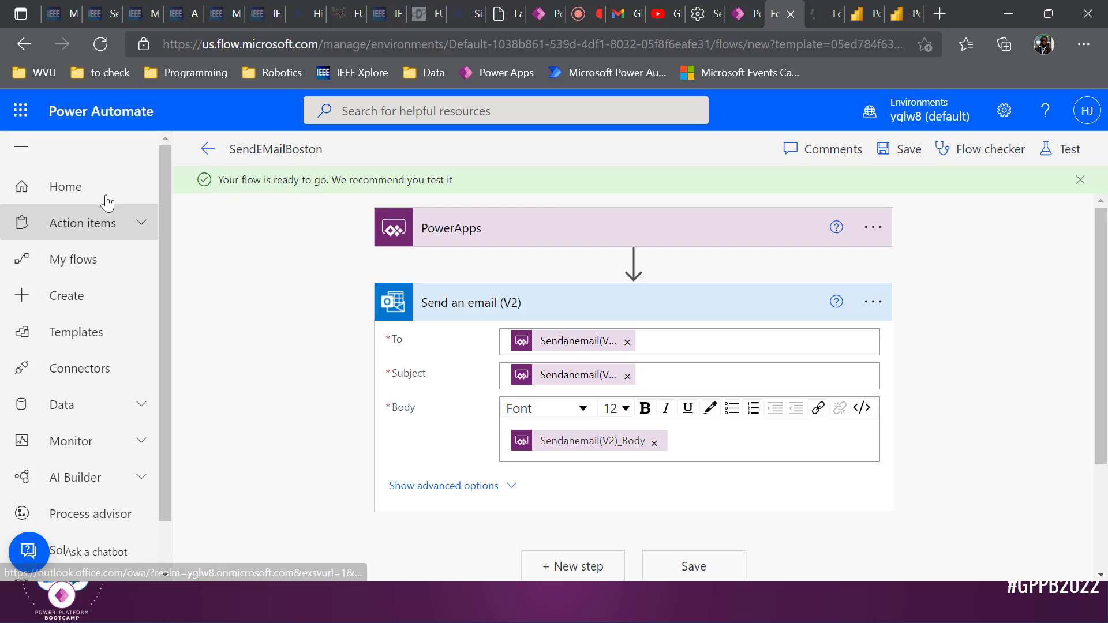
pyautogui.click(753, 8)
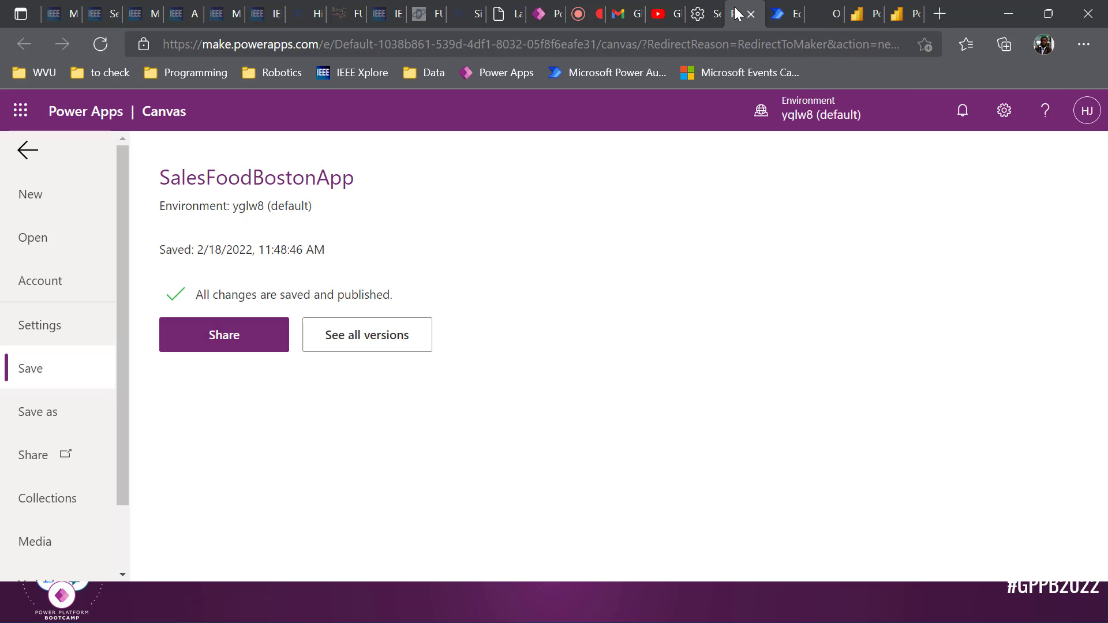
pyautogui.click(874, 7)
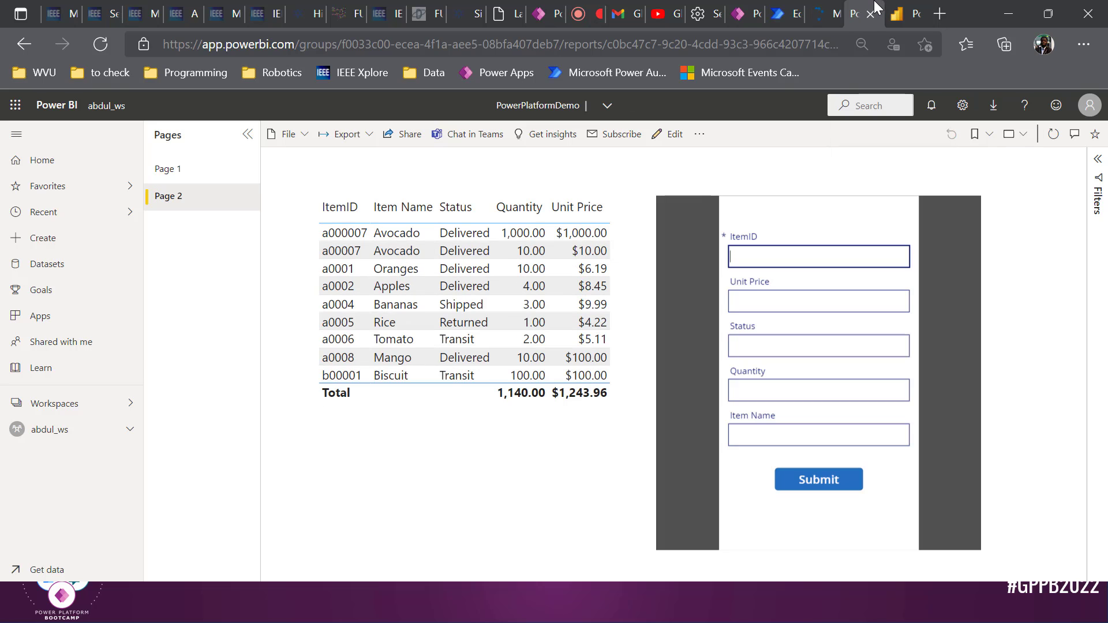
# In the embedded form, enter unit price 100 and status Ordered
pyautogui.click(832, 254)
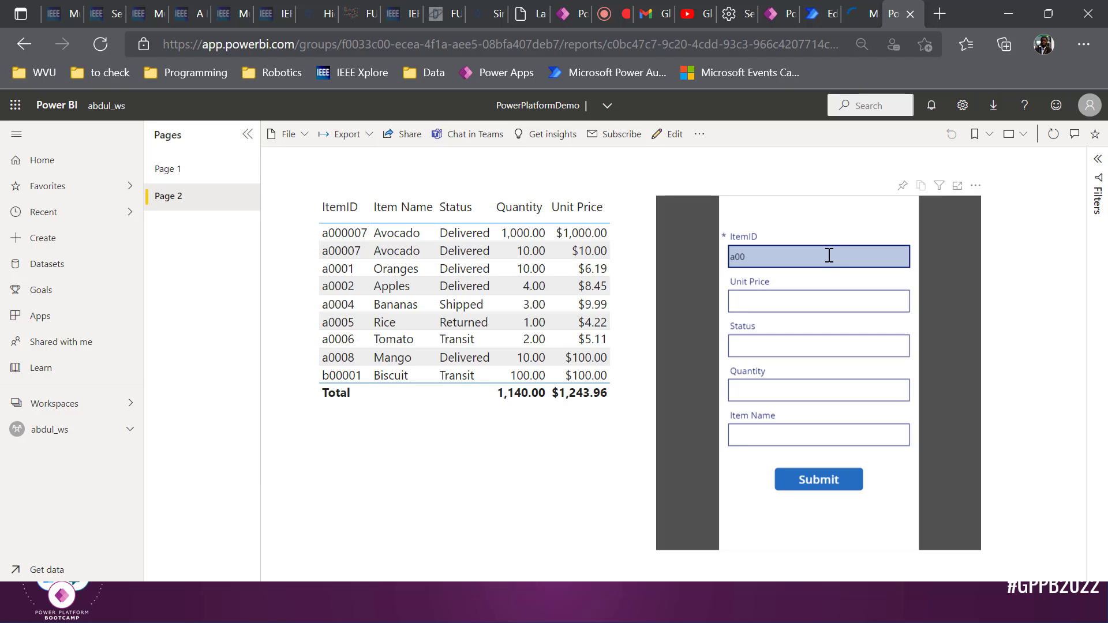
pyautogui.press('Tab')
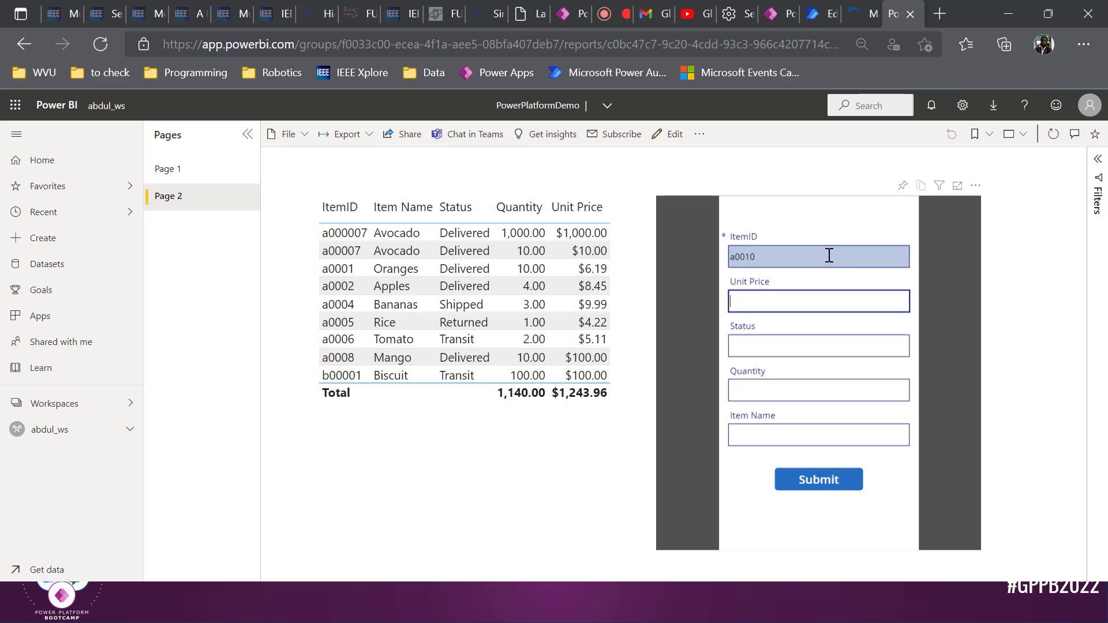
pyautogui.write('100')
pyautogui.press('Tab')
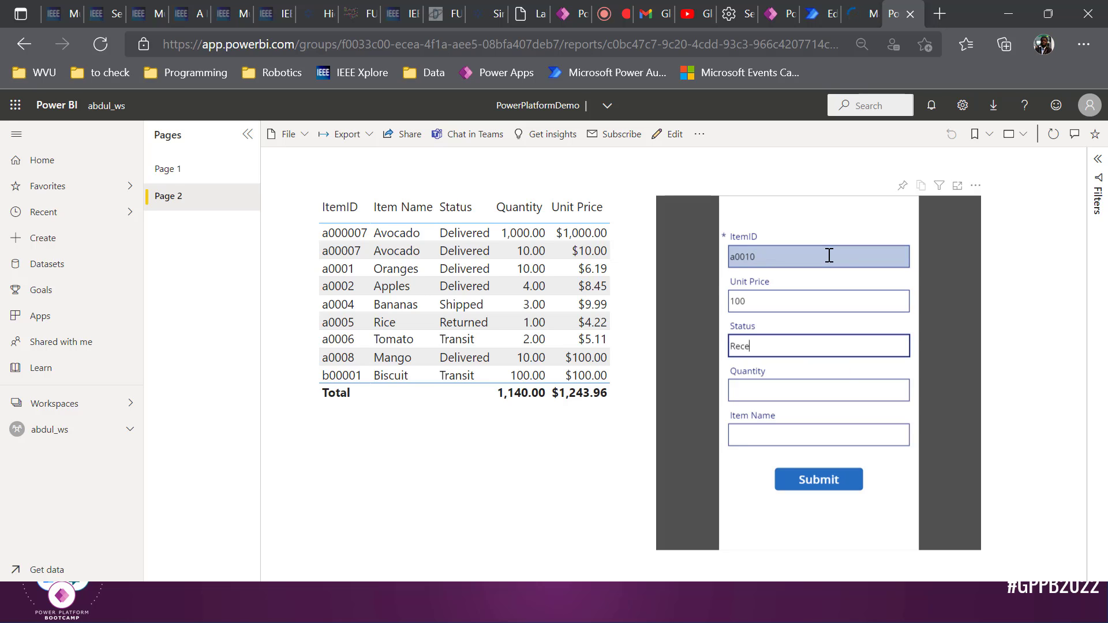
pyautogui.write('Rece')
pyautogui.press('BackSpace')
pyautogui.press('BackSpace')
pyautogui.press('BackSpace')
pyautogui.press('BackSpace')
pyautogui.write('Ordered')
# Enter quantity 100 and item name Pear, then reload the report to fetch fresh data
pyautogui.press('Tab')
pyautogui.write('100')
pyautogui.press('Tab')
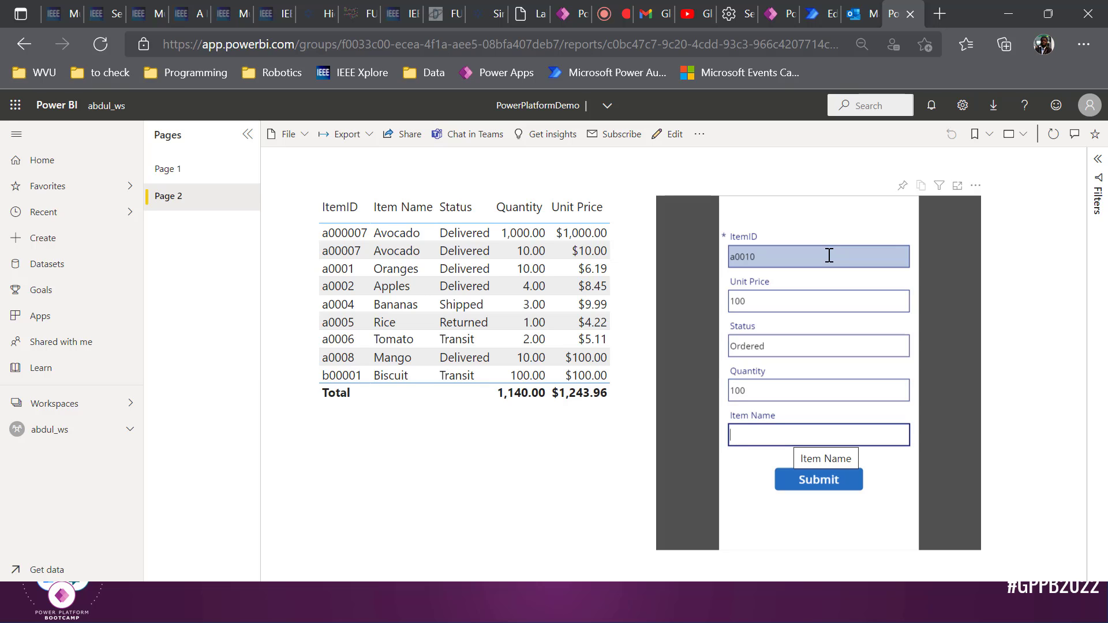
pyautogui.write('Pe')
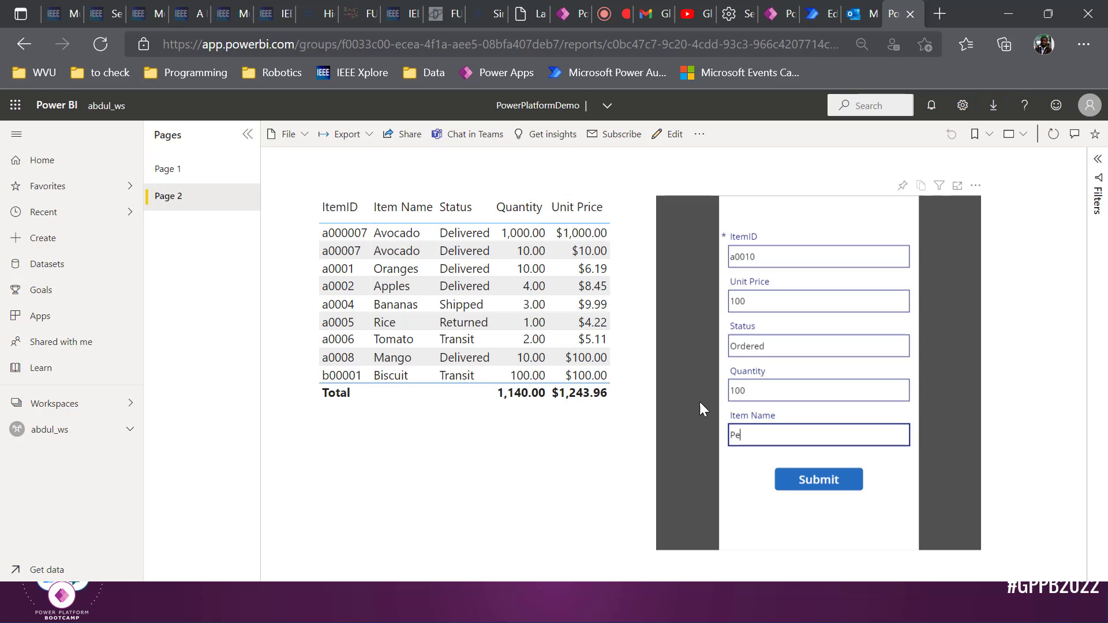
pyautogui.write('ar')
pyautogui.click(106, 54)
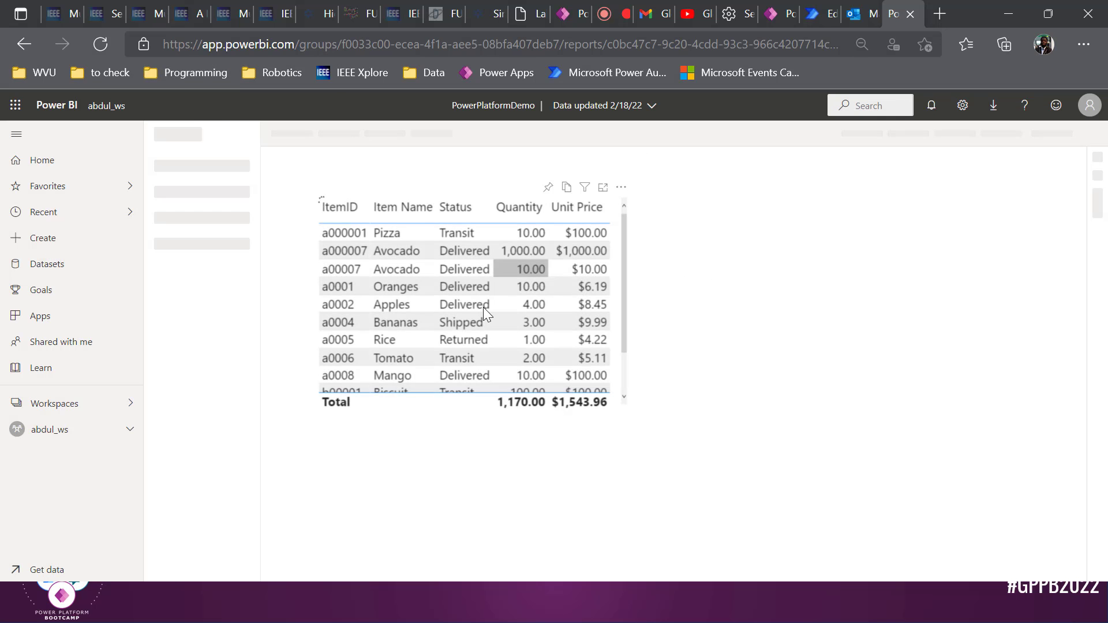
# Submit a Plantain item (a000010, Delivered, quantity 100, price 100) and check the table
pyautogui.scroll(-1, 589, 301)
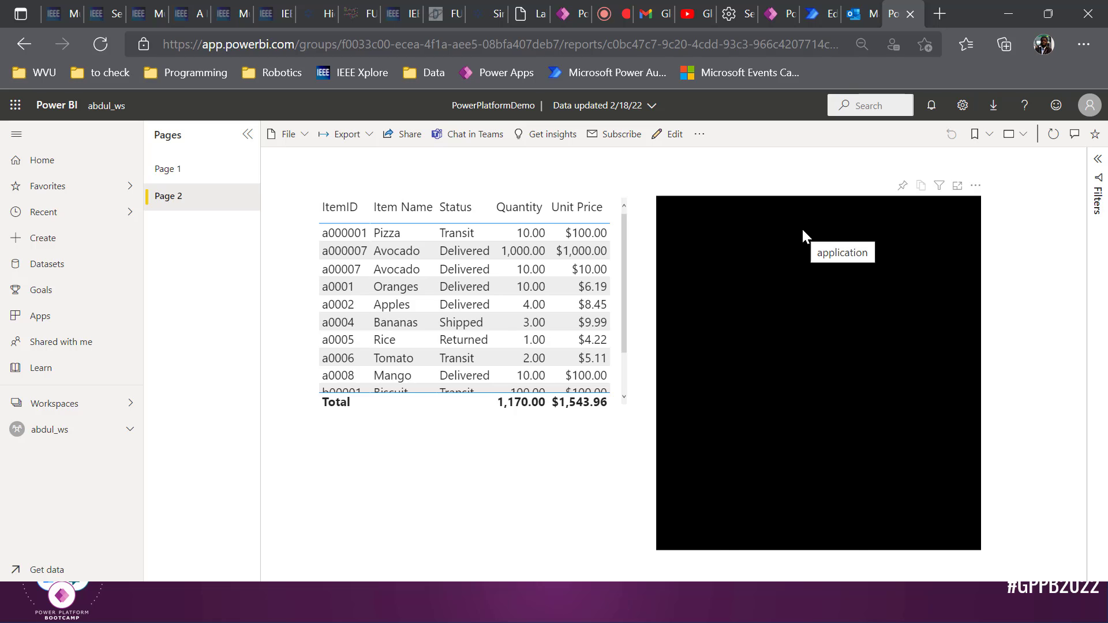
pyautogui.click(800, 254)
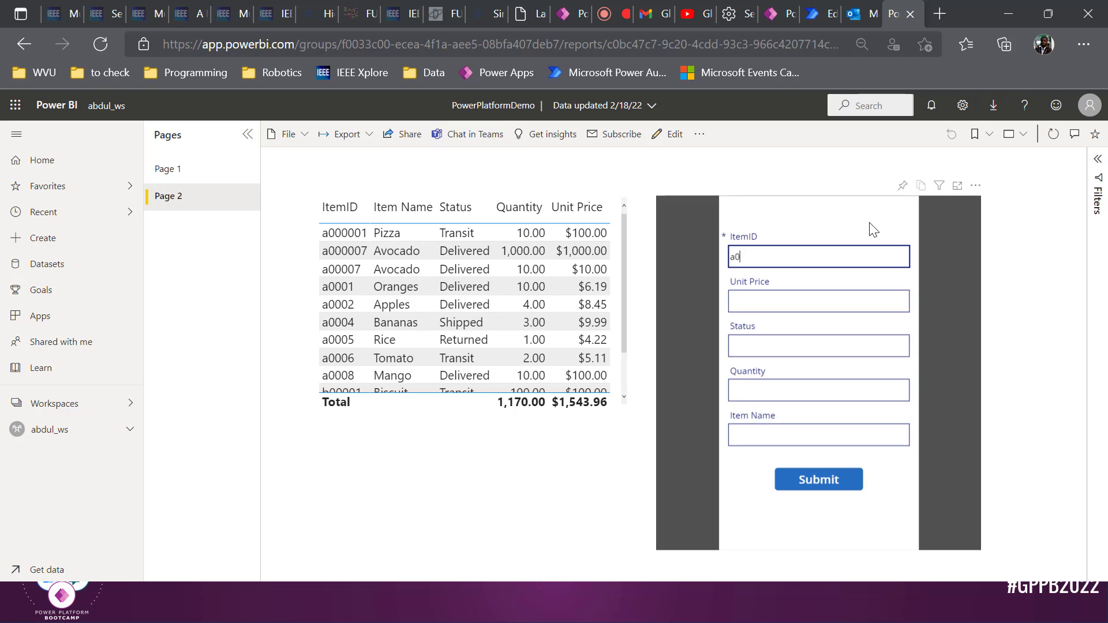
pyautogui.press('Tab')
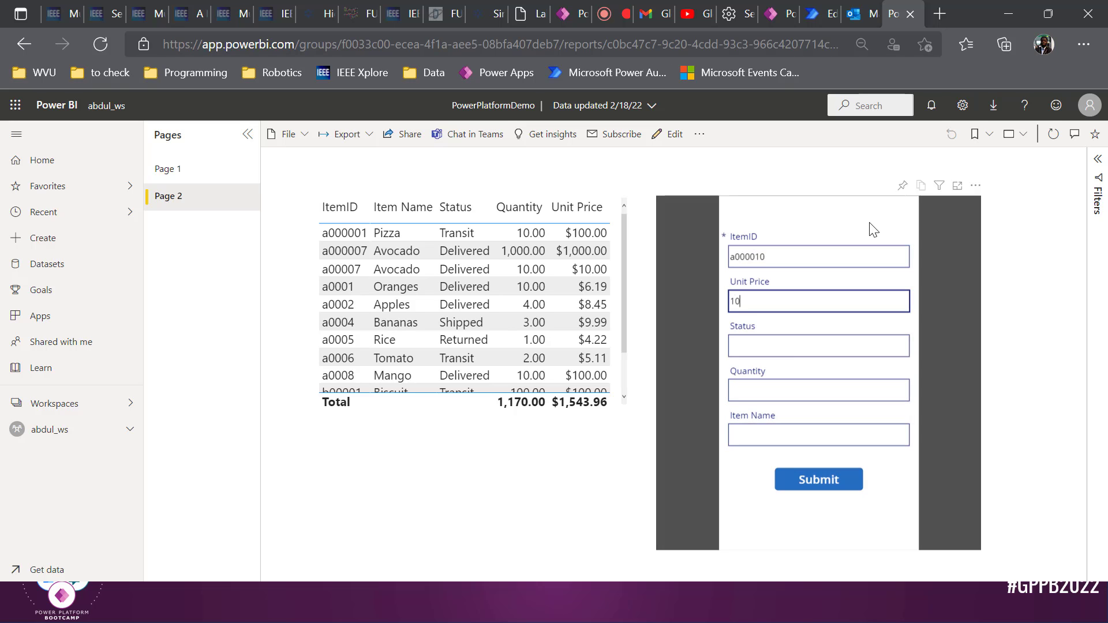
pyautogui.press('Tab')
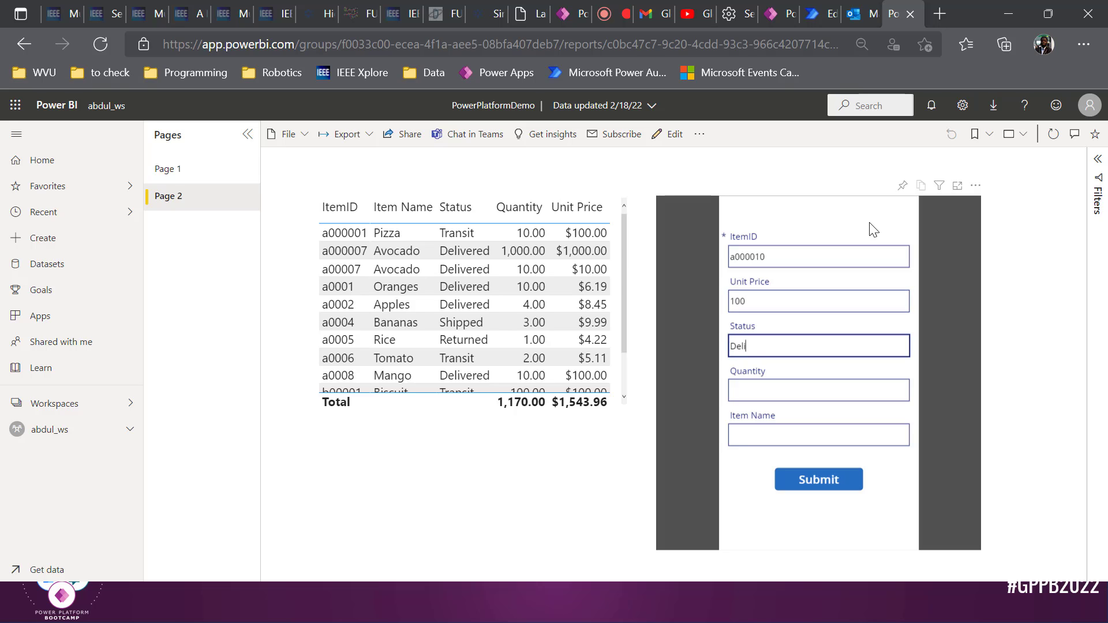
pyautogui.press('Tab')
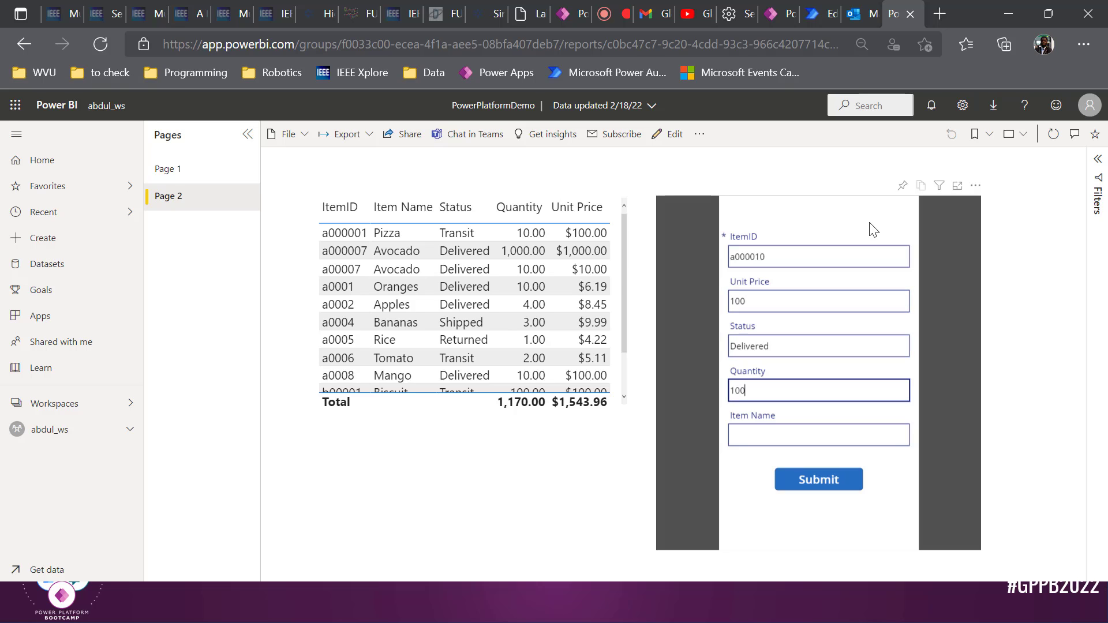
pyautogui.press('Tab')
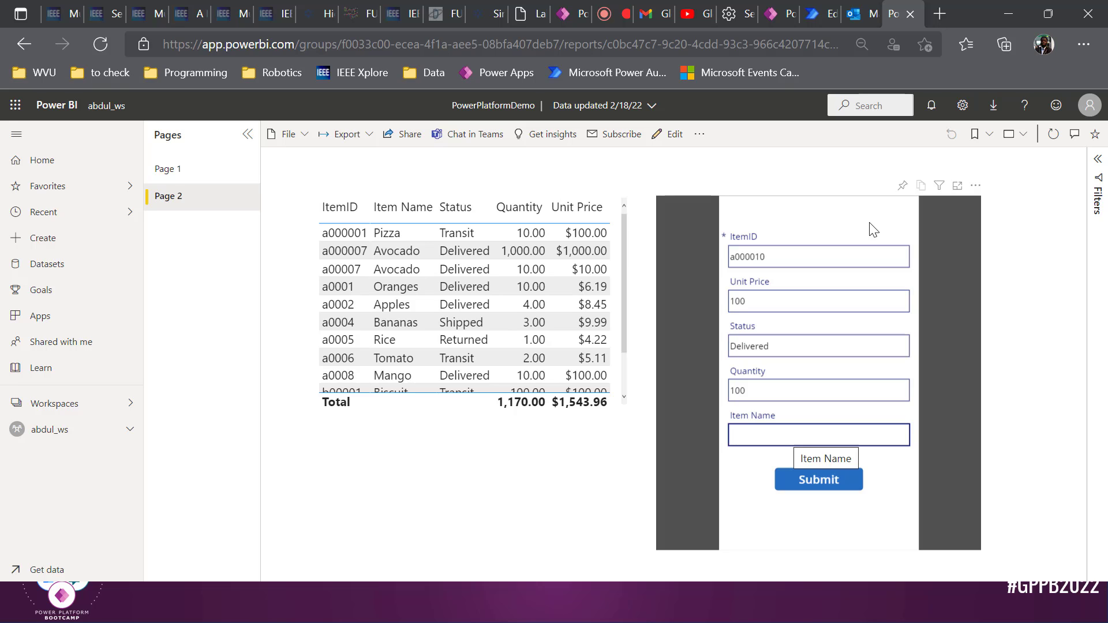
pyautogui.write('Plan')
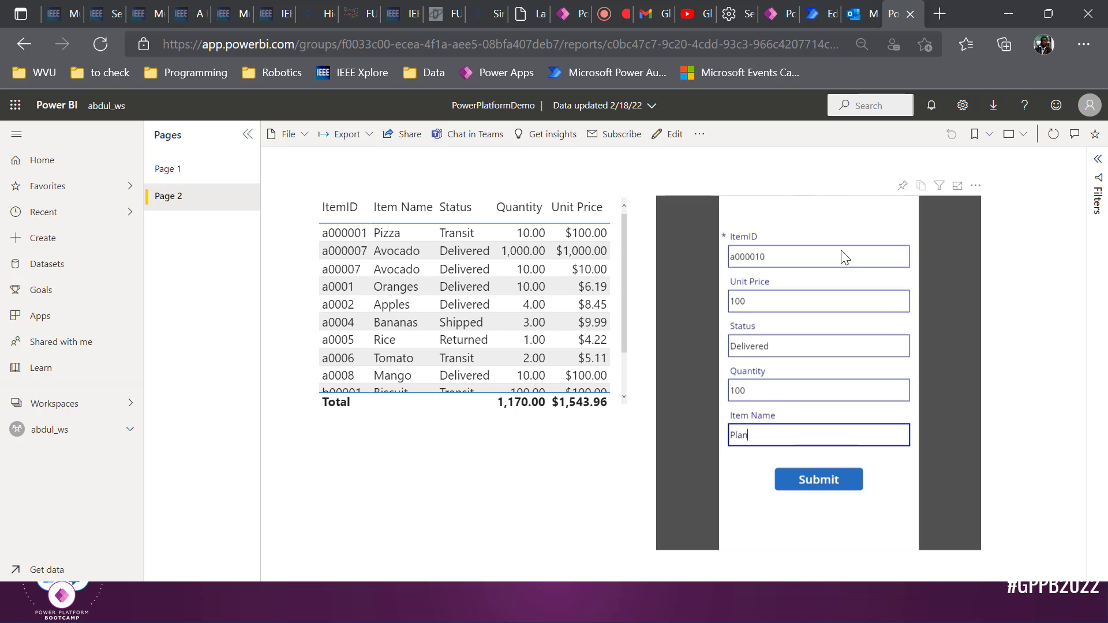
pyautogui.write('tain')
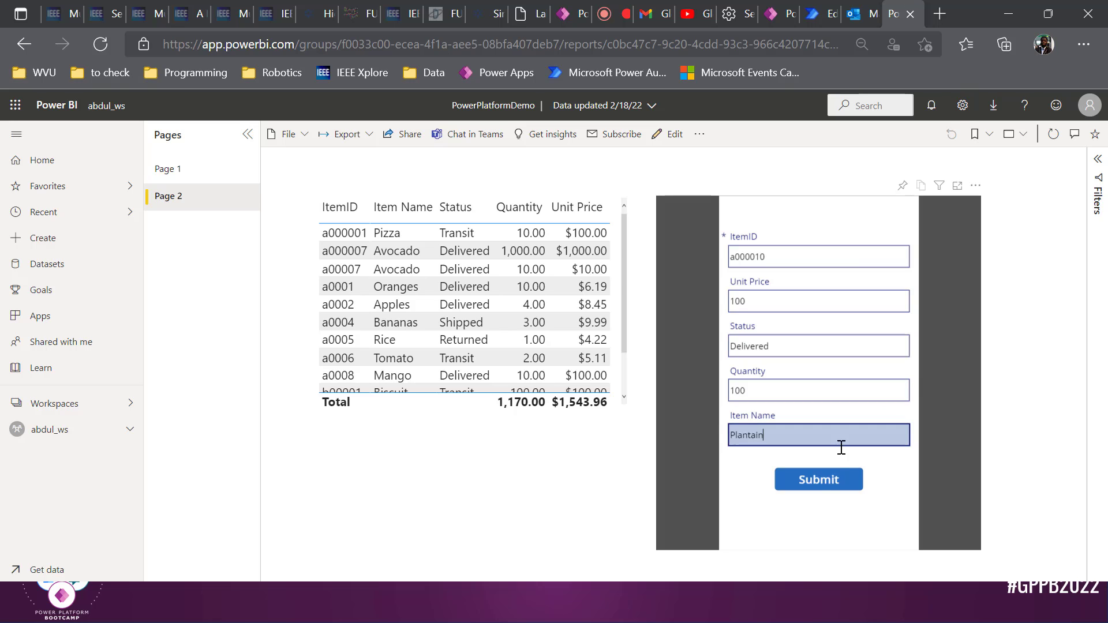
pyautogui.click(808, 480)
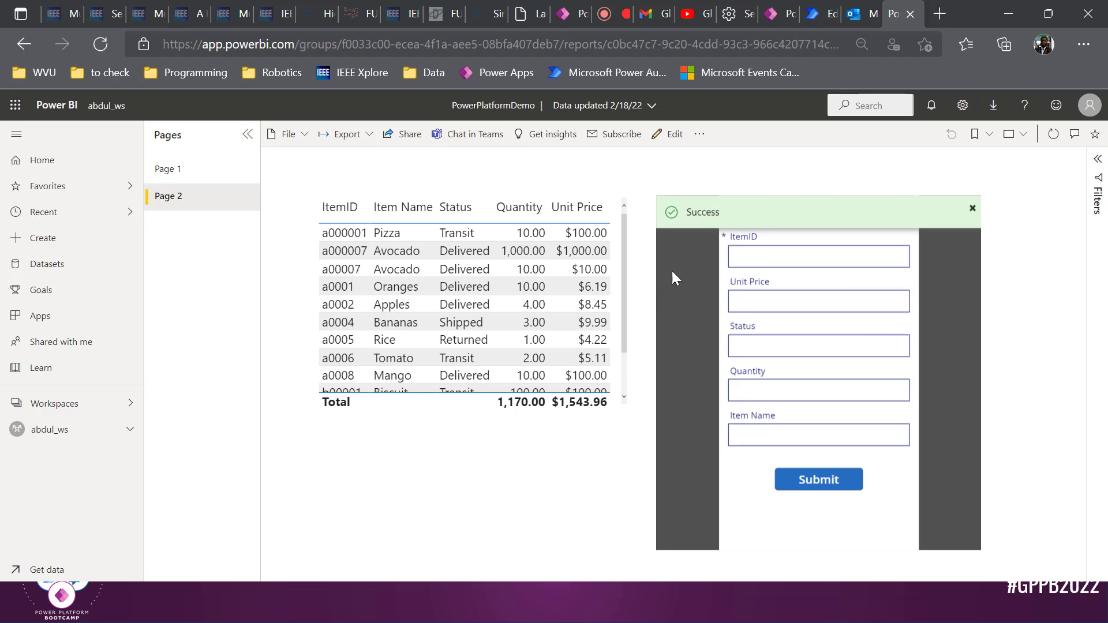
pyautogui.scroll(-2, 598, 307)
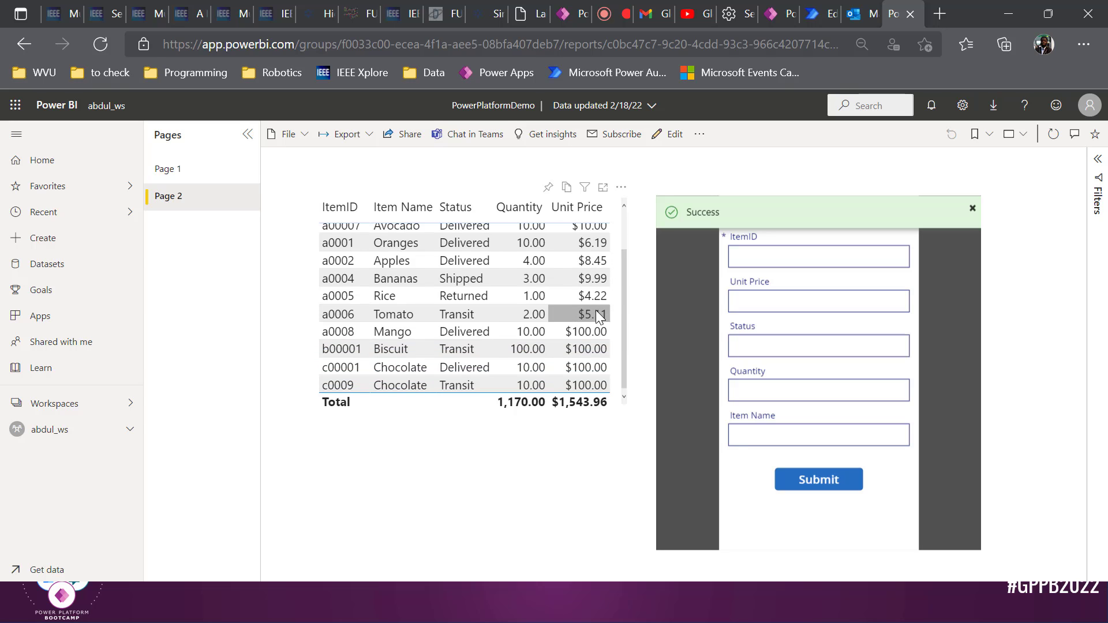
pyautogui.scroll(2, 594, 300)
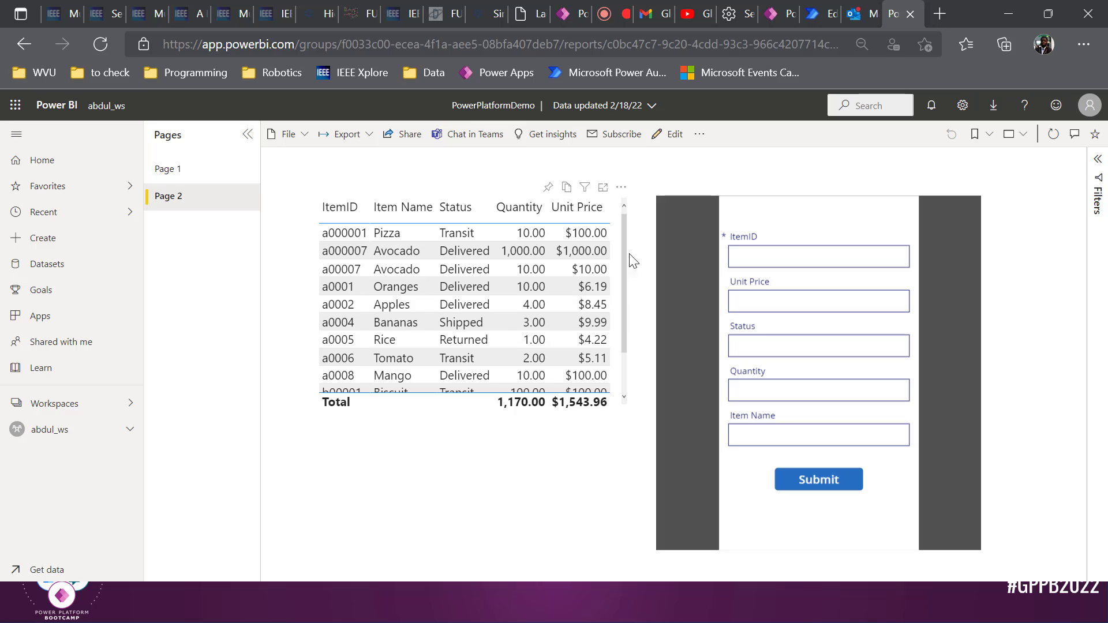
# Read the 'New Item added' confirmation email in Outlook, then return to the Power Apps editor
pyautogui.click(853, 12)
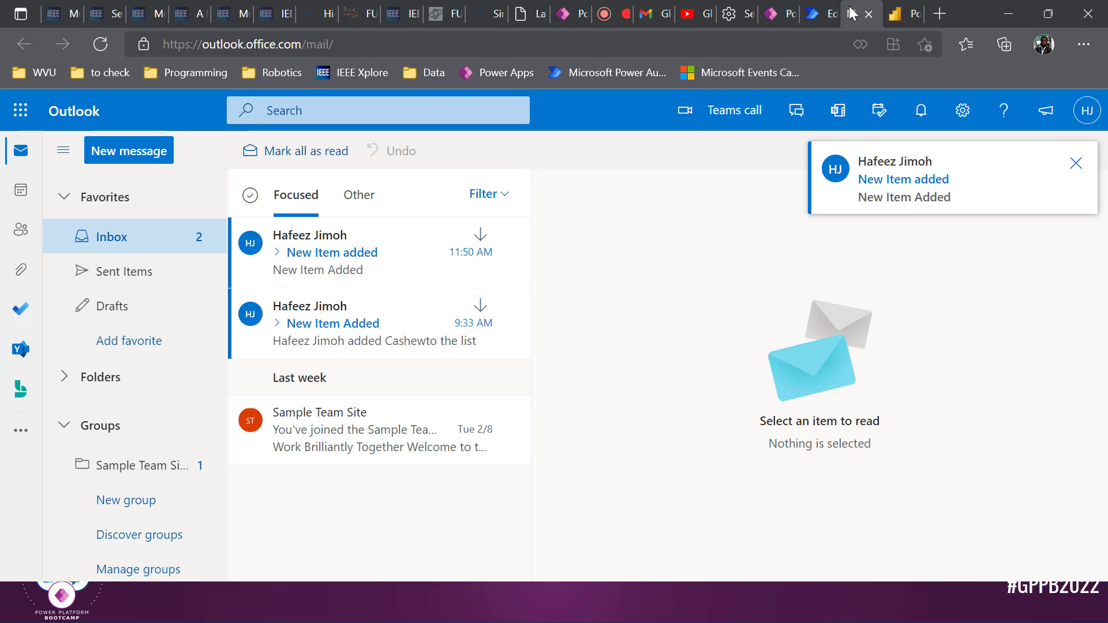
pyautogui.click(375, 255)
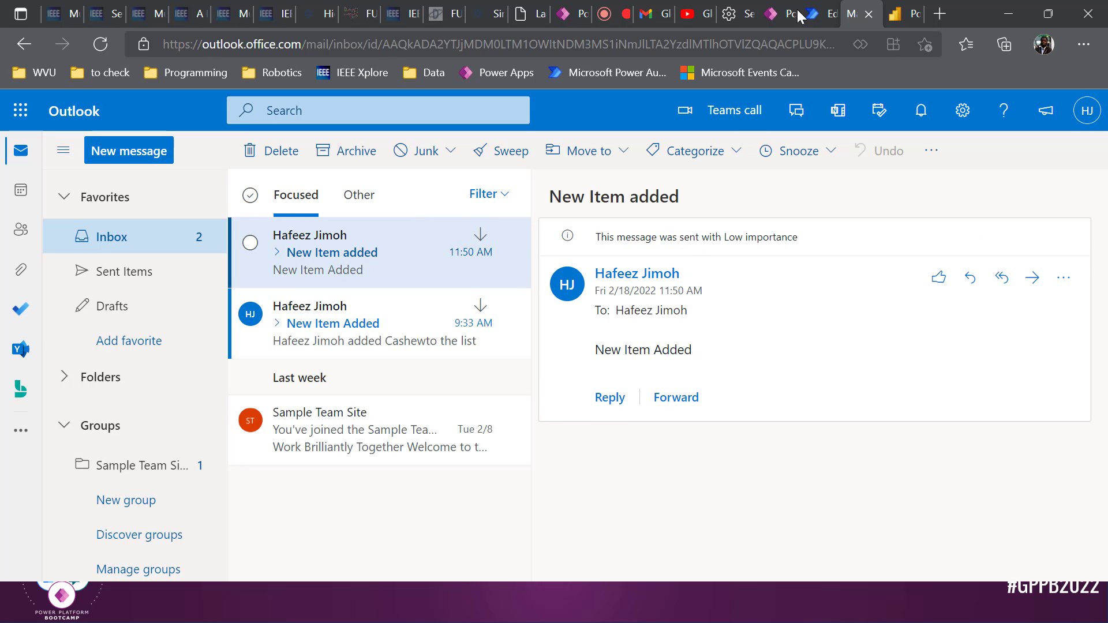
pyautogui.click(780, 12)
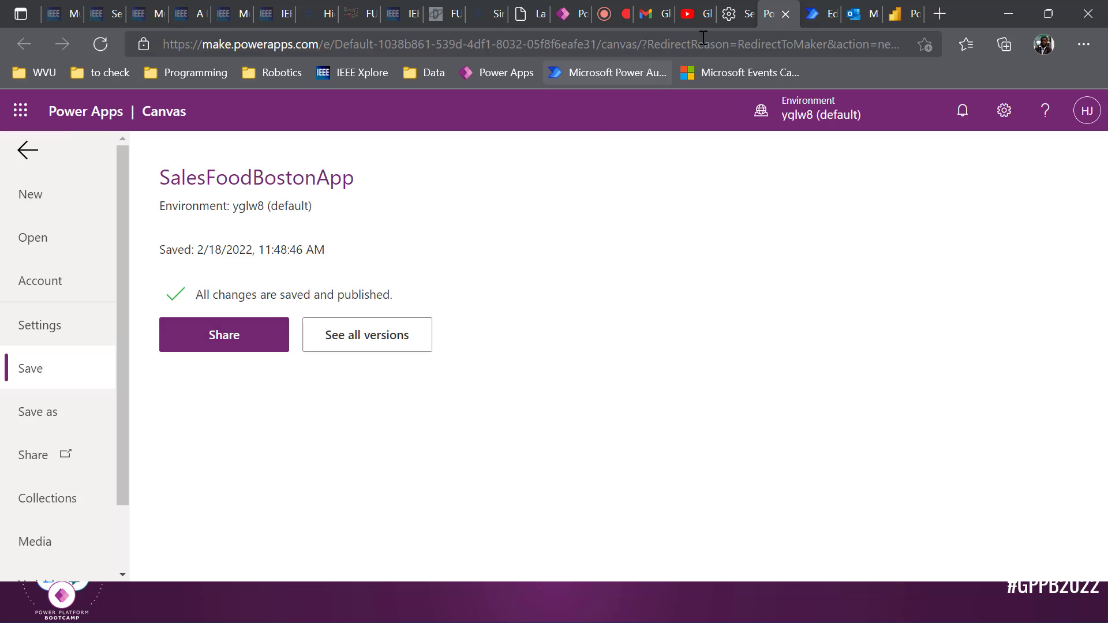
pyautogui.click(27, 151)
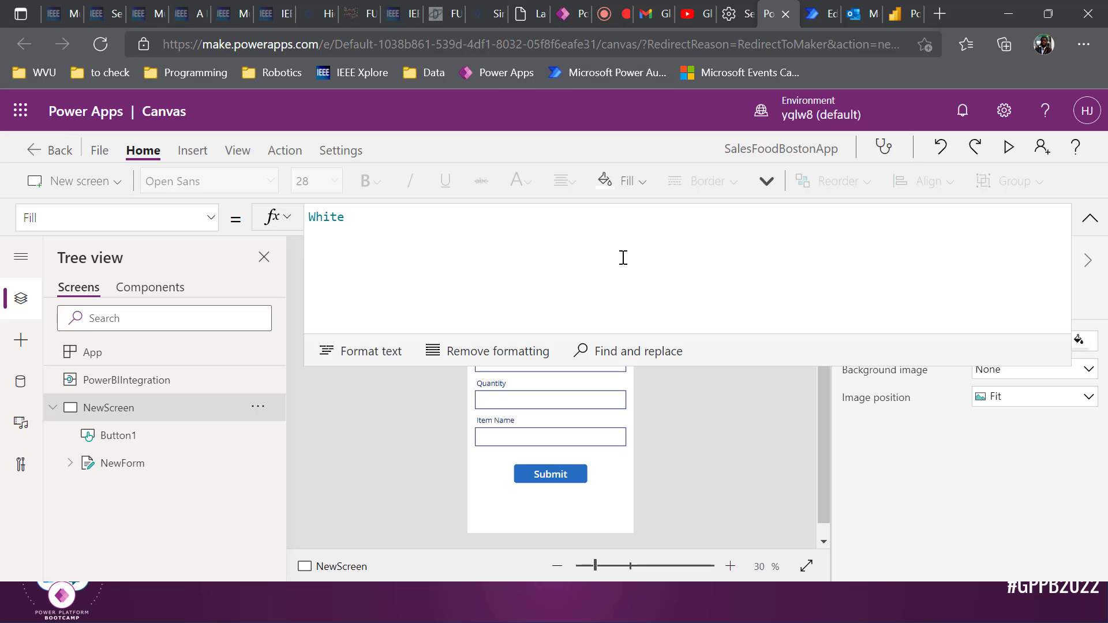
# Glance at the Power BI report and the email flow, ending in the Power Apps canvas editor
pyautogui.click(893, 13)
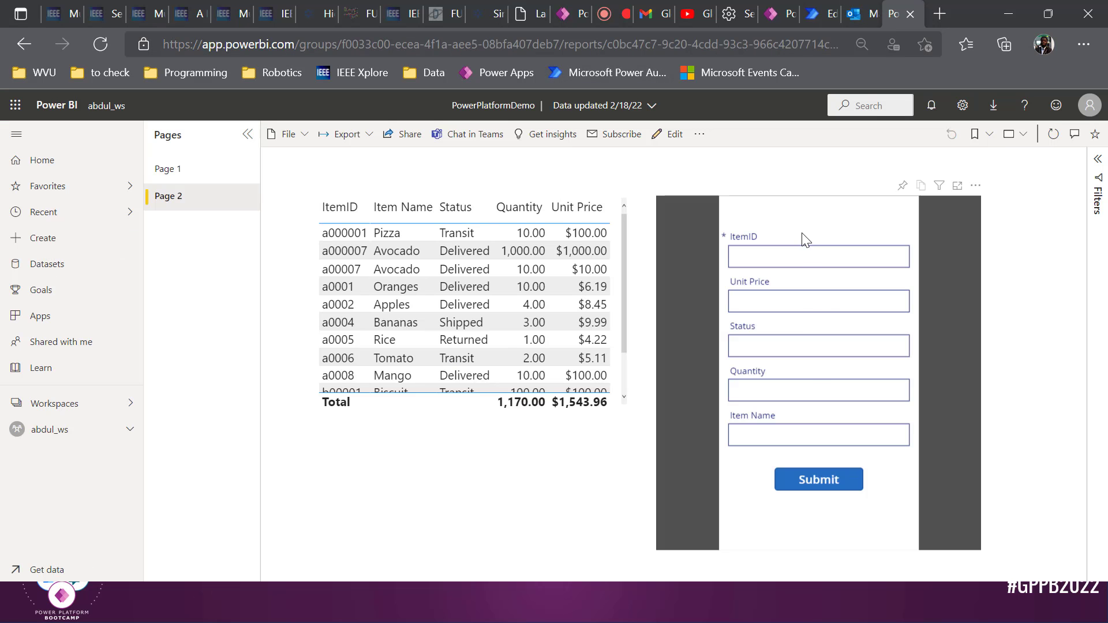
pyautogui.scroll(-2, 586, 293)
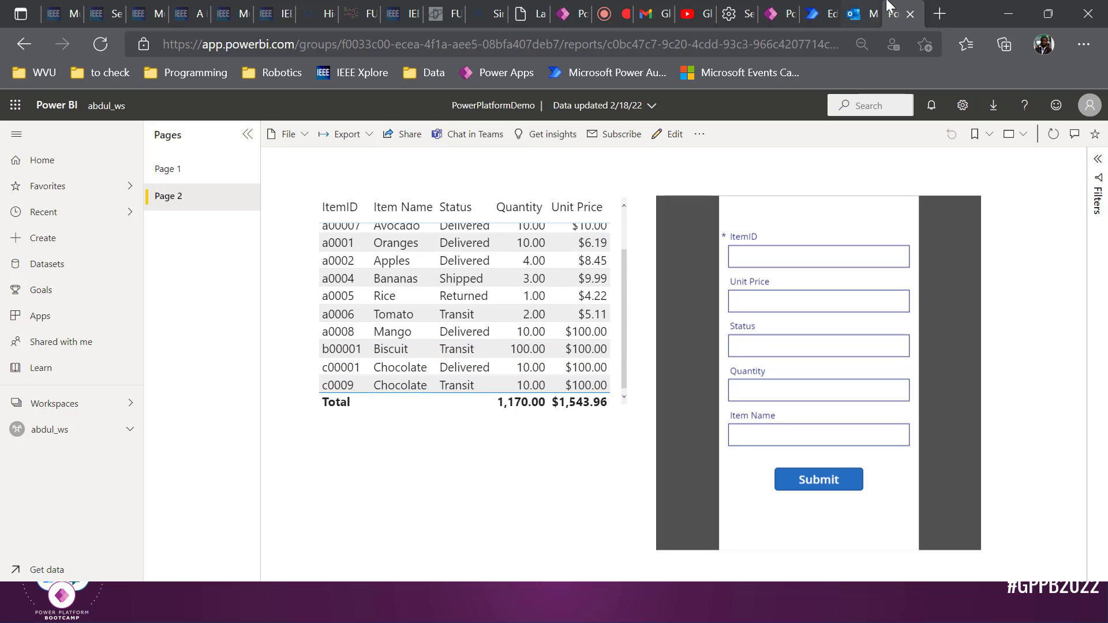
pyautogui.click(817, 8)
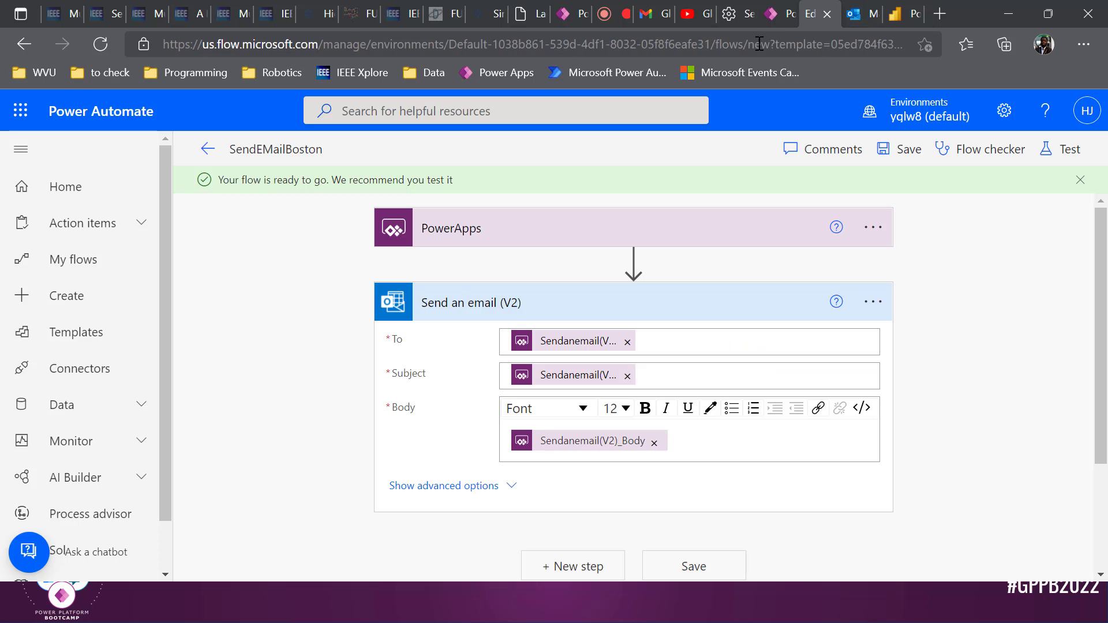
pyautogui.click(775, 8)
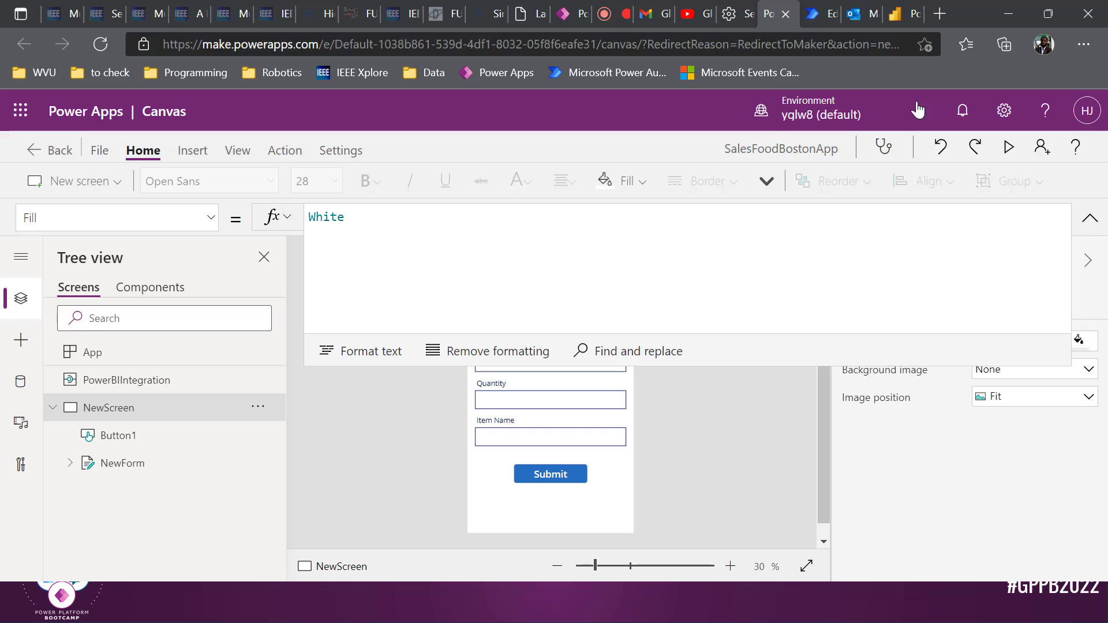
# Select the Submit button and expand its OnSelect formula for editing
pyautogui.click(1089, 217)
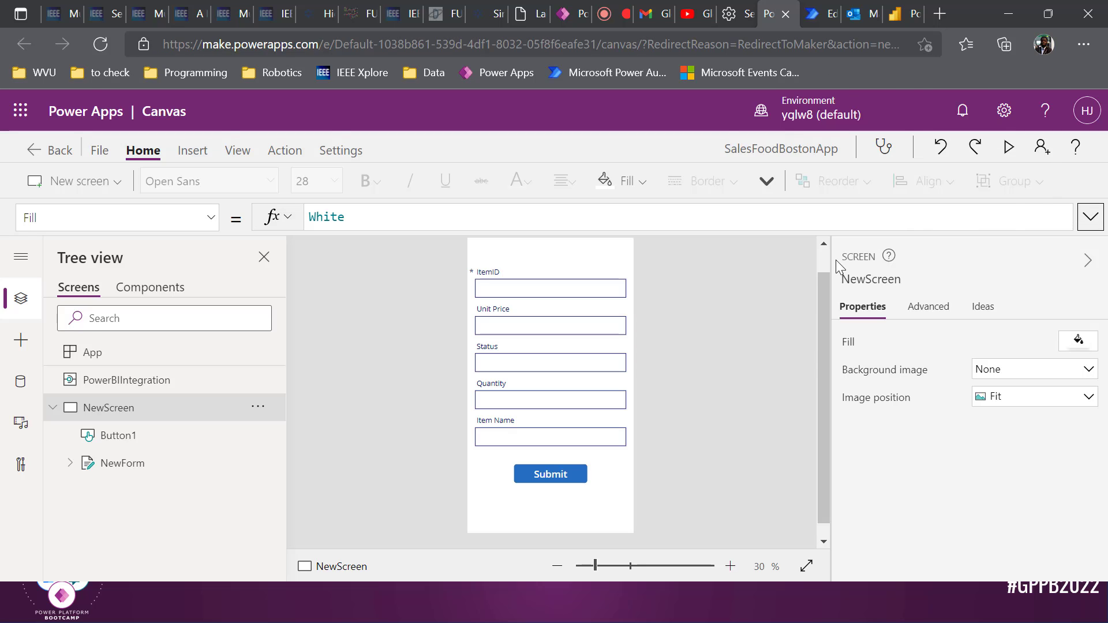
pyautogui.click(562, 470)
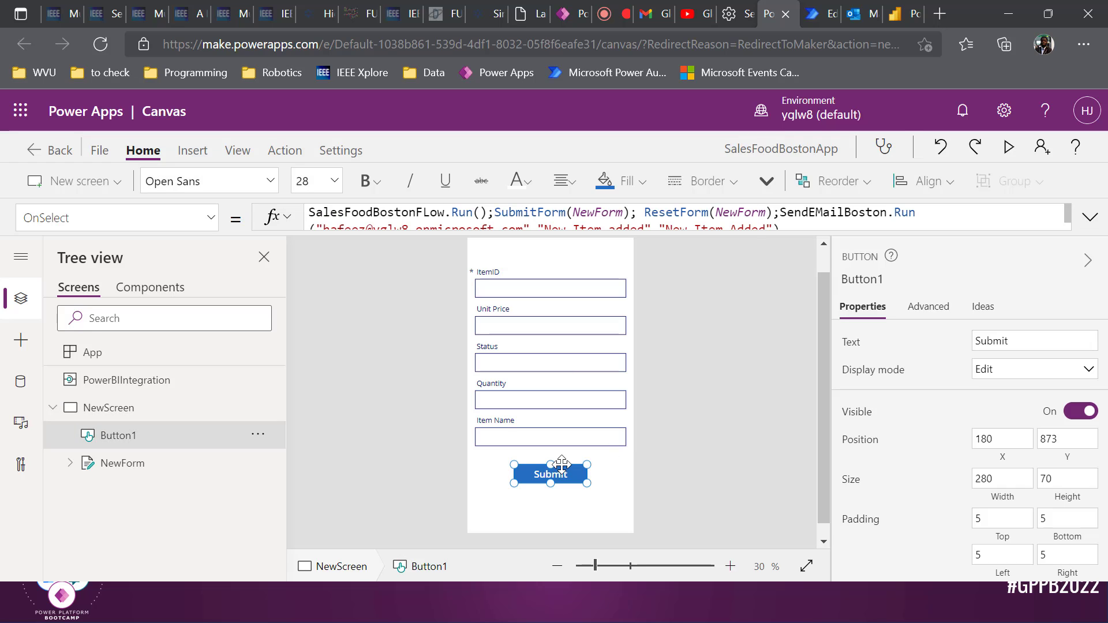
pyautogui.click(1090, 214)
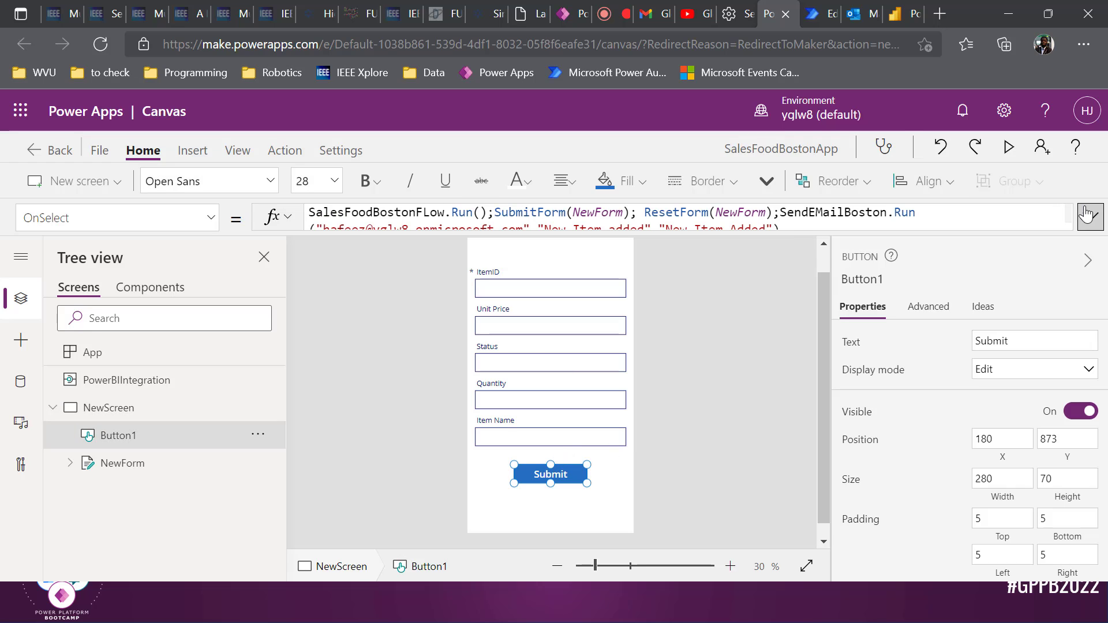
pyautogui.click(773, 231)
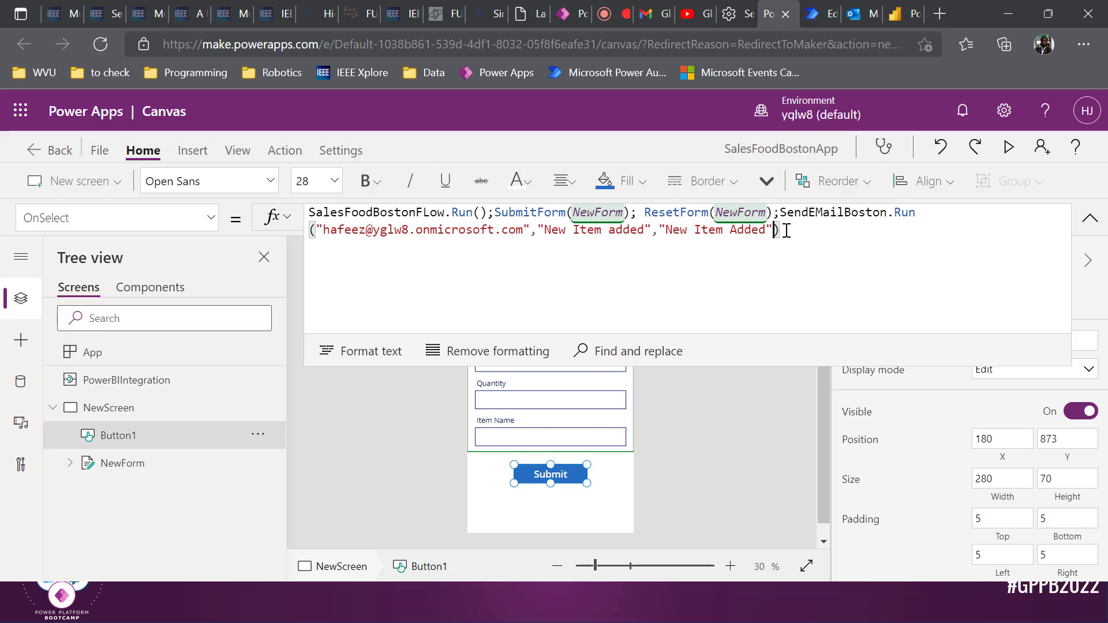
# Change the email body argument to User().FullName & "added " itemname
pyautogui.press('BackSpace')
pyautogui.press('BackSpace')
pyautogui.press('BackSpace')
pyautogui.press('BackSpace')
pyautogui.press('BackSpace')
pyautogui.press('BackSpace')
pyautogui.press('BackSpace')
pyautogui.press('BackSpace')
pyautogui.press('BackSpace')
pyautogui.press('BackSpace')
pyautogui.press('BackSpace')
pyautogui.press('BackSpace')
pyautogui.press('BackSpace')
pyautogui.press('BackSpace')
pyautogui.press('BackSpace')
pyautogui.press('BackSpace')
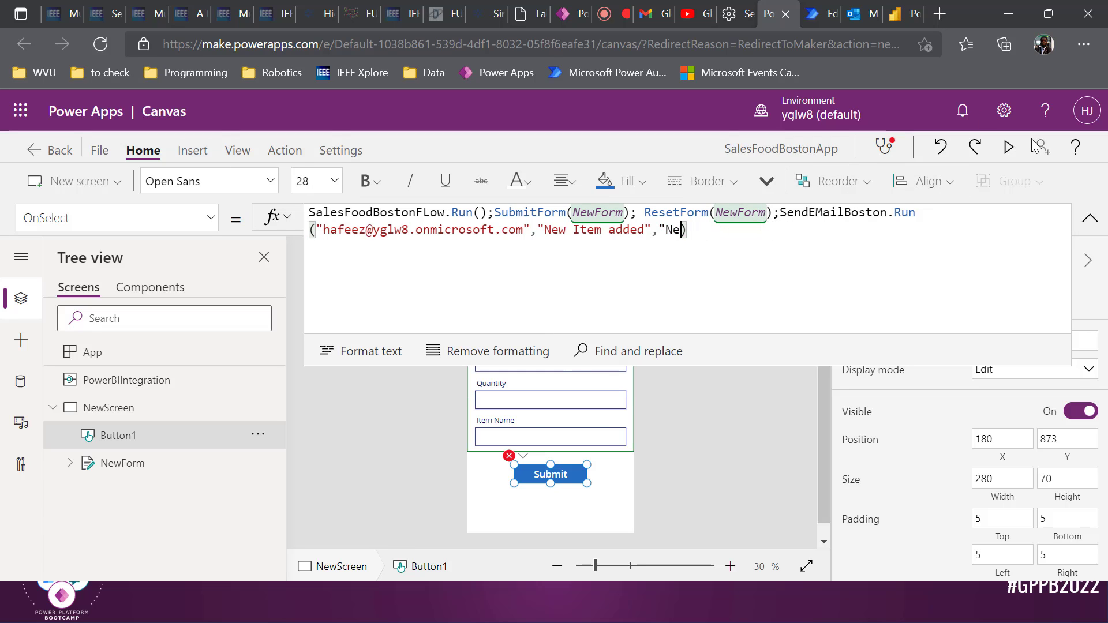
pyautogui.write('User()')
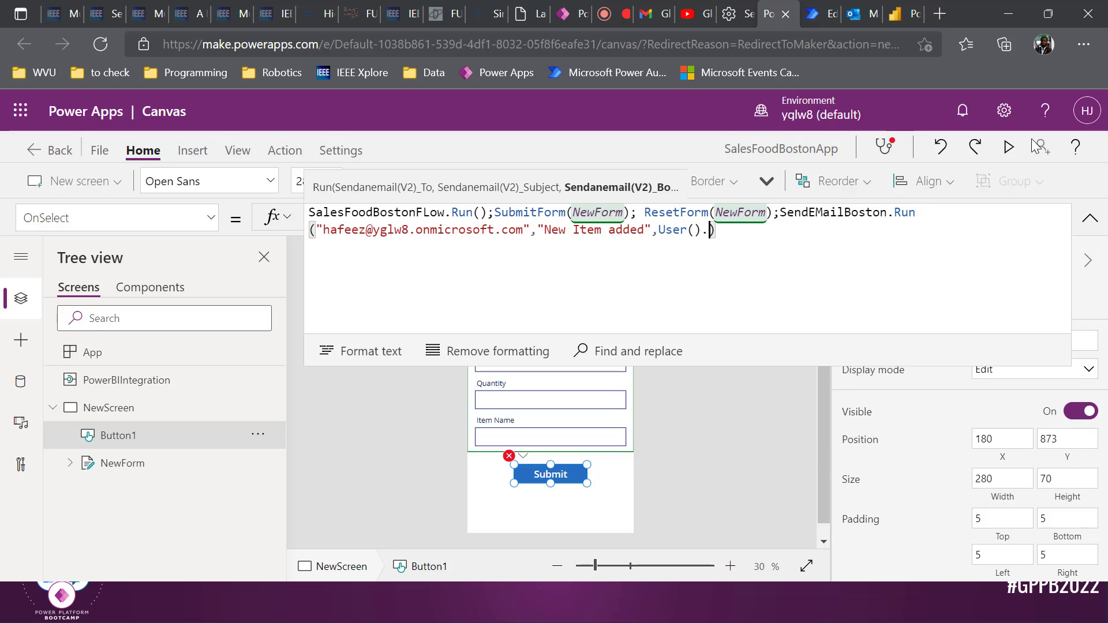
pyautogui.write('.')
pyautogui.press('Down')
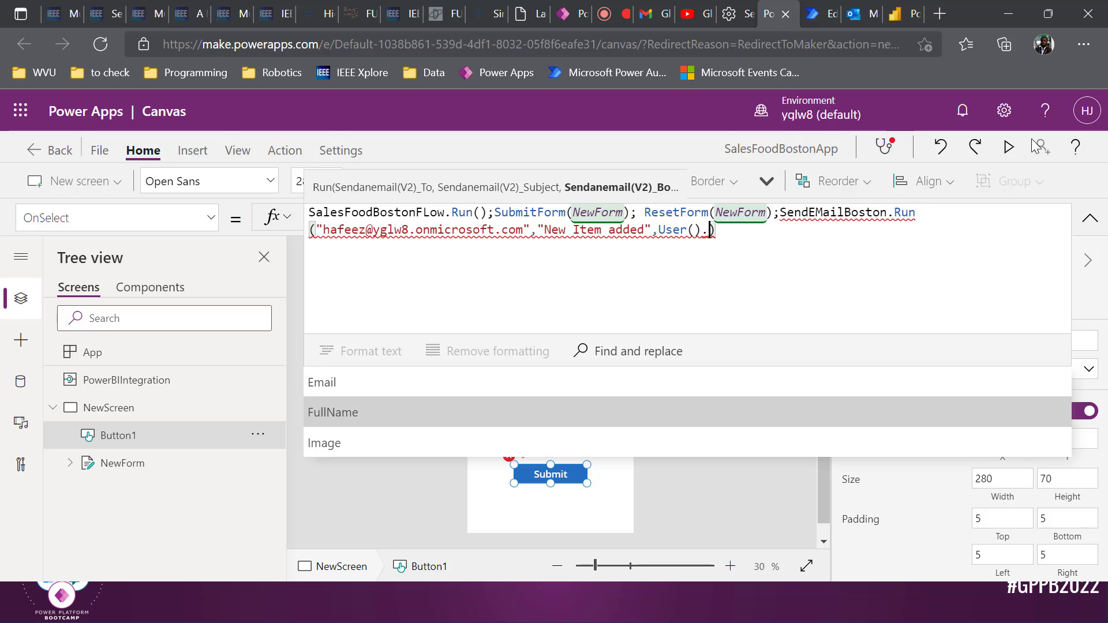
pyautogui.press('Tab')
pyautogui.write(',')
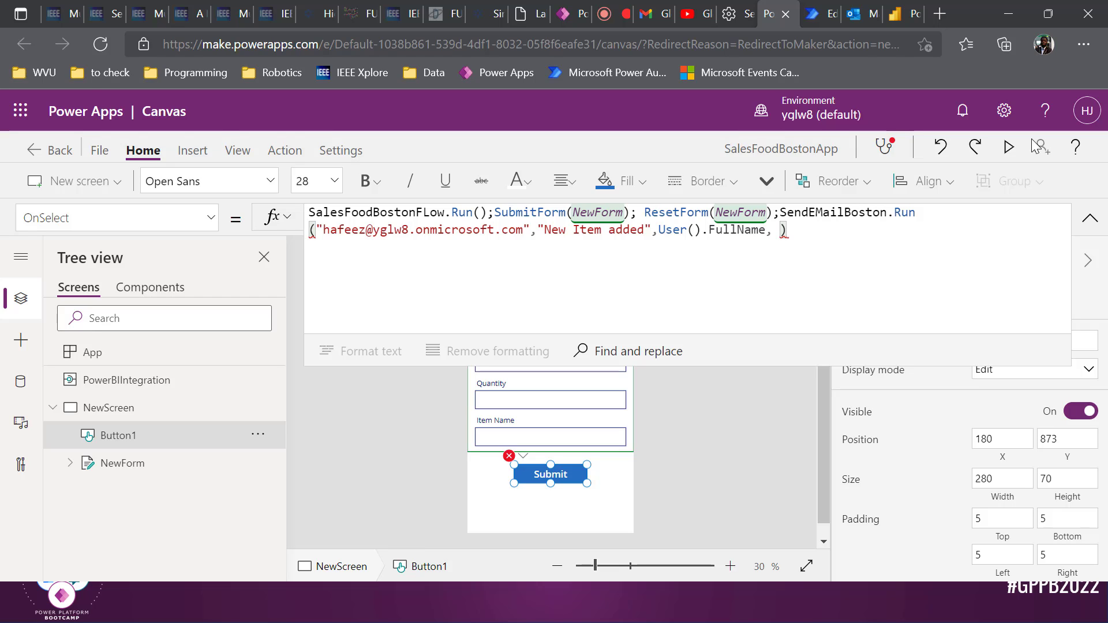
pyautogui.press('BackSpace')
pyautogui.press('BackSpace')
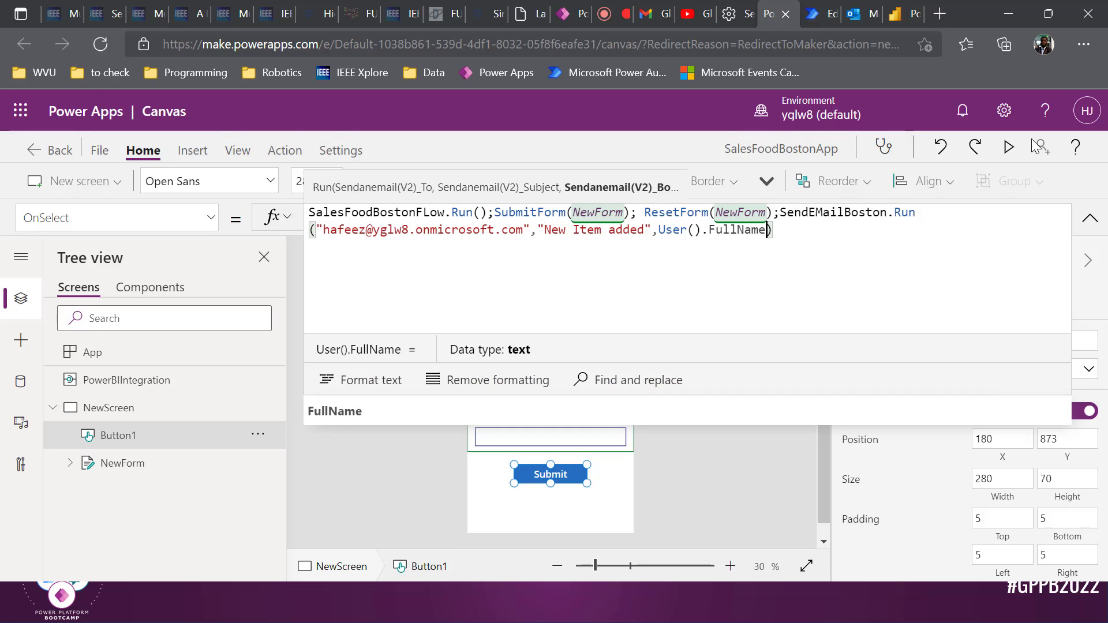
pyautogui.write('&')
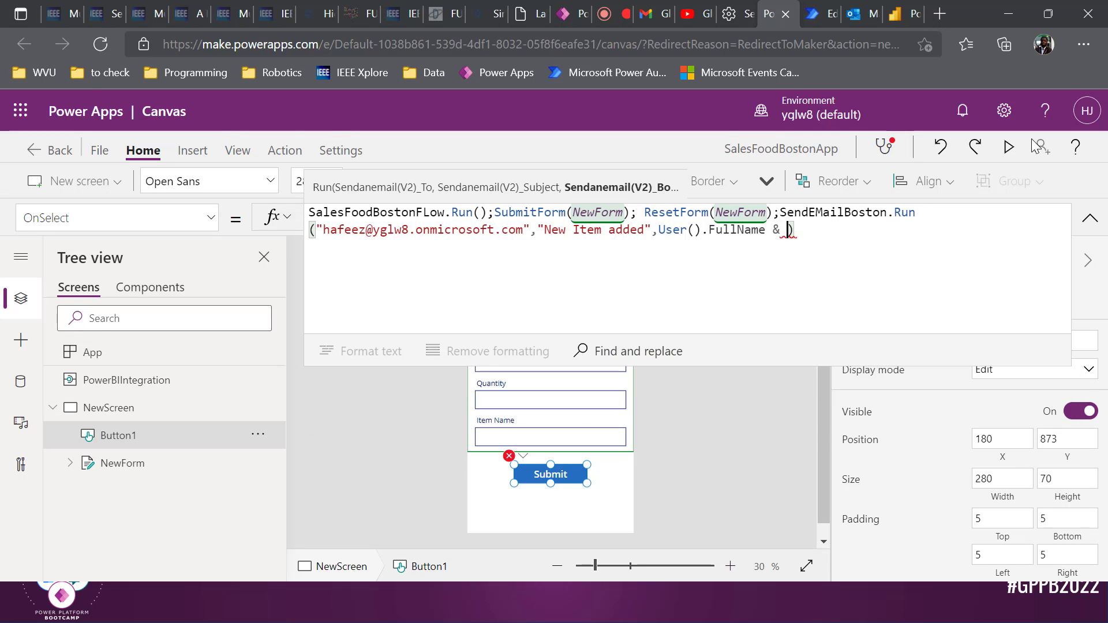
pyautogui.write(' "added')
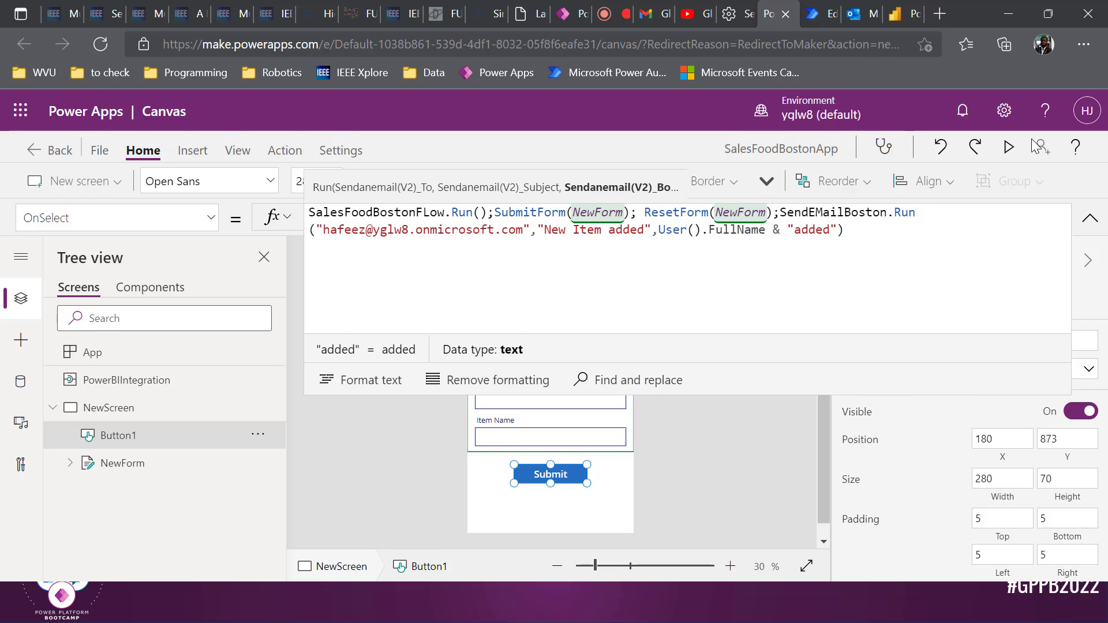
pyautogui.write(' new item')
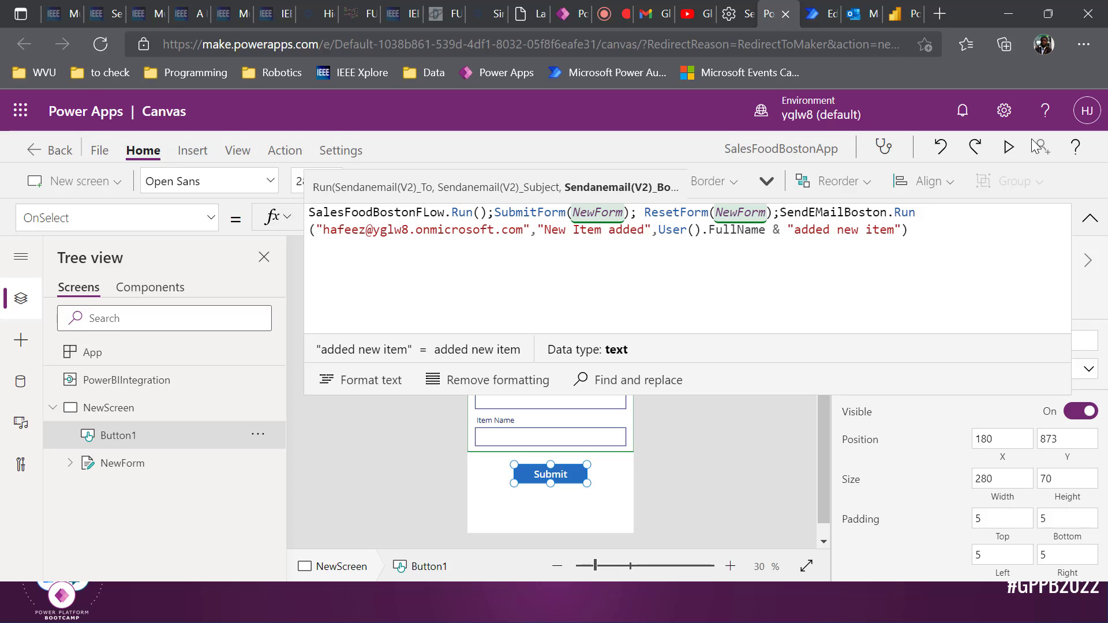
pyautogui.press('BackSpace')
pyautogui.press('BackSpace')
pyautogui.press('BackSpace')
pyautogui.press('BackSpace')
pyautogui.press('BackSpace')
pyautogui.press('BackSpace')
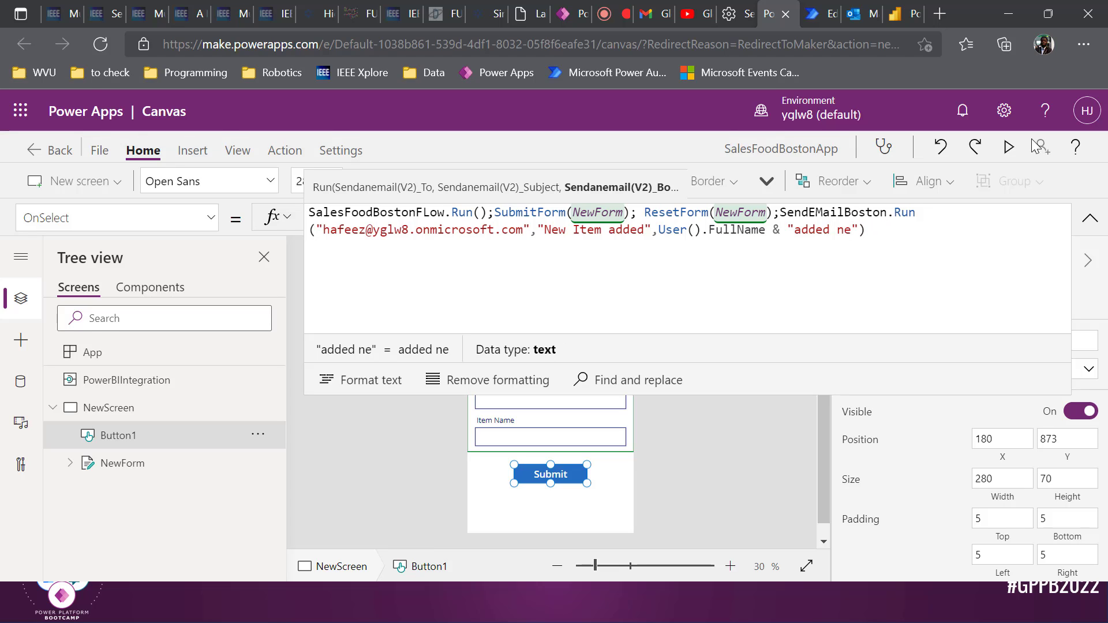
pyautogui.press('BackSpace')
pyautogui.press('BackSpace')
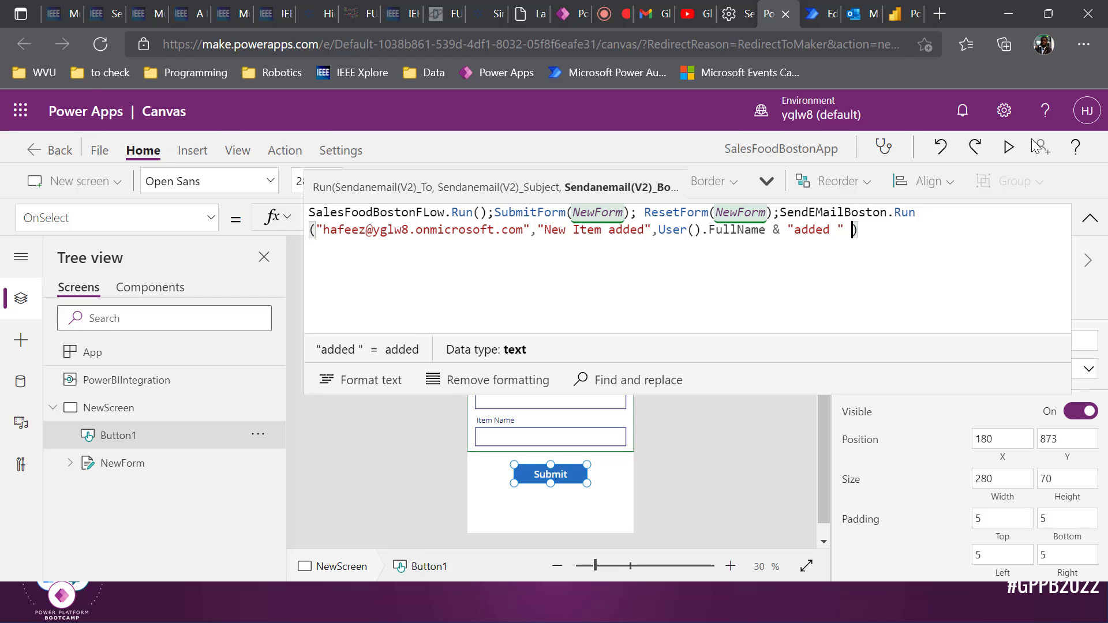
pyautogui.write('itemname')
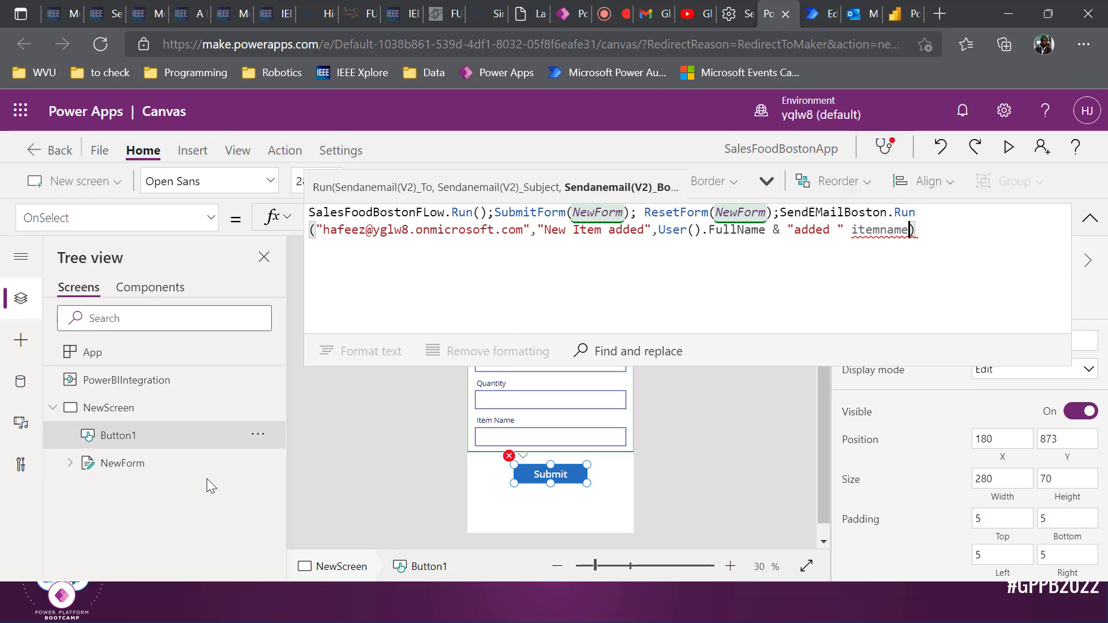
# Select the Item Name text input and choose its OnChange property
pyautogui.click(162, 472)
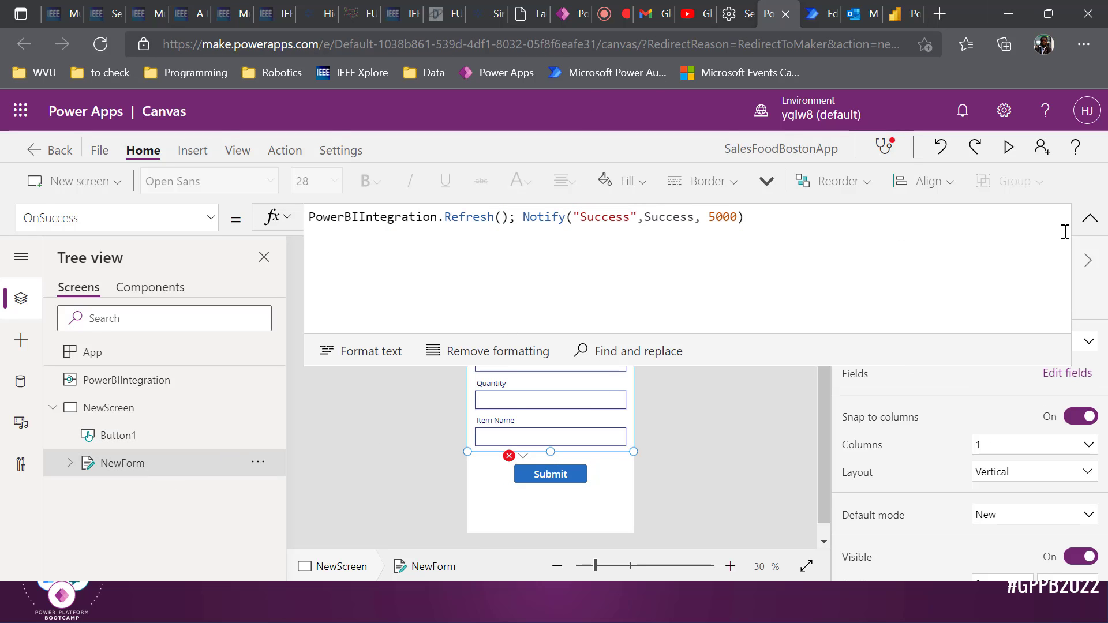
pyautogui.click(1089, 221)
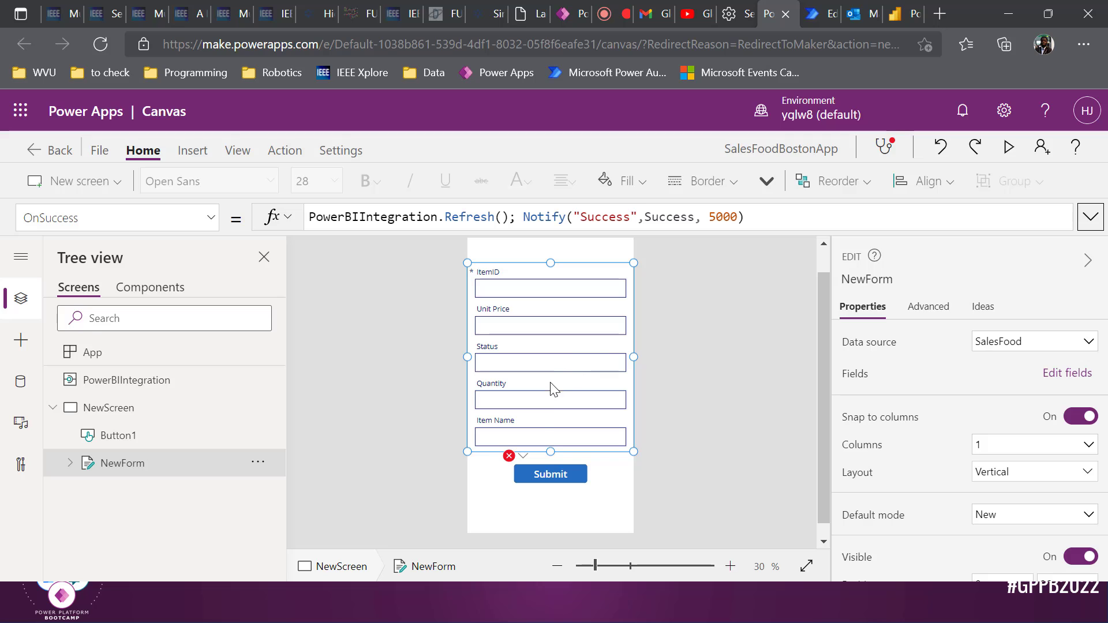
pyautogui.click(540, 442)
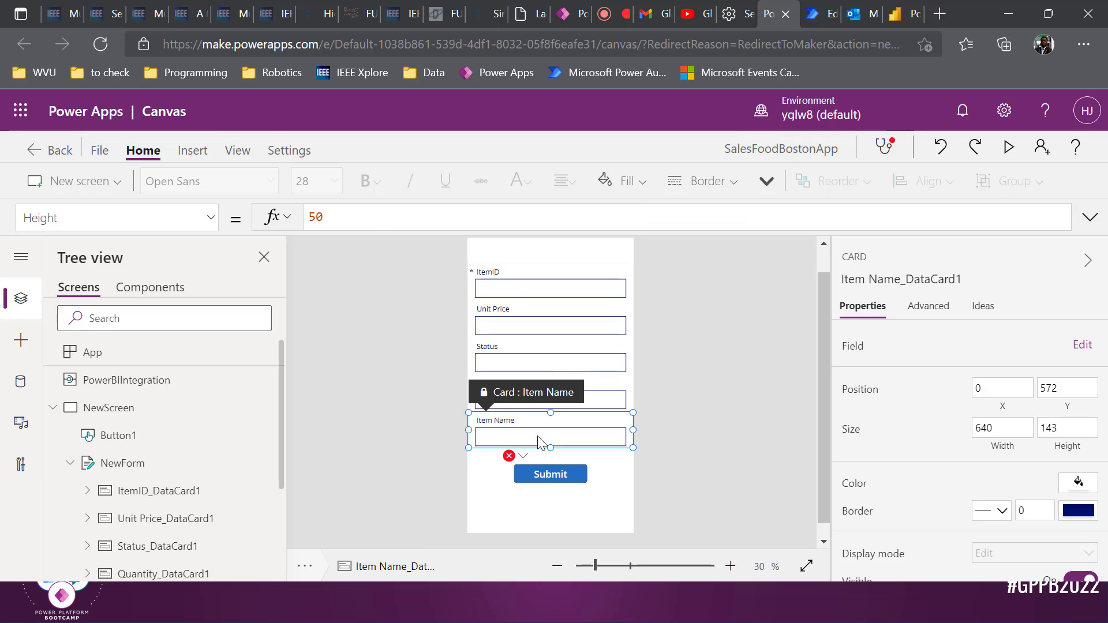
pyautogui.click(541, 437)
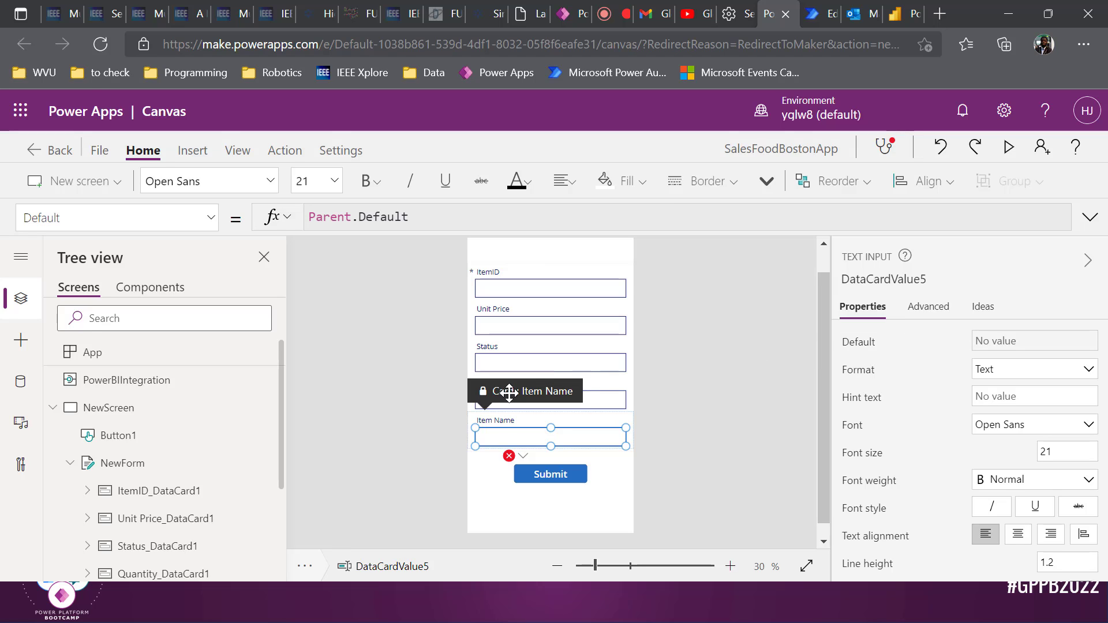
pyautogui.click(914, 315)
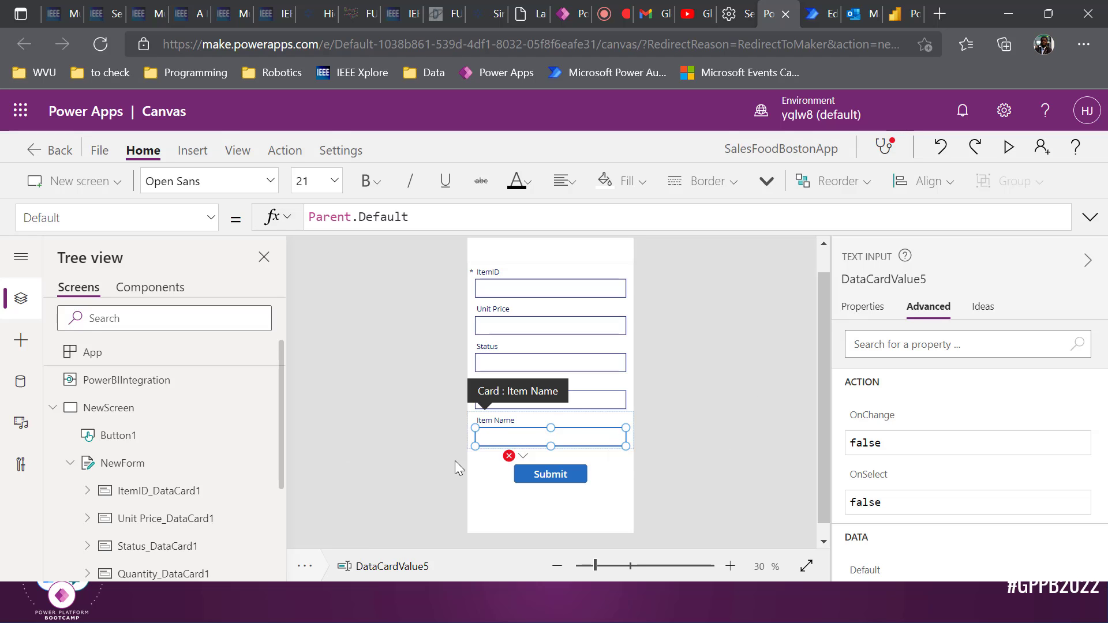
pyautogui.click(216, 224)
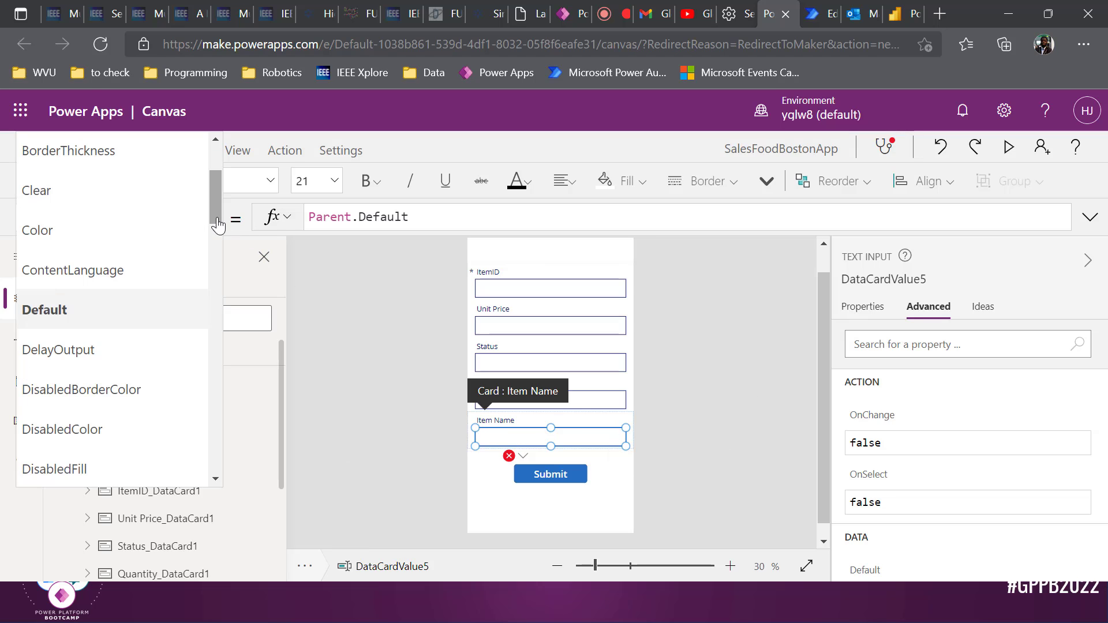
pyautogui.scroll(-5, 181, 344)
pyautogui.scroll(-2, 181, 346)
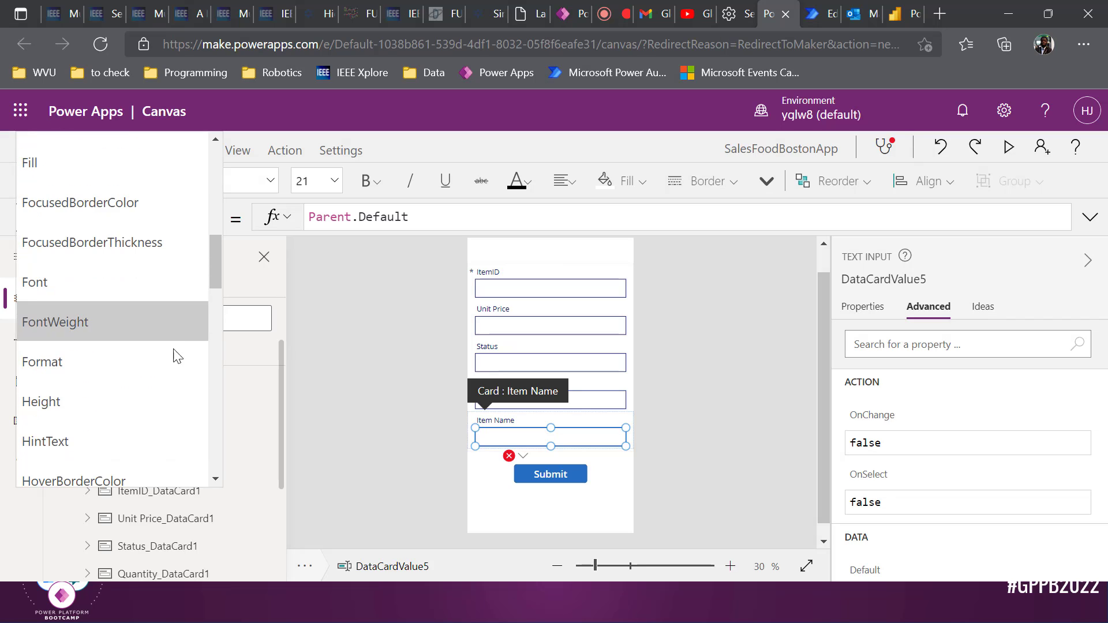
pyautogui.scroll(-5, 178, 356)
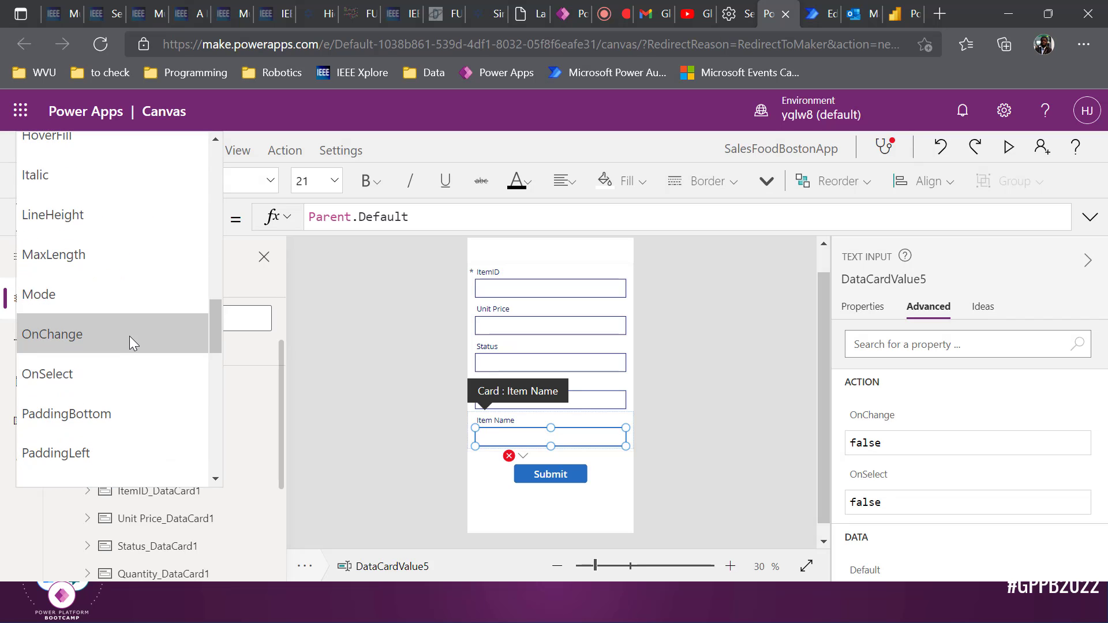
pyautogui.click(129, 336)
# Replace OnChange's false with Set(itemname, DataCardValue65.Text)
pyautogui.click(380, 212)
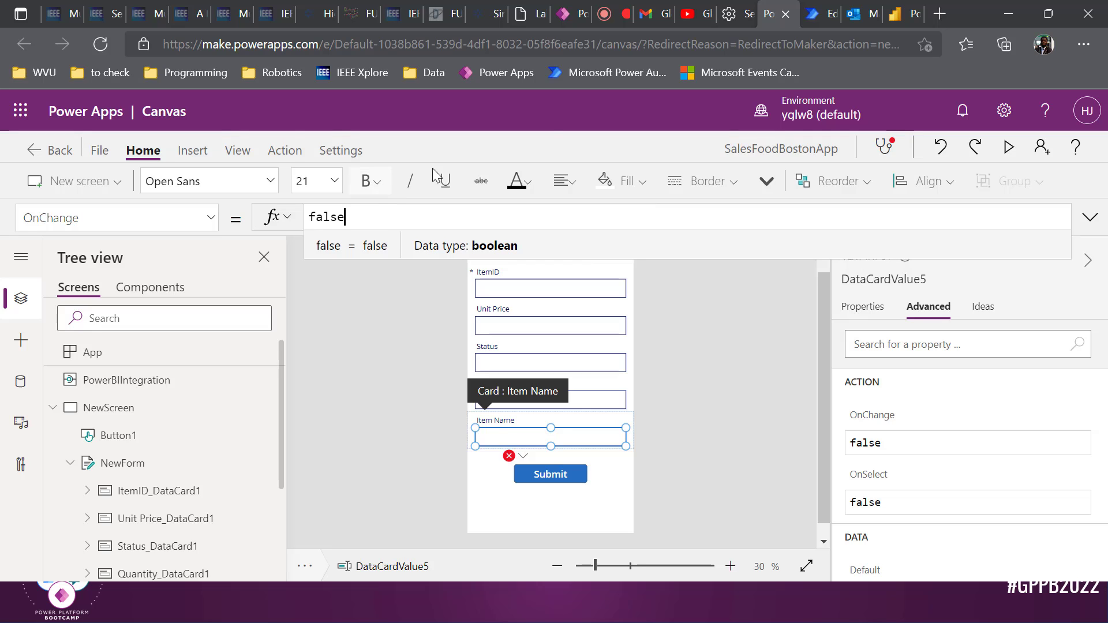
pyautogui.press('BackSpace')
pyautogui.press('BackSpace')
pyautogui.press('BackSpace')
pyautogui.press('BackSpace')
pyautogui.press('BackSpace')
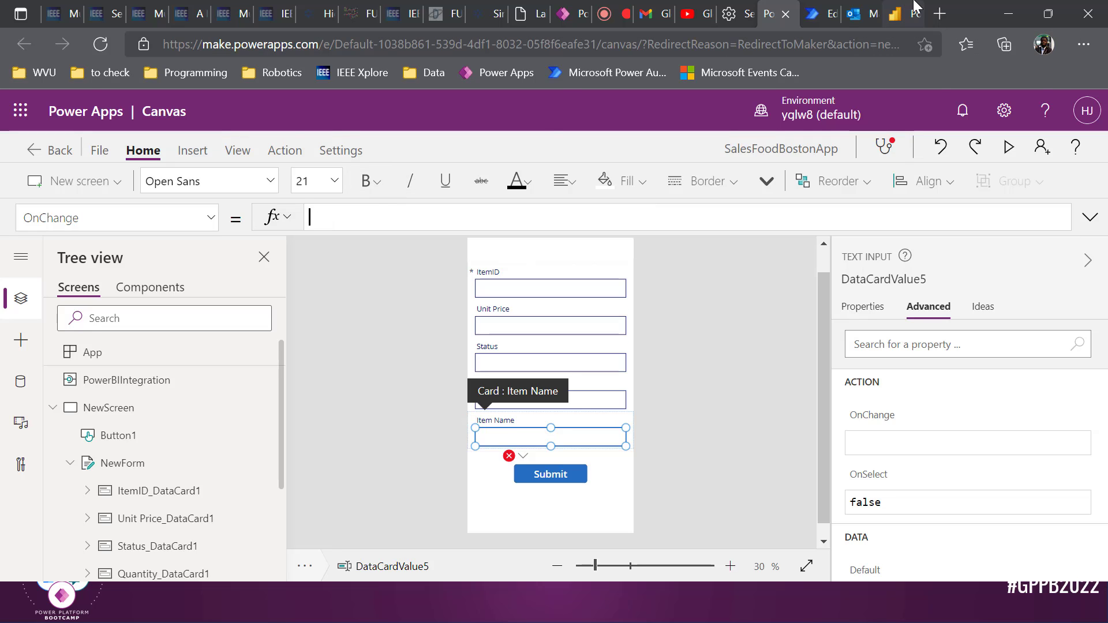
pyautogui.write('Set(')
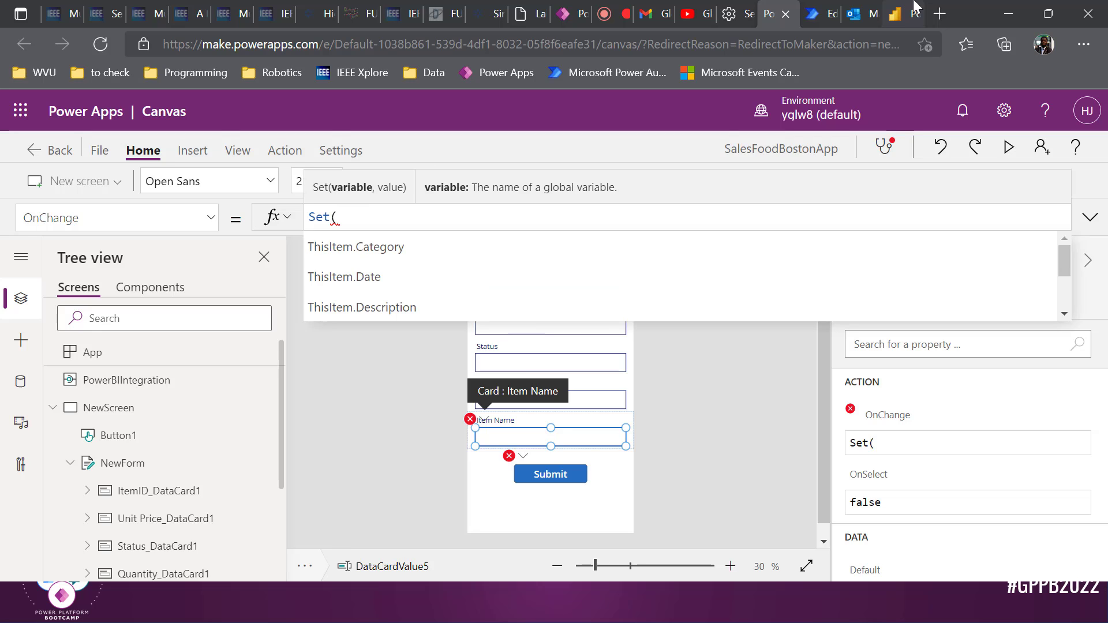
pyautogui.write('itemname')
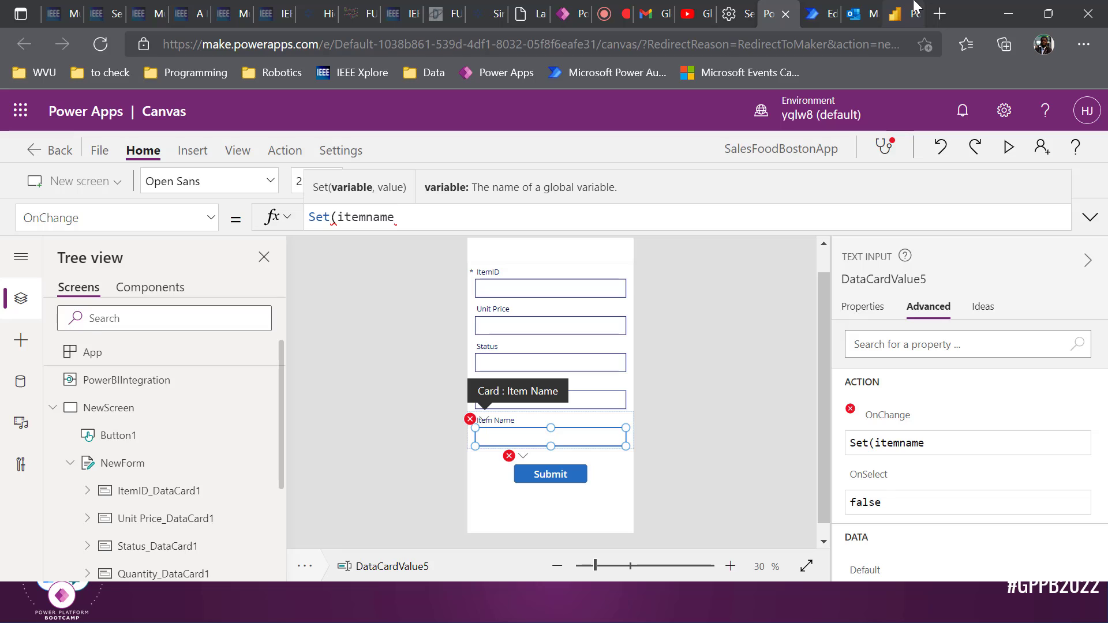
pyautogui.write(',')
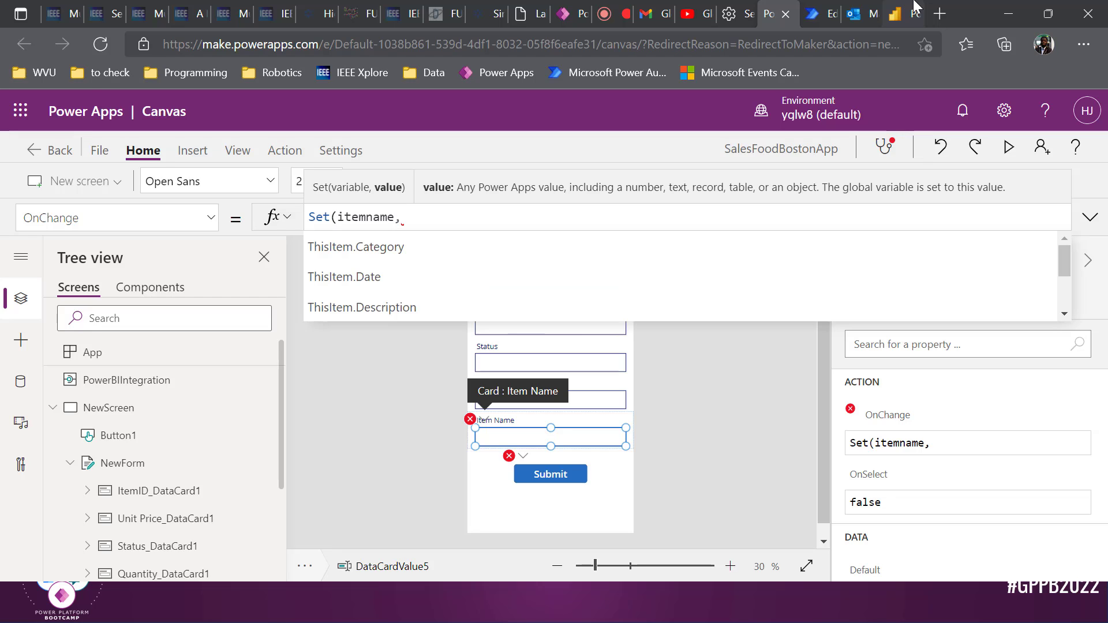
pyautogui.write('Data')
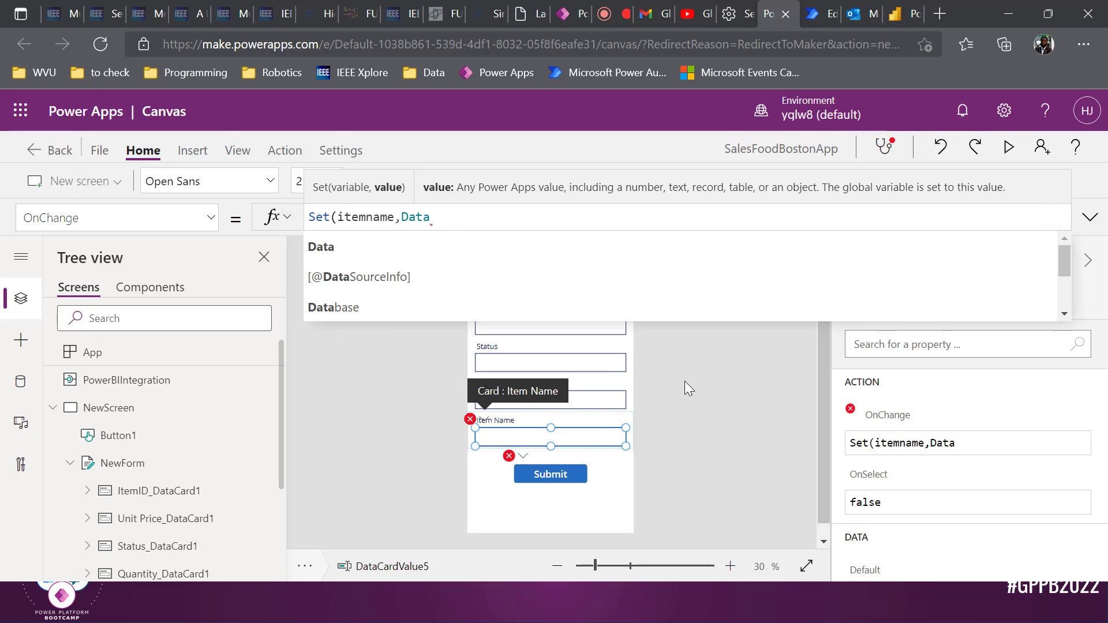
pyautogui.click(597, 435)
pyautogui.scroll(-3, 191, 432)
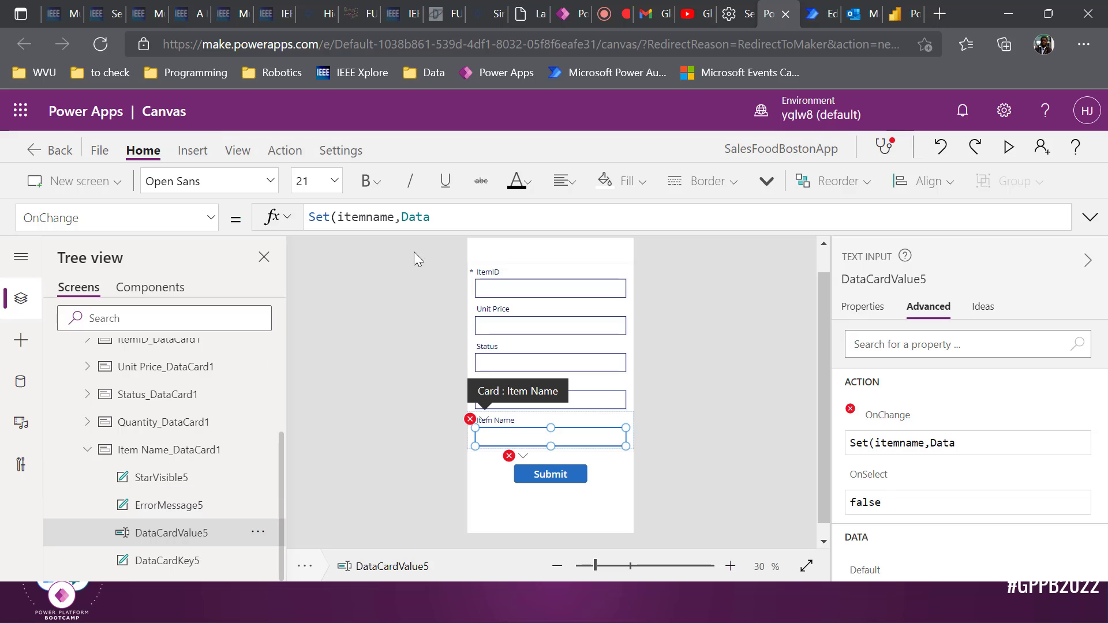
pyautogui.click(462, 219)
pyautogui.write('Ca')
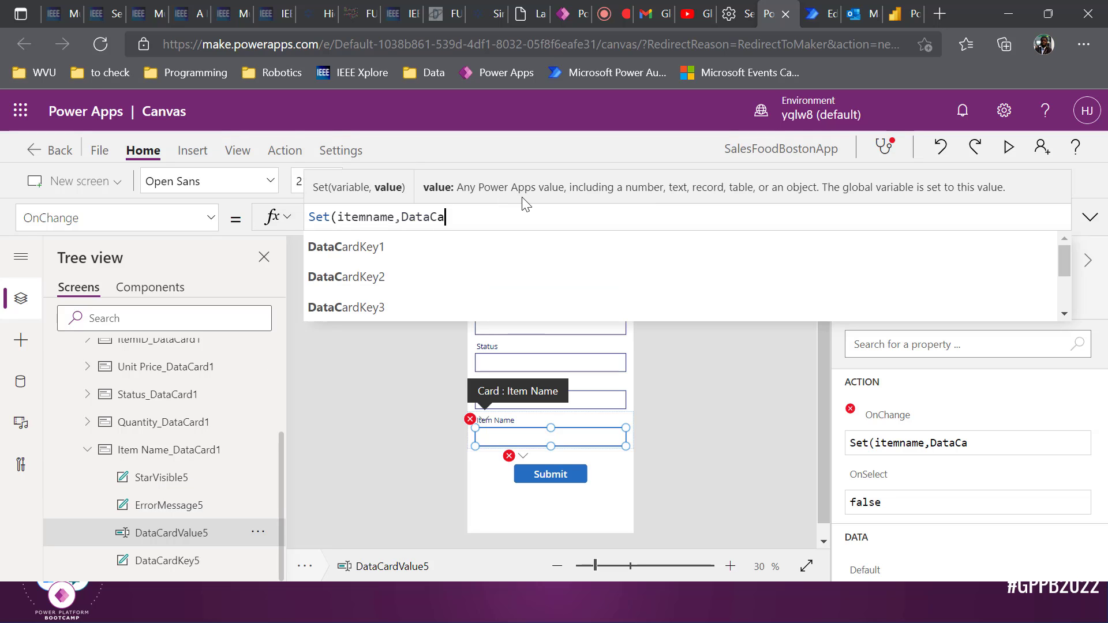
pyautogui.write('rd')
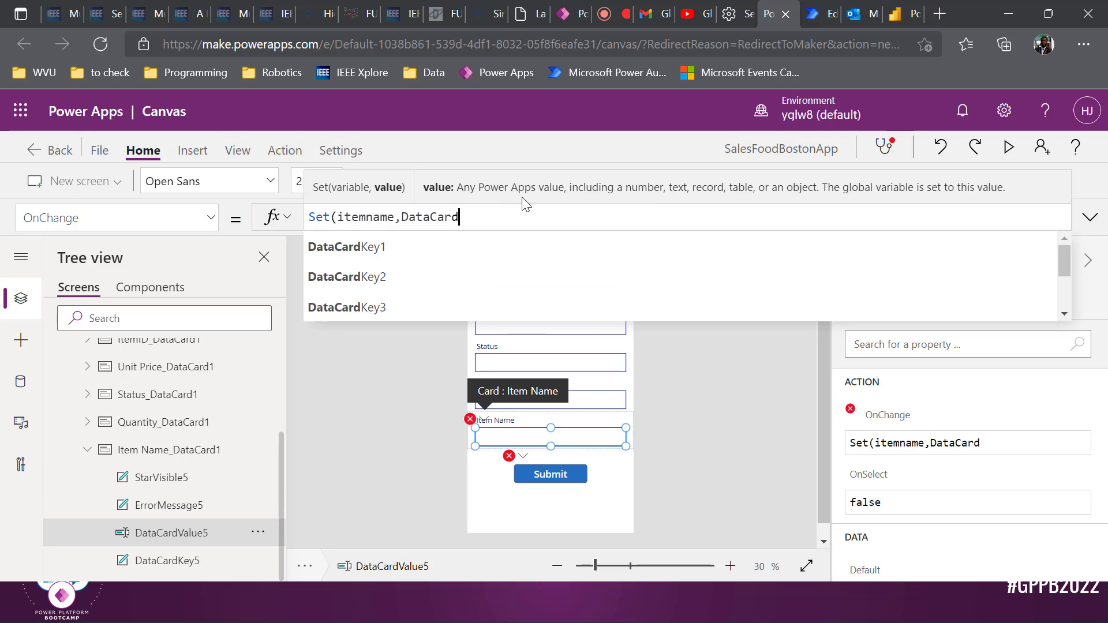
pyautogui.write('Value')
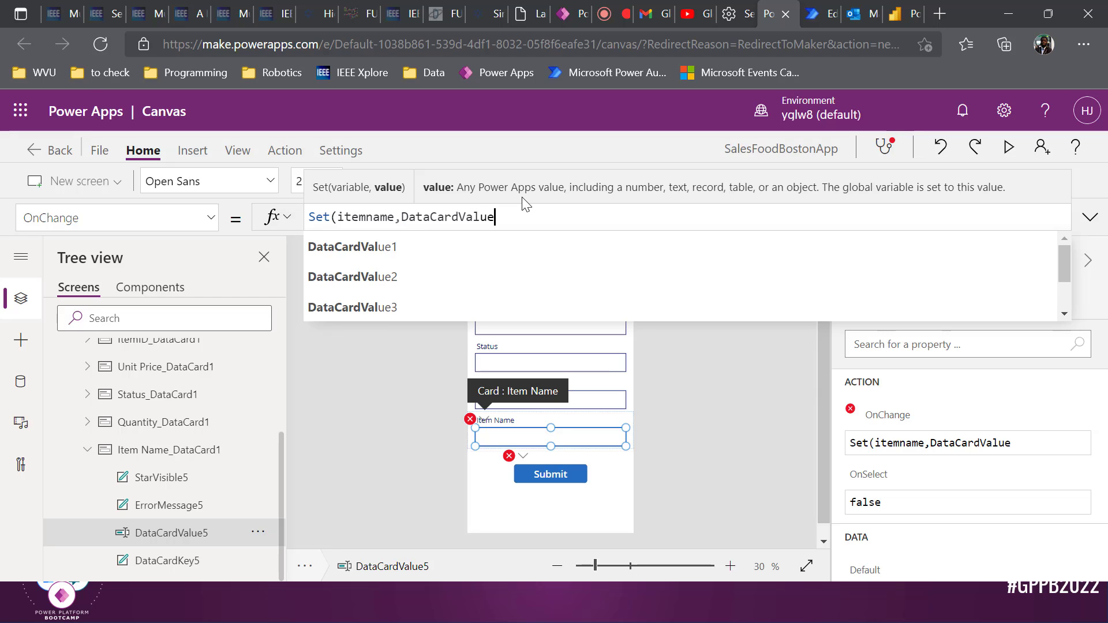
pyautogui.write('65')
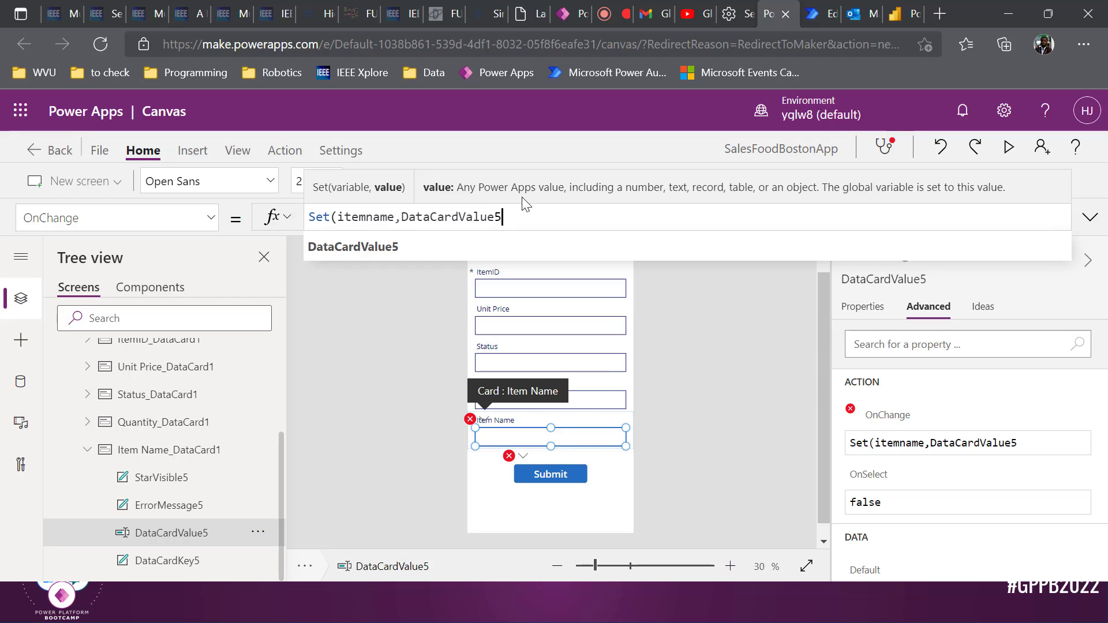
pyautogui.write('.Text)')
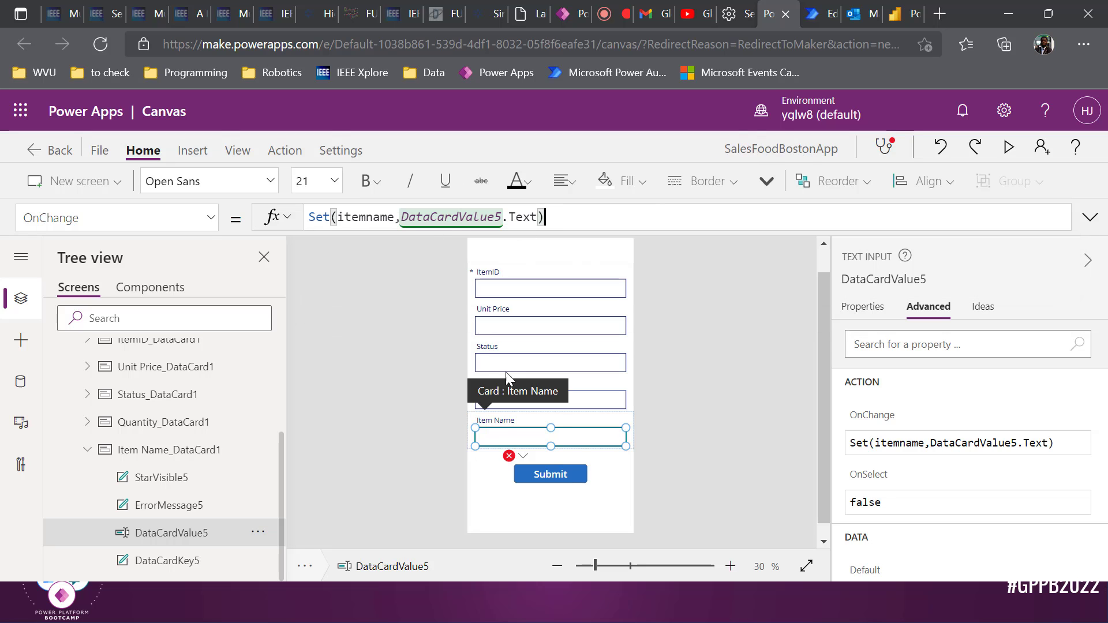
# Insert & between "added " and itemname in the Submit button's email body
pyautogui.click(564, 472)
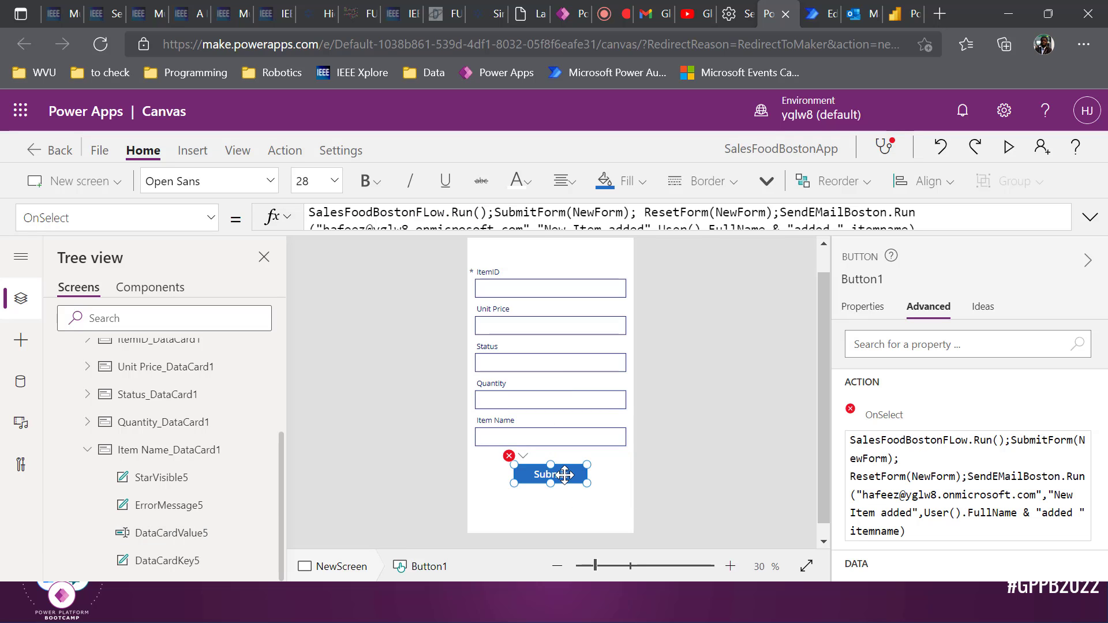
pyautogui.click(1090, 217)
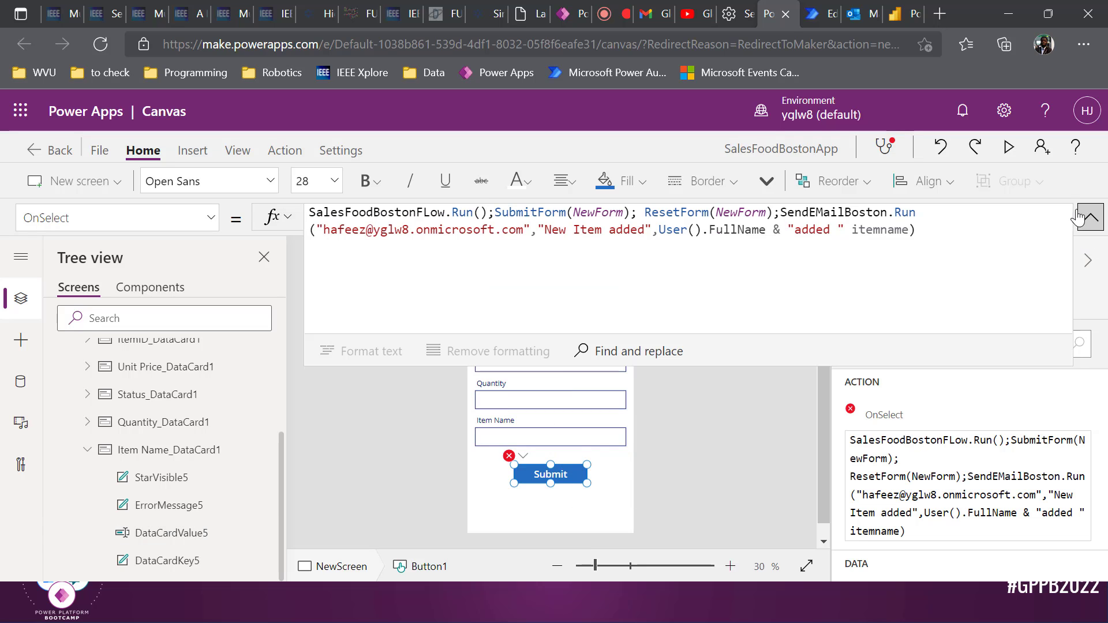
pyautogui.click(898, 233)
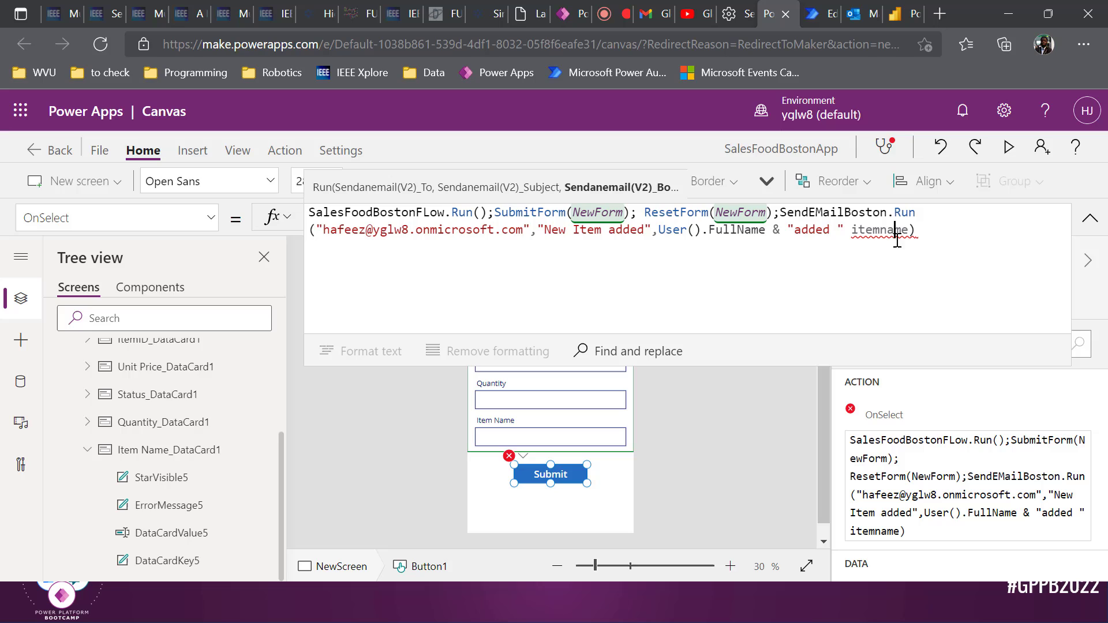
pyautogui.click(935, 240)
pyautogui.click(844, 230)
pyautogui.write('&')
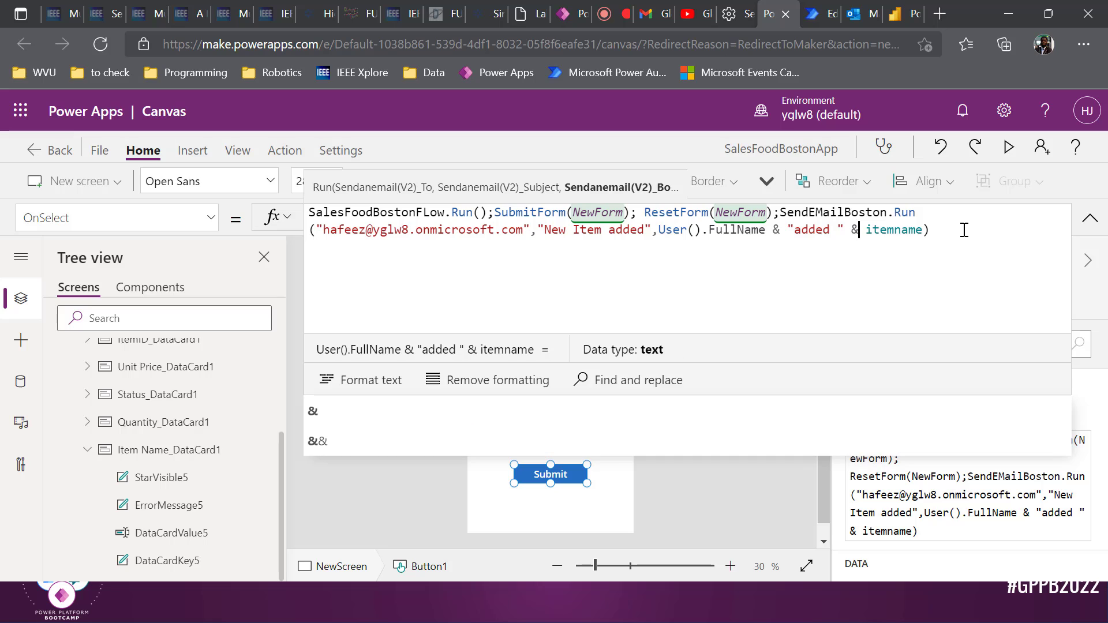
pyautogui.press('Left')
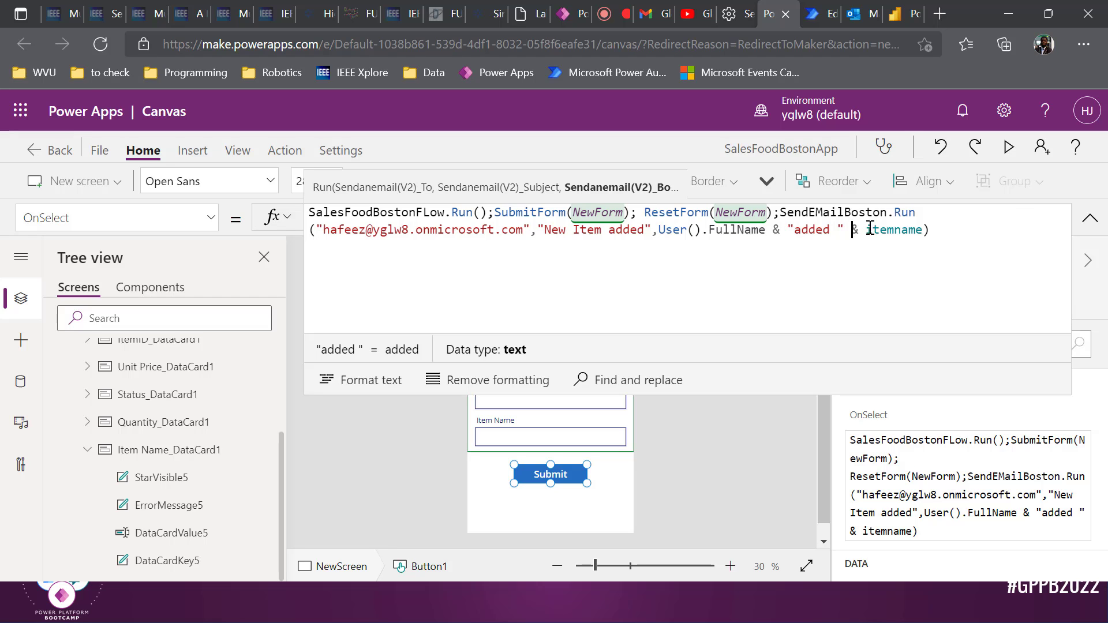
pyautogui.click(1090, 217)
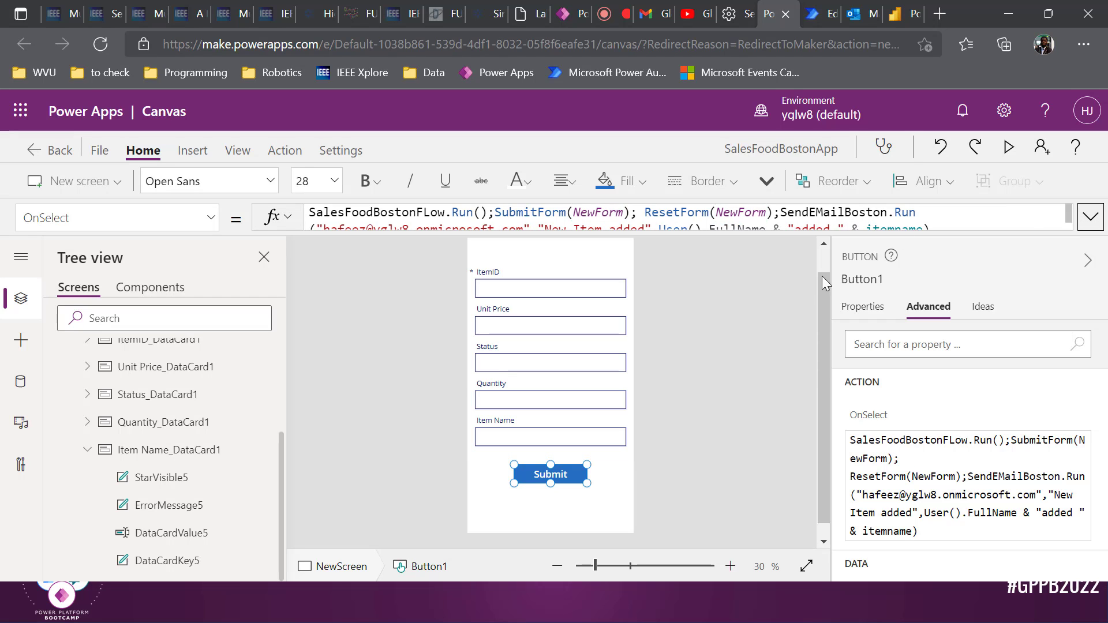
# Commit the formula by selecting the screen, then save the app with Ctrl+S
pyautogui.click(788, 313)
pyautogui.click(584, 465)
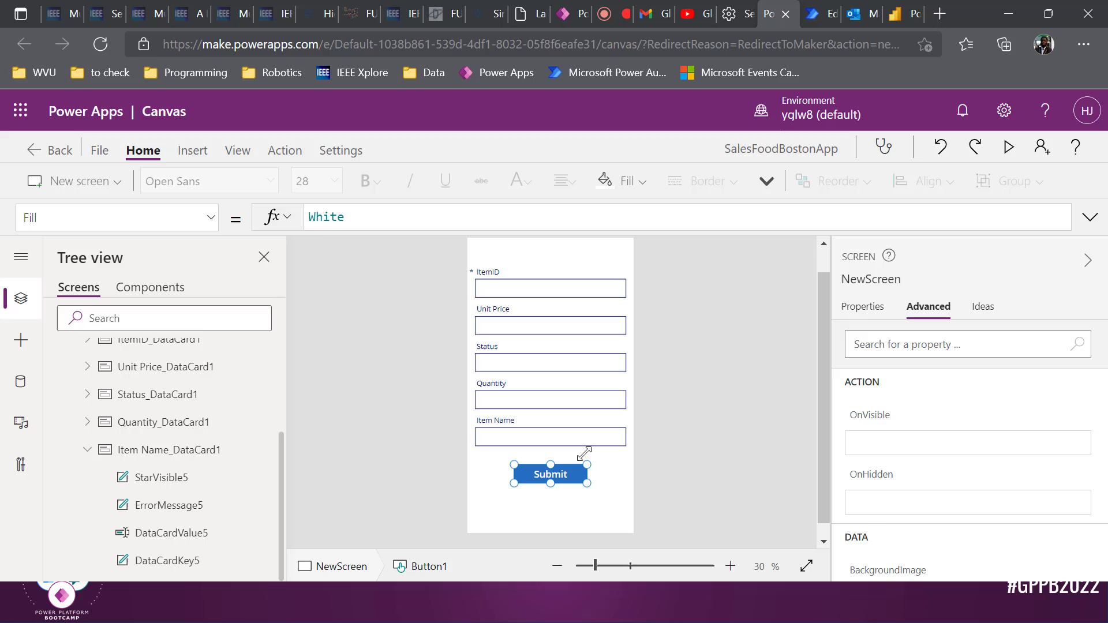
pyautogui.click(722, 386)
pyautogui.hotkey('ctrl', 's')
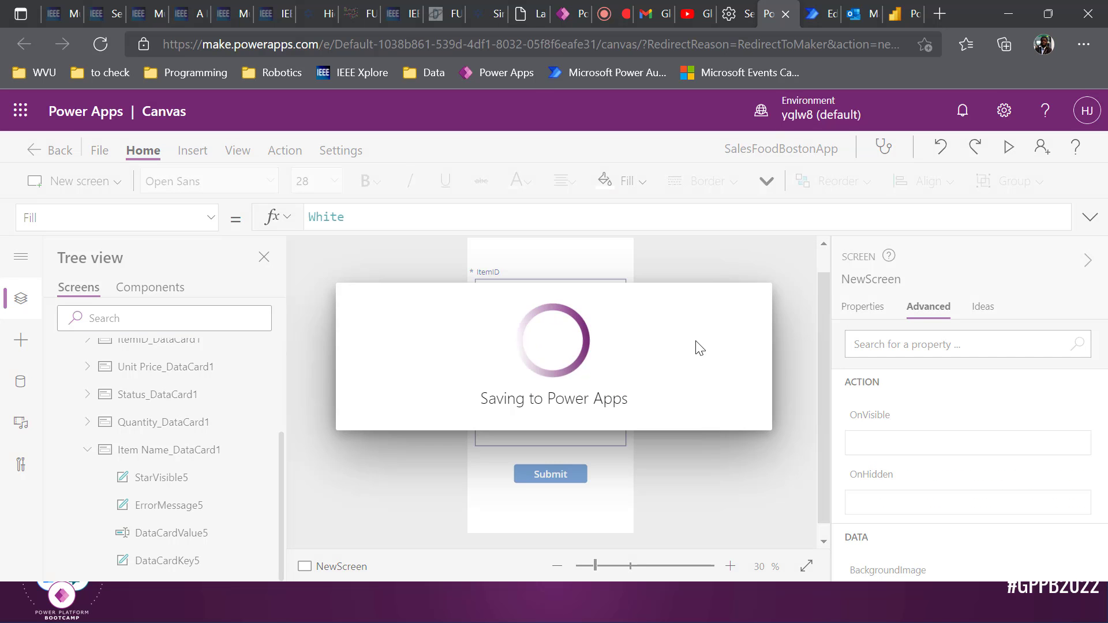
# Publish this version of SalesFoodBostonApp from the File page and return to the editor
pyautogui.click(99, 151)
pyautogui.click(229, 335)
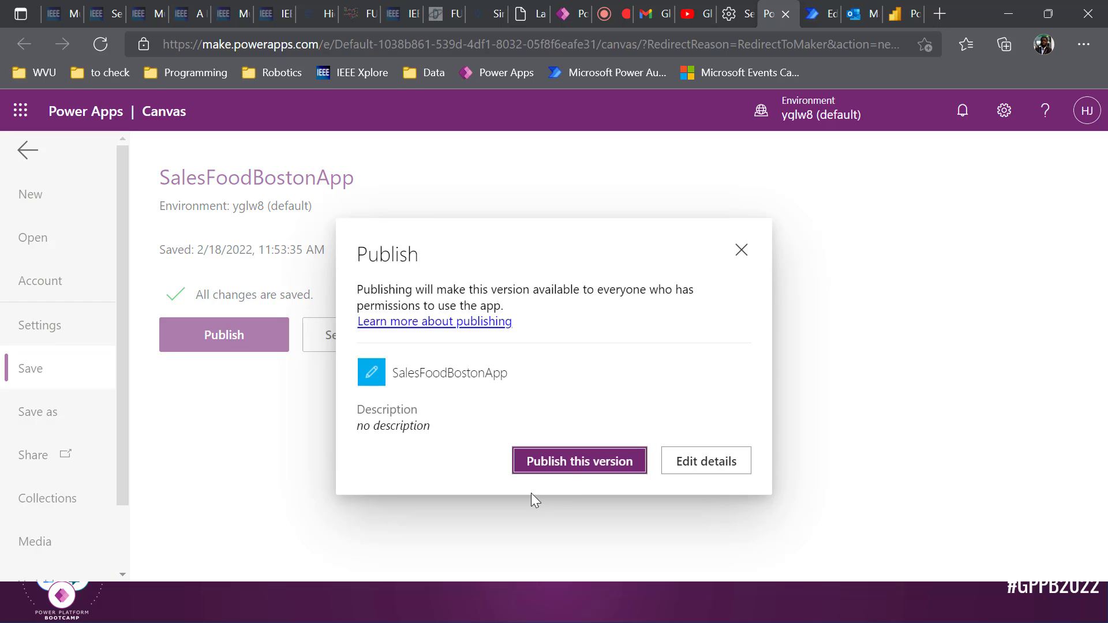
pyautogui.click(566, 470)
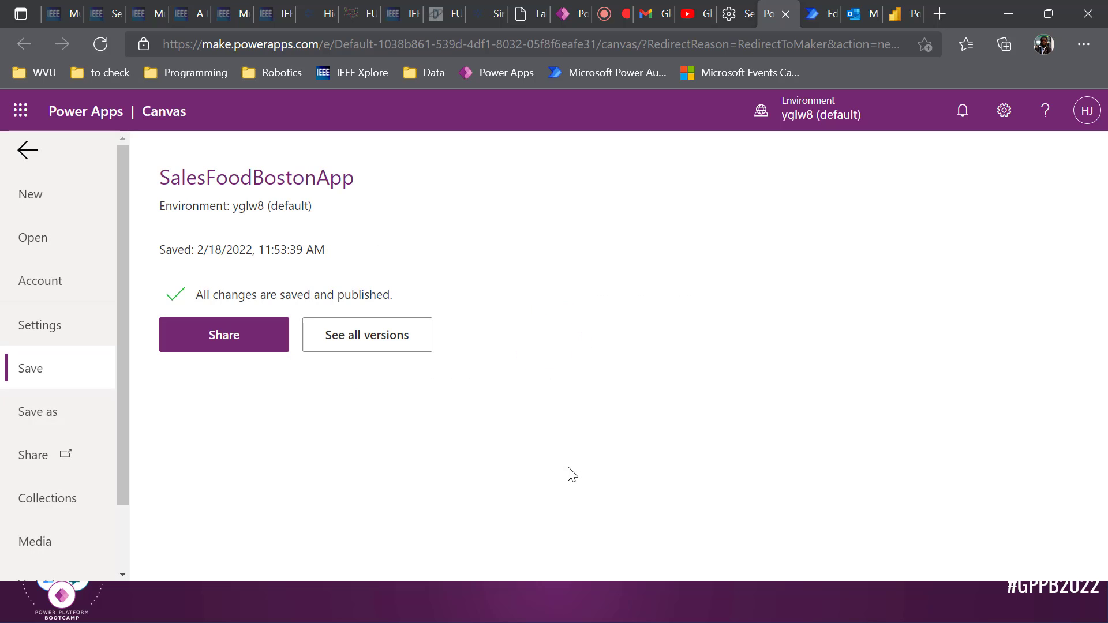
pyautogui.click(28, 149)
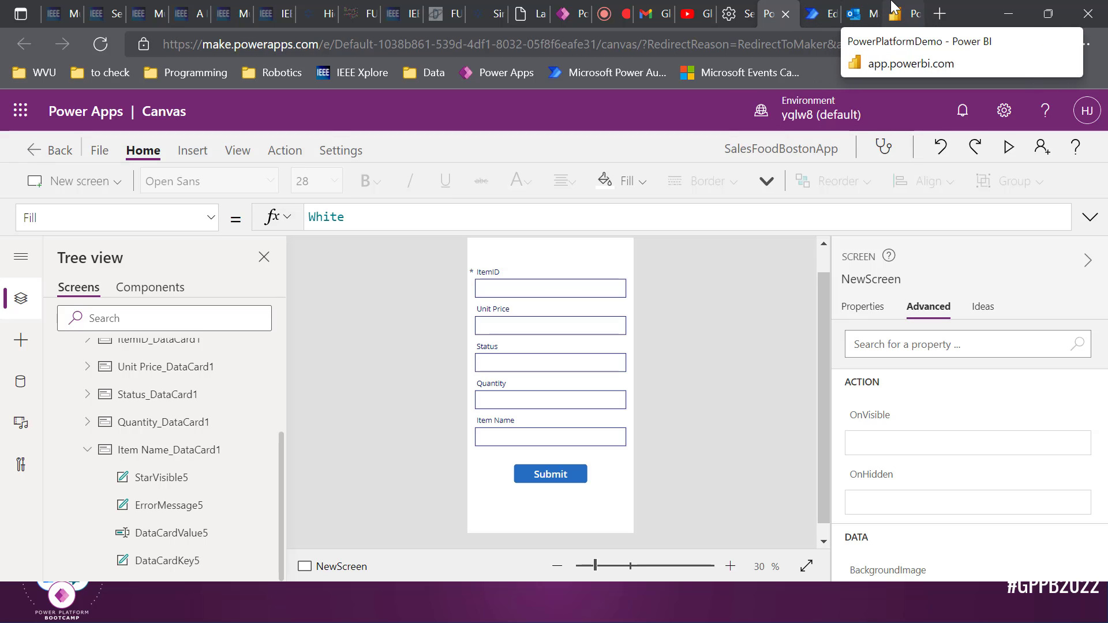
# In Power BI, switch to Page 1 and back to Page 2 to reload the embedded app
pyautogui.click(906, 13)
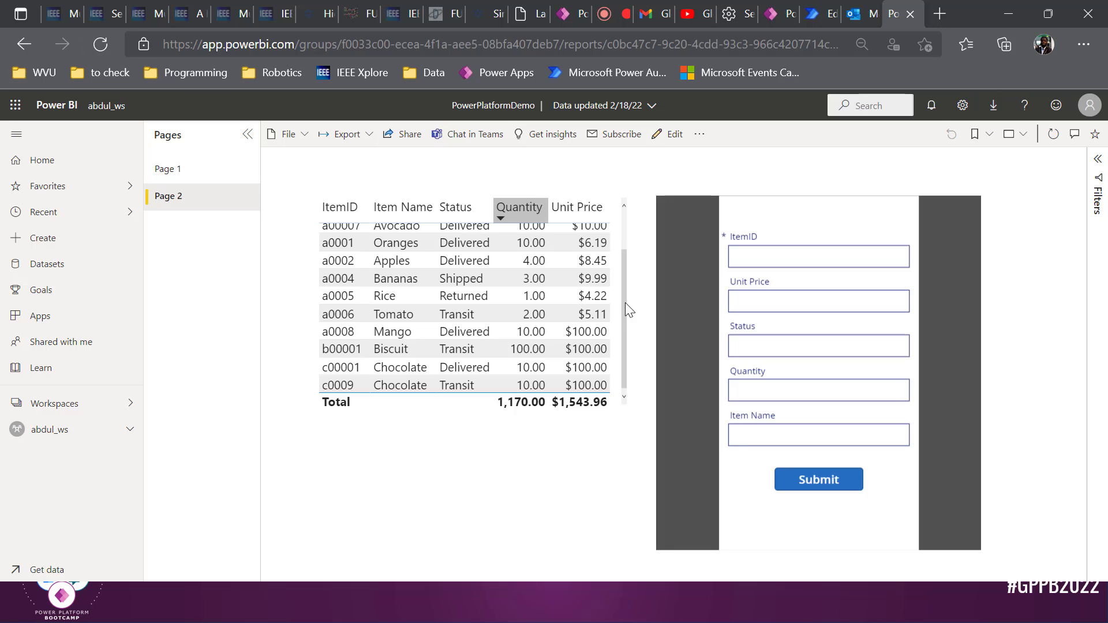
pyautogui.scroll(3, 618, 314)
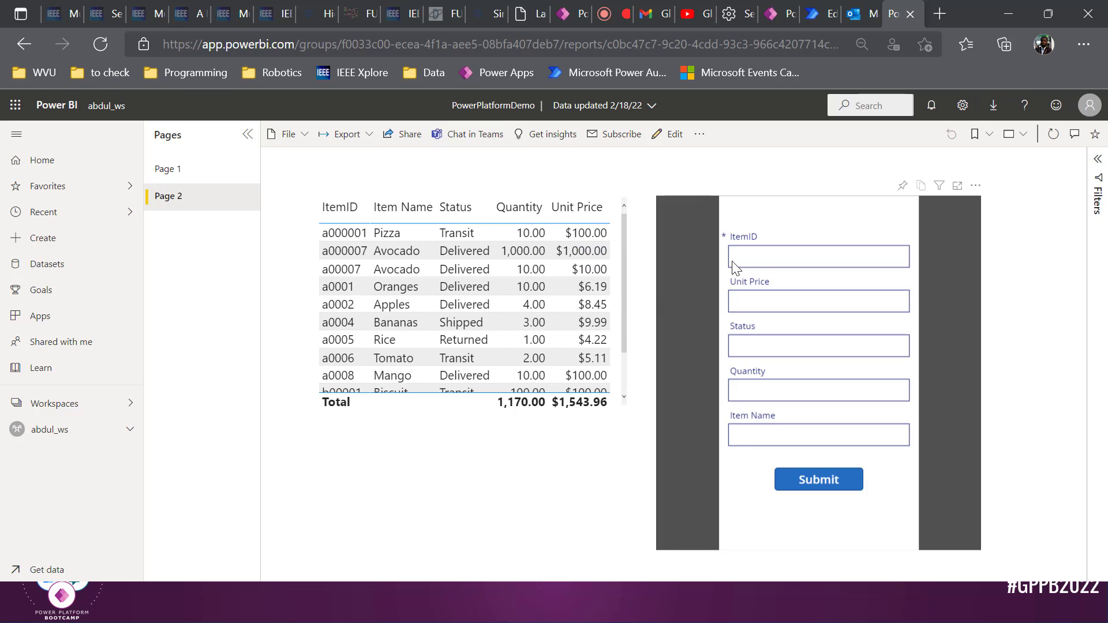
pyautogui.click(769, 257)
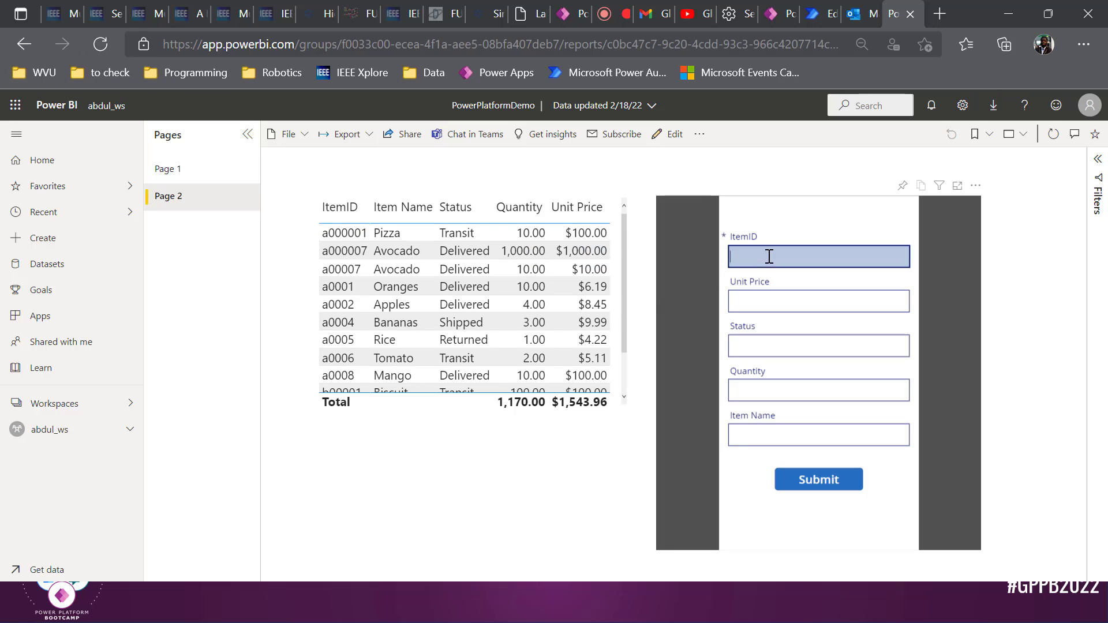
pyautogui.click(193, 168)
pyautogui.click(237, 190)
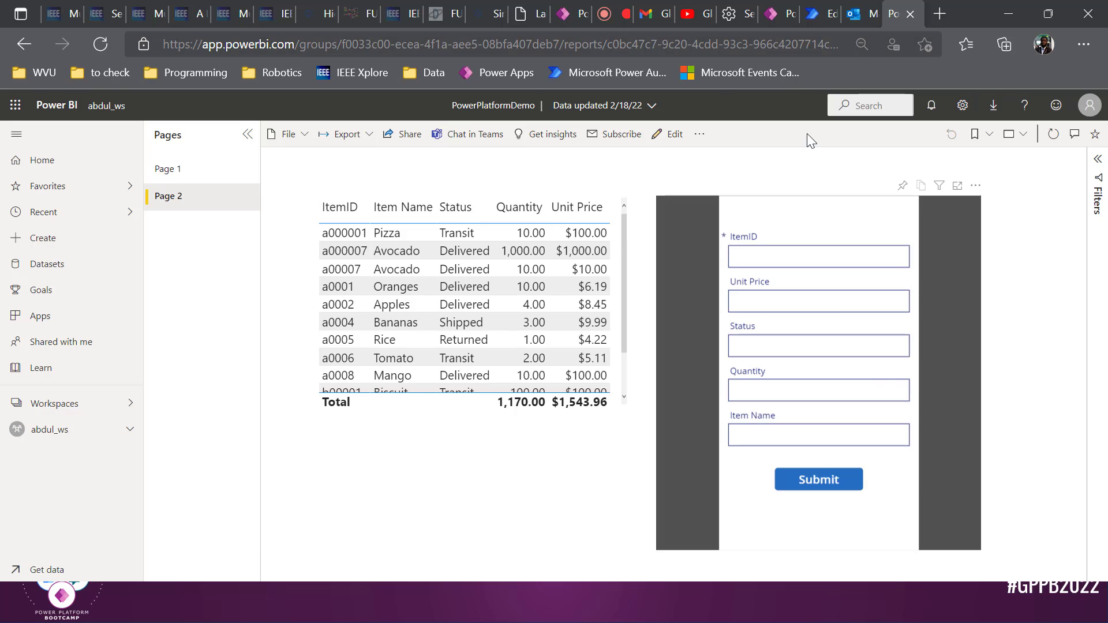
# Check the SendEMailBoston flow and the Outlook inbox, then return to the report
pyautogui.click(822, 13)
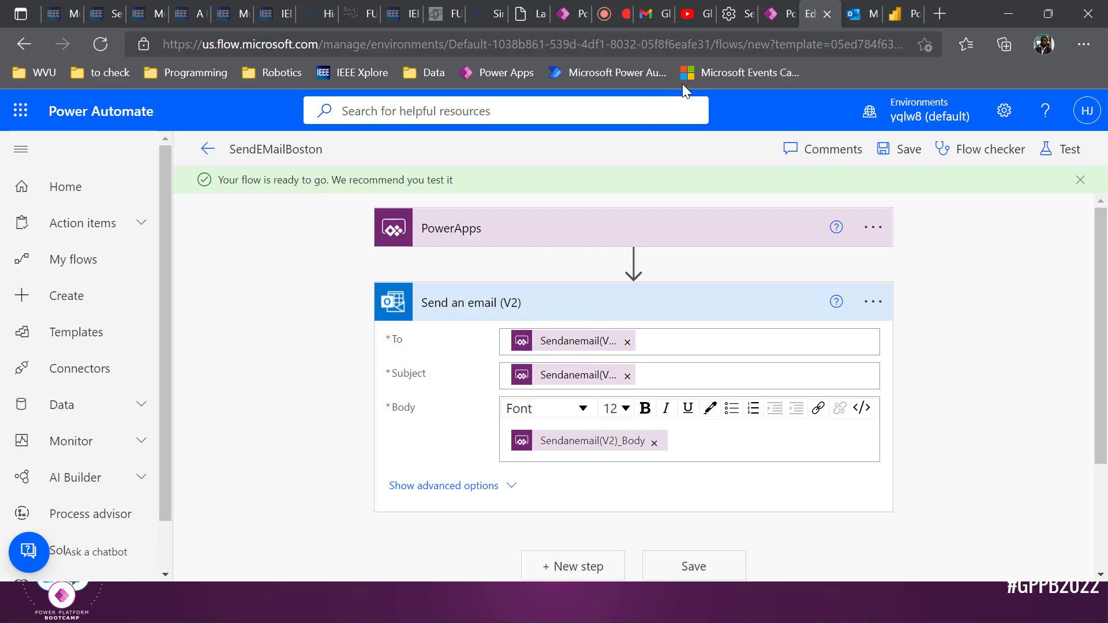
pyautogui.click(859, 13)
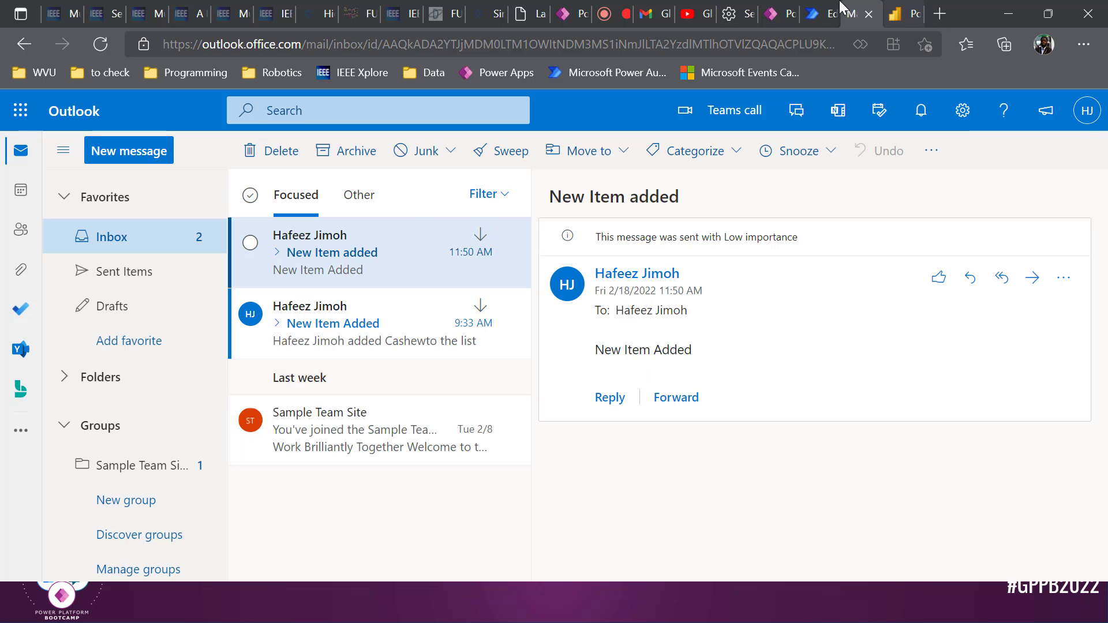
pyautogui.click(901, 14)
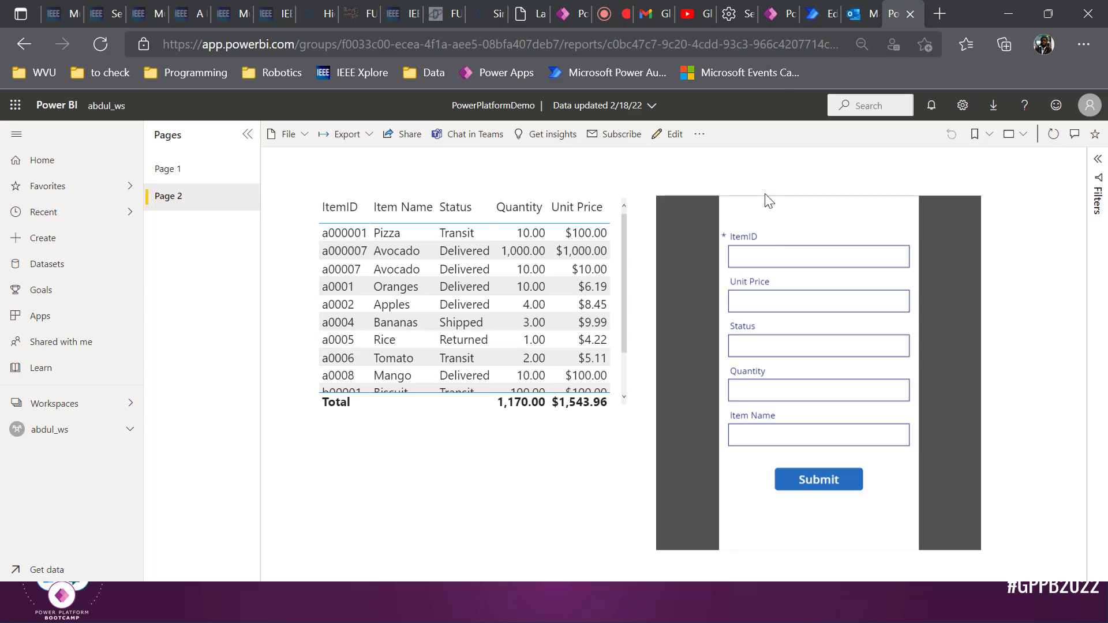
# Submit Chicken (ID cc0001, unit price 100, status Delivered, quantity 10) from the embedded form
pyautogui.click(778, 254)
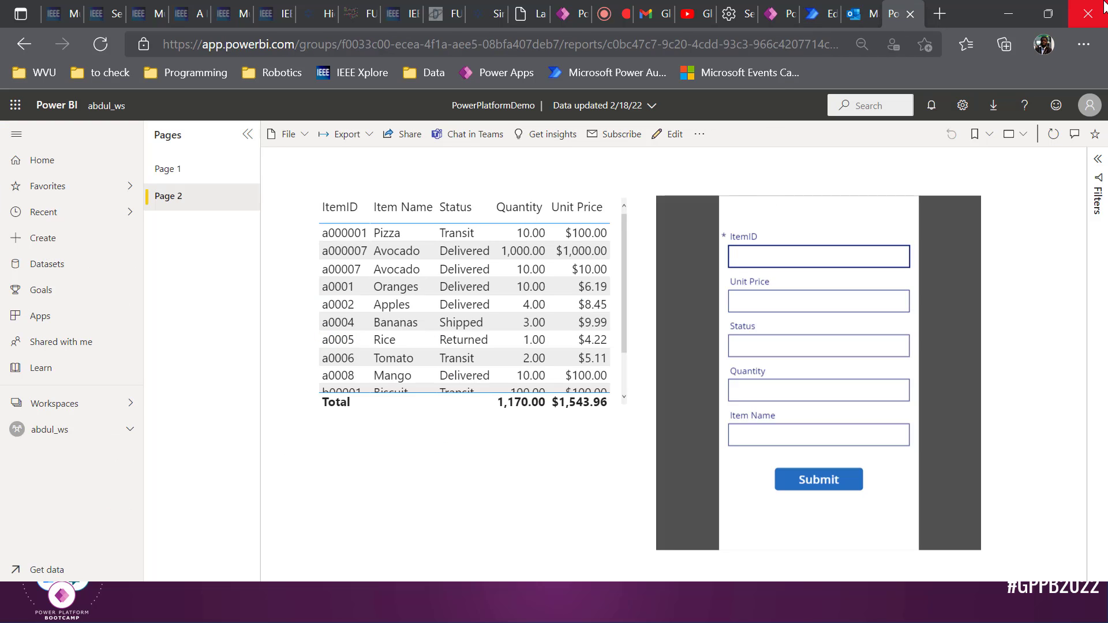
pyautogui.write('cc0001')
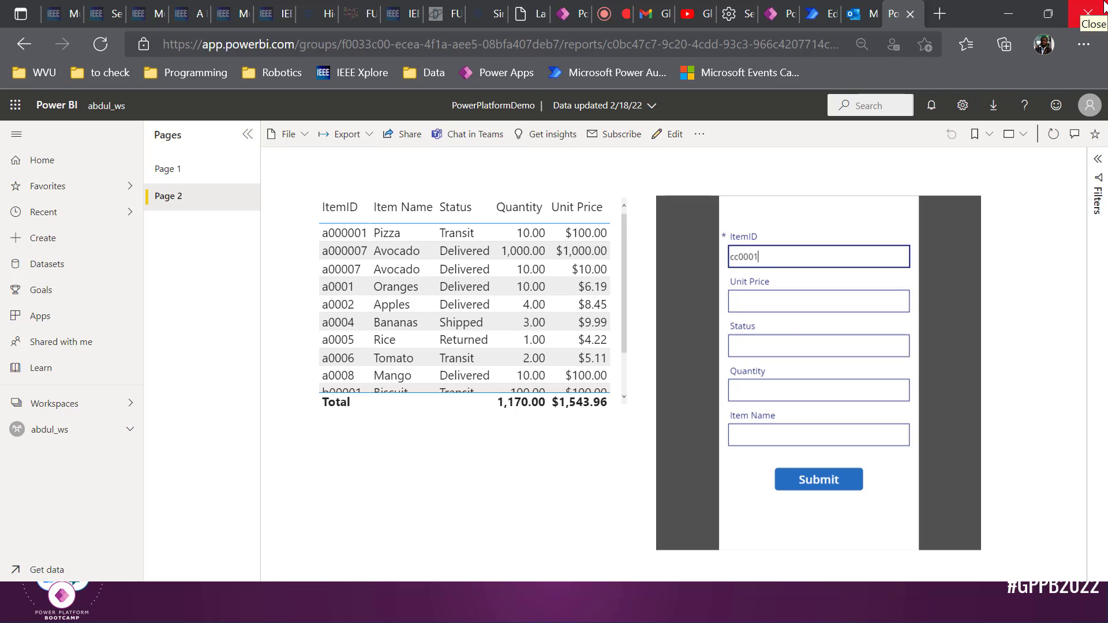
pyautogui.press('Tab')
pyautogui.write('100')
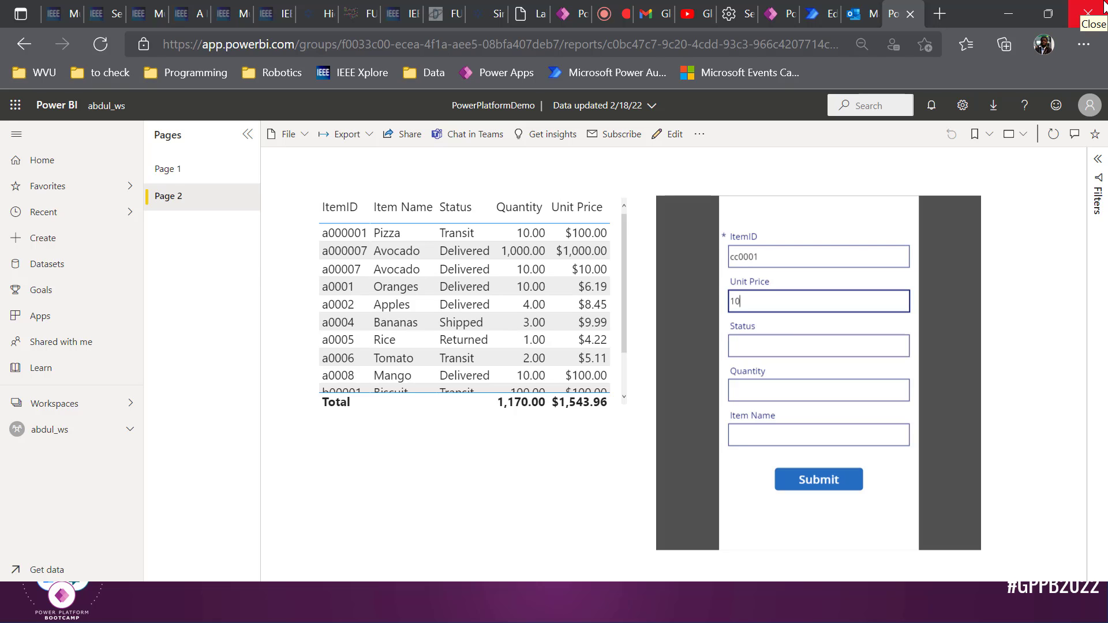
pyautogui.press('Tab')
pyautogui.write('Del')
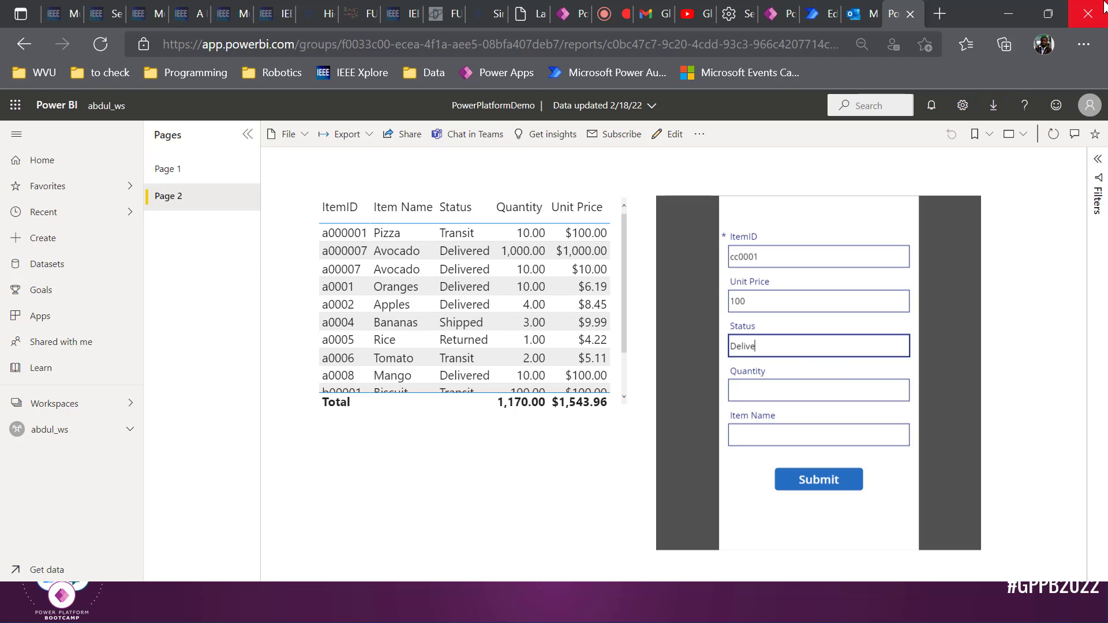
pyautogui.press('Tab')
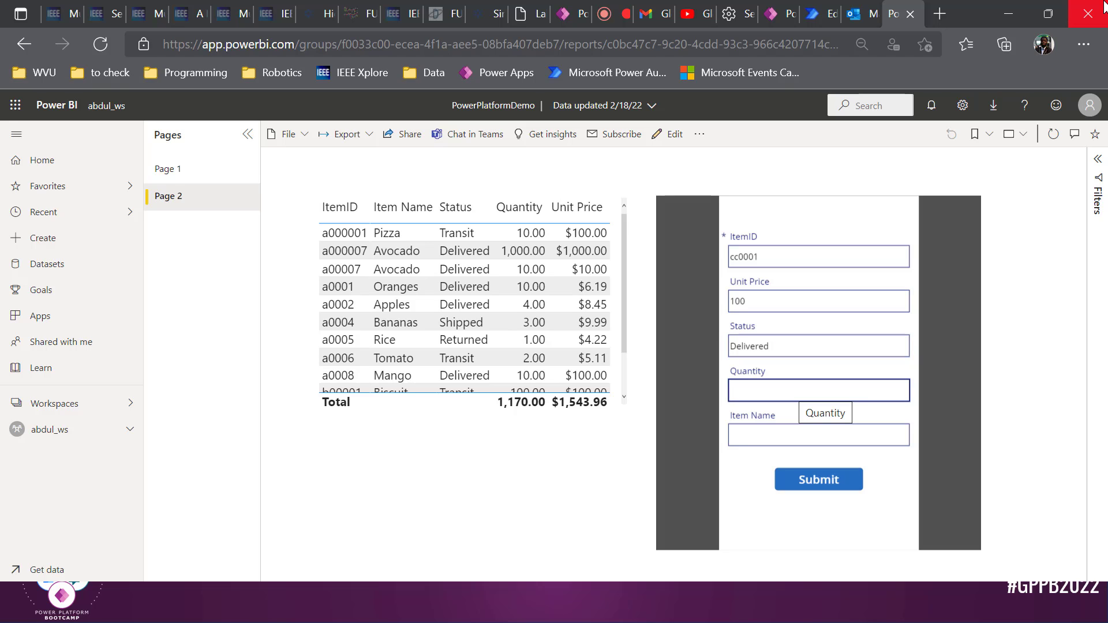
pyautogui.write('10')
pyautogui.press('Tab')
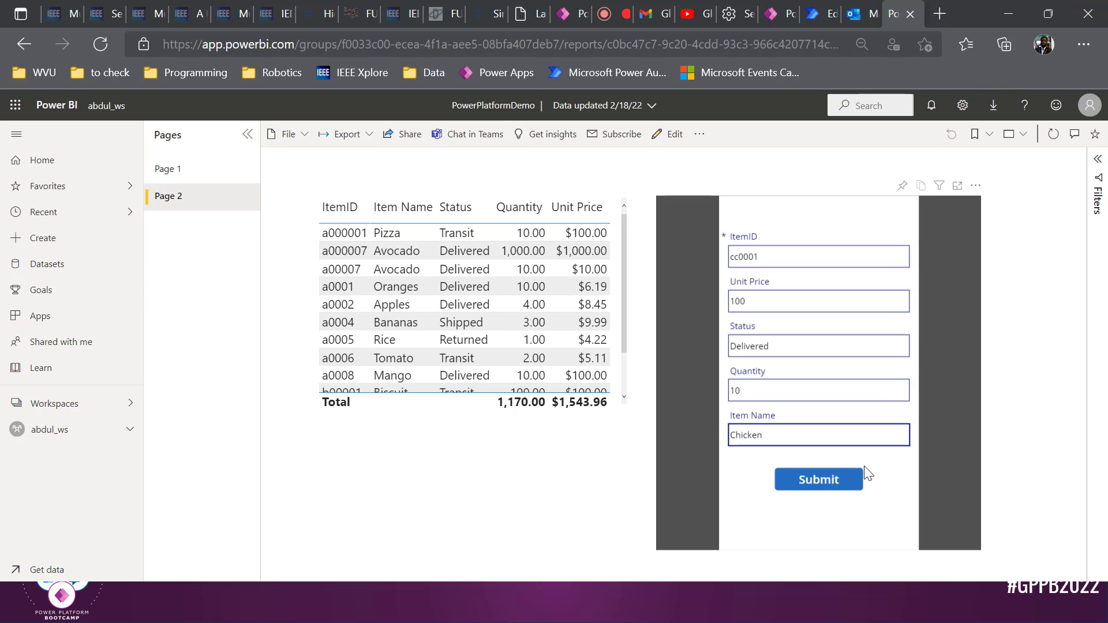
pyautogui.click(846, 490)
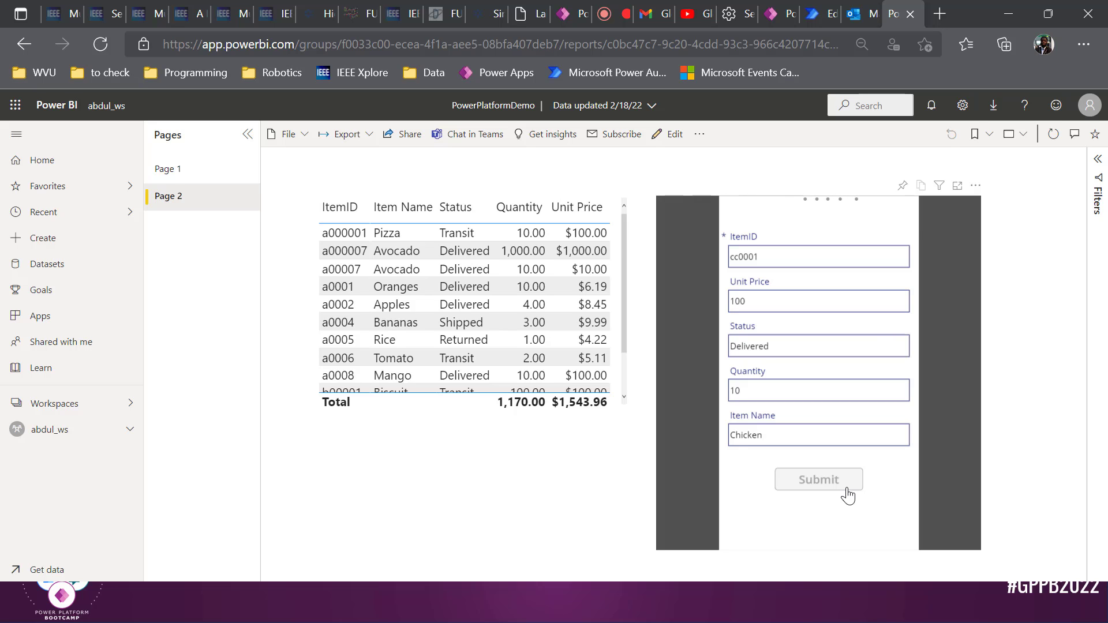
# Read the 11:54 'New Item added' email in Outlook, whose body says 'New Item Added', then return to Power BI
pyautogui.click(854, 10)
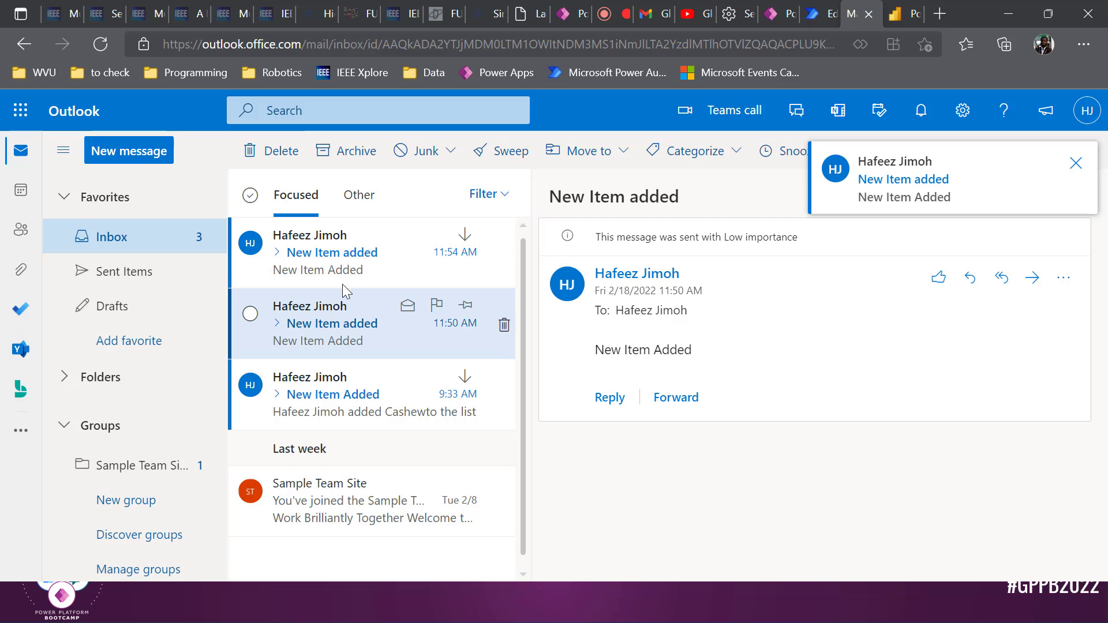
pyautogui.click(327, 258)
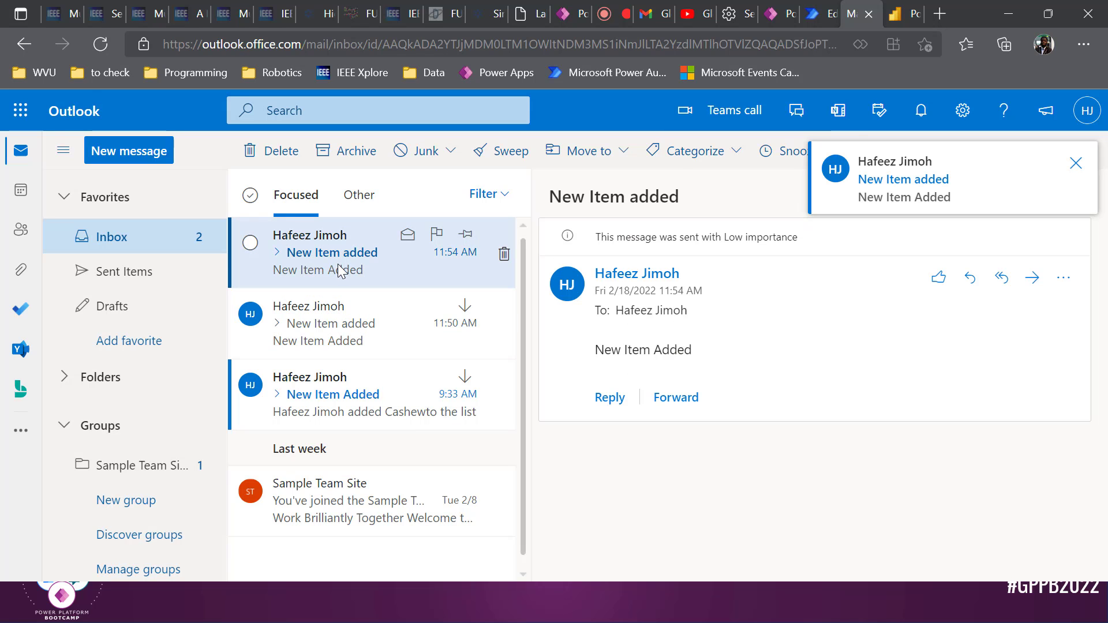
pyautogui.click(340, 306)
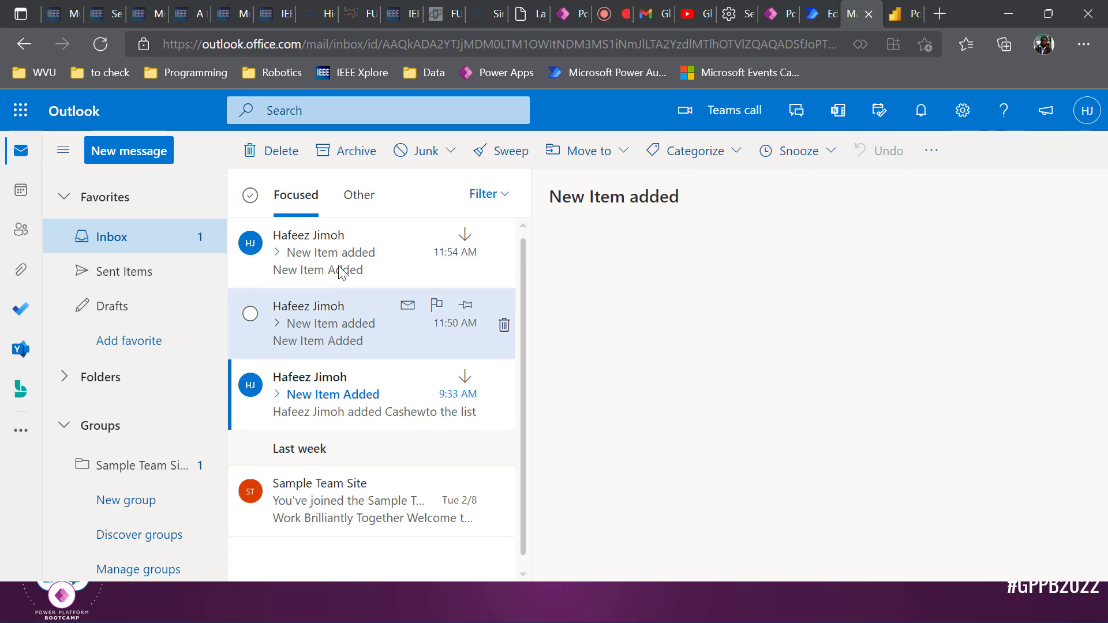
pyautogui.click(338, 267)
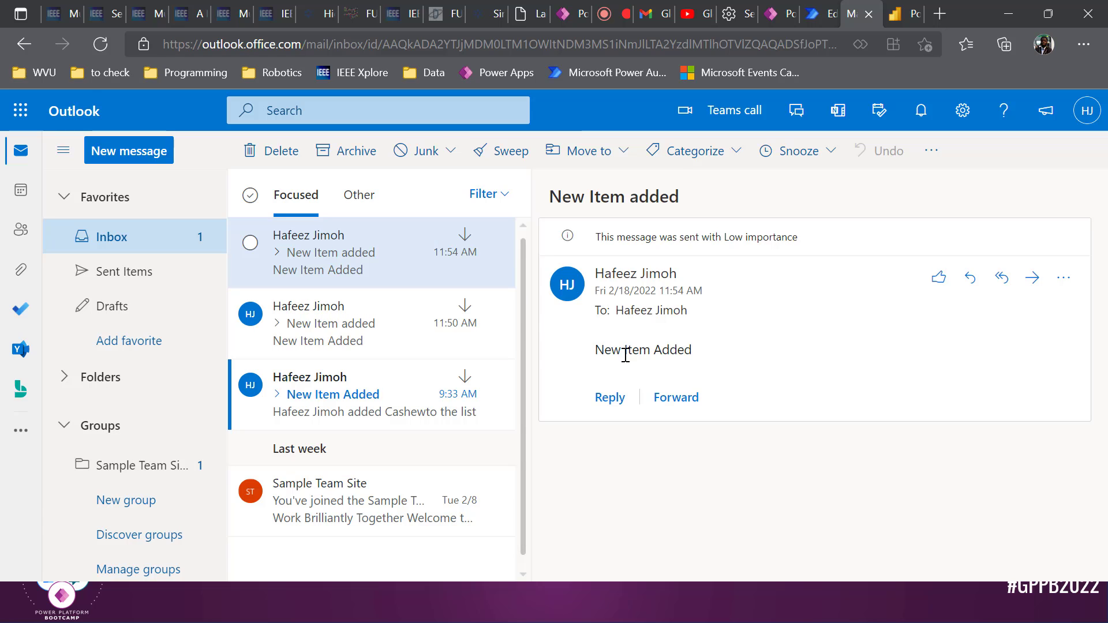
pyautogui.tripleClick(626, 350)
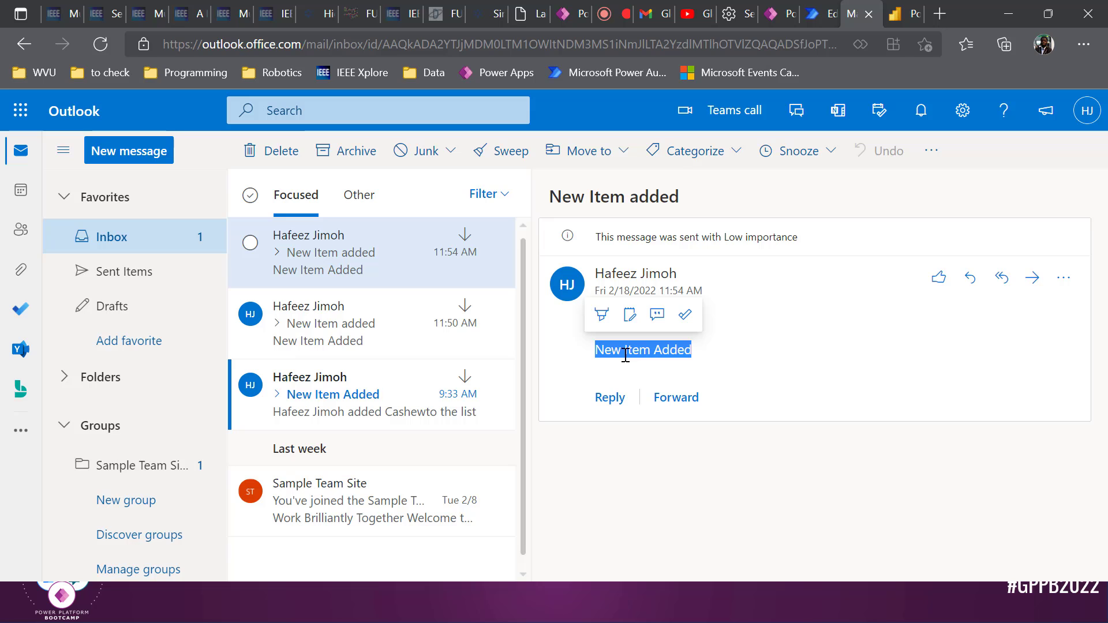
pyautogui.click(893, 8)
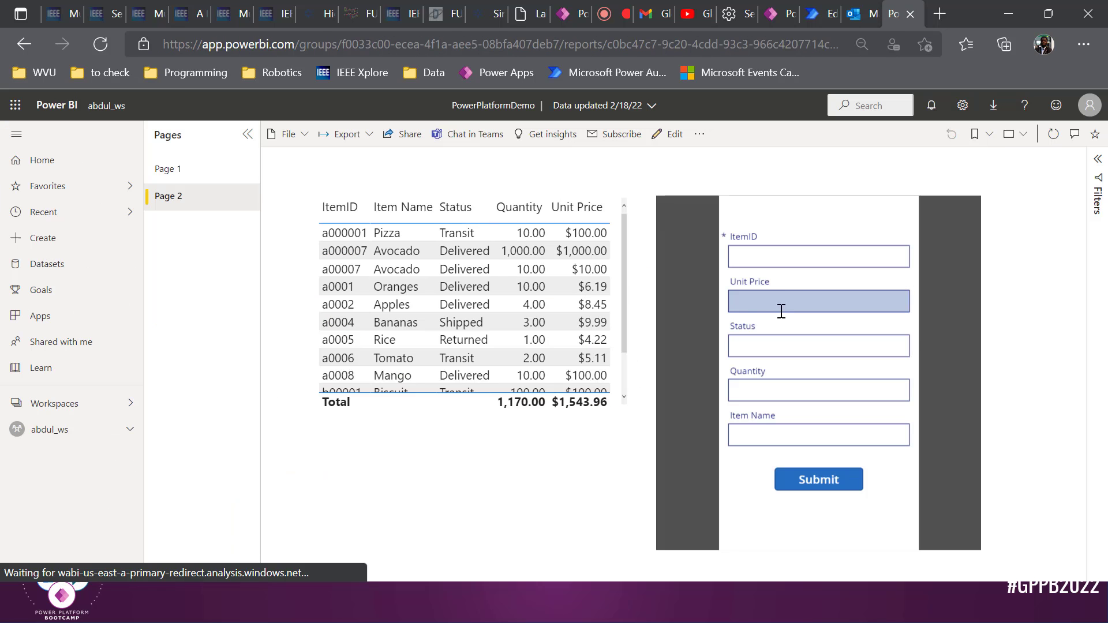
# Reload report Page 2 by visiting Page 1 and back, then return to SalesFoodBostonApp in Power Apps
pyautogui.click(180, 172)
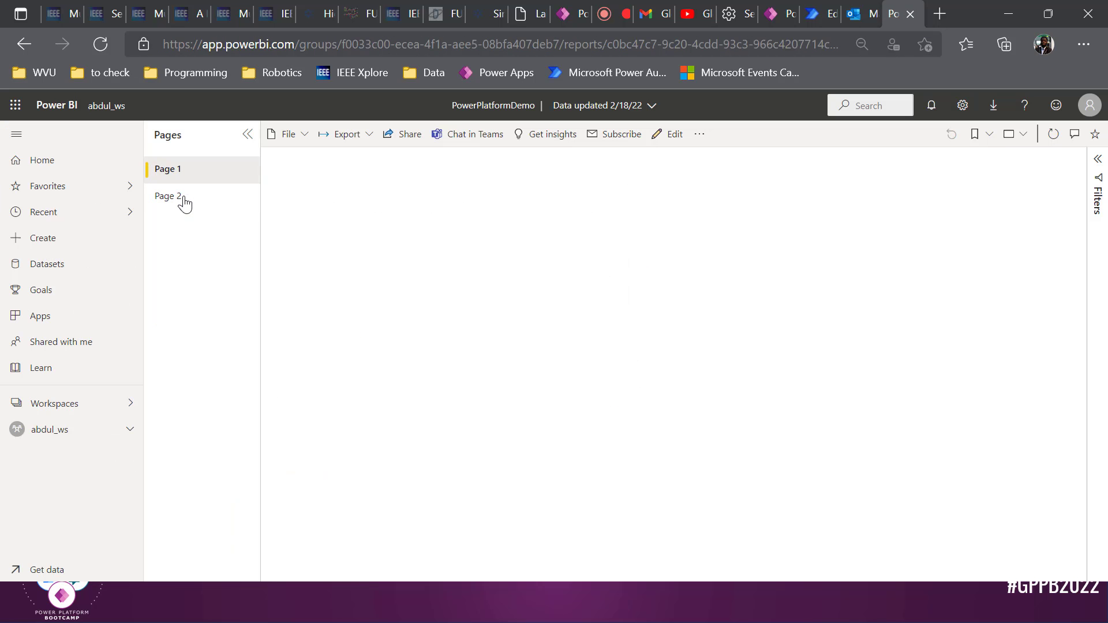
pyautogui.click(183, 199)
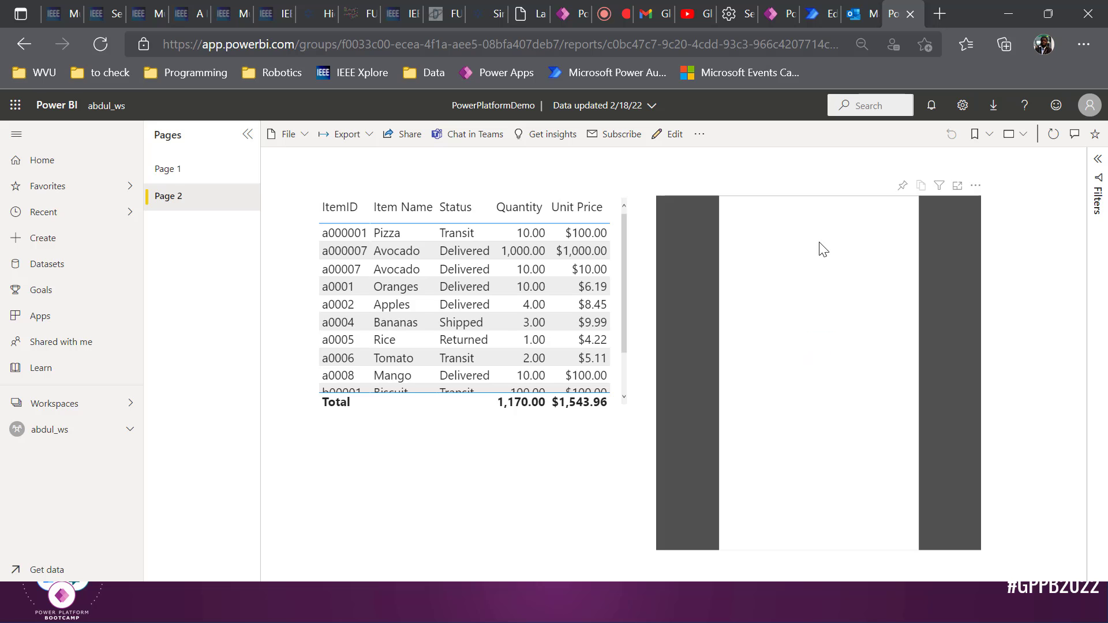
pyautogui.click(781, 14)
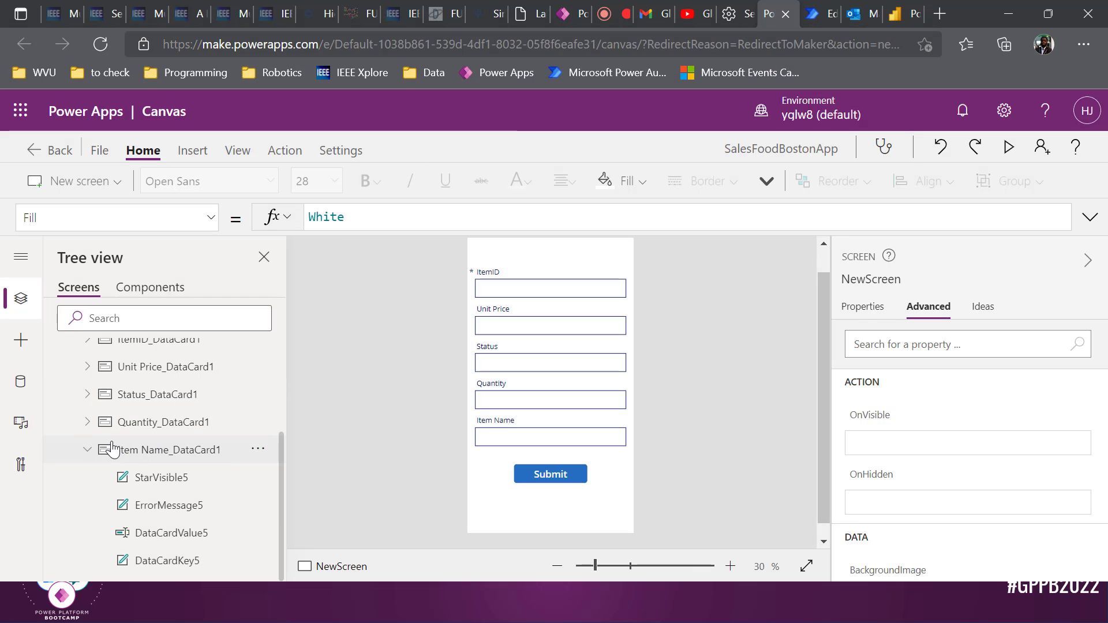
# Add a blank screen and rename Screen2 to 'PowerBI Visual'
pyautogui.scroll(2, 95, 438)
pyautogui.click(70, 387)
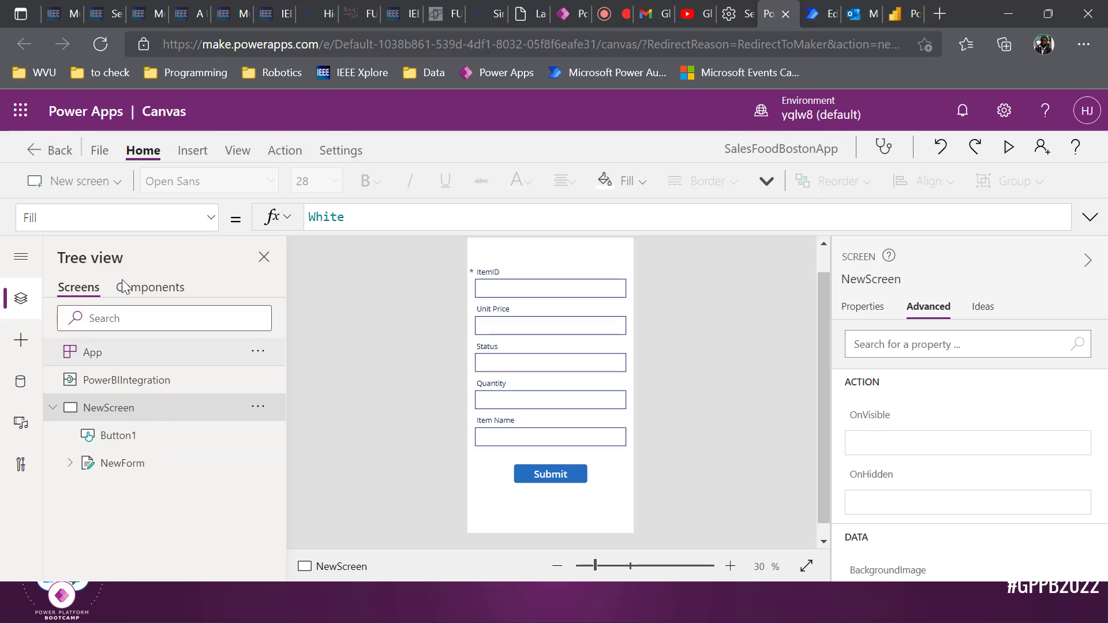
pyautogui.click(108, 175)
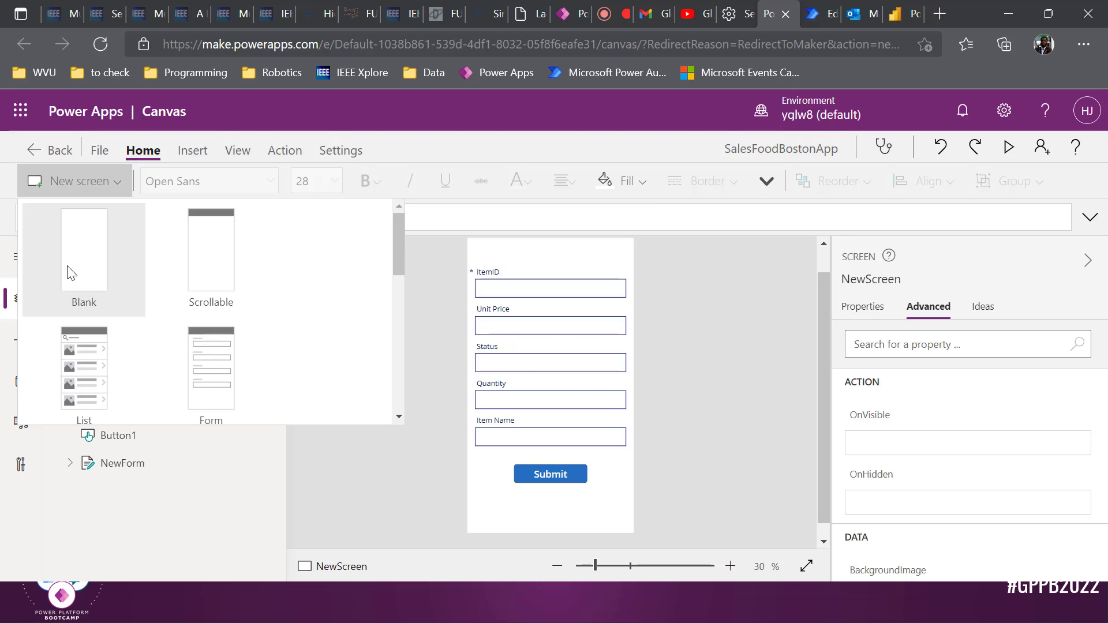
pyautogui.click(81, 254)
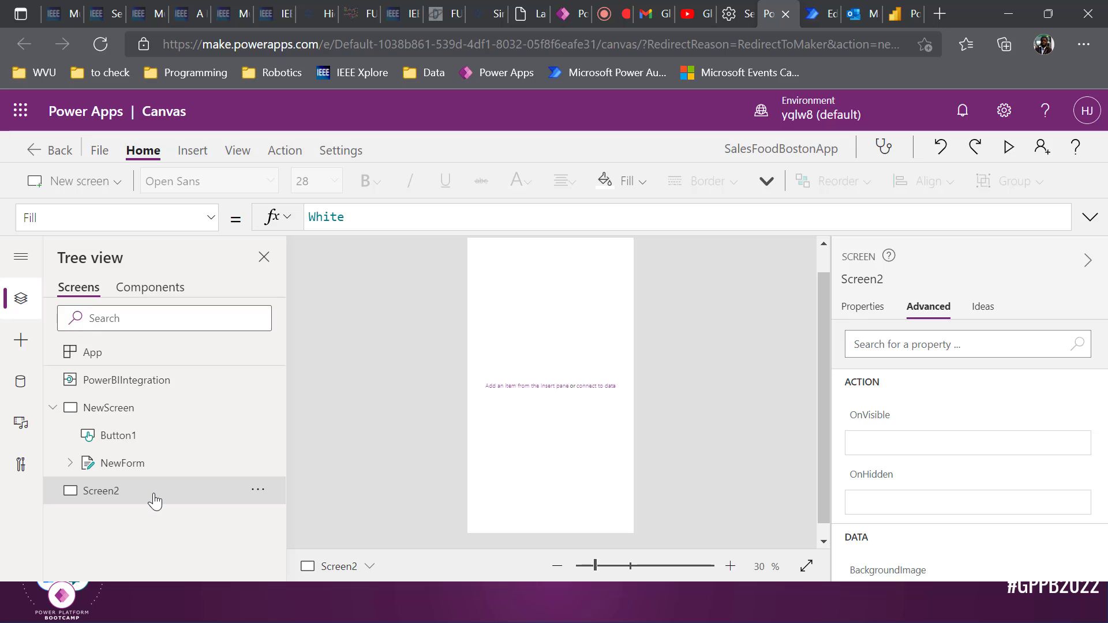
pyautogui.doubleClick(155, 501)
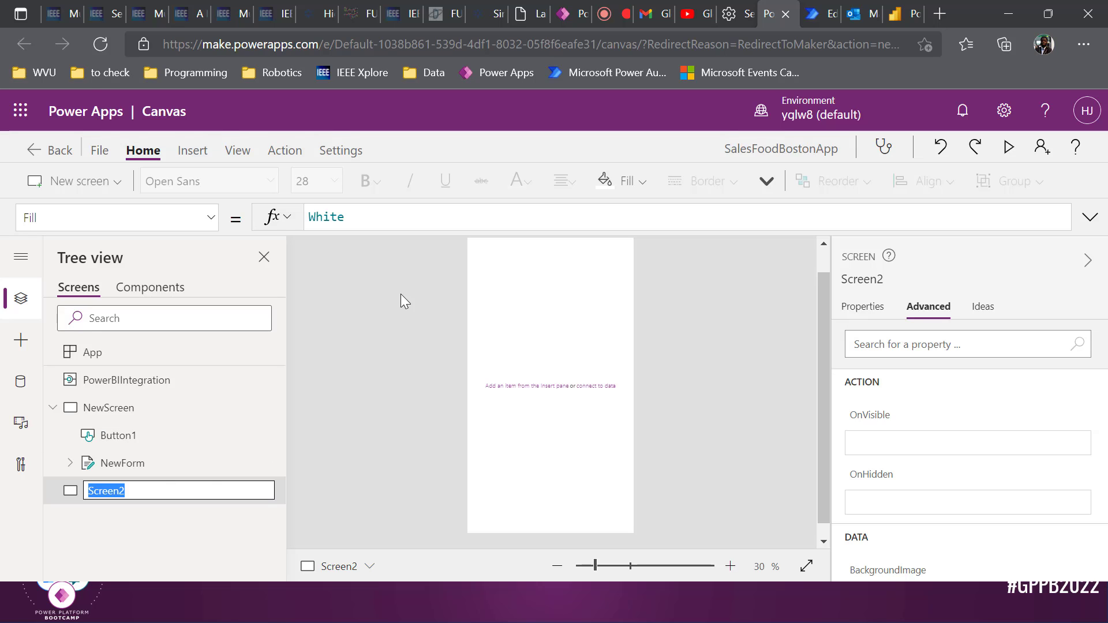
pyautogui.write('PowerBI Visual')
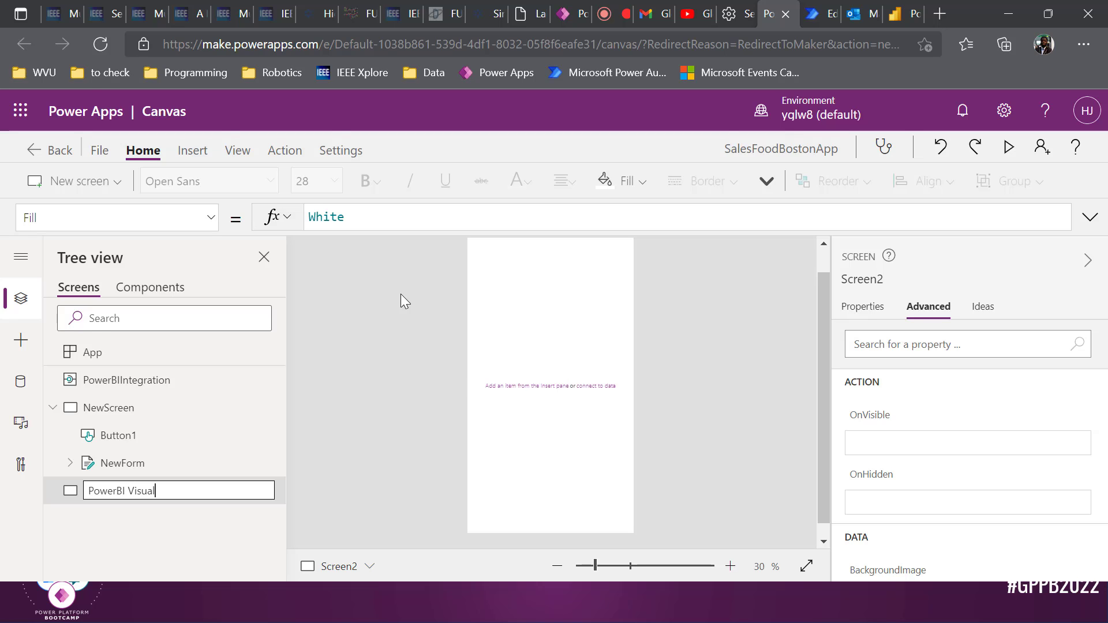
pyautogui.press('Return')
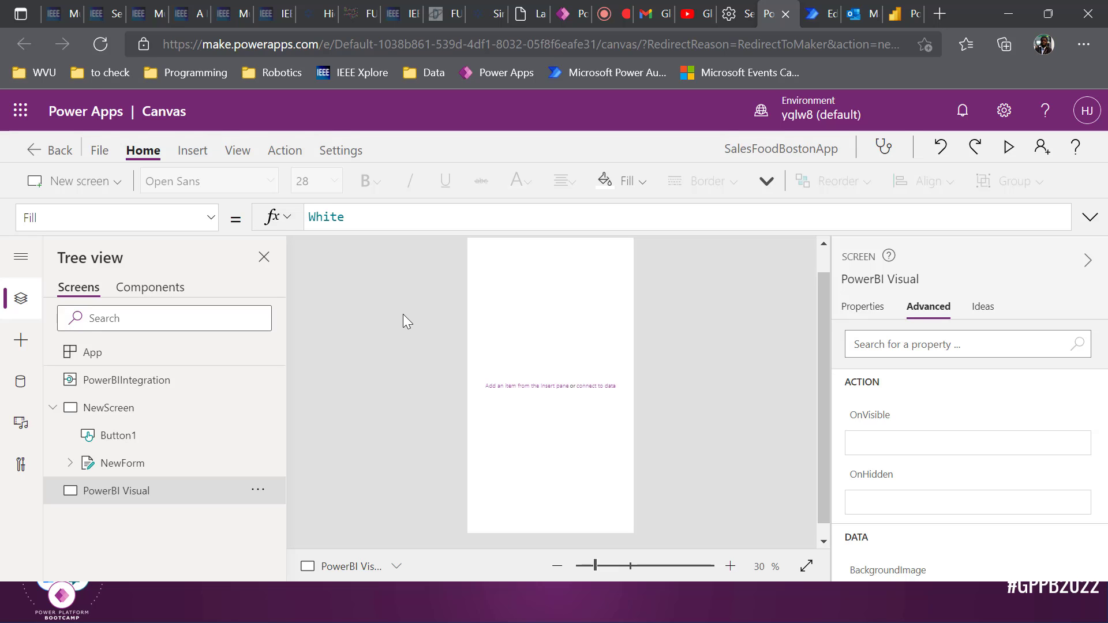
# Add the existing Power BI connection as a data source for the app
pyautogui.click(20, 381)
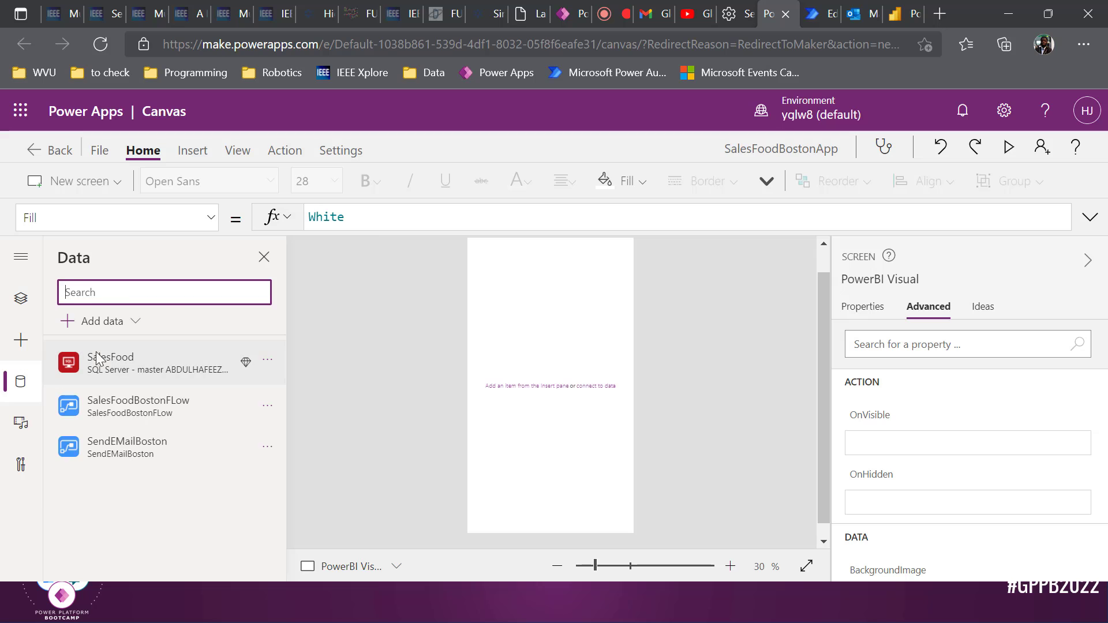
pyautogui.click(141, 325)
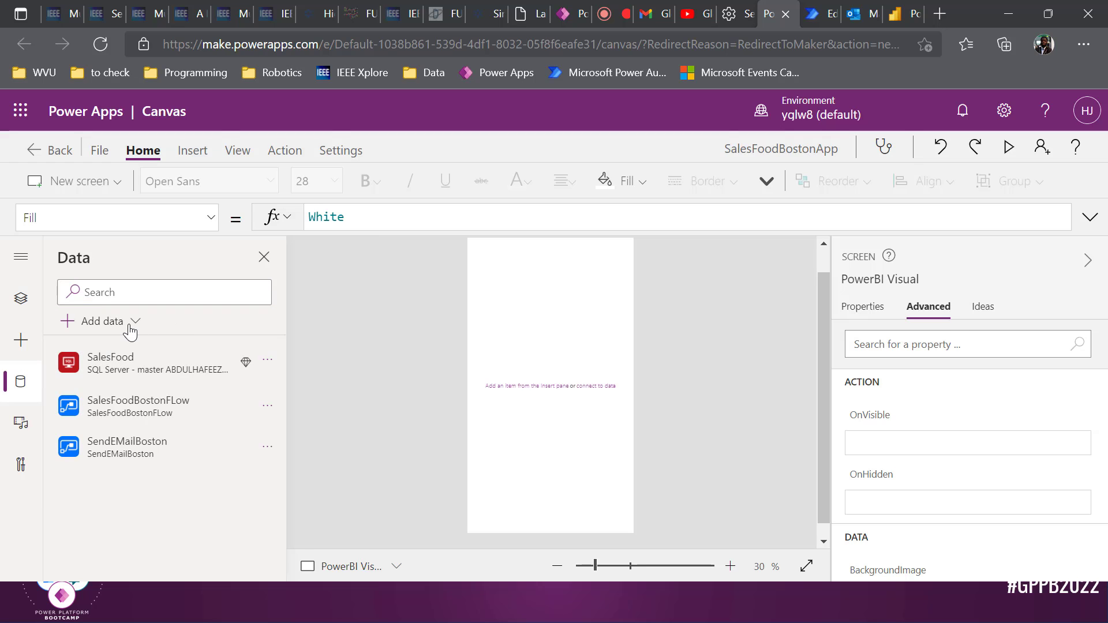
pyautogui.write('P')
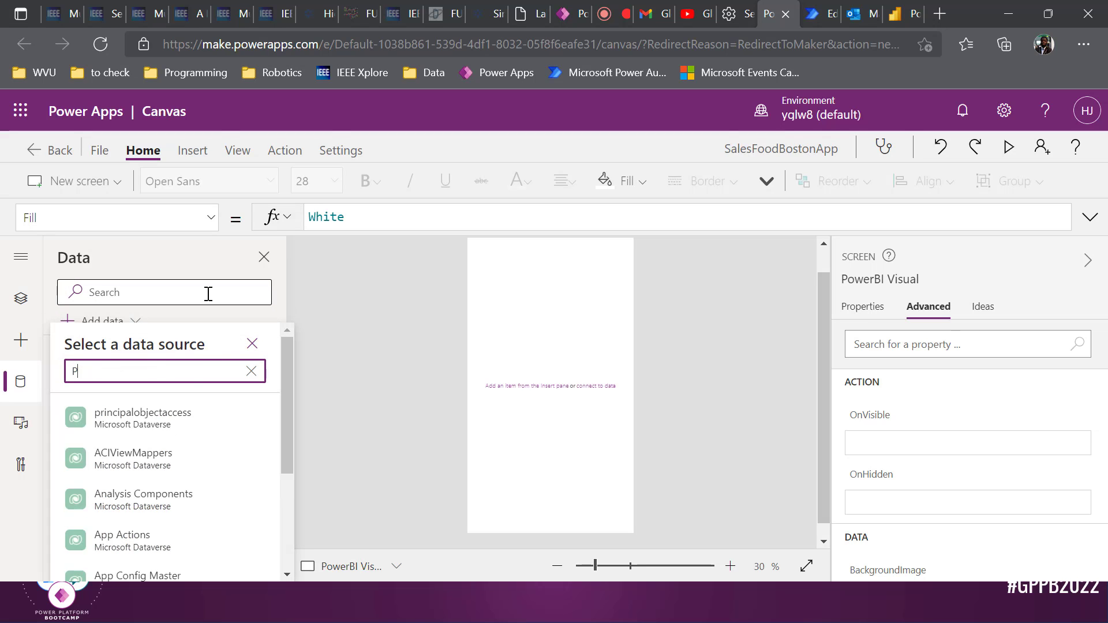
pyautogui.write('owere')
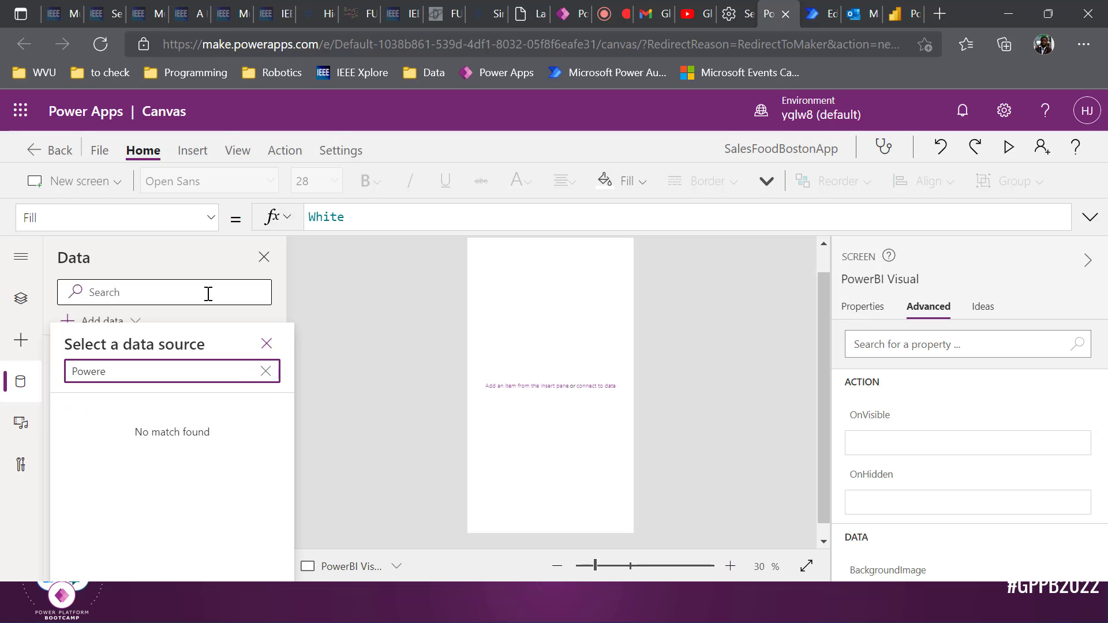
pyautogui.press('BackSpace')
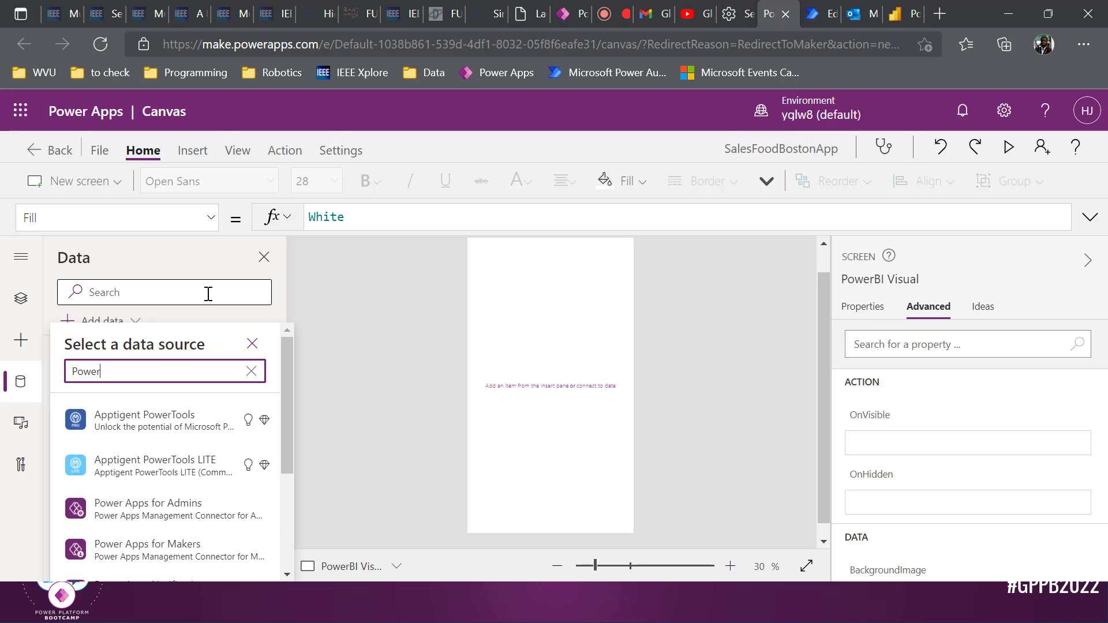
pyautogui.write('BI')
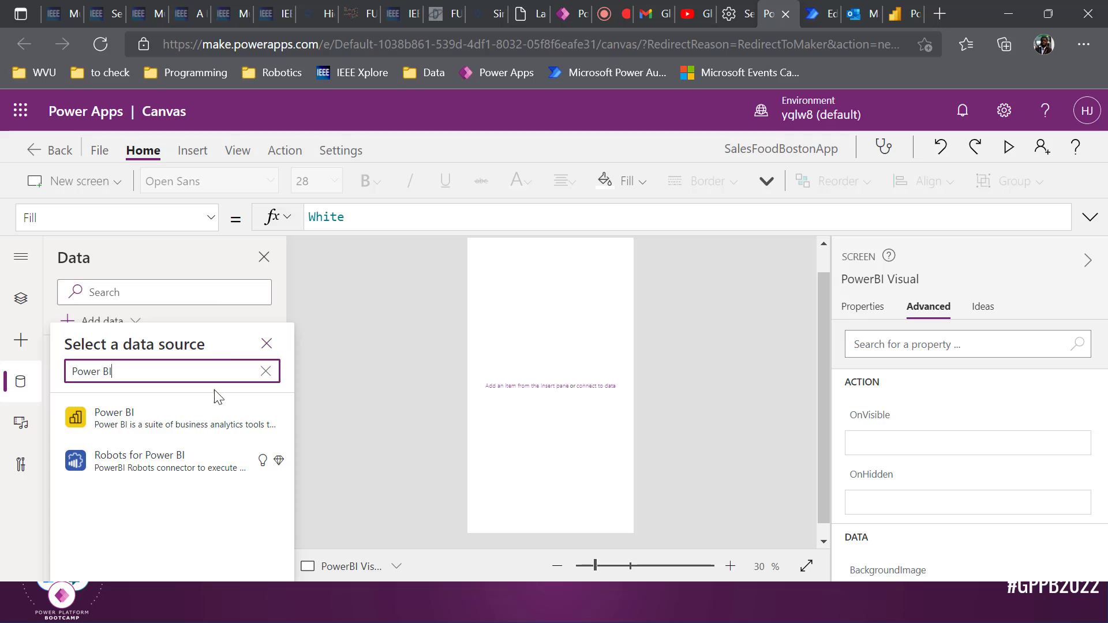
pyautogui.click(193, 414)
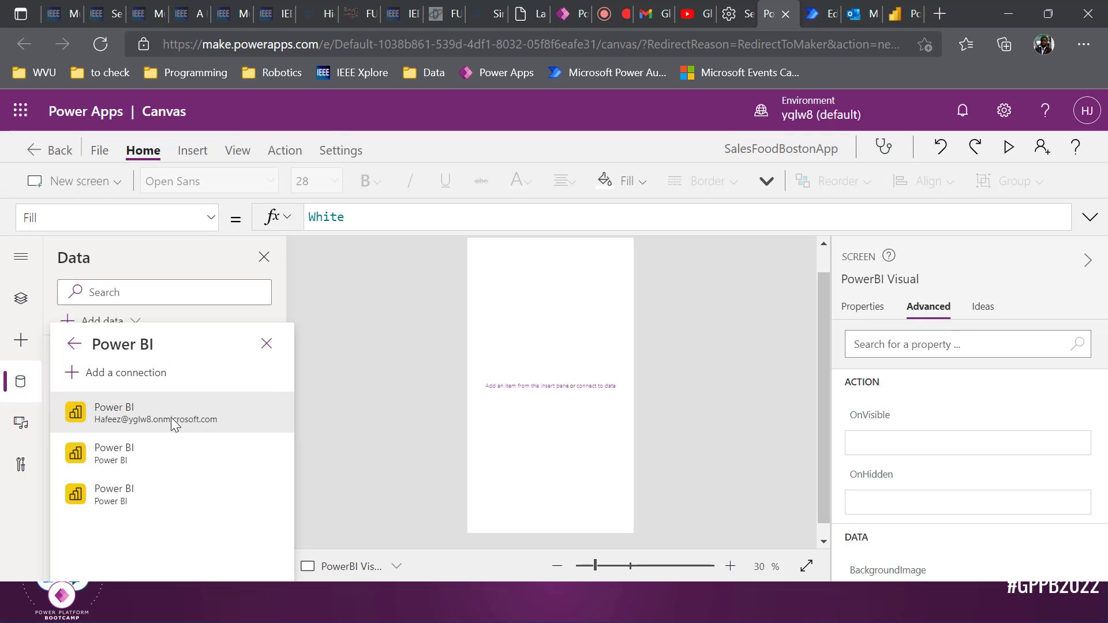
pyautogui.click(165, 419)
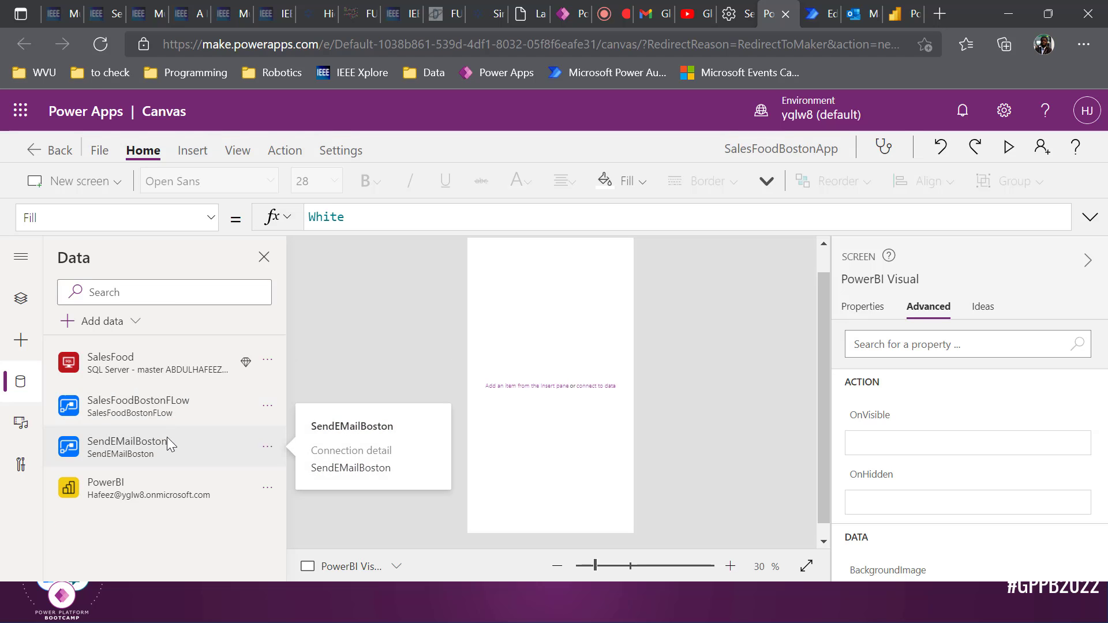
# Insert a Power BI tile, PowerBI1, onto the PowerBI Visual screen
pyautogui.click(20, 339)
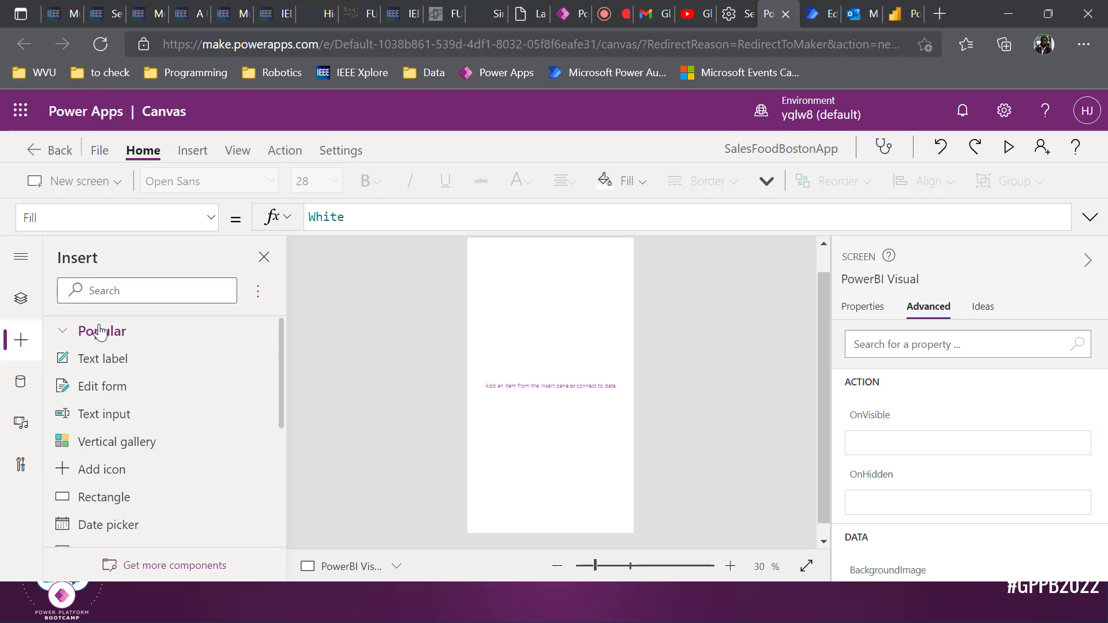
pyautogui.click(159, 288)
pyautogui.write('power')
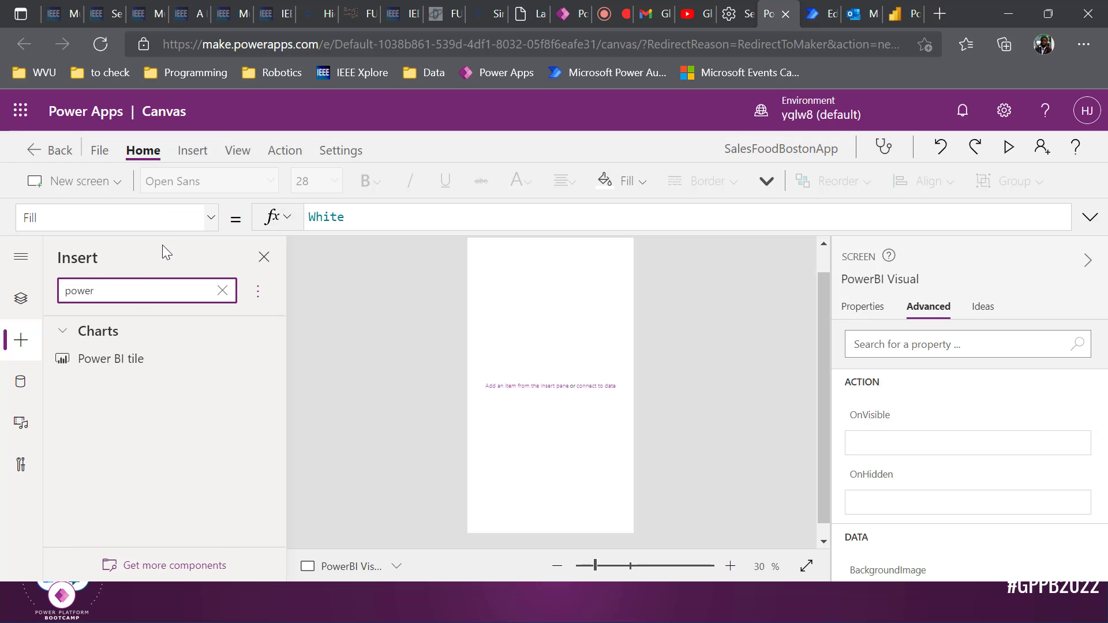
pyautogui.click(121, 374)
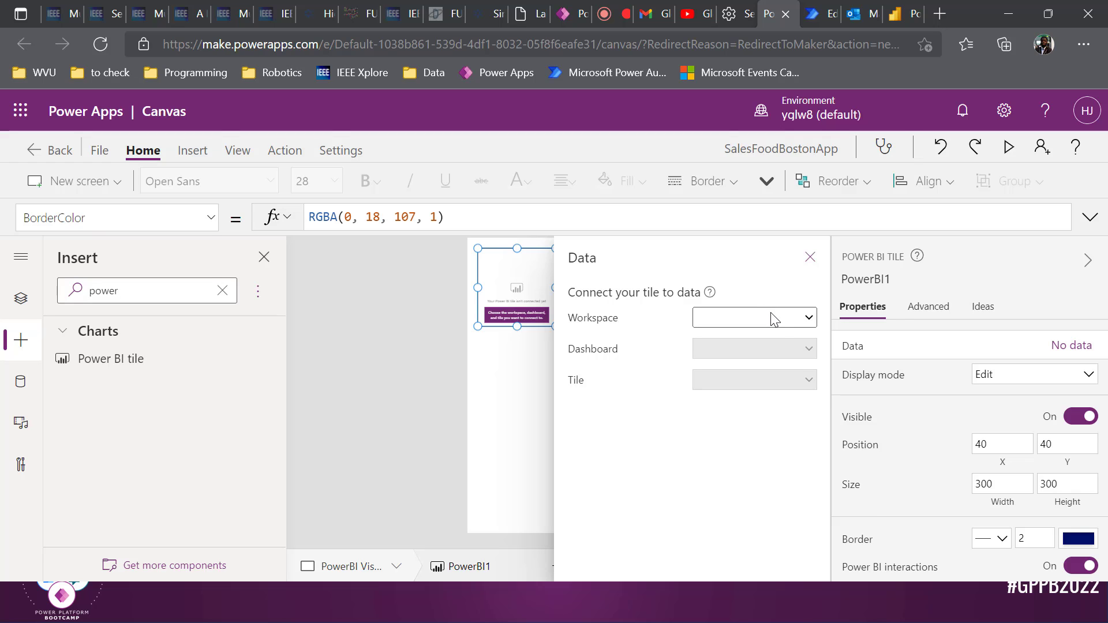
pyautogui.click(897, 9)
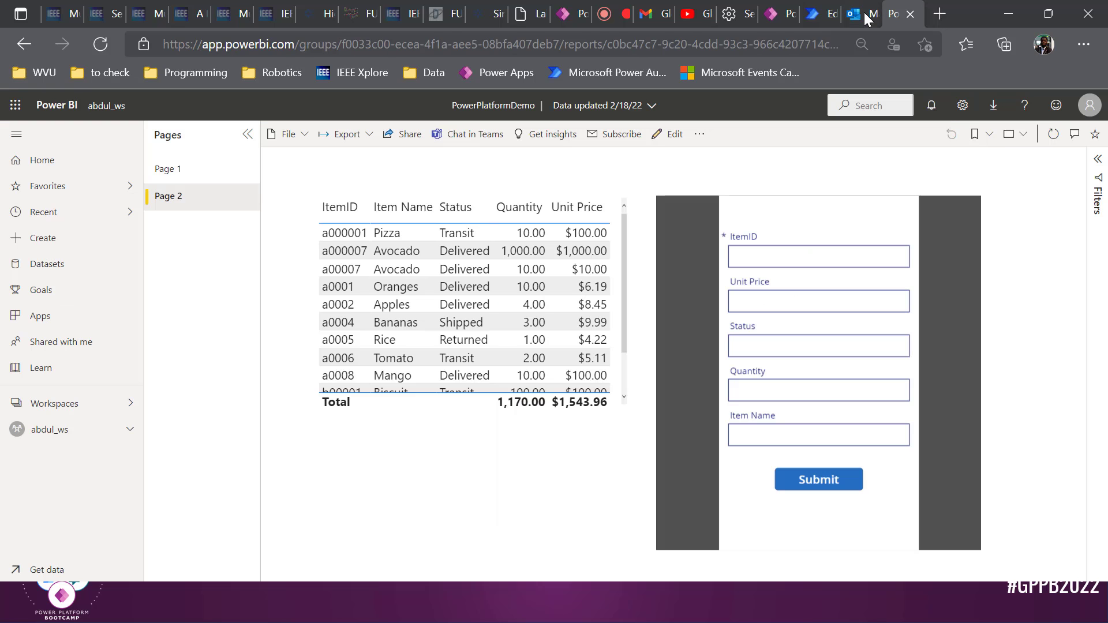
# Pin Page 1's Revenue by Item Name chart to a new dashboard 'BostonDashboard' and open it
pyautogui.click(188, 170)
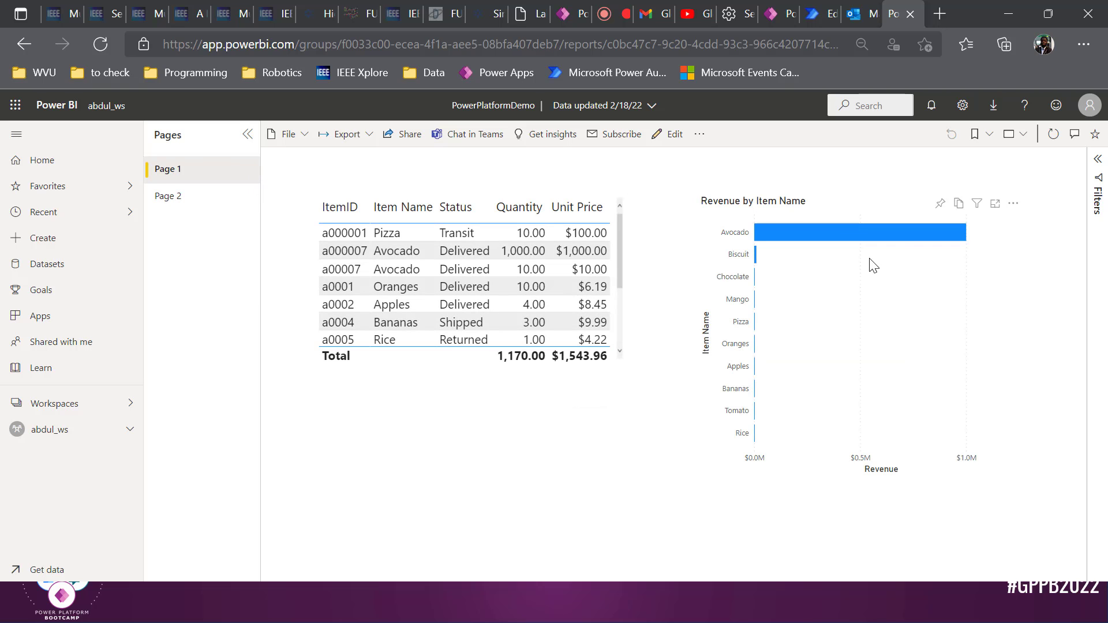
pyautogui.click(939, 203)
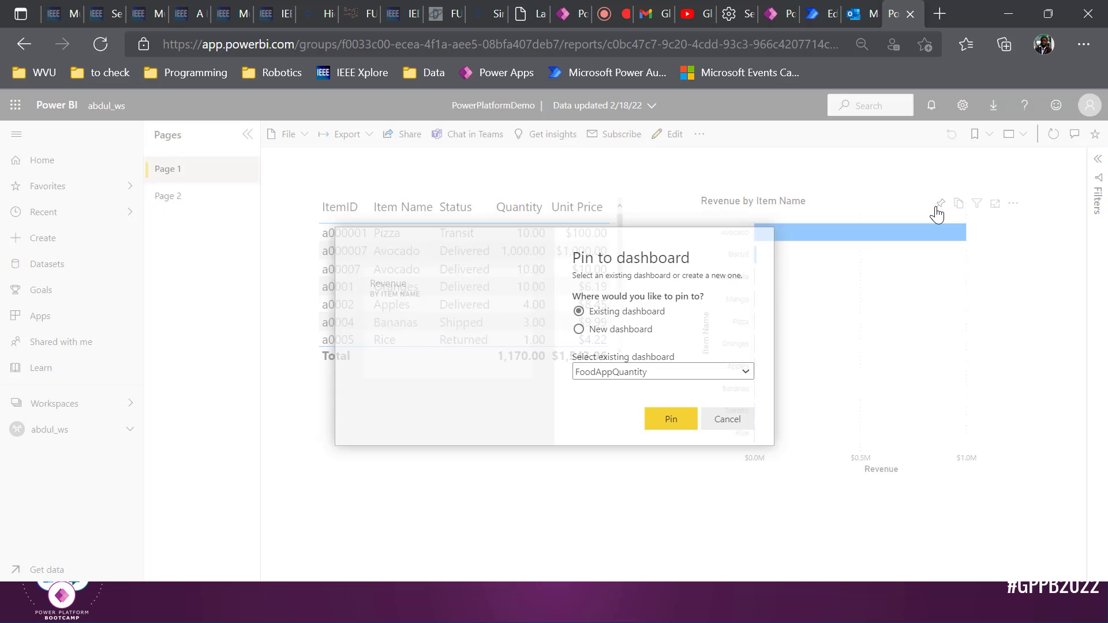
pyautogui.click(637, 328)
pyautogui.click(637, 369)
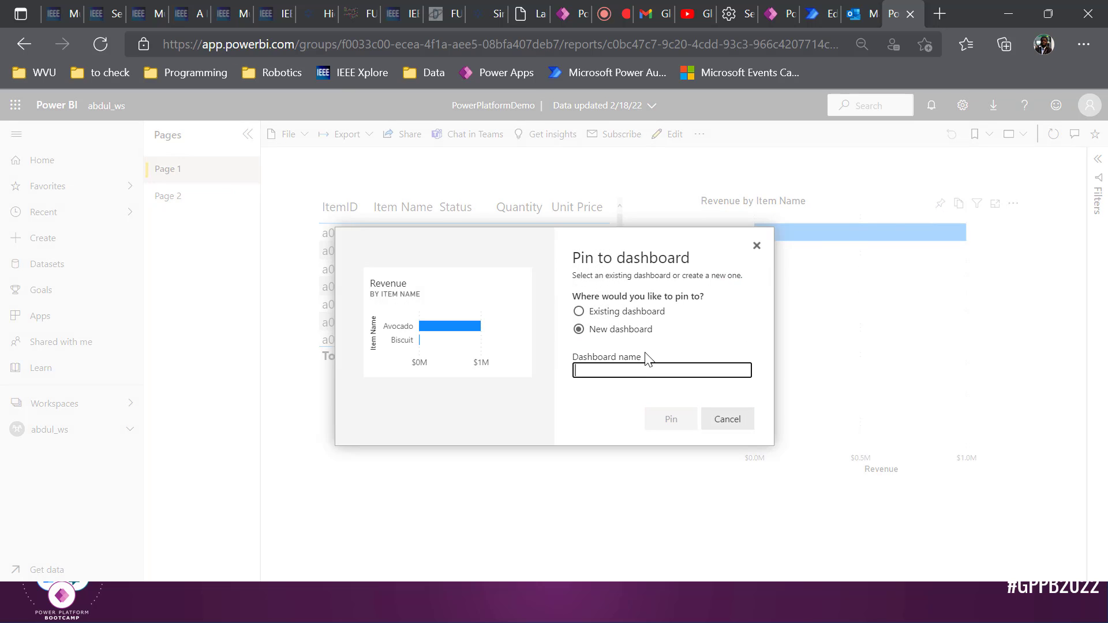
pyautogui.write('BOst')
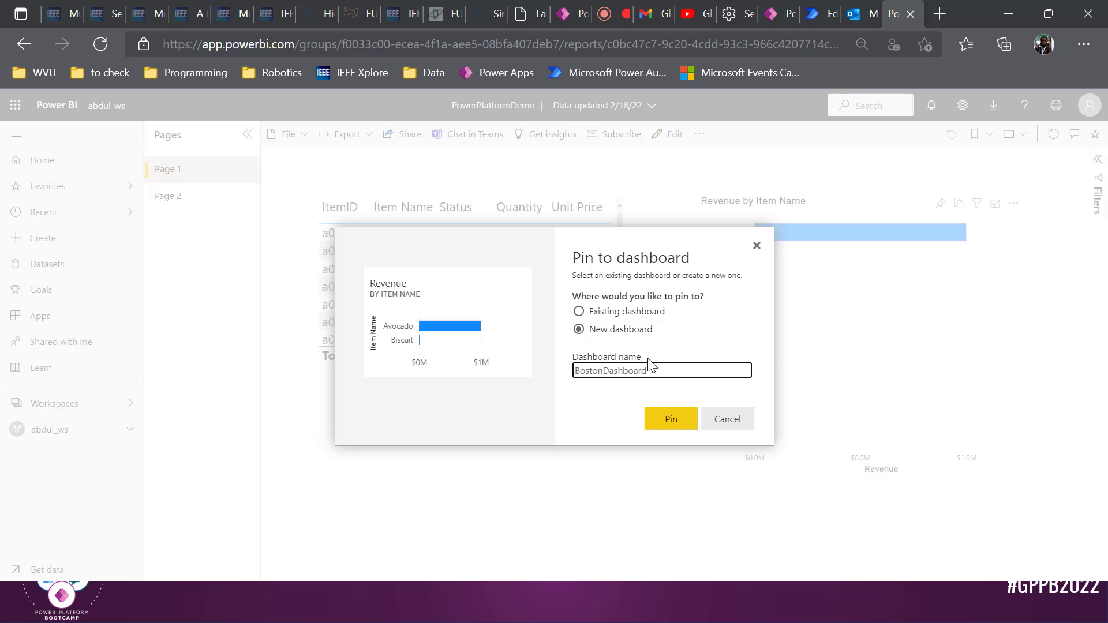
pyautogui.click(670, 420)
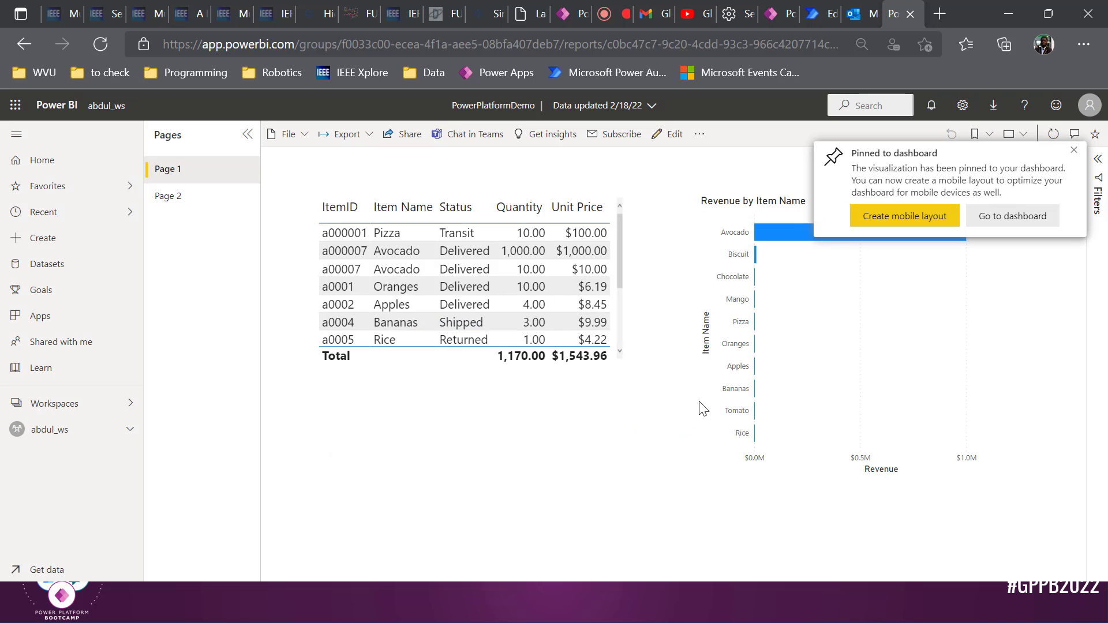
pyautogui.click(991, 217)
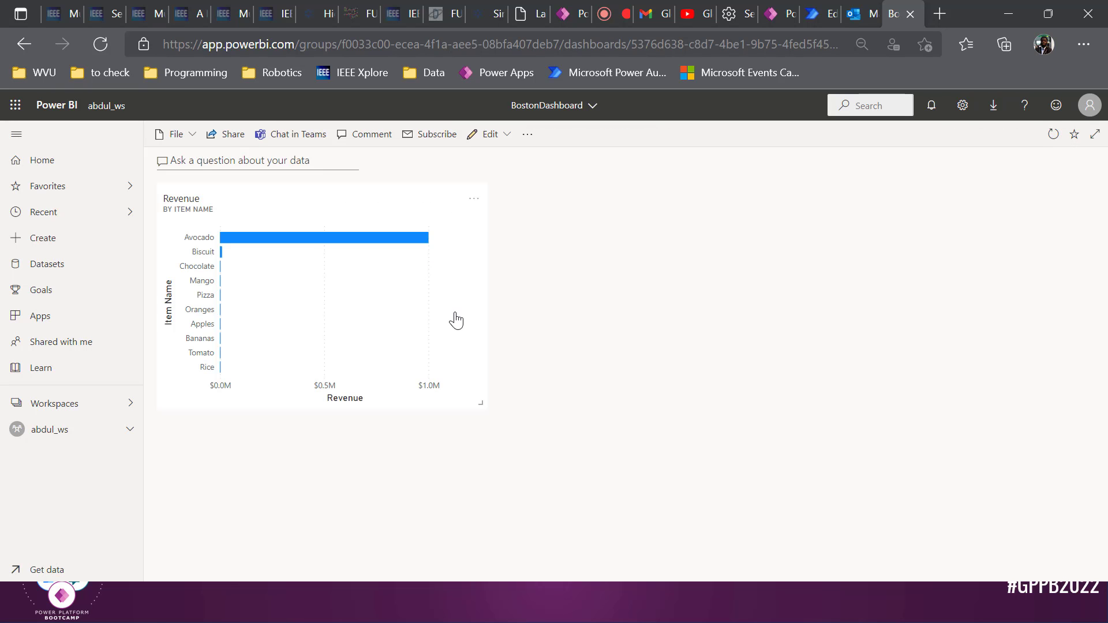
# Link the PowerBI1 tile to the workspace's BostonDashboard Revenue tile
pyautogui.click(819, 7)
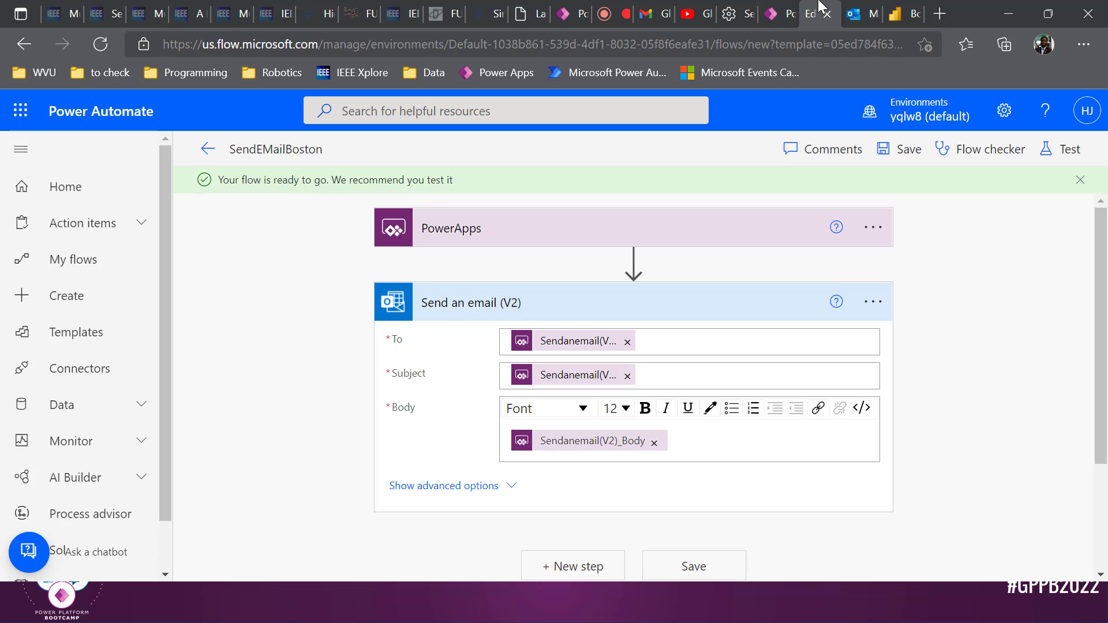
pyautogui.click(780, 13)
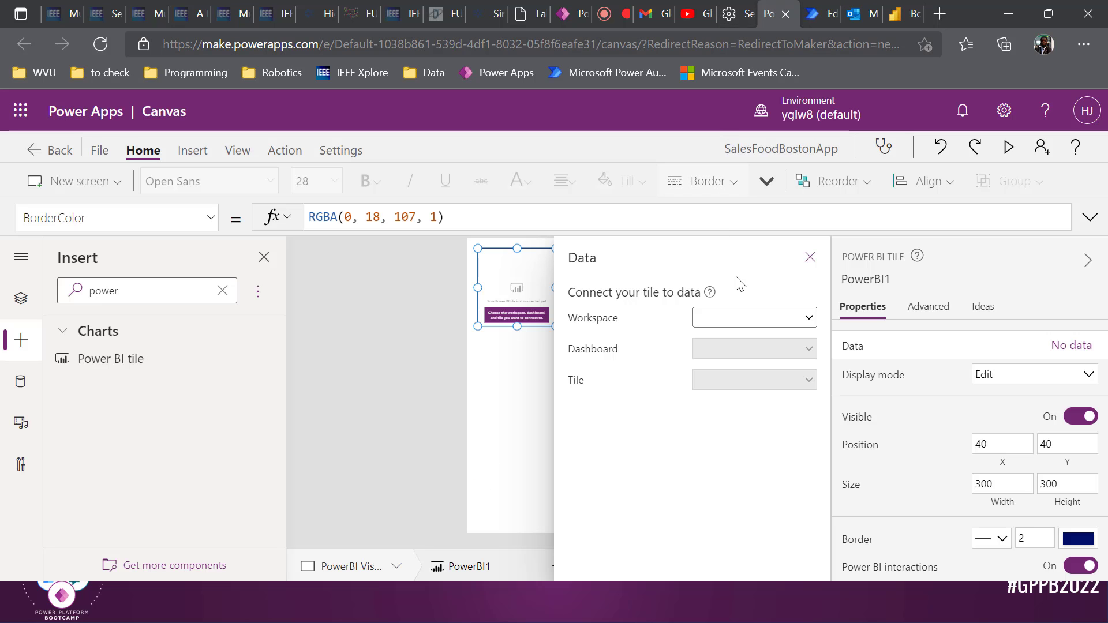
pyautogui.click(759, 316)
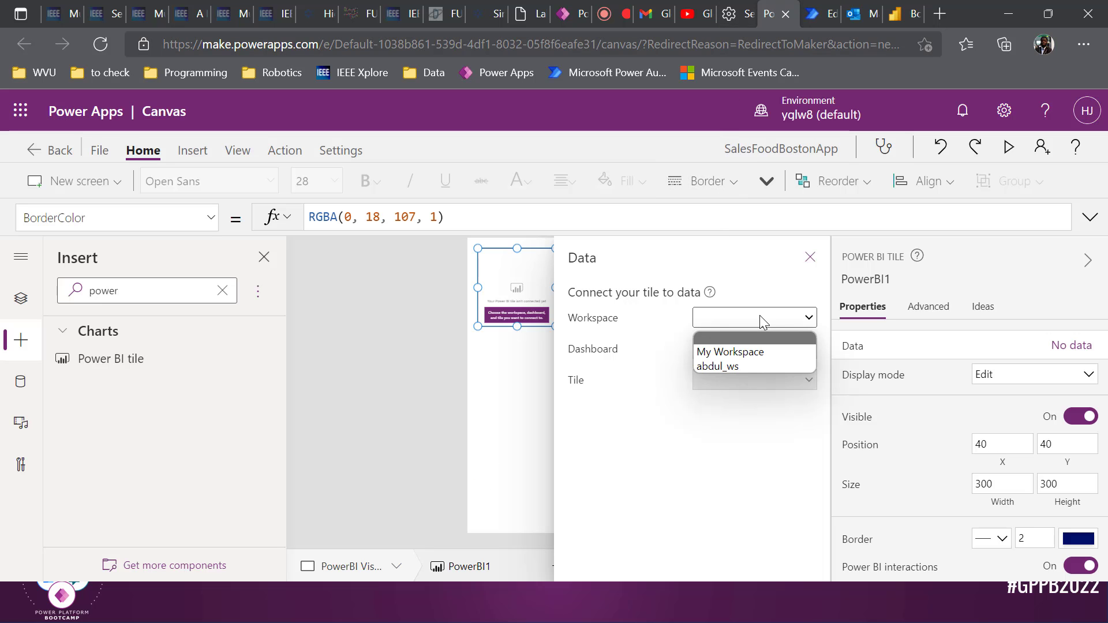
pyautogui.click(760, 366)
pyautogui.click(768, 355)
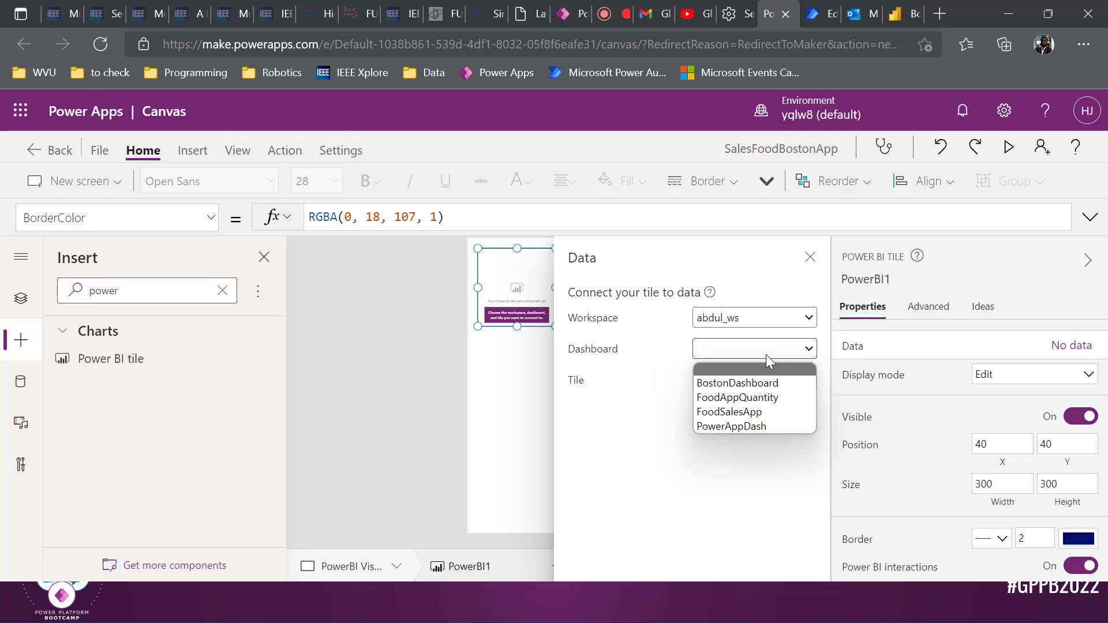
pyautogui.click(766, 382)
pyautogui.click(767, 379)
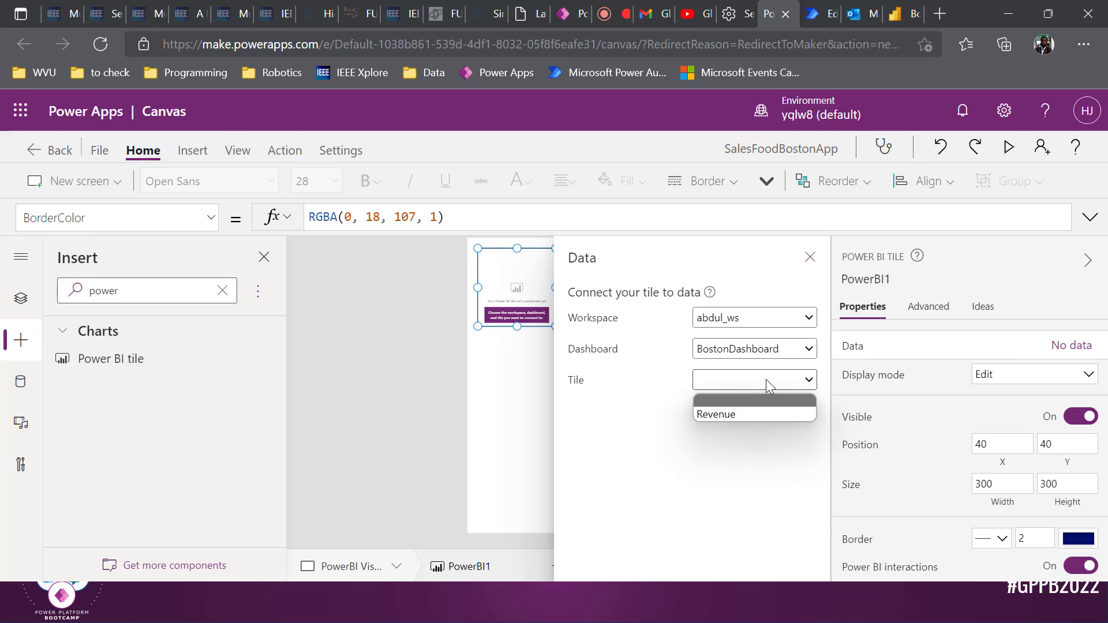
pyautogui.click(754, 413)
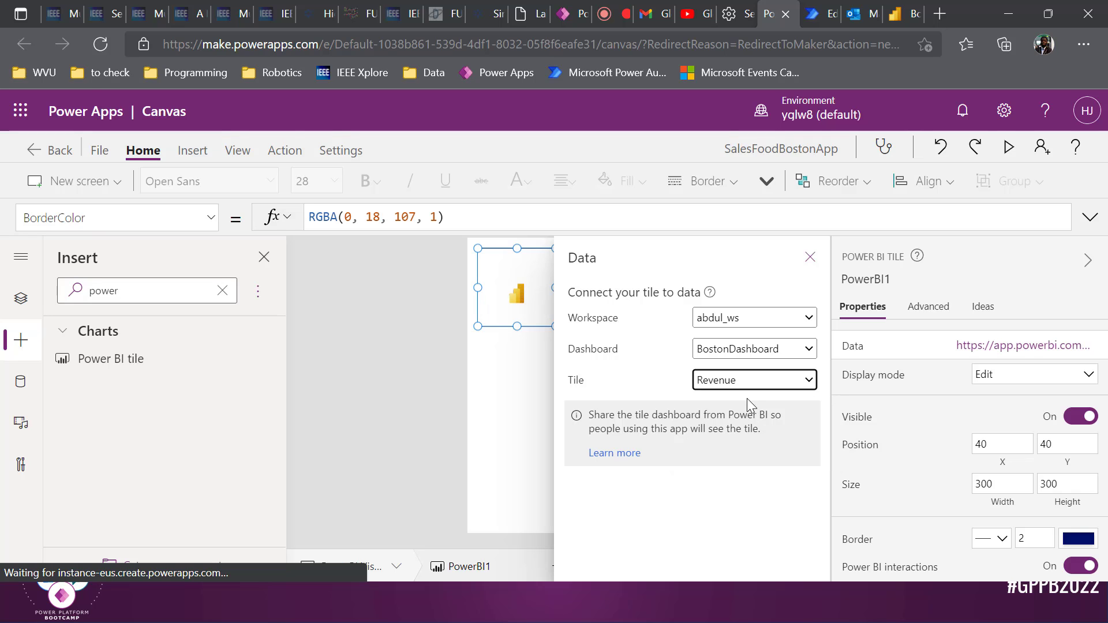
pyautogui.click(807, 263)
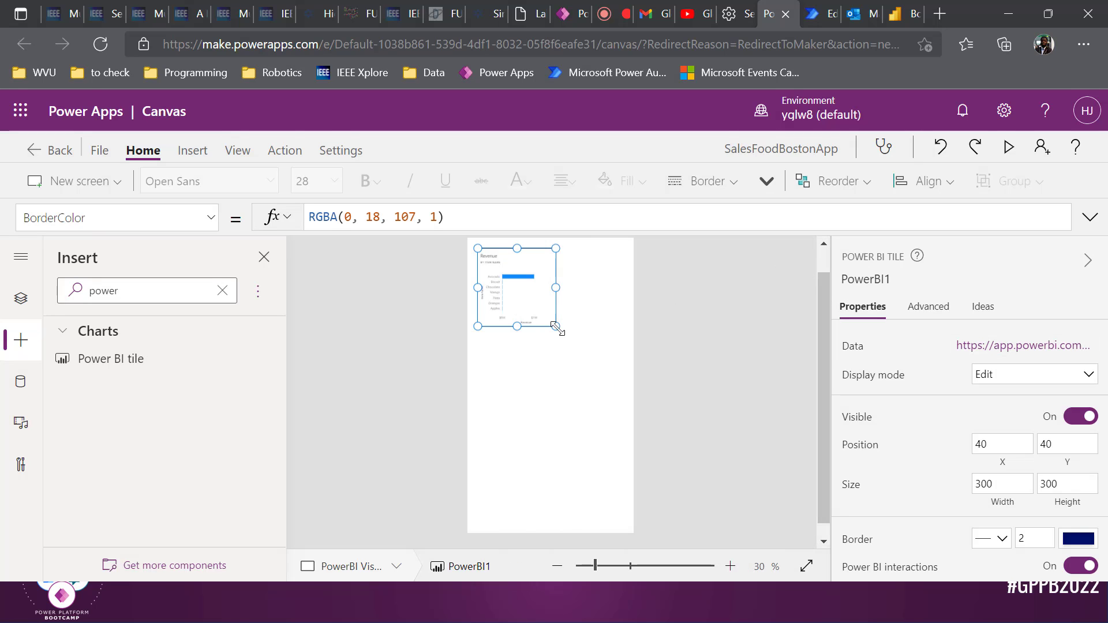
# Resize the Power BI tile to 553 by 760 and zoom in to check the chart
pyautogui.moveTo(555, 326); pyautogui.dragTo(621, 445)
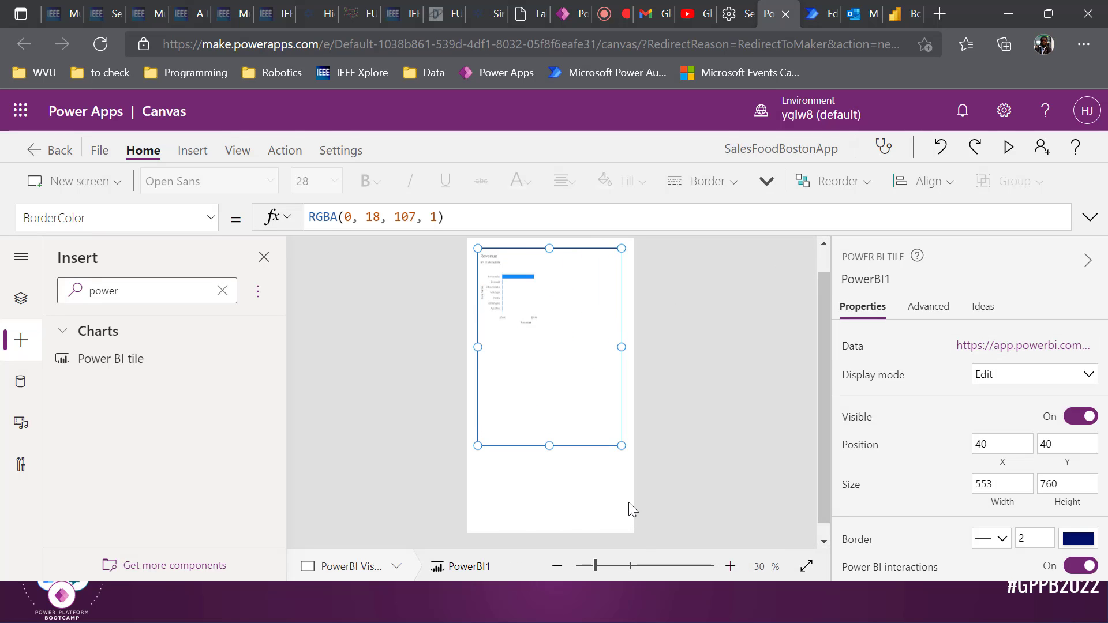
pyautogui.click(628, 573)
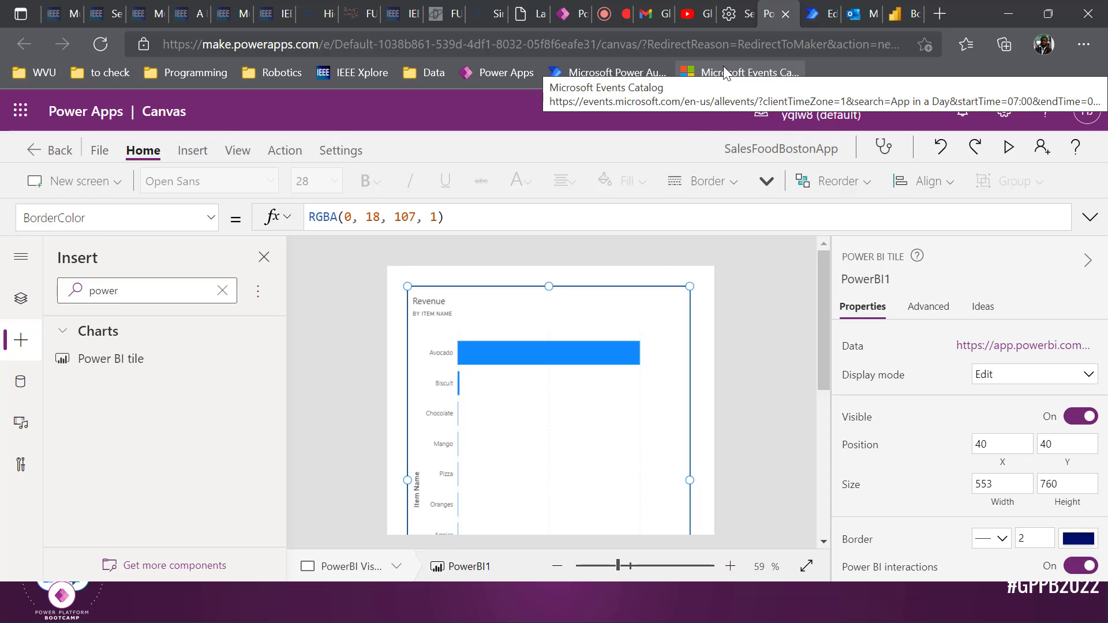
pyautogui.scroll(-3, 509, 317)
pyautogui.scroll(3, 508, 318)
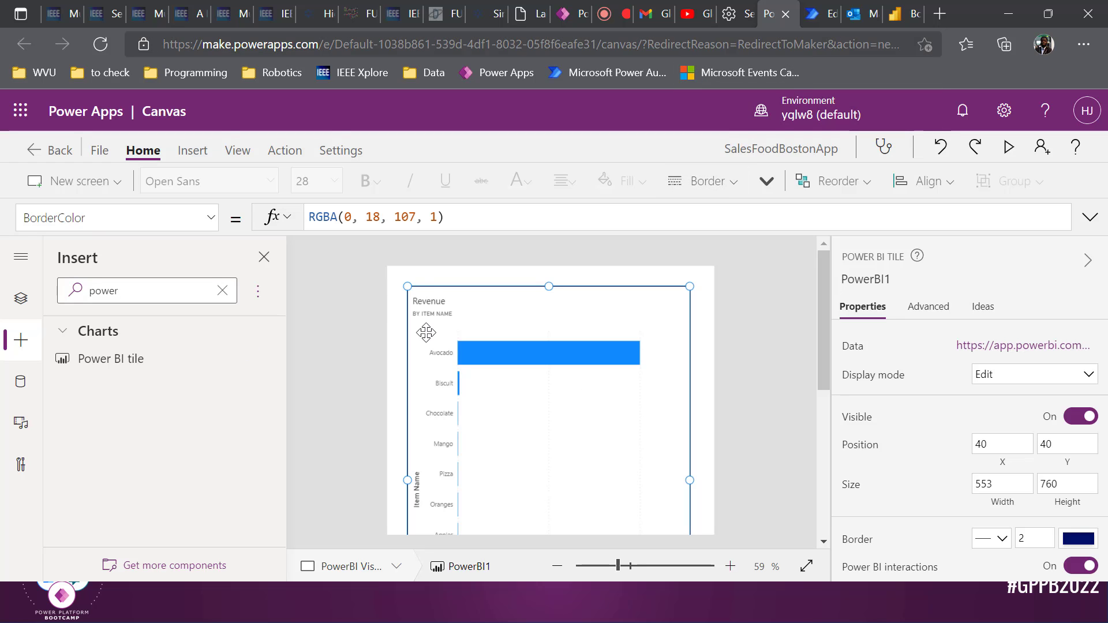
pyautogui.click(904, 13)
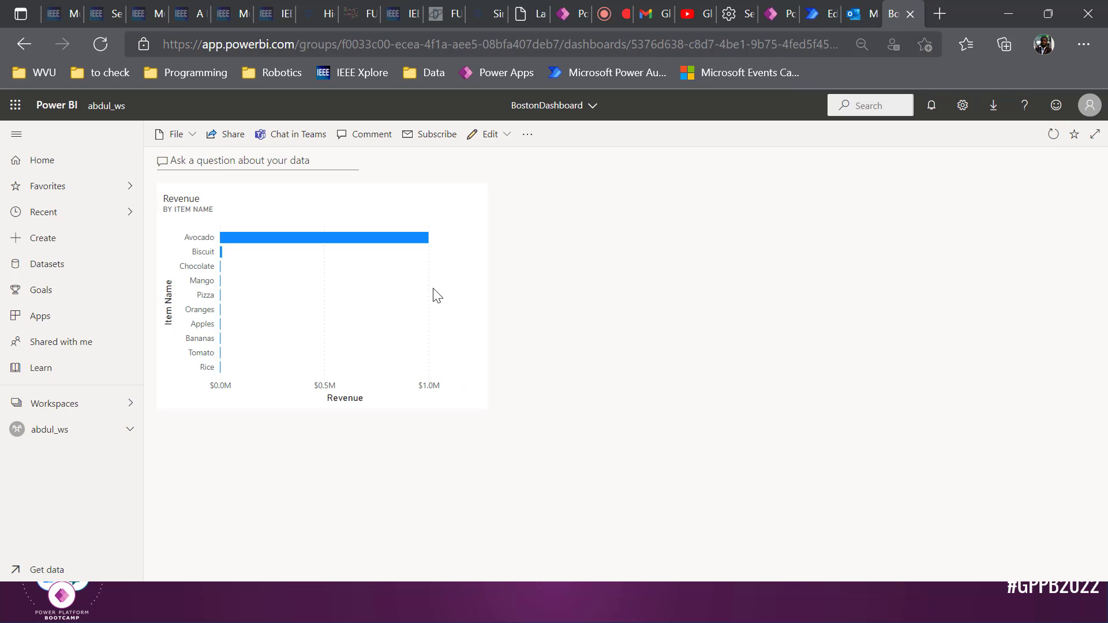
# Open the PowerPlatformDemo report via its workspace dataset and show Page 2 with the embedded app
pyautogui.click(71, 407)
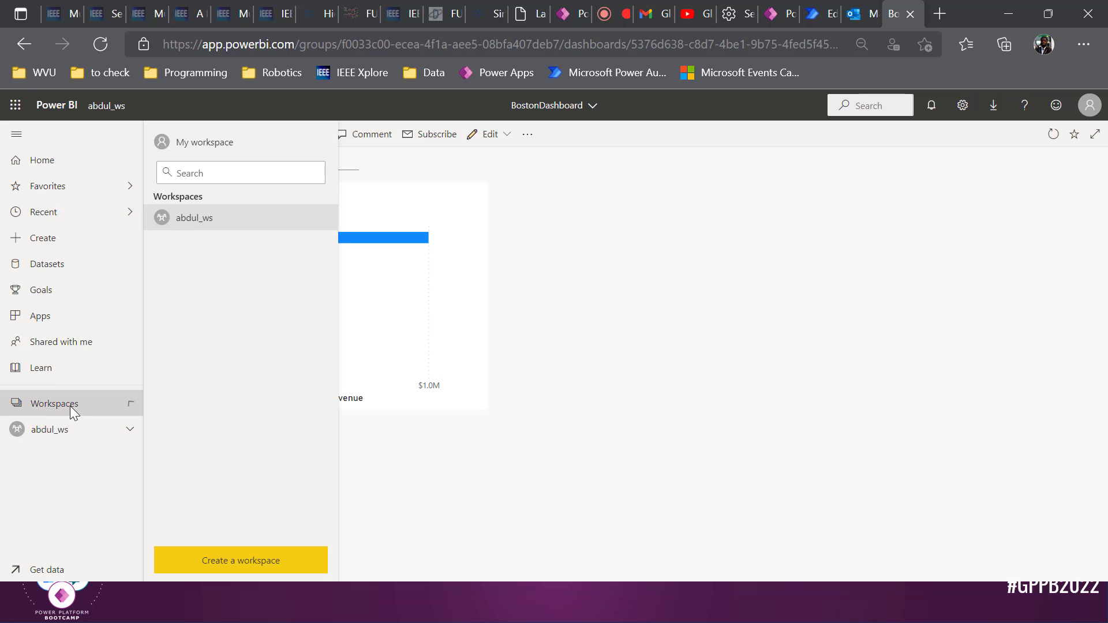
pyautogui.click(196, 219)
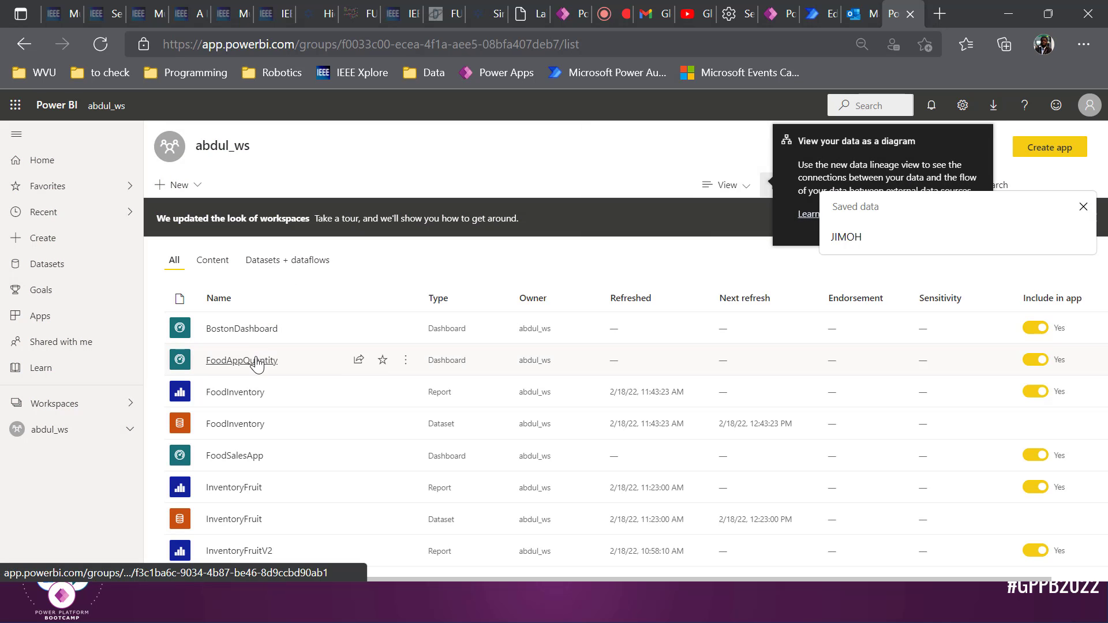
pyautogui.scroll(-5, 271, 401)
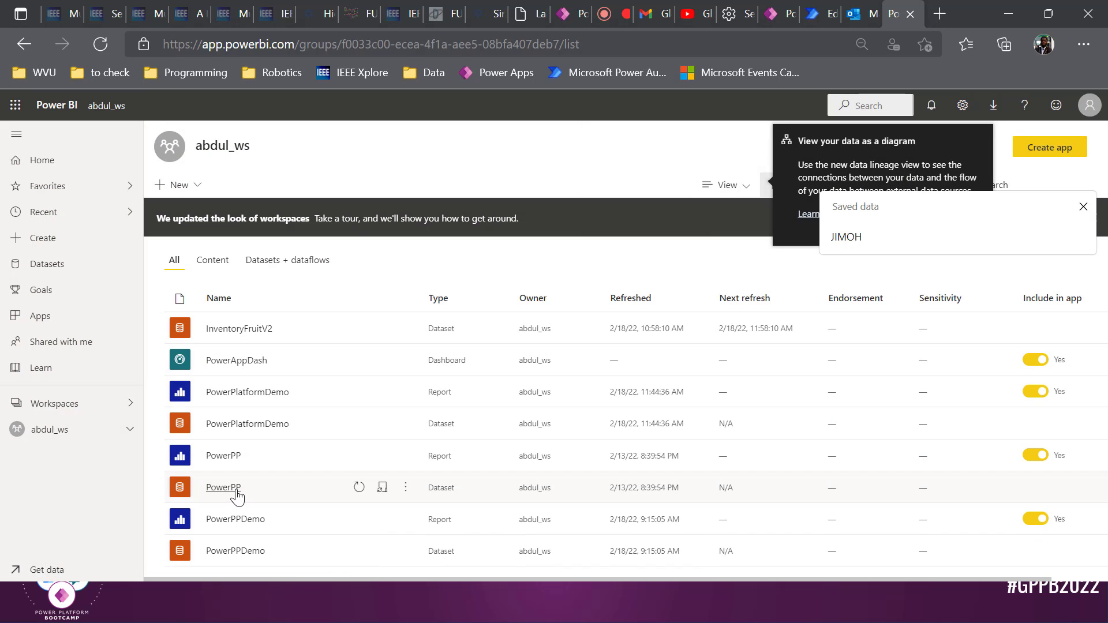
pyautogui.click(250, 431)
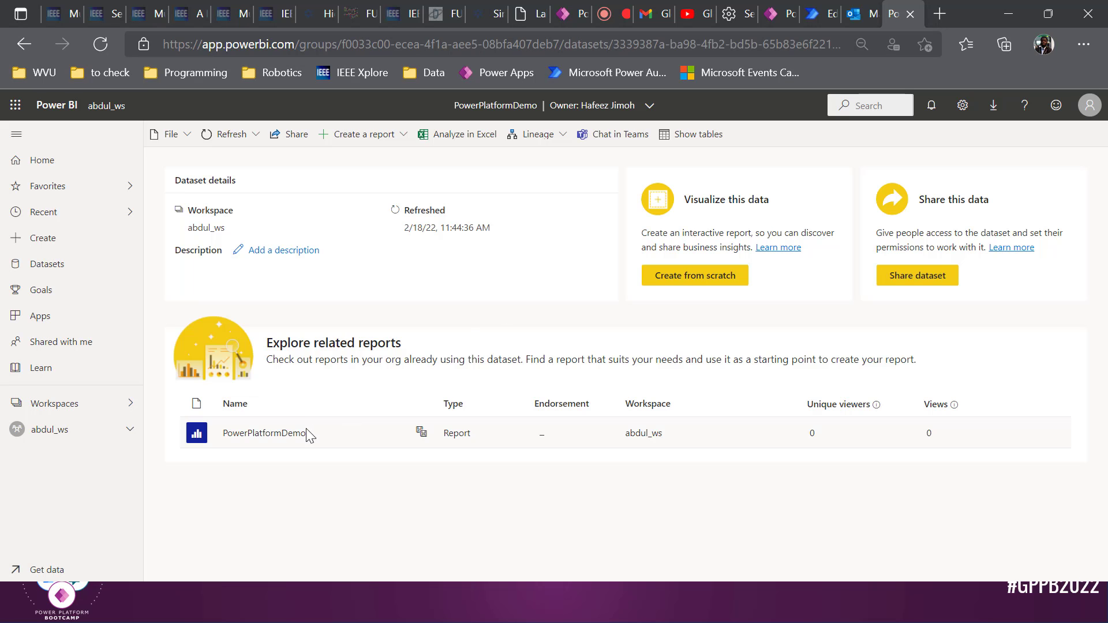
pyautogui.click(289, 442)
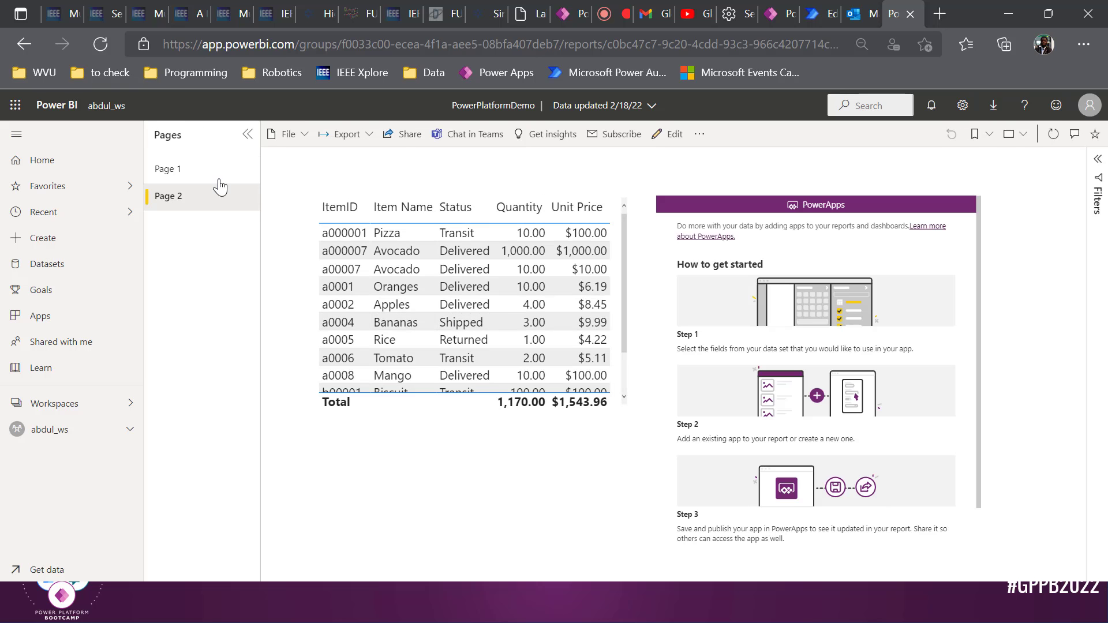
pyautogui.click(217, 175)
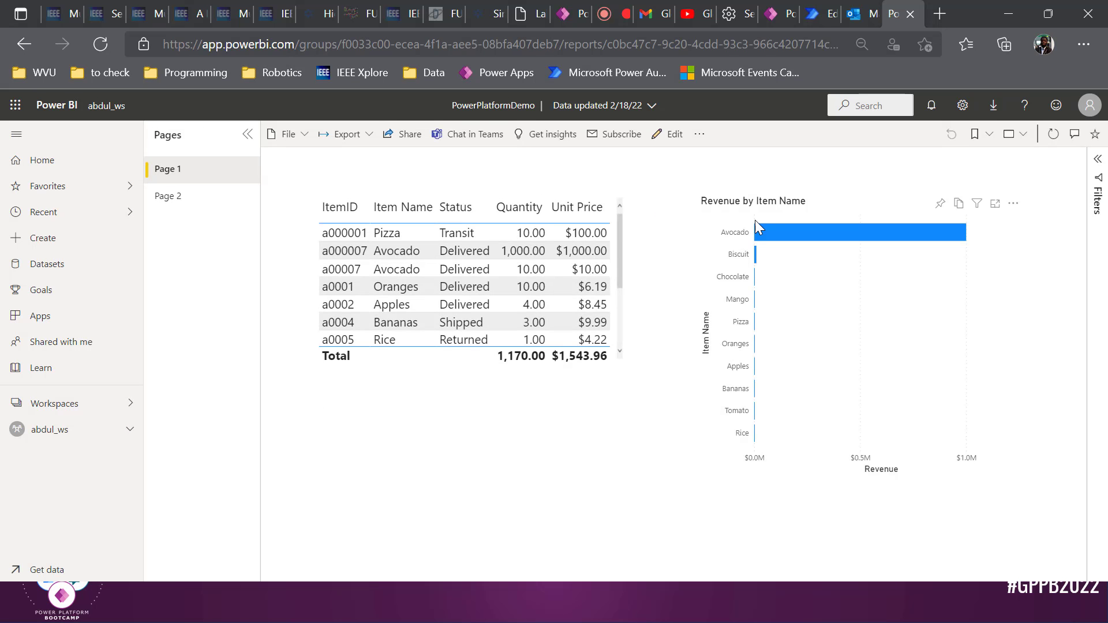
pyautogui.click(217, 196)
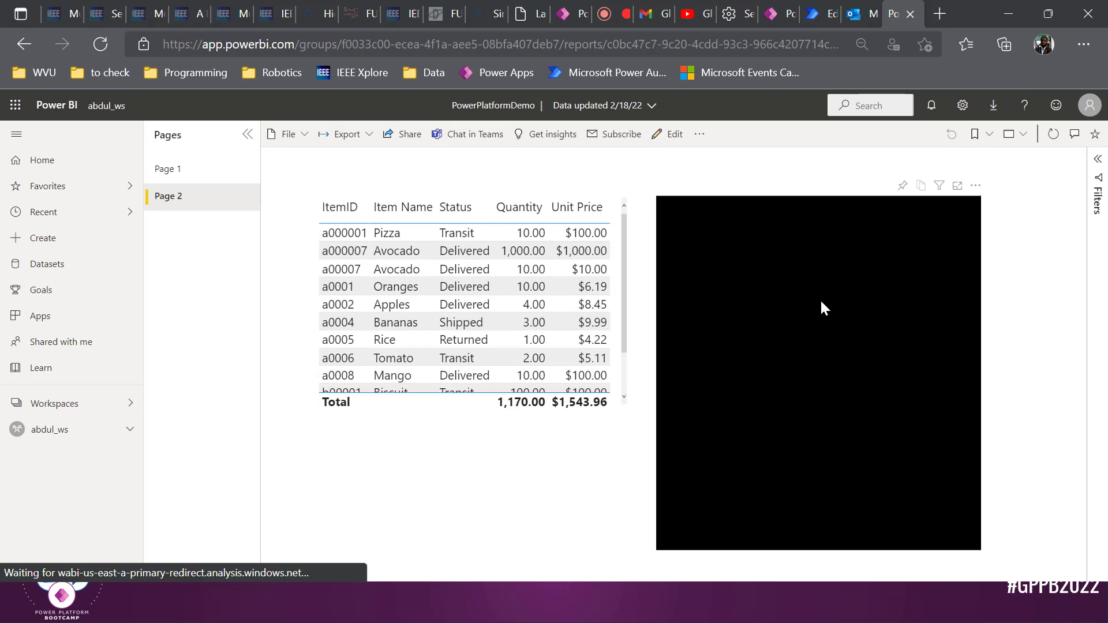
pyautogui.click(820, 12)
# Select NewScreen in the Tree view and run the app in preview
pyautogui.click(786, 8)
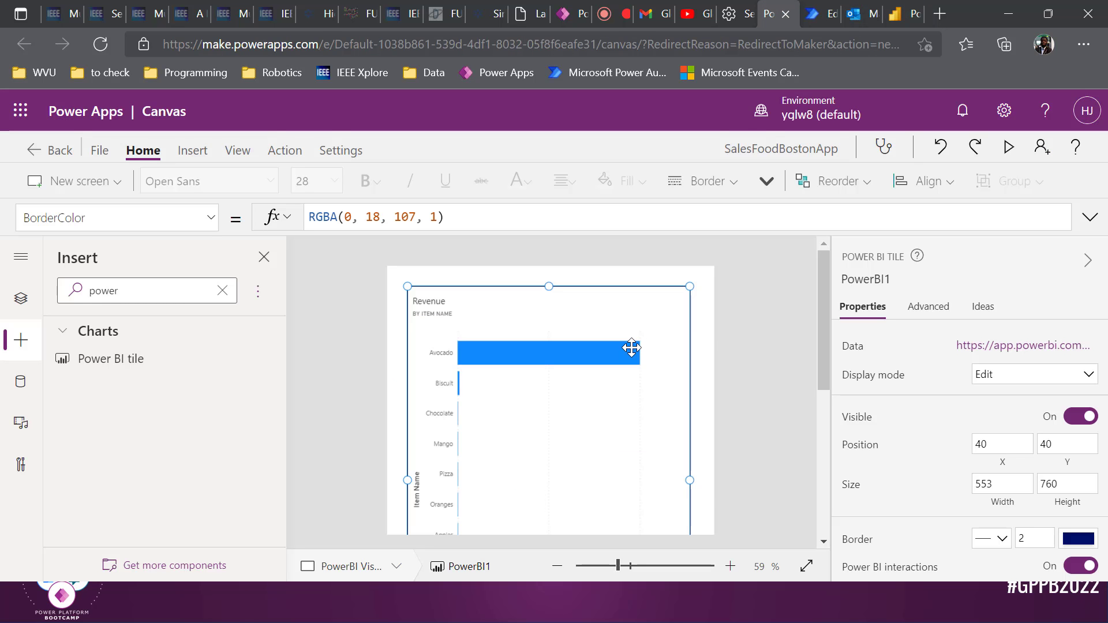
pyautogui.scroll(-5, 632, 348)
pyautogui.scroll(5, 631, 348)
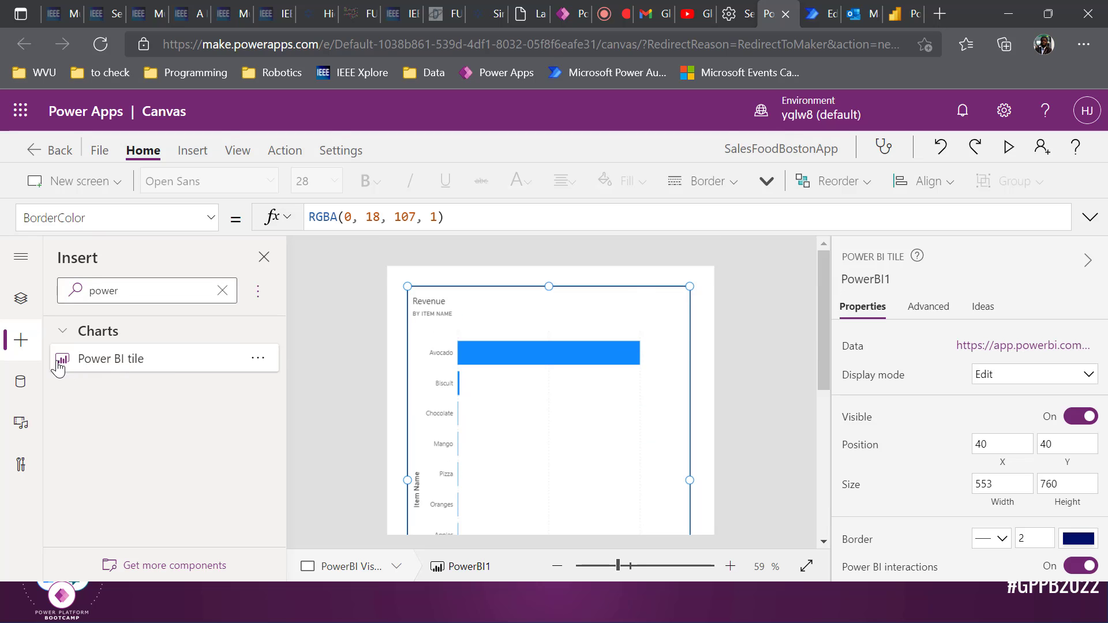
pyautogui.click(21, 298)
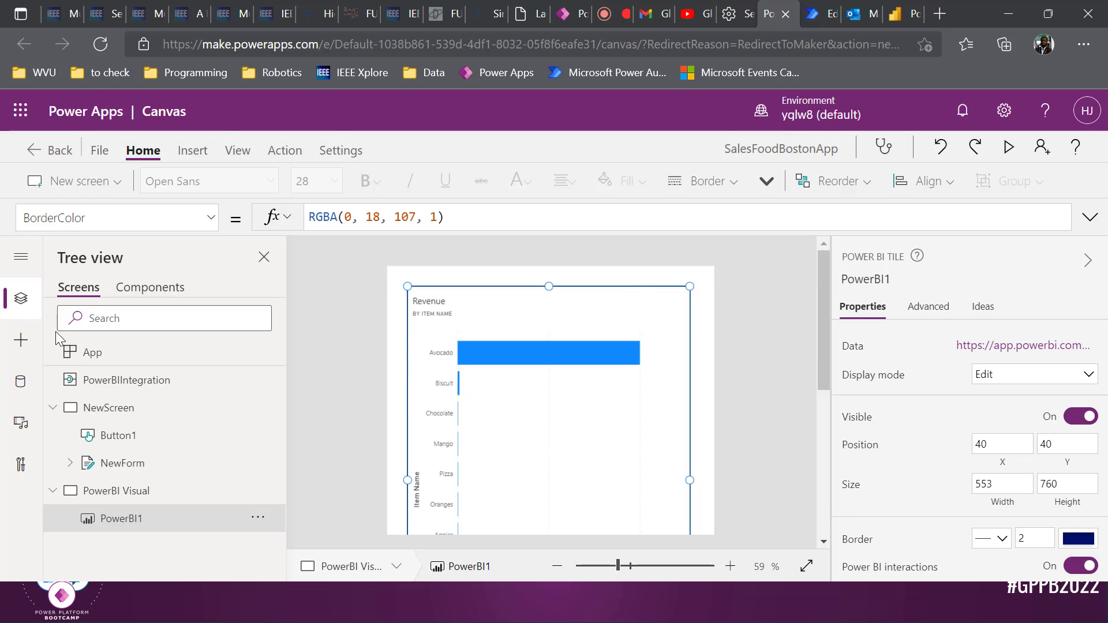
pyautogui.click(115, 408)
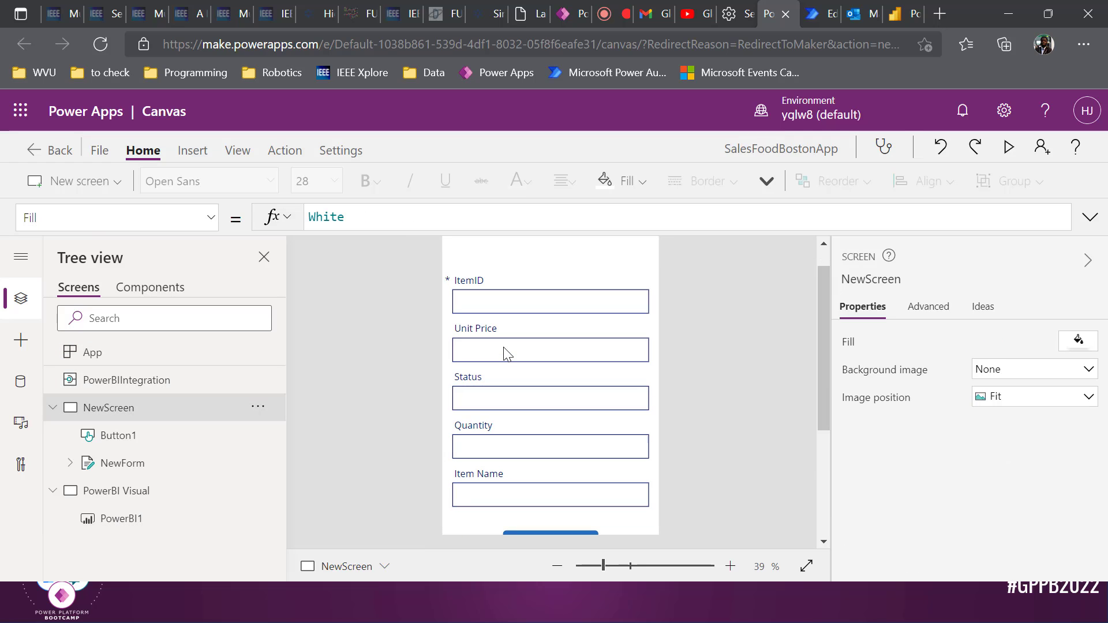
pyautogui.click(1007, 146)
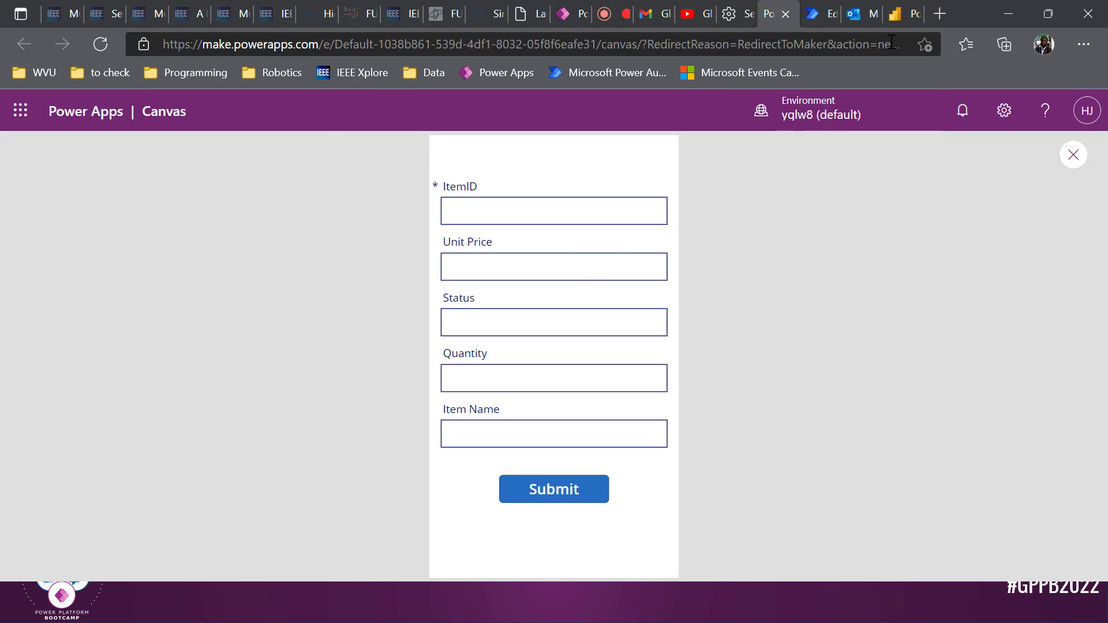
pyautogui.click(900, 14)
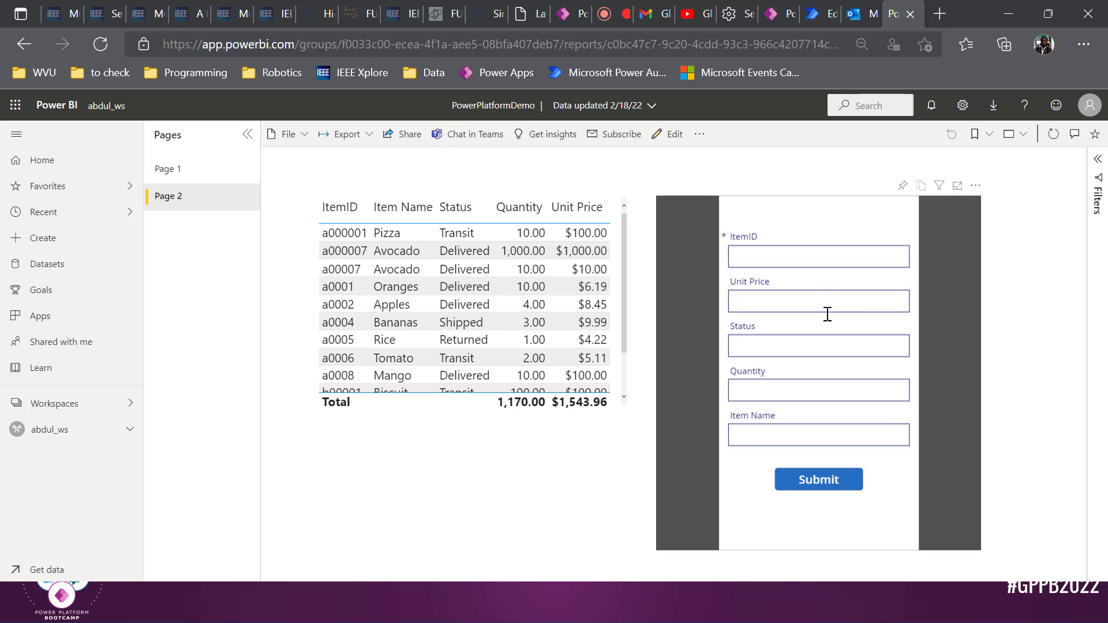
# Show Page 1 with the item table and revenue chart, briefly checking the flow and inbox
pyautogui.click(173, 164)
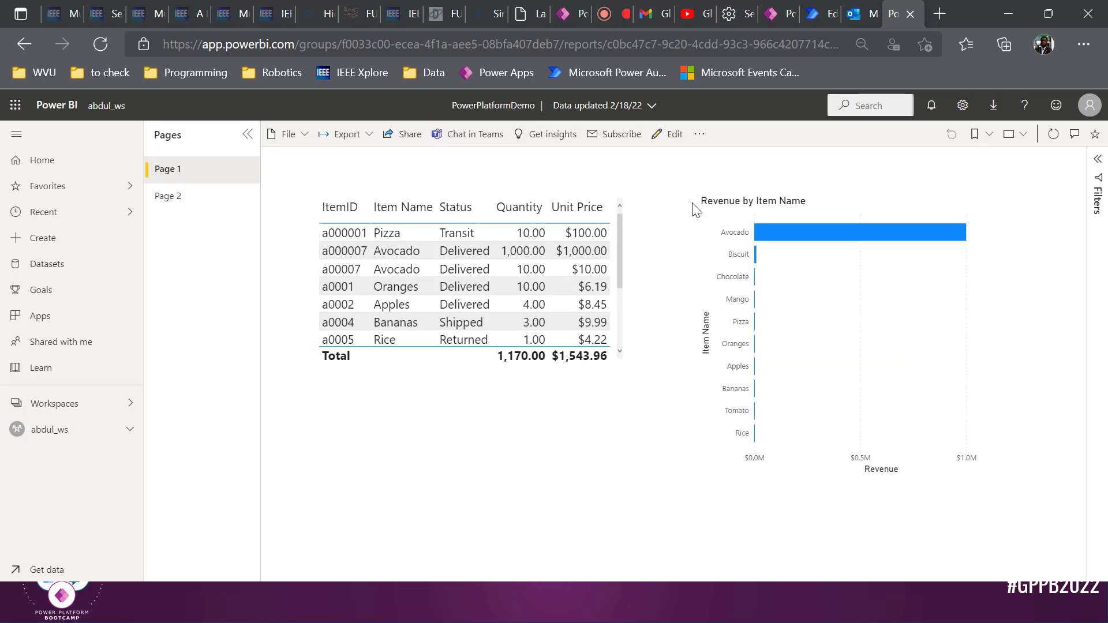
pyautogui.scroll(-2, 594, 271)
pyautogui.scroll(2, 594, 271)
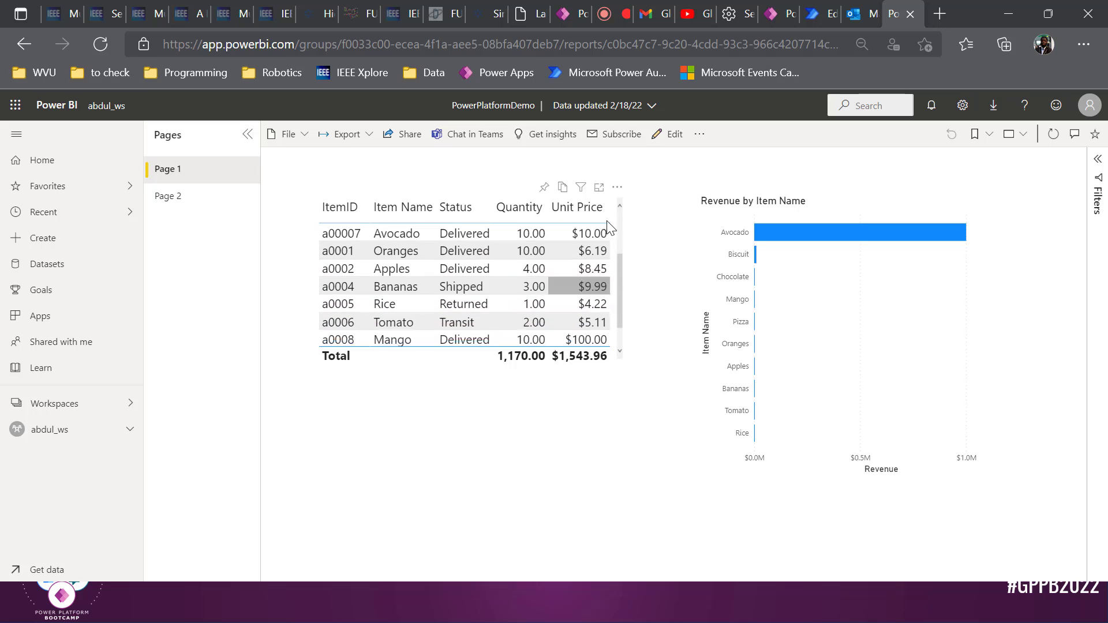
pyautogui.click(813, 14)
pyautogui.click(851, 7)
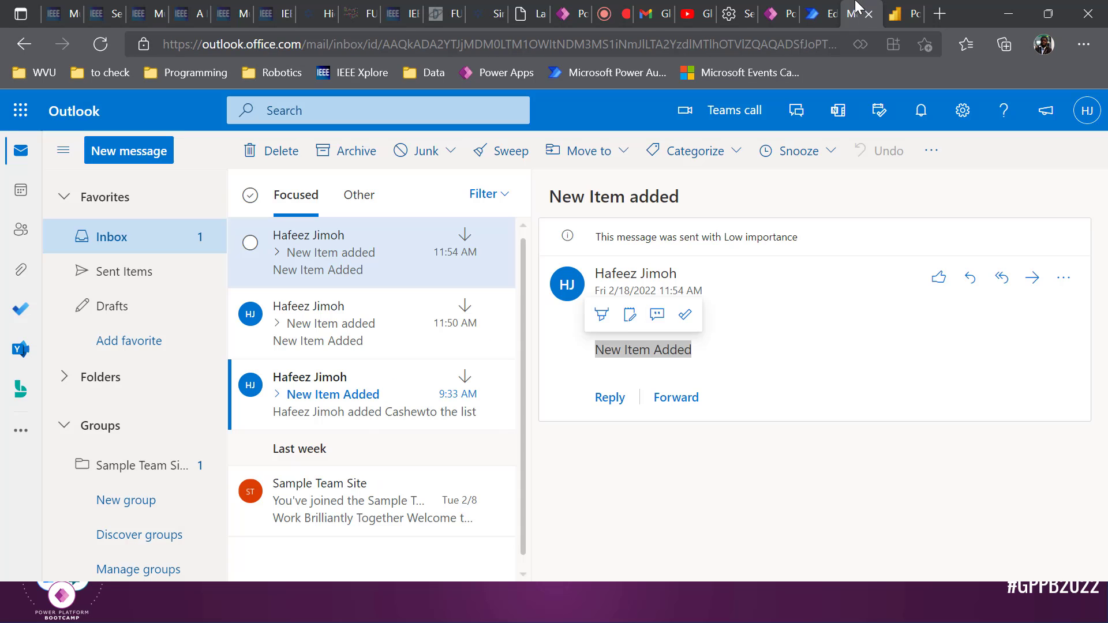
pyautogui.click(895, 8)
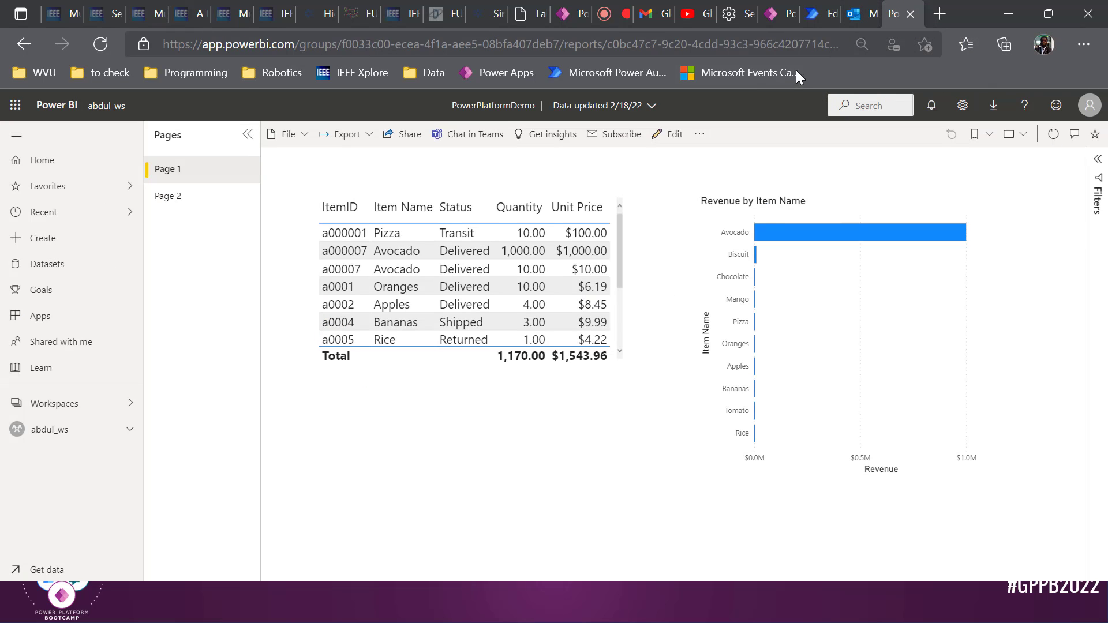
# Submit item a00010 'Lime', unit price 10, Delivered, quantity 100 through Page 2's embedded form
pyautogui.click(182, 201)
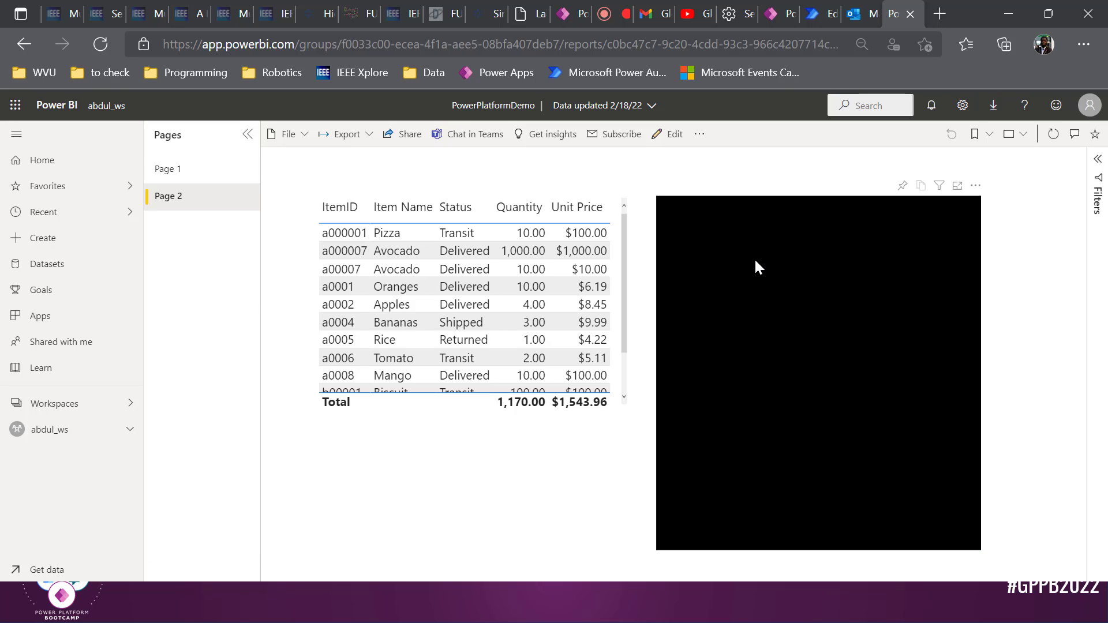
pyautogui.click(763, 257)
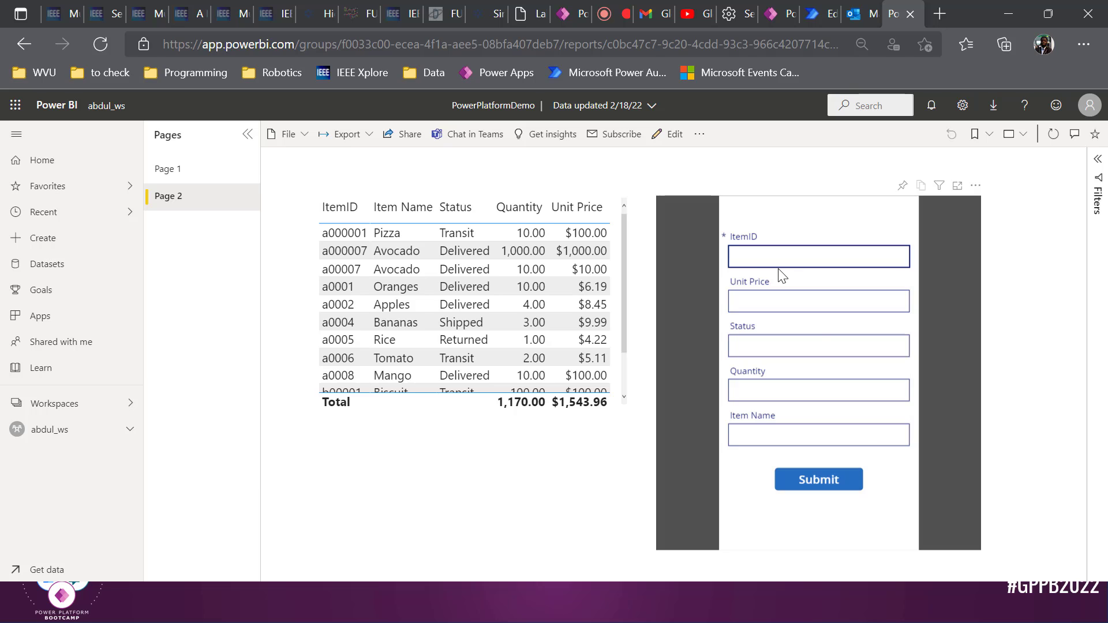
pyautogui.write('a00010')
pyautogui.press('Tab')
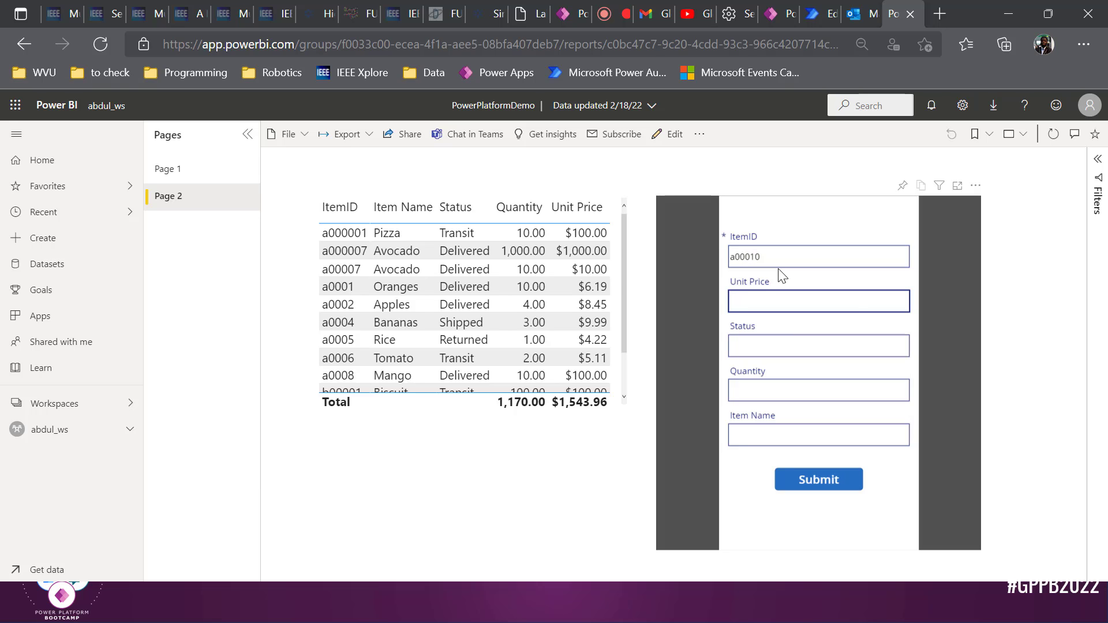
pyautogui.write('10')
pyautogui.press('Tab')
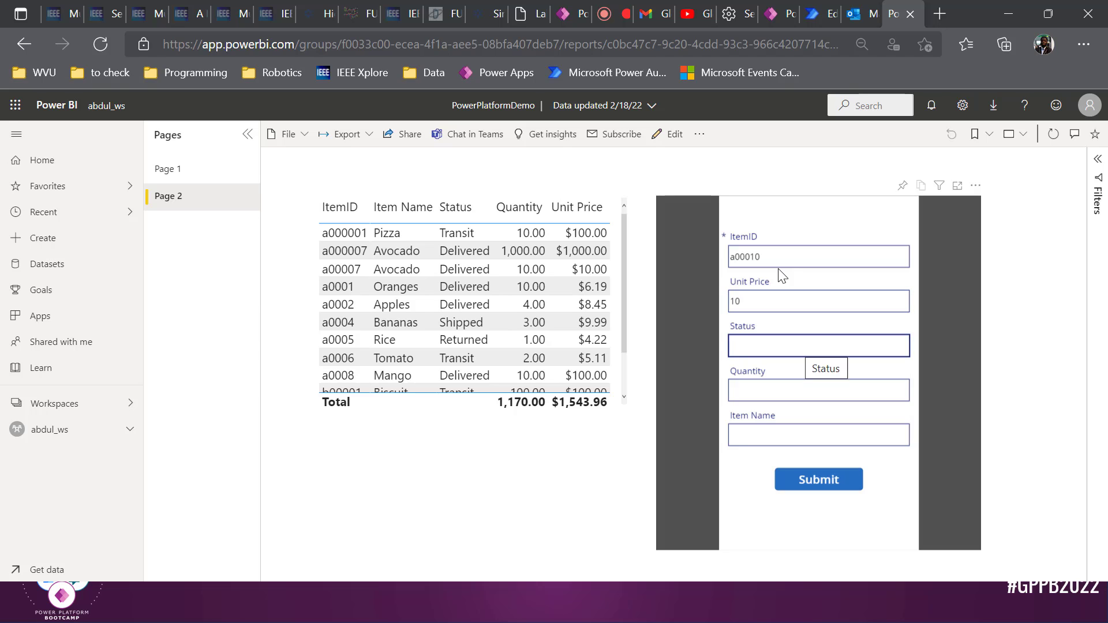
pyautogui.write('Delivered')
pyautogui.press('Tab')
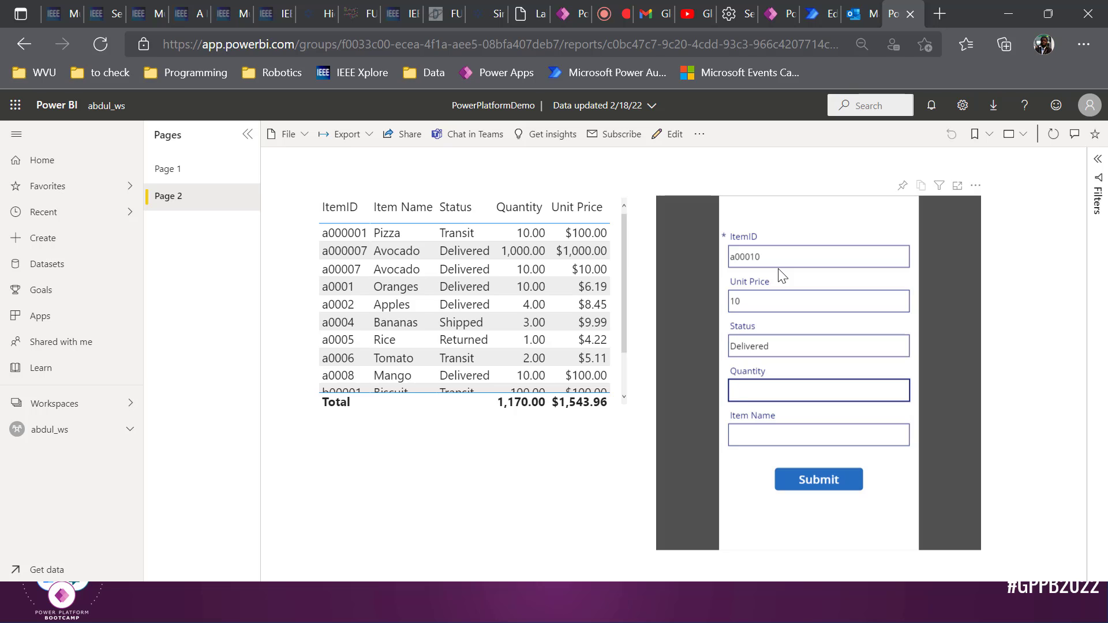
pyautogui.write('100')
pyautogui.press('Tab')
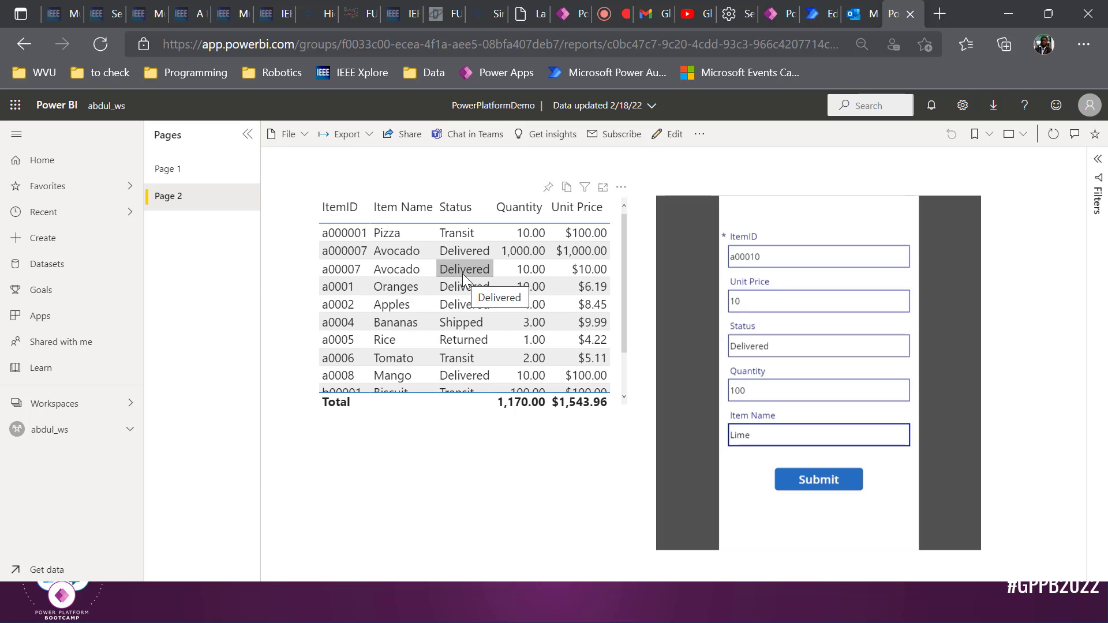
pyautogui.click(797, 487)
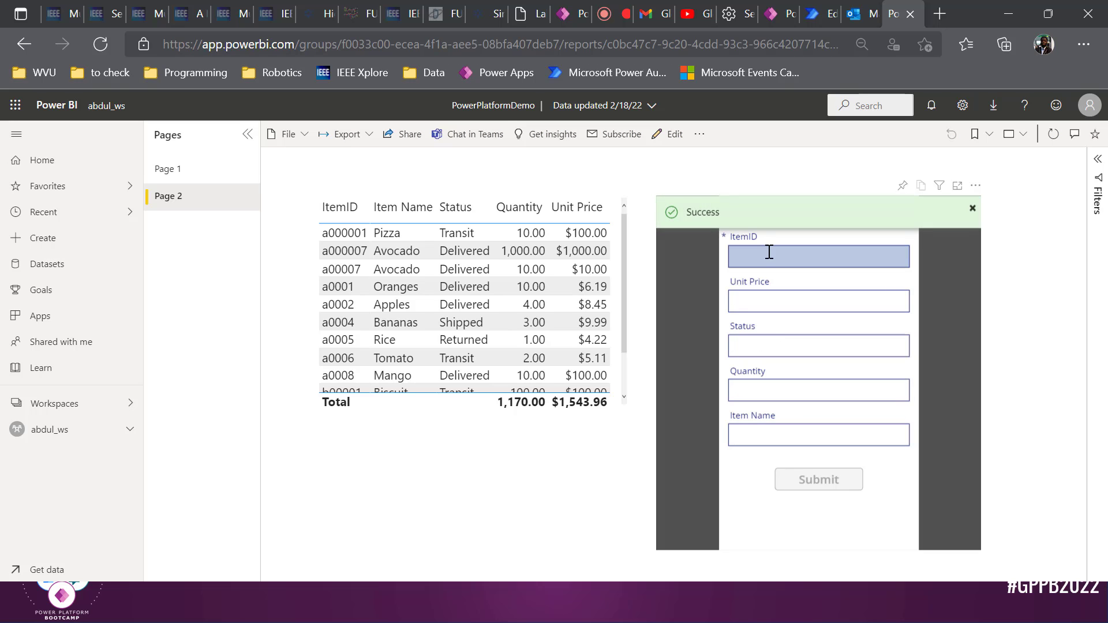
pyautogui.click(854, 15)
# Open the 11:59 'New Item added' email about Lime, then the earlier 11:54 one to compare
pyautogui.click(374, 329)
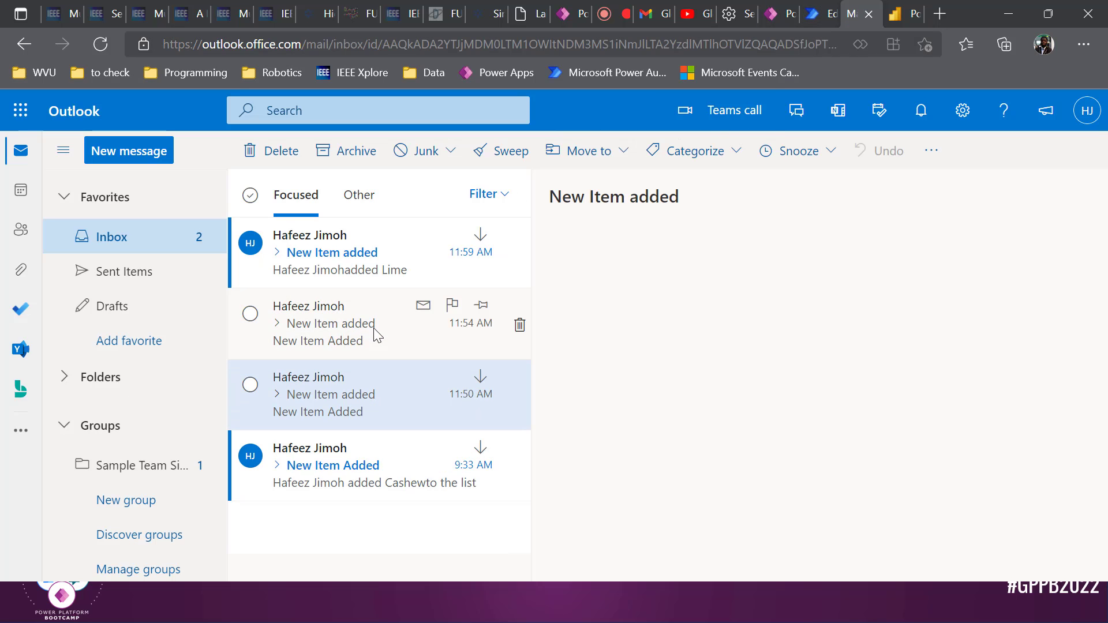
pyautogui.click(348, 284)
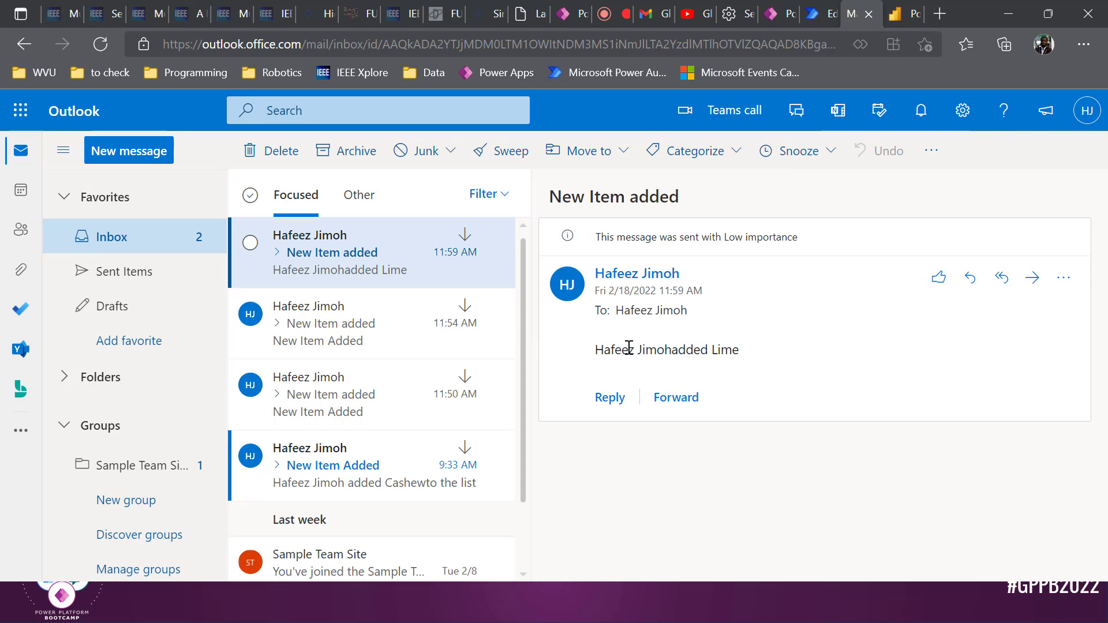
pyautogui.click(375, 334)
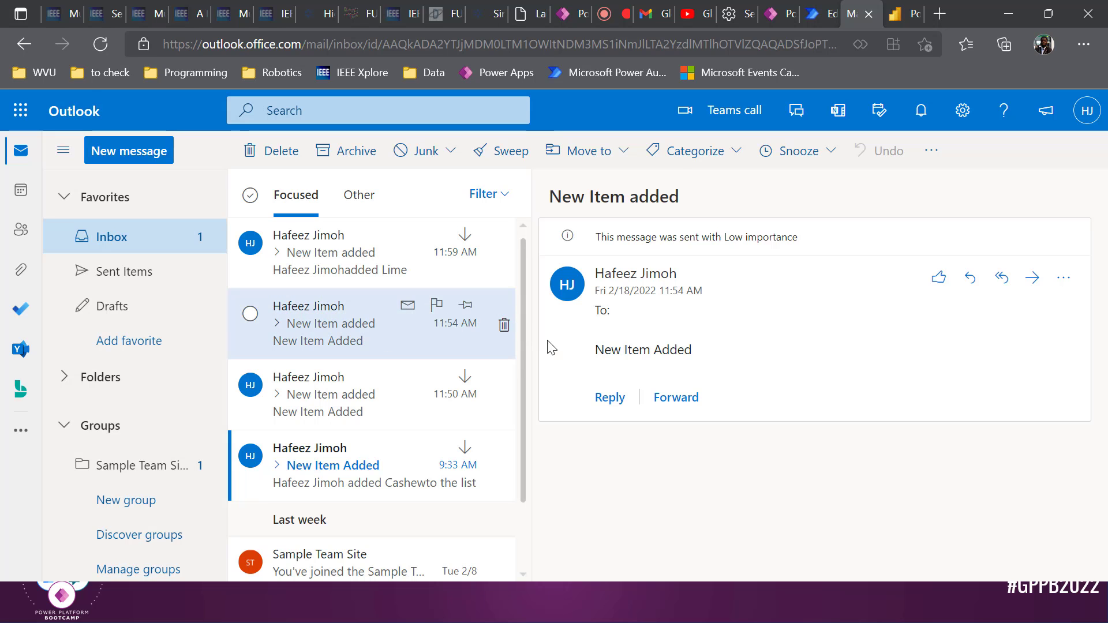
# Close the app preview, select the Submit button and expand its OnSelect formula
pyautogui.click(780, 3)
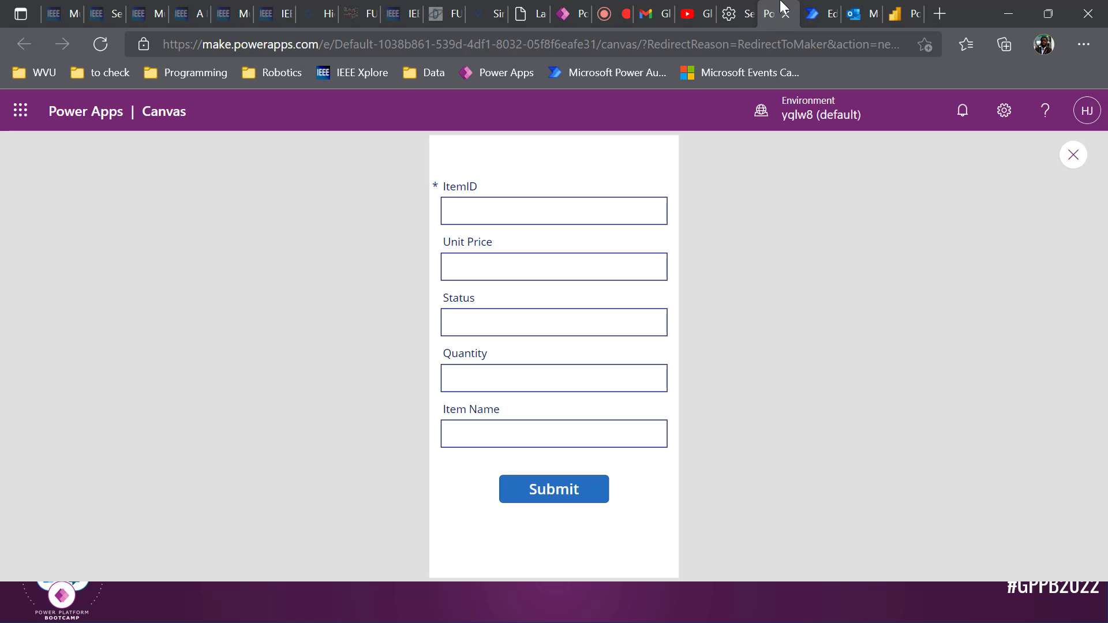
pyautogui.click(1072, 154)
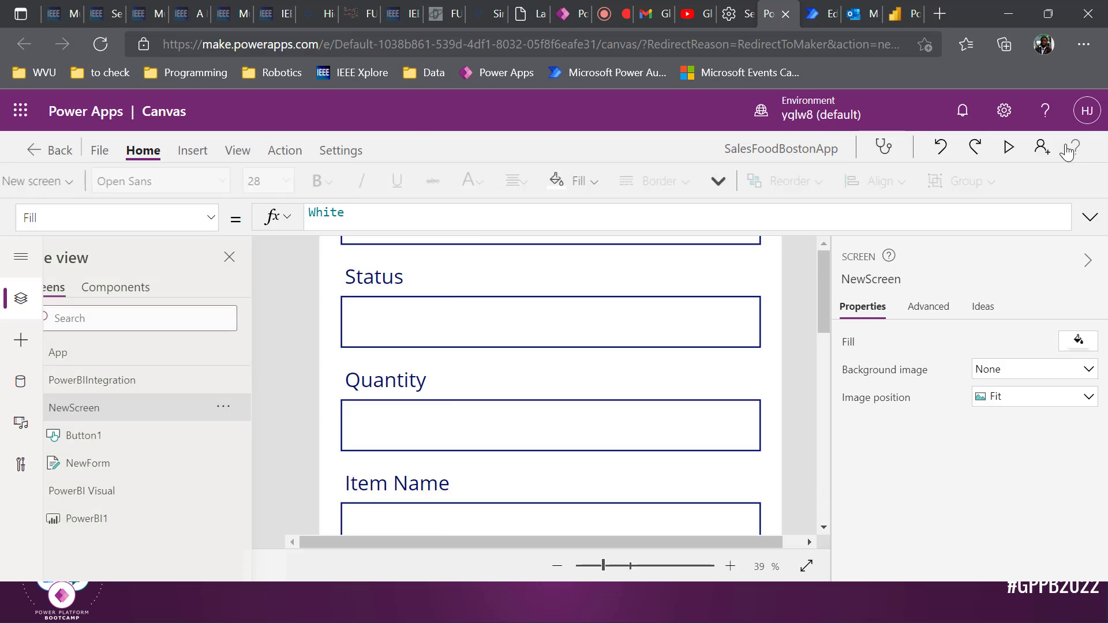
pyautogui.scroll(-3, 584, 388)
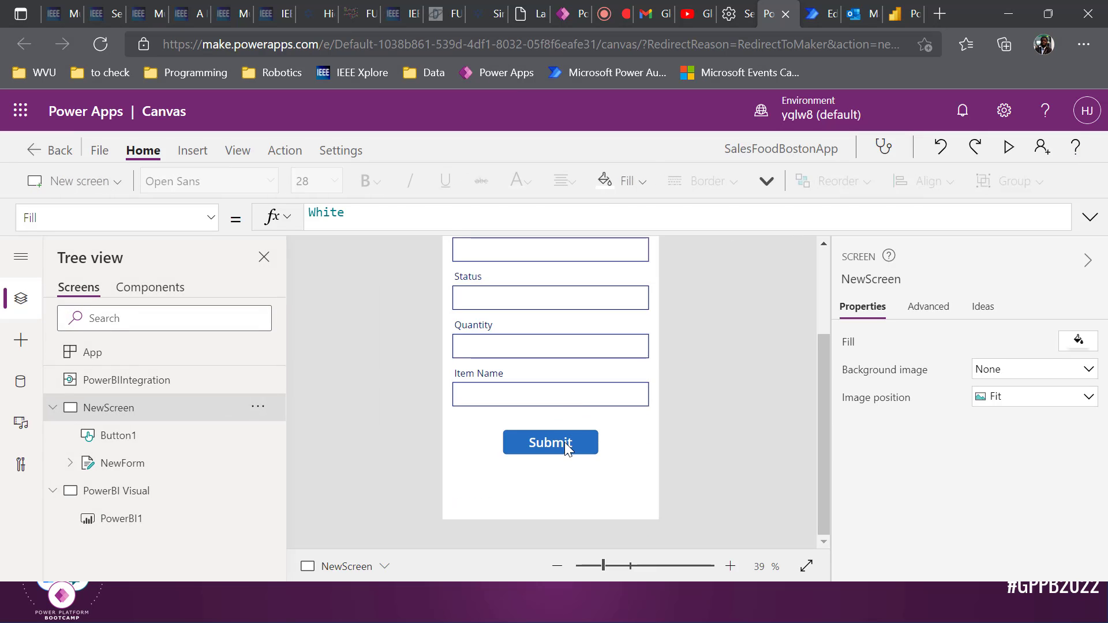
pyautogui.click(564, 442)
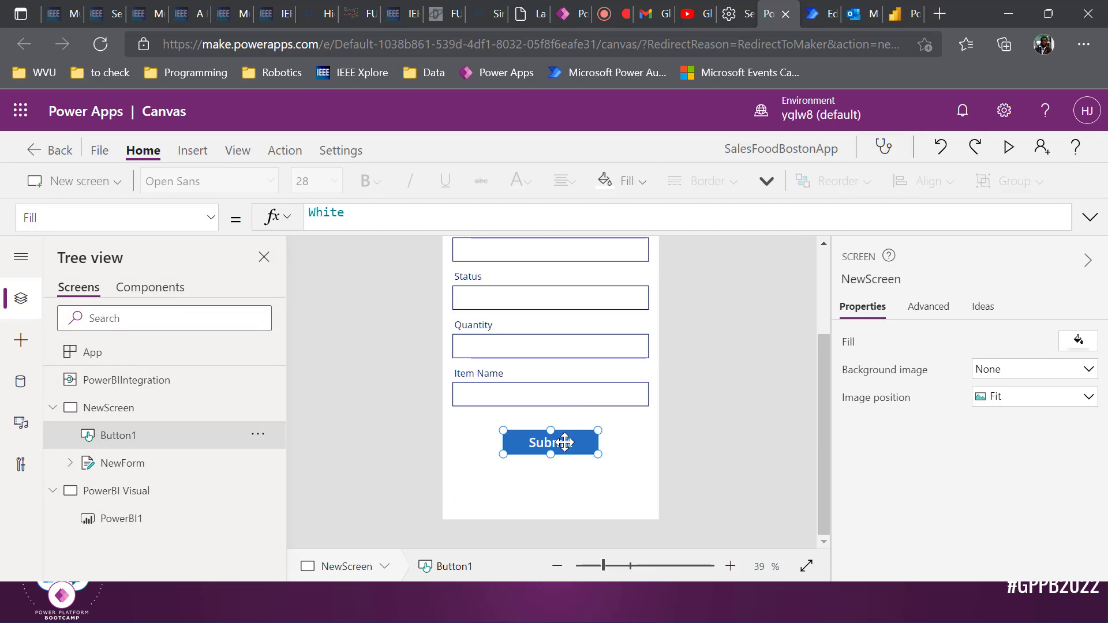
pyautogui.click(1090, 217)
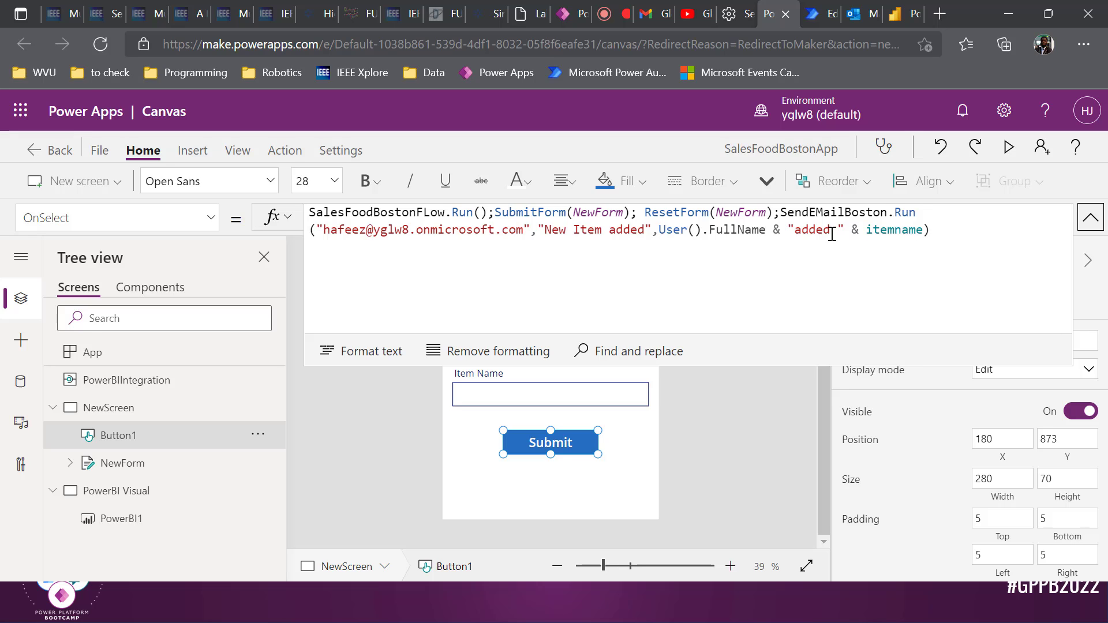
# Insert spaces around 'added' and before User() in the Submit button's email-body formula
pyautogui.click(794, 232)
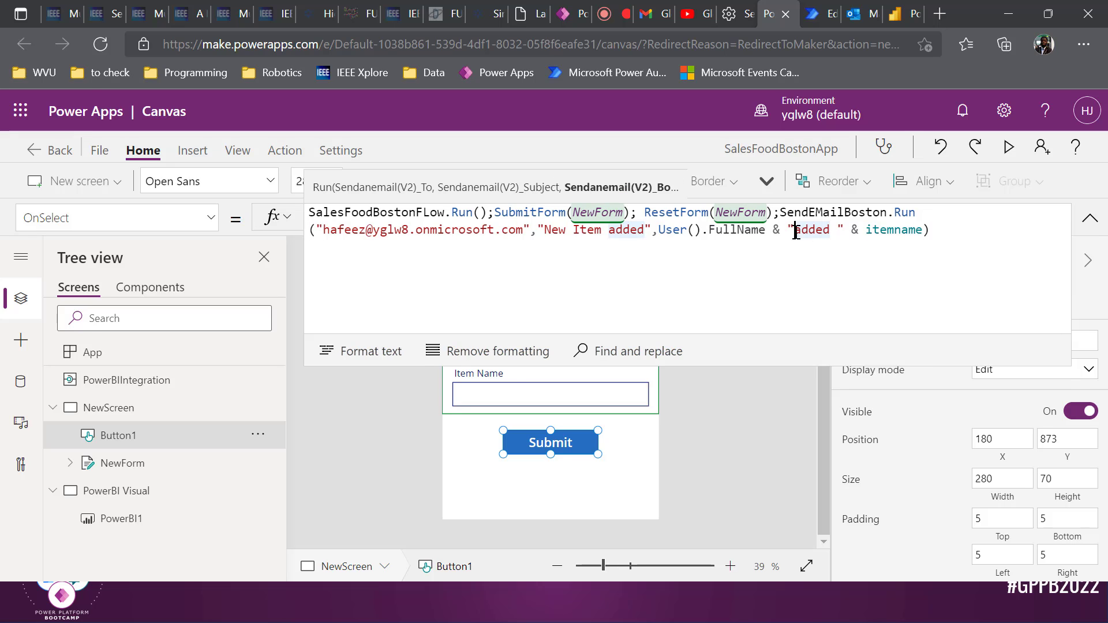
pyautogui.click(659, 230)
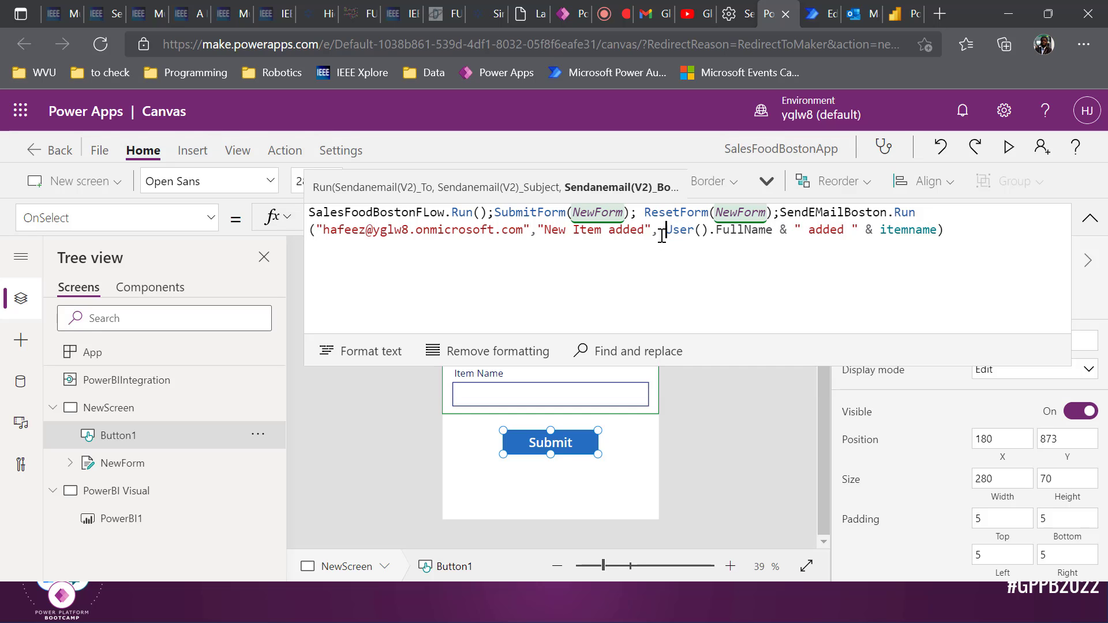
pyautogui.click(721, 407)
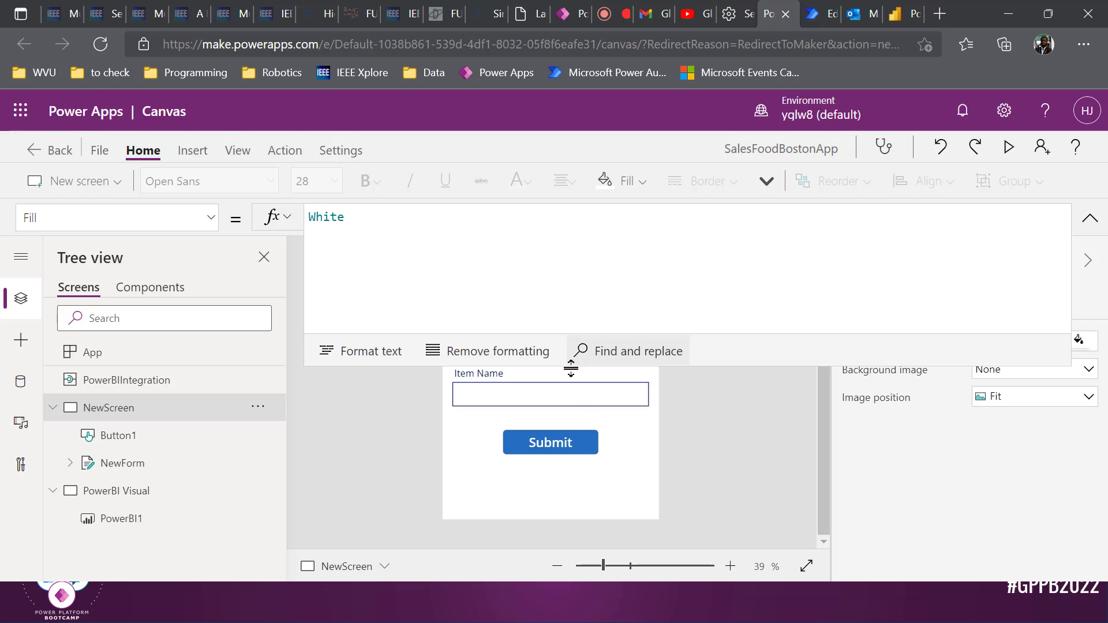
pyautogui.click(586, 433)
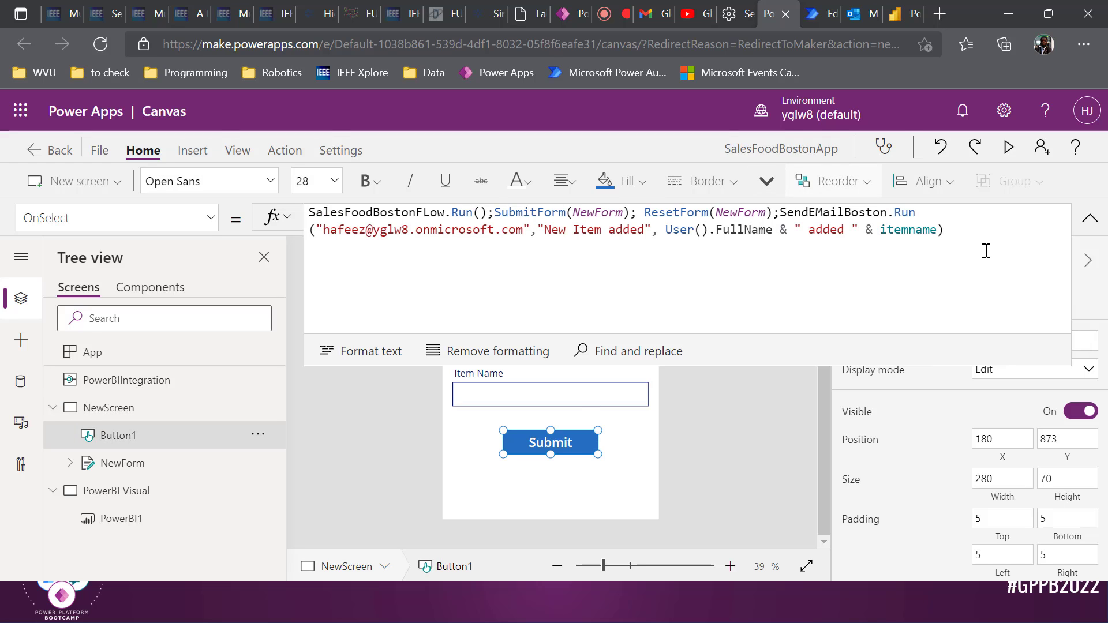
pyautogui.hotkey('ctrl', 'a')
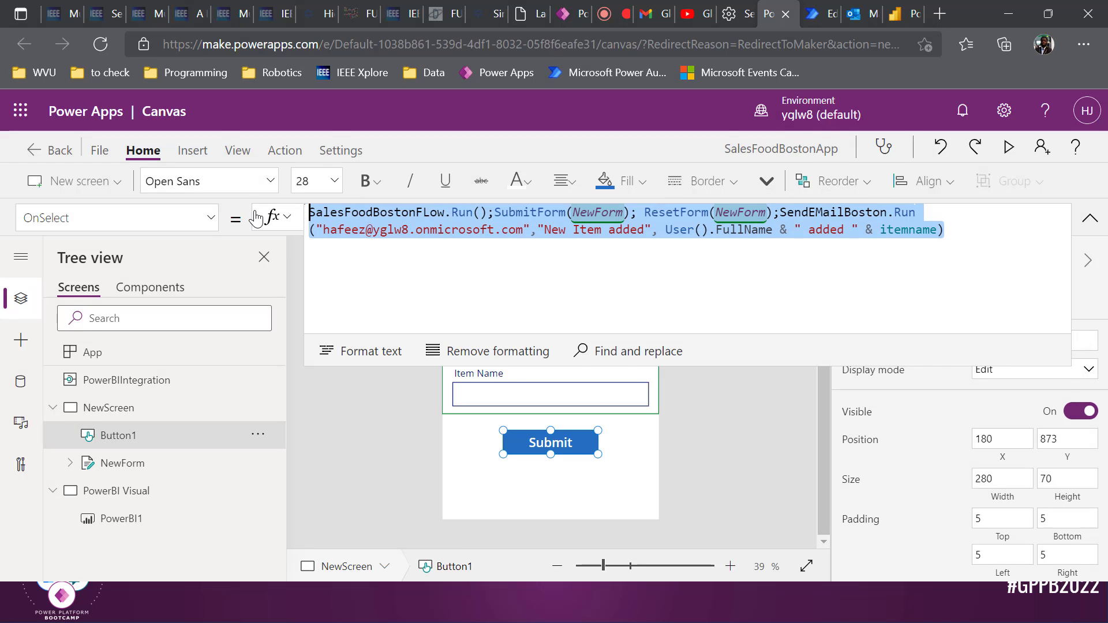
pyautogui.click(438, 217)
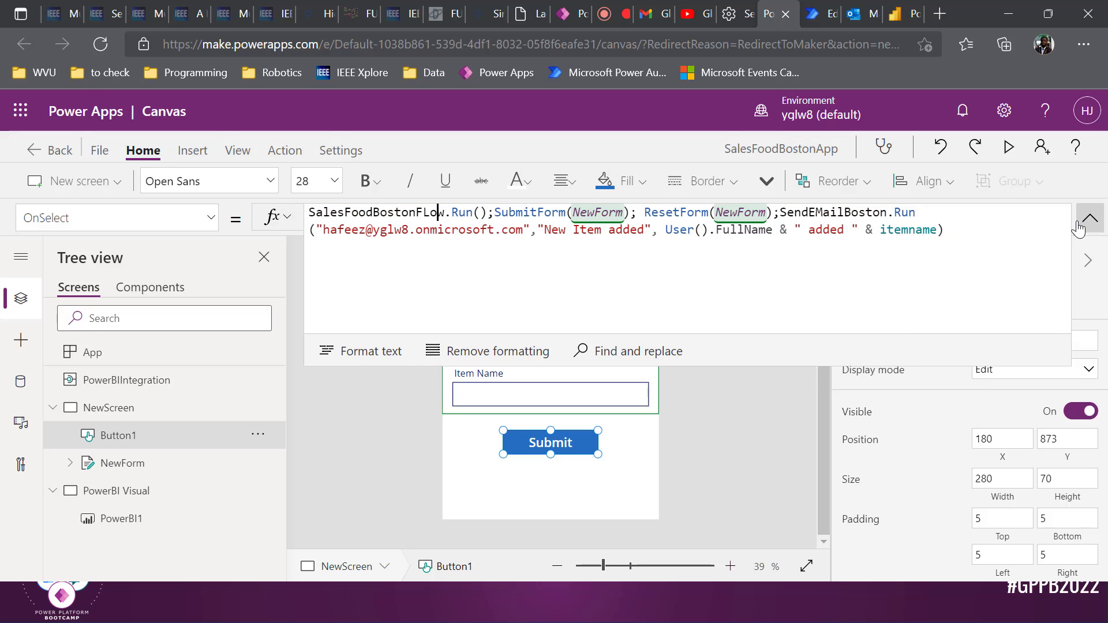
pyautogui.click(372, 434)
pyautogui.click(814, 7)
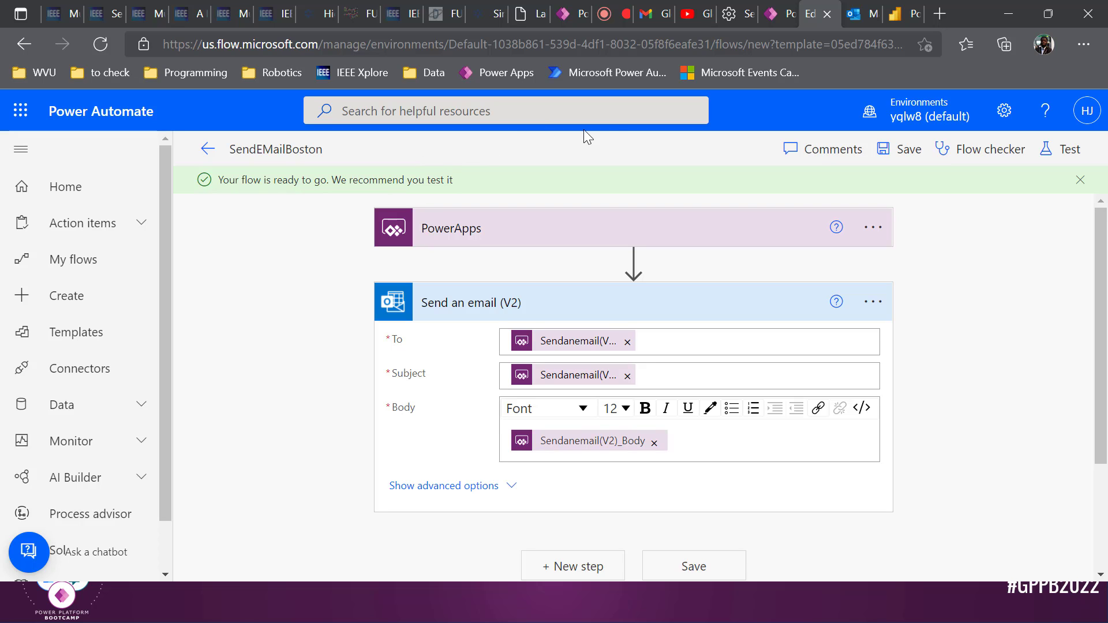
# Check the Outlook inbox for the confirmation emails, then return to the Power Apps editor
pyautogui.click(854, 14)
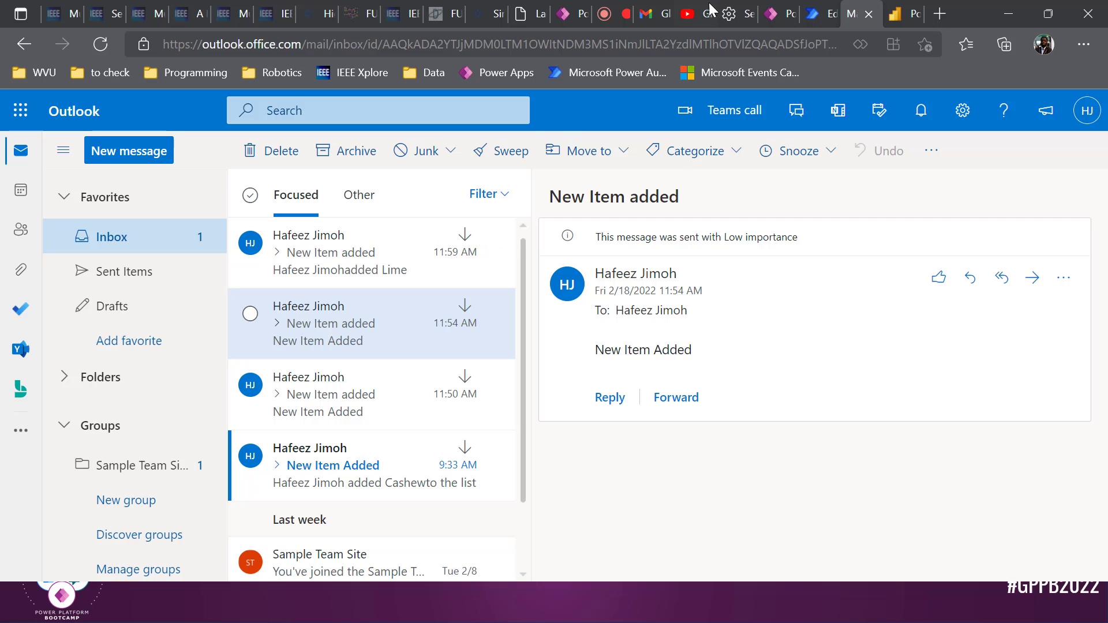
pyautogui.click(773, 13)
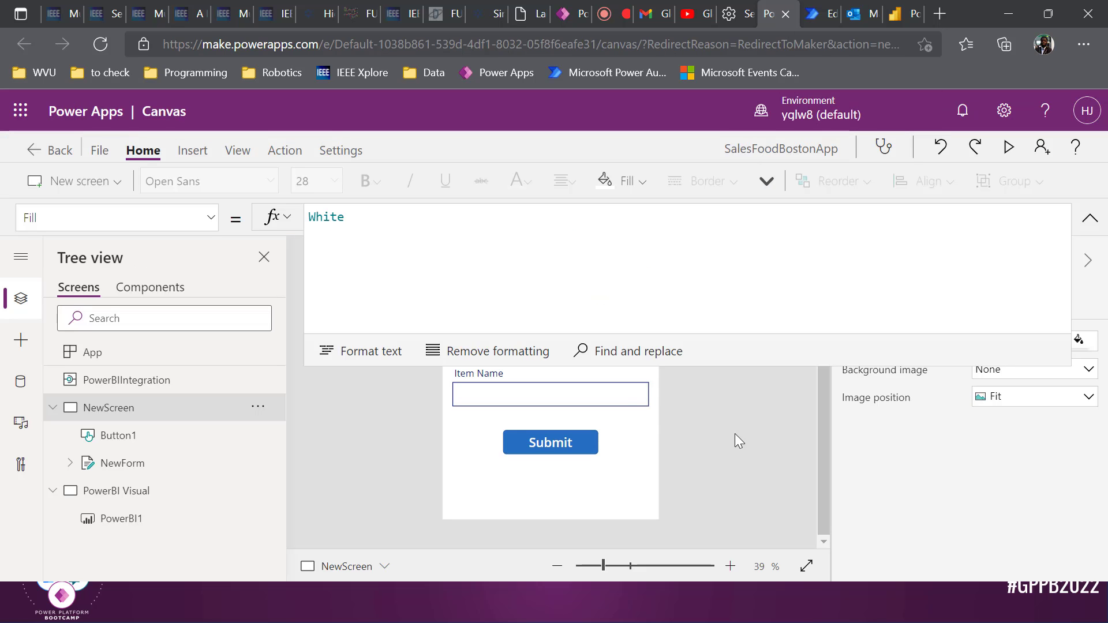
# Collapse the formula bar and confirm the item entry form's Default mode is New
pyautogui.click(1090, 217)
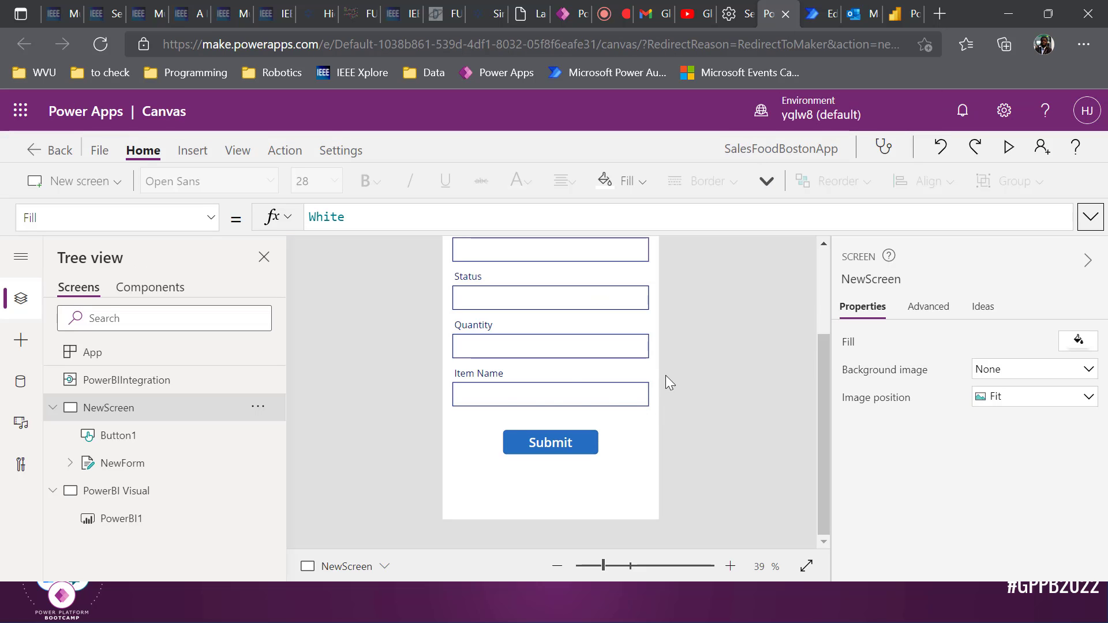
pyautogui.click(173, 462)
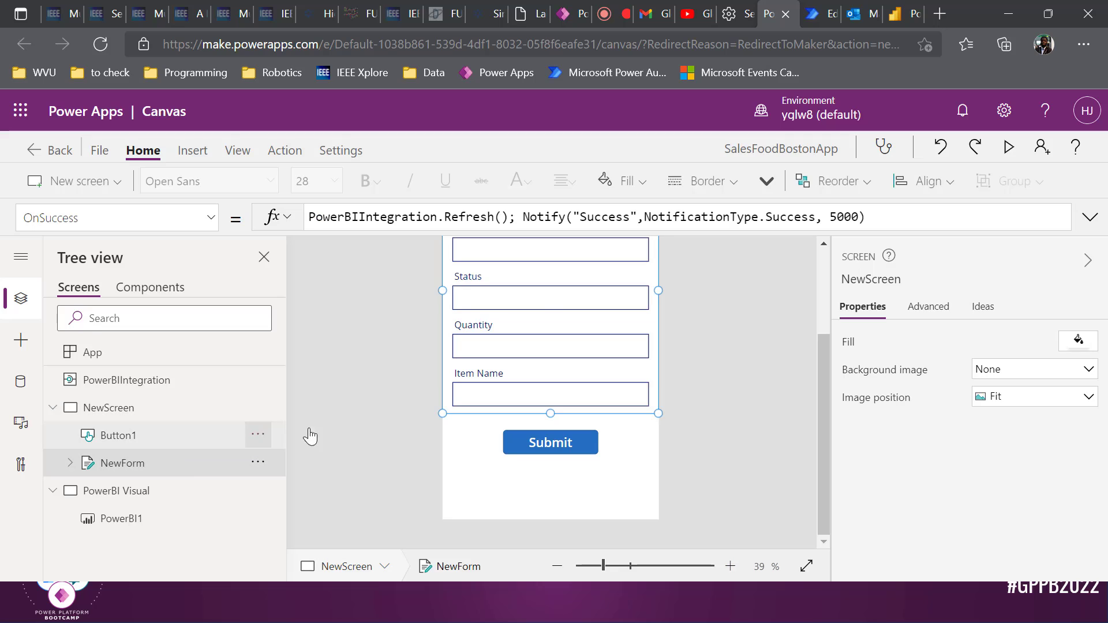
pyautogui.scroll(2, 591, 393)
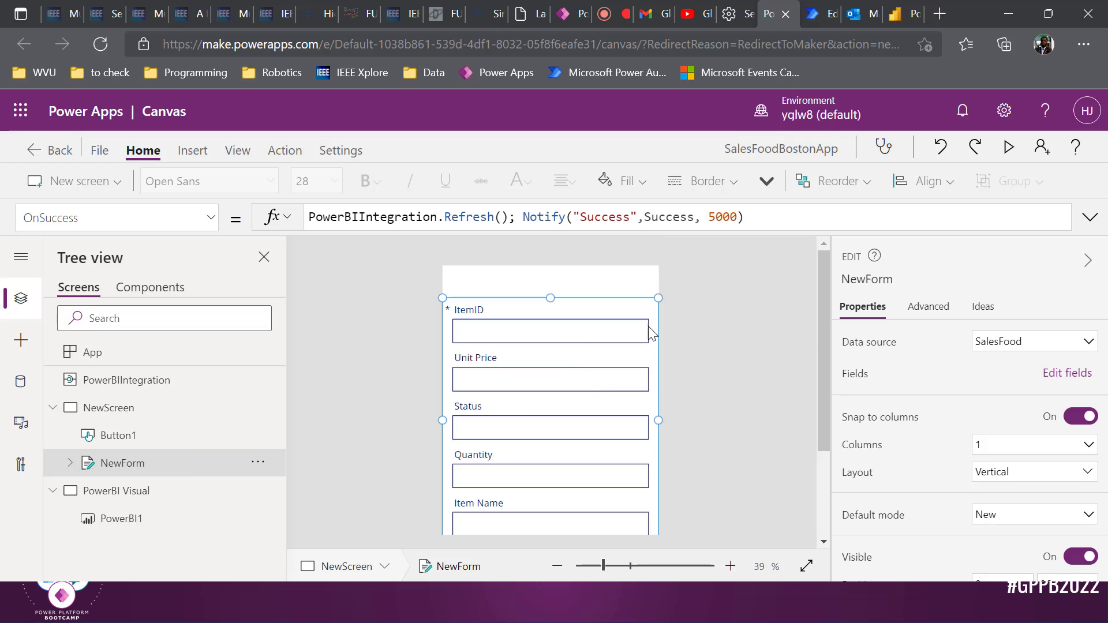
pyautogui.click(1012, 516)
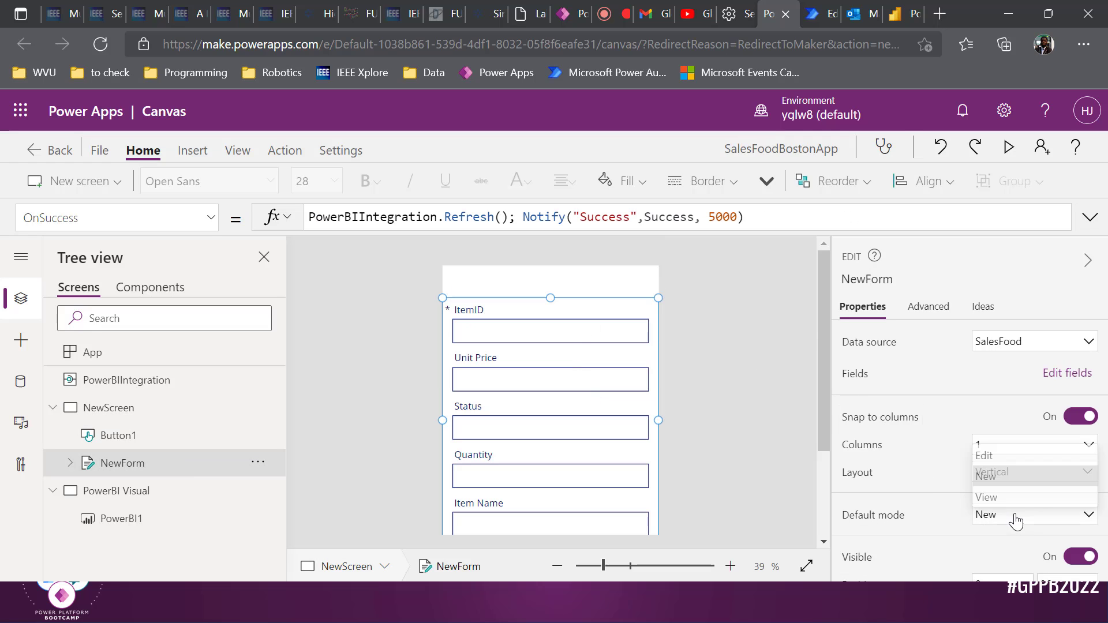
# Select the form's ItemID card, then view the Power BI report filtered to item a000001
pyautogui.click(598, 333)
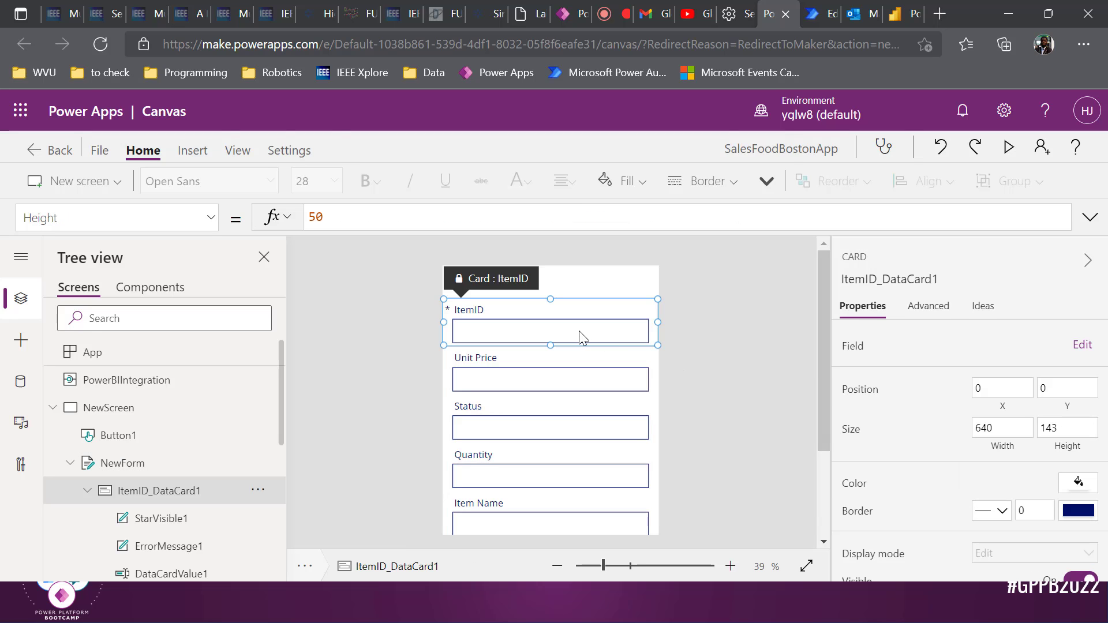
pyautogui.click(897, 7)
pyautogui.click(362, 238)
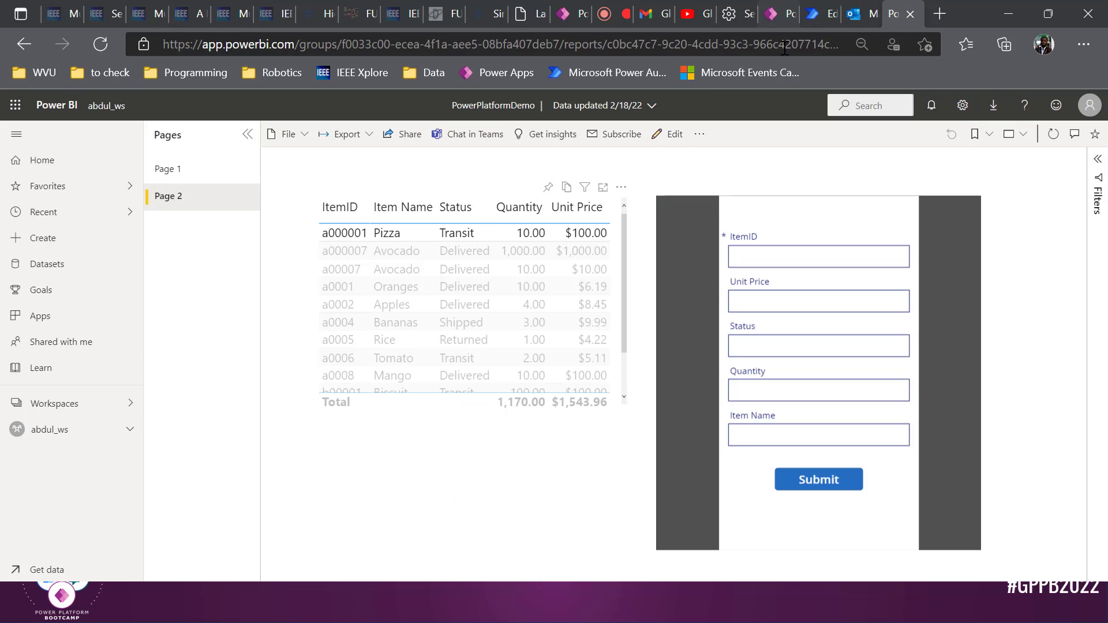
# Bring the Power Platform presentation forward and scroll to slide 6, 'What you will need'
pyautogui.hotkey('alt', 'Tab')
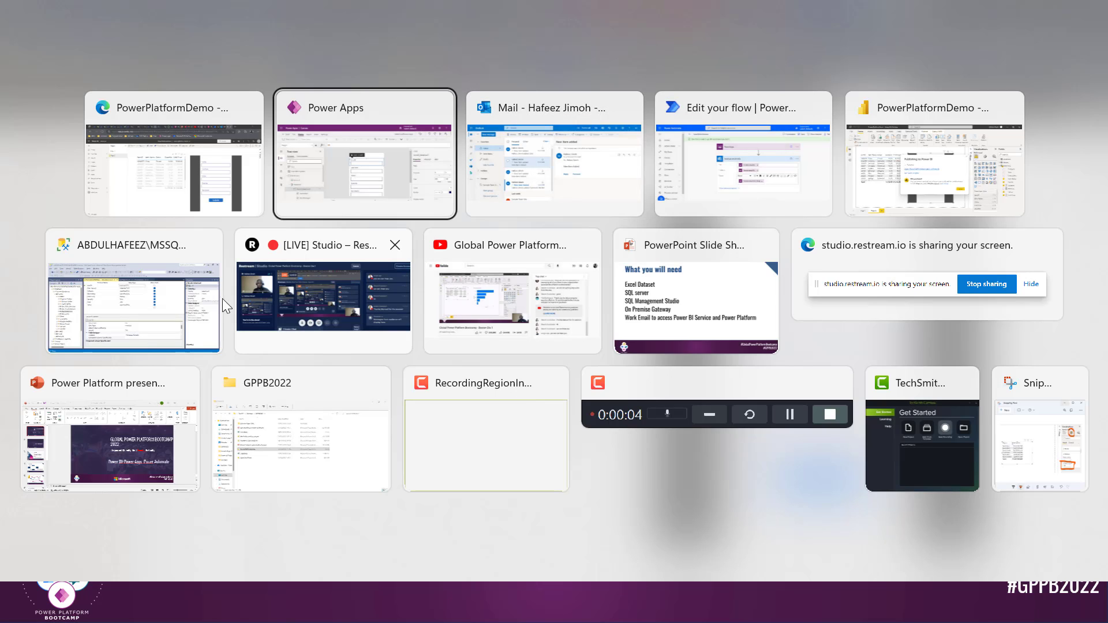
pyautogui.click(124, 463)
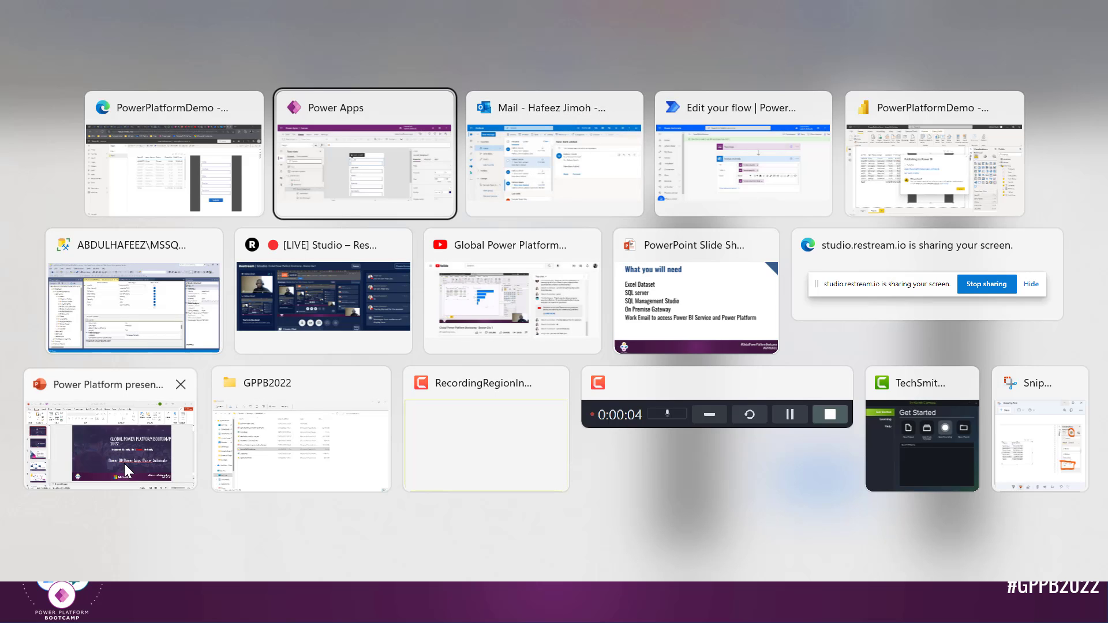
pyautogui.scroll(-3, 516, 392)
pyautogui.scroll(-5, 261, 382)
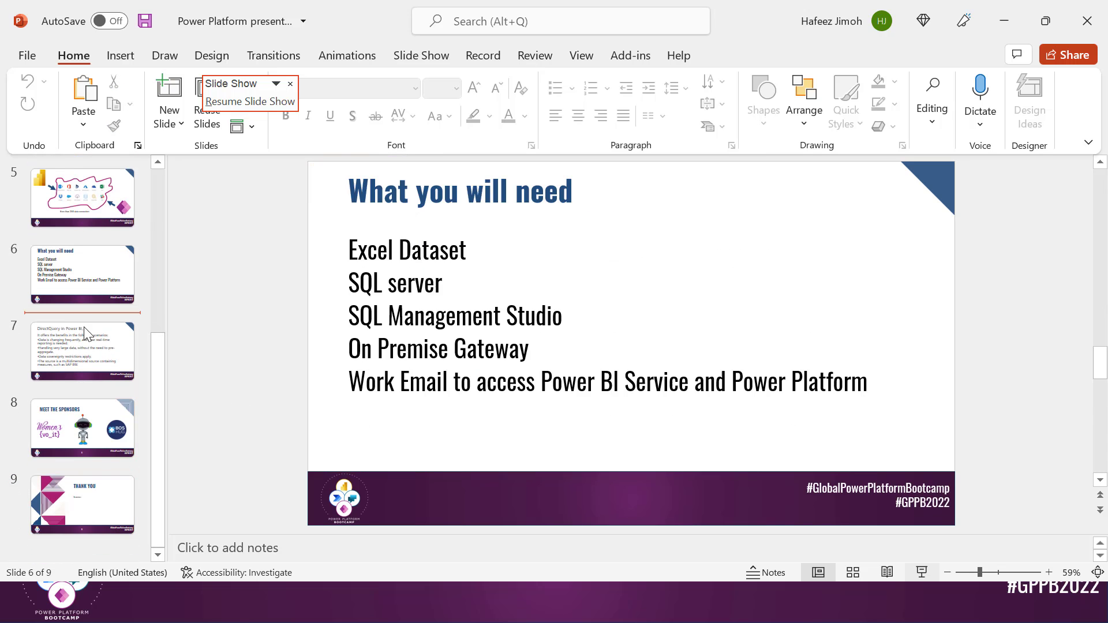
# Delete the trailing comma from the slide 7 'DirectQuery in Power BI' title
pyautogui.click(86, 335)
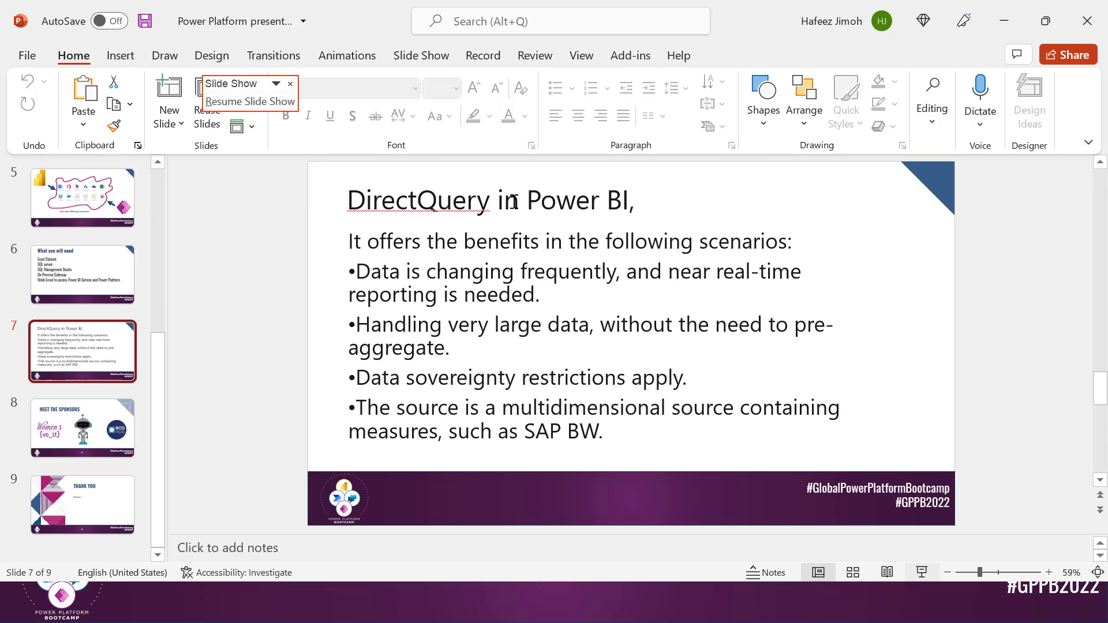
pyautogui.click(663, 200)
pyautogui.moveTo(663, 200); pyautogui.dragTo(331, 196)
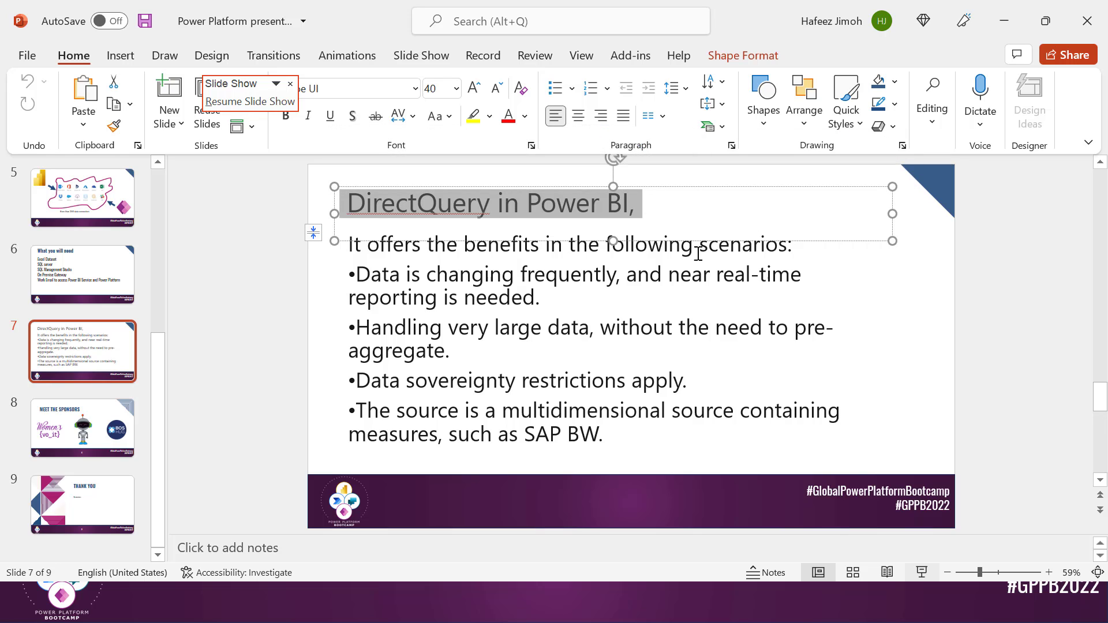
pyautogui.click(688, 202)
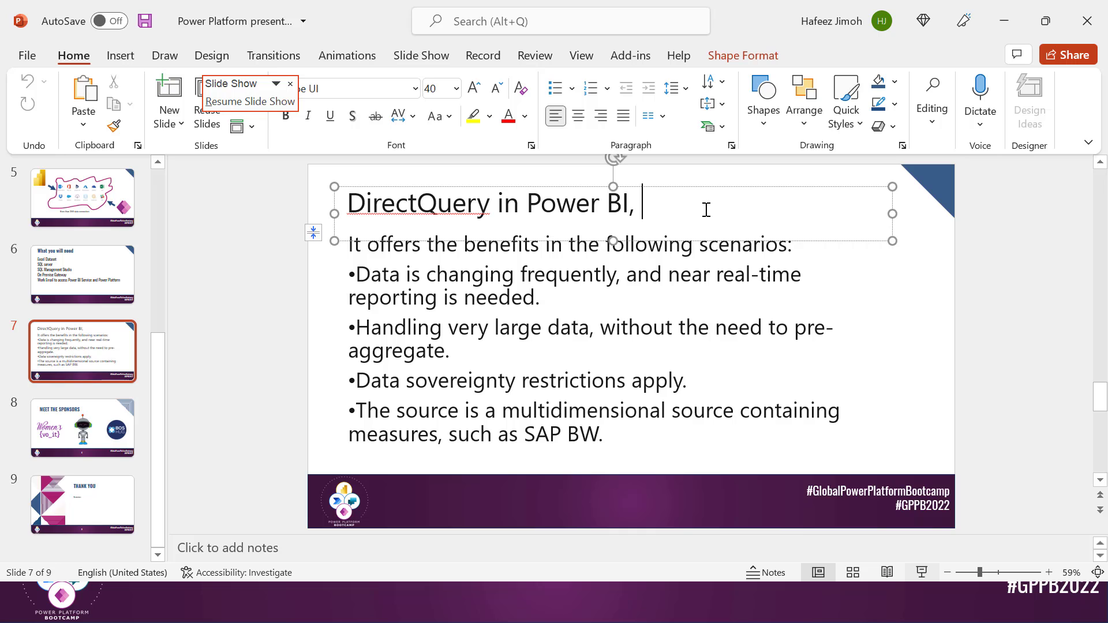
pyautogui.press('BackSpace')
pyautogui.press('BackSpace')
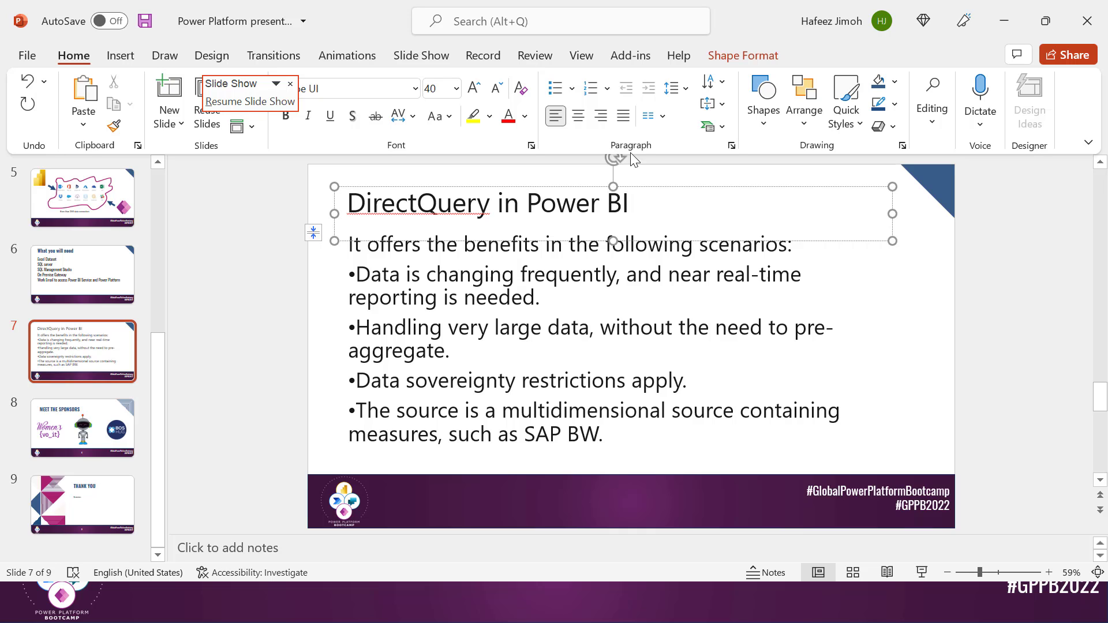
pyautogui.click(608, 319)
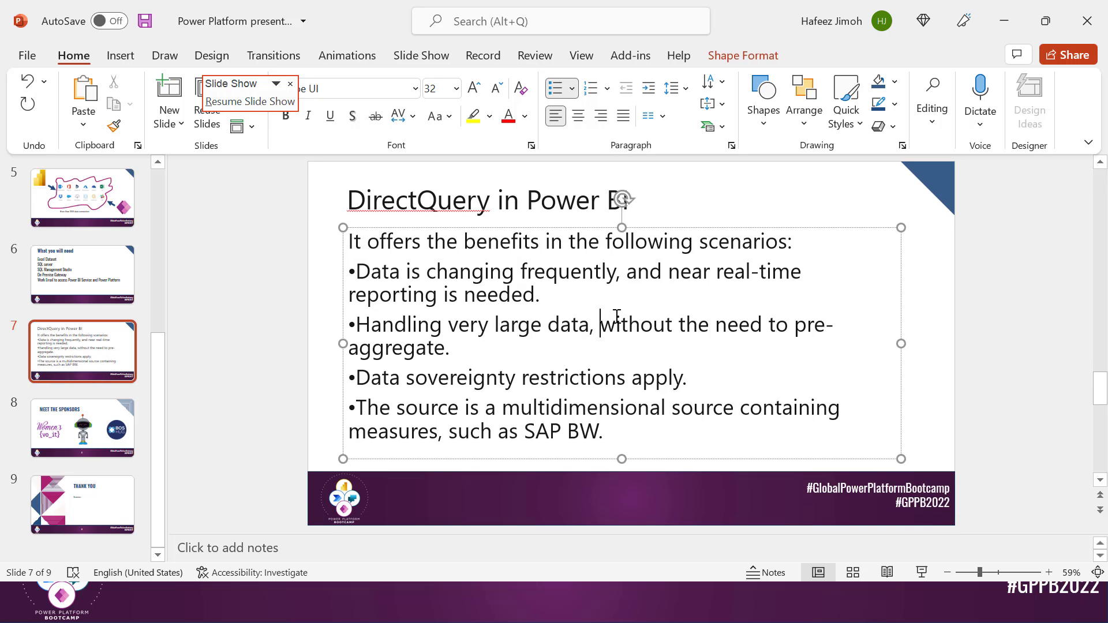
# Present from slide 8, Meet the Sponsors, through the Thank You slide, then end the show
pyautogui.click(105, 424)
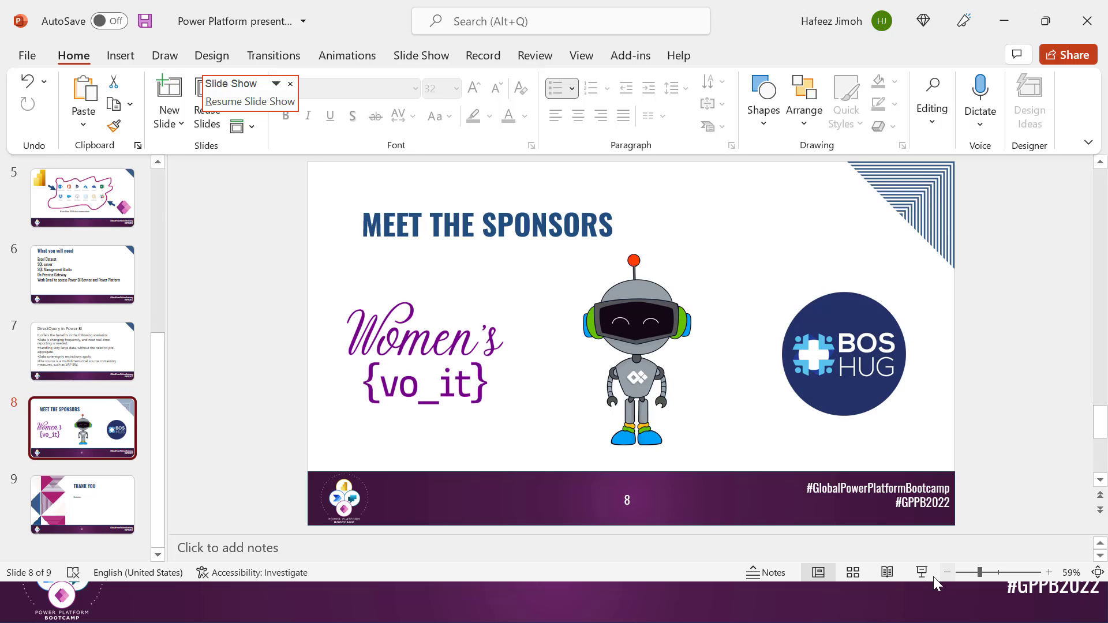
pyautogui.click(931, 574)
pyautogui.scroll(-3, 650, 397)
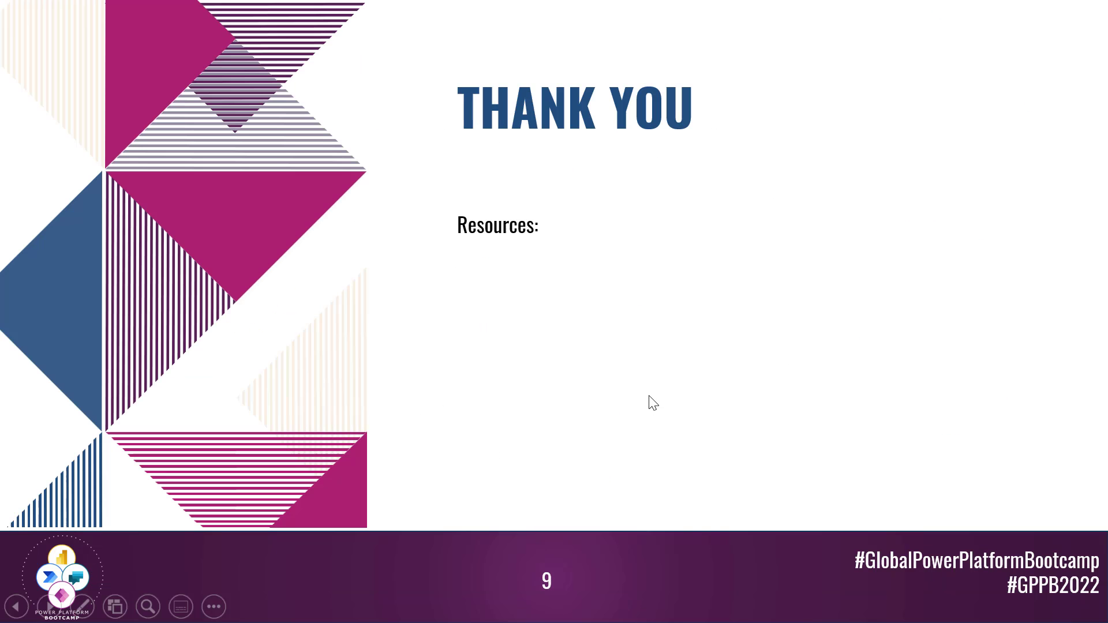
pyautogui.scroll(1, 651, 401)
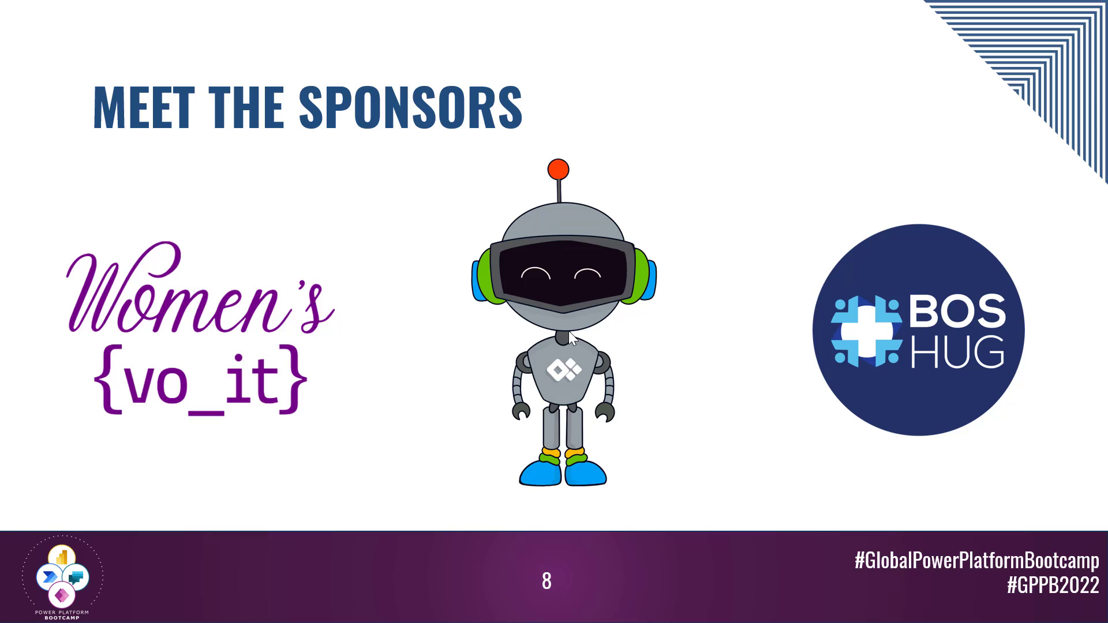
pyautogui.press('Right')
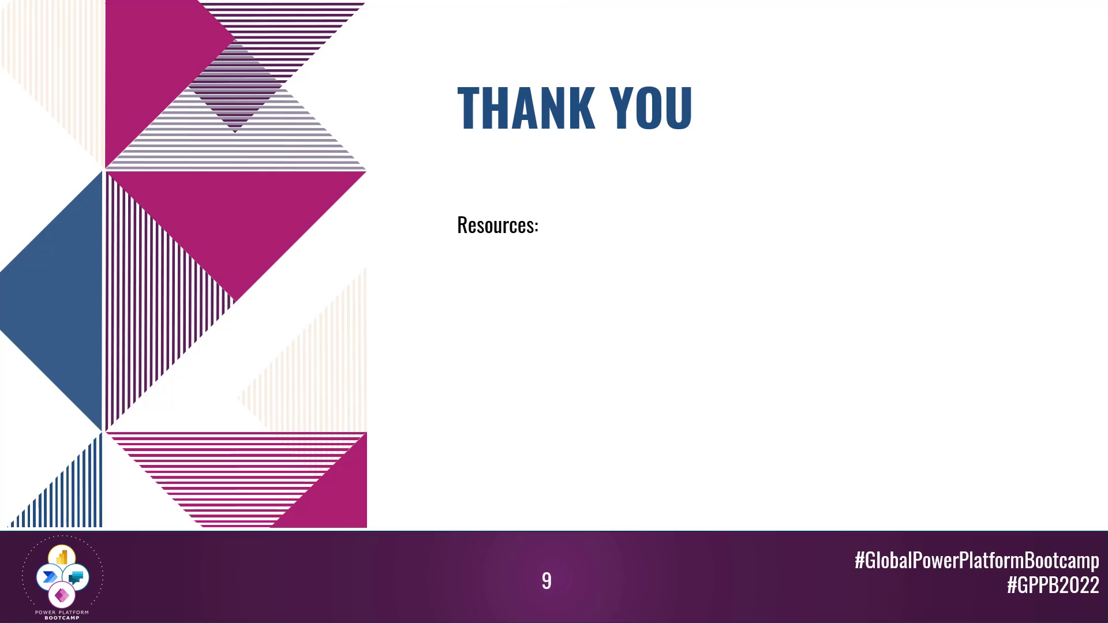
pyautogui.press('Right')
pyautogui.press('Left')
pyautogui.press('Escape')
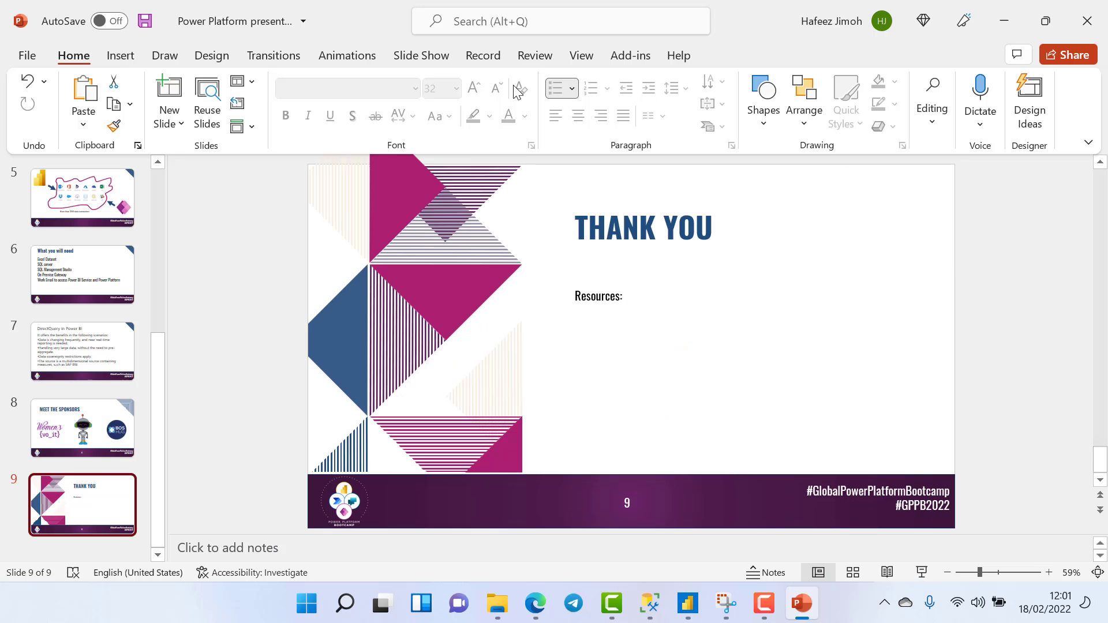
pyautogui.press('super+Tab')
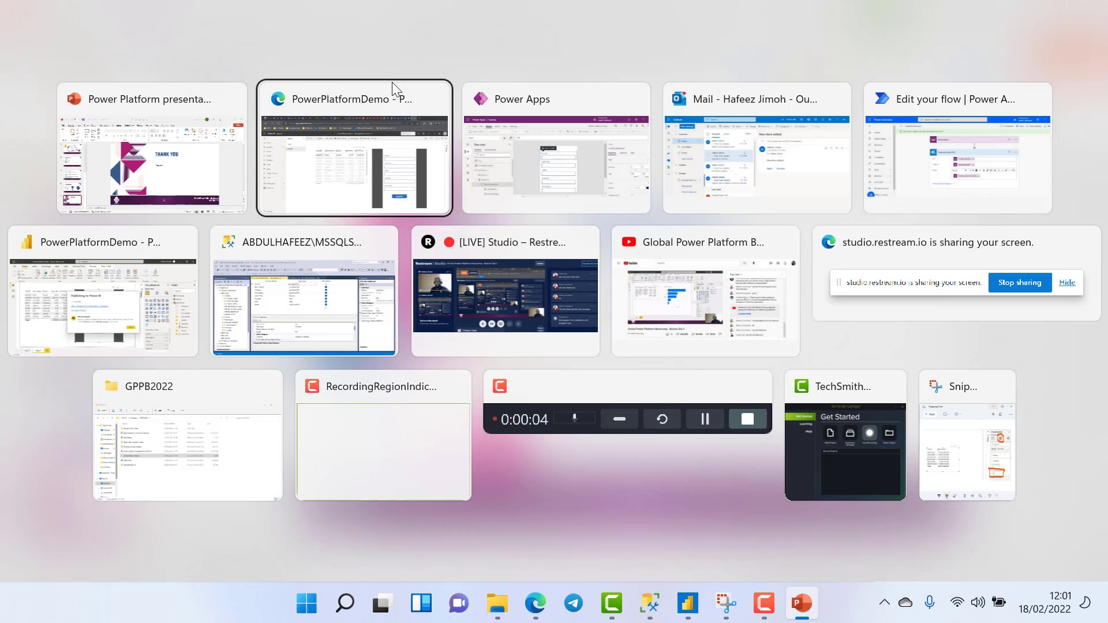
# Read the 12:01 Power Automate throttling alert for SalesFoodBostonFLow, then reopen the 11:59 Lime email
pyautogui.press('Right')
pyautogui.press('Return')
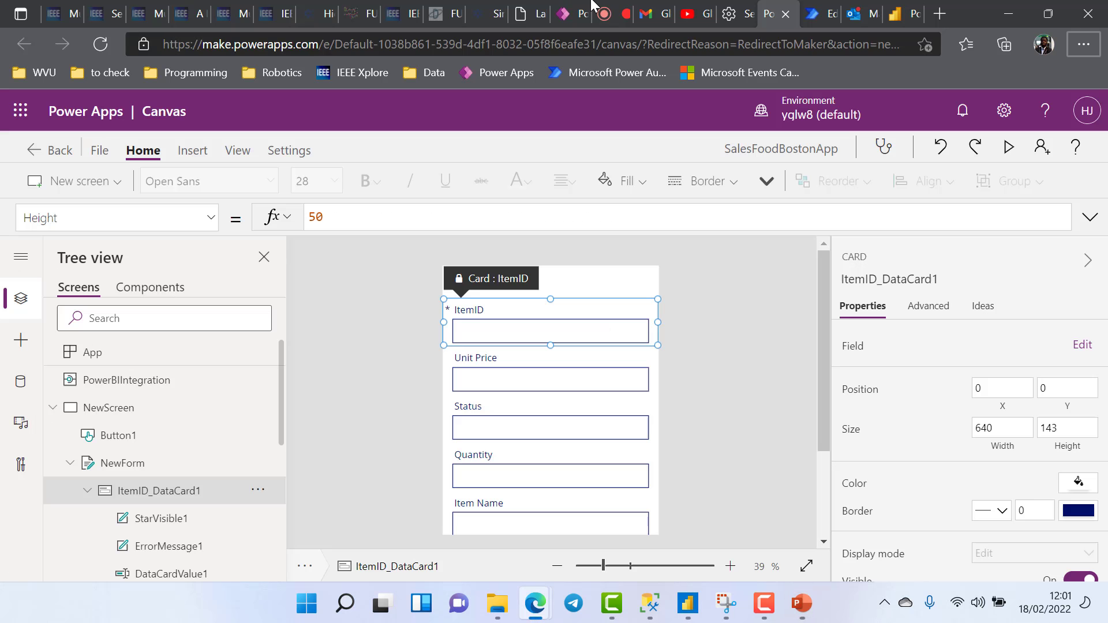
pyautogui.click(855, 7)
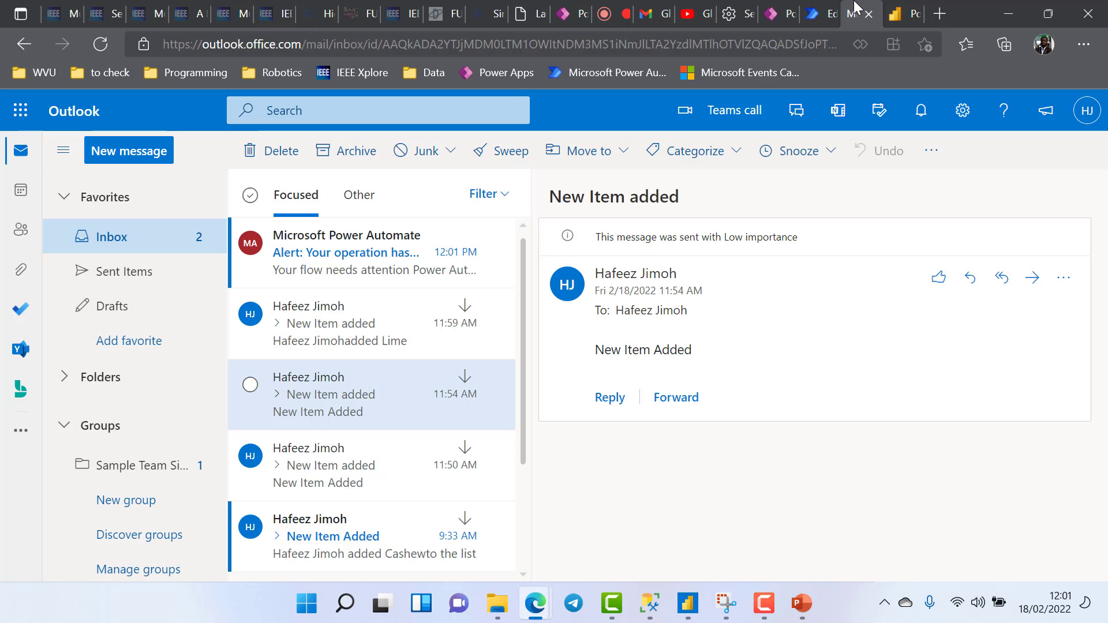
pyautogui.click(365, 270)
pyautogui.scroll(-2, 1074, 415)
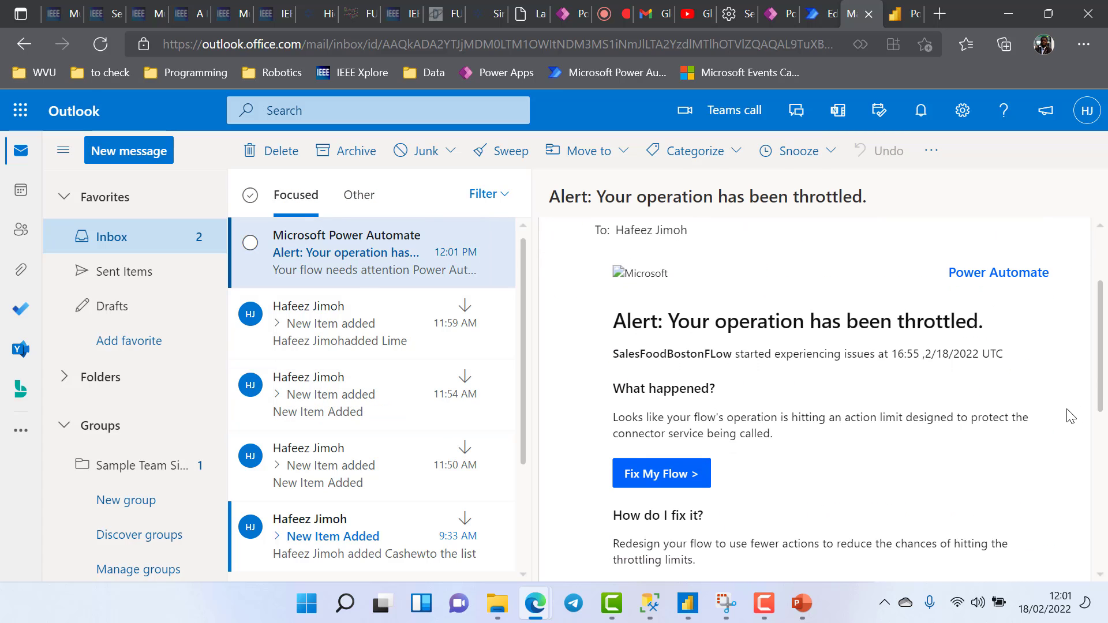
pyautogui.scroll(1, 1044, 404)
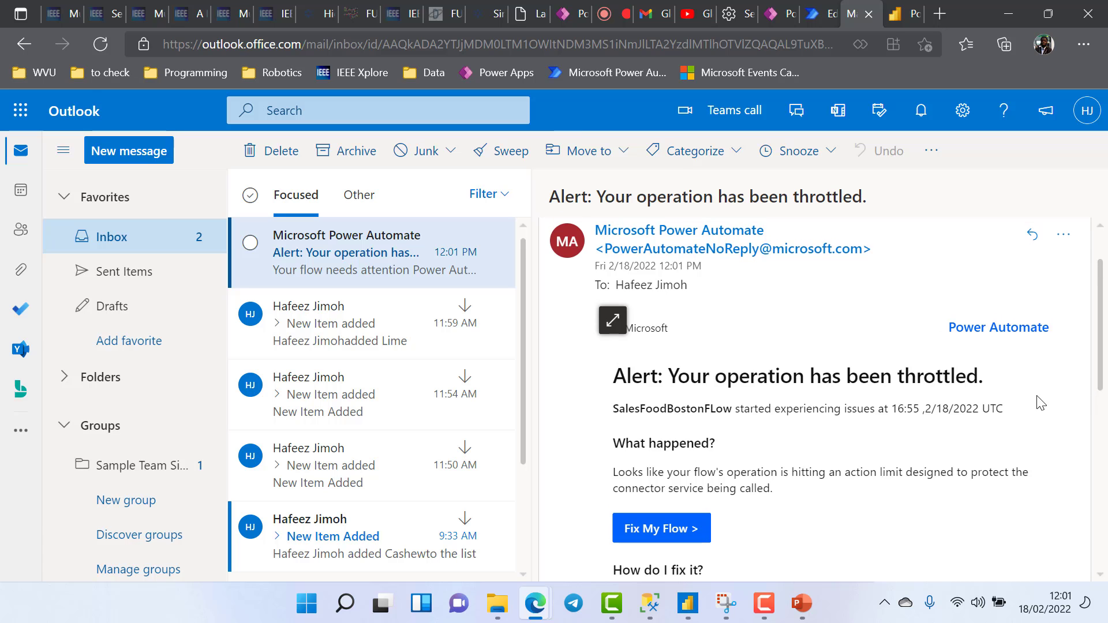
pyautogui.scroll(1, 1038, 402)
pyautogui.click(346, 324)
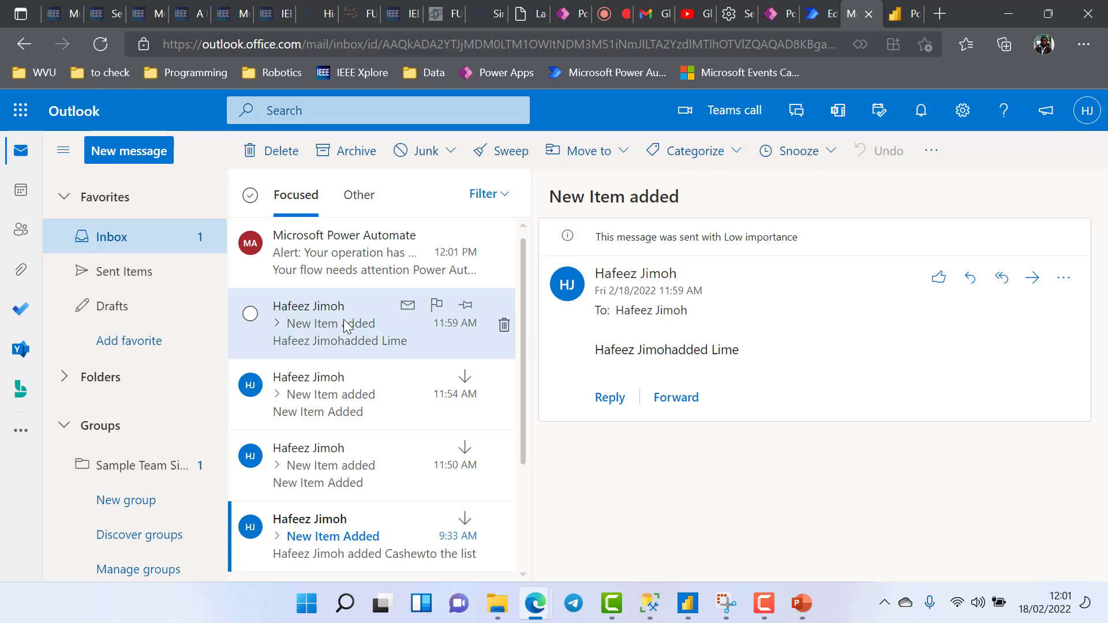